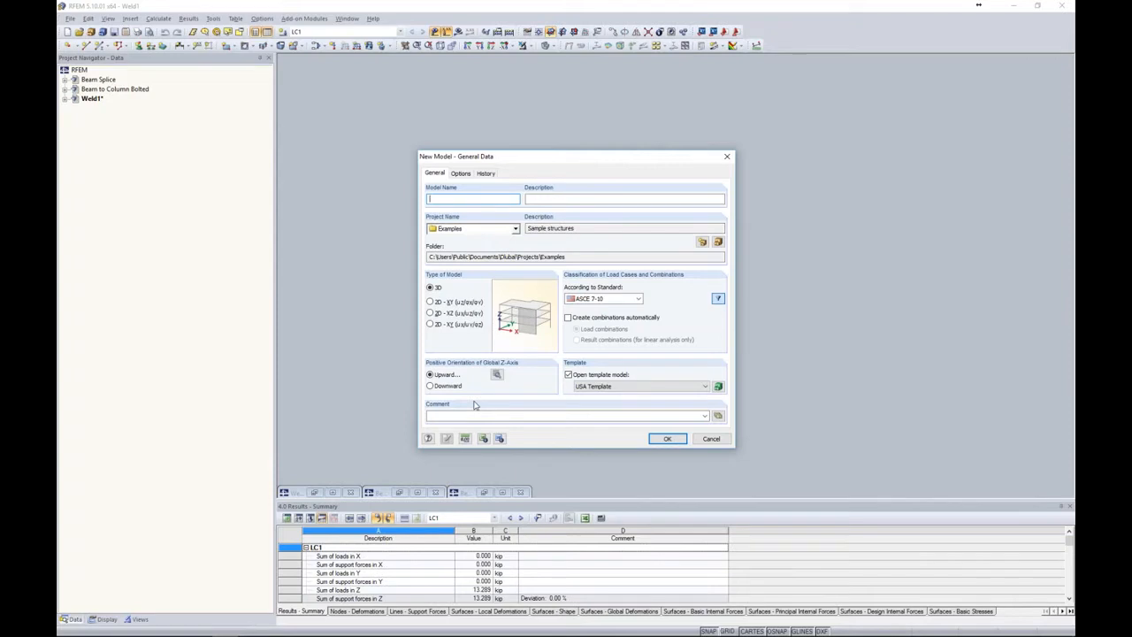
# - Create a new model named Beam Splice 10 with the preset general data and maximize its window
pyautogui.write('Beam Splice 10')
pyautogui.click(663, 438)
pyautogui.click(557, 321)
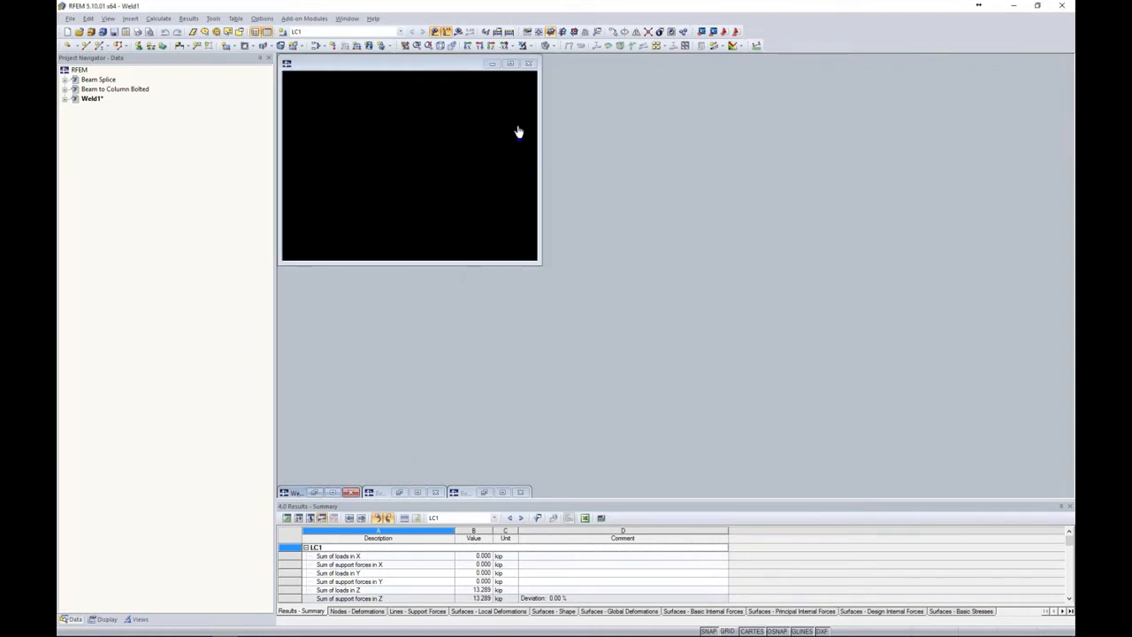
pyautogui.click(511, 65)
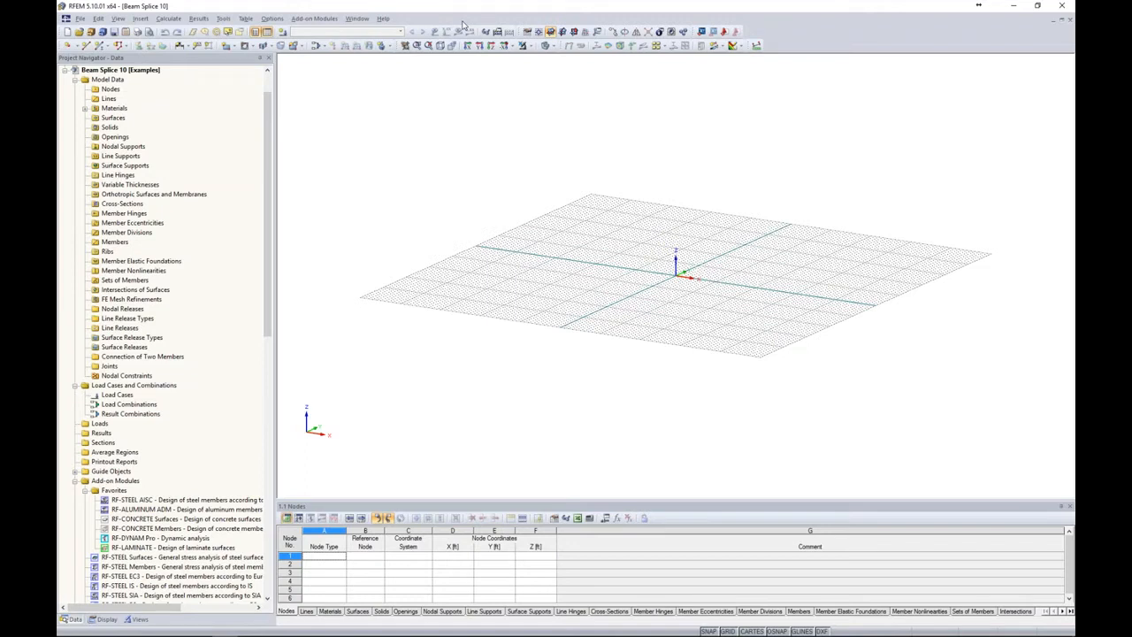
# - Look through the project navigator's model data, add-on modules, display settings and saved views
pyautogui.scroll(2, 271, 89)
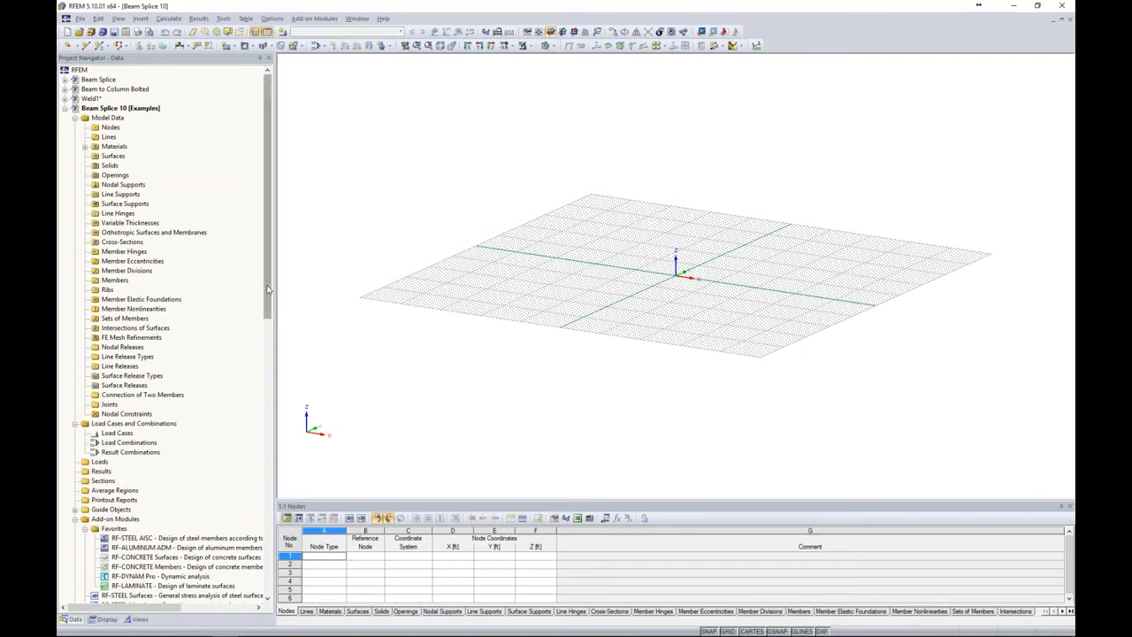
pyautogui.scroll(-7, 252, 394)
pyautogui.scroll(-9, 252, 394)
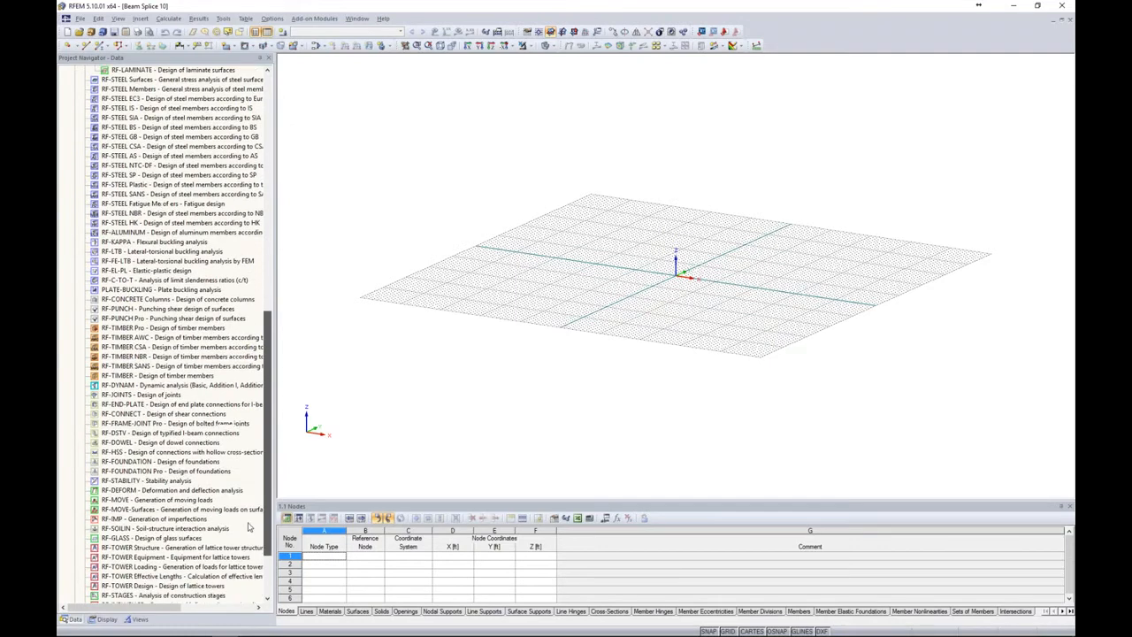
pyautogui.scroll(16, 253, 495)
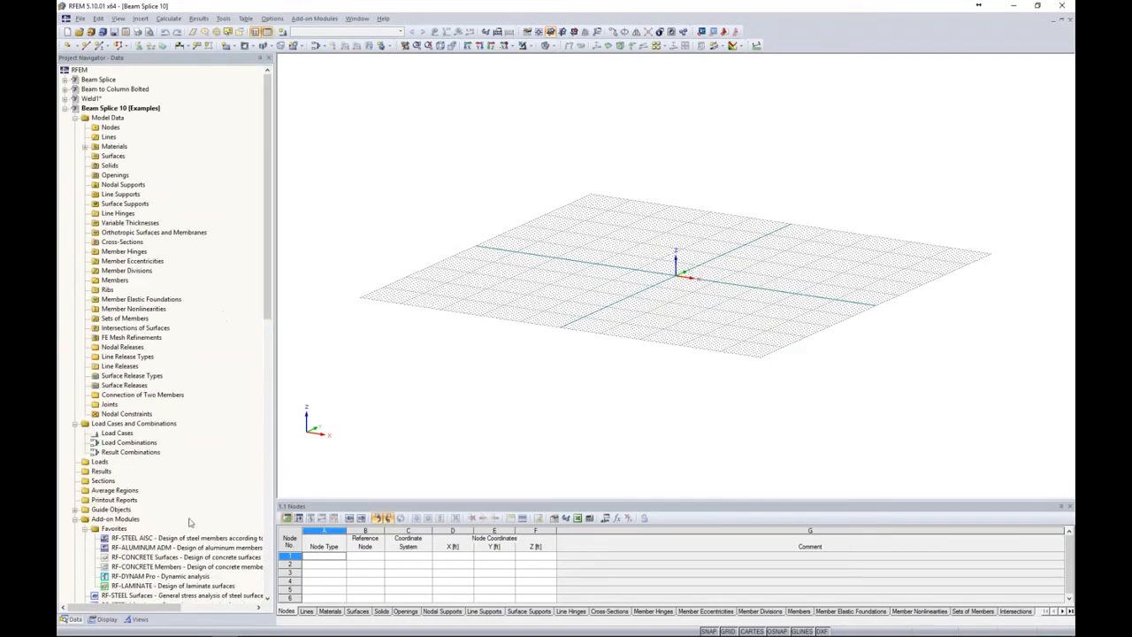
pyautogui.click(106, 620)
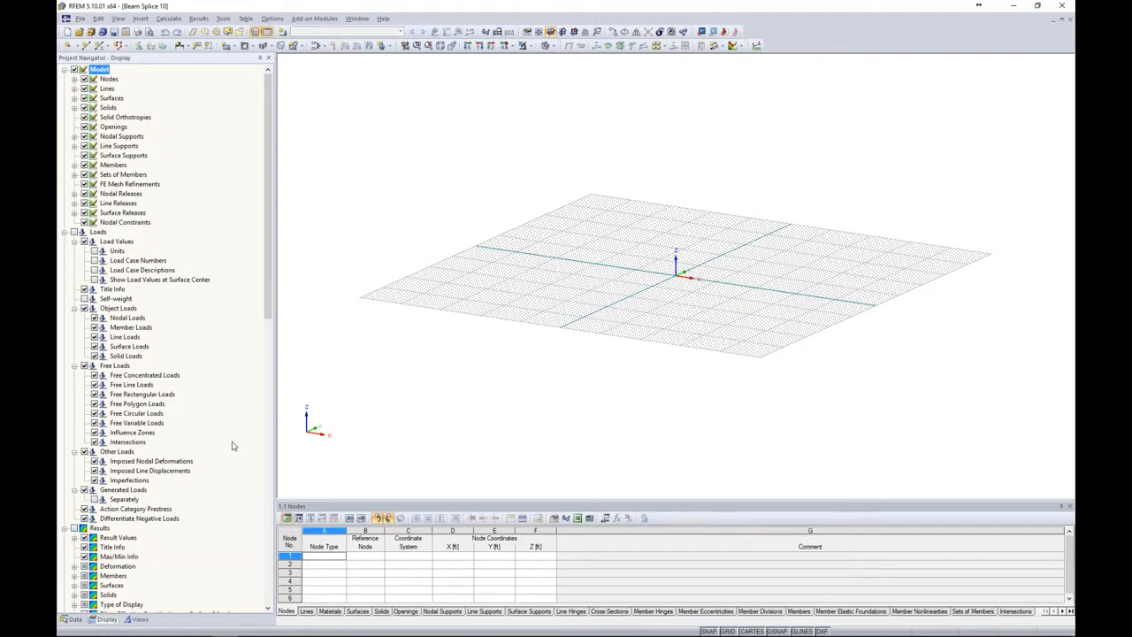
pyautogui.click(139, 619)
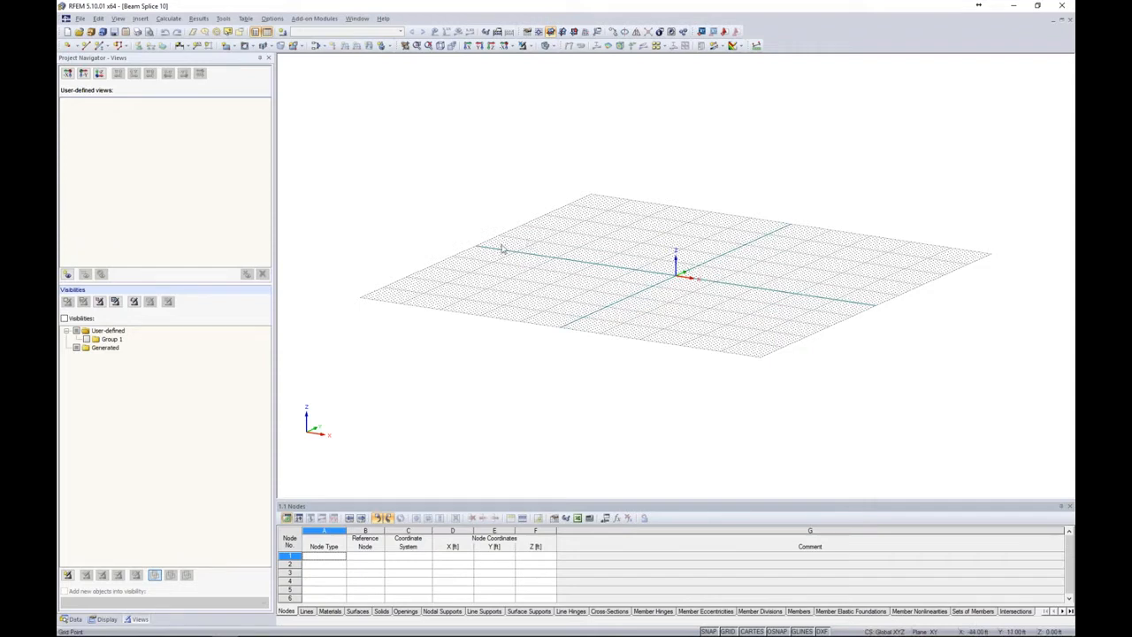
pyautogui.click(74, 620)
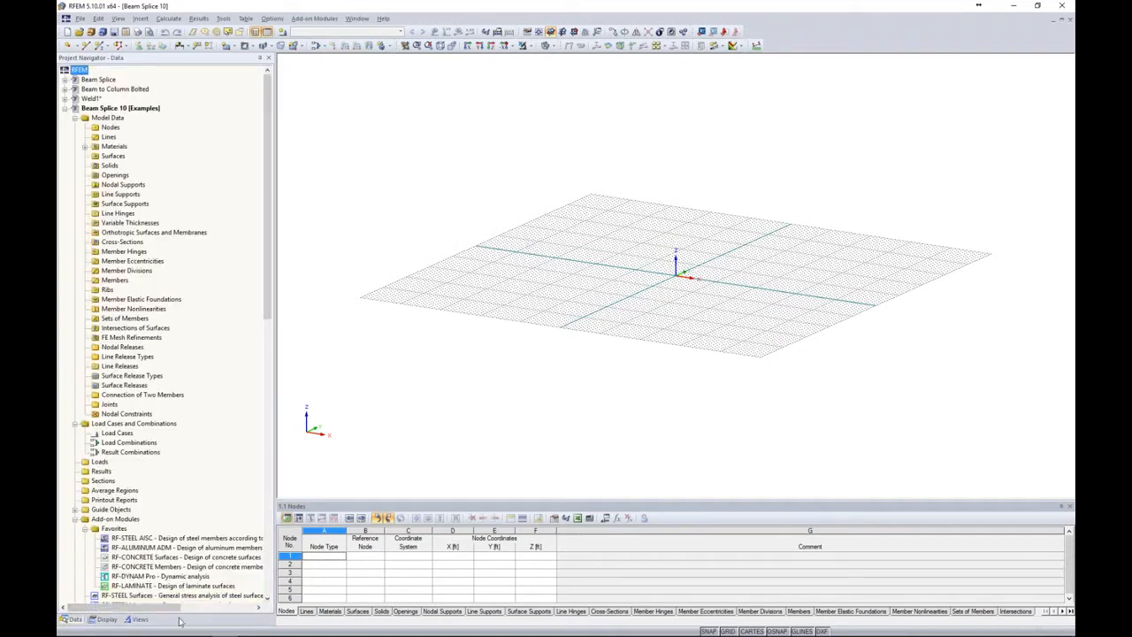
# - Start a new beam member and assign it the rolled AISC 14 cross-section W 12x35 in Steel A992
pyautogui.keyDown('ctrl'); pyautogui.moveTo(695, 292); pyautogui.dragTo(420, 192, button='middle'); pyautogui.keyUp('ctrl')
pyautogui.scroll(5, 584, 338)
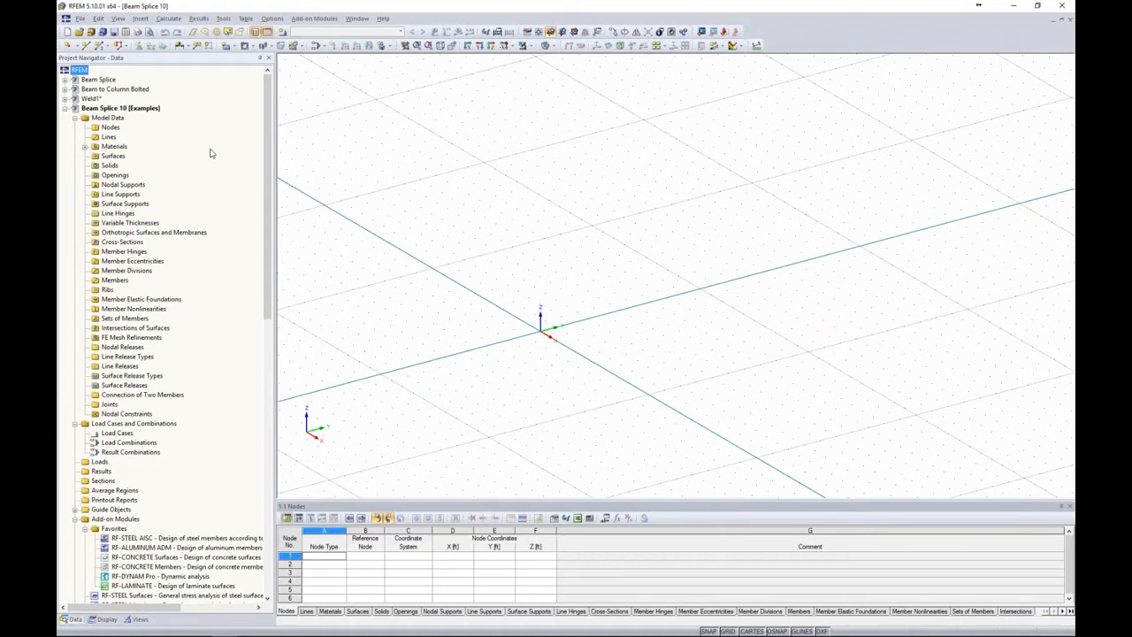
pyautogui.click(100, 48)
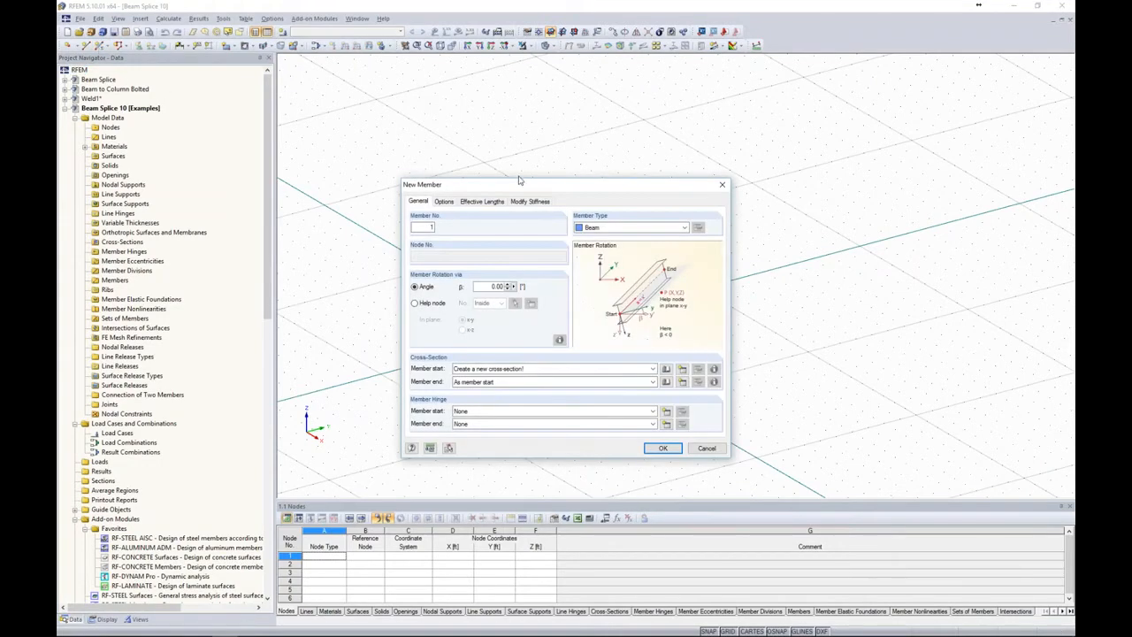
pyautogui.click(667, 370)
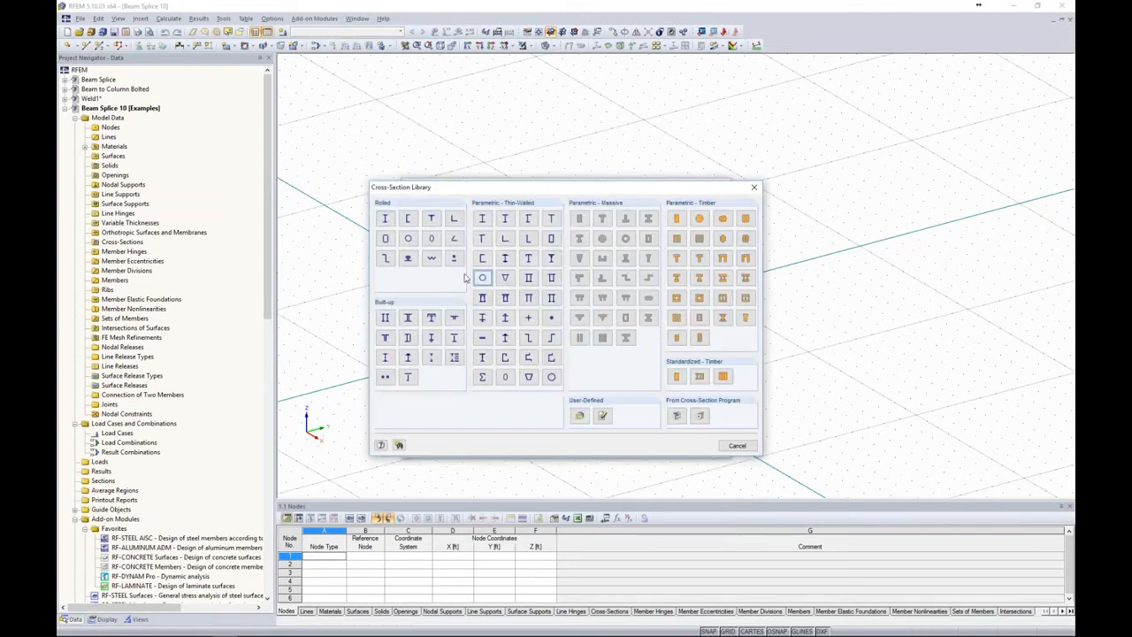
pyautogui.click(390, 224)
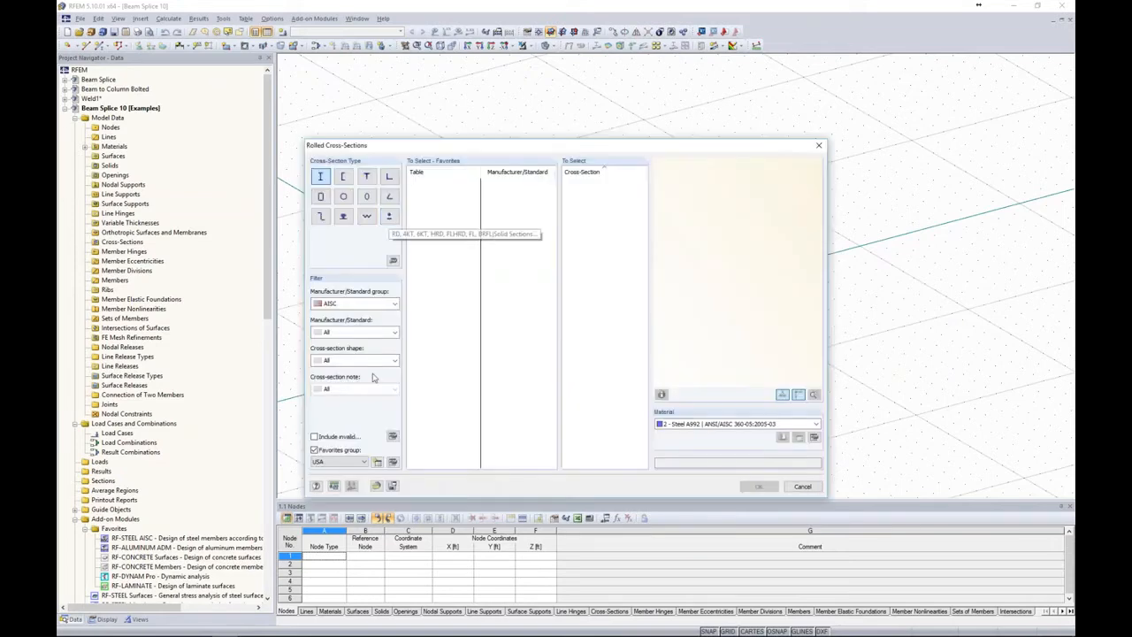
pyautogui.moveTo(640, 193); pyautogui.dragTo(634, 406)
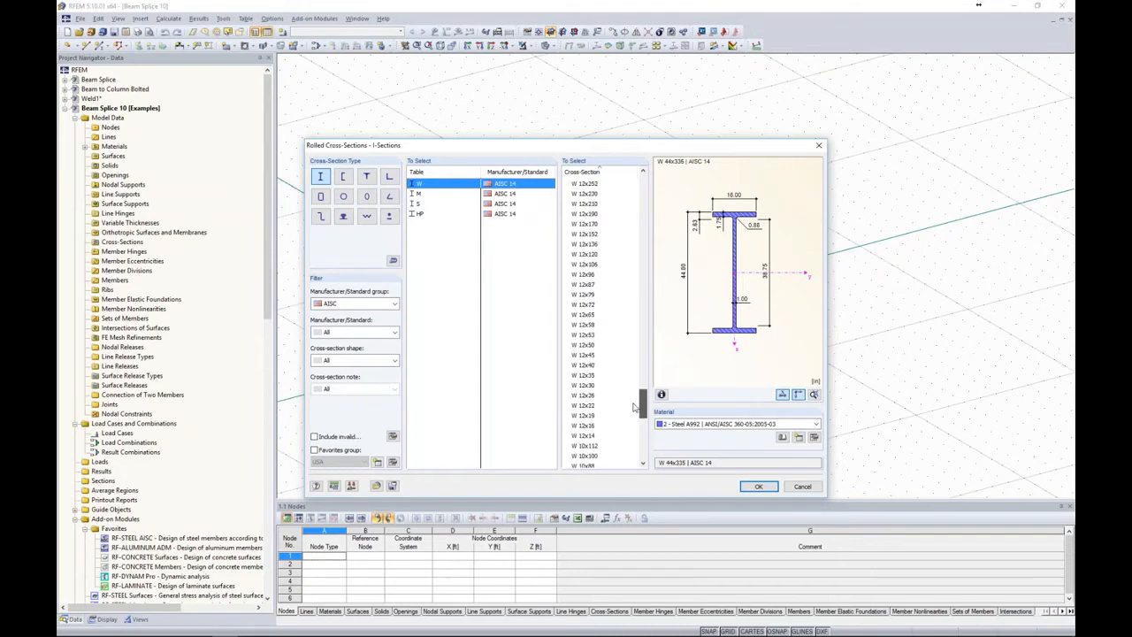
pyautogui.click(587, 376)
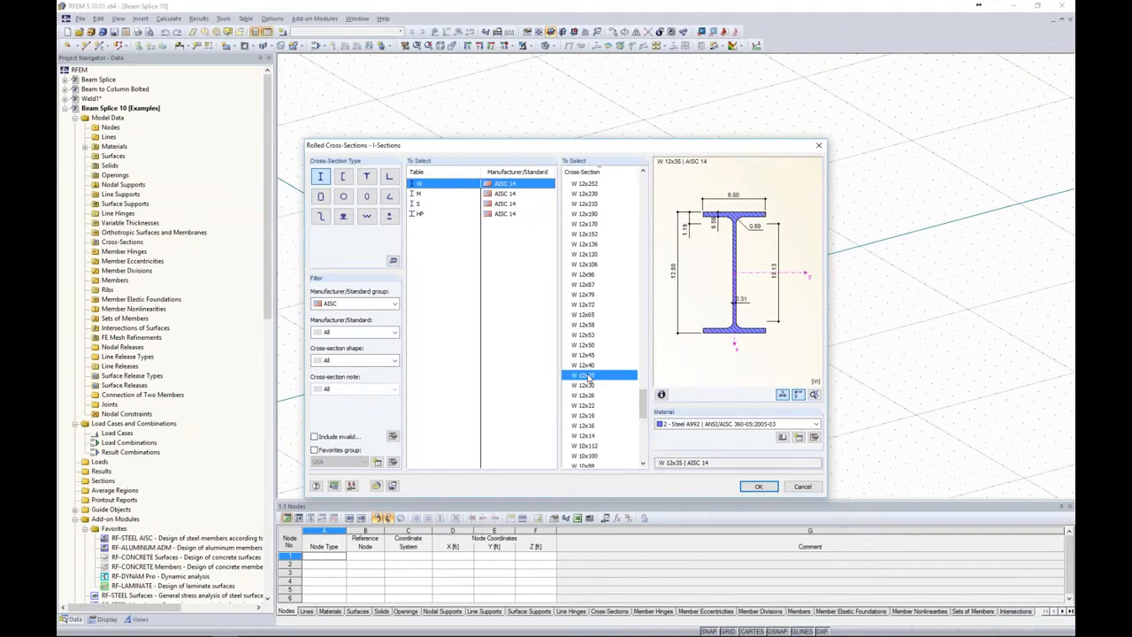
pyautogui.click(681, 426)
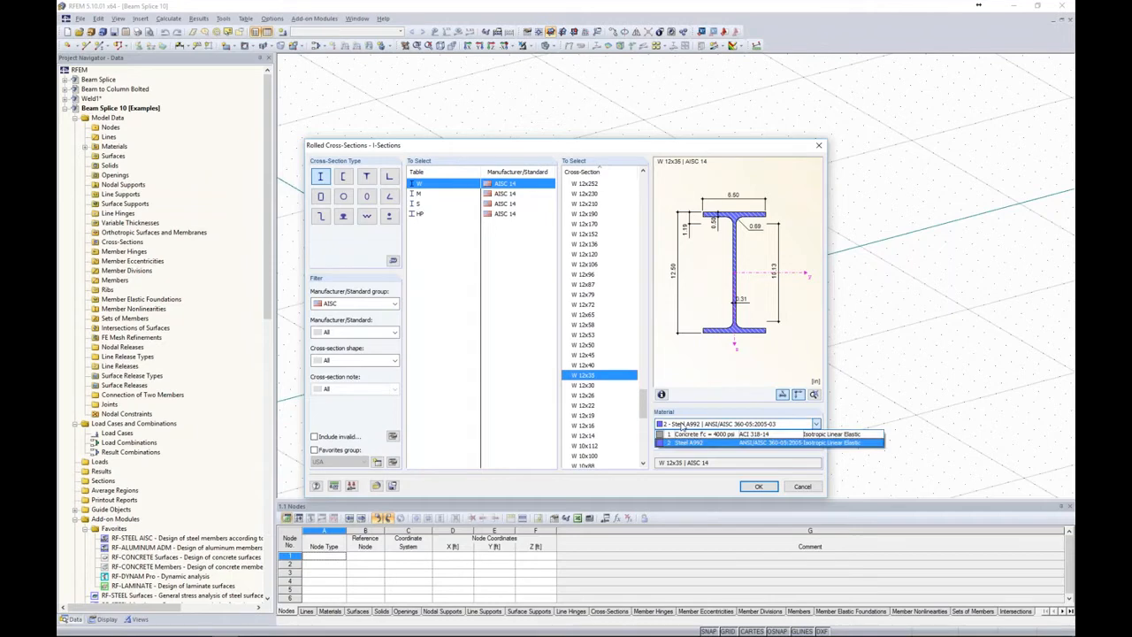
pyautogui.click(690, 444)
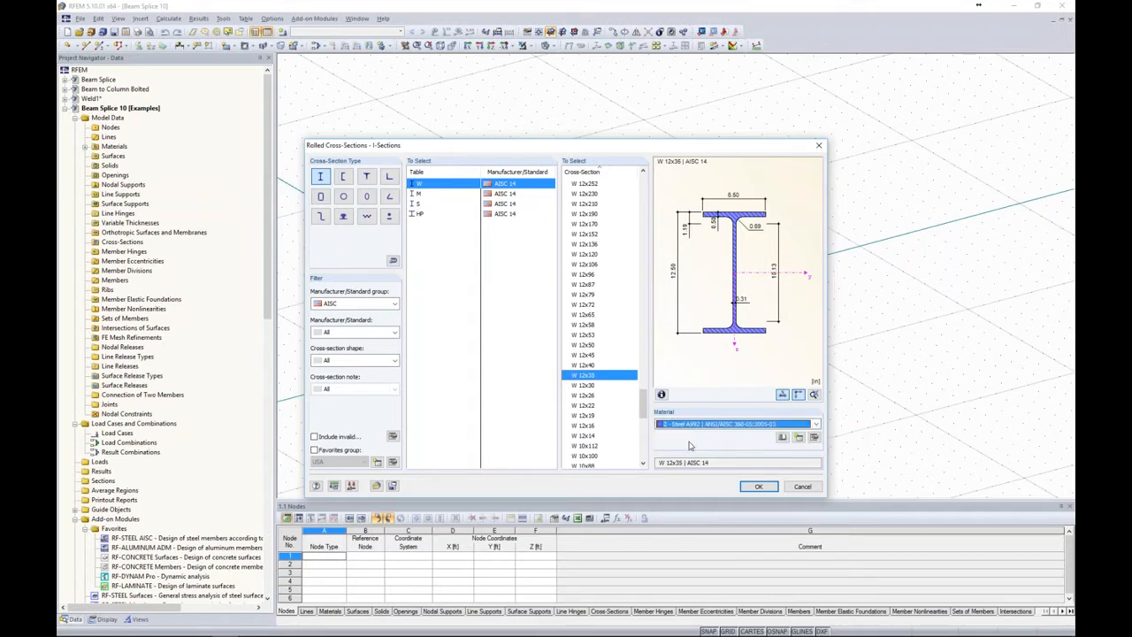
pyautogui.click(752, 488)
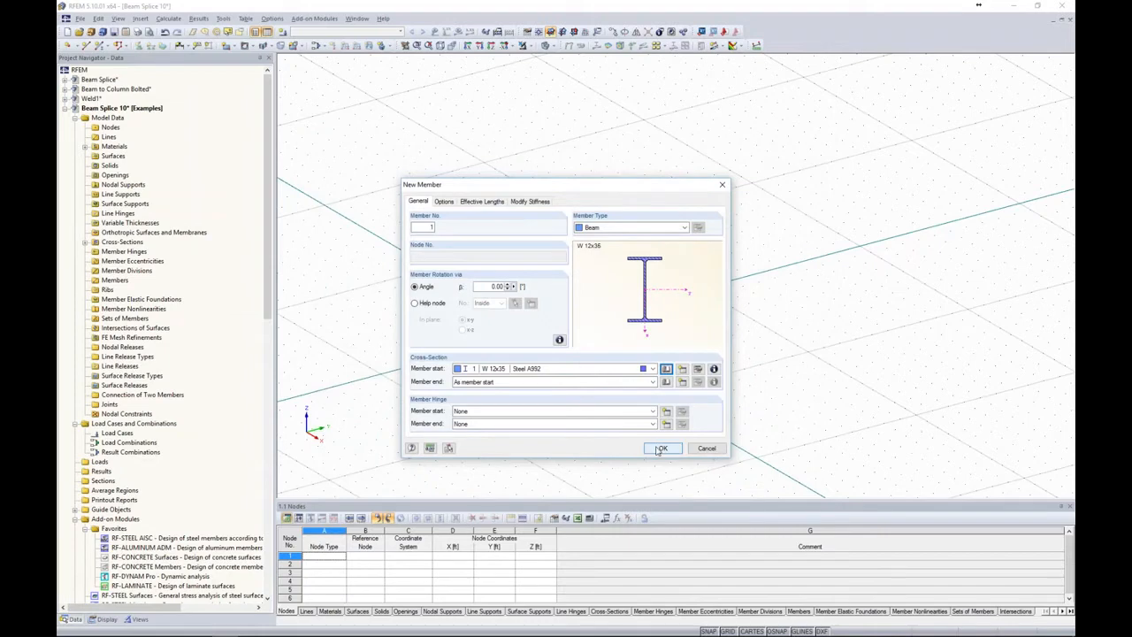
# - Place the beam member from the grid origin along the global Y-axis with a length of 3 ft
pyautogui.click(659, 449)
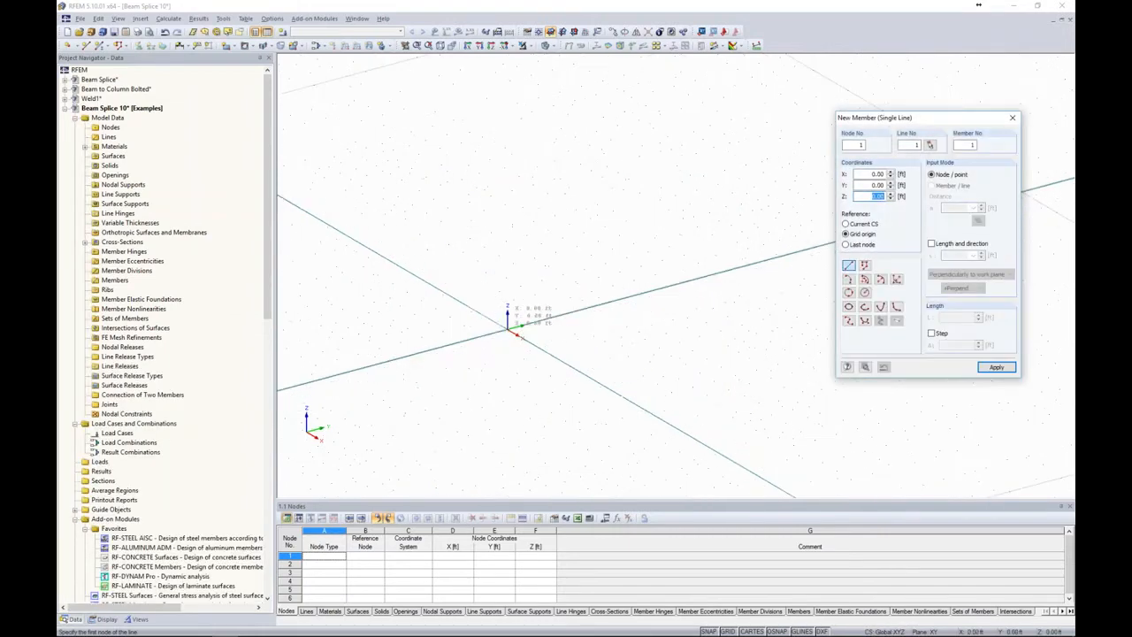
pyautogui.click(510, 327)
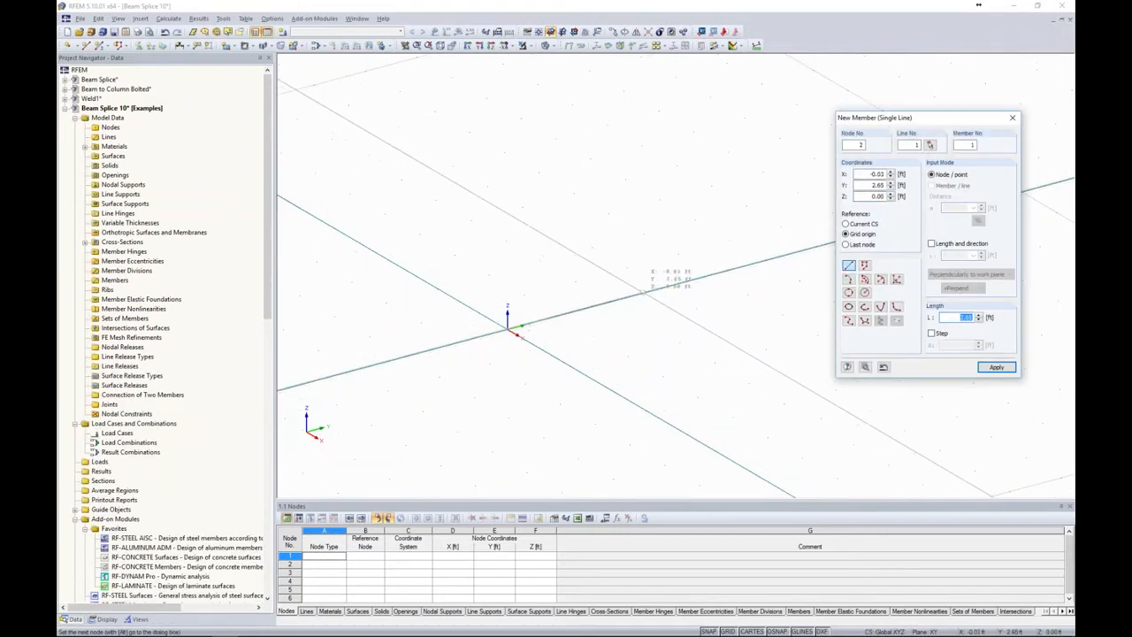
pyautogui.write('3')
pyautogui.press('Return')
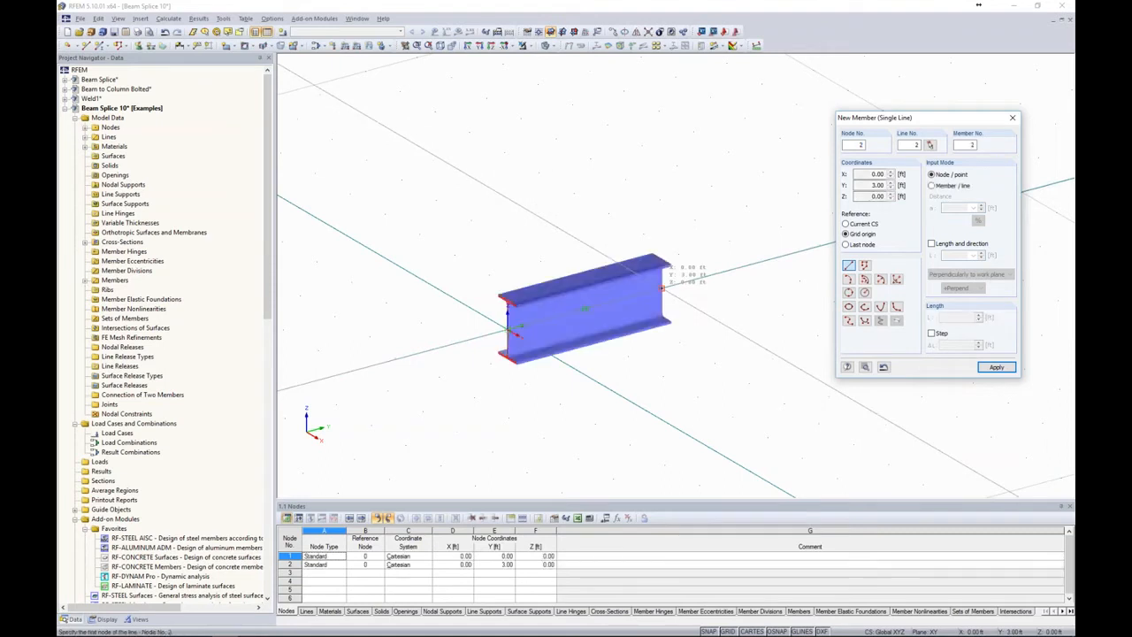
pyautogui.press('Escape')
pyautogui.moveTo(725, 306); pyautogui.dragTo(670, 308, button='middle')
# - View the beam in the wireframe display and switch back to the solid rendering to compare the display models
pyautogui.click(526, 281)
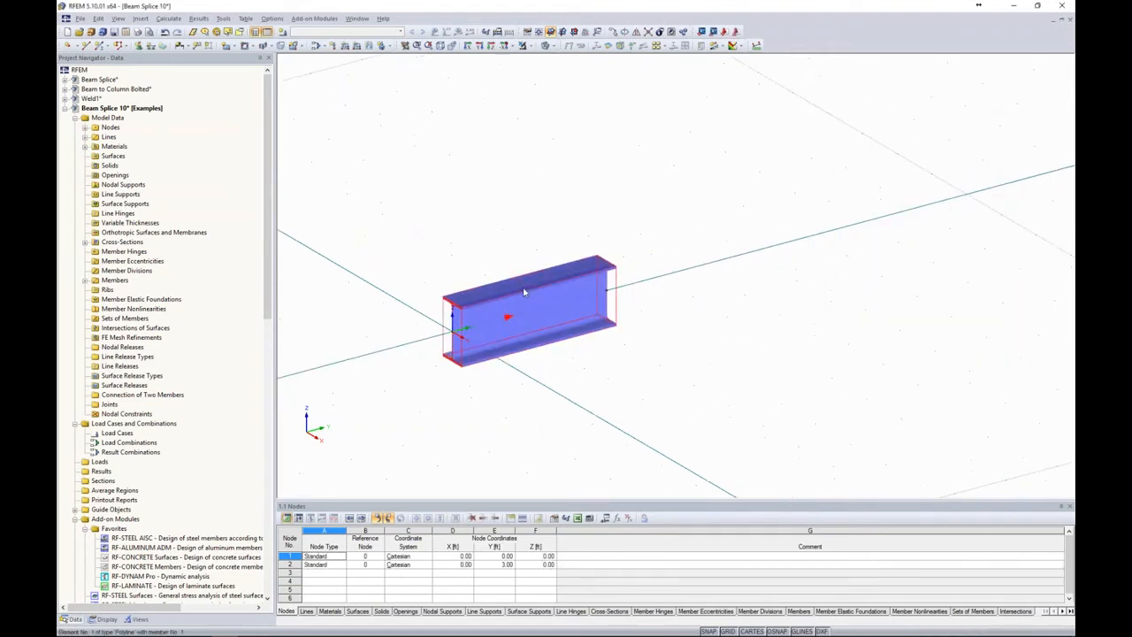
pyautogui.click(554, 46)
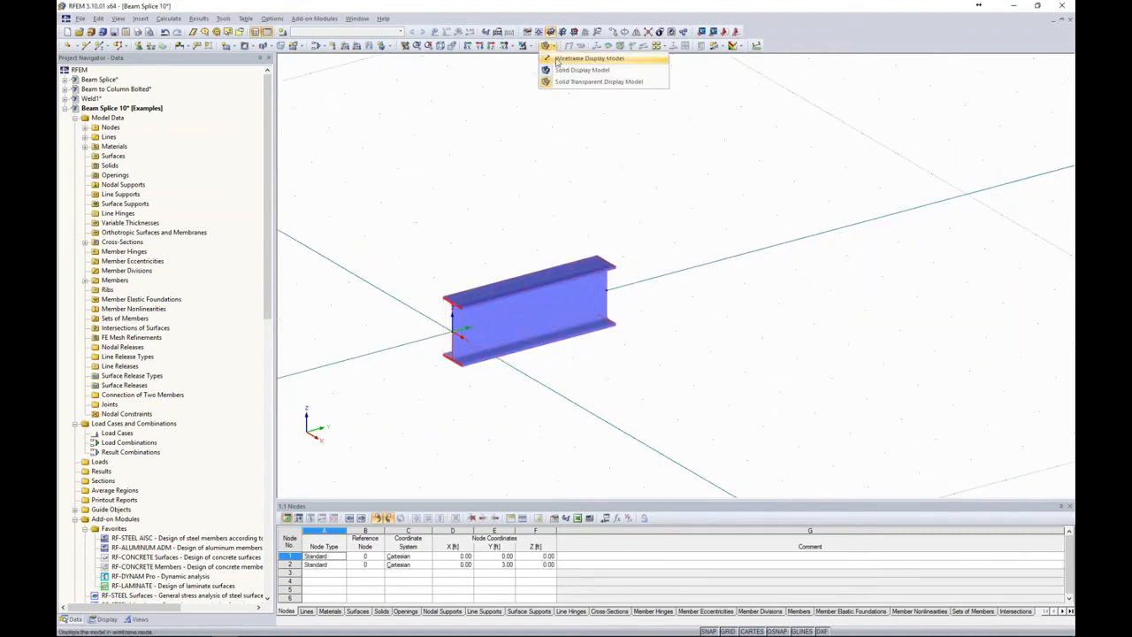
pyautogui.click(557, 57)
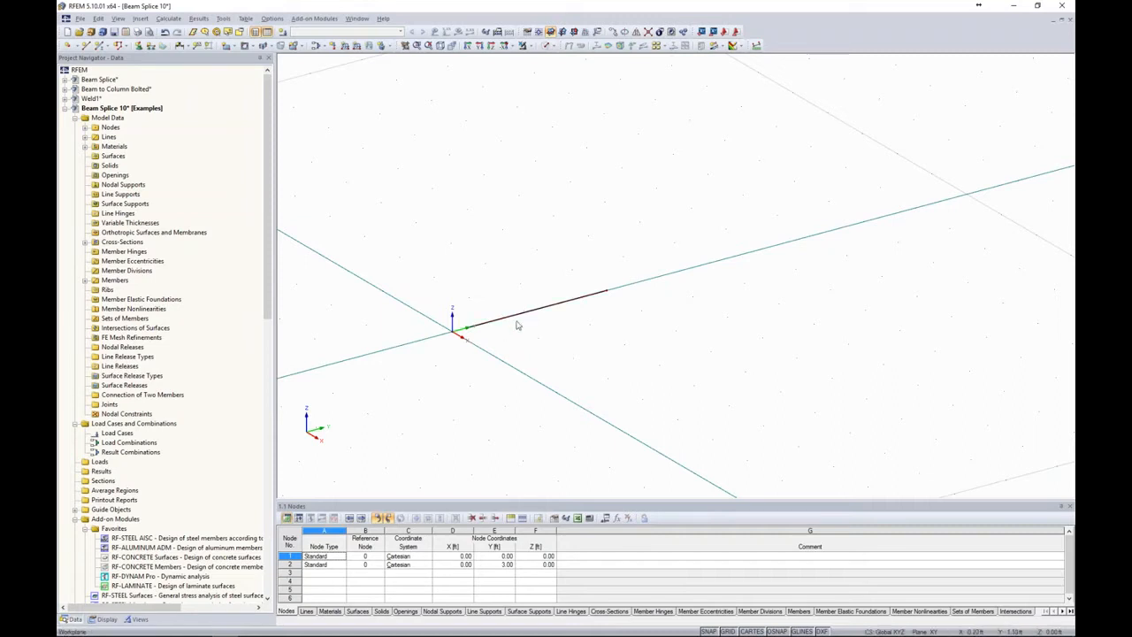
pyautogui.click(546, 45)
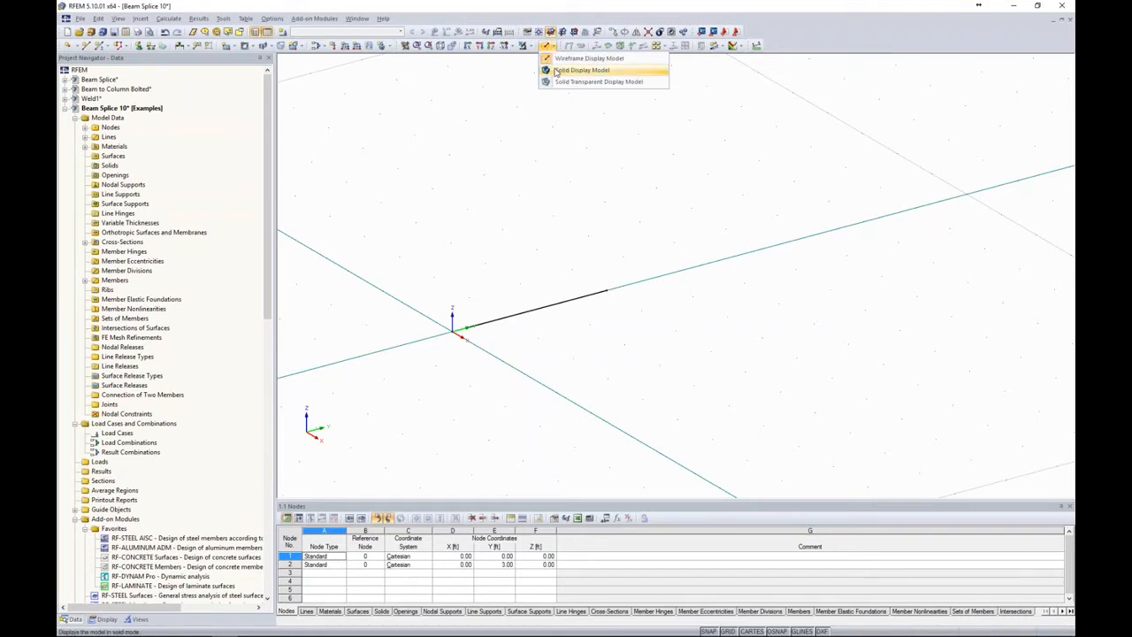
pyautogui.click(581, 70)
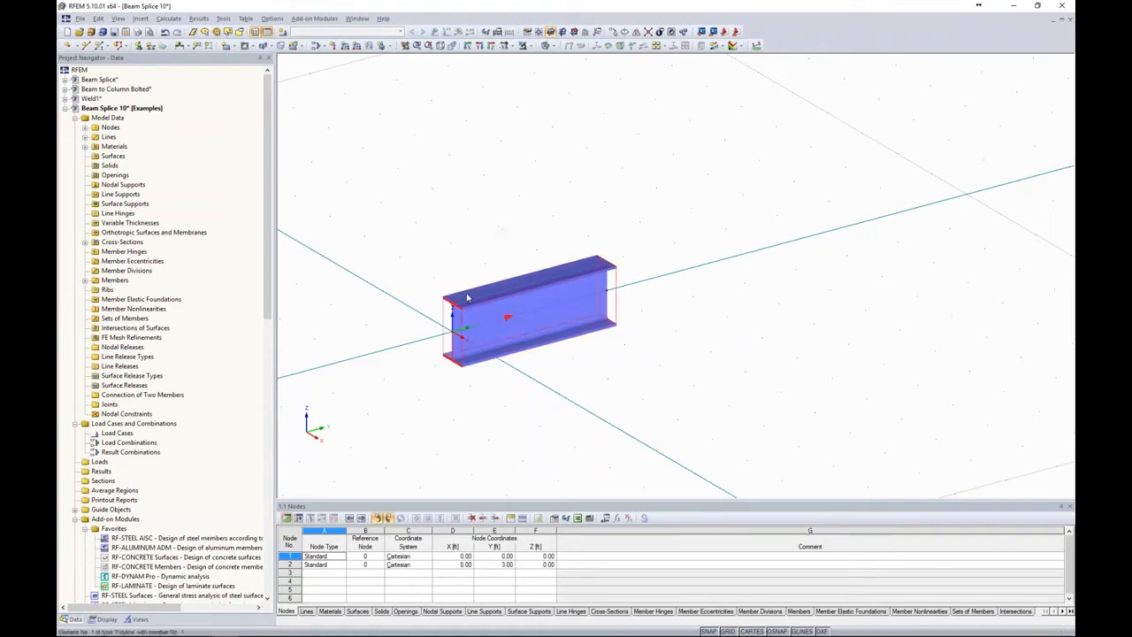
pyautogui.scroll(3, 499, 331)
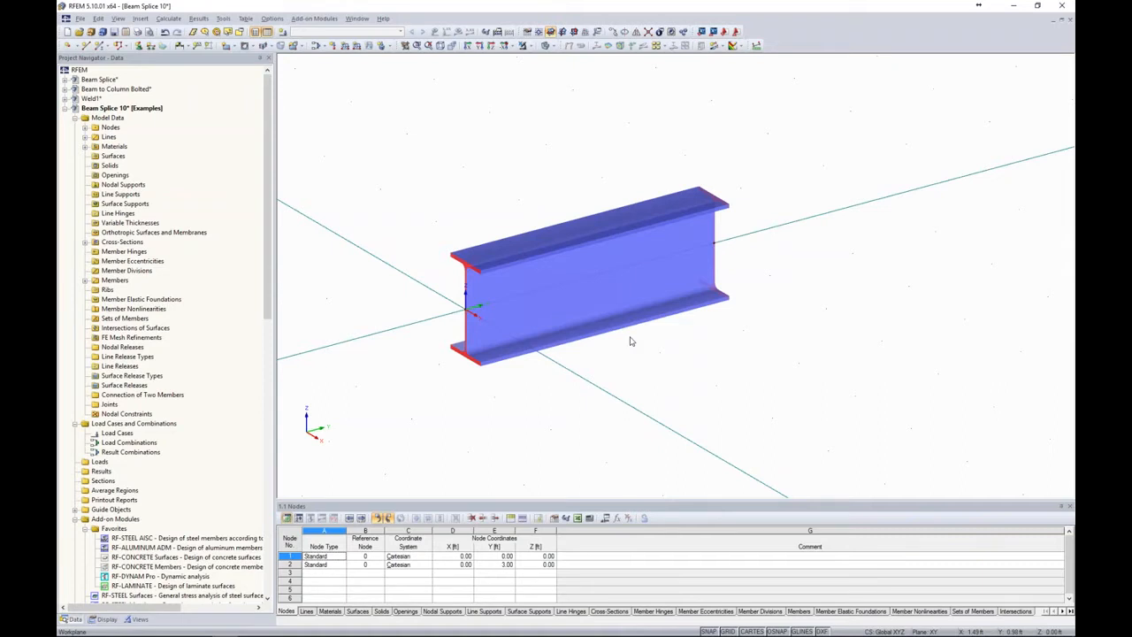
pyautogui.click(548, 46)
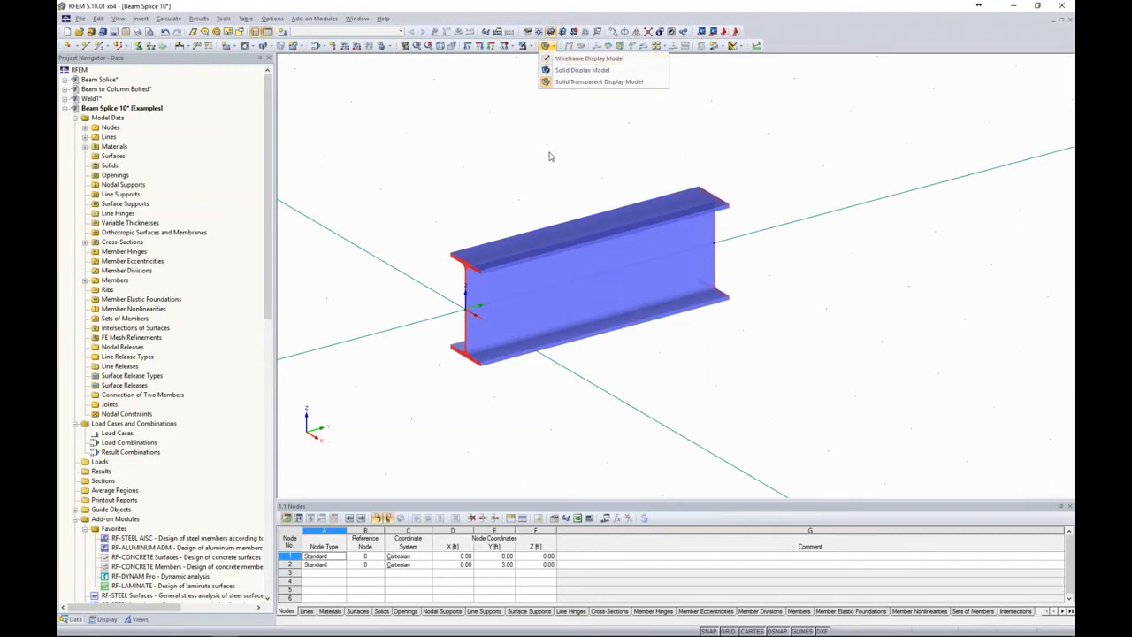
# - Generate surfaces from the beam member
pyautogui.rightClick(564, 251)
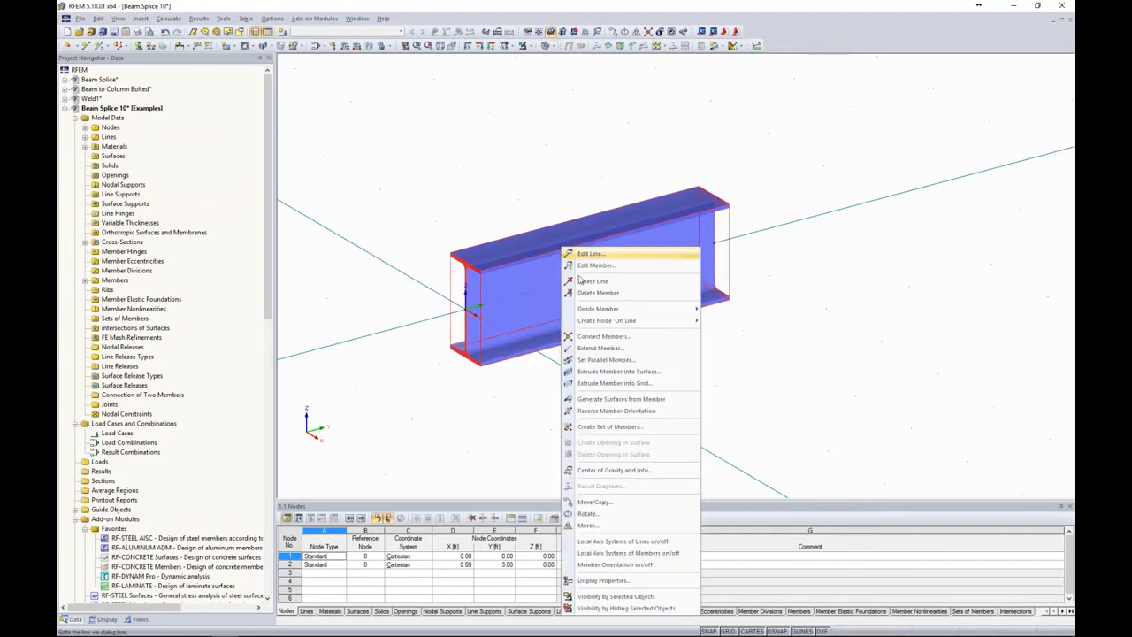
pyautogui.click(617, 404)
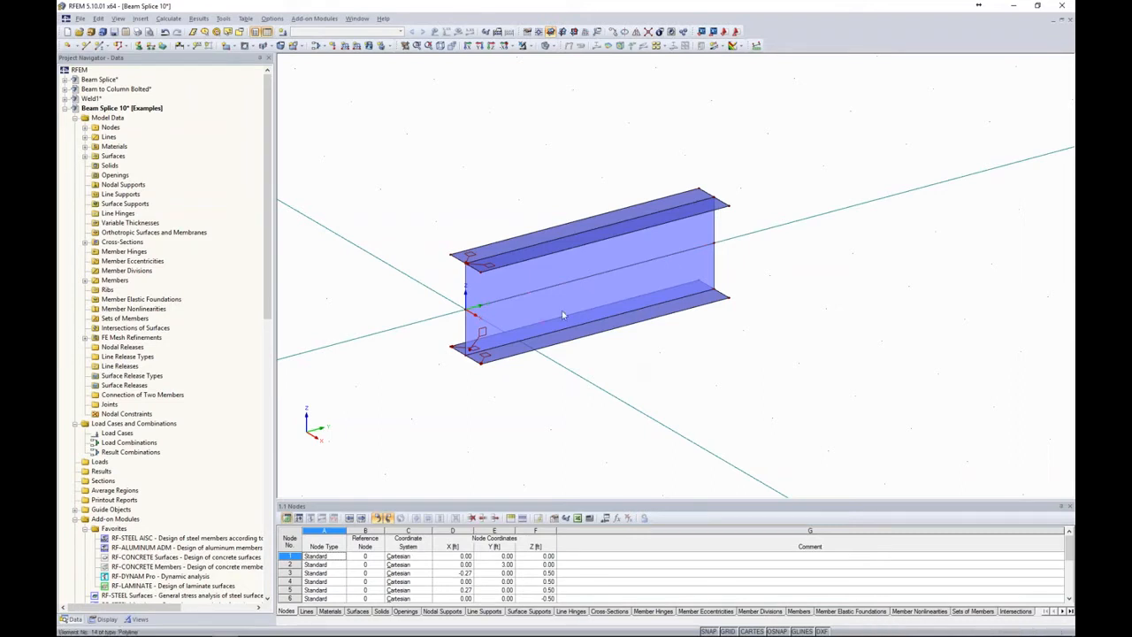
# - Open the web surface's properties to review its material and thickness, and close them without changes
pyautogui.scroll(4, 500, 248)
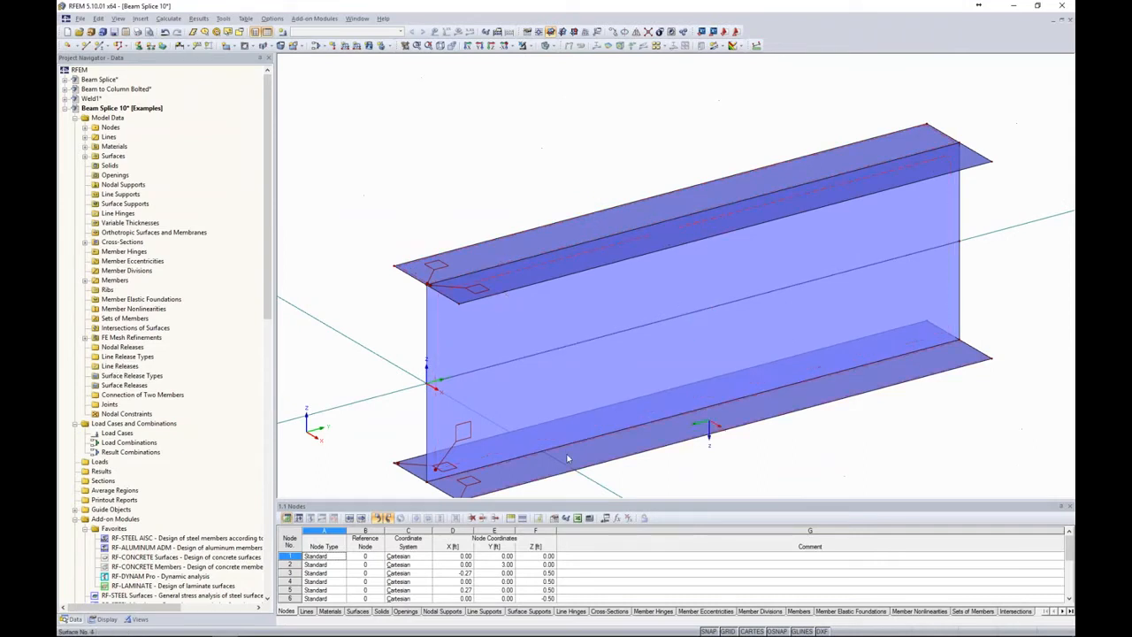
pyautogui.click(466, 346)
pyautogui.doubleClick(466, 346)
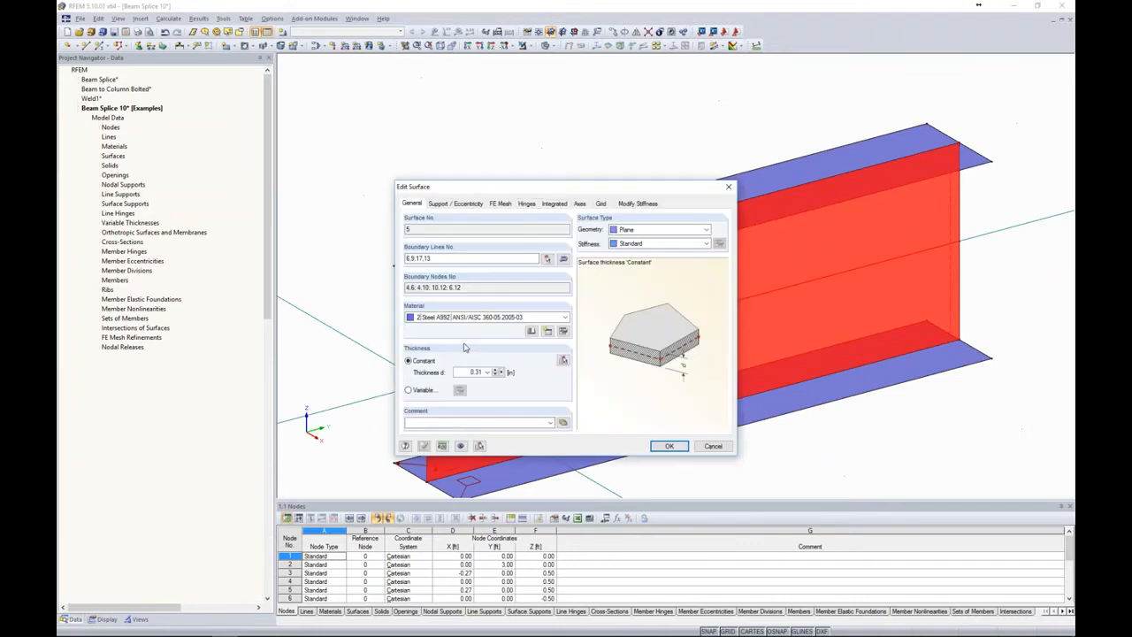
pyautogui.moveTo(518, 184); pyautogui.dragTo(674, 153)
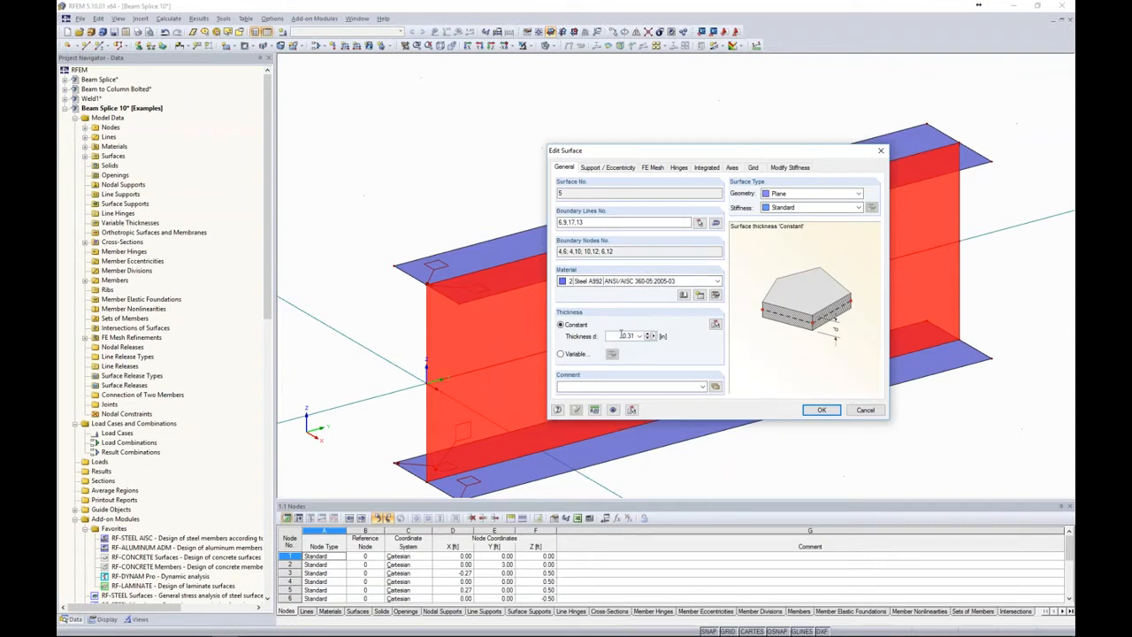
pyautogui.click(857, 412)
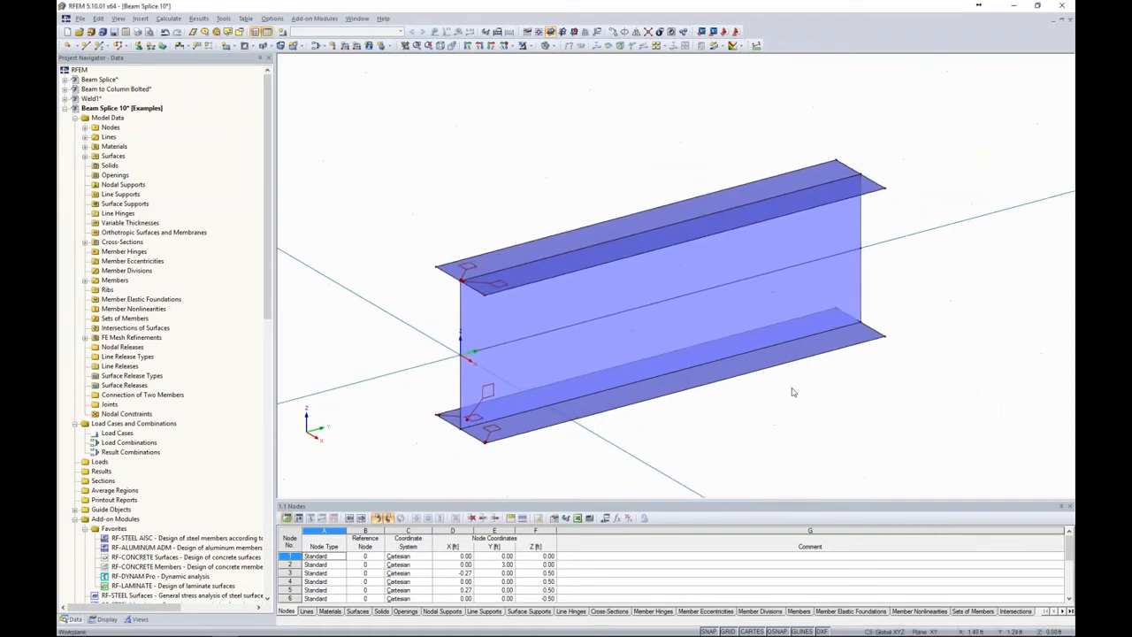
pyautogui.moveTo(770, 393); pyautogui.dragTo(648, 393, button='middle')
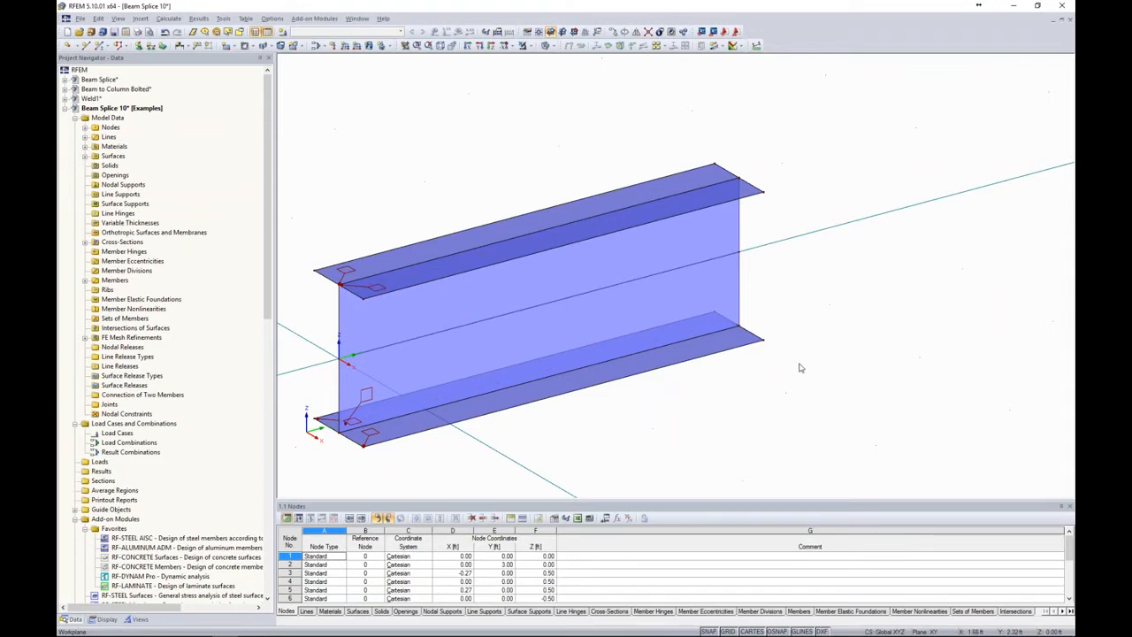
pyautogui.moveTo(800, 368); pyautogui.dragTo(733, 388, button='middle')
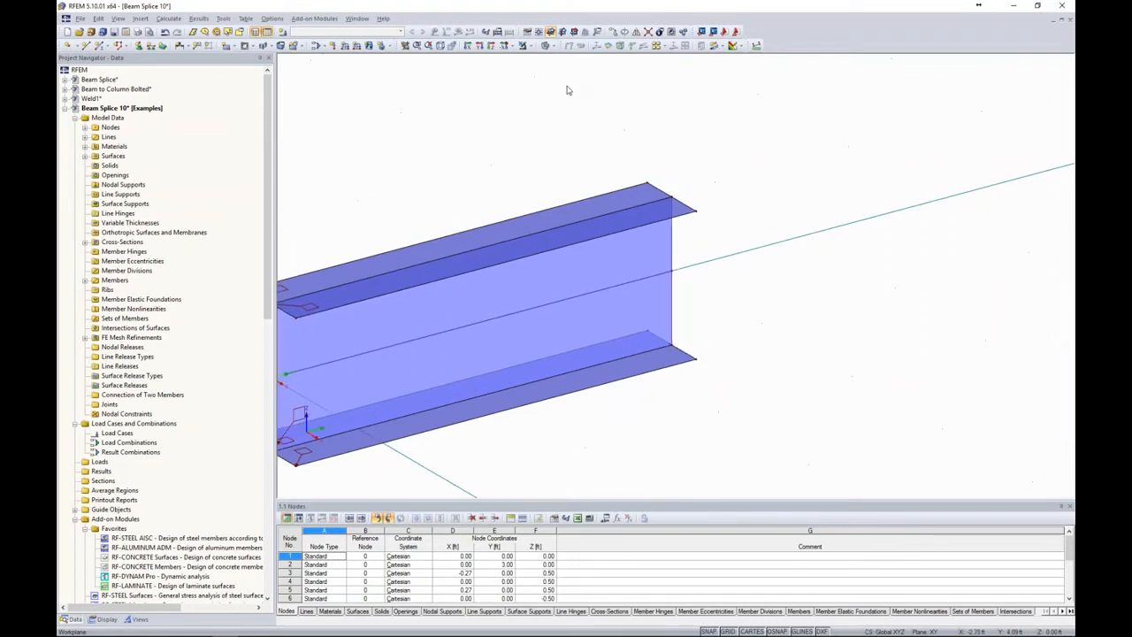
# - Move the work plane origin to the web's mid-height node at the beam's far end and switch to the XZ plane
pyautogui.click(540, 33)
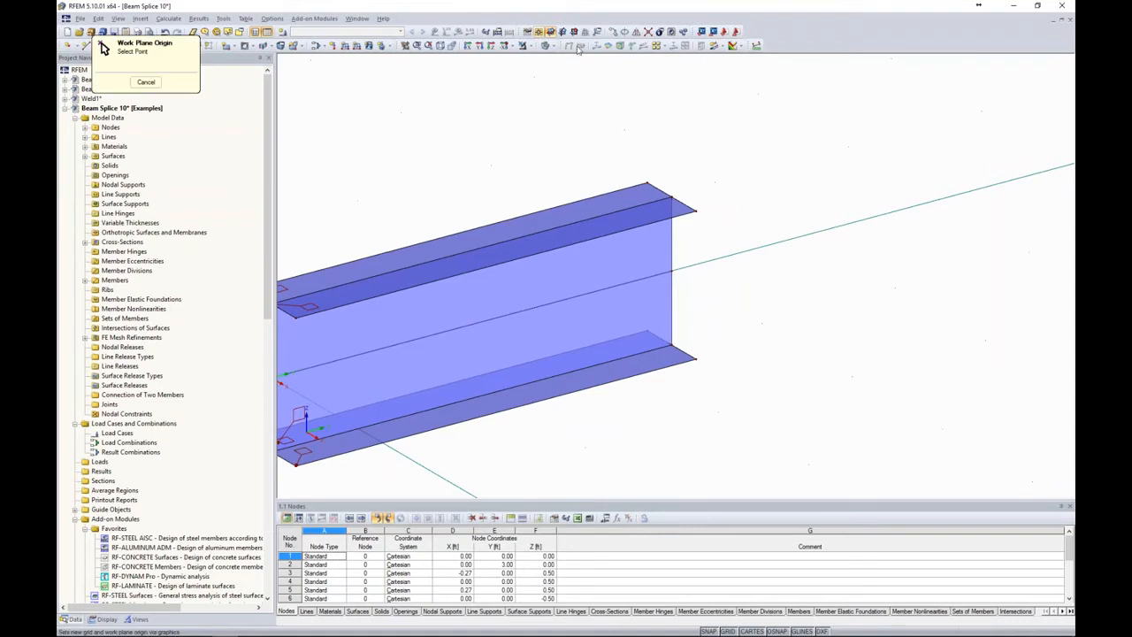
pyautogui.click(672, 272)
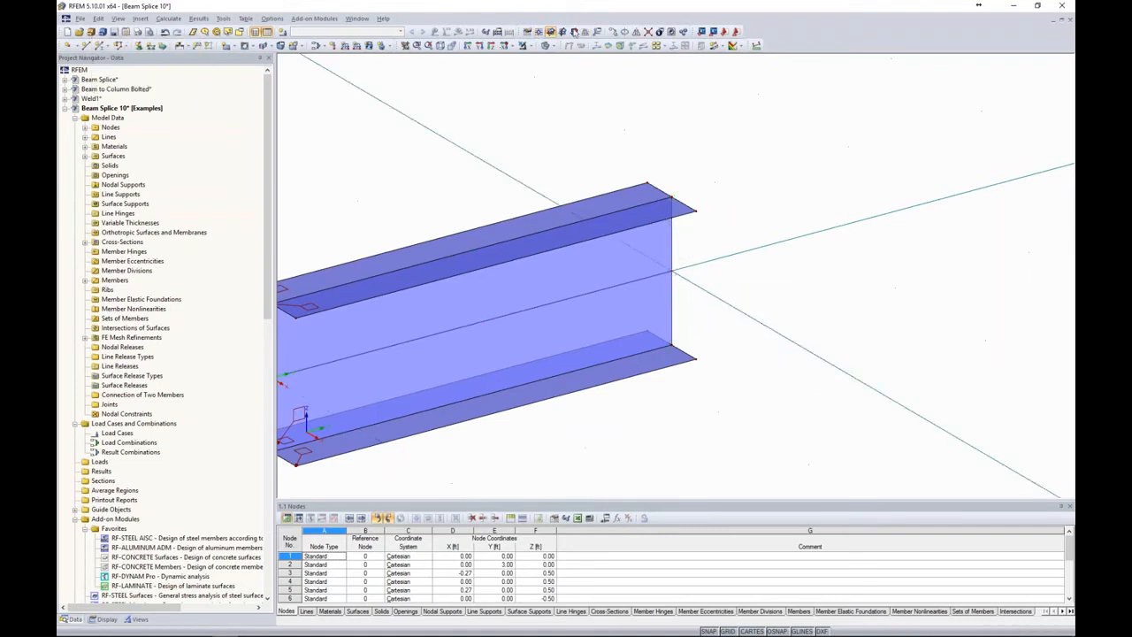
pyautogui.scroll(-3, 758, 205)
pyautogui.scroll(-4, 758, 205)
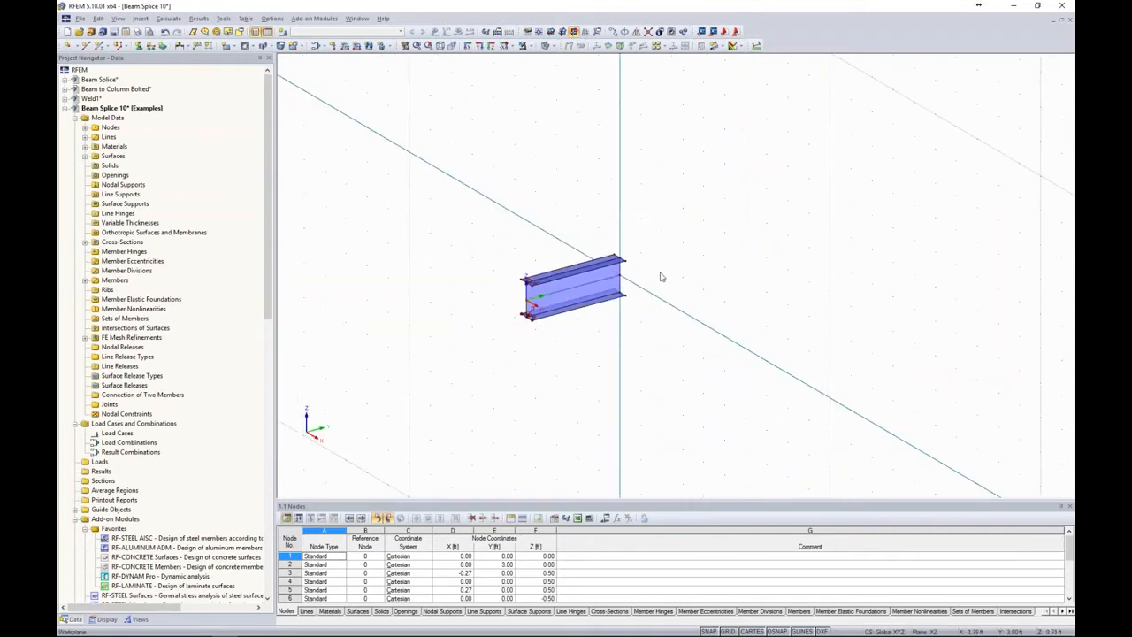
# - Change the model's length unit to inches from within the work plane and grid settings
pyautogui.rightClick(728, 631)
pyautogui.click(740, 624)
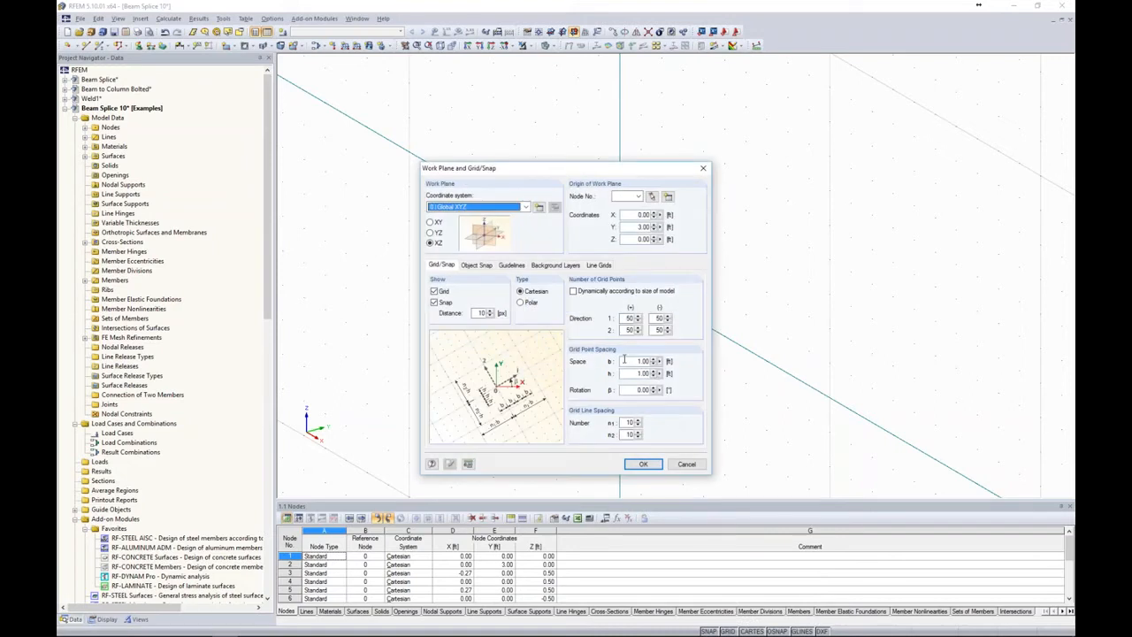
pyautogui.click(468, 465)
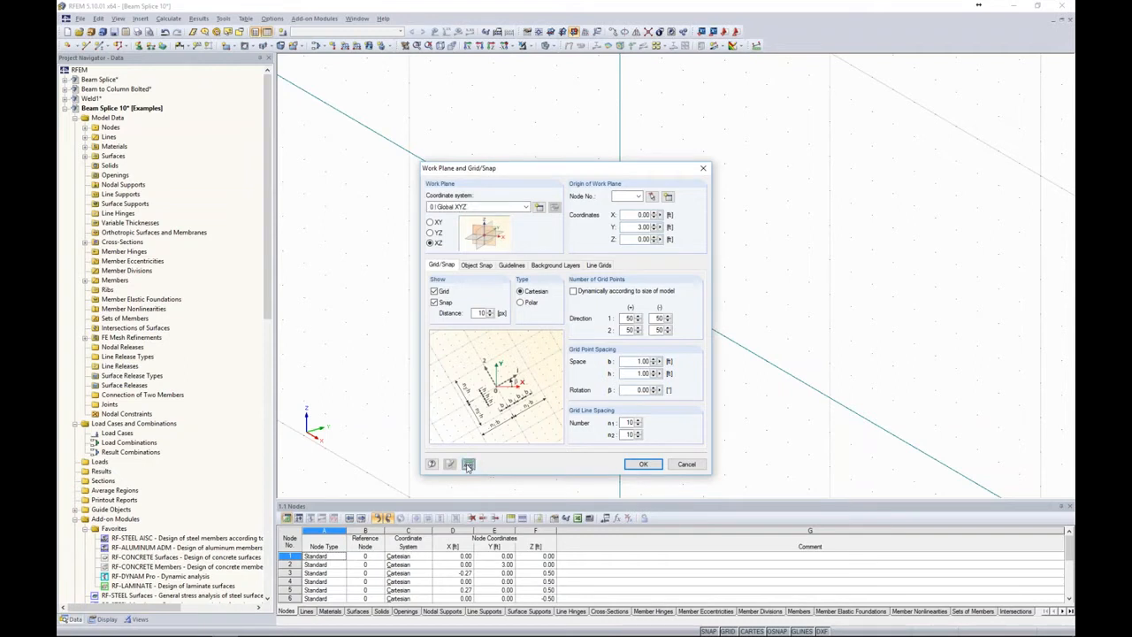
pyautogui.click(548, 228)
pyautogui.click(540, 257)
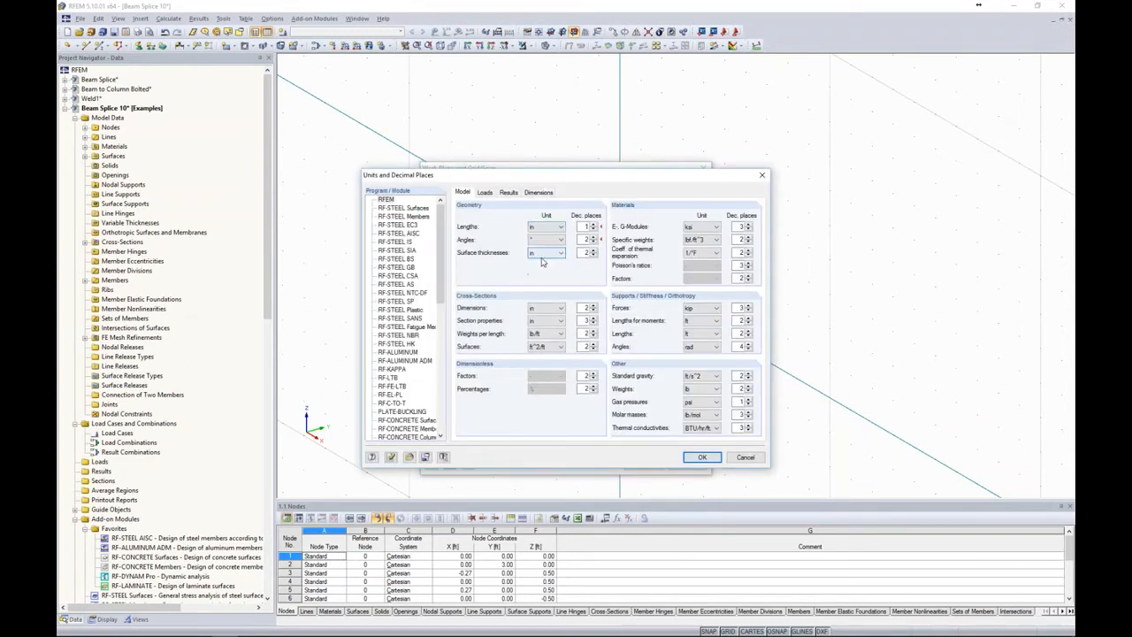
pyautogui.click(702, 457)
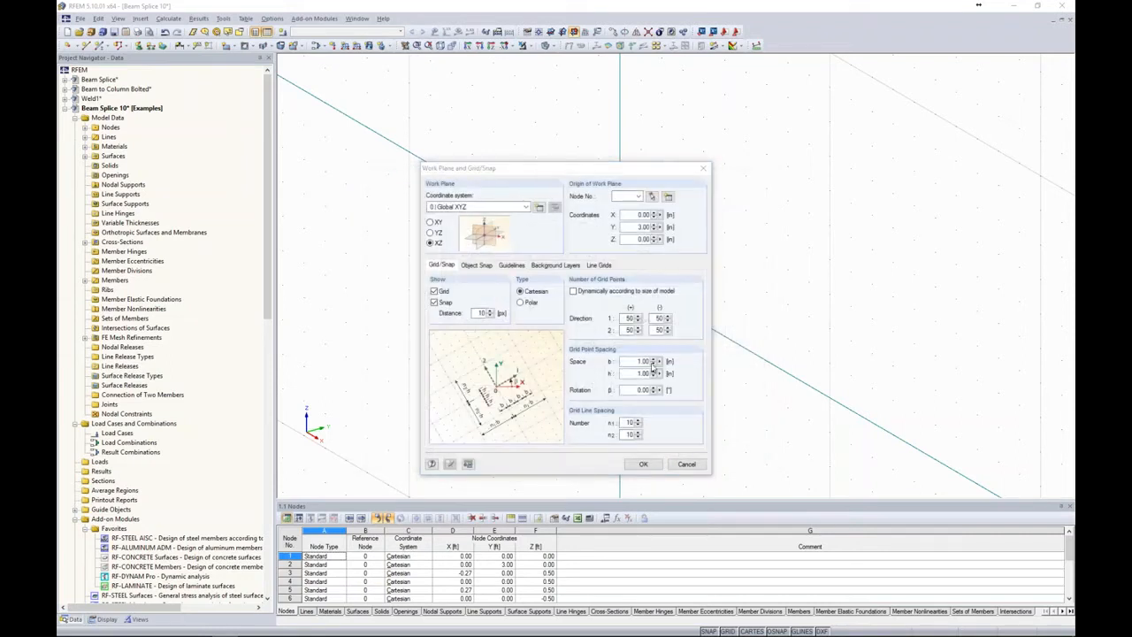
# - Set the grid point spacing to 1 in for both b and h and apply the grid settings
pyautogui.doubleClick(639, 361)
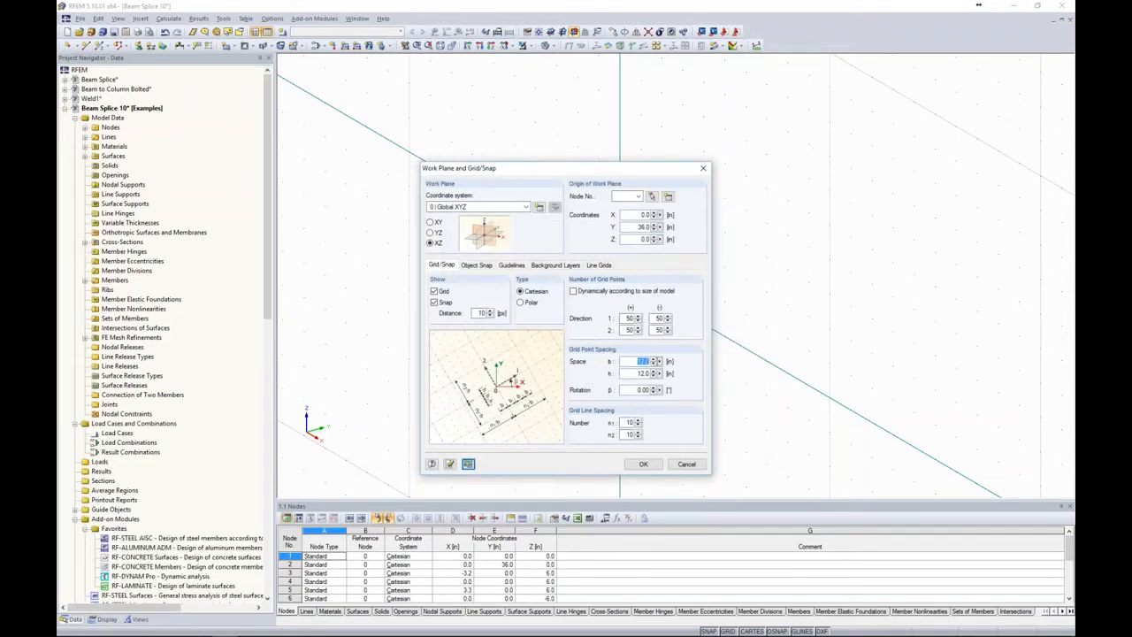
pyautogui.write('1')
pyautogui.press('Tab')
pyautogui.write('1')
pyautogui.press('Tab')
pyautogui.click(652, 463)
# - Start a new rectangular surface with the model viewed along the Y-axis, and open the material library for it
pyautogui.scroll(3, 694, 284)
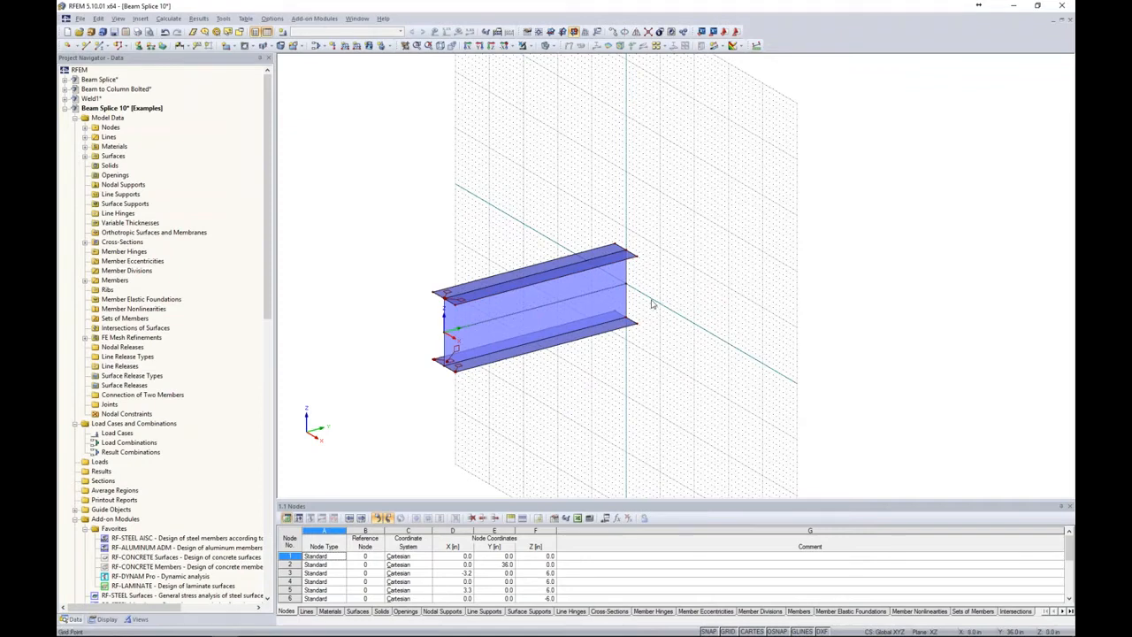
pyautogui.keyDown('ctrl'); pyautogui.moveTo(649, 294); pyautogui.dragTo(662, 286, button='middle'); pyautogui.keyUp('ctrl')
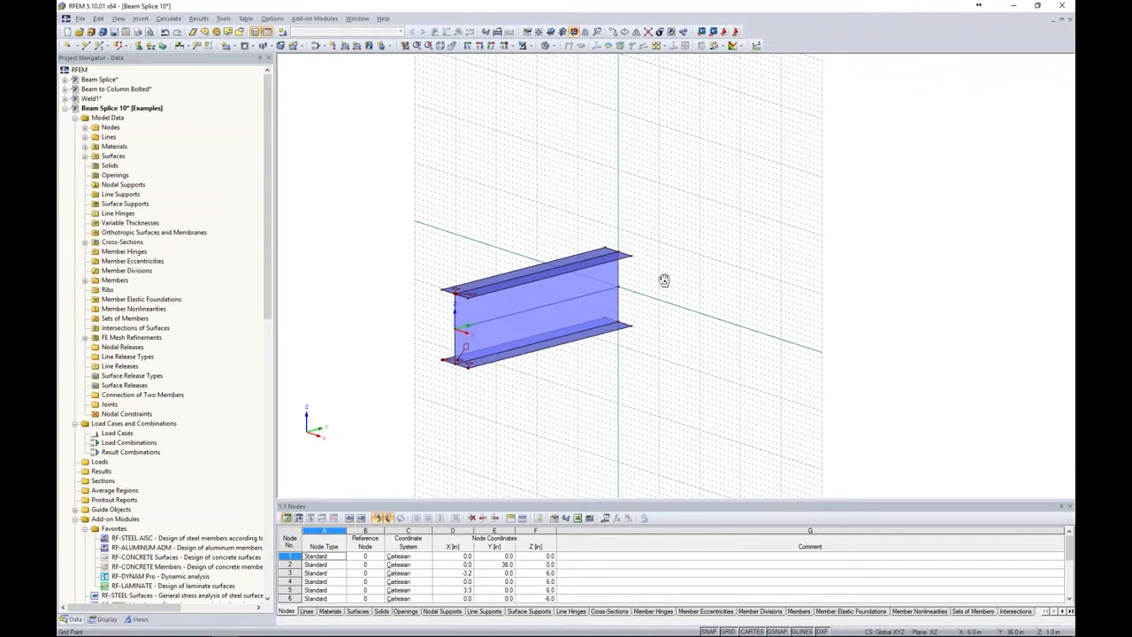
pyautogui.click(480, 46)
pyautogui.moveTo(593, 170); pyautogui.dragTo(510, 179, button='middle')
pyautogui.scroll(-2, 510, 179)
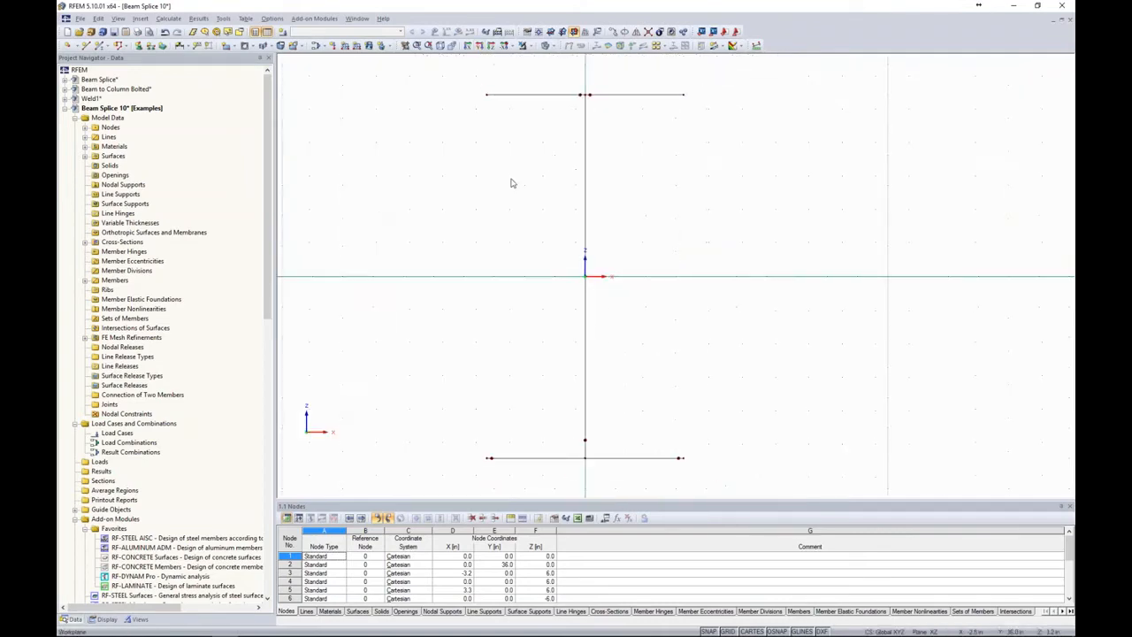
pyautogui.scroll(-2, 548, 368)
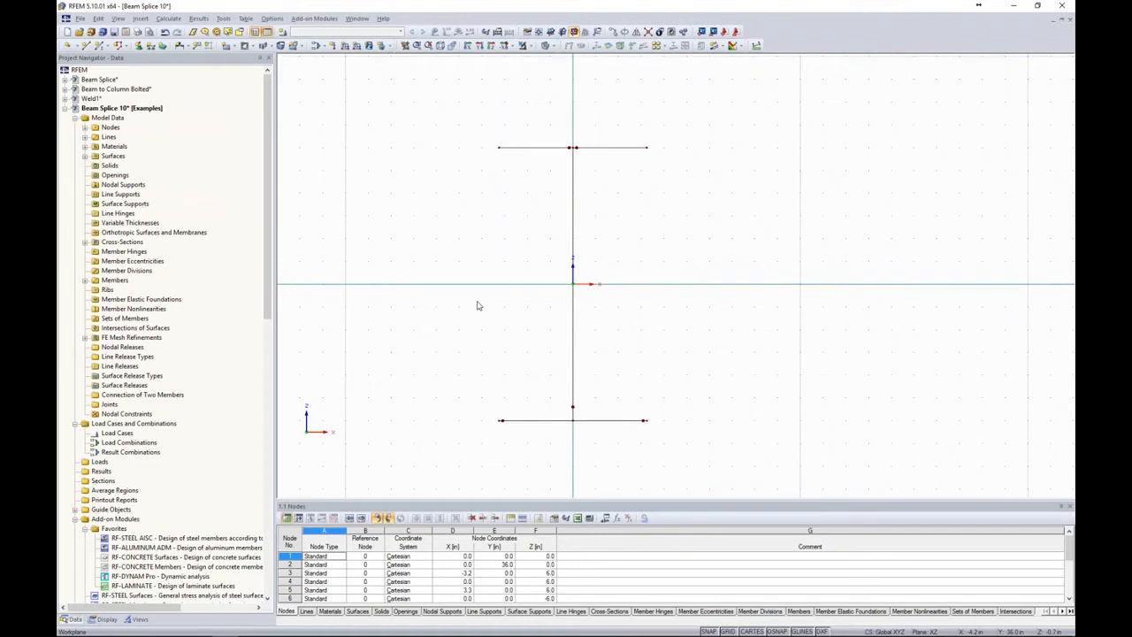
pyautogui.click(227, 46)
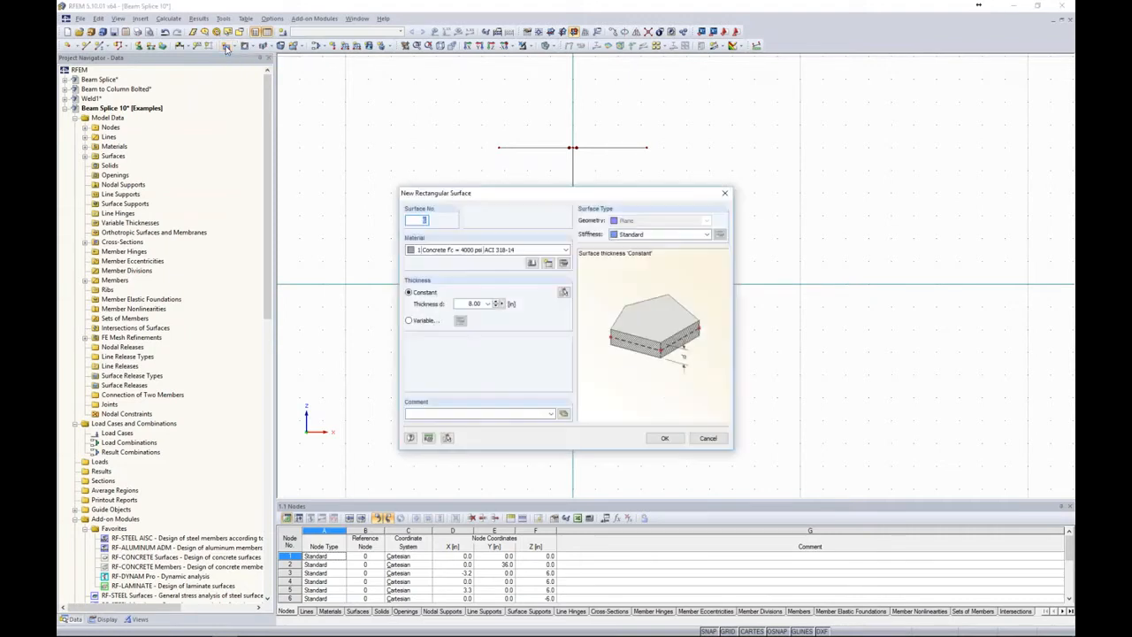
pyautogui.moveTo(494, 188); pyautogui.dragTo(491, 176)
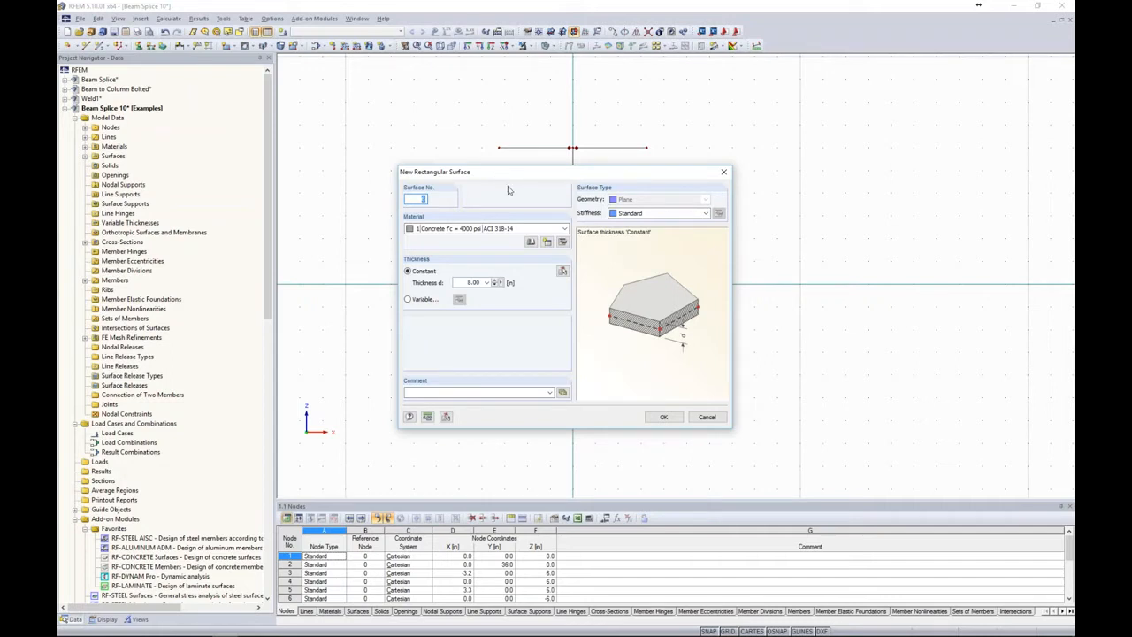
pyautogui.click(471, 229)
pyautogui.click(472, 229)
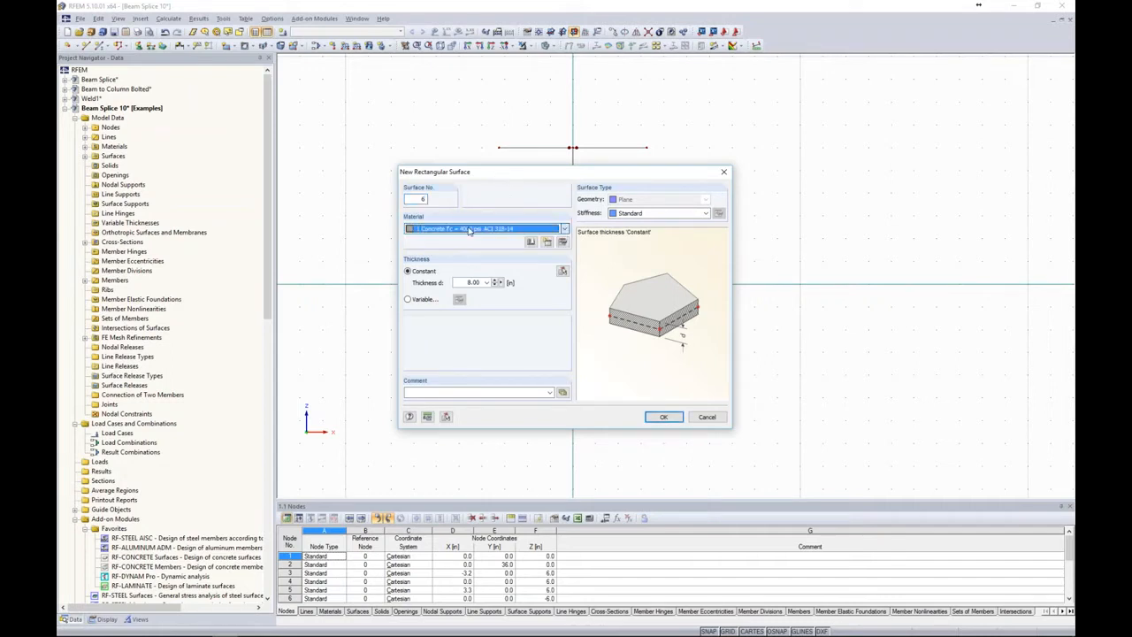
pyautogui.click(531, 243)
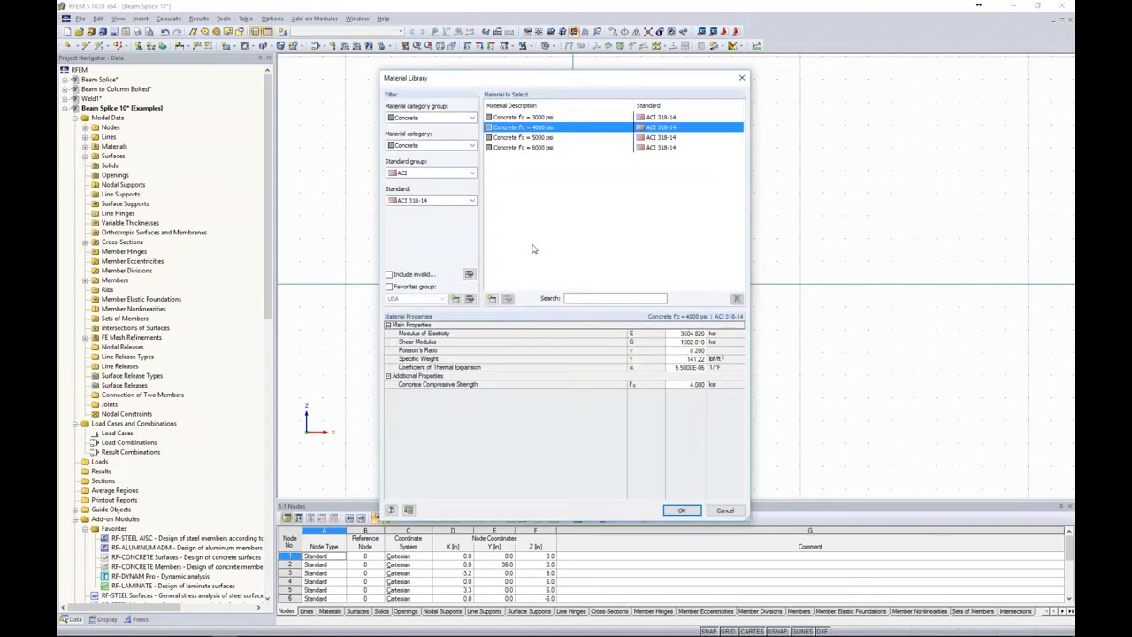
# - Filter the library to Metal, Steel, ASTM and the USA favorites group, and assign Steel A36 to the new surface
pyautogui.click(432, 120)
pyautogui.click(426, 143)
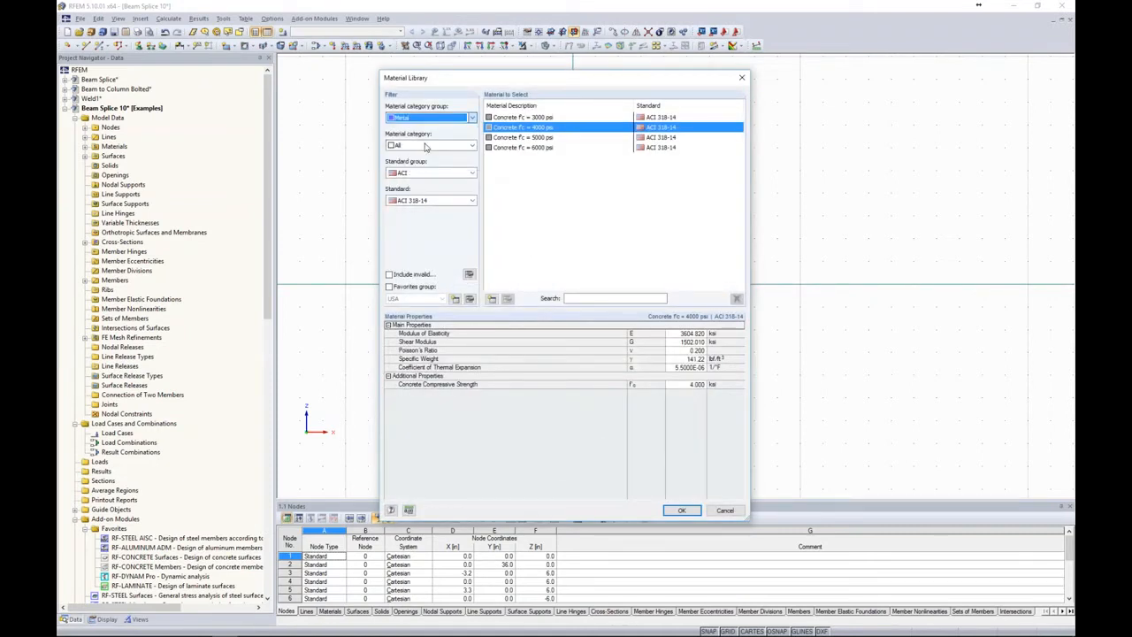
pyautogui.click(426, 146)
pyautogui.click(425, 162)
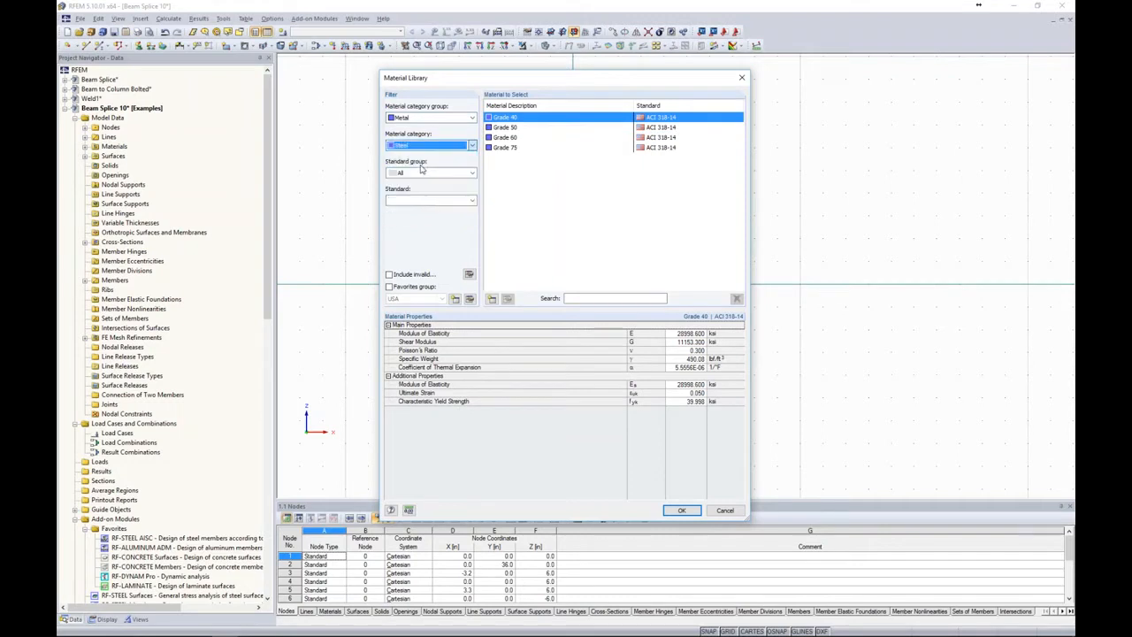
pyautogui.click(421, 174)
pyautogui.scroll(3, 421, 194)
pyautogui.click(409, 188)
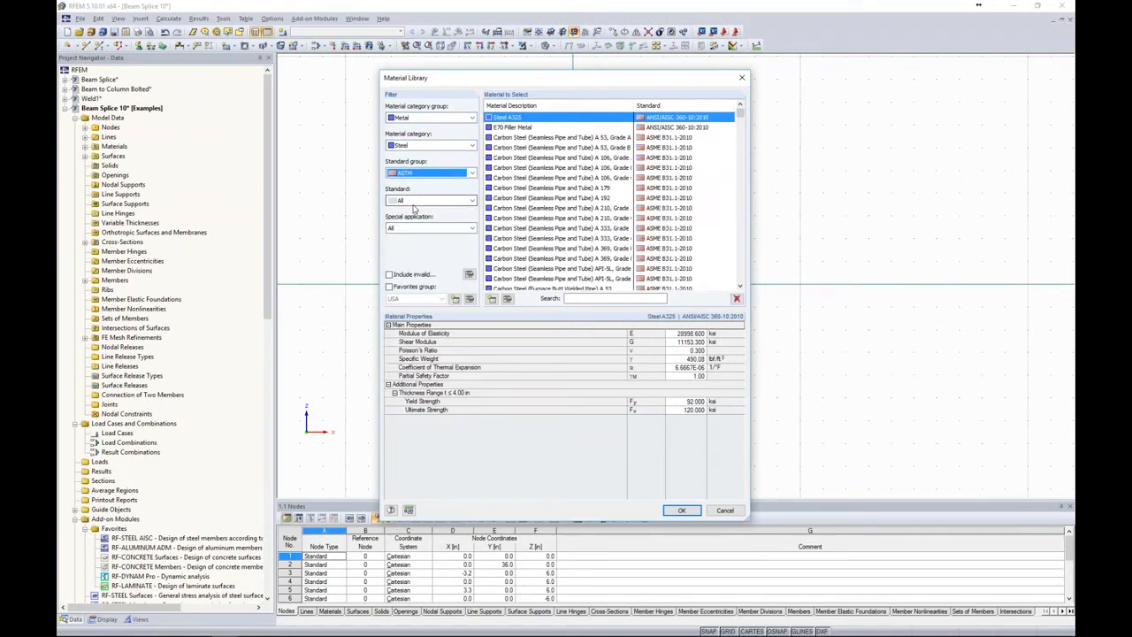
pyautogui.moveTo(741, 116); pyautogui.dragTo(740, 281)
pyautogui.click(389, 287)
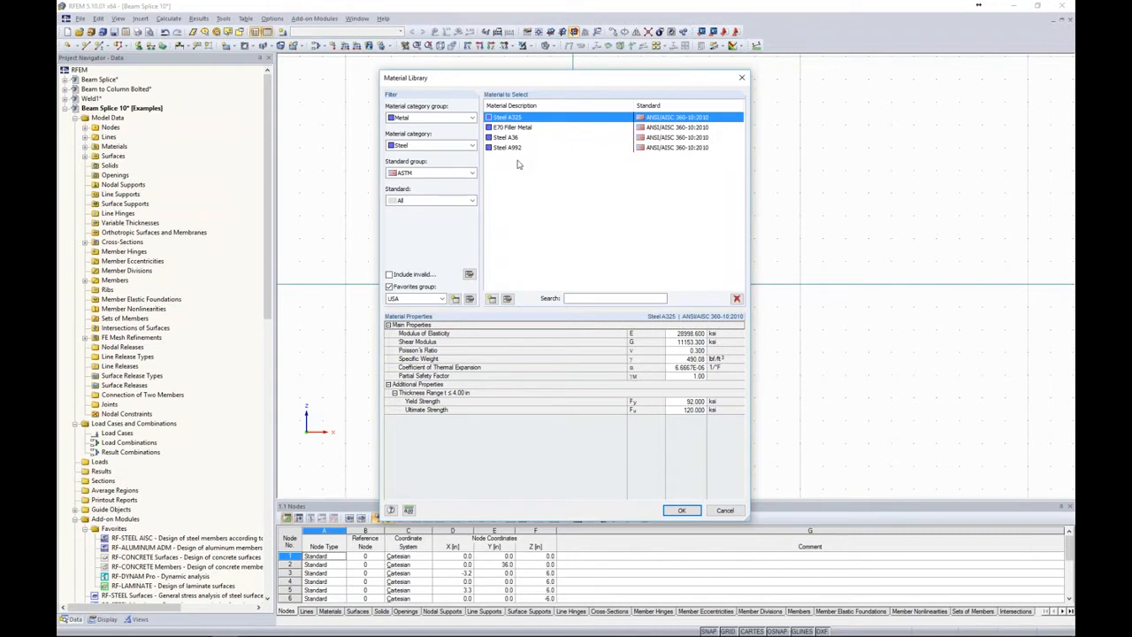
pyautogui.click(511, 138)
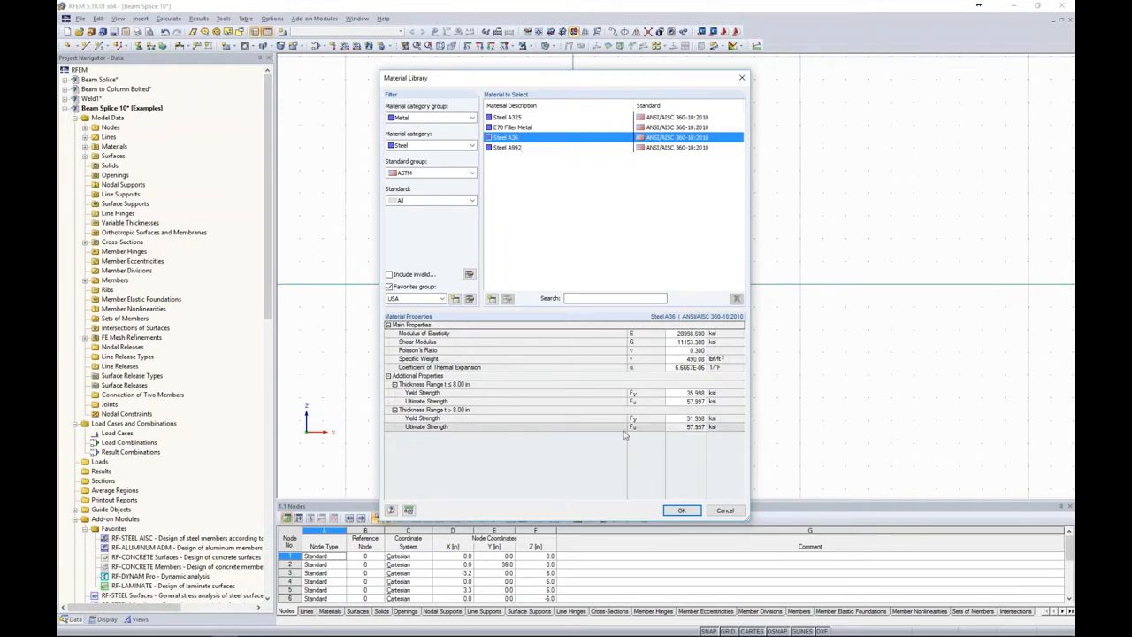
pyautogui.click(682, 511)
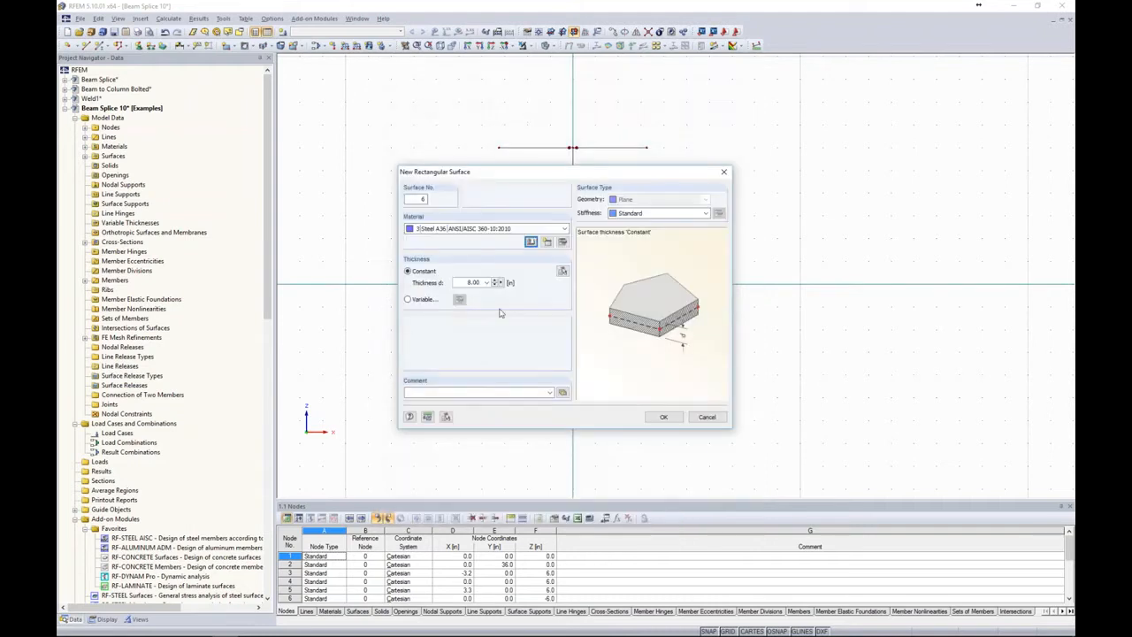
# - Set the surface thickness to 0.25 in and draw an end plate about 8 by 14 in around the beam section
pyautogui.doubleClick(475, 282)
pyautogui.write('0.25')
pyautogui.click(663, 417)
pyautogui.moveTo(482, 126); pyautogui.dragTo(664, 443)
pyautogui.press('Escape')
pyautogui.keyDown('ctrl'); pyautogui.moveTo(730, 253); pyautogui.dragTo(566, 314, button='middle'); pyautogui.keyUp('ctrl')
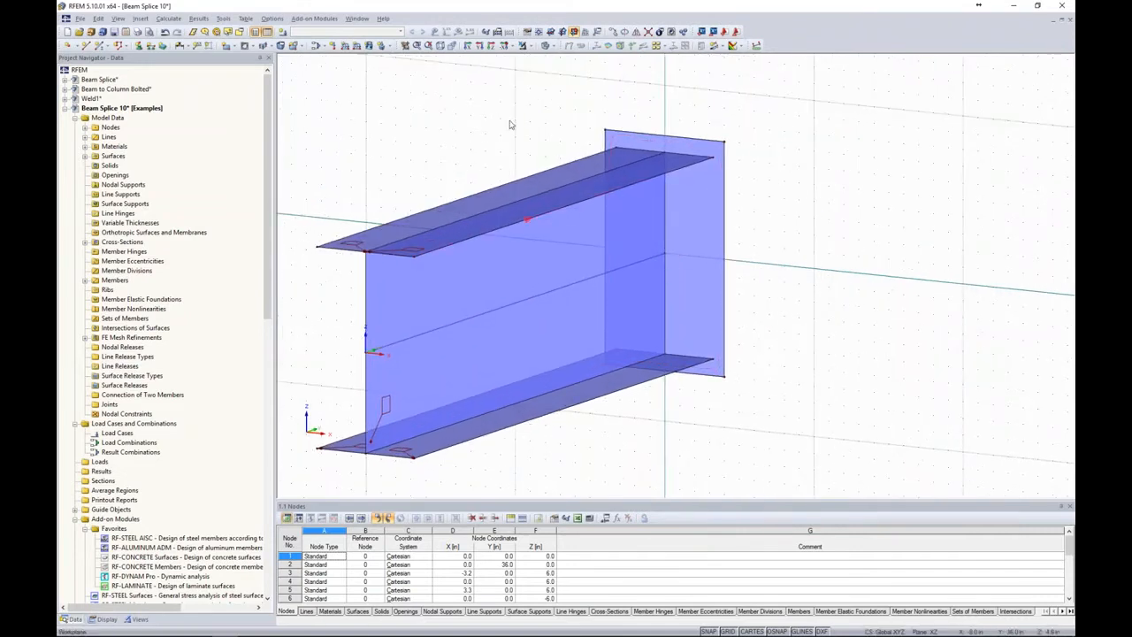
# - Create a circular opening with a 0.28 in radius in the end plate, centred at X -2 in and Z 4 in
pyautogui.click(479, 46)
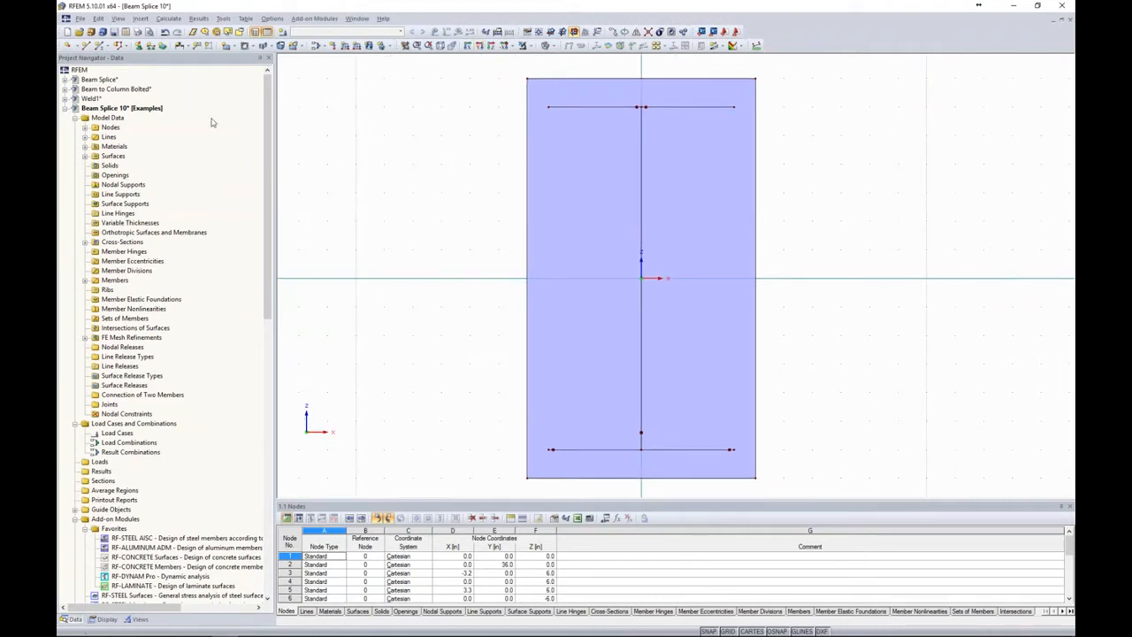
pyautogui.click(253, 47)
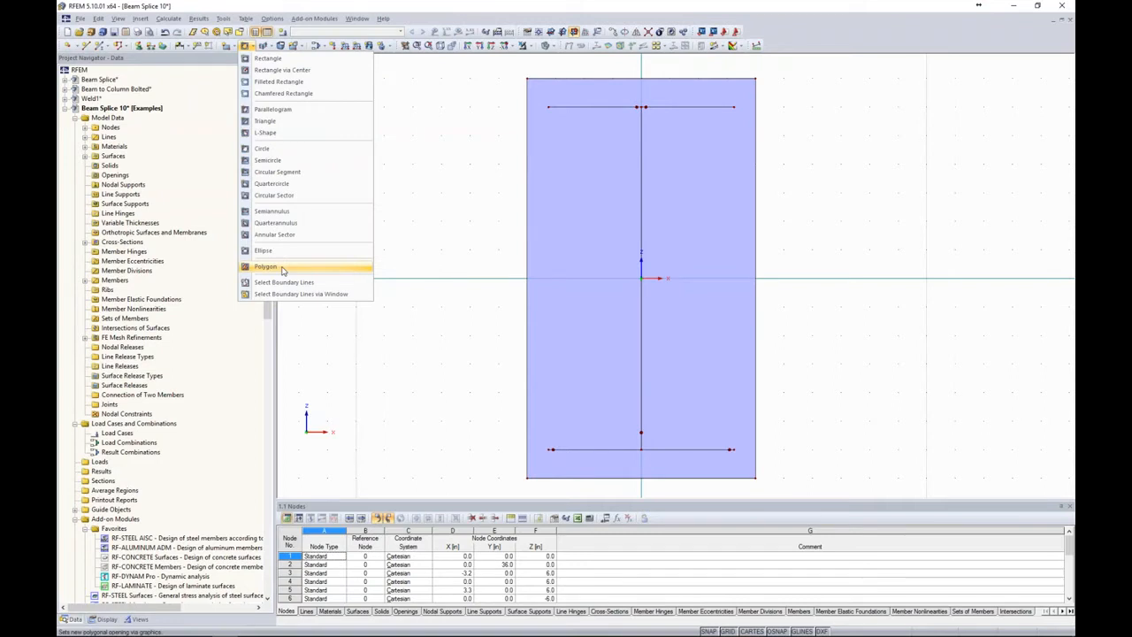
pyautogui.click(266, 148)
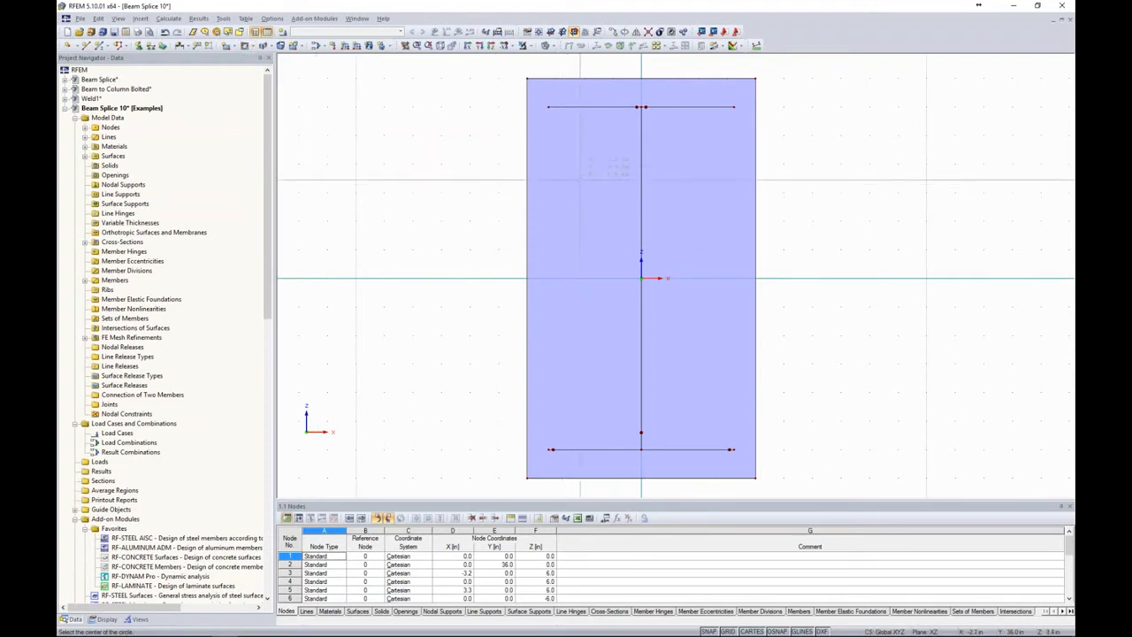
pyautogui.click(584, 165)
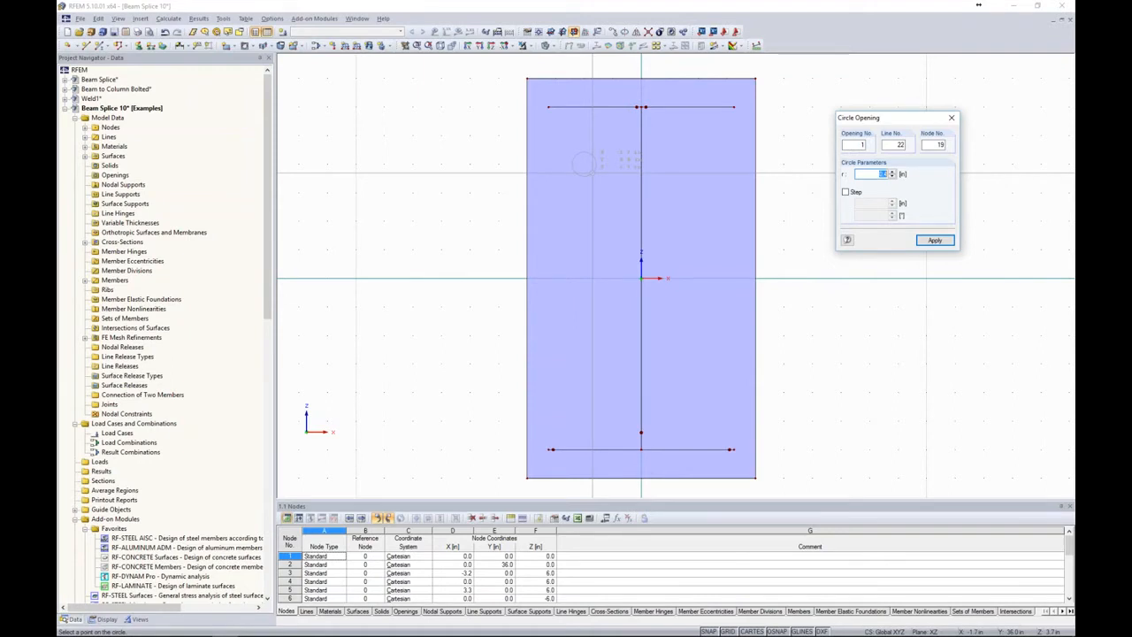
pyautogui.write('0.28')
pyautogui.press('Return')
# - Add a second circular opening of the same radius in the end plate, centred at X -2.0 in and Z -4.0 in
pyautogui.moveTo(615, 249); pyautogui.dragTo(616, 216, button='middle')
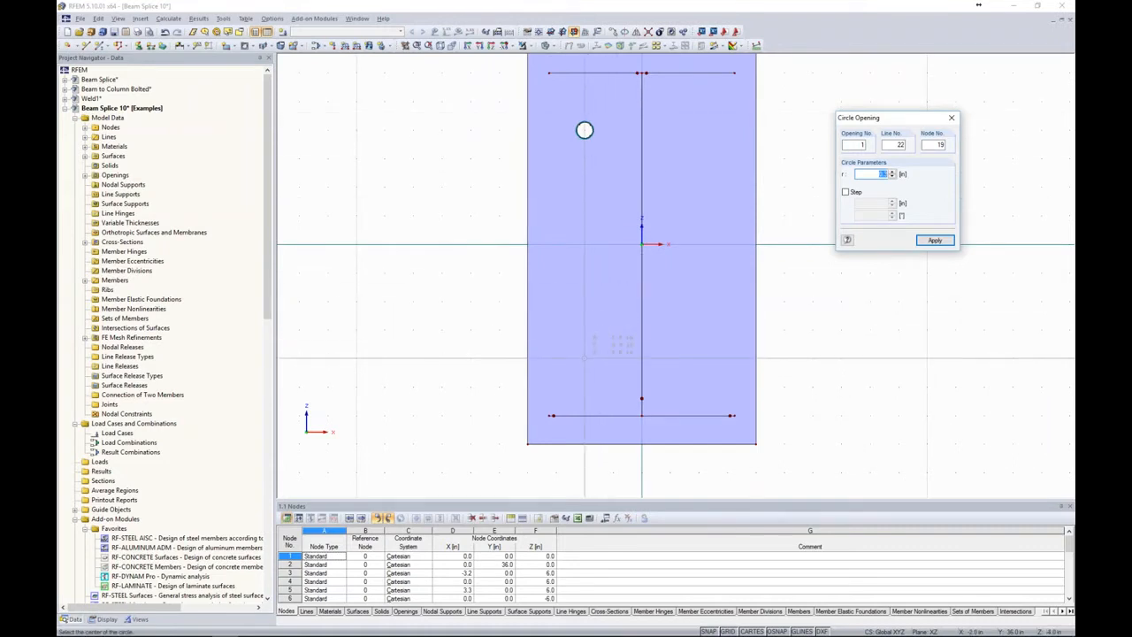
pyautogui.click(584, 358)
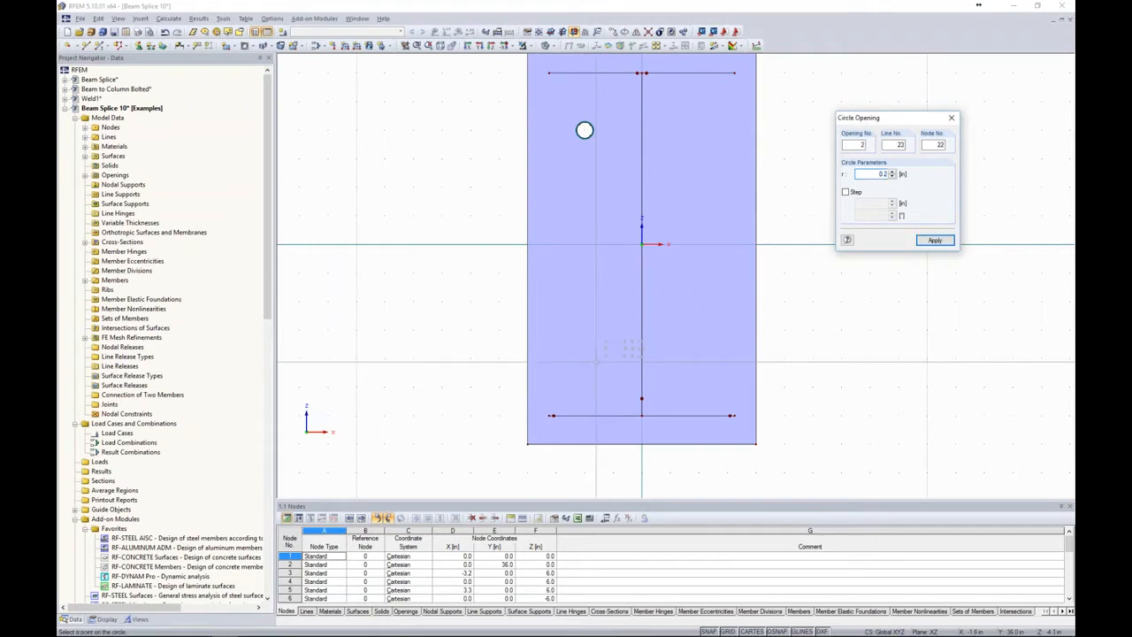
pyautogui.click(584, 358)
pyautogui.press('Escape')
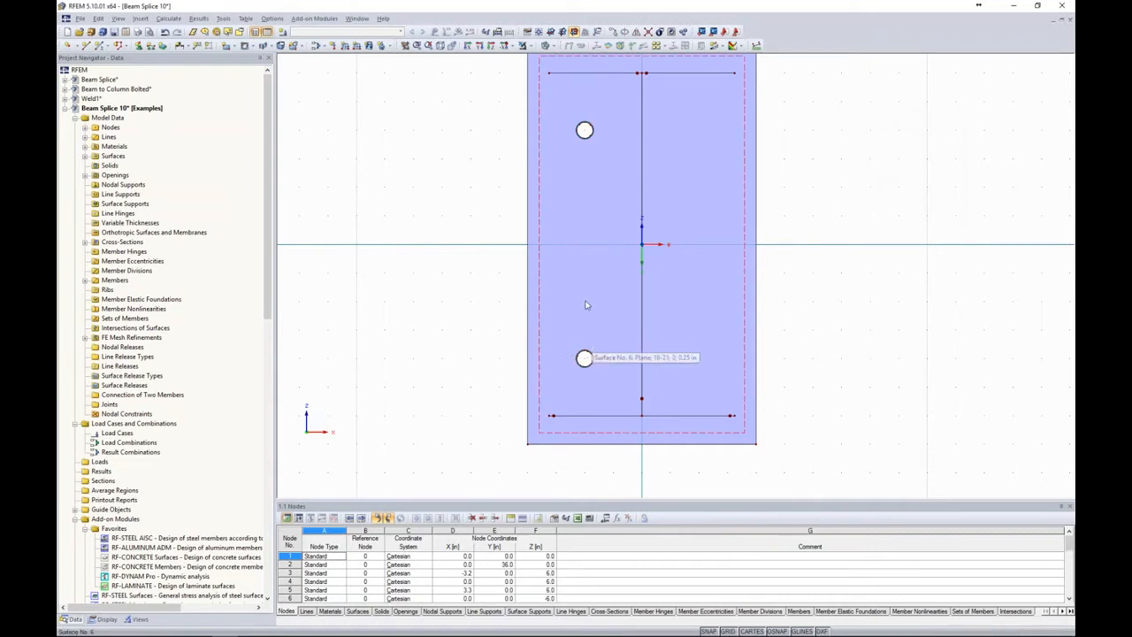
# - Create an intermediate node of type 'On Line' on the circular line of the end plate's upper opening
pyautogui.scroll(5, 583, 130)
pyautogui.scroll(2, 583, 131)
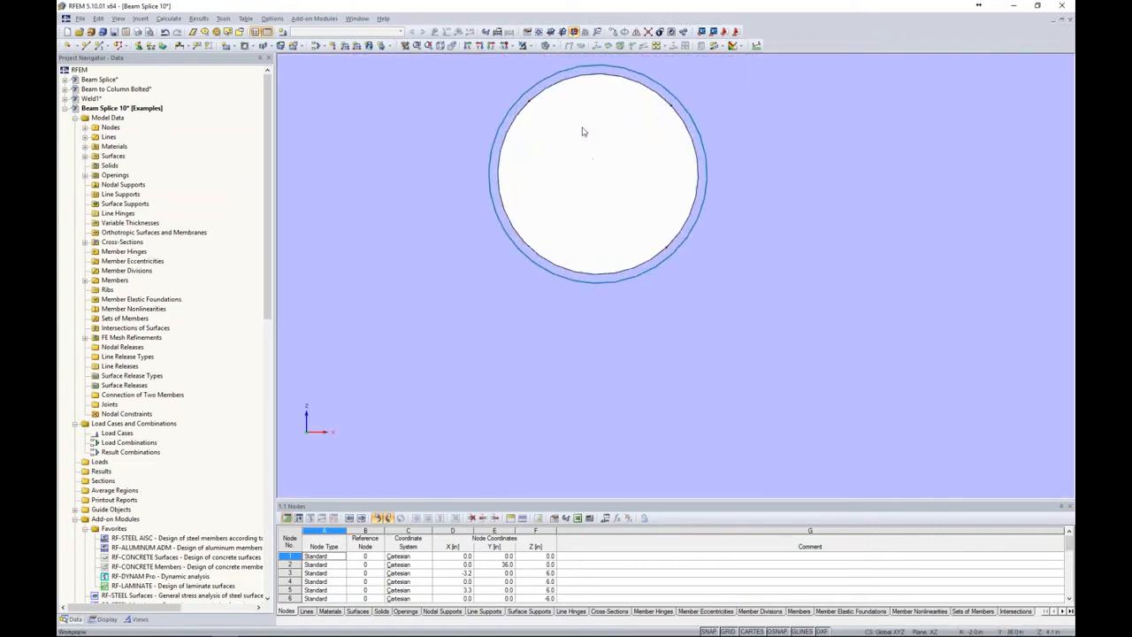
pyautogui.moveTo(589, 134); pyautogui.dragTo(558, 210, button='middle')
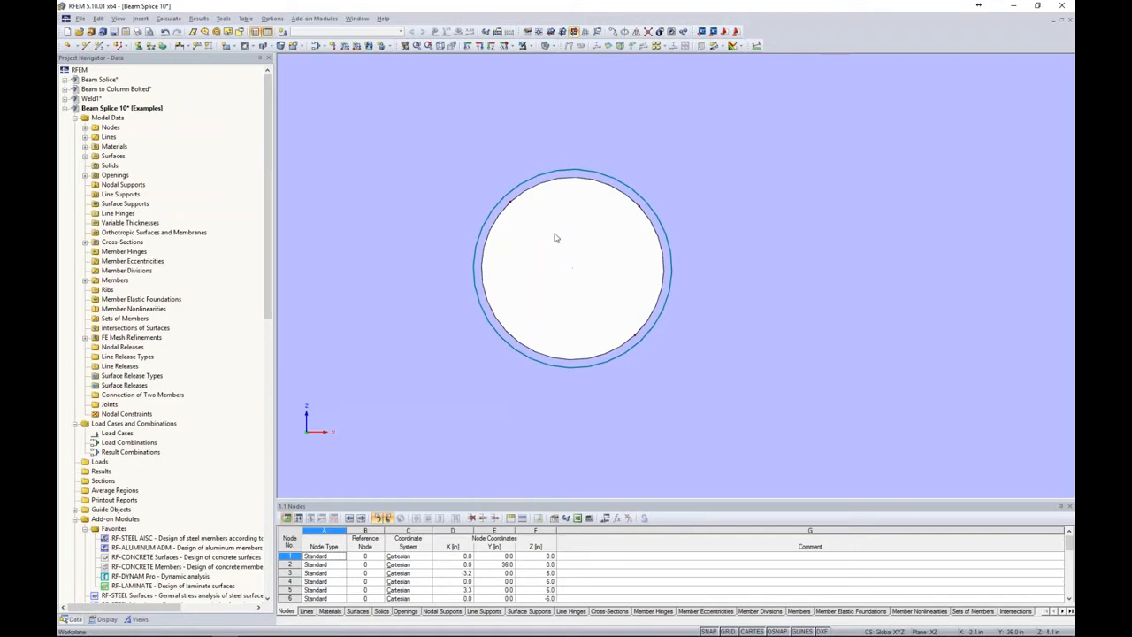
pyautogui.click(563, 182)
pyautogui.rightClick(562, 182)
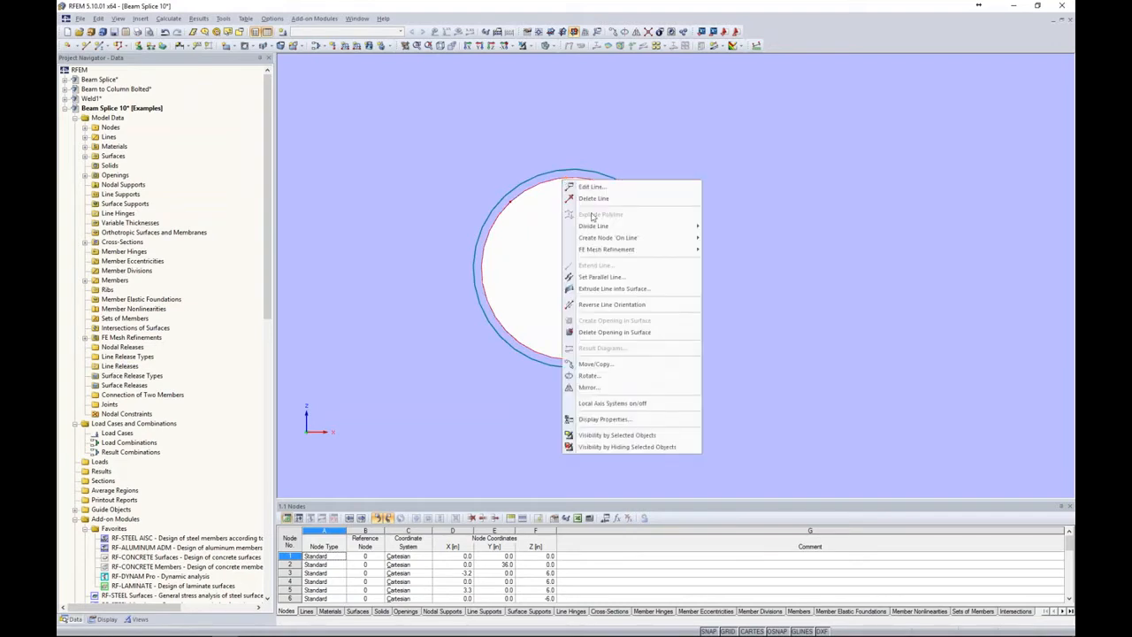
pyautogui.moveTo(597, 238)
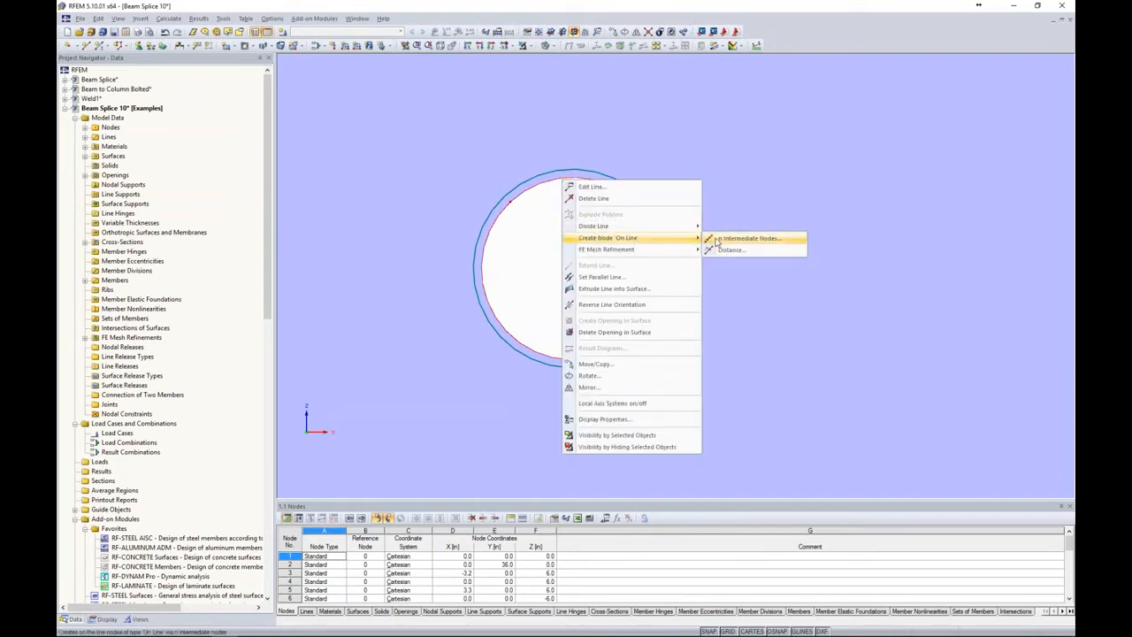
pyautogui.click(709, 241)
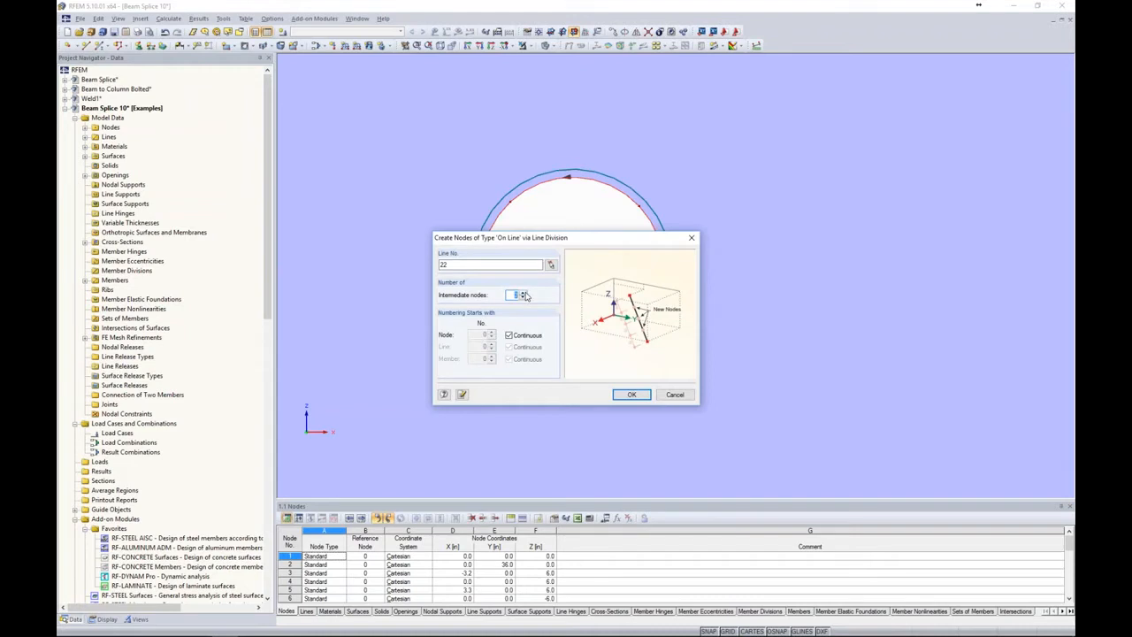
pyautogui.click(619, 395)
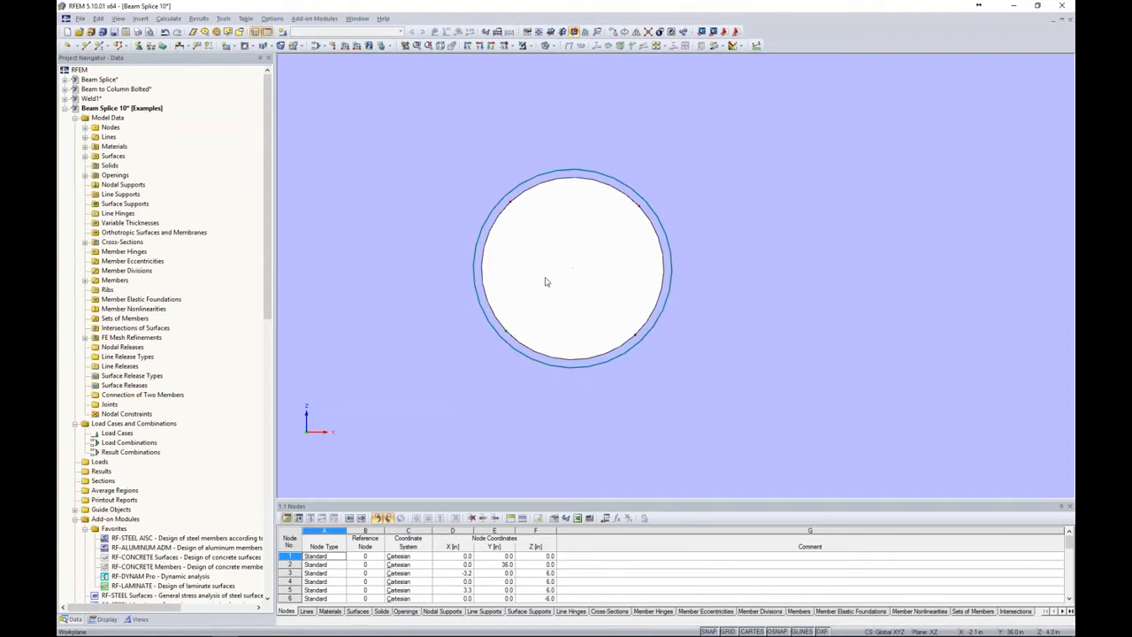
# - Start a new member and set its member type to Rigid
pyautogui.click(100, 46)
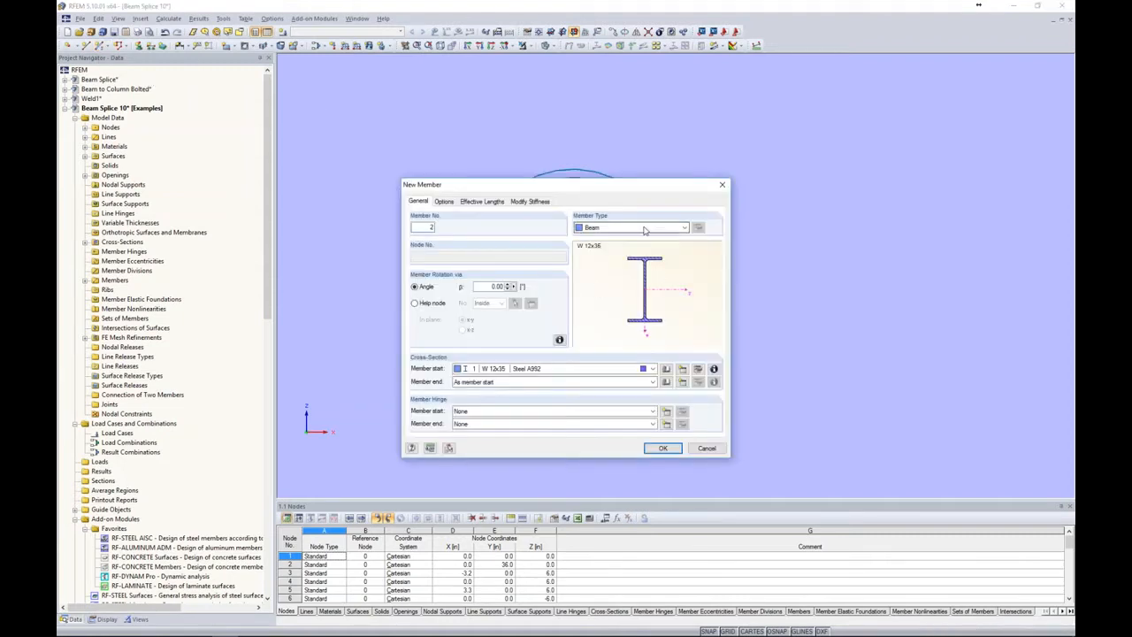
pyautogui.click(644, 230)
pyautogui.click(633, 247)
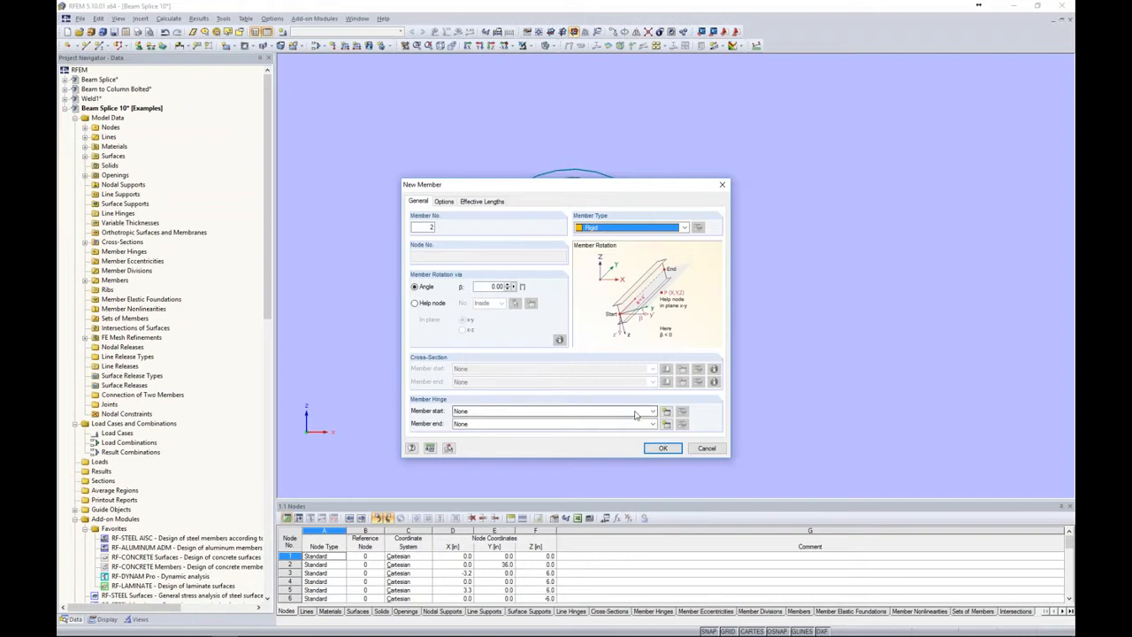
pyautogui.click(667, 412)
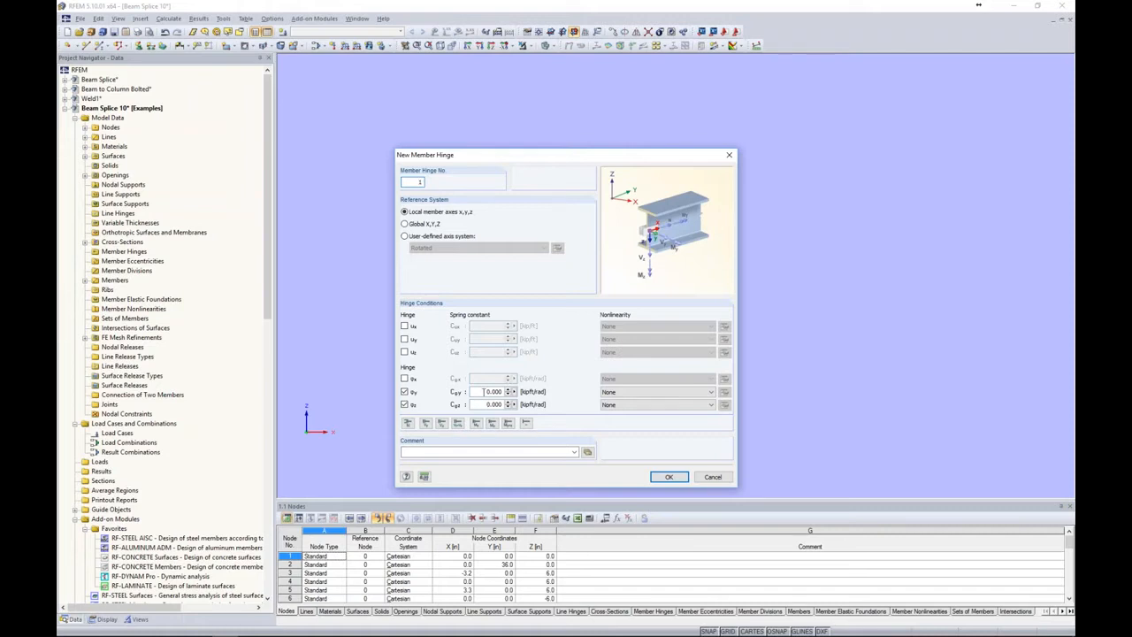
pyautogui.click(630, 394)
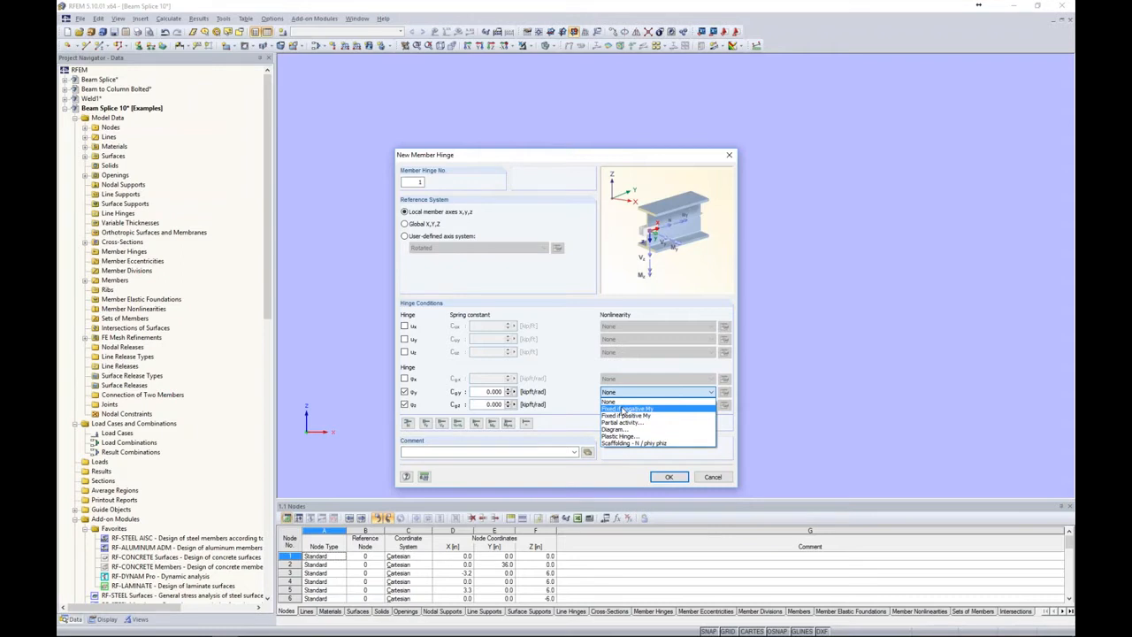
pyautogui.click(572, 383)
pyautogui.click(718, 480)
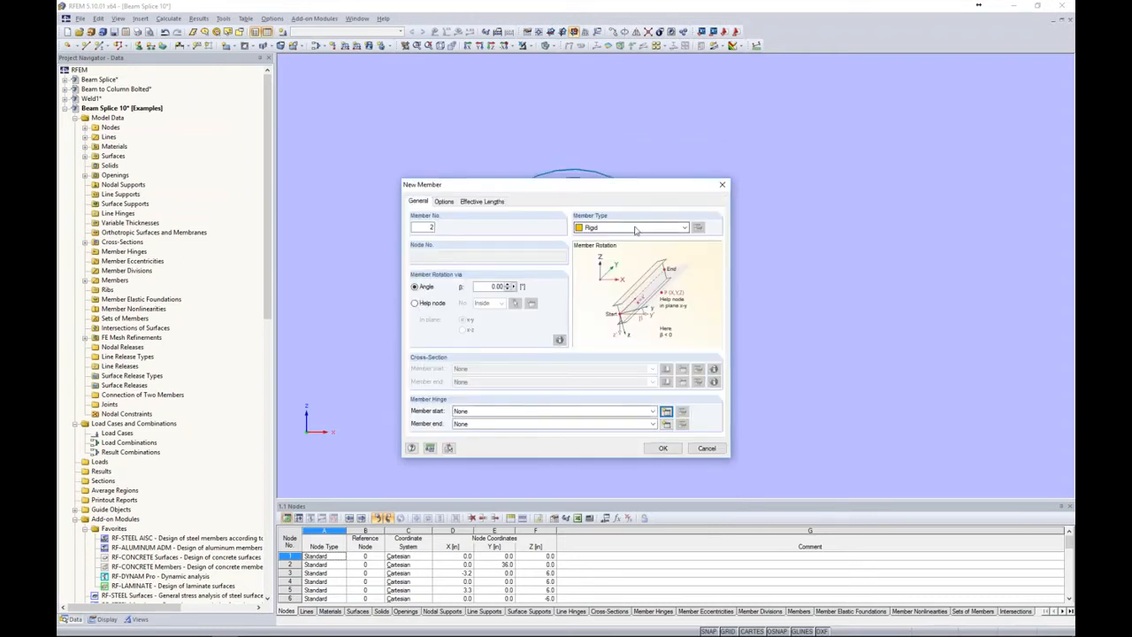
pyautogui.click(635, 228)
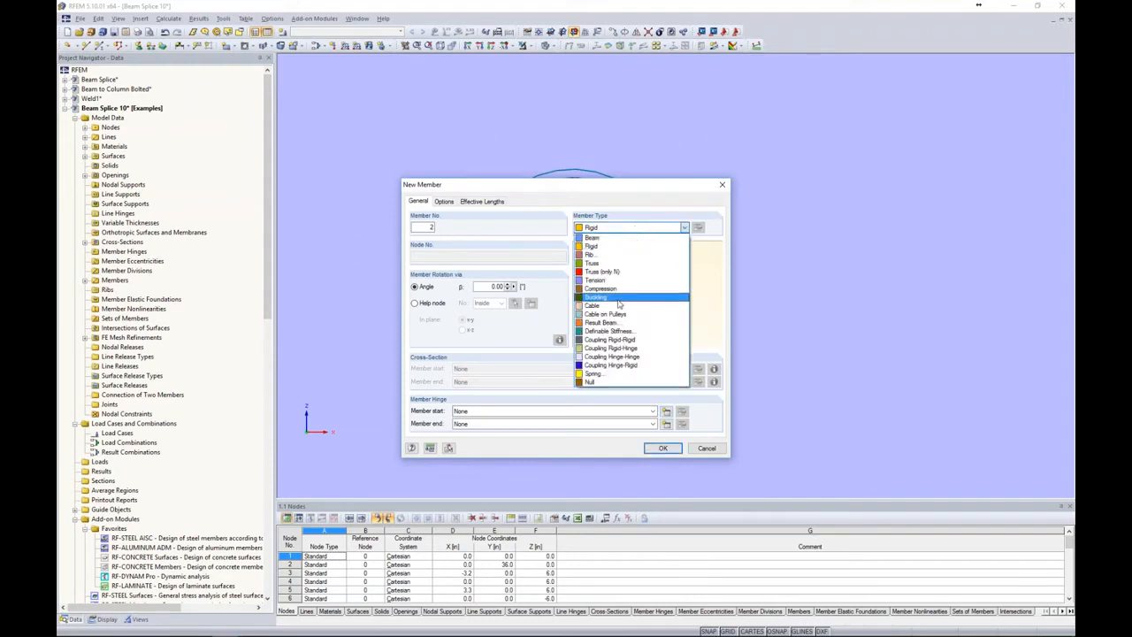
pyautogui.click(609, 355)
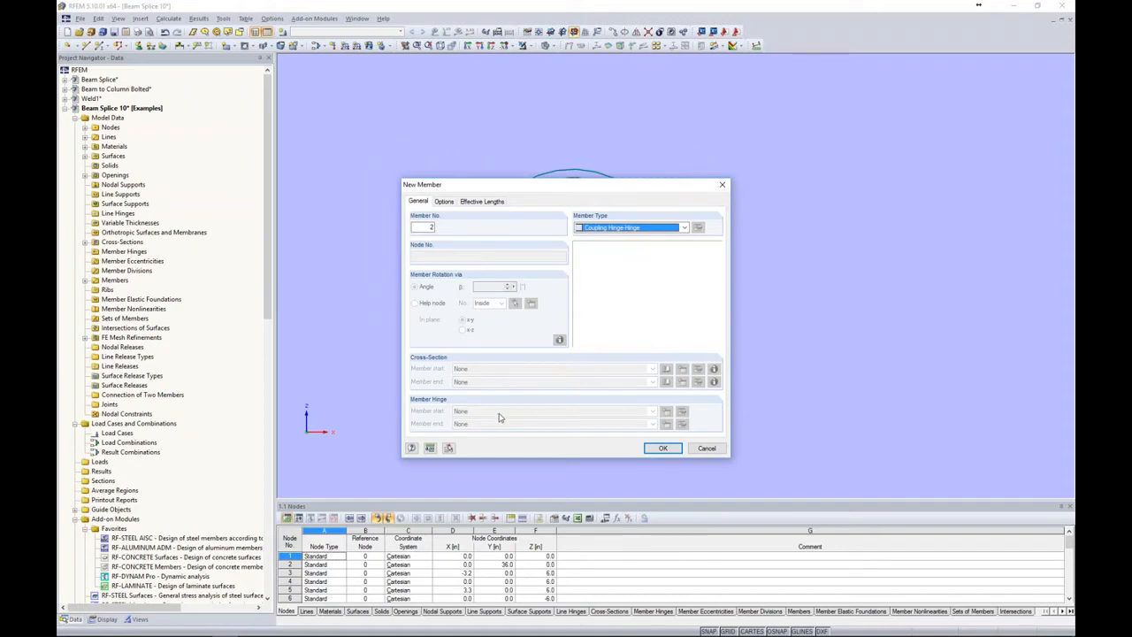
pyautogui.click(662, 228)
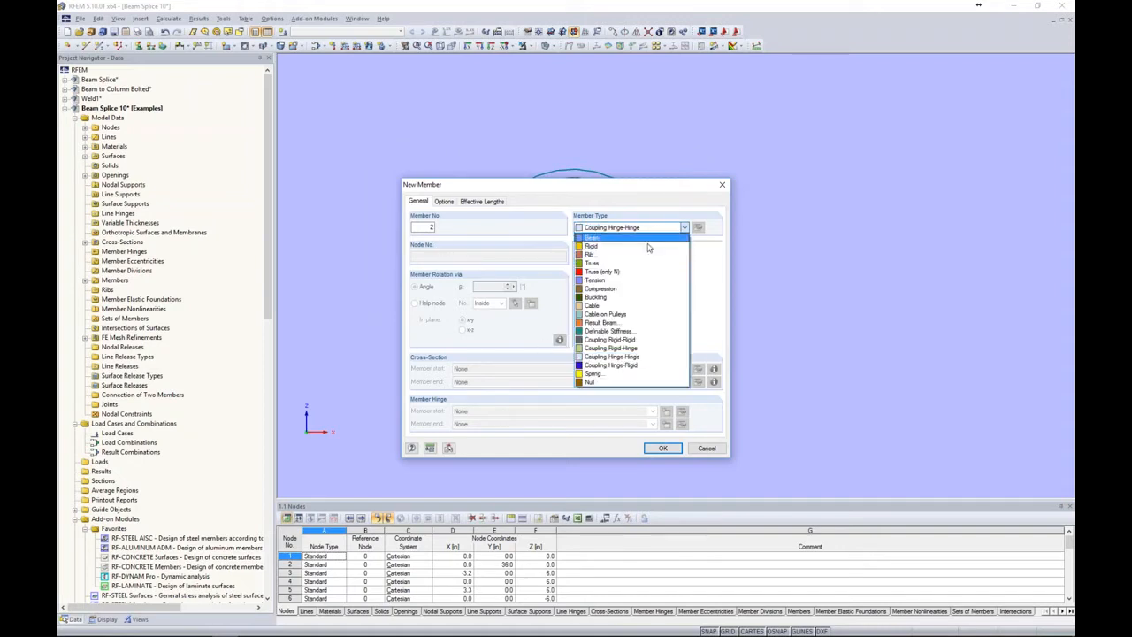
pyautogui.click(645, 247)
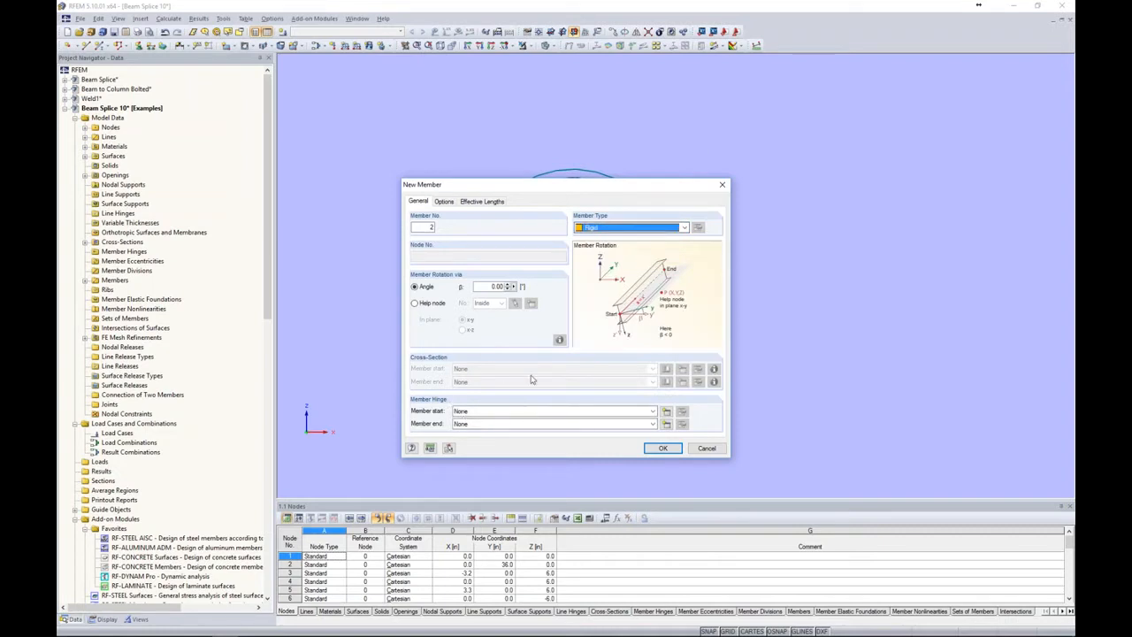
# - Draw four rigid members without hinges from the upper opening's centre to the four nodes on its circumference
pyautogui.click(663, 449)
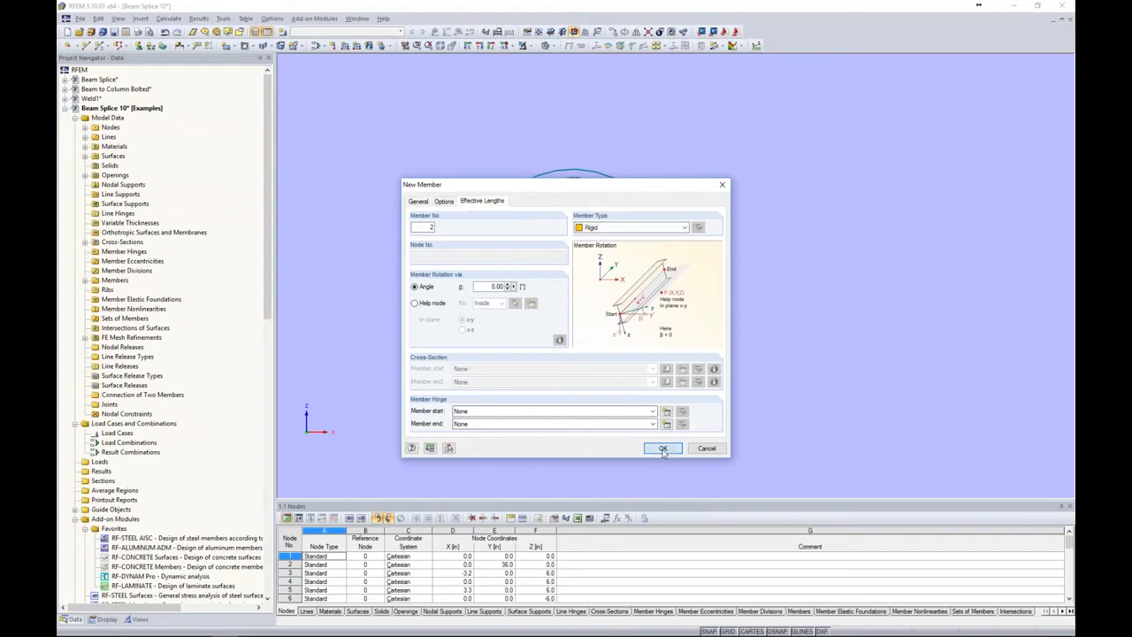
pyautogui.click(572, 267)
pyautogui.click(636, 208)
pyautogui.click(572, 267)
pyautogui.click(634, 334)
pyautogui.click(574, 267)
pyautogui.click(506, 330)
pyautogui.click(573, 267)
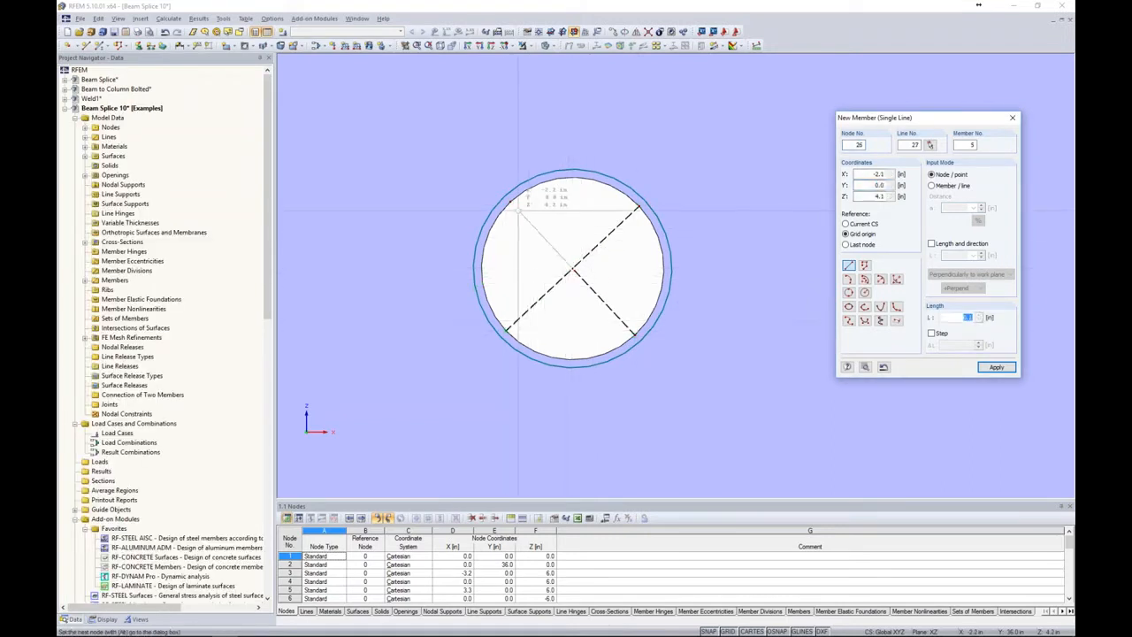
pyautogui.click(512, 203)
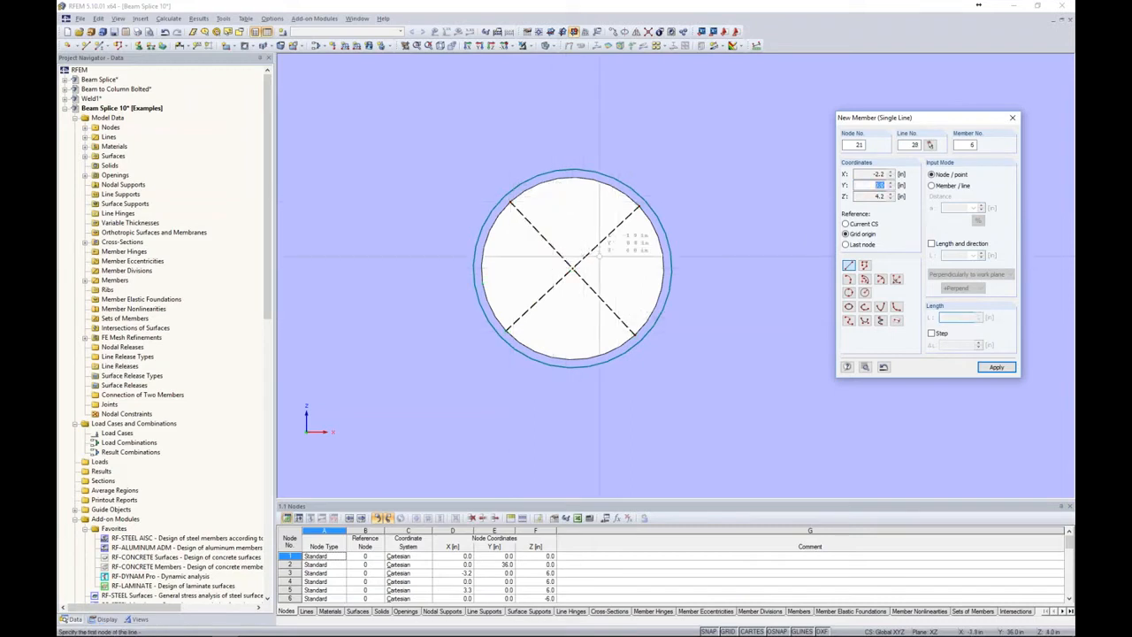
pyautogui.press('Escape')
# - Copy the four rigid members from the upper opening straight down onto the centre of the lower opening
pyautogui.scroll(-4, 622, 275)
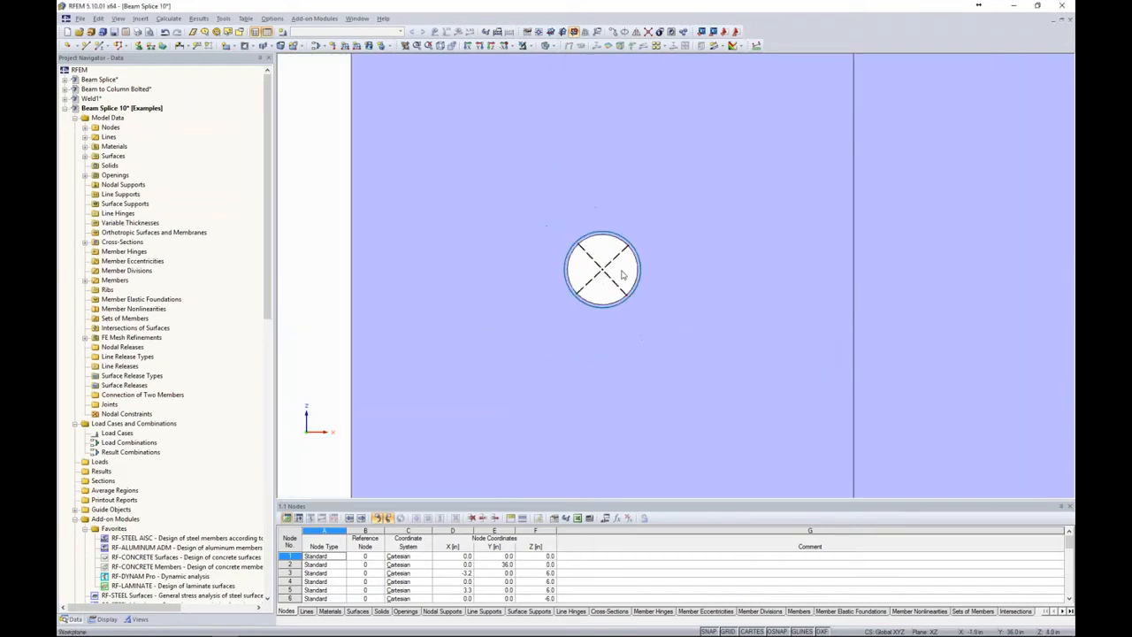
pyautogui.scroll(-1, 622, 275)
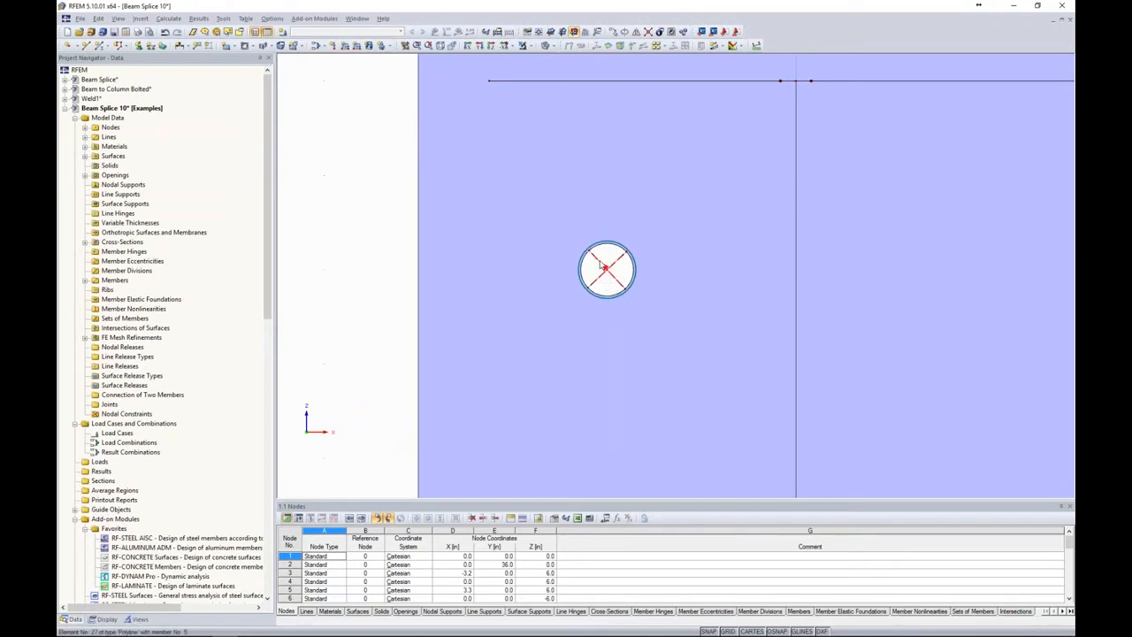
pyautogui.scroll(-4, 602, 266)
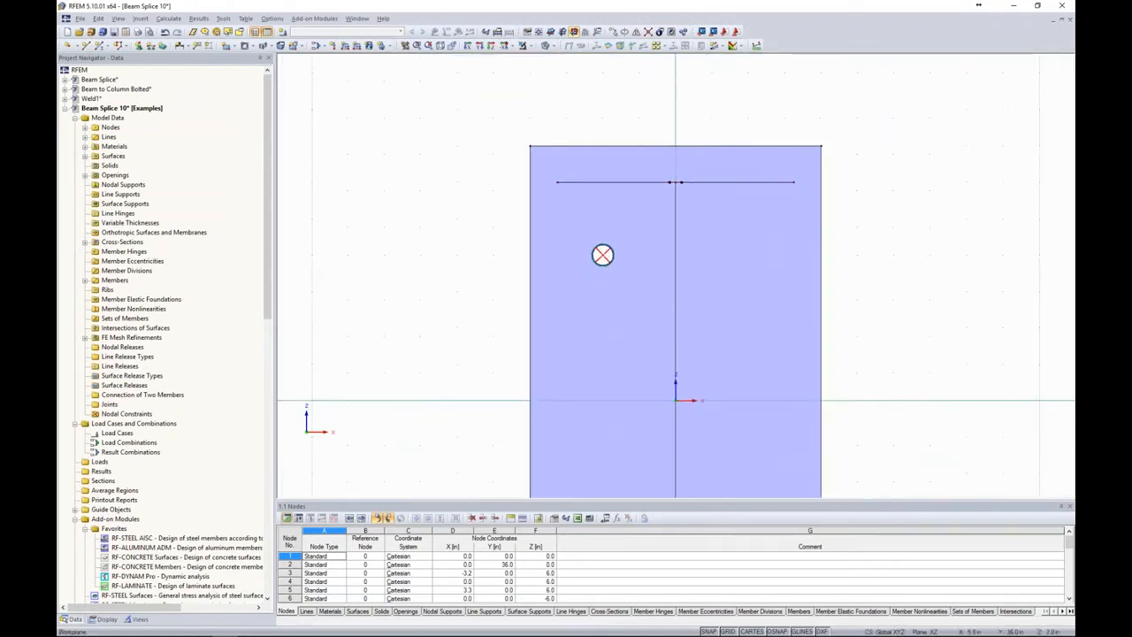
pyautogui.moveTo(602, 350); pyautogui.dragTo(580, 252, button='middle')
pyautogui.click(582, 158)
pyautogui.keyDown('ctrl'); pyautogui.moveTo(580, 252); pyautogui.dragTo(582, 448); pyautogui.keyUp('ctrl')
pyautogui.keyDown('ctrl'); pyautogui.moveTo(881, 398); pyautogui.dragTo(861, 355, button='middle'); pyautogui.keyUp('ctrl')
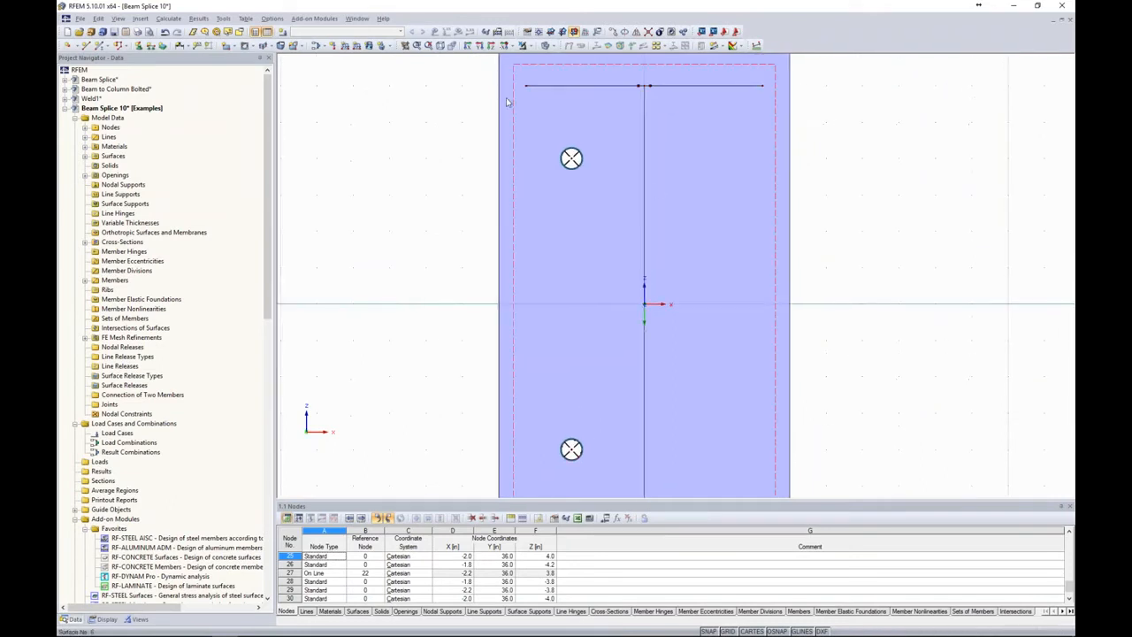
# - Switch to wireframe display and copy both openings with their rigid members to the symmetrical positions across the beam web
pyautogui.click(479, 45)
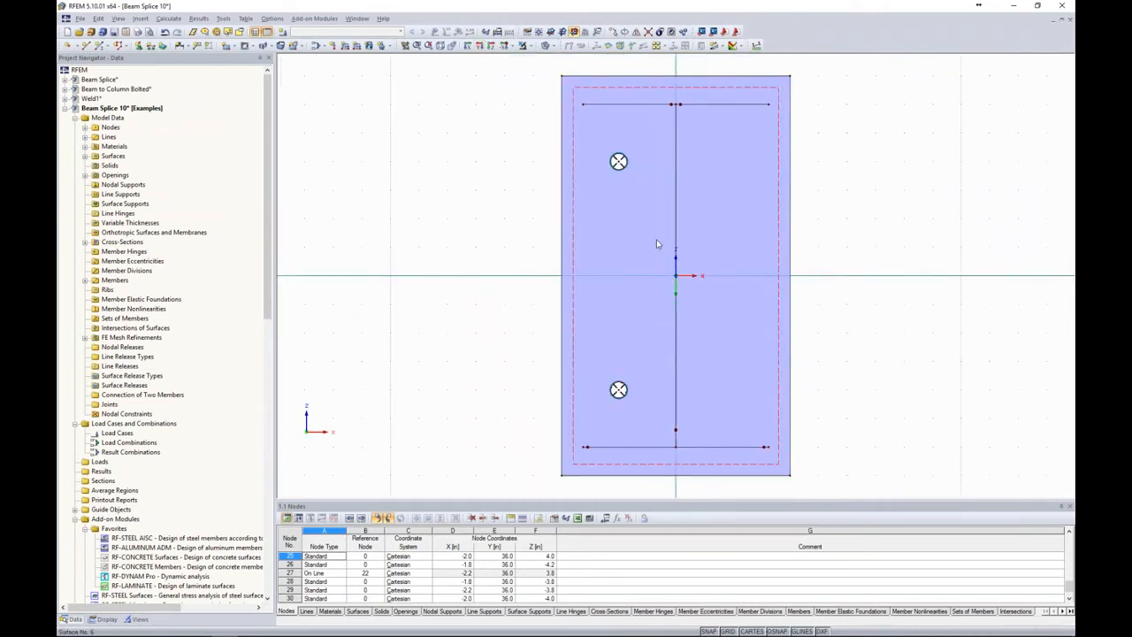
pyautogui.click(549, 45)
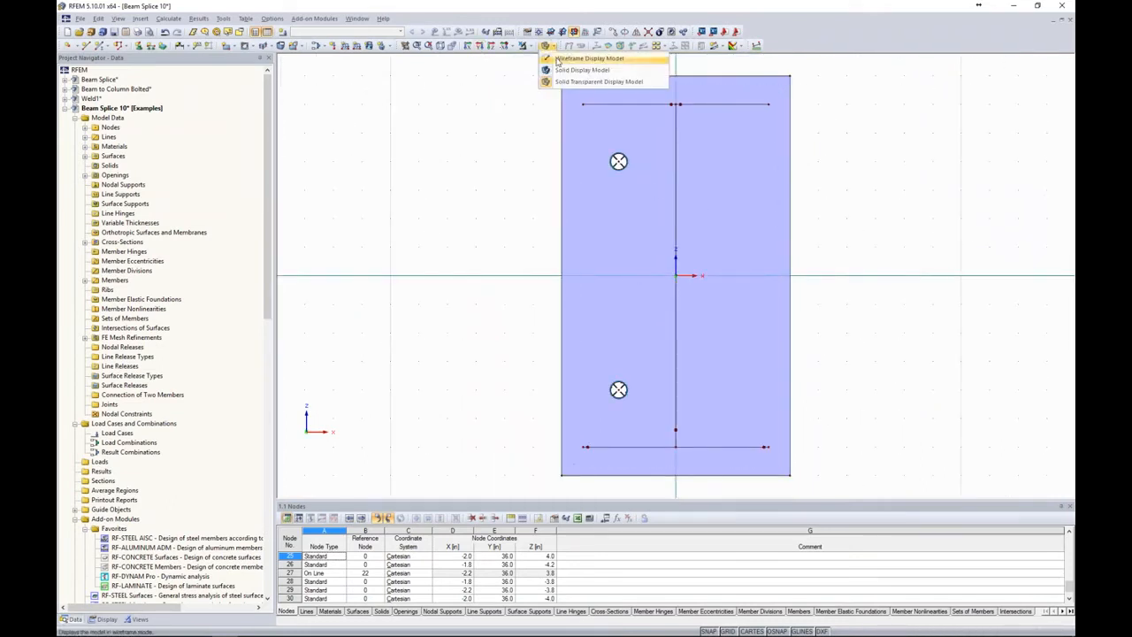
pyautogui.click(559, 59)
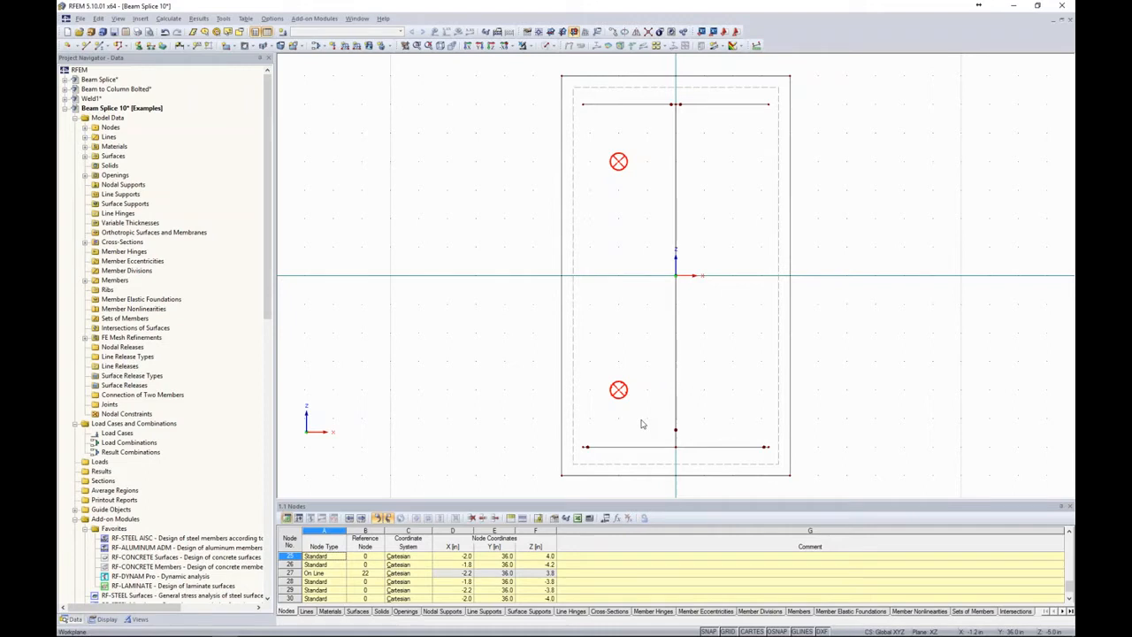
pyautogui.keyDown('ctrl'); pyautogui.moveTo(619, 392); pyautogui.dragTo(734, 390); pyautogui.keyUp('ctrl')
pyautogui.click(860, 383)
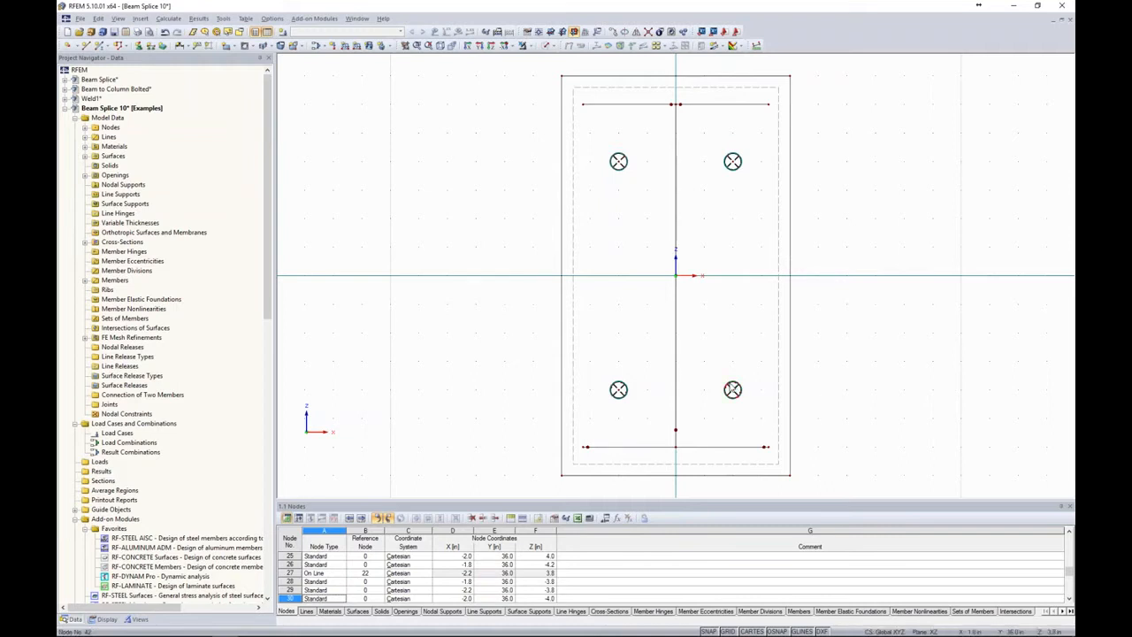
# - Switch the model to solid transparent display and turn off the work plane grid
pyautogui.scroll(-1, 733, 388)
pyautogui.click(547, 45)
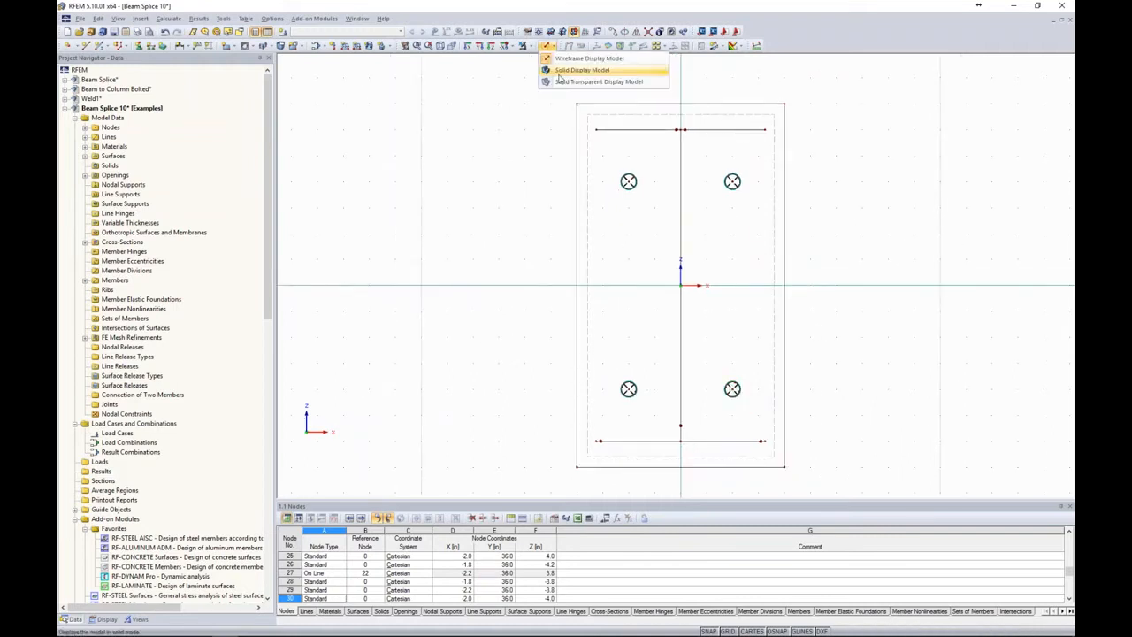
pyautogui.click(580, 81)
pyautogui.keyDown('ctrl'); pyautogui.moveTo(829, 212); pyautogui.dragTo(724, 244, button='middle'); pyautogui.keyUp('ctrl')
pyautogui.scroll(-1, 724, 245)
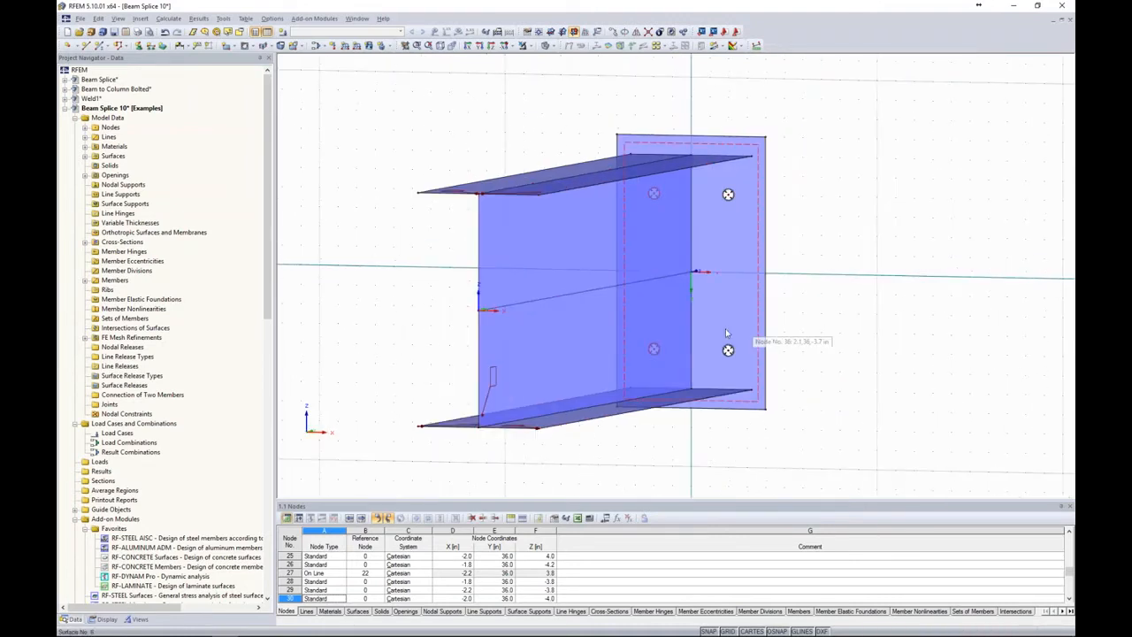
pyautogui.keyDown('ctrl'); pyautogui.moveTo(747, 293); pyautogui.dragTo(737, 324, button='middle'); pyautogui.keyUp('ctrl')
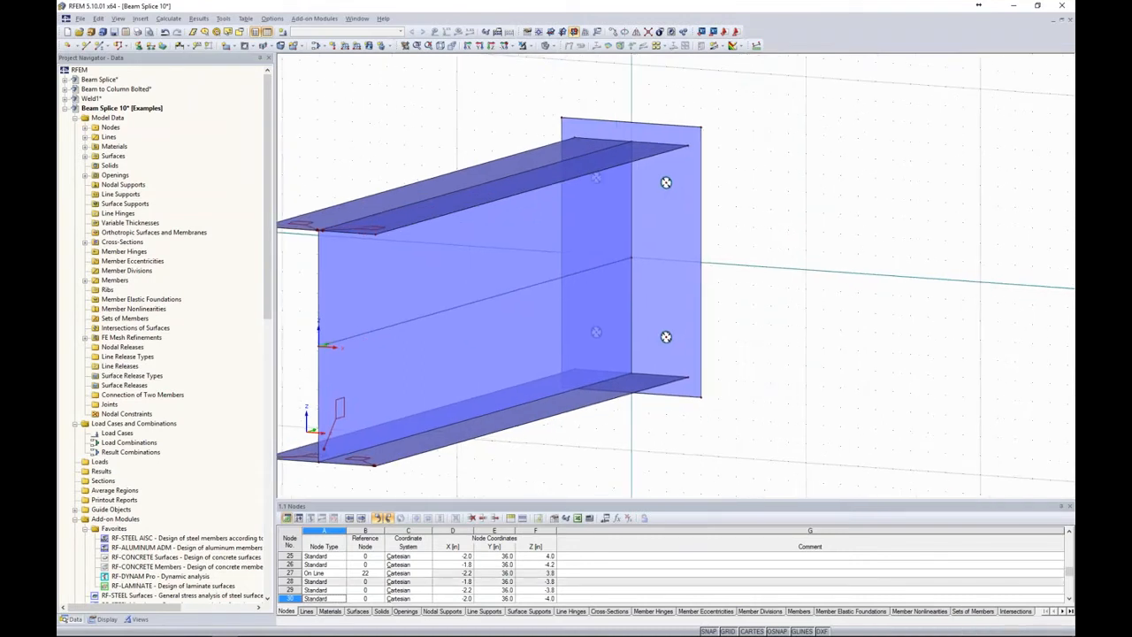
pyautogui.click(726, 631)
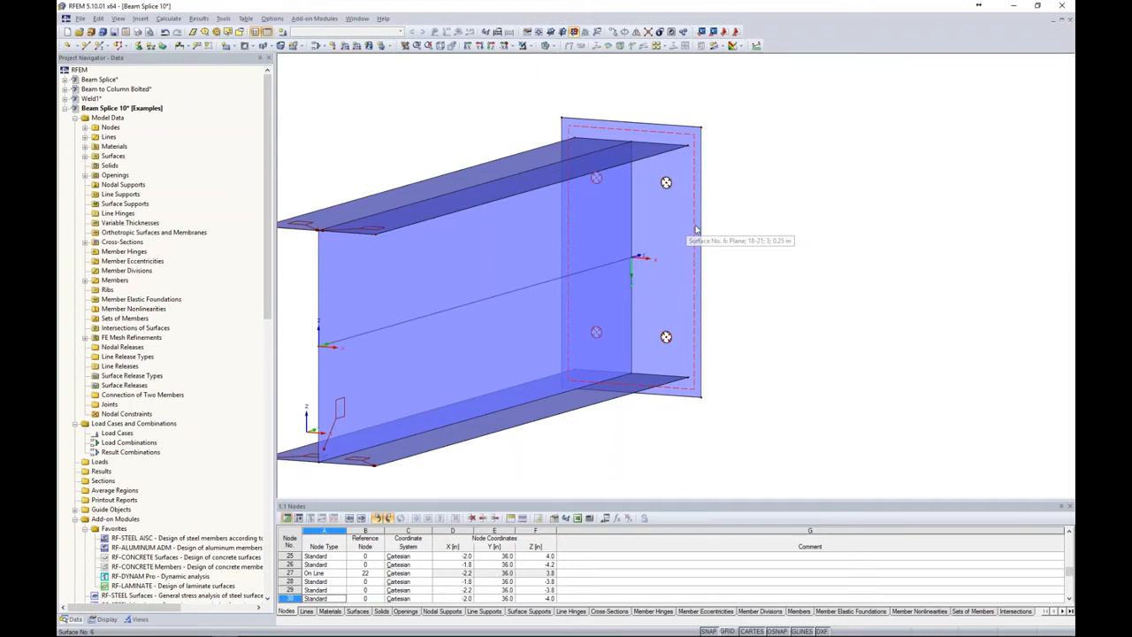
# - Extrude the end plate surface into a solid 0.5 in high, with the extruded surfaces set to type Null
pyautogui.rightClick(693, 228)
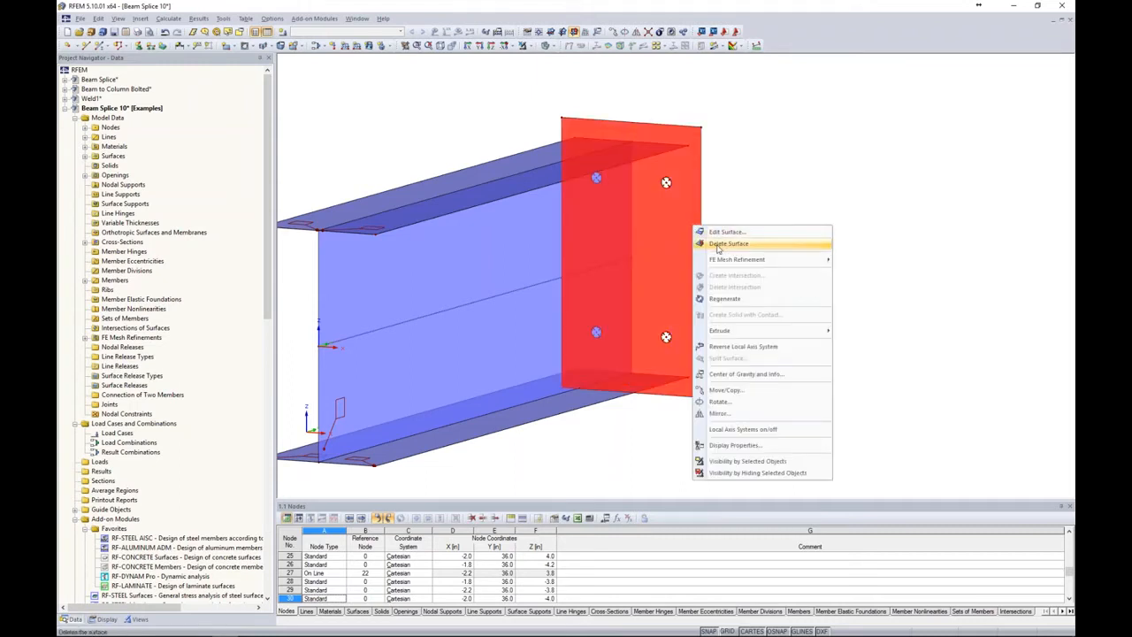
pyautogui.moveTo(723, 332)
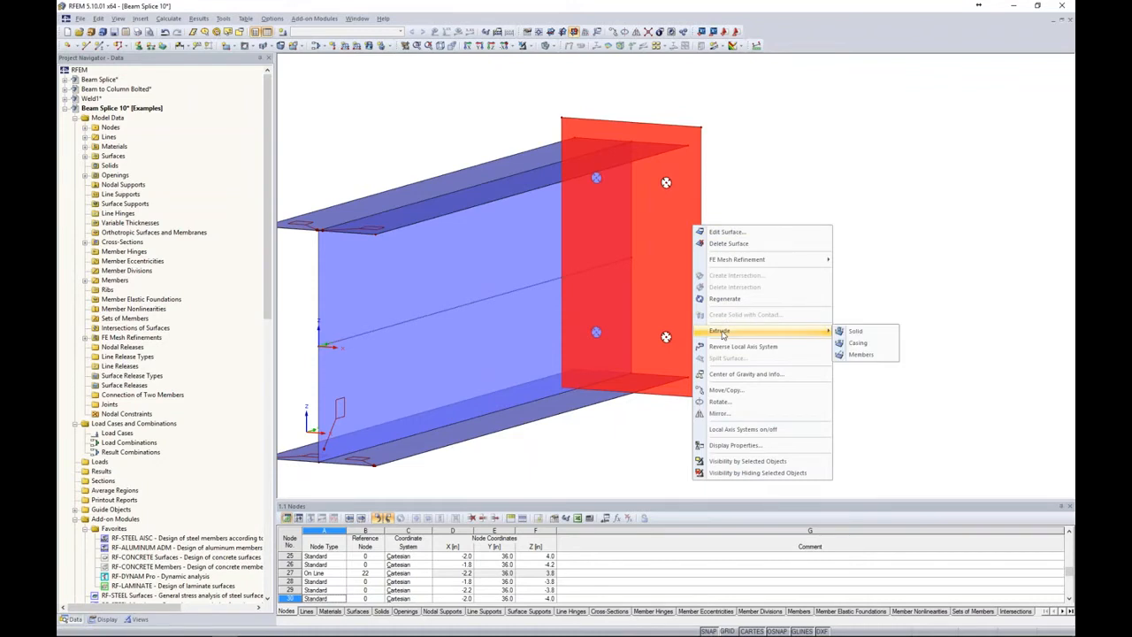
pyautogui.click(851, 332)
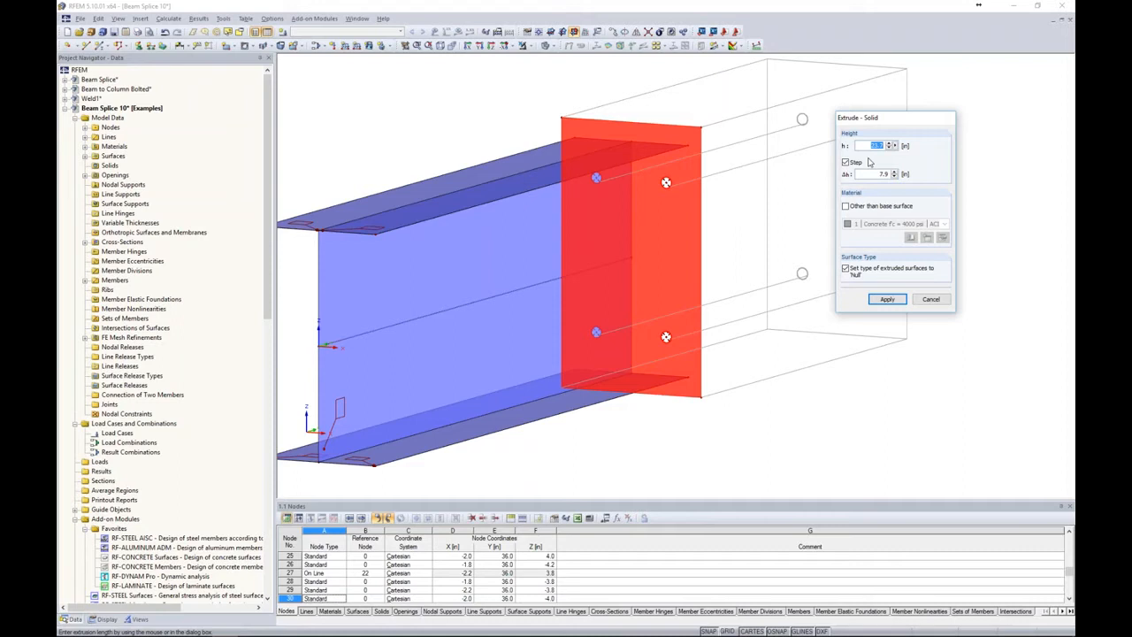
pyautogui.write('0.5')
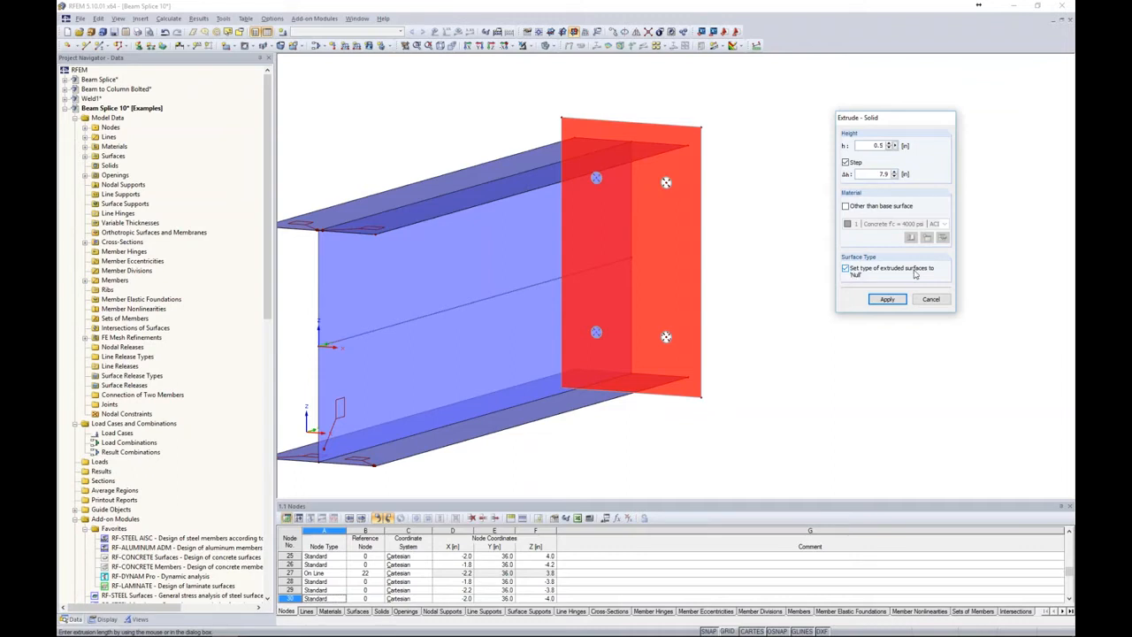
pyautogui.click(889, 299)
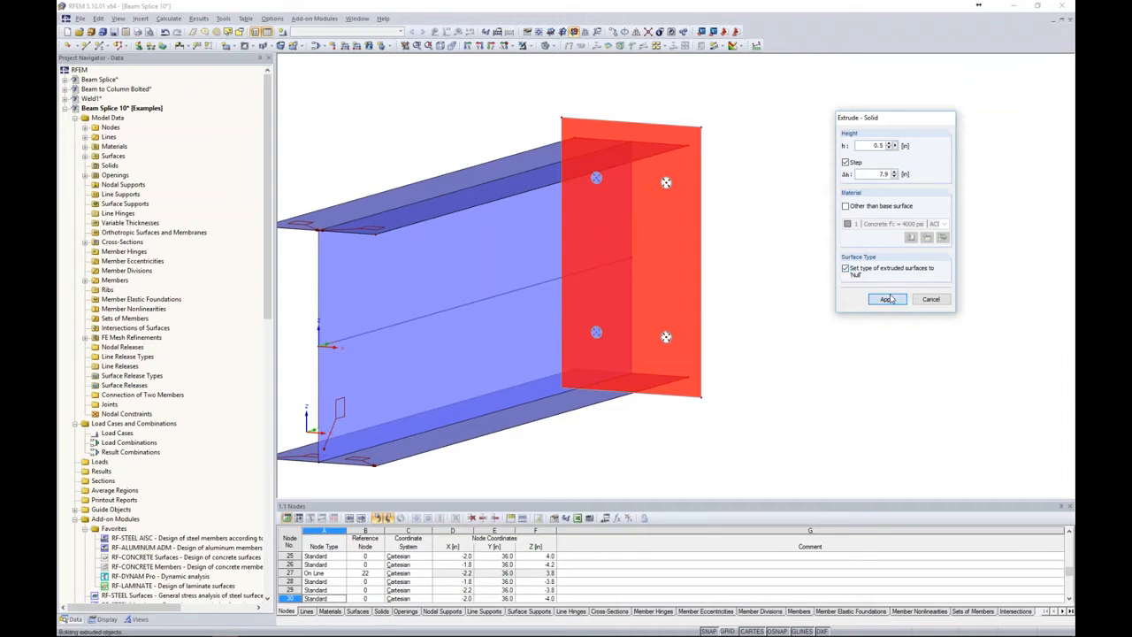
# - Set the end plate's beam-side face to Standard stiffness with Steel A36 material and a 0.25 in constant thickness
pyautogui.keyDown('ctrl'); pyautogui.moveTo(769, 202); pyautogui.dragTo(730, 222, button='middle'); pyautogui.keyUp('ctrl')
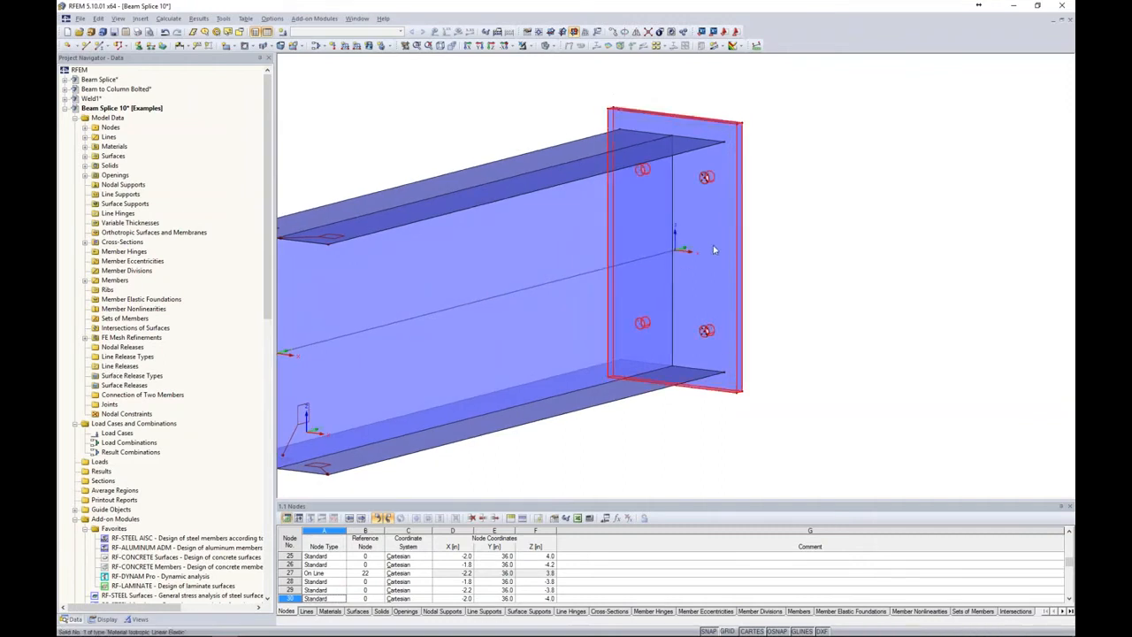
pyautogui.scroll(2, 715, 250)
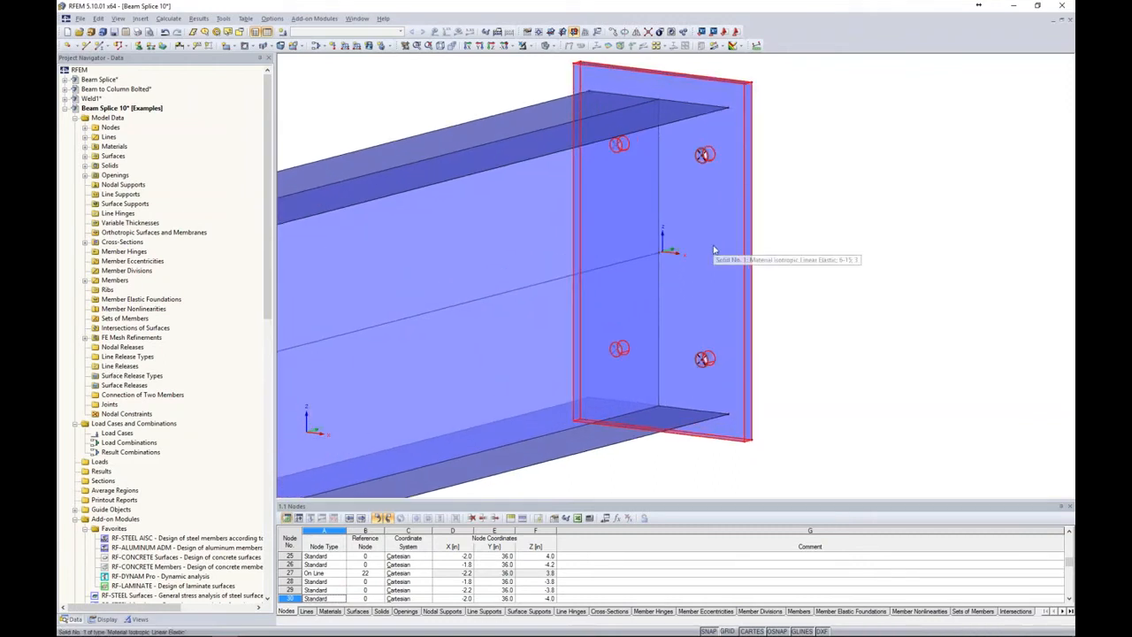
pyautogui.keyDown('ctrl'); pyautogui.moveTo(718, 252); pyautogui.dragTo(871, 201, button='middle'); pyautogui.keyUp('ctrl')
pyautogui.keyDown('ctrl'); pyautogui.moveTo(670, 185); pyautogui.dragTo(717, 265, button='middle'); pyautogui.keyUp('ctrl')
pyautogui.keyDown('ctrl'); pyautogui.moveTo(656, 76); pyautogui.dragTo(754, 92, button='middle'); pyautogui.keyUp('ctrl')
pyautogui.scroll(1, 778, 95)
pyautogui.moveTo(822, 127); pyautogui.dragTo(723, 177, button='middle')
pyautogui.scroll(3, 674, 146)
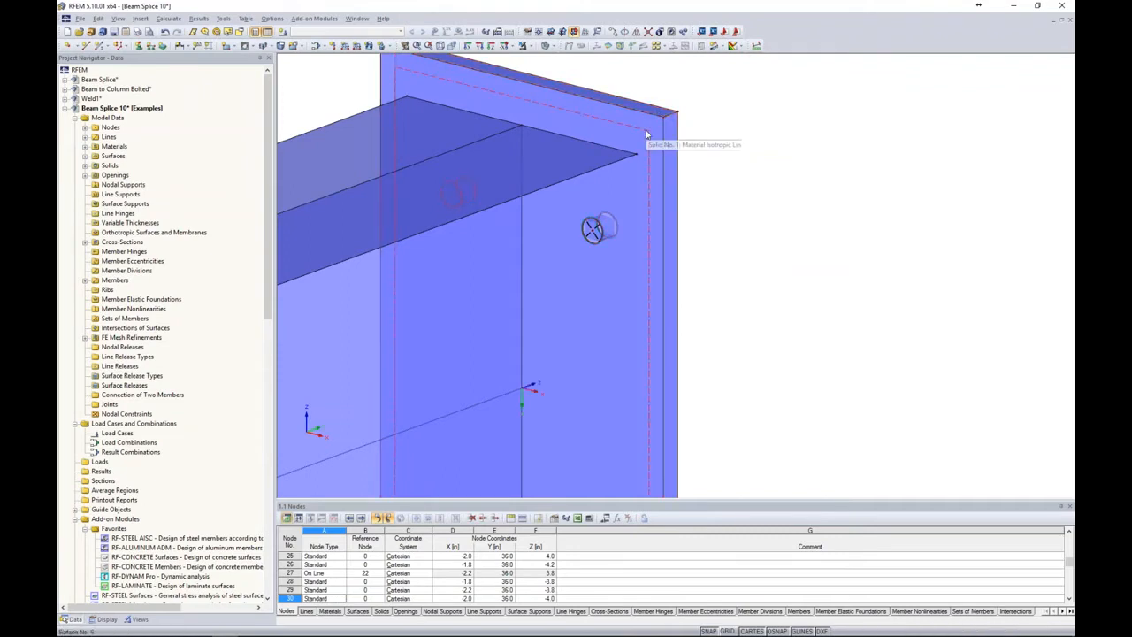
pyautogui.doubleClick(646, 134)
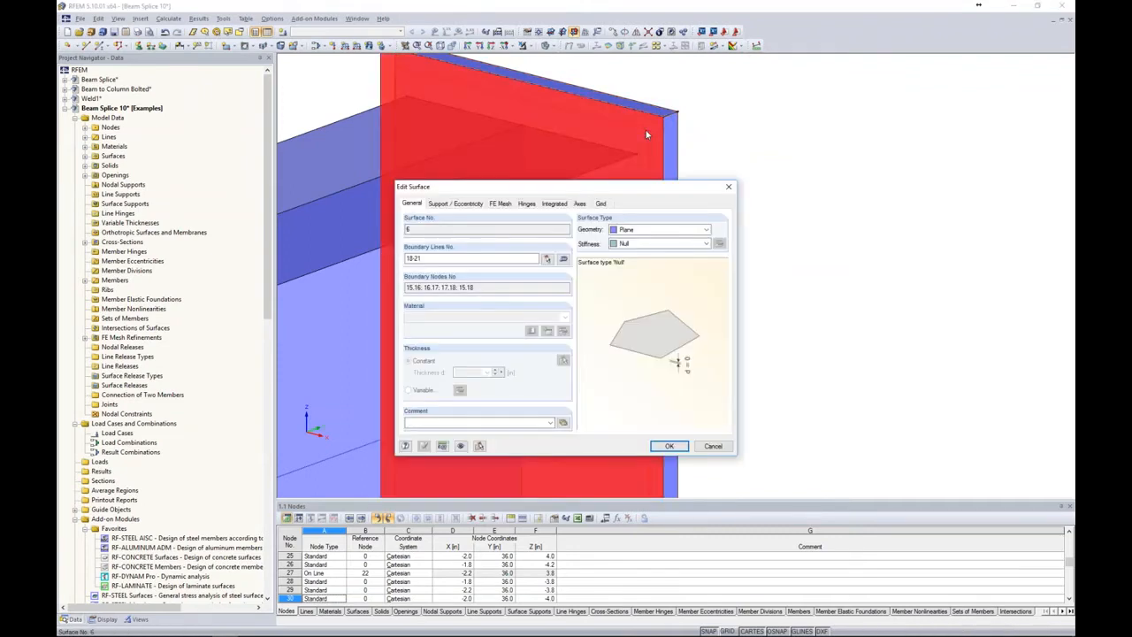
pyautogui.click(624, 244)
pyautogui.click(637, 252)
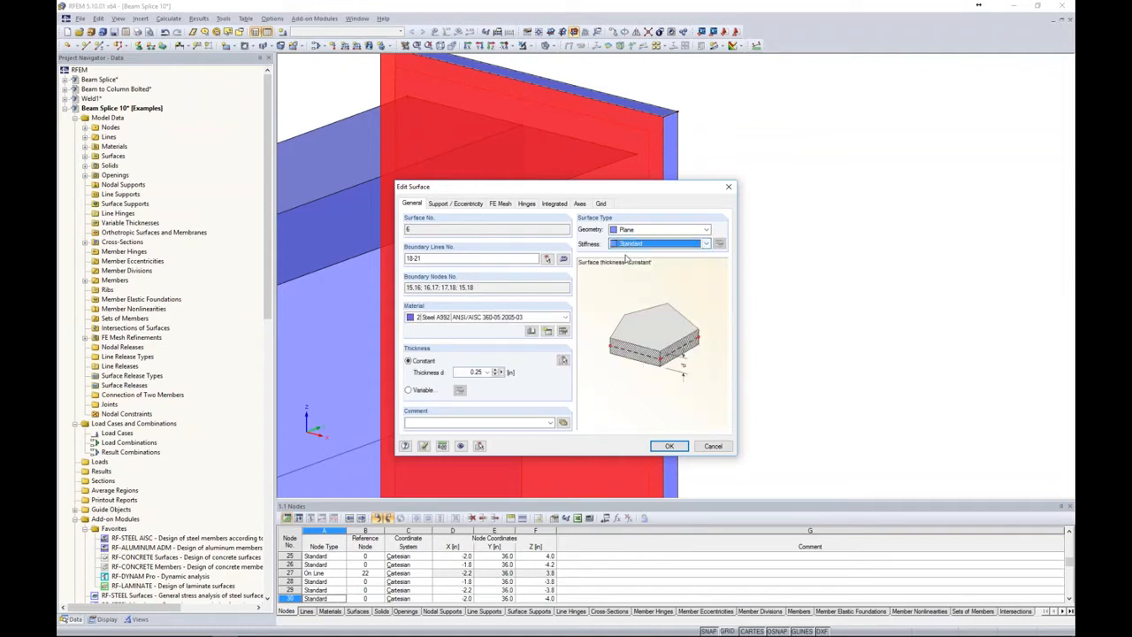
pyautogui.click(482, 319)
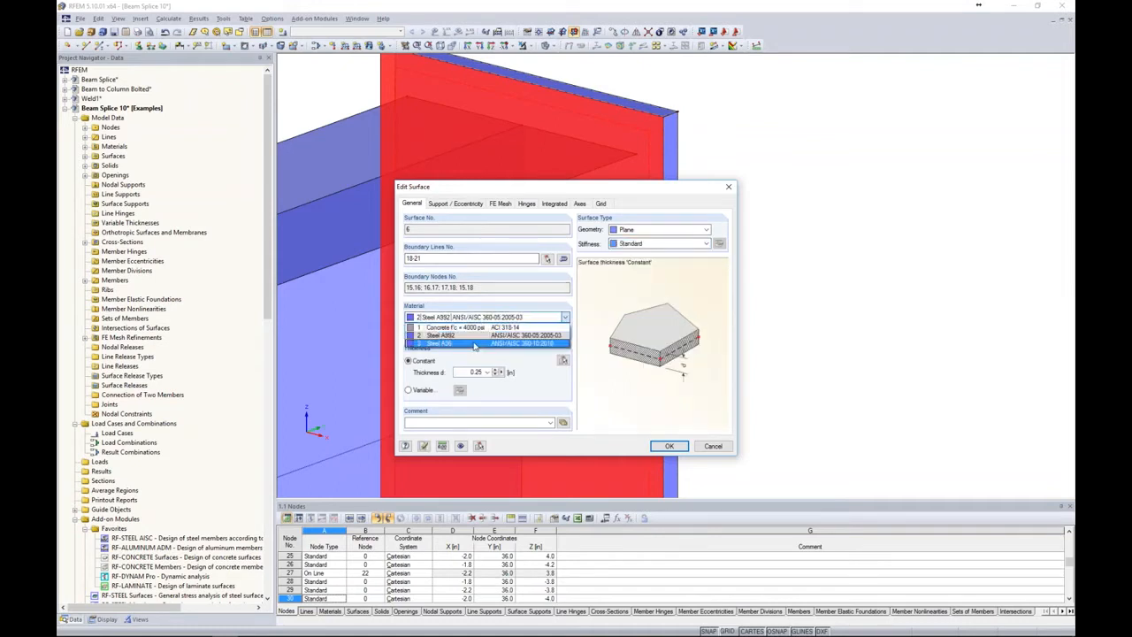
pyautogui.click(475, 345)
pyautogui.moveTo(465, 372); pyautogui.dragTo(532, 366)
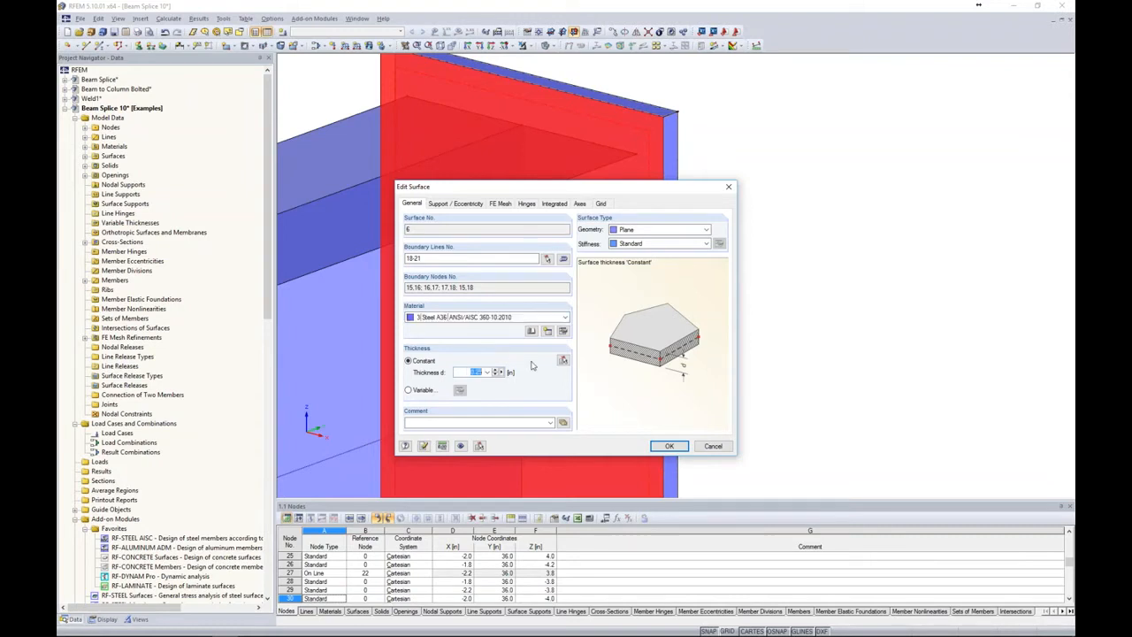
pyautogui.click(670, 446)
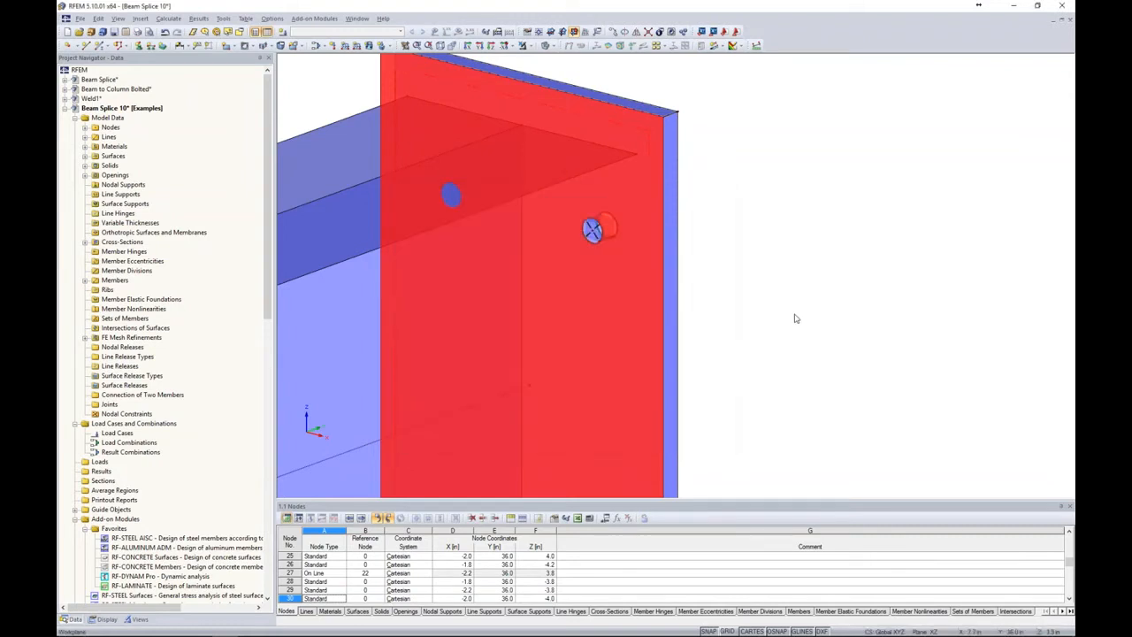
# - Set the end plate's outer face to Standard stiffness with Steel A36 material and a 0.25 in constant thickness
pyautogui.click(794, 315)
pyautogui.scroll(-3, 784, 293)
pyautogui.keyDown('ctrl'); pyautogui.moveTo(783, 288); pyautogui.dragTo(425, 280, button='middle'); pyautogui.keyUp('ctrl')
pyautogui.scroll(6, 720, 238)
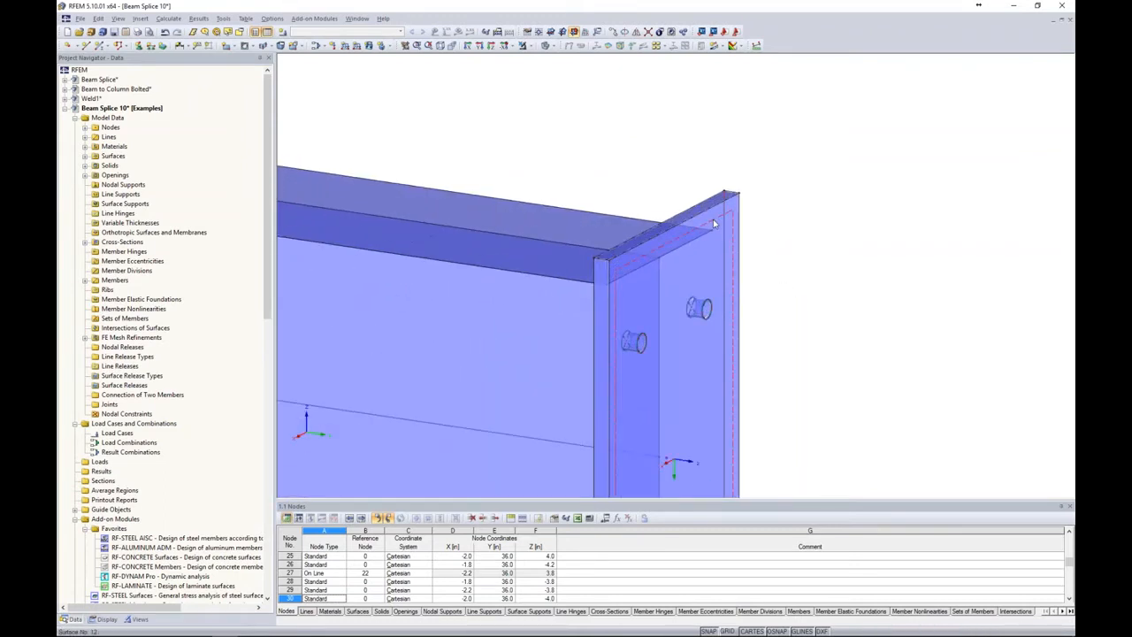
pyautogui.click(714, 224)
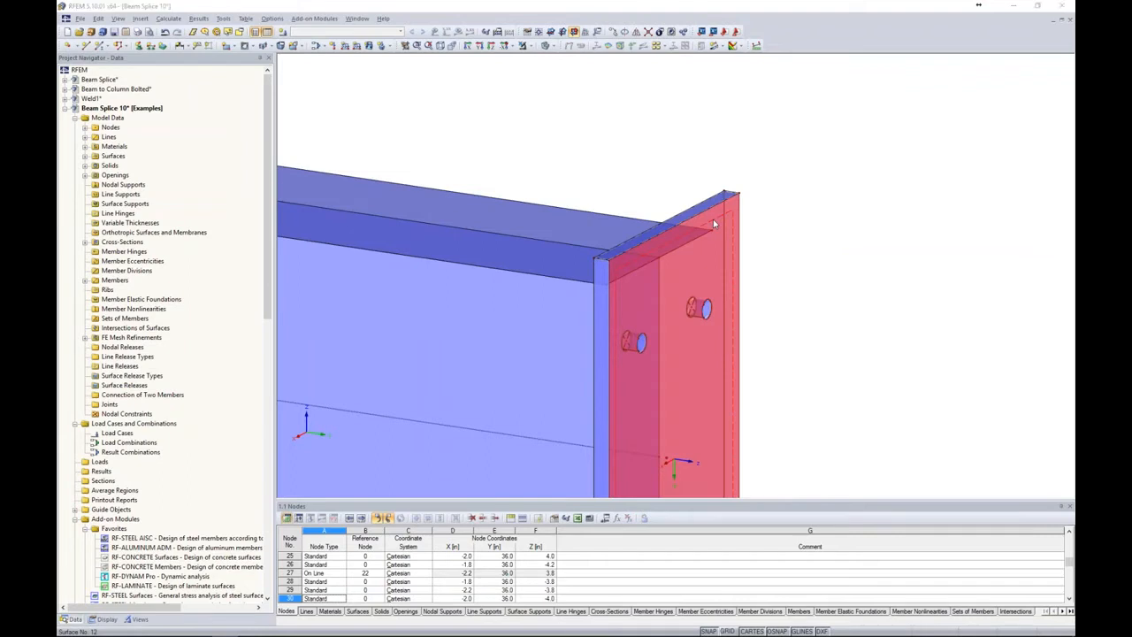
pyautogui.doubleClick(714, 224)
pyautogui.click(698, 244)
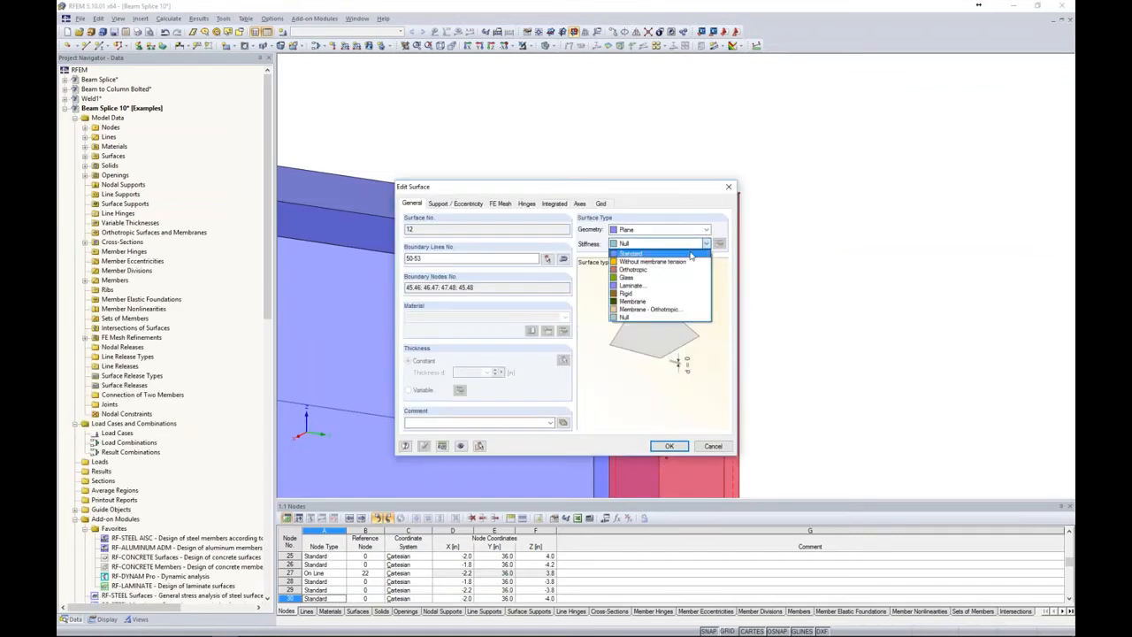
pyautogui.click(692, 254)
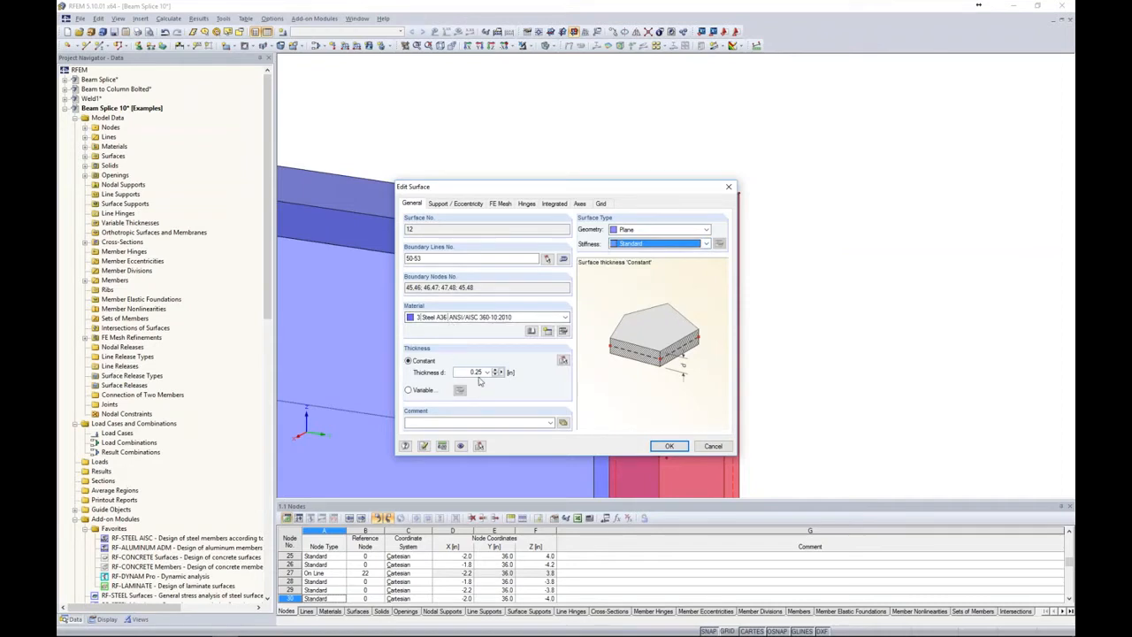
pyautogui.click(670, 445)
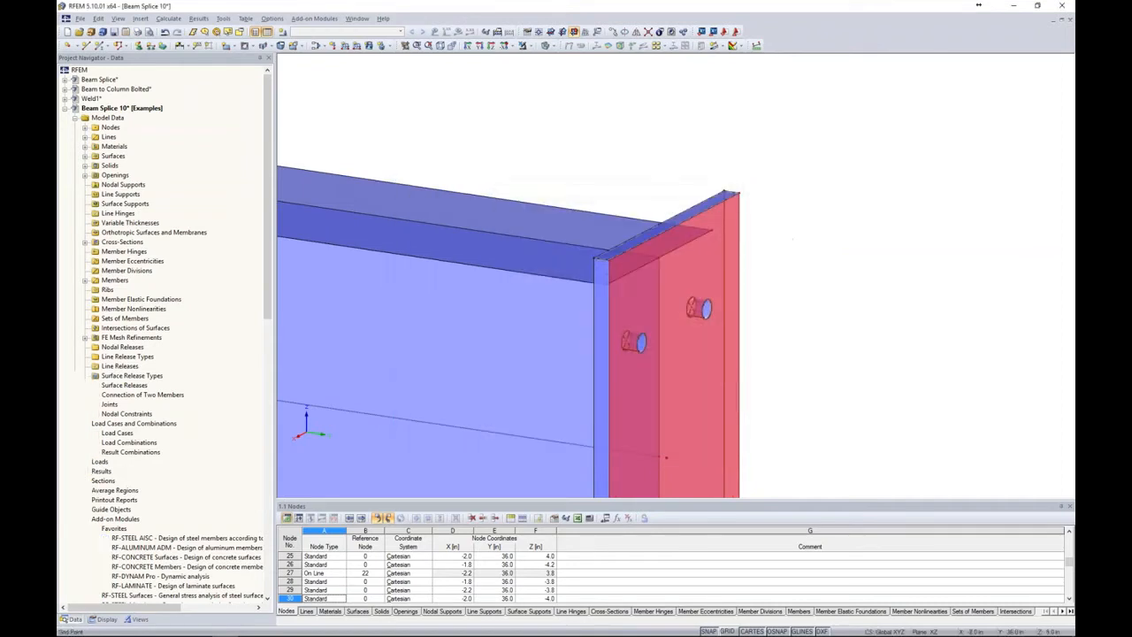
# - Check the stiffness type of the narrow surface along the end plate's upper edge without changing it
pyautogui.scroll(9, 731, 199)
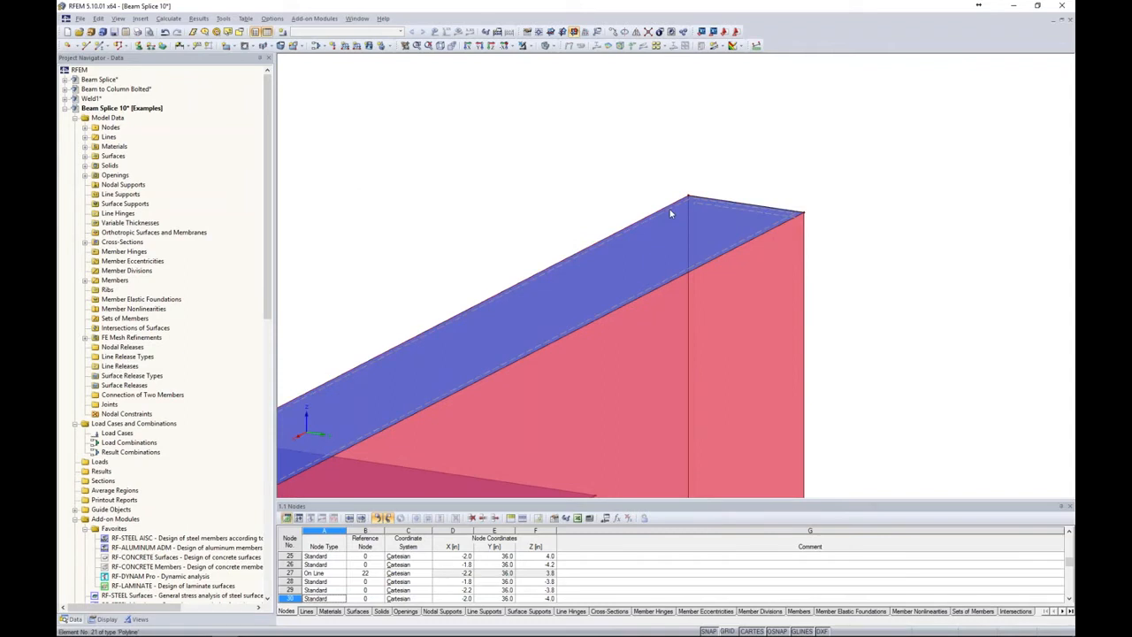
pyautogui.click(676, 211)
pyautogui.doubleClick(678, 211)
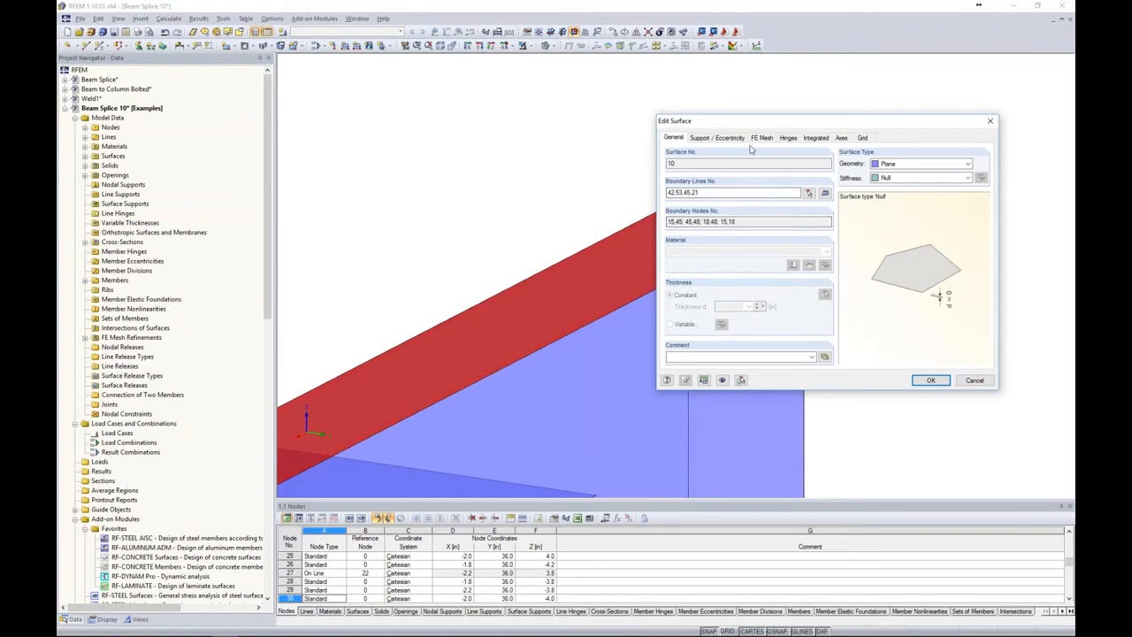
pyautogui.click(973, 380)
# - Switch the model from solid transparent to wireframe display
pyautogui.scroll(-3, 821, 263)
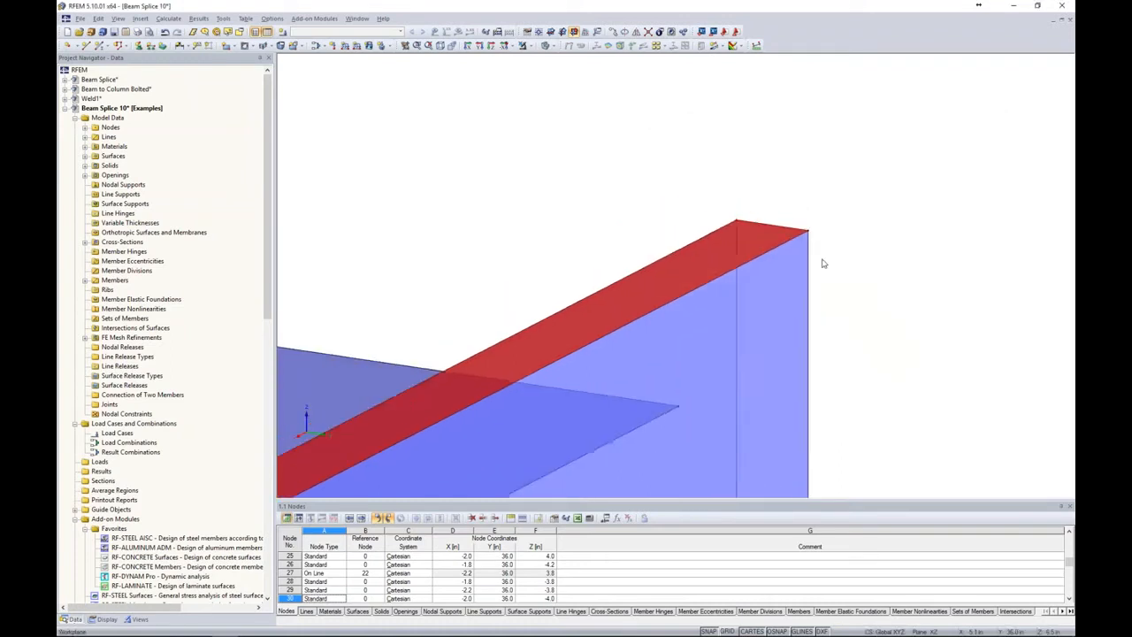
pyautogui.scroll(-5, 857, 327)
pyautogui.moveTo(858, 333); pyautogui.dragTo(788, 193, button='middle')
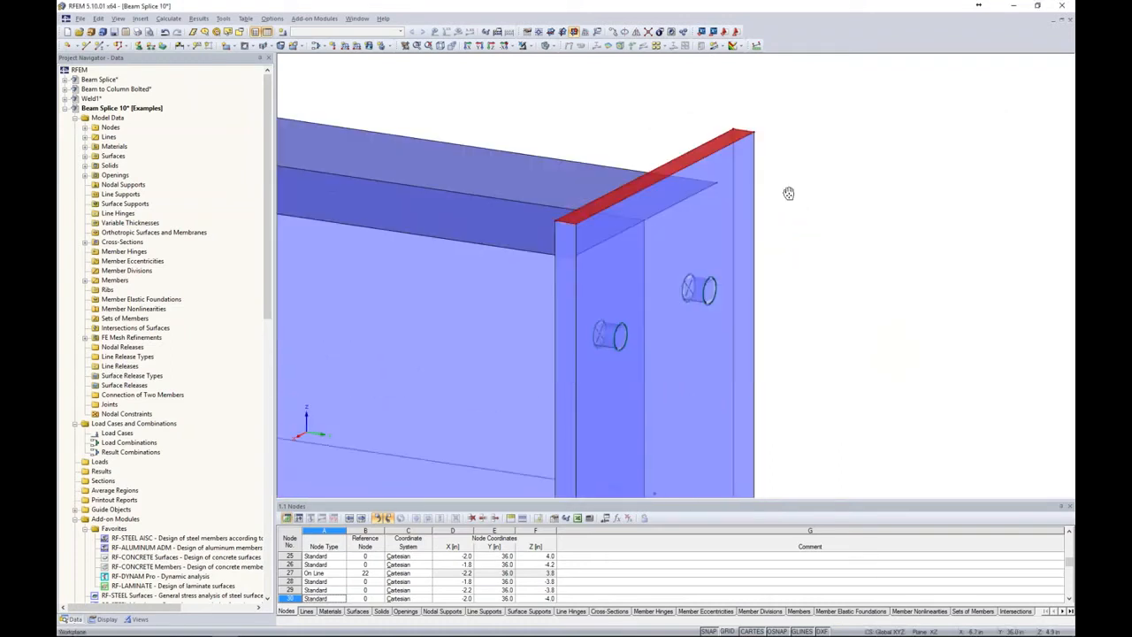
pyautogui.scroll(-4, 789, 194)
pyautogui.scroll(-2, 598, 351)
pyautogui.keyDown('ctrl'); pyautogui.moveTo(596, 346); pyautogui.dragTo(813, 314, button='middle'); pyautogui.keyUp('ctrl')
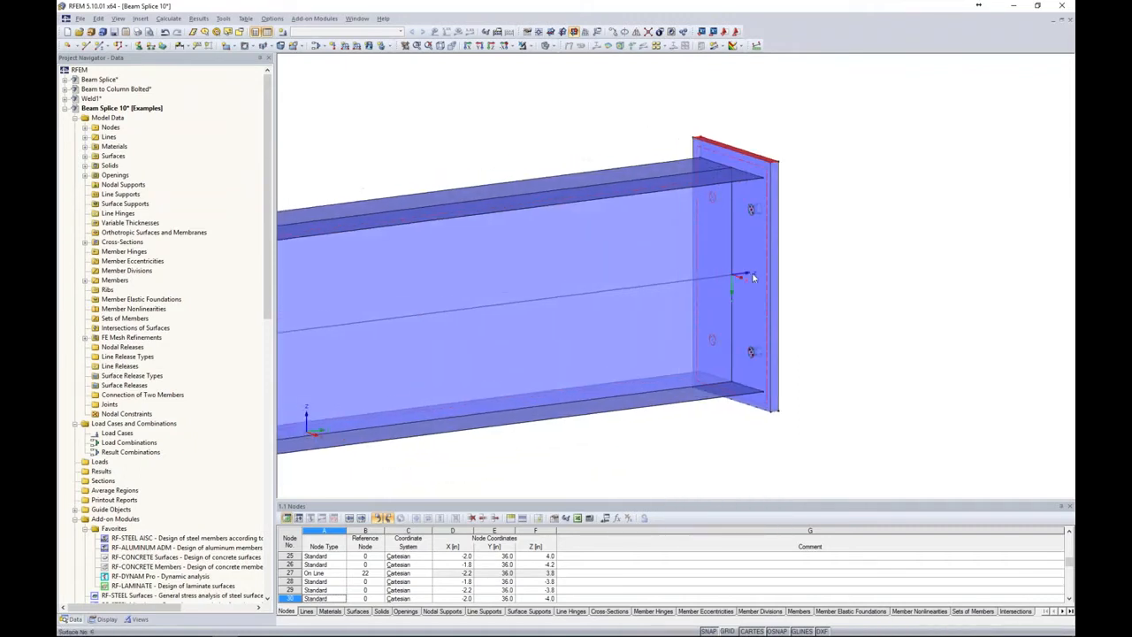
pyautogui.scroll(3, 753, 278)
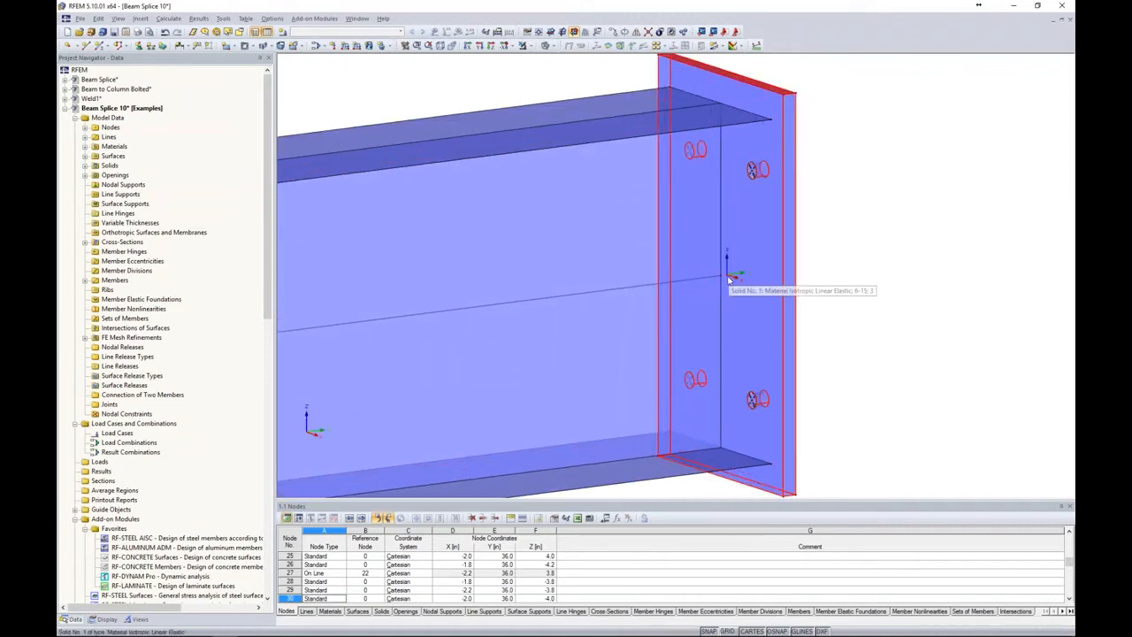
pyautogui.click(547, 45)
pyautogui.click(557, 60)
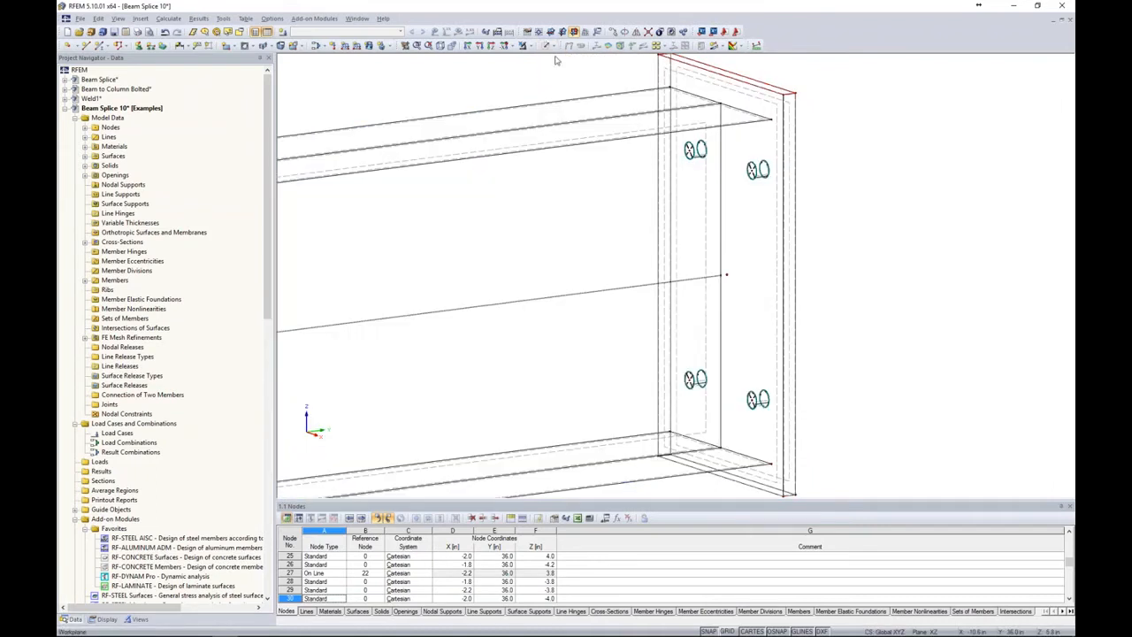
# - Open the end plate solid for editing and choose Contact as its solid type
pyautogui.doubleClick(727, 276)
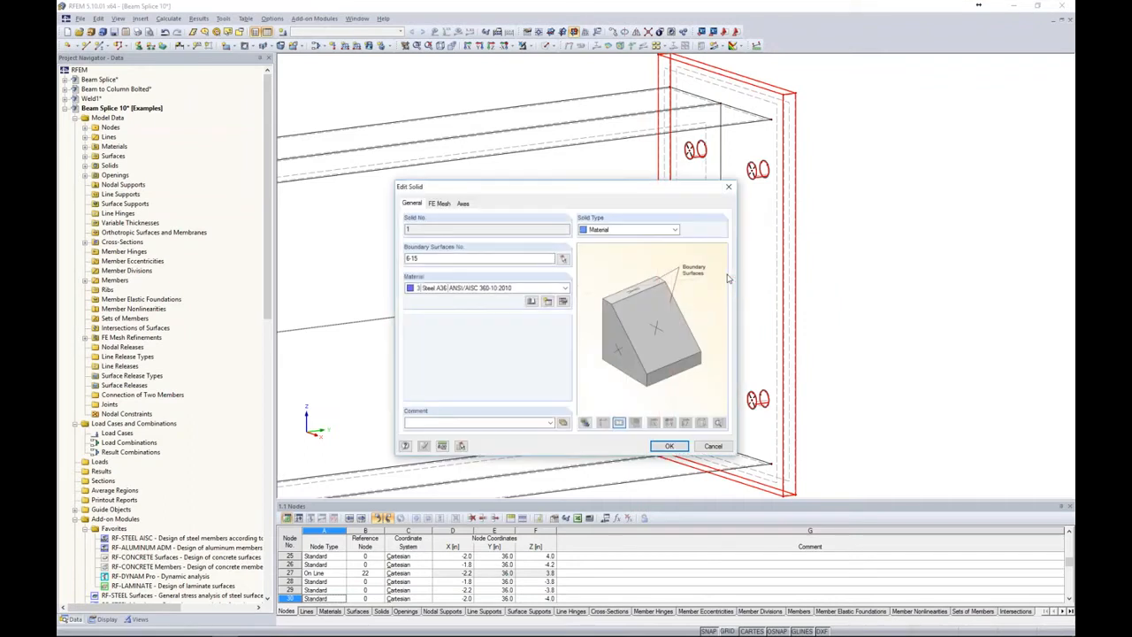
pyautogui.click(596, 232)
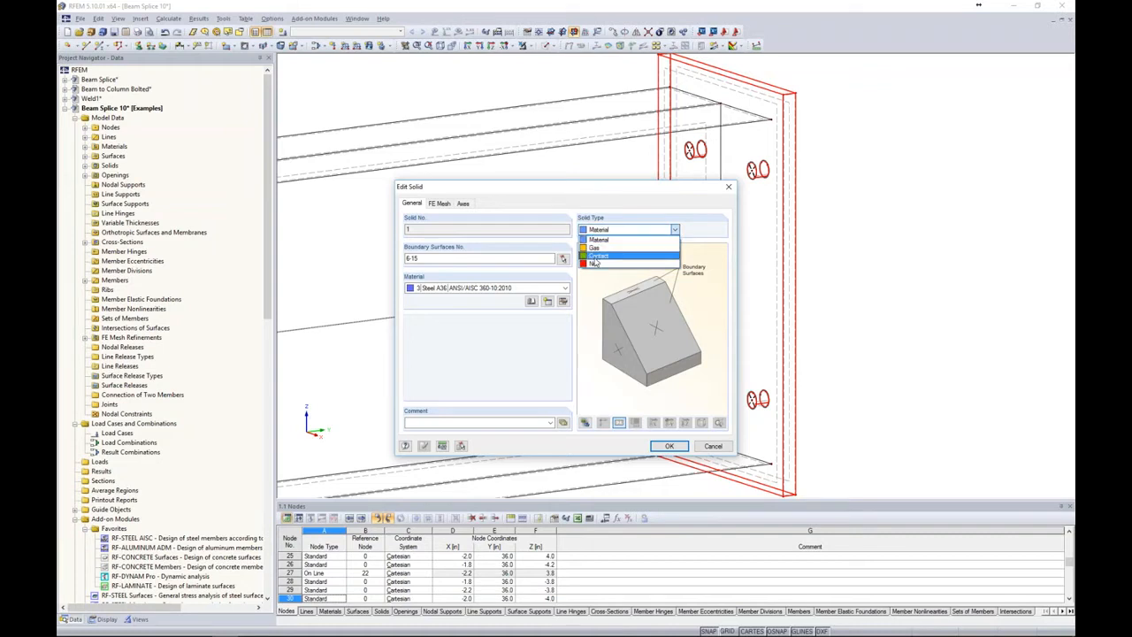
pyautogui.click(596, 257)
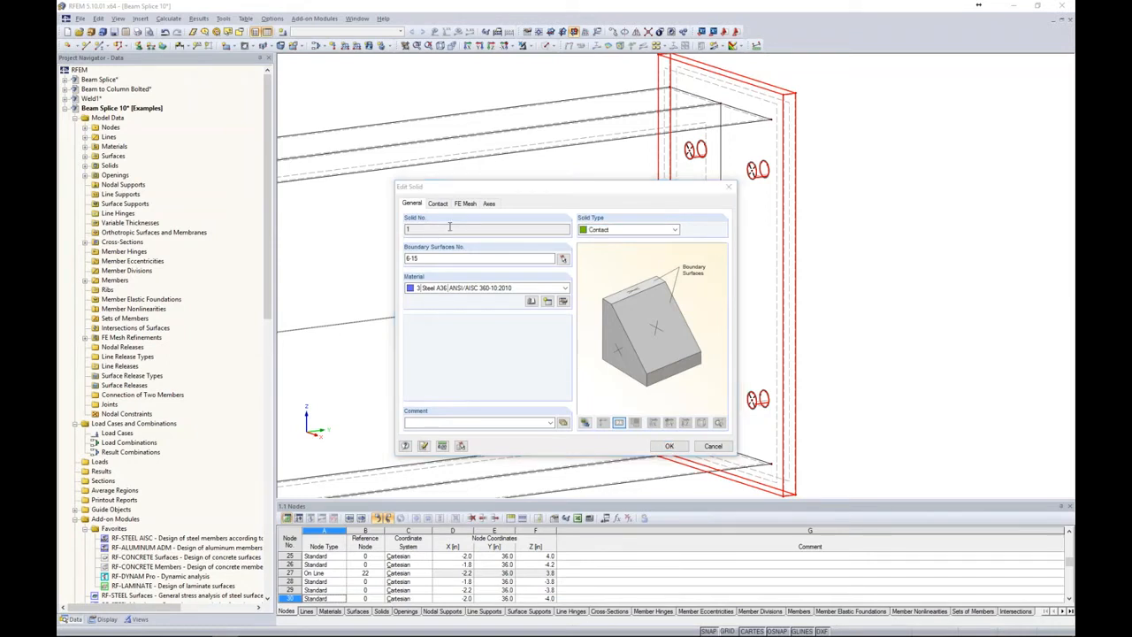
pyautogui.press('super+Tab')
pyautogui.click(621, 184)
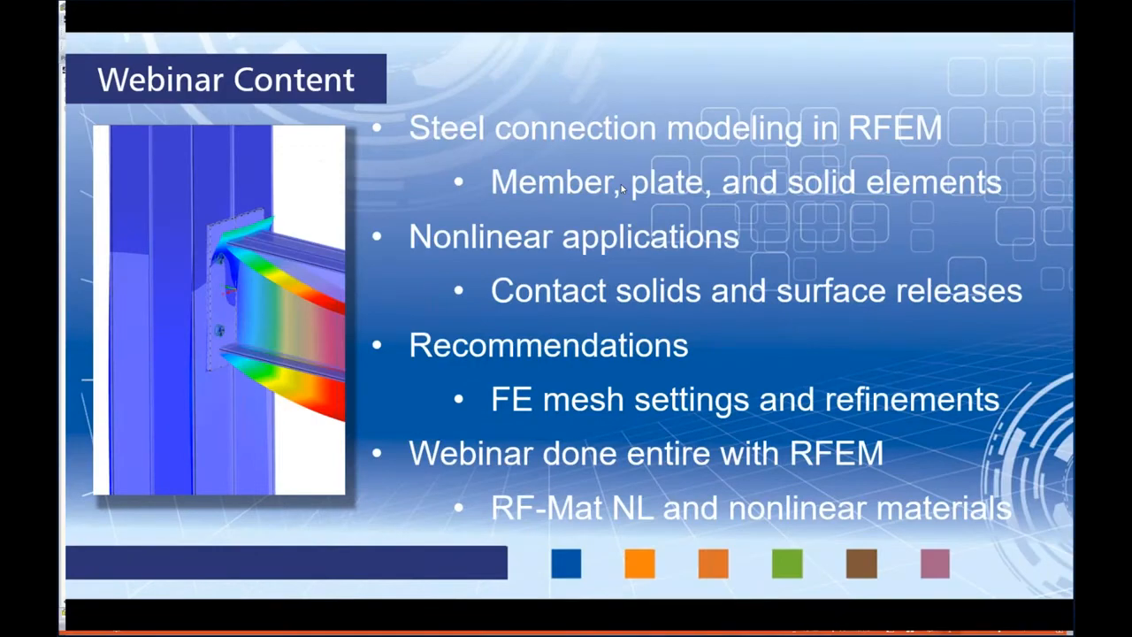
pyautogui.press('Right')
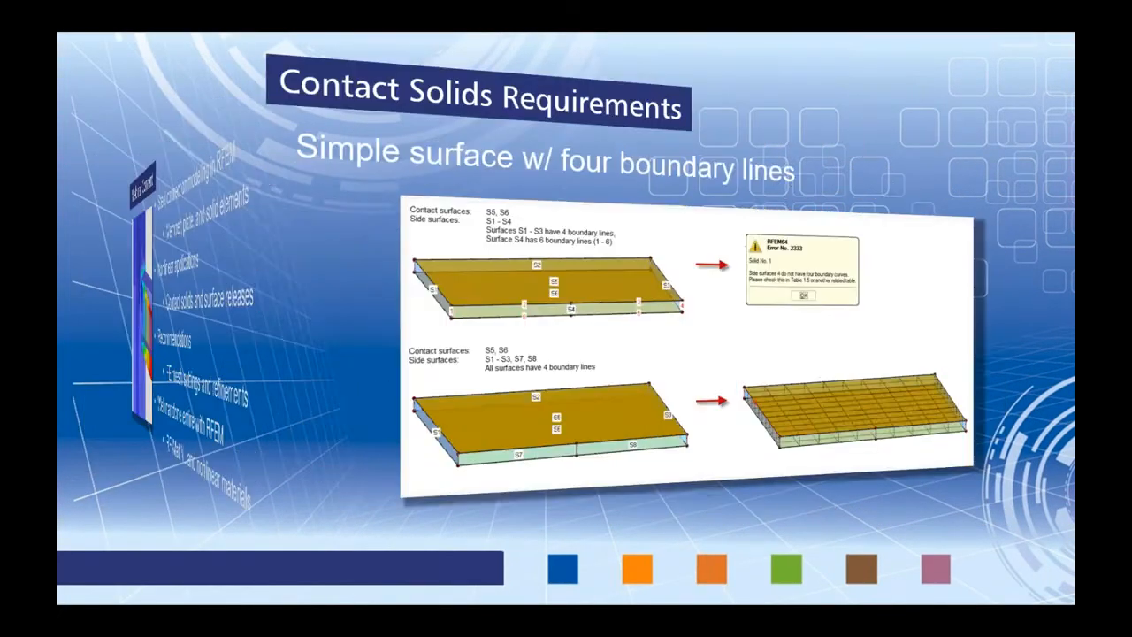
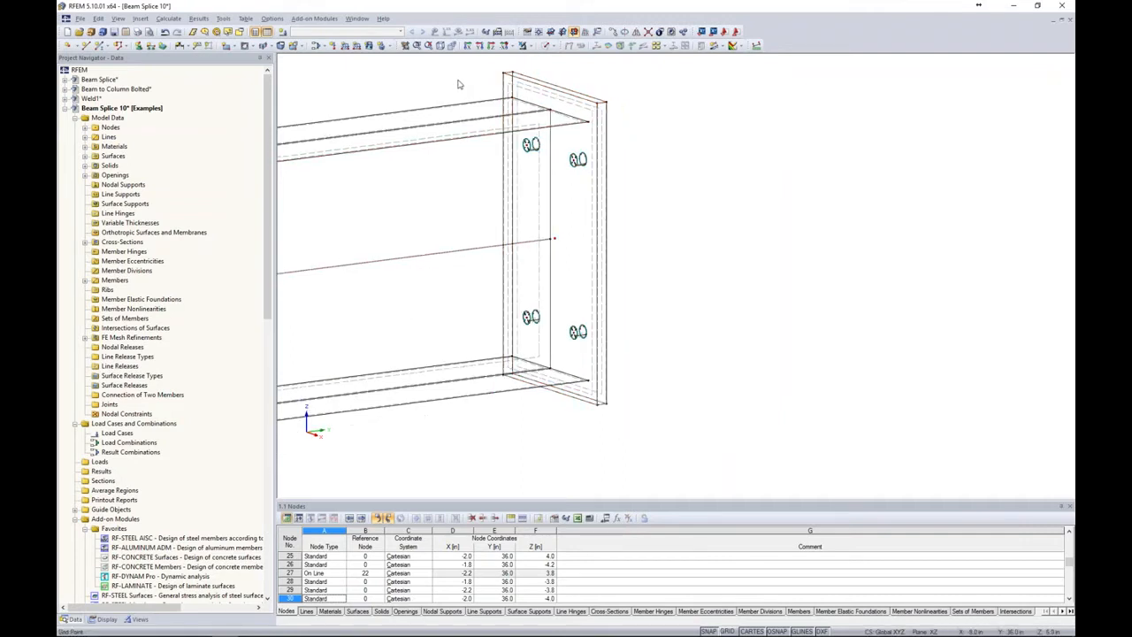
# - Select the whole end plate with its bolt openings and isolate it in visibility mode
pyautogui.moveTo(469, 89); pyautogui.dragTo(658, 415)
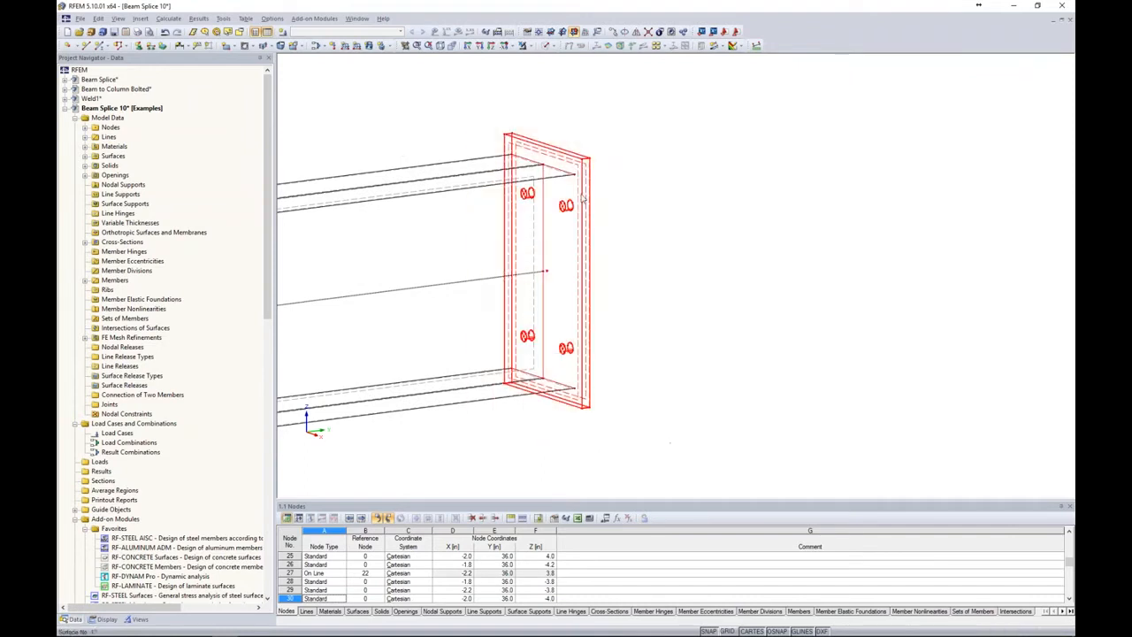
pyautogui.click(548, 47)
pyautogui.click(529, 47)
pyautogui.click(532, 49)
pyautogui.click(533, 49)
pyautogui.click(580, 54)
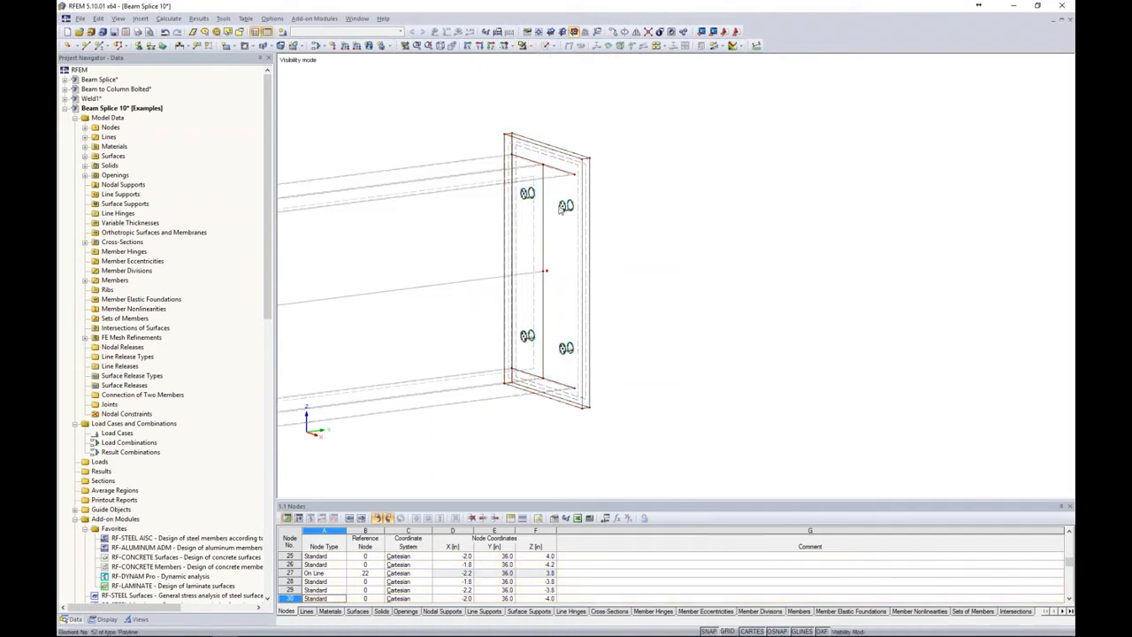
# - Try to copy the beam's flange and web outline lines on the end plate once by 0.5 in along Y
pyautogui.scroll(3, 548, 177)
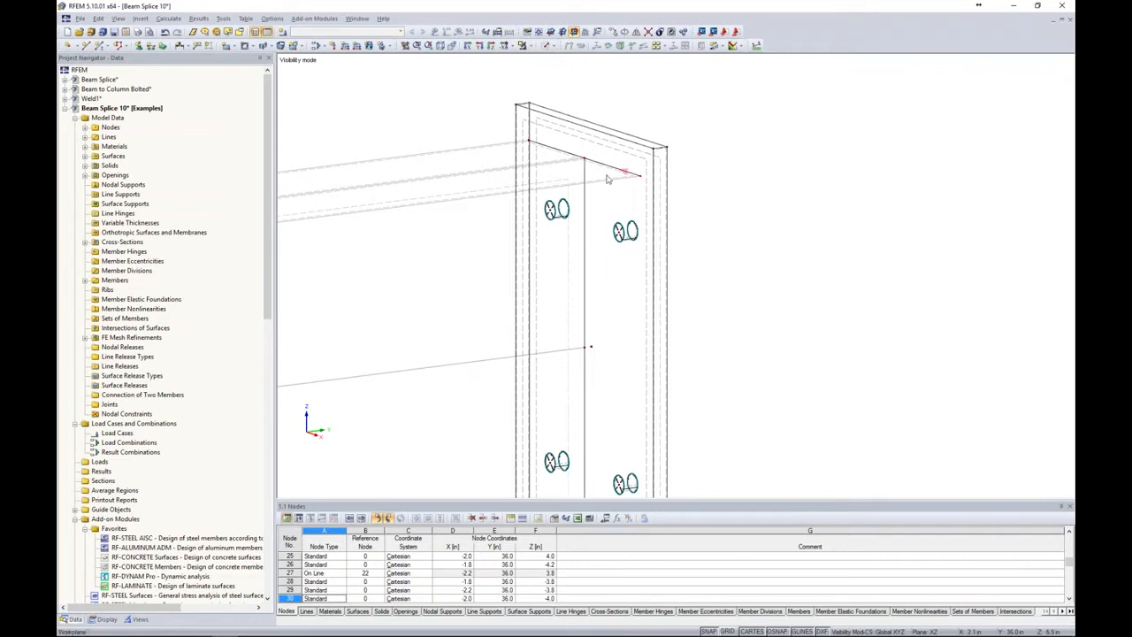
pyautogui.moveTo(595, 356); pyautogui.dragTo(579, 192, button='middle')
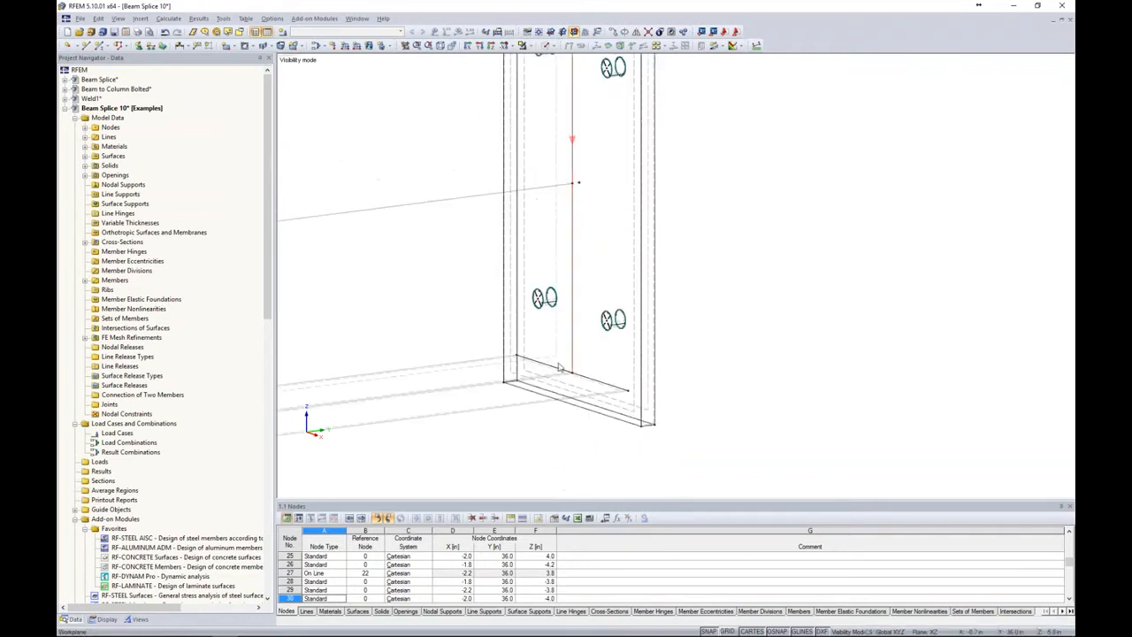
pyautogui.keyDown('ctrl'); pyautogui.moveTo(600, 336); pyautogui.dragTo(735, 307, button='middle'); pyautogui.keyUp('ctrl')
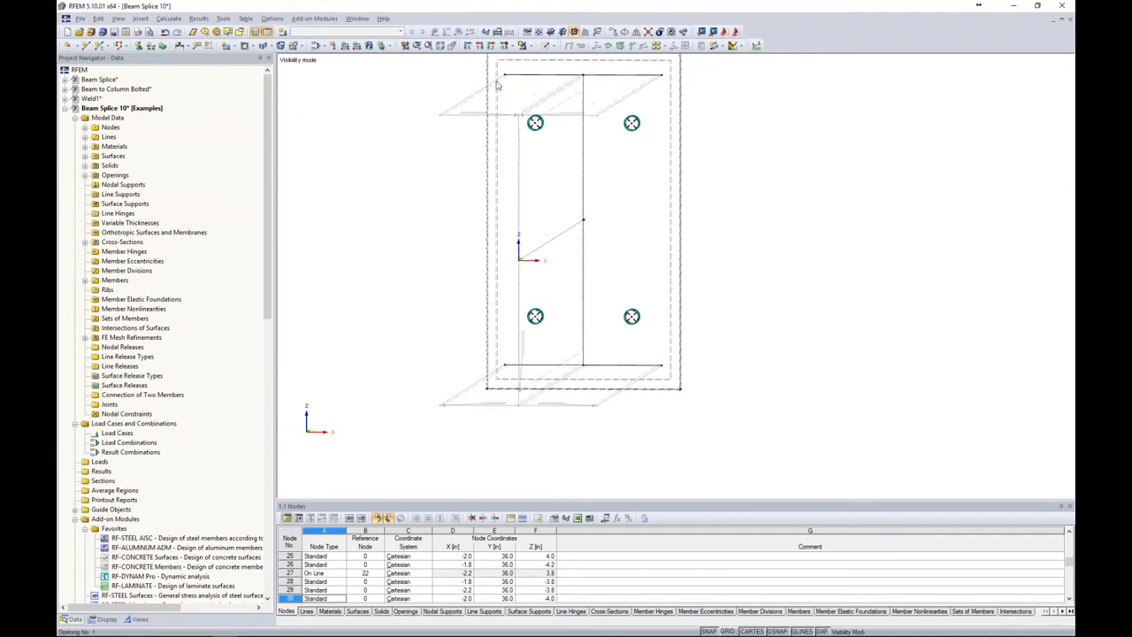
pyautogui.scroll(2, 504, 74)
pyautogui.moveTo(501, 73); pyautogui.dragTo(727, 104)
pyautogui.scroll(2, 611, 295)
pyautogui.click(610, 299)
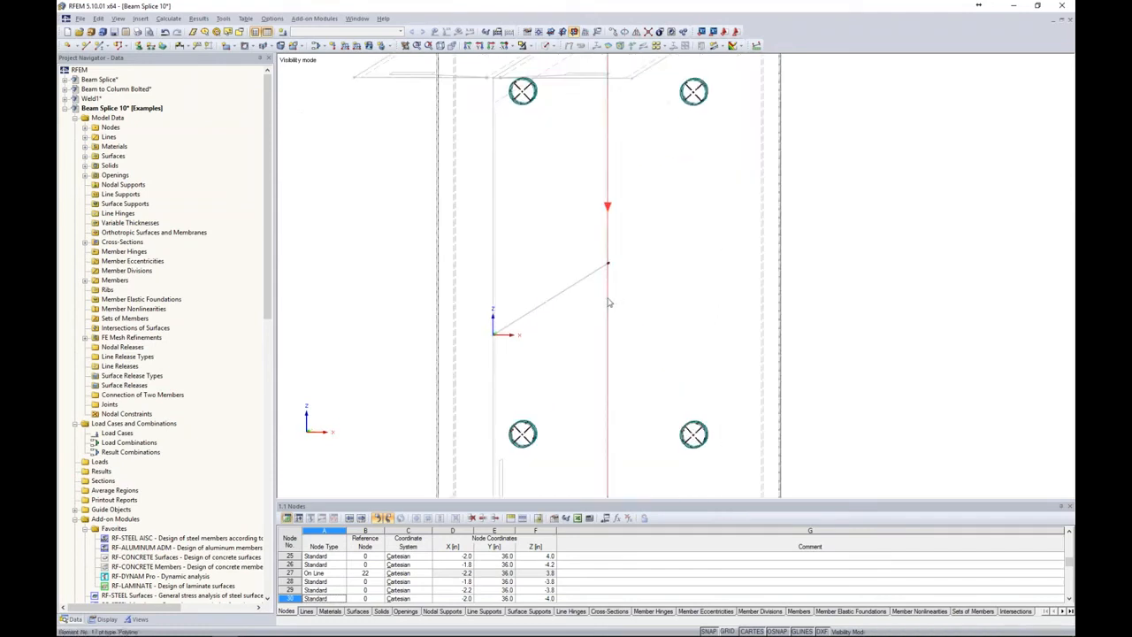
pyautogui.keyDown('ctrl'); pyautogui.moveTo(568, 315); pyautogui.dragTo(642, 135, button='middle'); pyautogui.keyUp('ctrl')
pyautogui.click(619, 265)
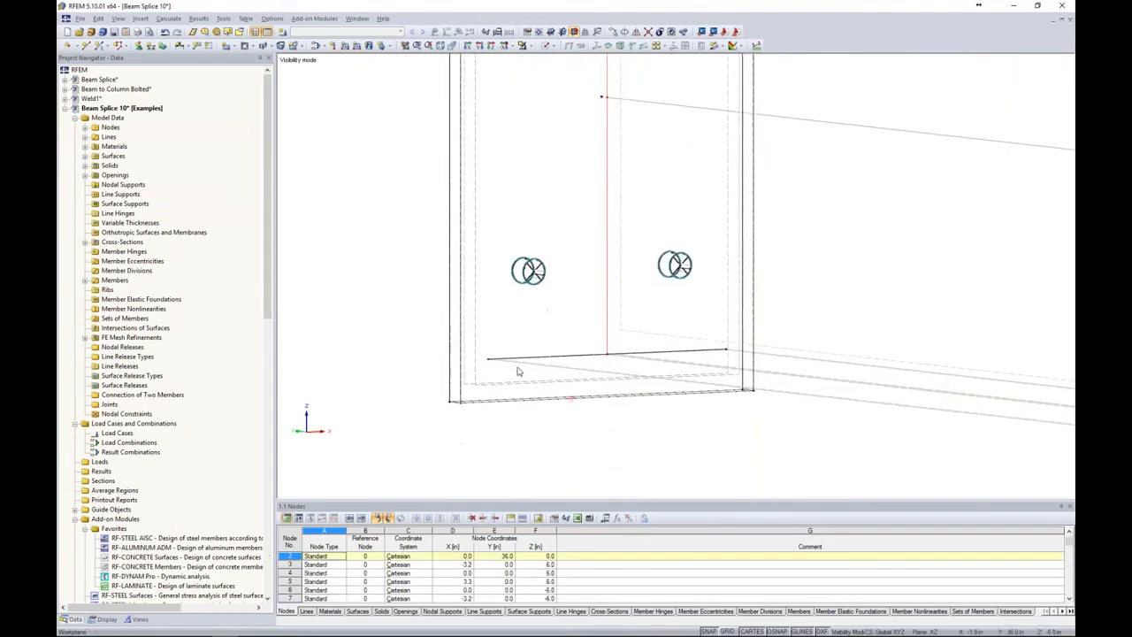
pyautogui.click(489, 360)
pyautogui.click(724, 352)
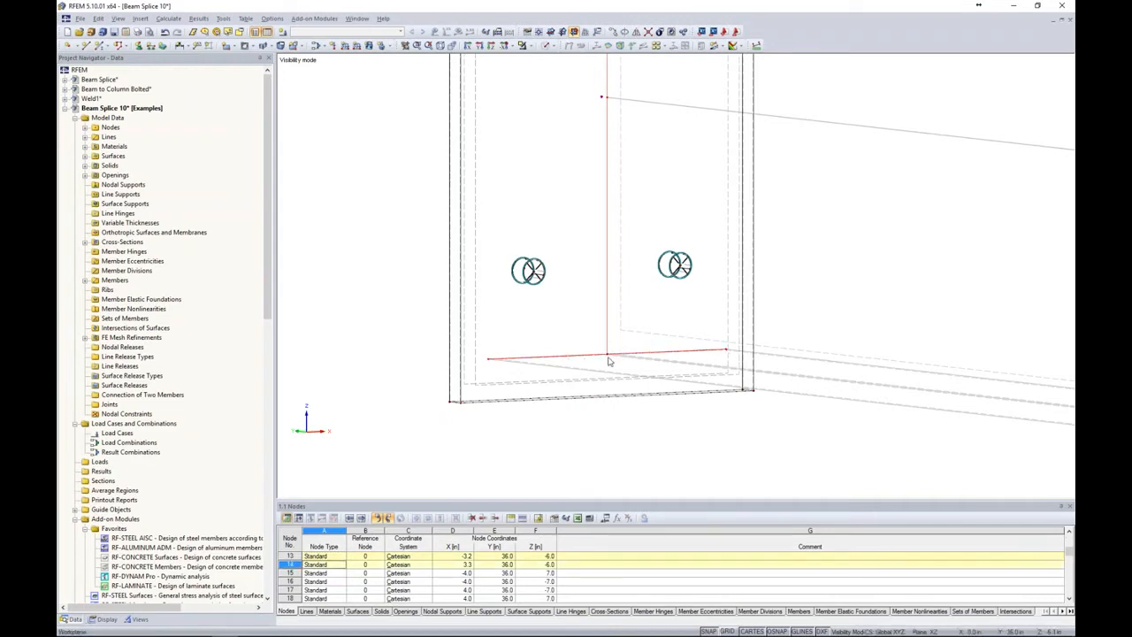
pyautogui.scroll(-10, 673, 254)
pyautogui.keyDown('ctrl'); pyautogui.moveTo(697, 260); pyautogui.dragTo(655, 205, button='middle'); pyautogui.keyUp('ctrl')
pyautogui.scroll(1, 645, 211)
pyautogui.scroll(2, 645, 211)
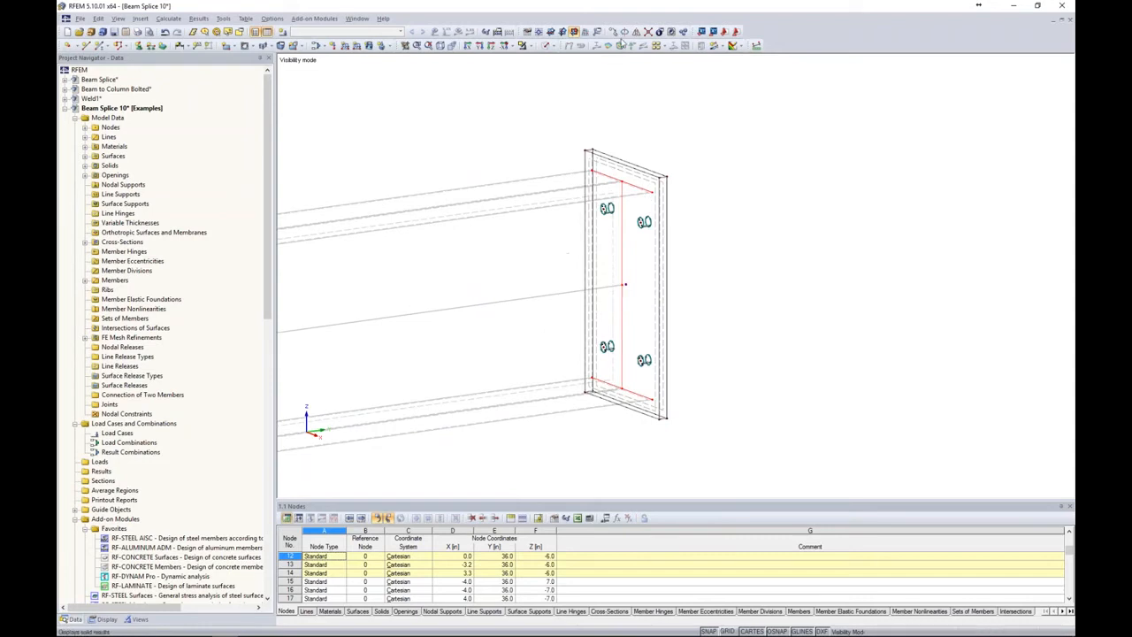
pyautogui.click(613, 32)
pyautogui.click(431, 229)
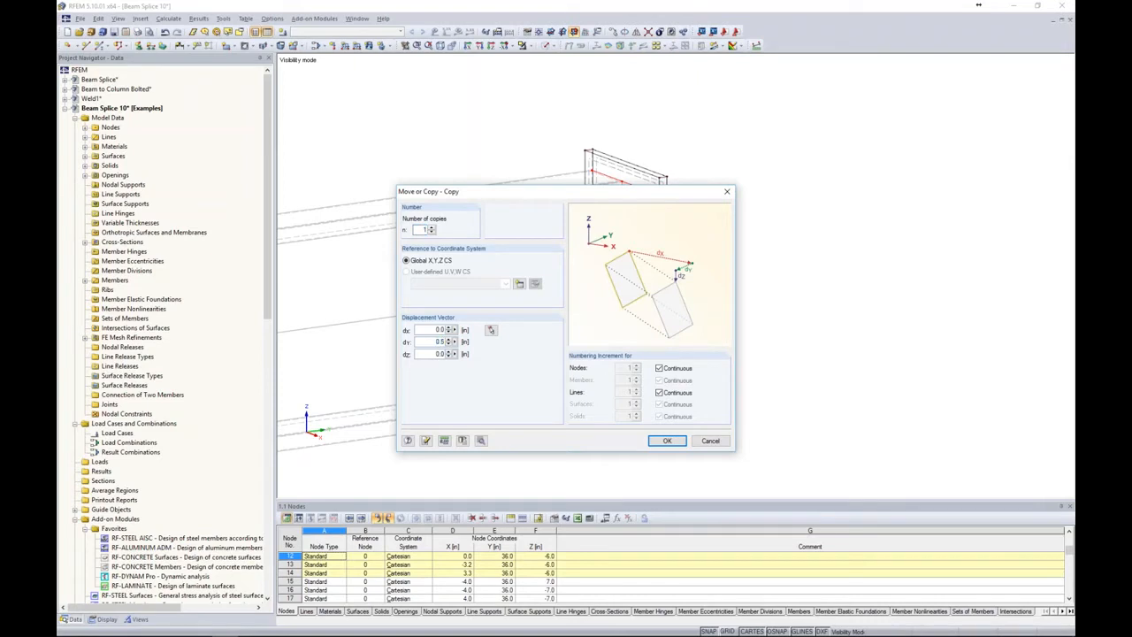
pyautogui.click(667, 440)
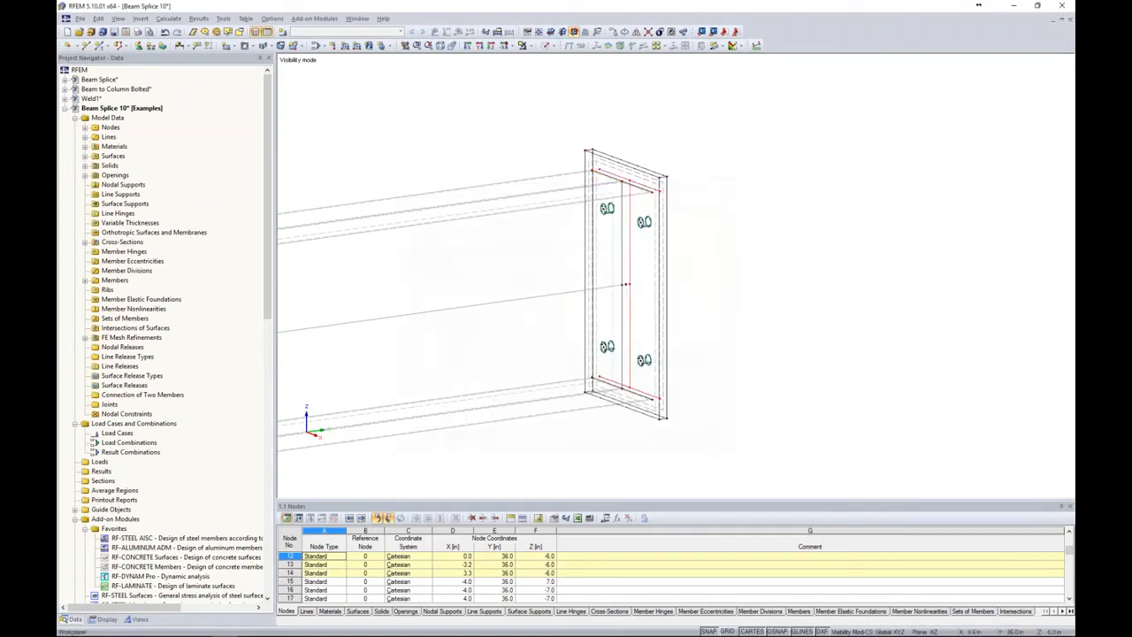
# - Undo the copy of the flange and web lines
pyautogui.keyDown('ctrl'); pyautogui.moveTo(749, 235); pyautogui.dragTo(594, 206, button='middle'); pyautogui.keyUp('ctrl')
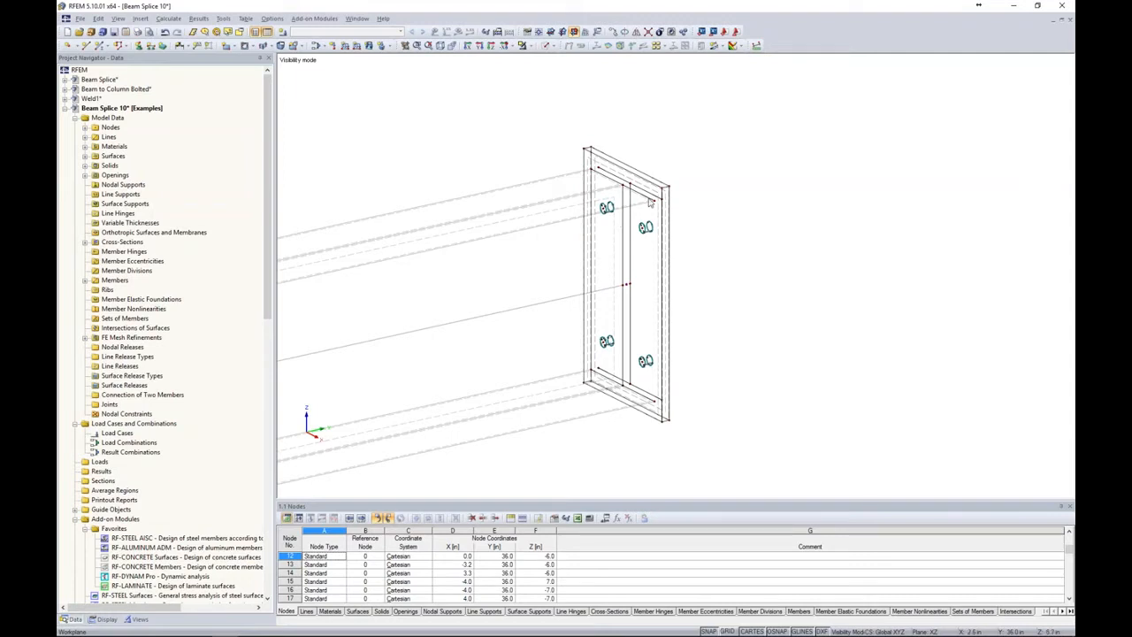
pyautogui.scroll(2, 627, 186)
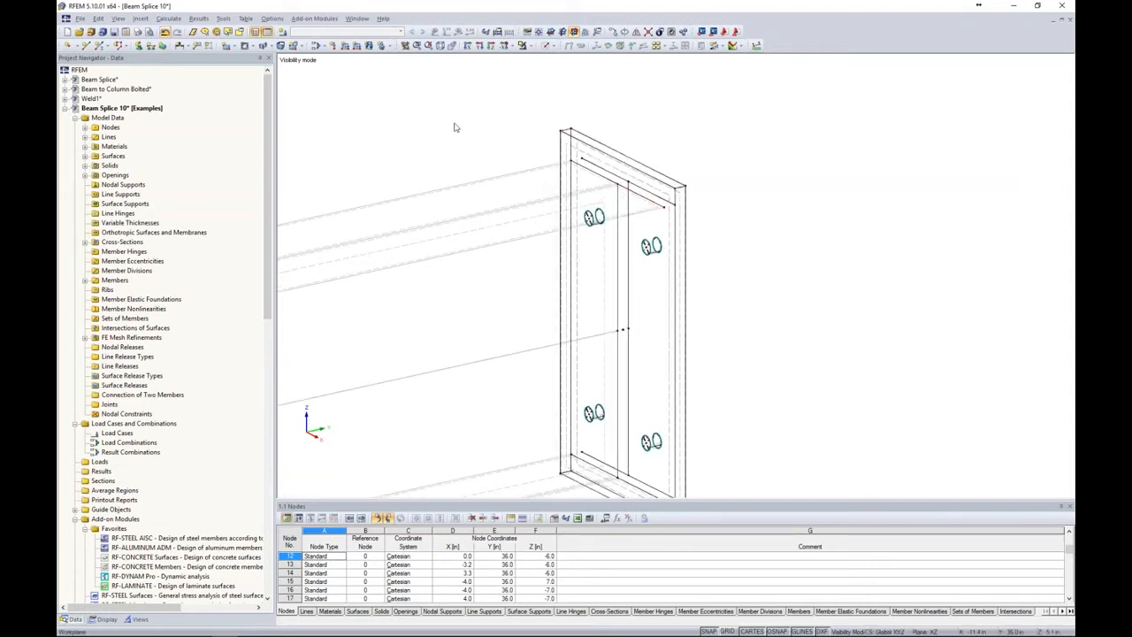
pyautogui.scroll(-2, 455, 125)
pyautogui.moveTo(767, 290); pyautogui.dragTo(853, 264, button='middle')
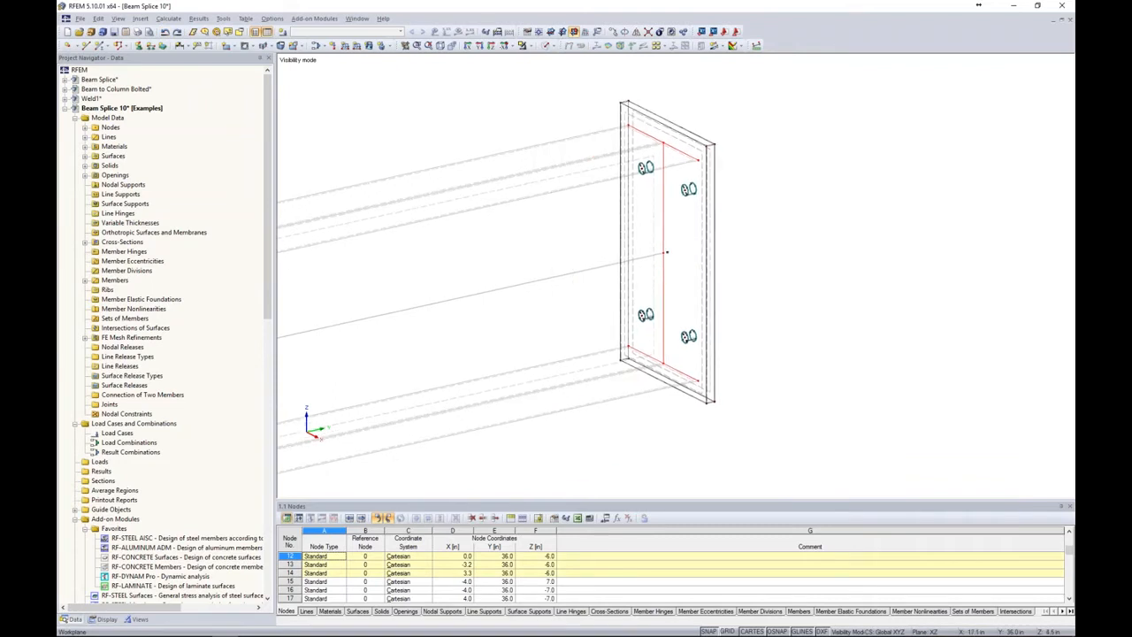
# - Cancel the visibility mode so that the whole model can be worked on again
pyautogui.scroll(-2, 858, 260)
pyautogui.click(528, 47)
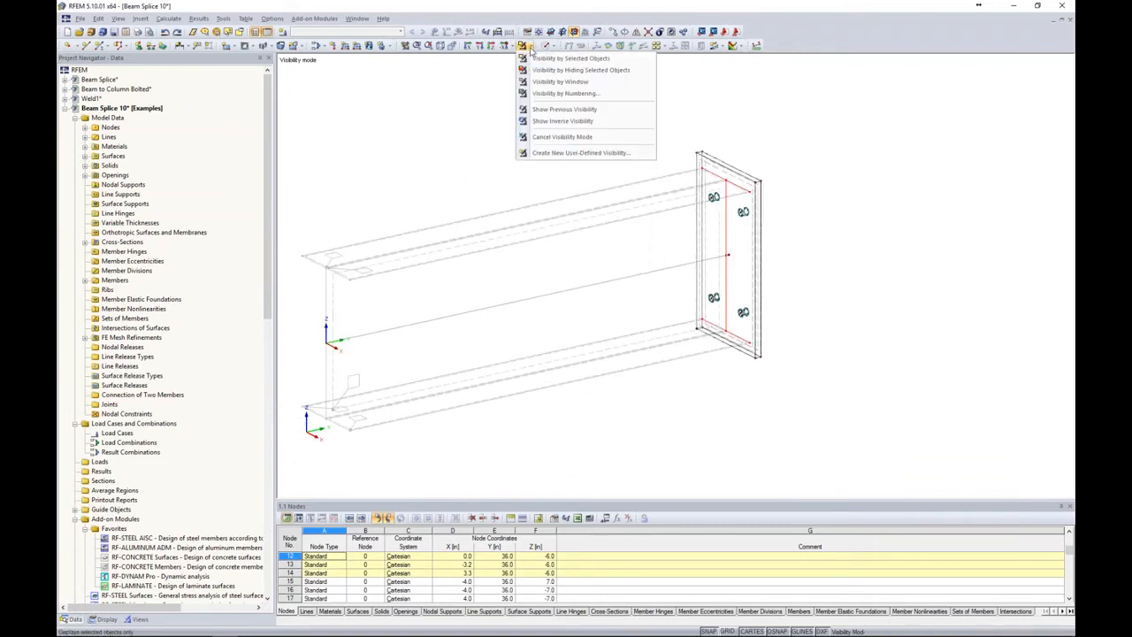
pyautogui.click(563, 137)
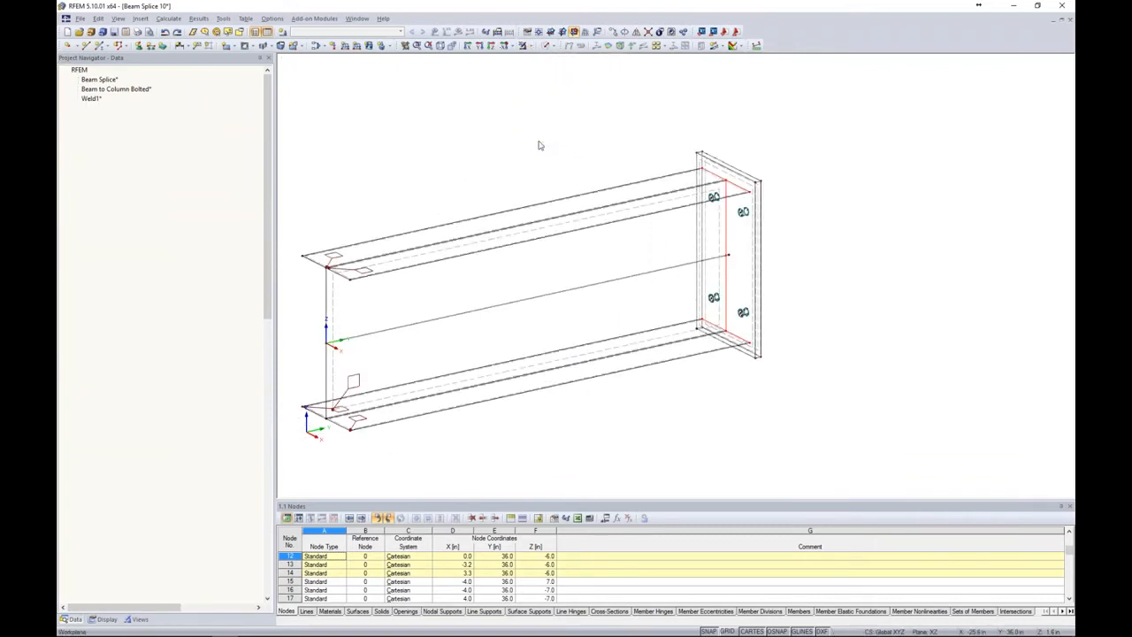
# - Mirror a copy of the whole beam about the X-Z plane through the midpoint of the end plate's upper thickness edge
pyautogui.moveTo(437, 448); pyautogui.dragTo(310, 190)
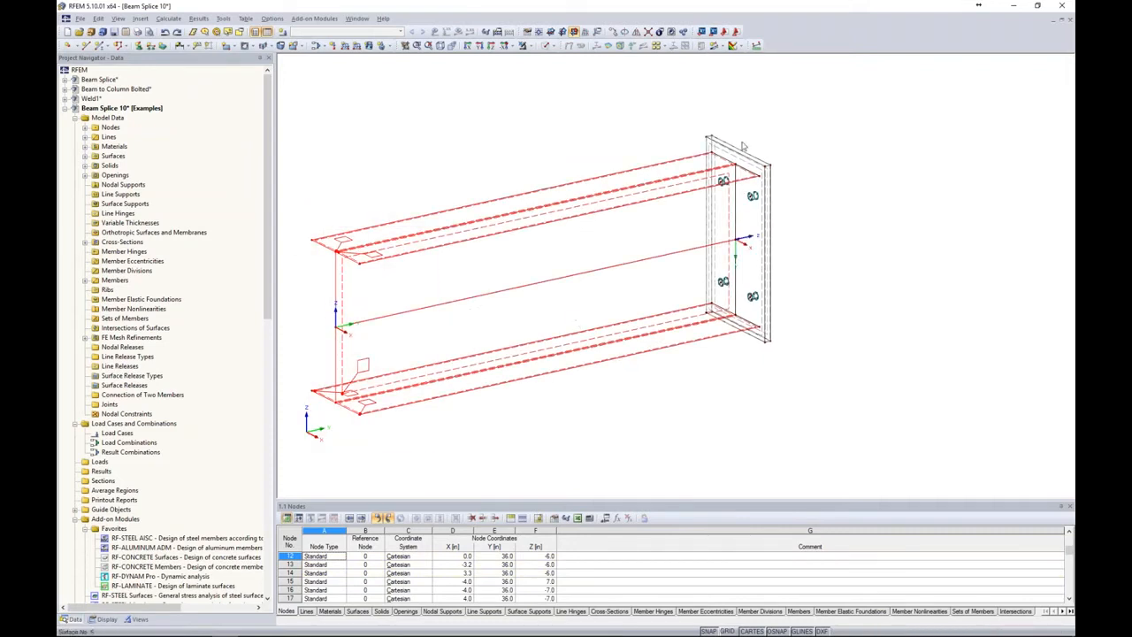
pyautogui.scroll(3, 743, 247)
pyautogui.moveTo(735, 128); pyautogui.dragTo(684, 150, button='middle')
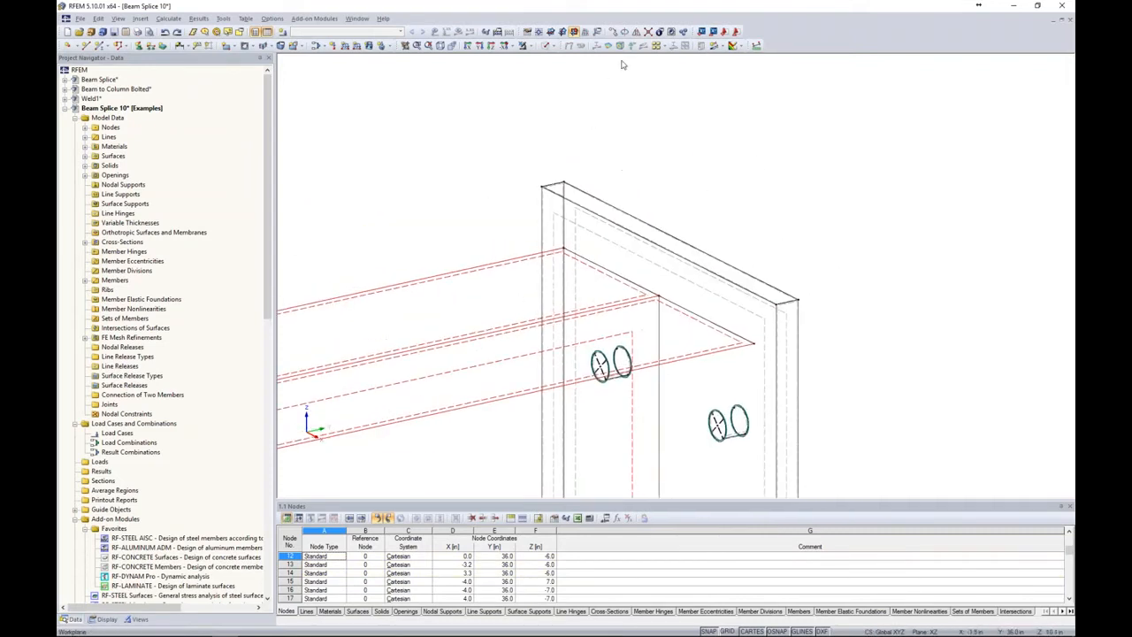
pyautogui.click(637, 33)
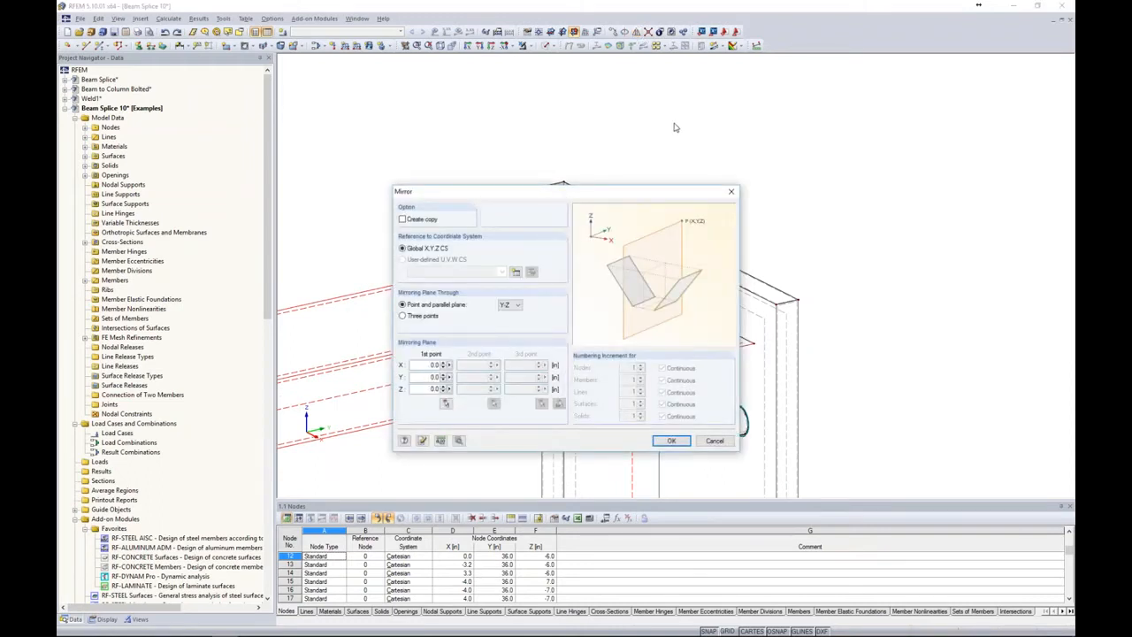
pyautogui.click(405, 219)
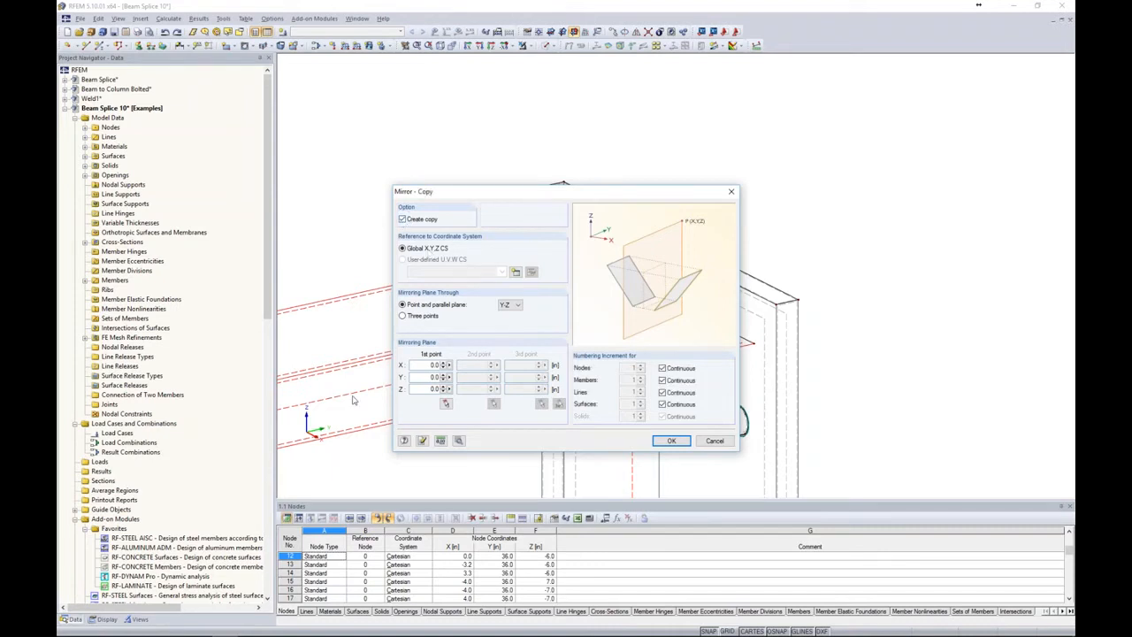
pyautogui.click(511, 307)
pyautogui.click(509, 326)
pyautogui.click(445, 405)
pyautogui.scroll(4, 557, 183)
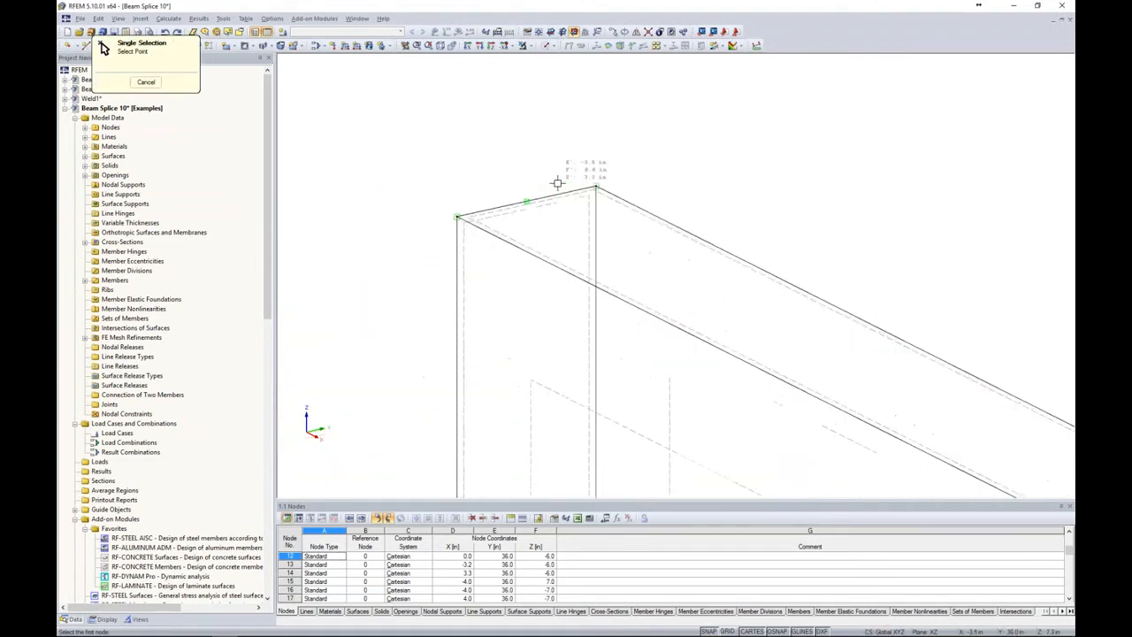
pyautogui.click(520, 186)
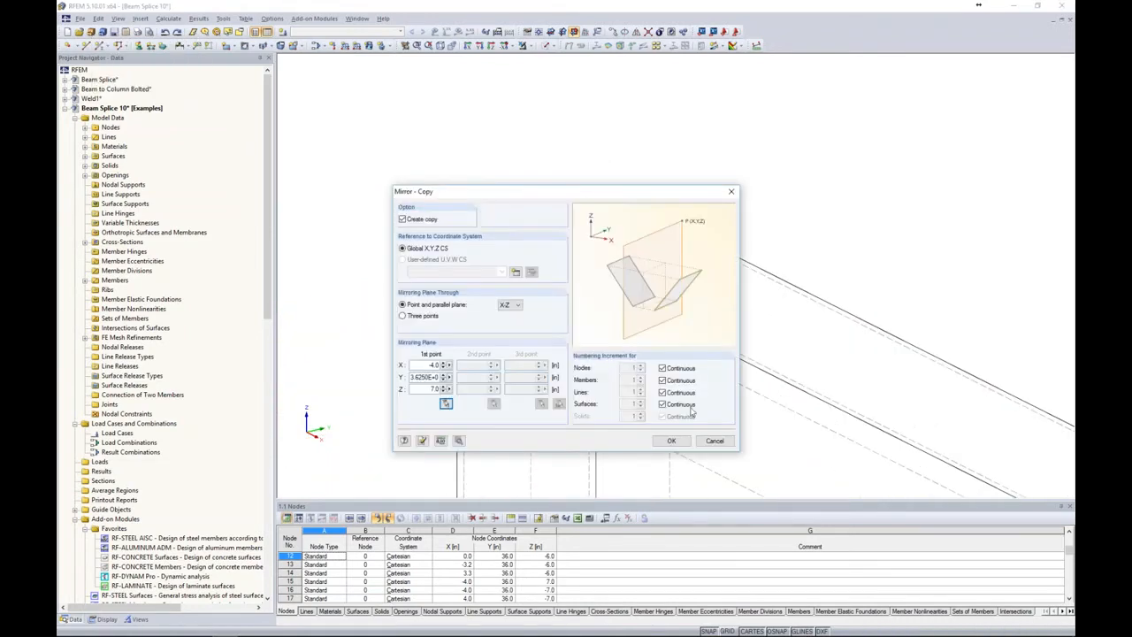
pyautogui.click(674, 440)
pyautogui.scroll(-3, 683, 202)
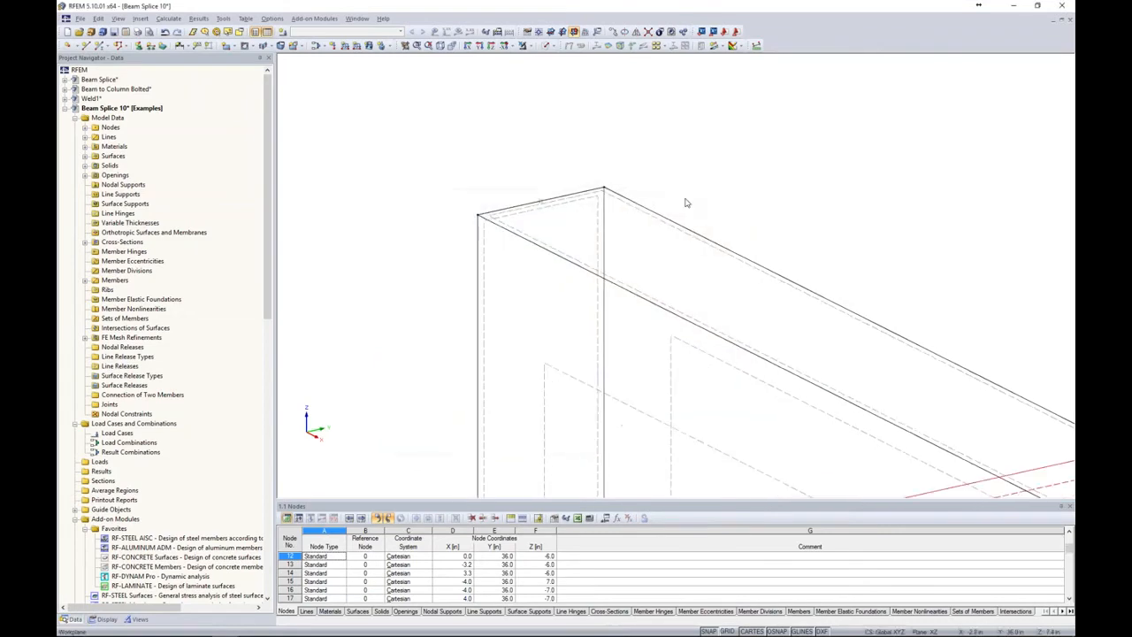
pyautogui.scroll(-7, 685, 200)
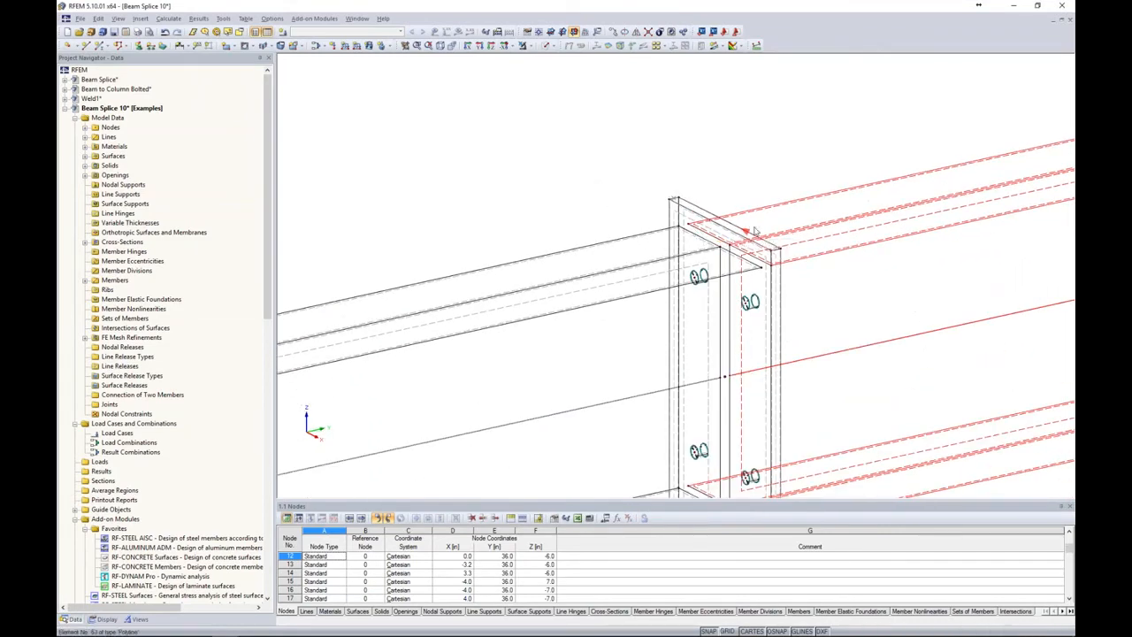
pyautogui.scroll(-3, 753, 228)
pyautogui.scroll(-1, 739, 287)
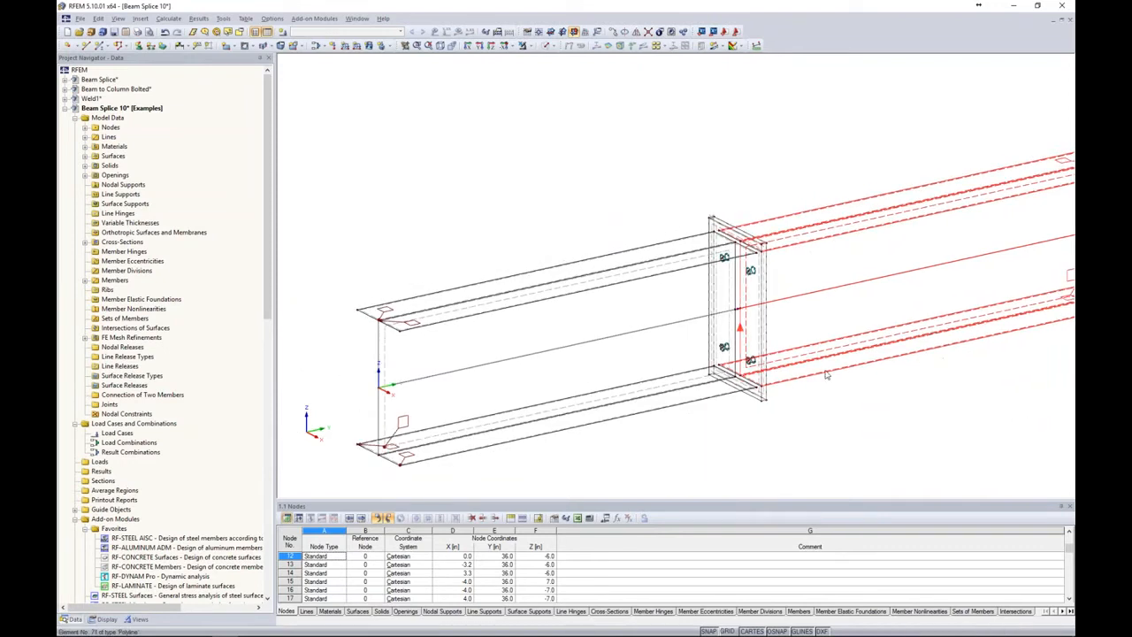
pyautogui.click(855, 422)
pyautogui.moveTo(769, 336); pyautogui.dragTo(688, 346, button='middle')
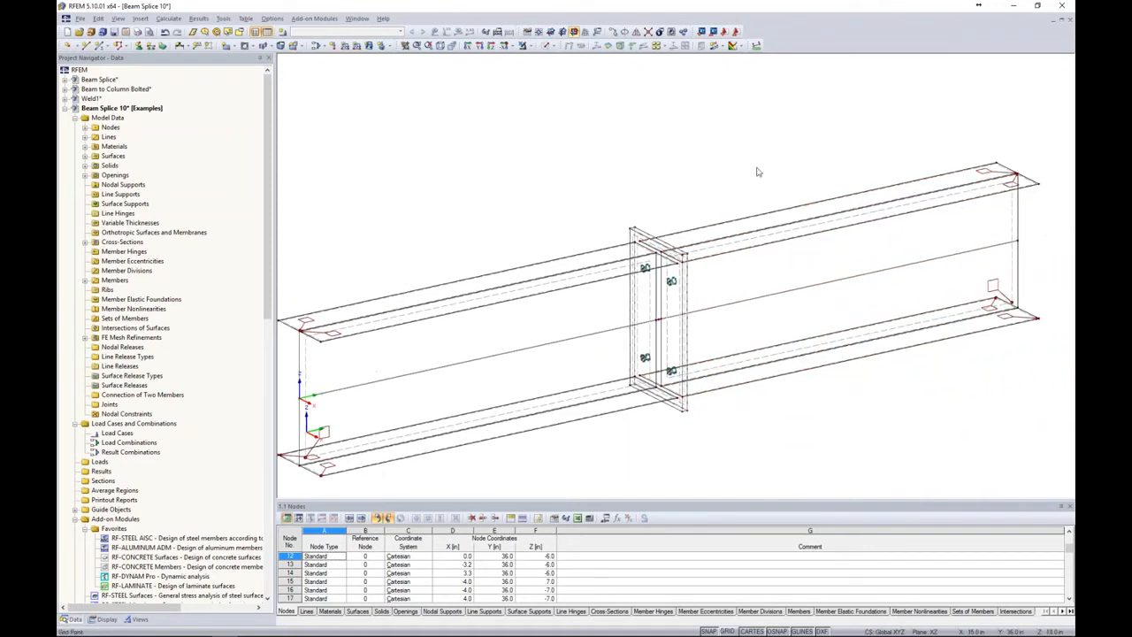
# - Copy the rigid spokes of the two upper bolt holes into the matching openings on the opposite face of the plate
pyautogui.keyDown('ctrl'); pyautogui.moveTo(681, 182); pyautogui.dragTo(687, 141, button='middle'); pyautogui.keyUp('ctrl')
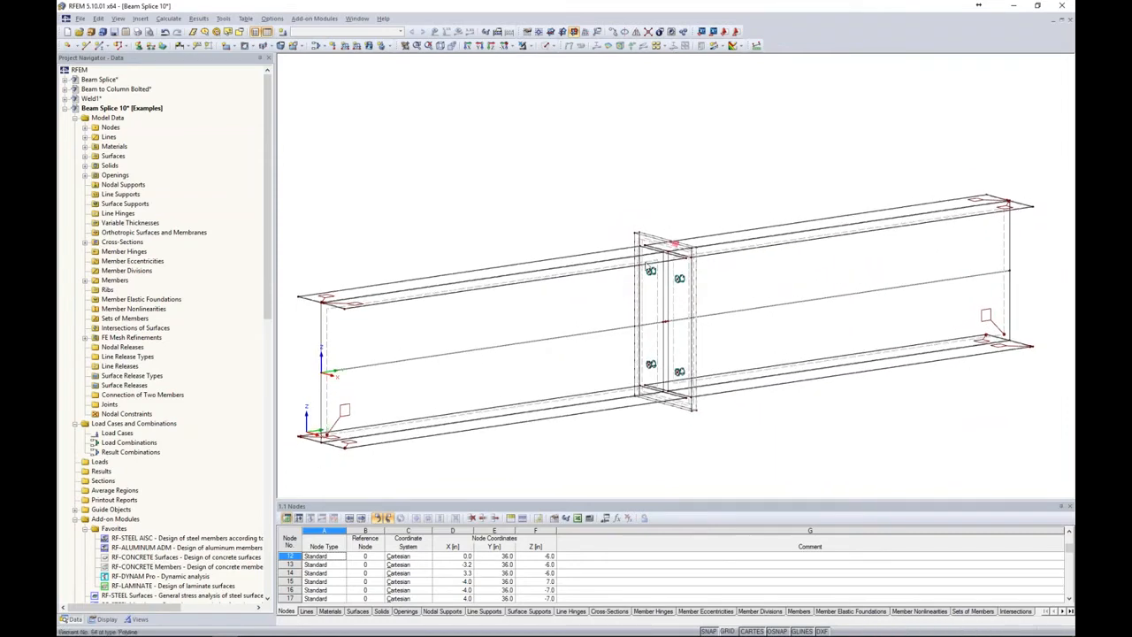
pyautogui.scroll(6, 640, 281)
pyautogui.scroll(4, 639, 276)
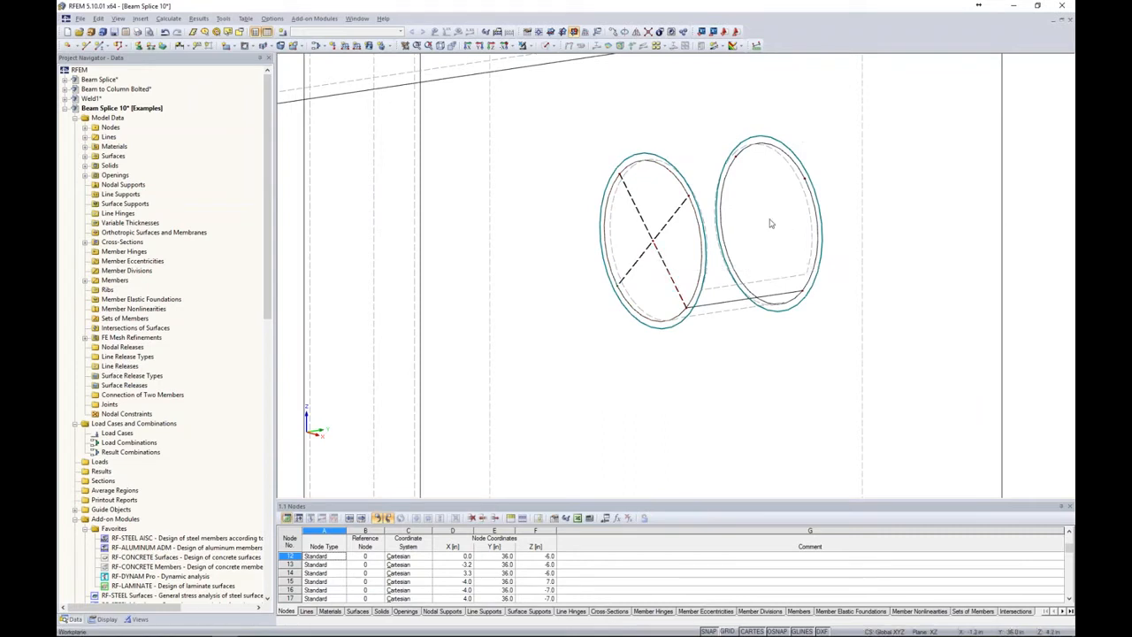
pyautogui.click(654, 246)
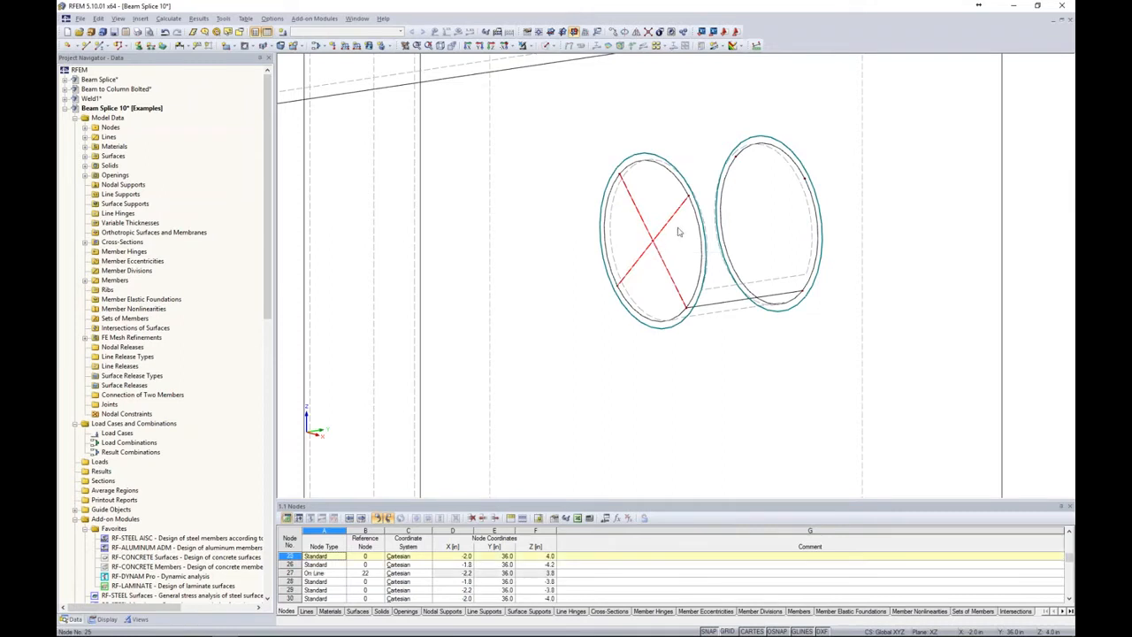
pyautogui.scroll(-8, 766, 224)
pyautogui.scroll(1, 888, 261)
pyautogui.moveTo(887, 261); pyautogui.dragTo(781, 257, button='middle')
pyautogui.scroll(8, 781, 255)
pyautogui.click(784, 284)
pyautogui.click(910, 272)
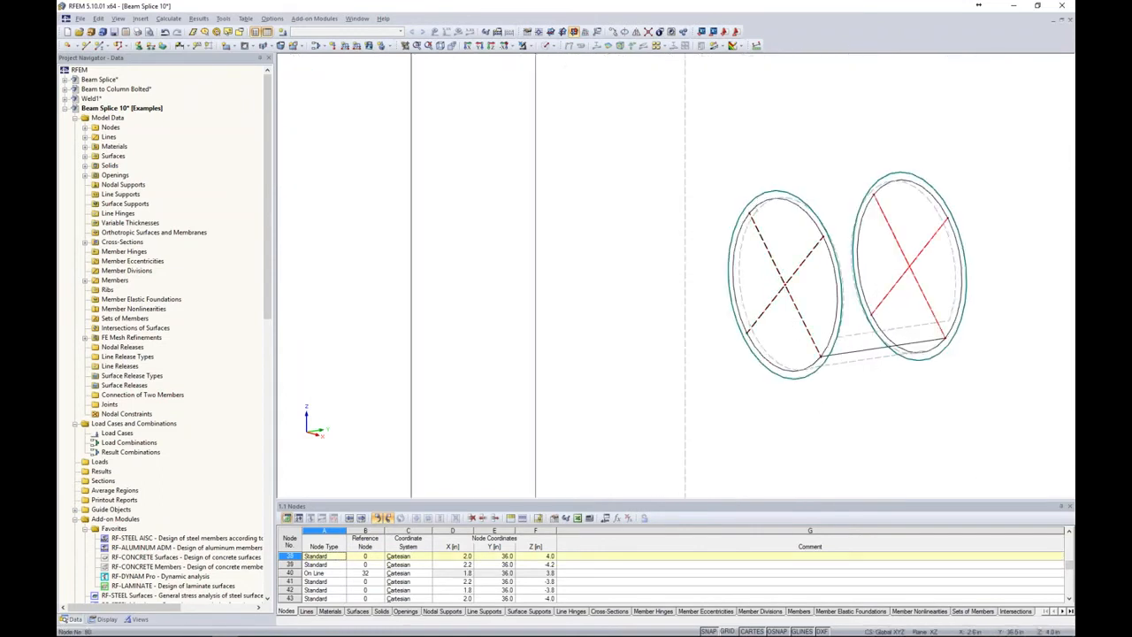
# - Copy the rigid spokes of the two lower bolt holes into the matching openings on the opposite face of the plate
pyautogui.scroll(-8, 910, 273)
pyautogui.moveTo(888, 439); pyautogui.dragTo(792, 133, button='middle')
pyautogui.moveTo(784, 451); pyautogui.dragTo(783, 305, button='middle')
pyautogui.scroll(7, 621, 281)
pyautogui.moveTo(640, 273); pyautogui.dragTo(616, 226)
pyautogui.scroll(-6, 619, 230)
pyautogui.moveTo(652, 229); pyautogui.dragTo(562, 231, button='middle')
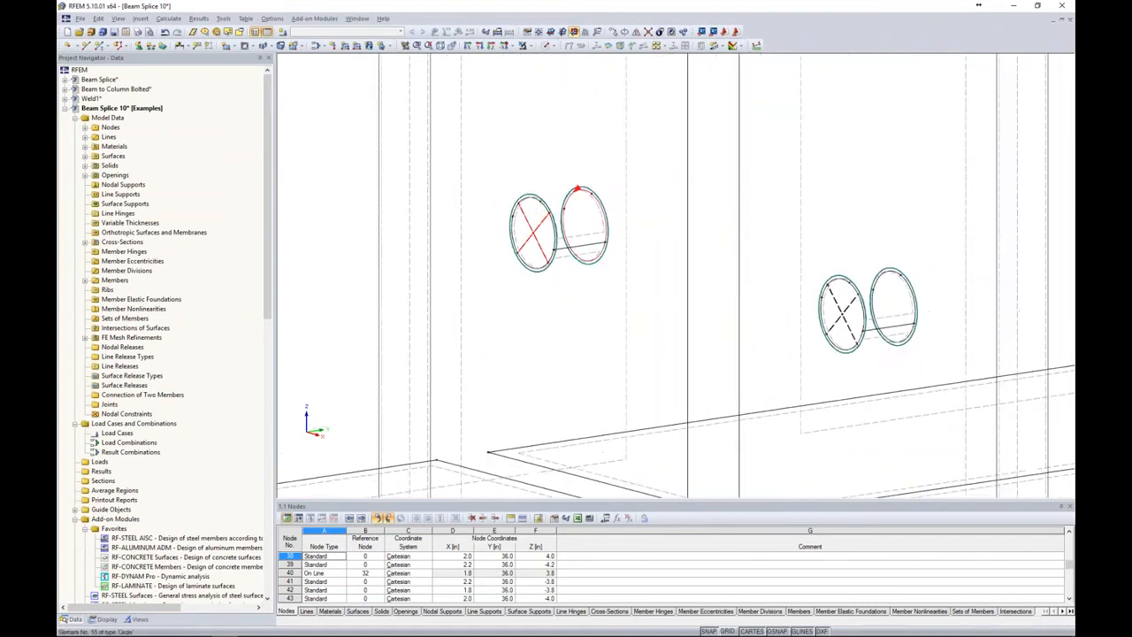
pyautogui.moveTo(844, 338); pyautogui.dragTo(894, 306)
pyautogui.scroll(-5, 614, 177)
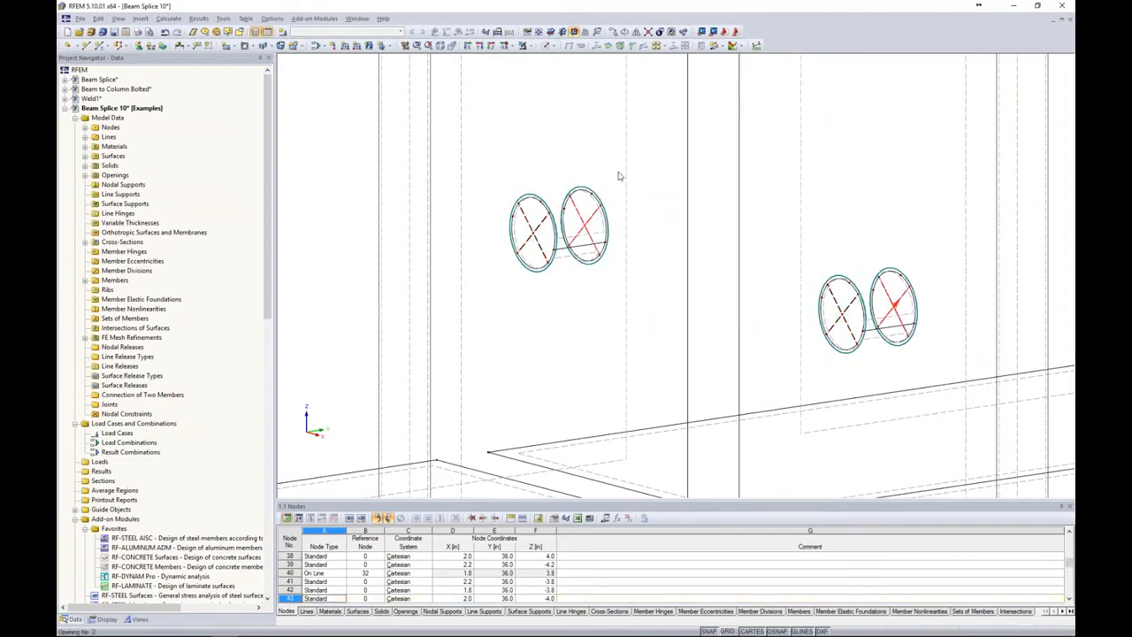
pyautogui.scroll(-1, 734, 215)
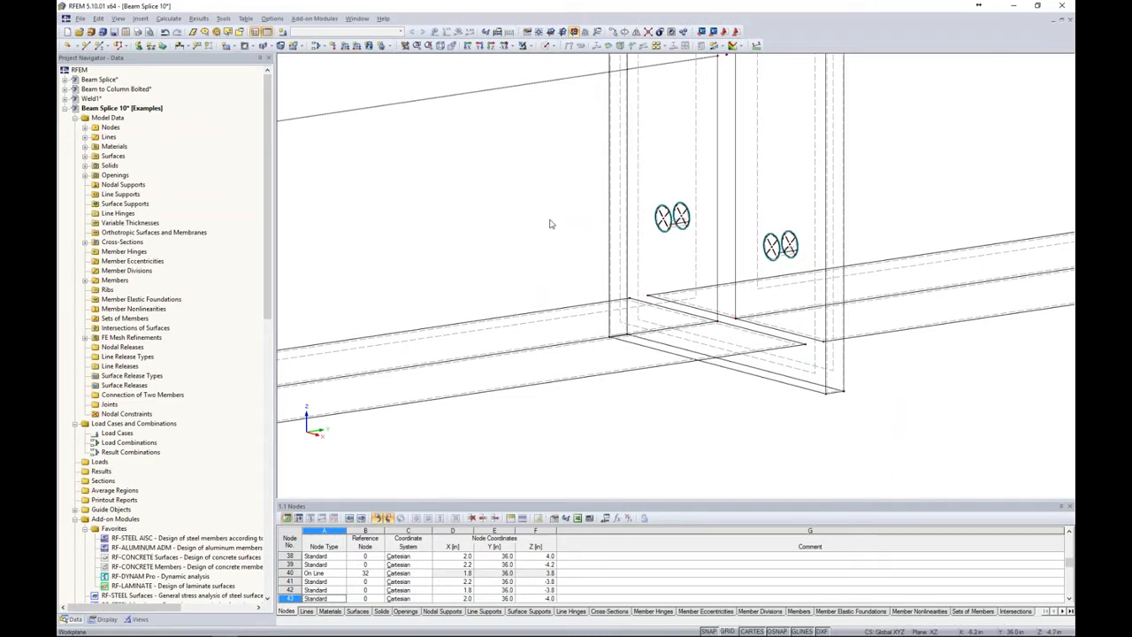
# - Start a new member of type Beam with a parametric round bar cross-section of 0.5 in diameter
pyautogui.scroll(-2, 550, 224)
pyautogui.moveTo(573, 174); pyautogui.dragTo(501, 387, button='middle')
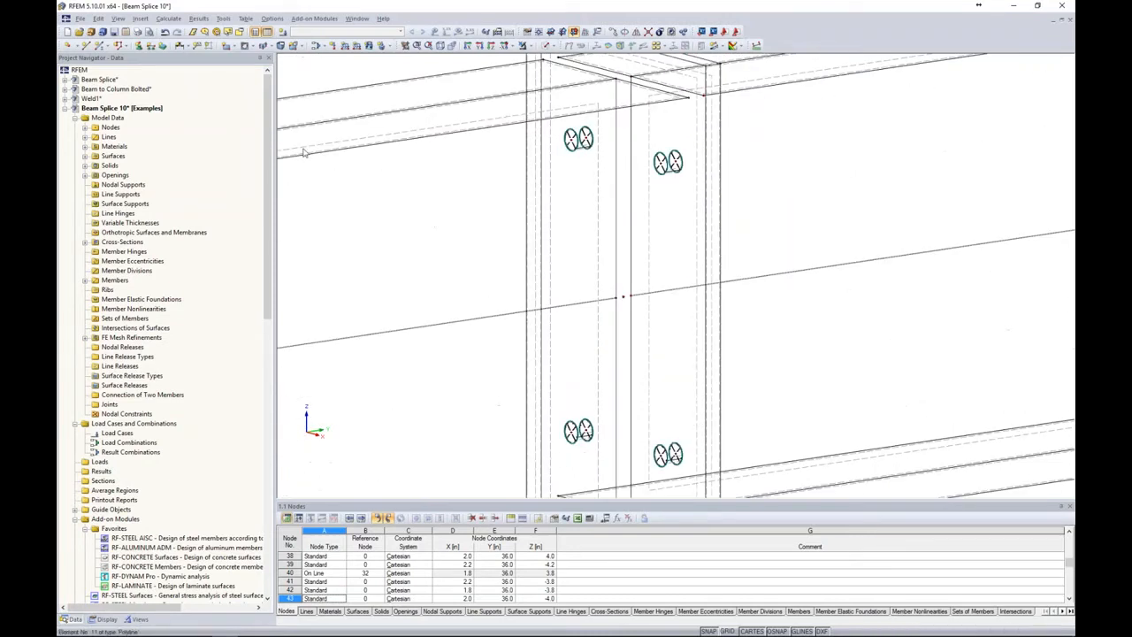
pyautogui.click(100, 44)
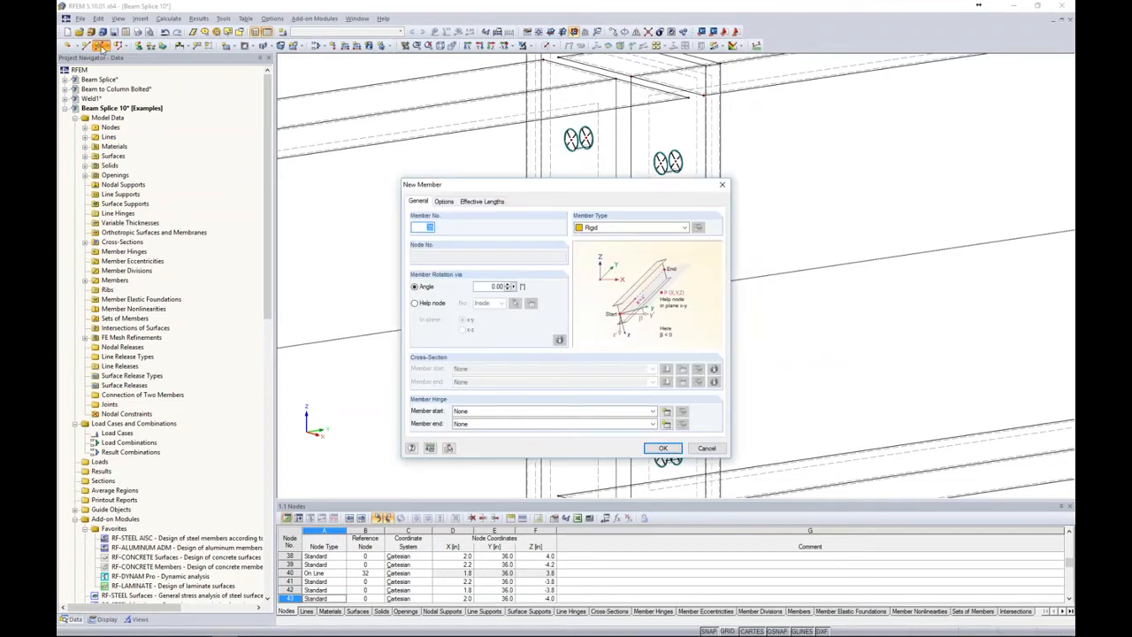
pyautogui.click(595, 228)
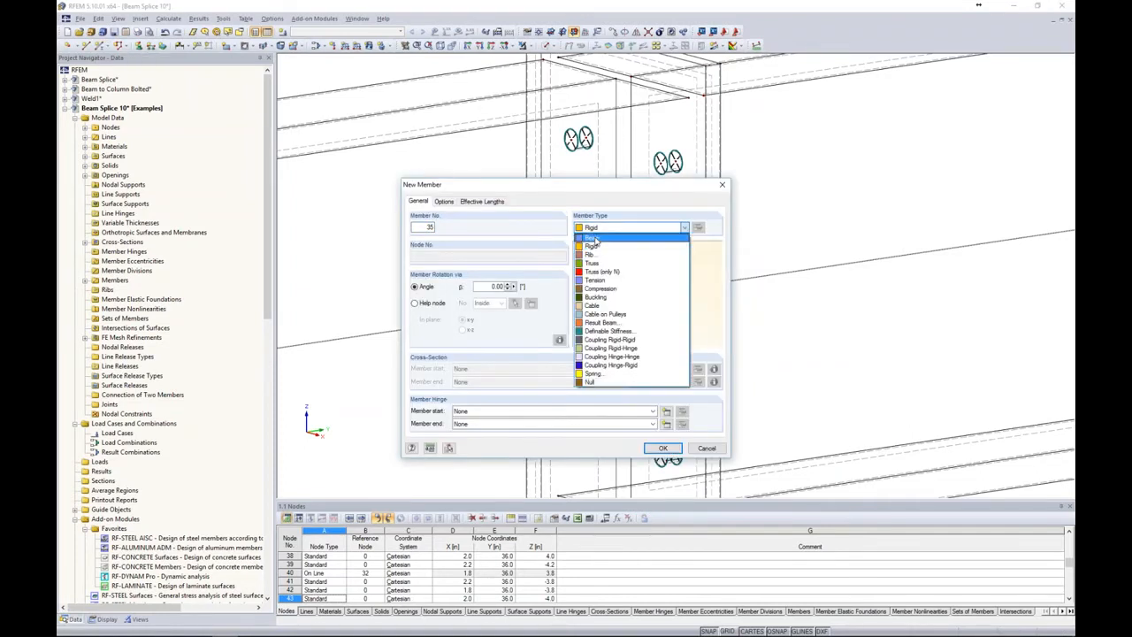
pyautogui.click(597, 240)
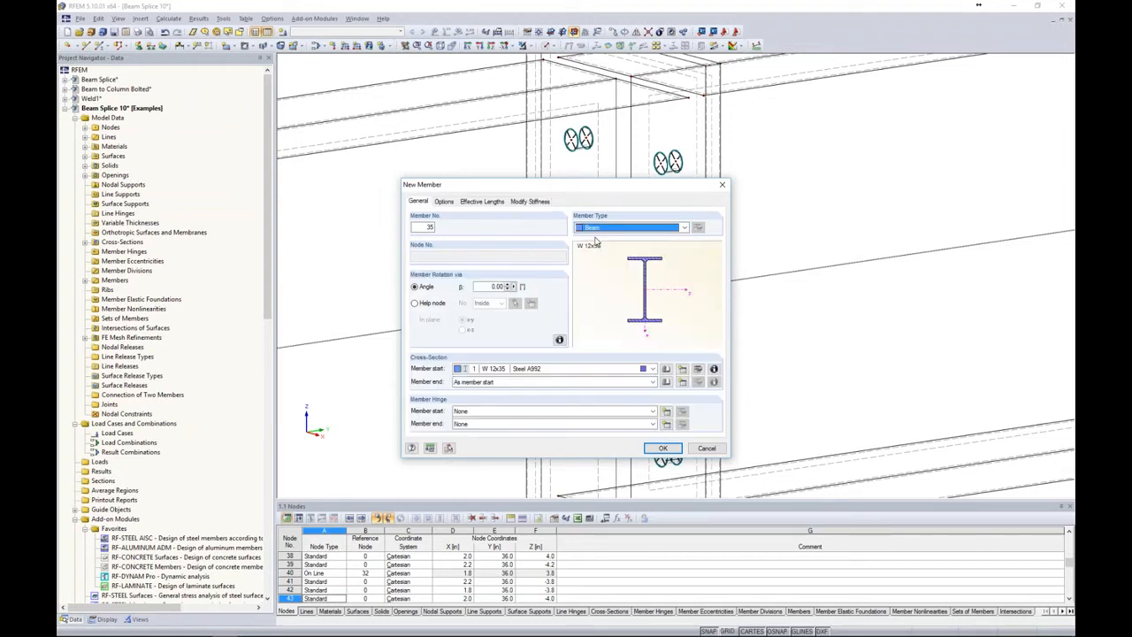
pyautogui.click(667, 369)
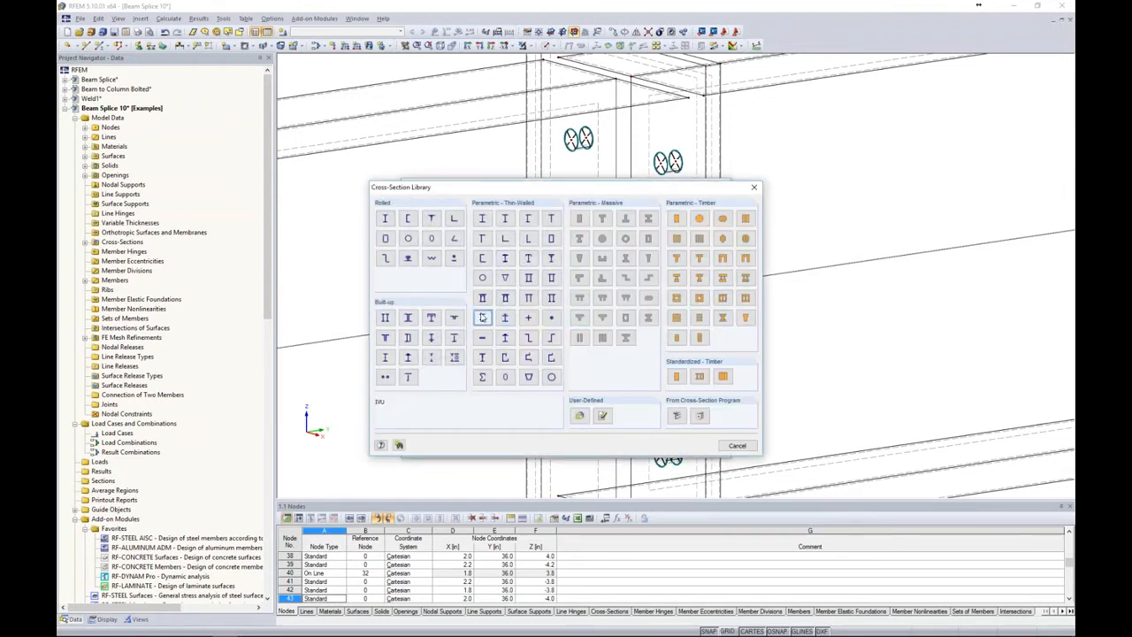
pyautogui.click(551, 320)
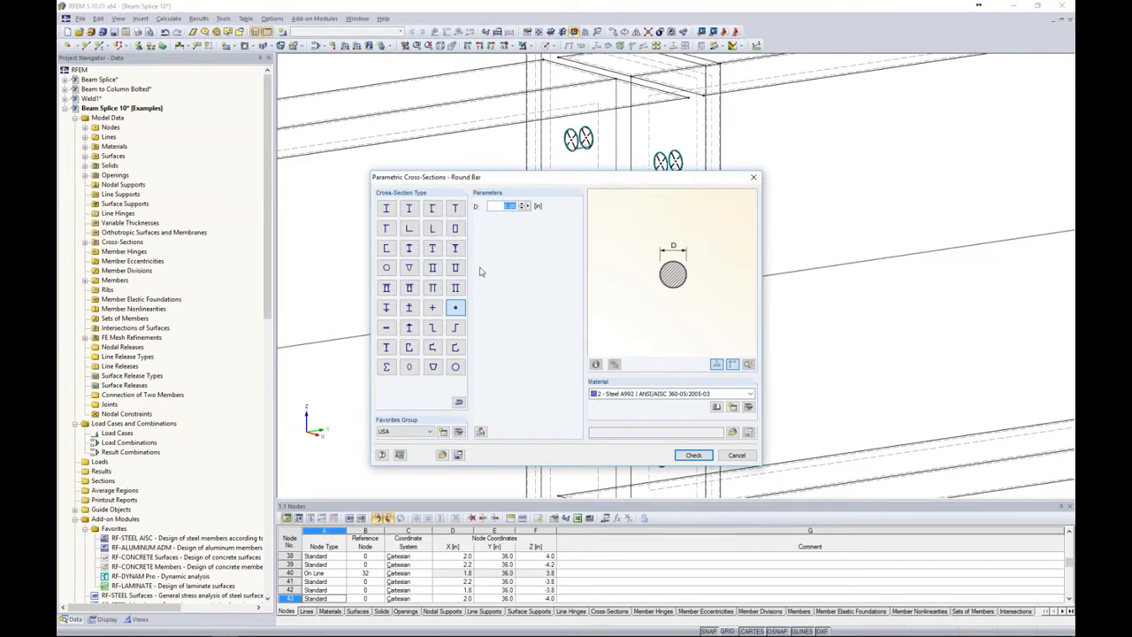
pyautogui.write('0.5')
# - Assign Steel A325 (ANSI/AISC 360-10:2010) from the material library to the round bar and accept the new member settings
pyautogui.click(717, 406)
pyautogui.click(391, 296)
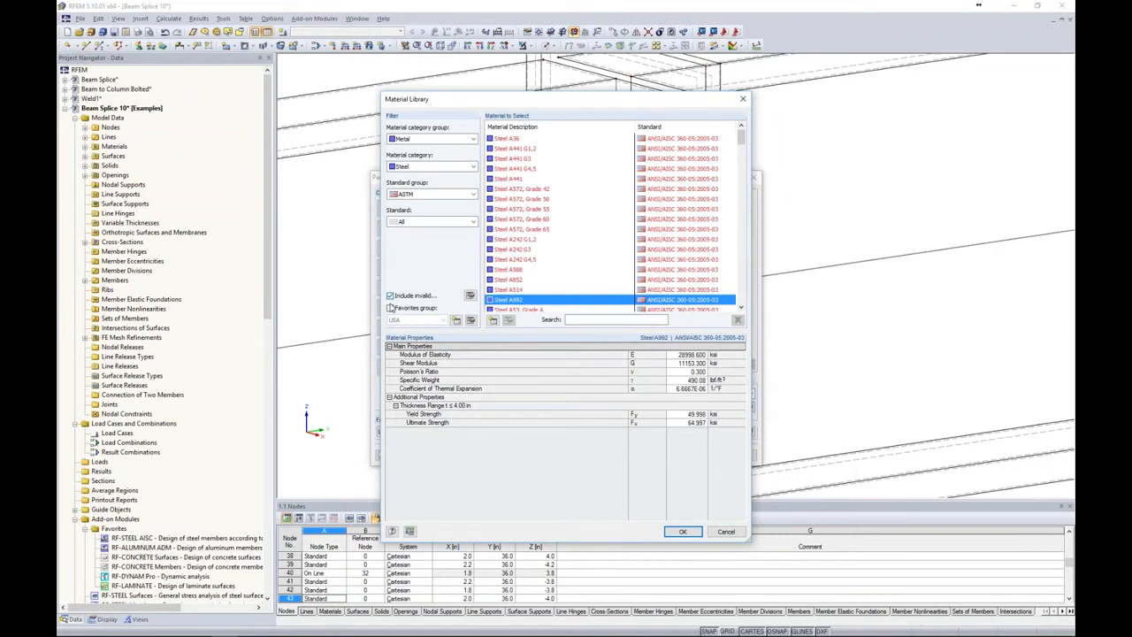
pyautogui.click(390, 308)
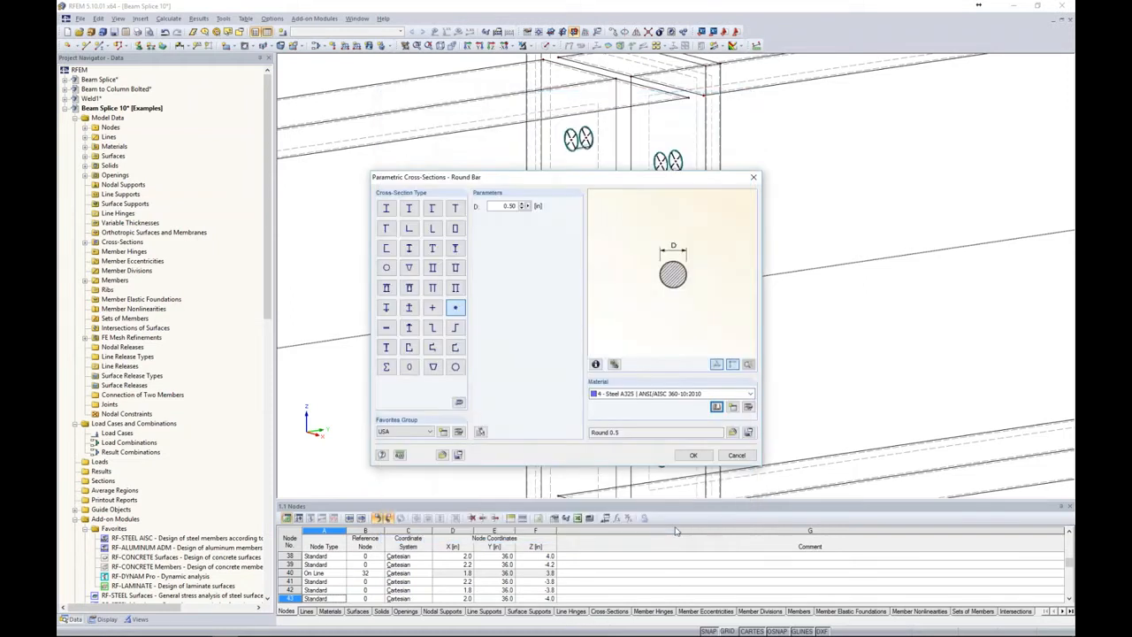
pyautogui.click(693, 455)
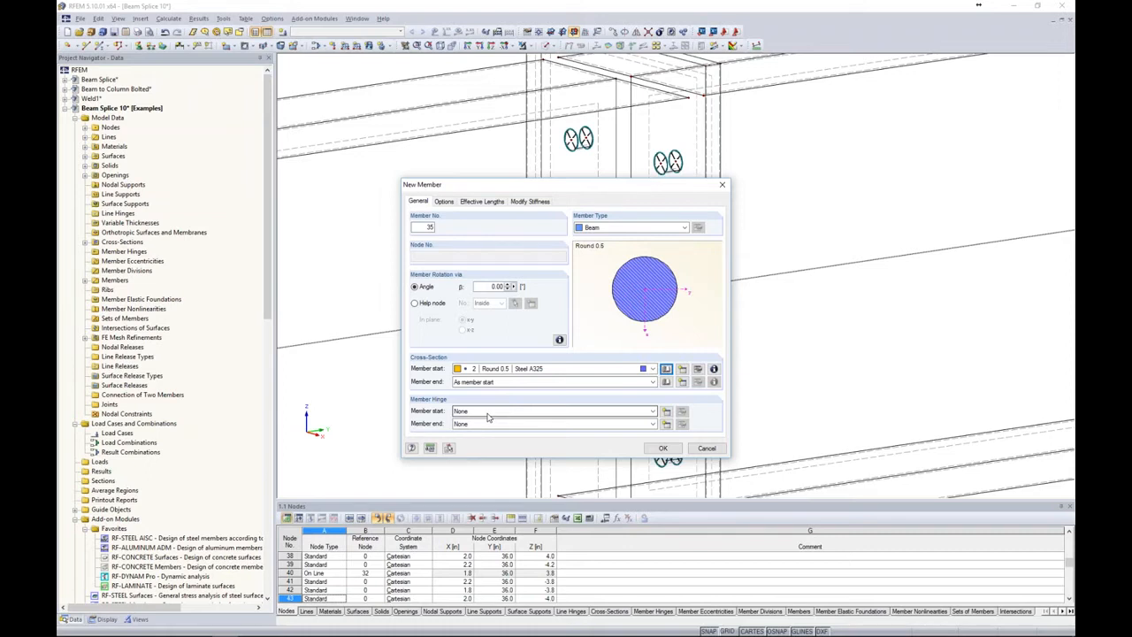
pyautogui.click(662, 447)
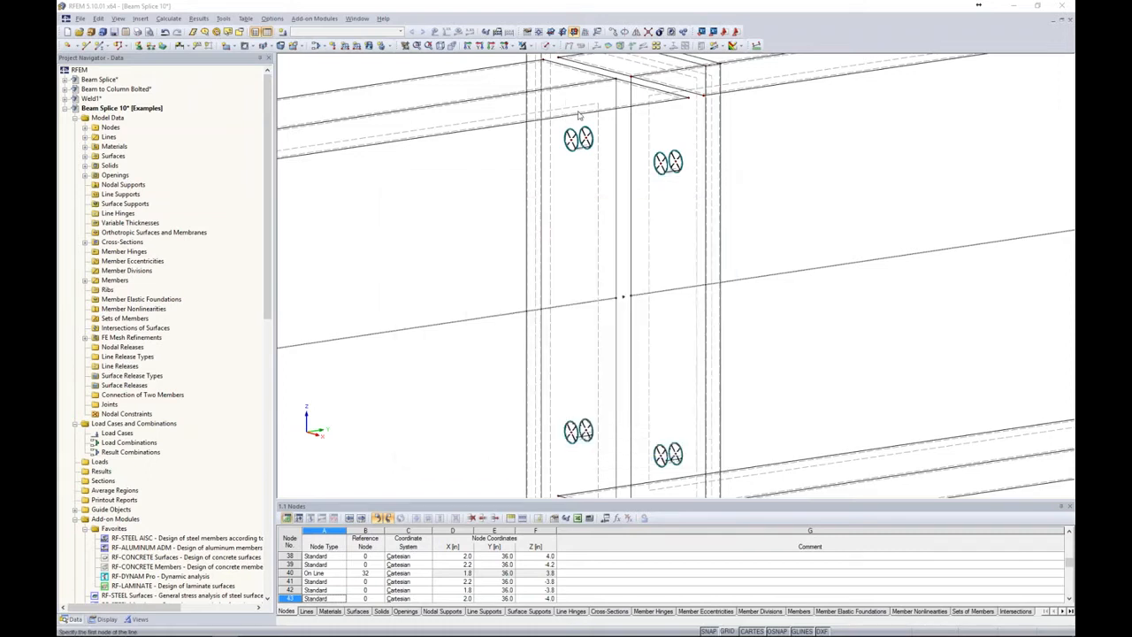
# - Draw a bolt member between the spoke centres of the opposite plate faces at each of the two upper bolt holes
pyautogui.scroll(5, 579, 119)
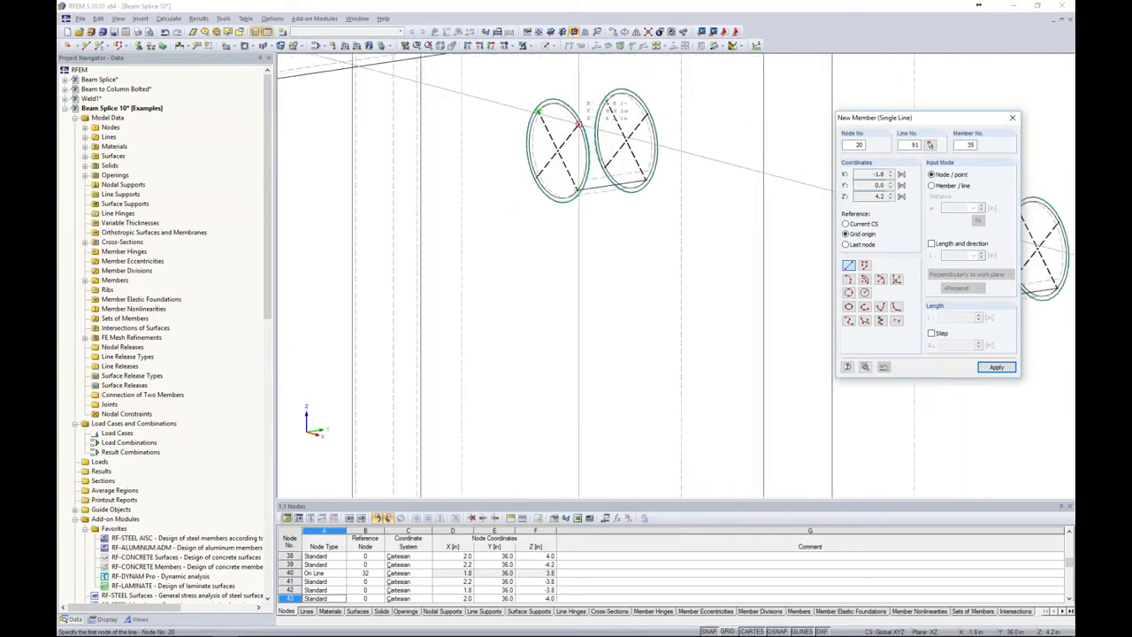
pyautogui.scroll(3, 577, 130)
pyautogui.click(551, 154)
pyautogui.click(649, 141)
pyautogui.scroll(-5, 646, 141)
pyautogui.moveTo(657, 162); pyautogui.dragTo(356, 136, button='middle')
pyautogui.click(587, 206)
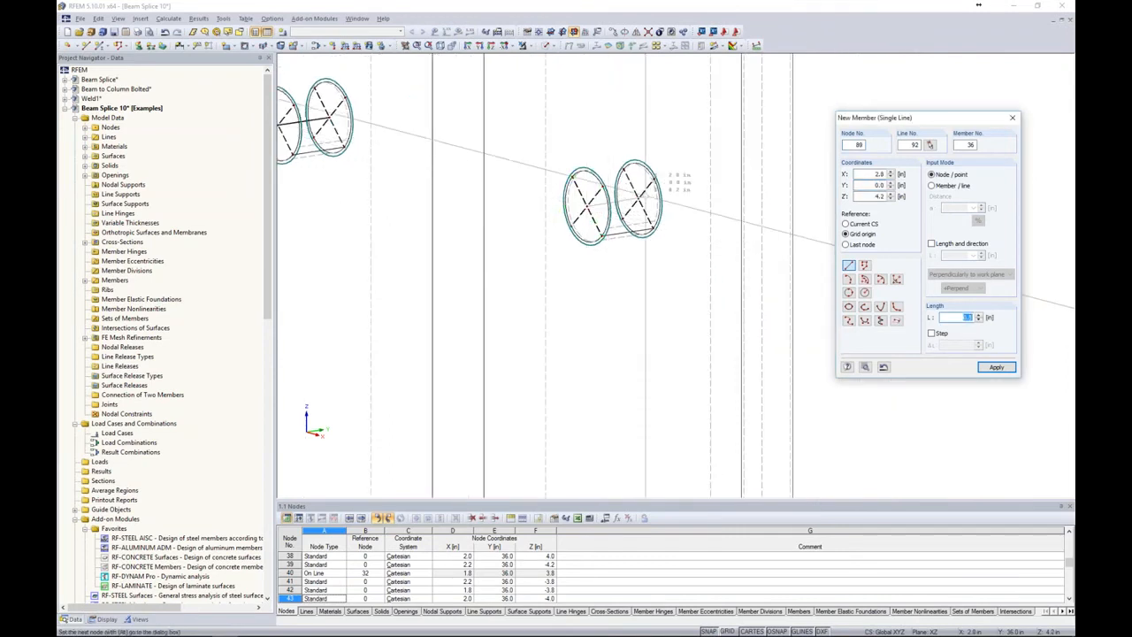
pyautogui.click(637, 198)
# - Draw a bolt member between the spoke centres of the opposite plate faces at each of the two lower bolt holes
pyautogui.scroll(-2, 632, 208)
pyautogui.scroll(-2, 624, 213)
pyautogui.moveTo(616, 377); pyautogui.dragTo(634, 171, button='middle')
pyautogui.moveTo(718, 362); pyautogui.dragTo(709, 153, button='middle')
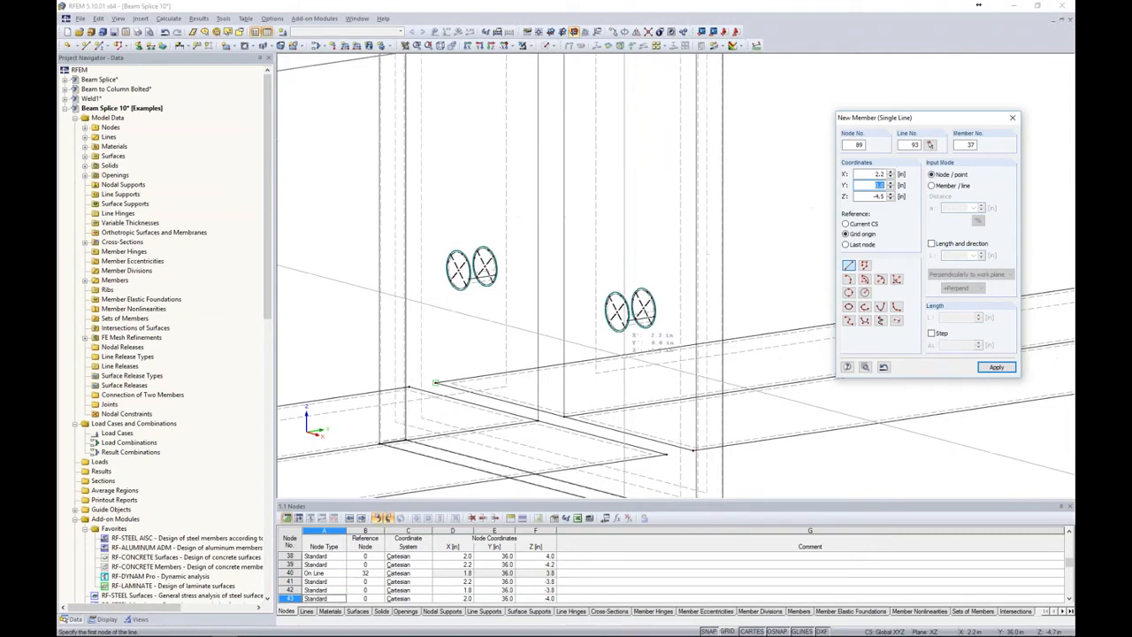
pyautogui.scroll(4, 630, 320)
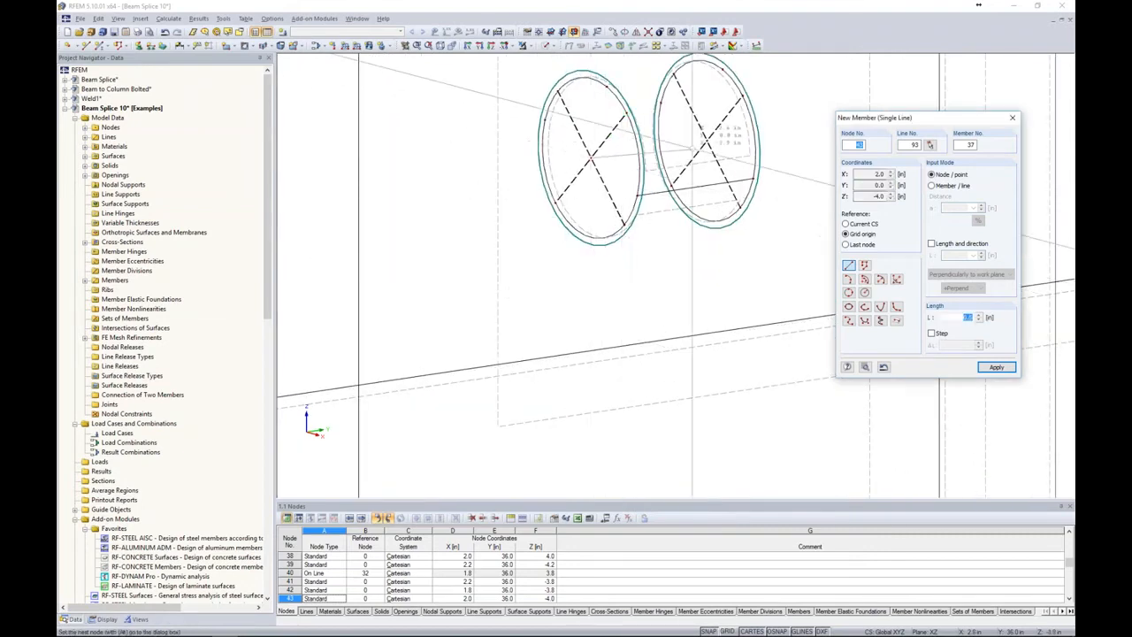
pyautogui.click(707, 141)
pyautogui.scroll(-1, 739, 136)
pyautogui.moveTo(591, 161); pyautogui.dragTo(742, 256, button='middle')
pyautogui.moveTo(437, 192); pyautogui.dragTo(698, 259, button='middle')
pyautogui.click(518, 177)
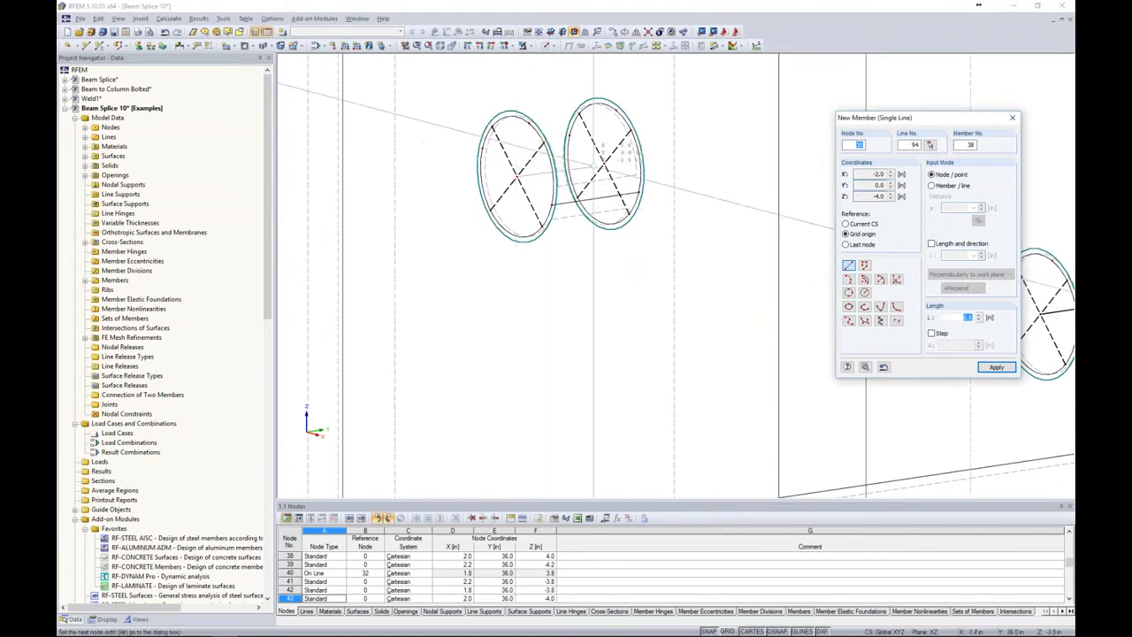
pyautogui.click(602, 166)
pyautogui.press('Escape')
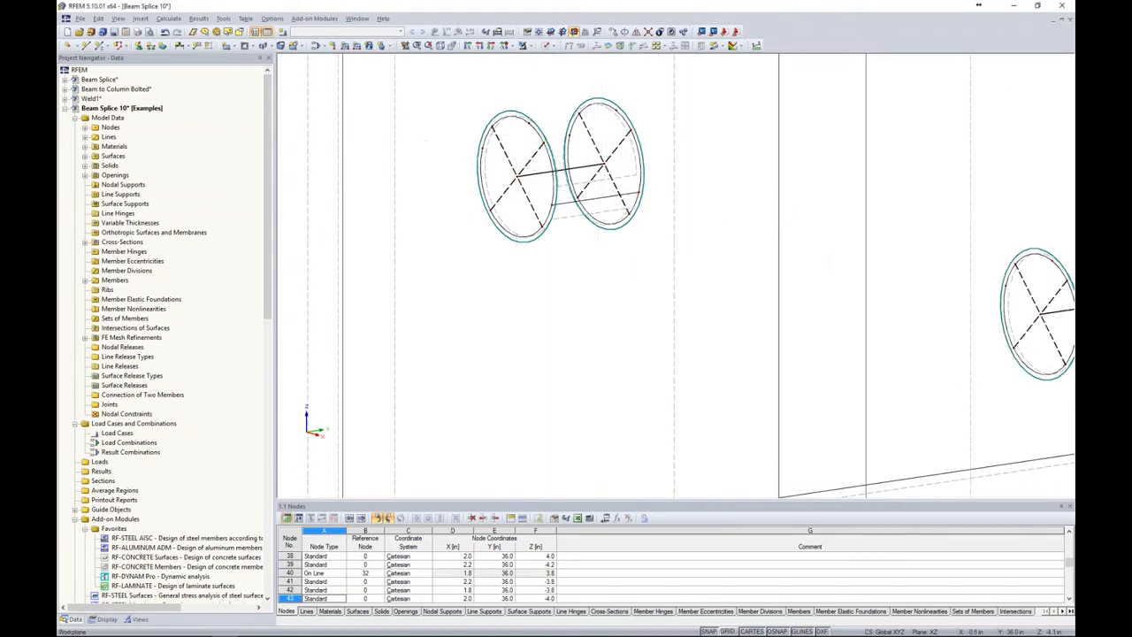
# - Examine the bolts and the whole splice in the solid transparent display, and return to the wireframe display
pyautogui.scroll(-7, 708, 254)
pyautogui.moveTo(705, 253); pyautogui.dragTo(571, 299, button='middle')
pyautogui.click(552, 45)
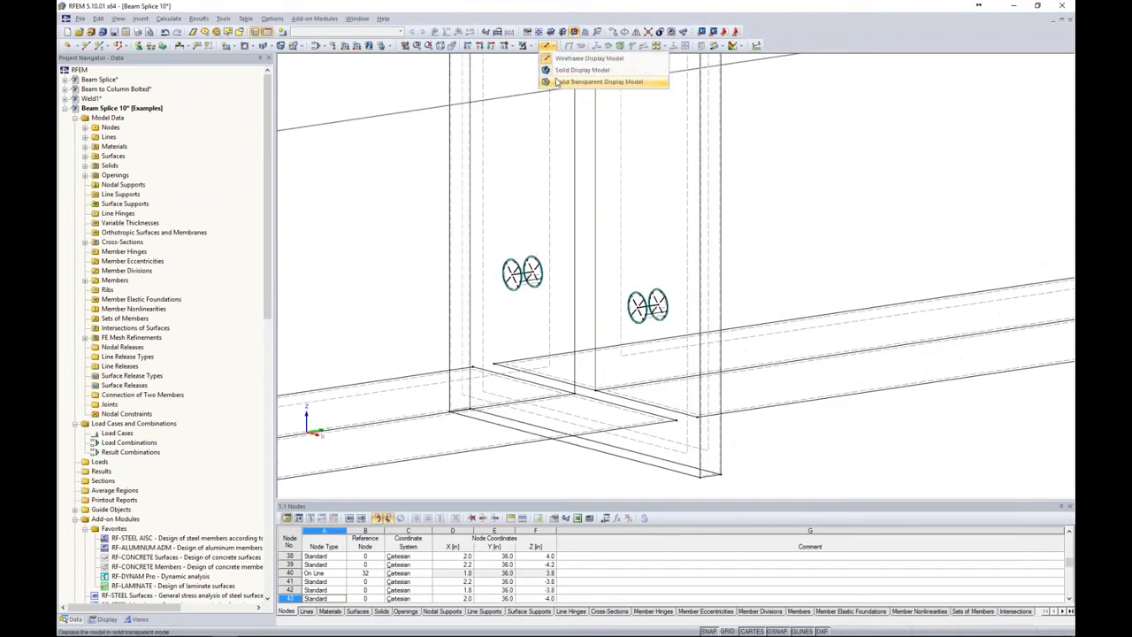
pyautogui.click(557, 81)
pyautogui.scroll(3, 639, 315)
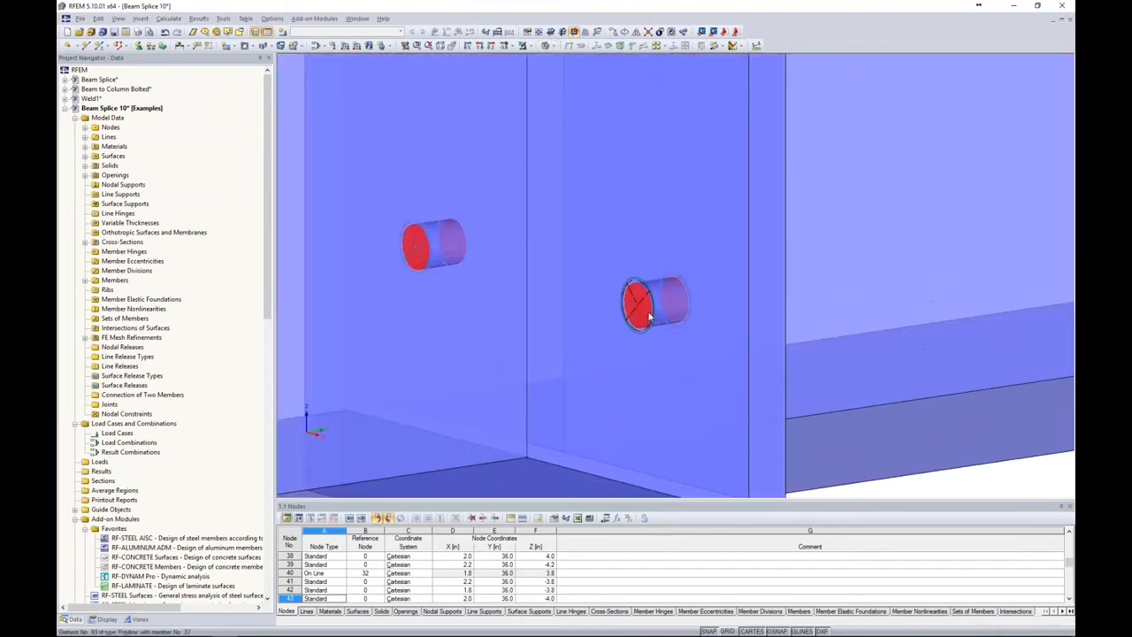
pyautogui.scroll(3, 638, 315)
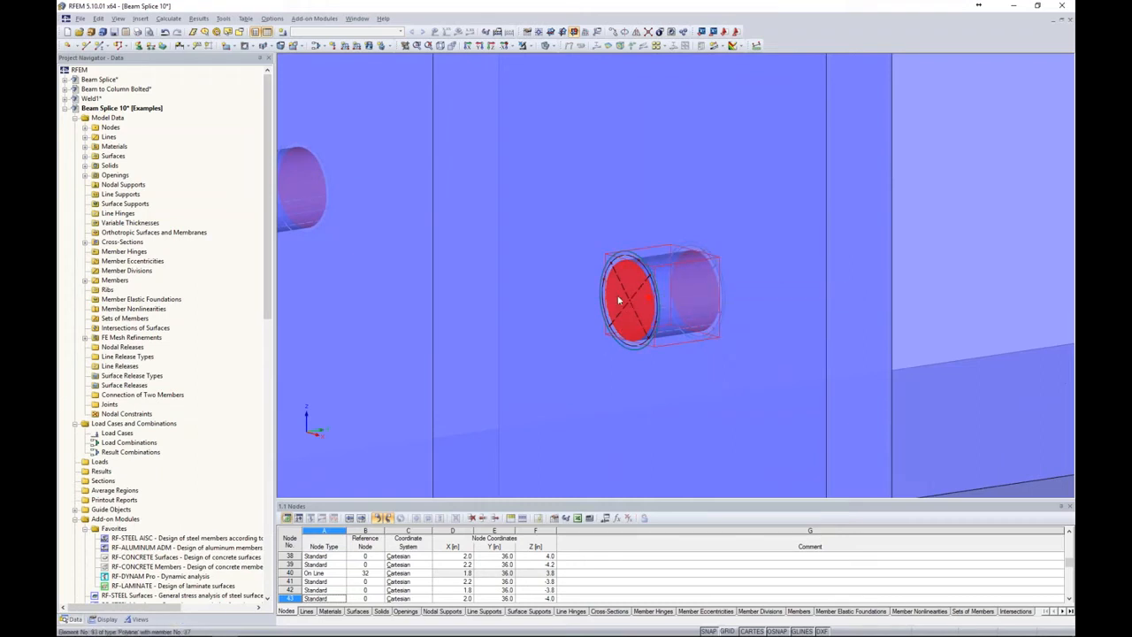
pyautogui.scroll(-5, 621, 306)
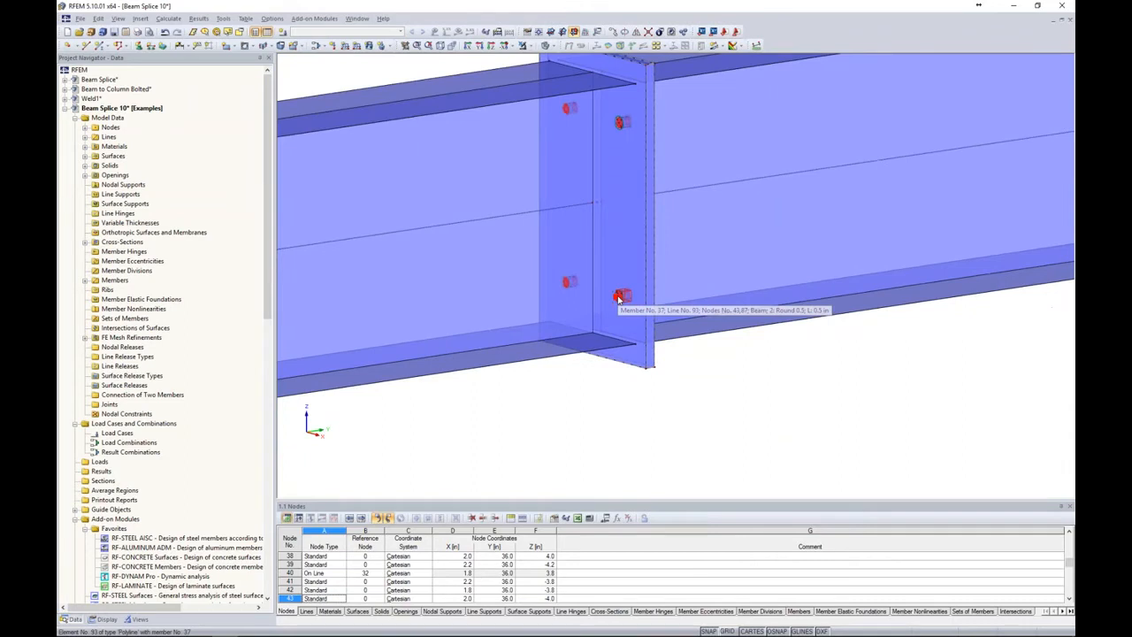
pyautogui.scroll(-3, 619, 298)
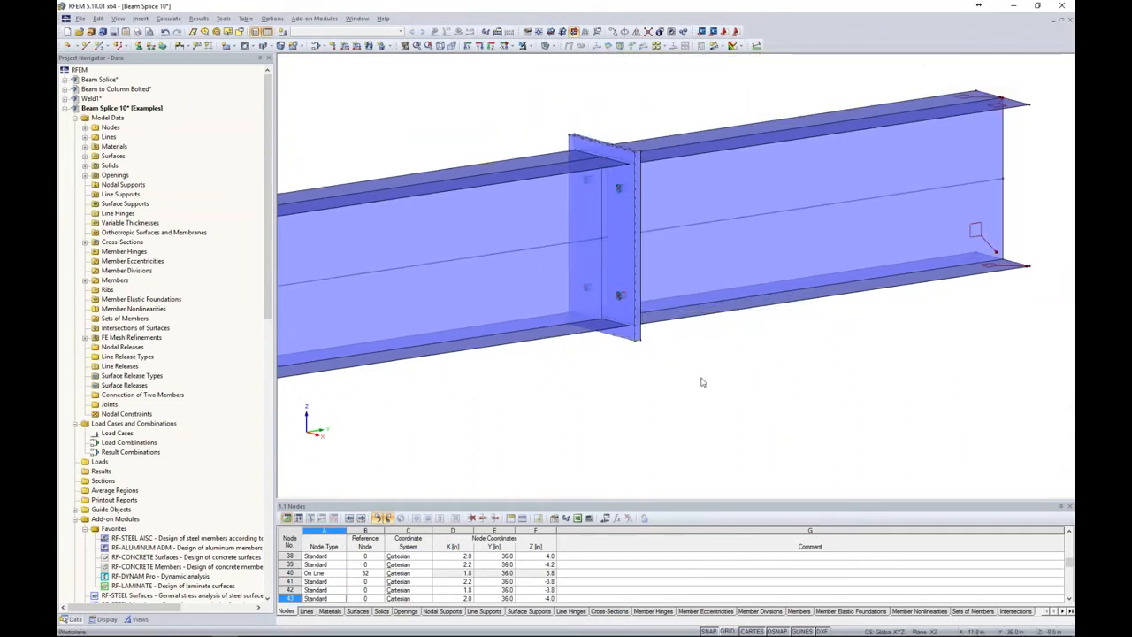
pyautogui.scroll(-1, 717, 357)
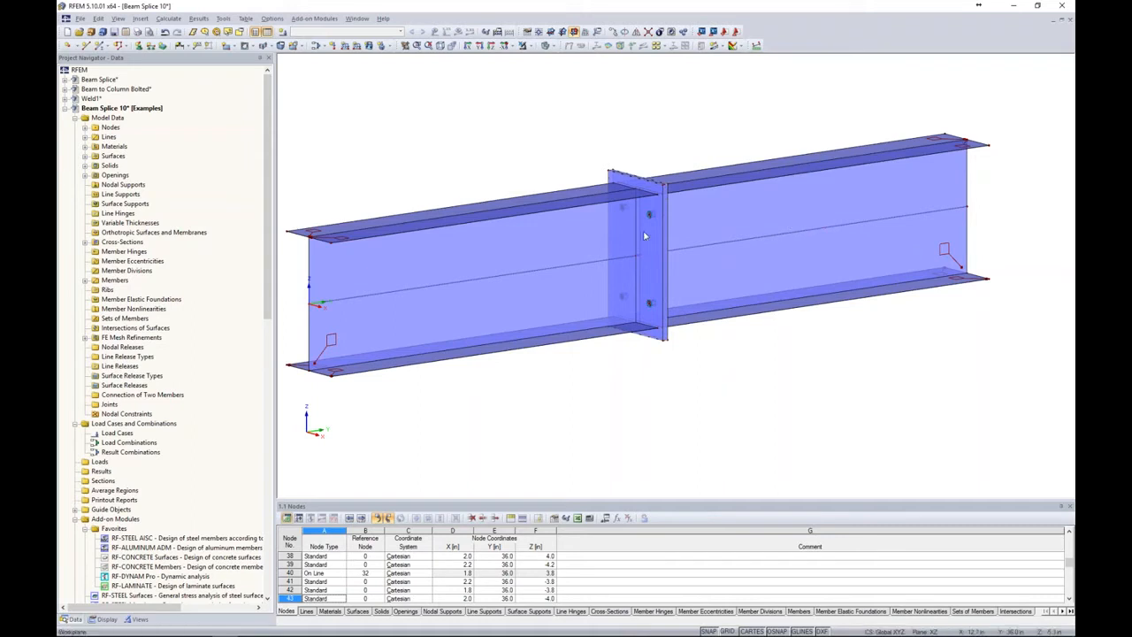
pyautogui.click(557, 60)
# - Edit the contact solid between the end plate faces and set its contact perpendicular to surfaces to Failure under tension
pyautogui.scroll(3, 637, 263)
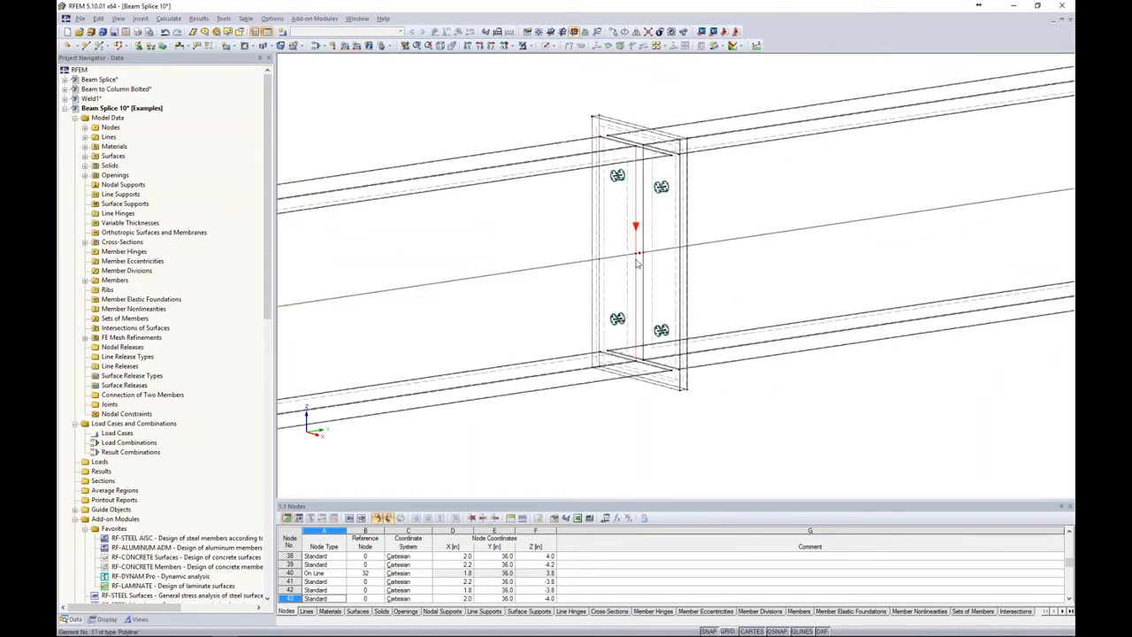
pyautogui.scroll(2, 637, 262)
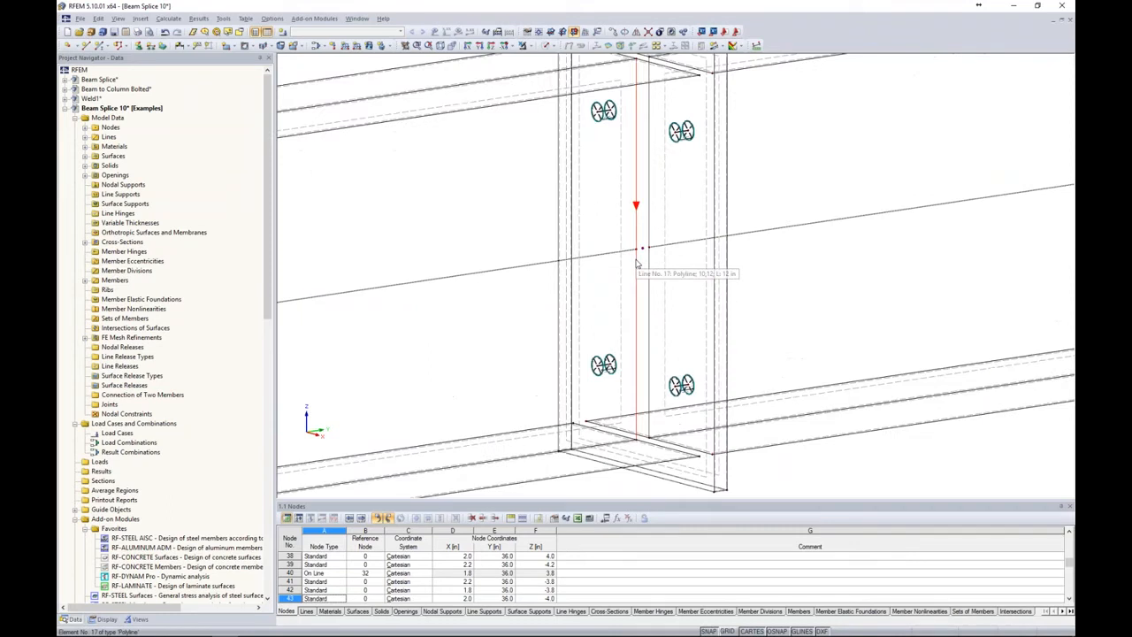
pyautogui.doubleClick(647, 253)
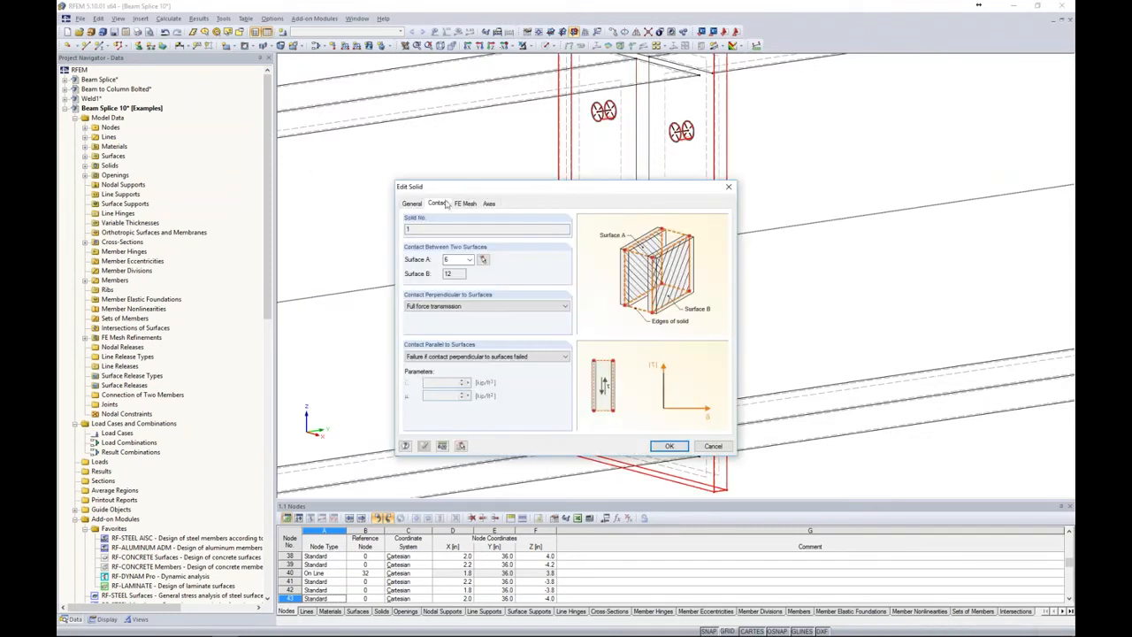
pyautogui.click(411, 204)
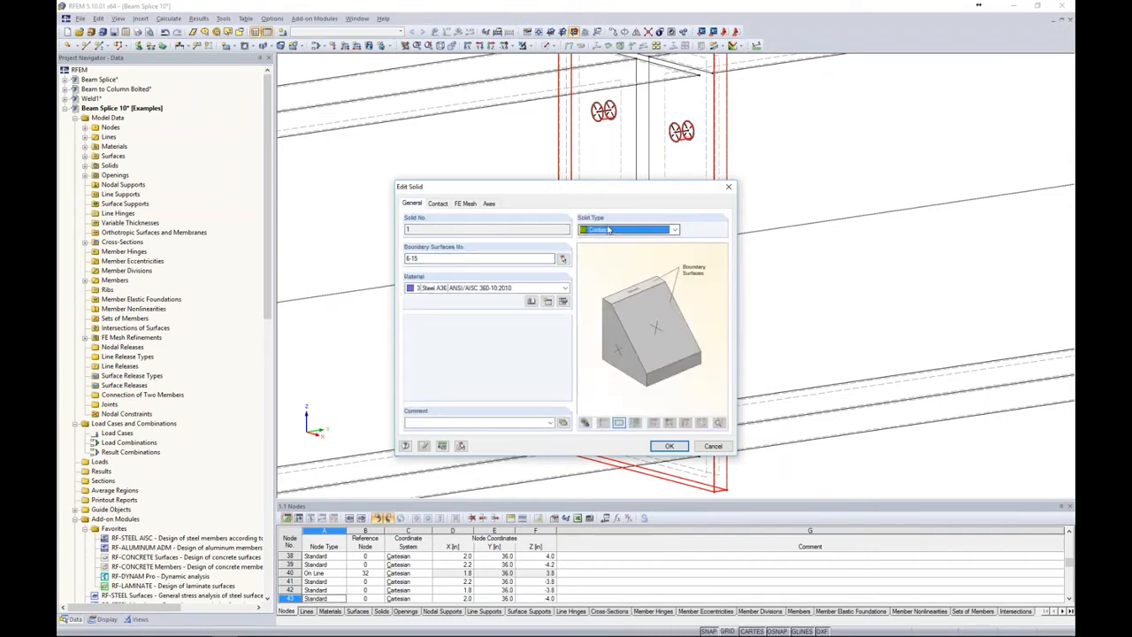
pyautogui.click(439, 204)
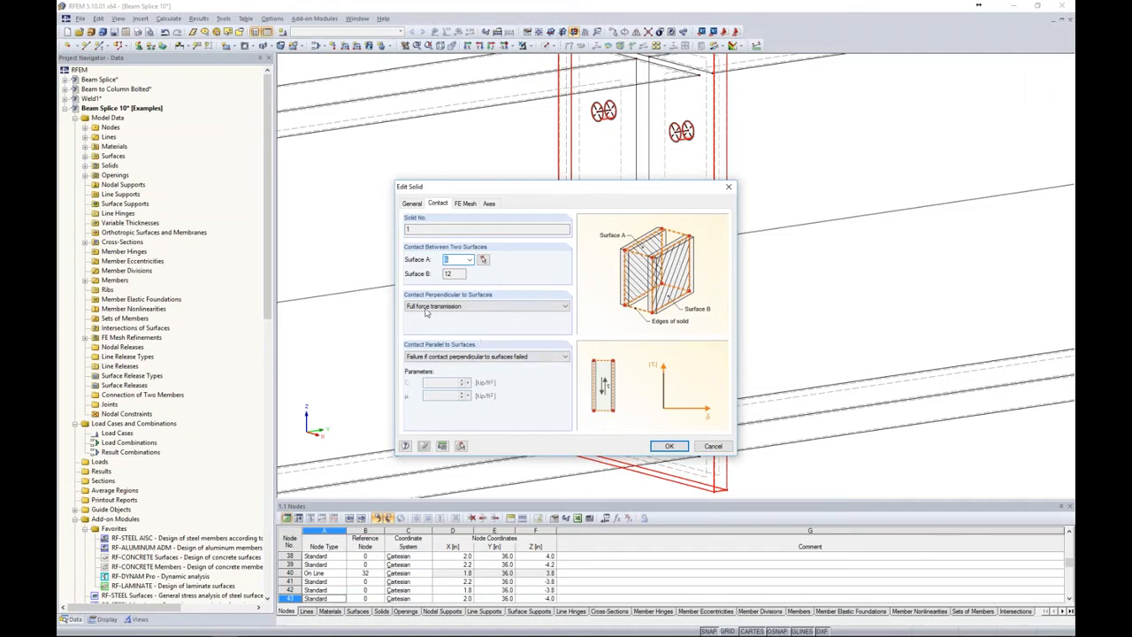
pyautogui.click(475, 307)
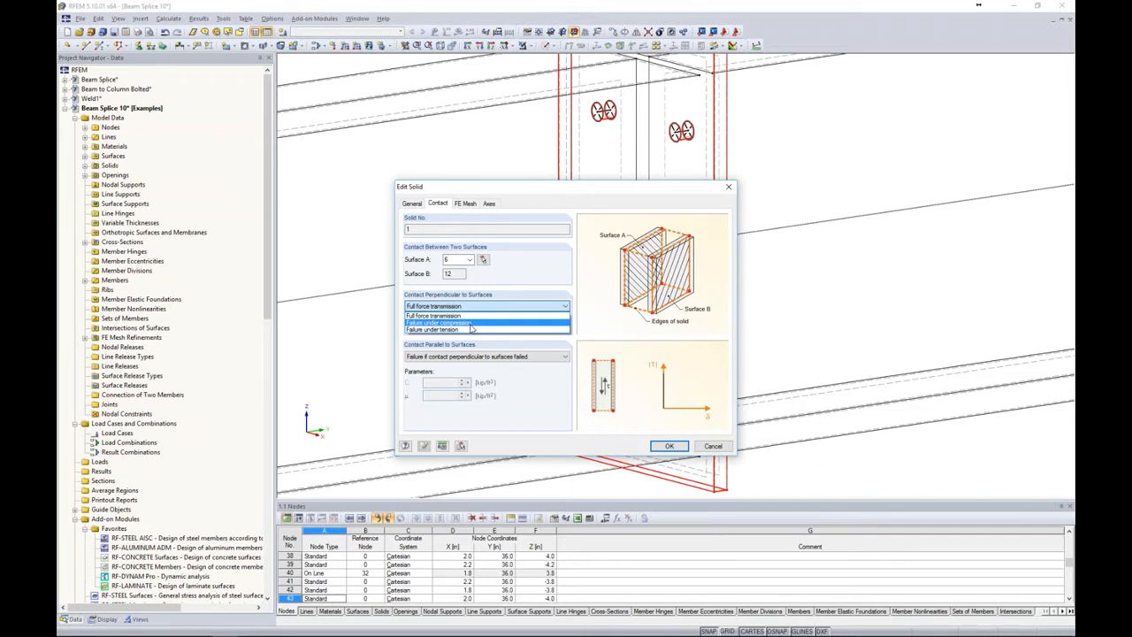
pyautogui.click(470, 329)
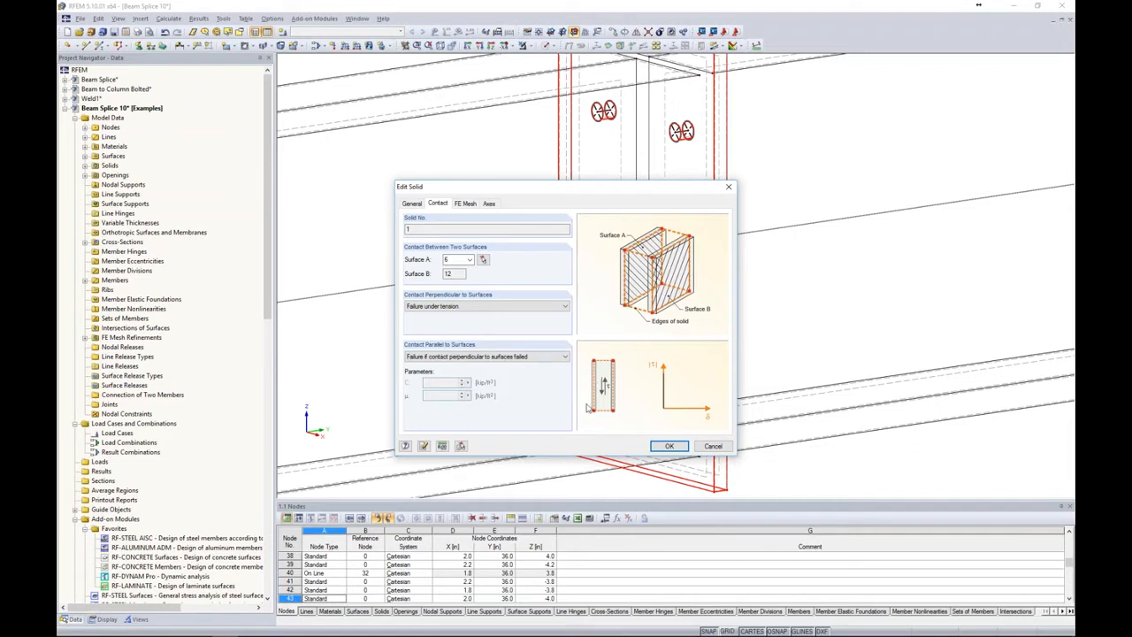
# - Switch to the PowerPoint slide show and read the Contact Solids slide on contact options parallel to surfaces
pyautogui.click(555, 358)
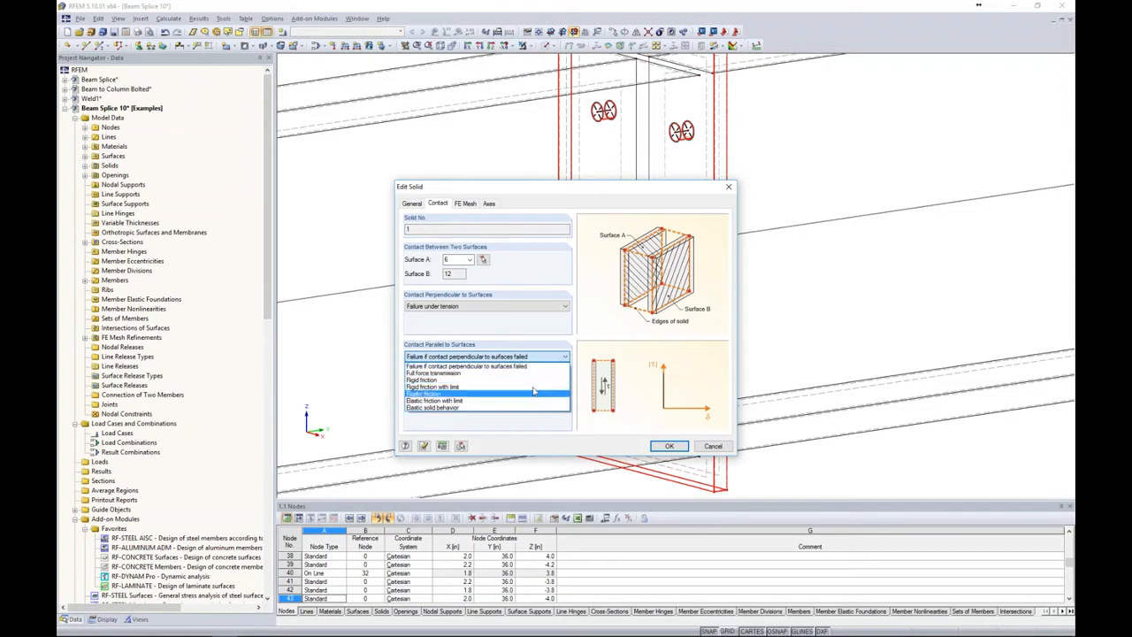
pyautogui.click(534, 388)
pyautogui.press('super+Tab')
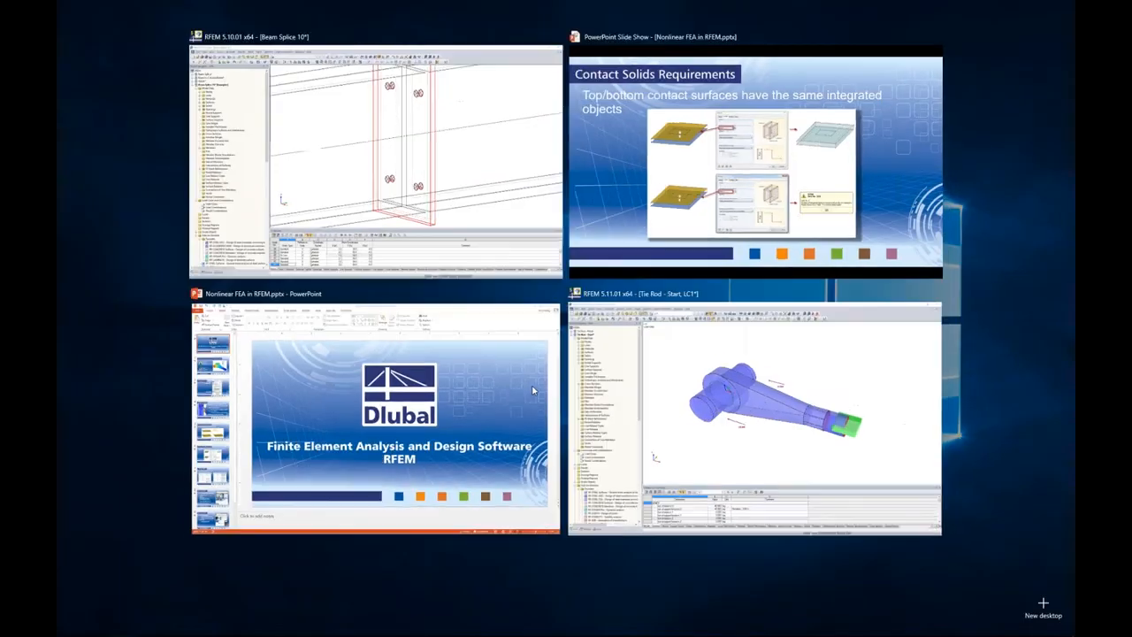
pyautogui.click(683, 201)
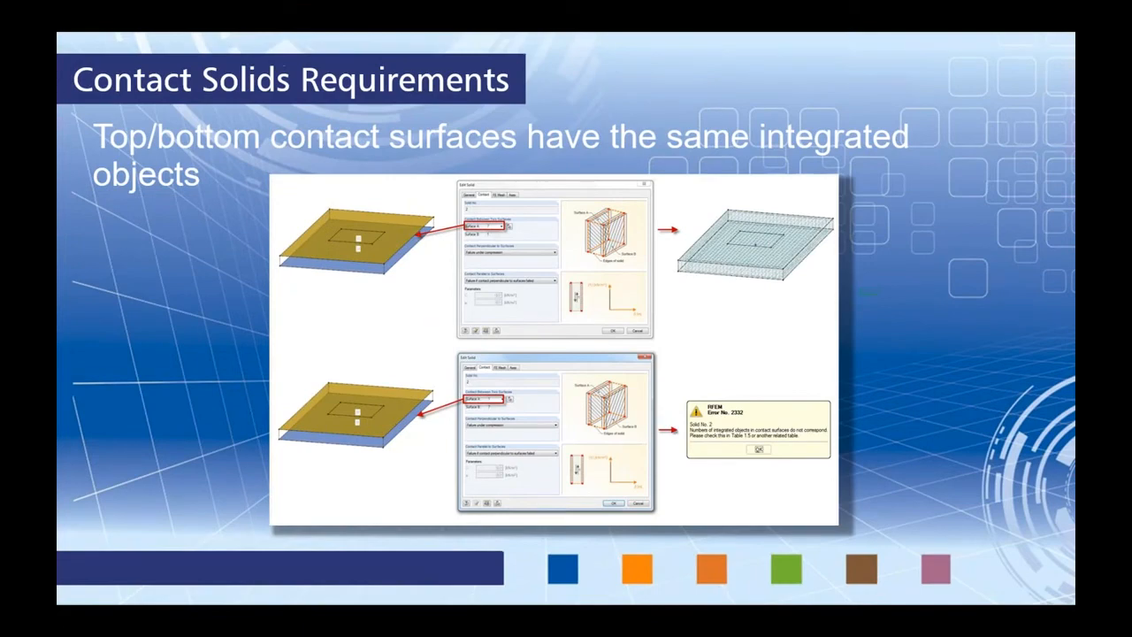
pyautogui.press('Right')
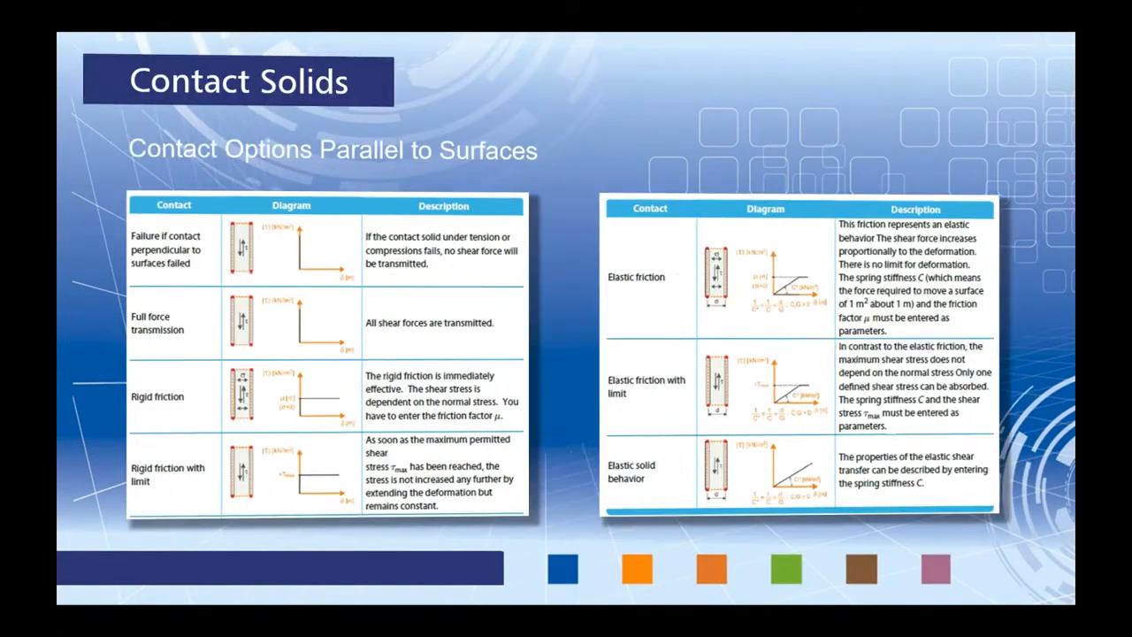
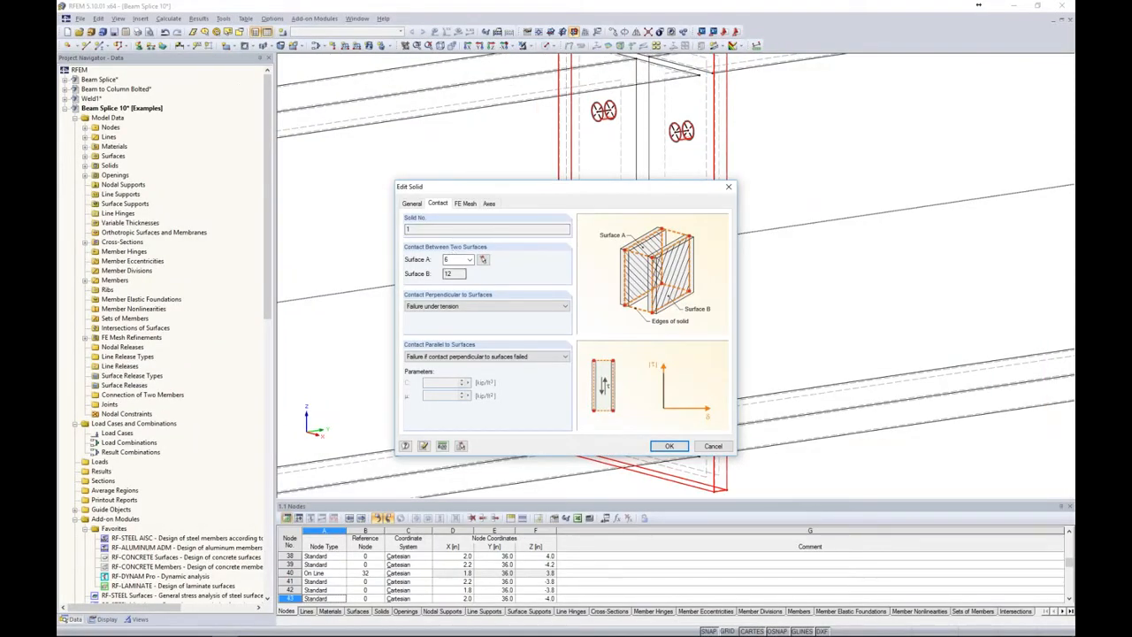
# - Set the contact solid's contact parallel to surfaces to Rigid friction with a coefficient μ of 0.5, and clear the selection
pyautogui.click(445, 357)
pyautogui.click(436, 383)
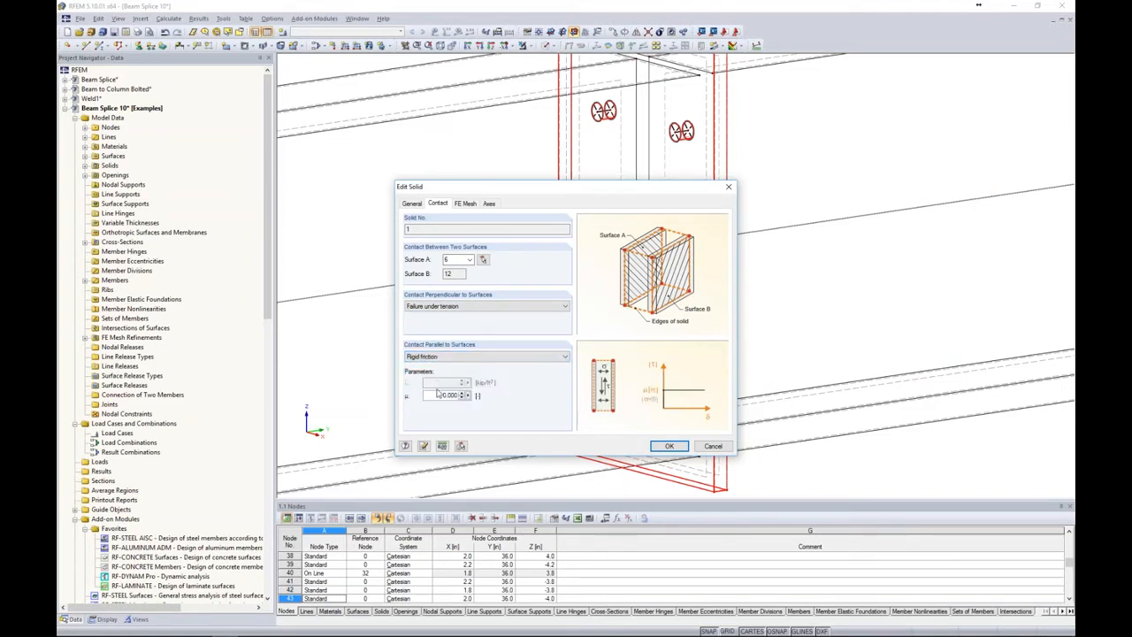
pyautogui.doubleClick(438, 396)
pyautogui.write('0.5')
pyautogui.click(670, 446)
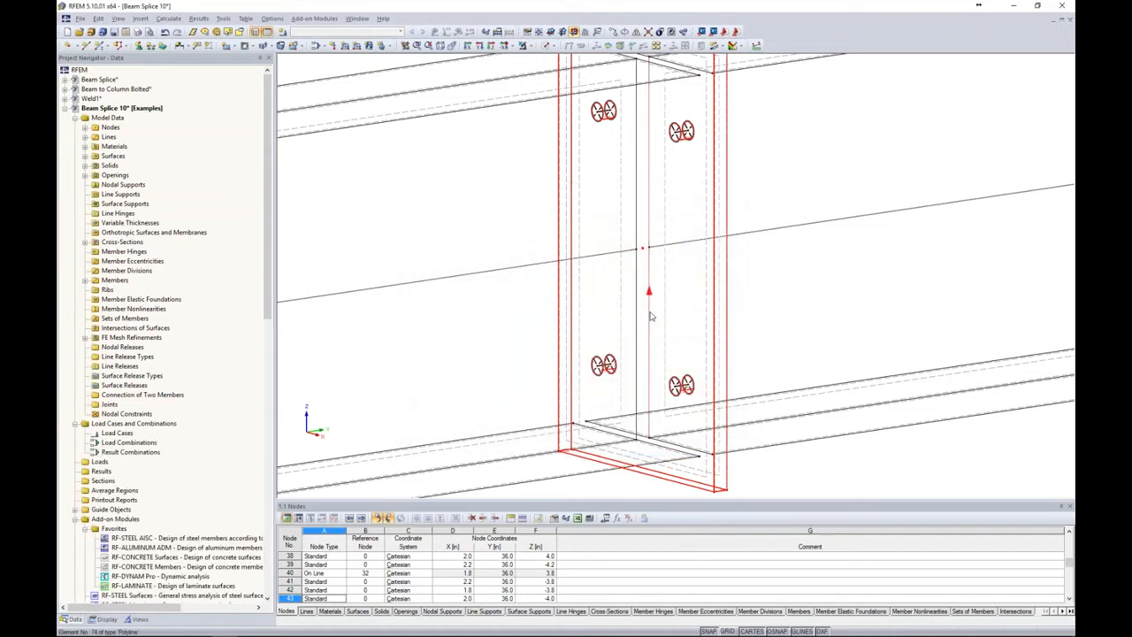
pyautogui.scroll(-2, 646, 310)
pyautogui.scroll(-1, 647, 310)
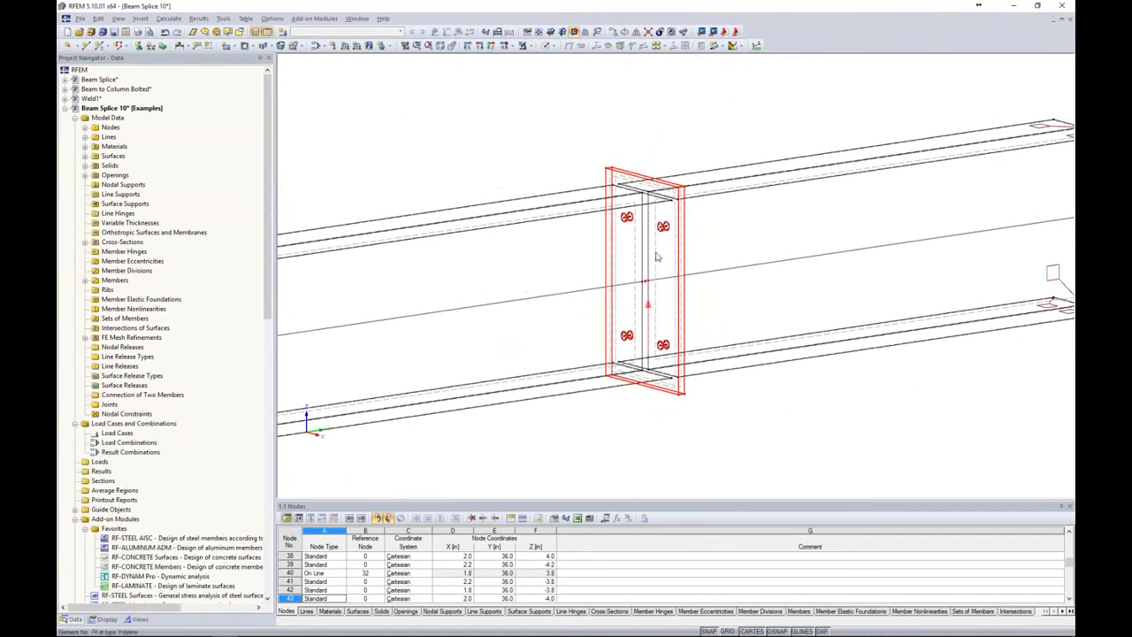
pyautogui.click(658, 157)
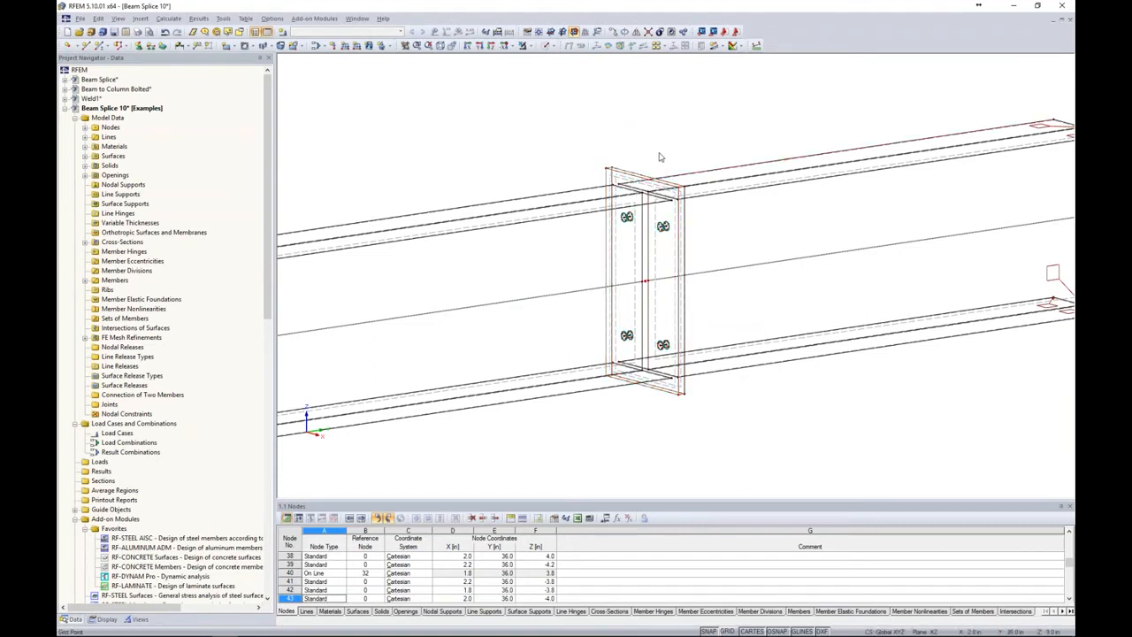
# - Start a new line support and review the nonlinearity options for its X-direction support without defining a new support type
pyautogui.scroll(-2, 658, 156)
pyautogui.moveTo(737, 375); pyautogui.dragTo(678, 364, button='middle')
pyautogui.scroll(-2, 705, 373)
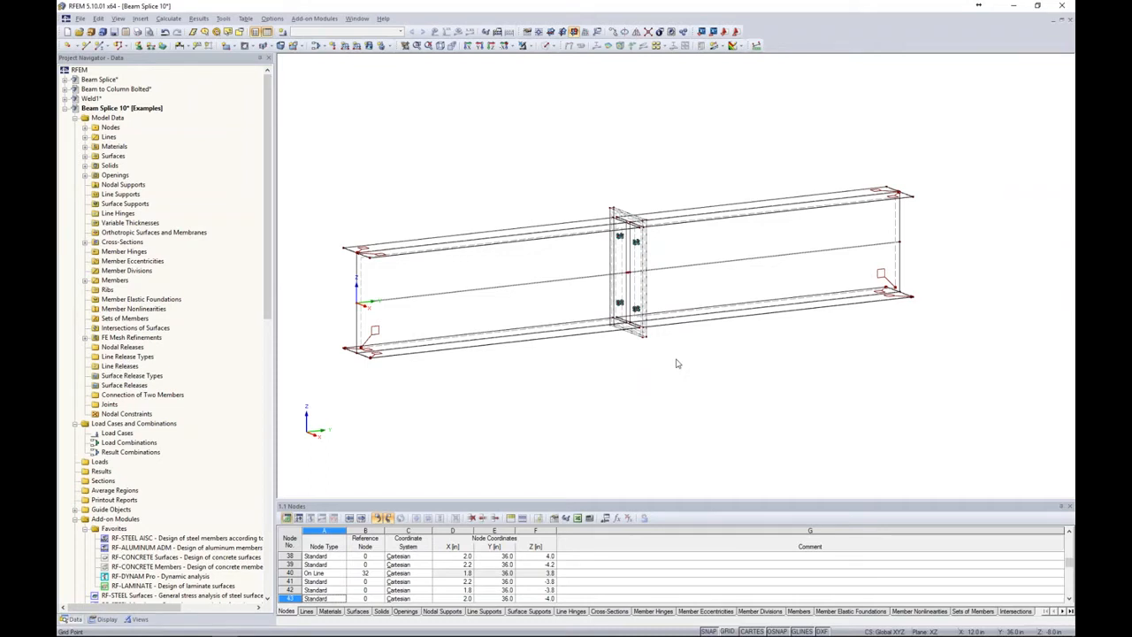
pyautogui.click(152, 48)
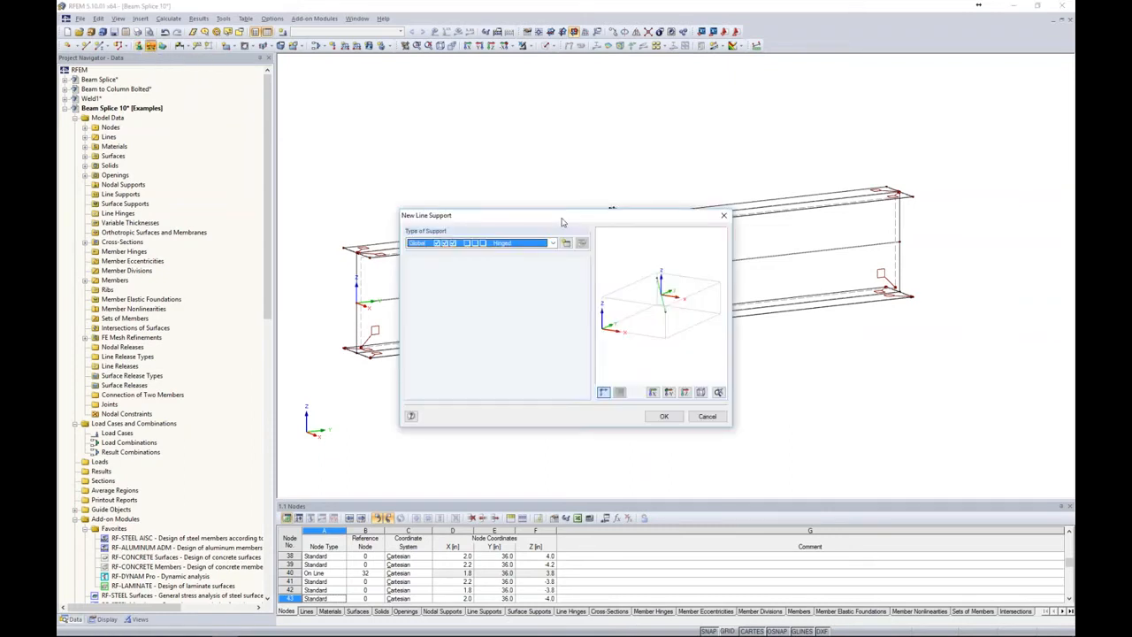
pyautogui.click(567, 244)
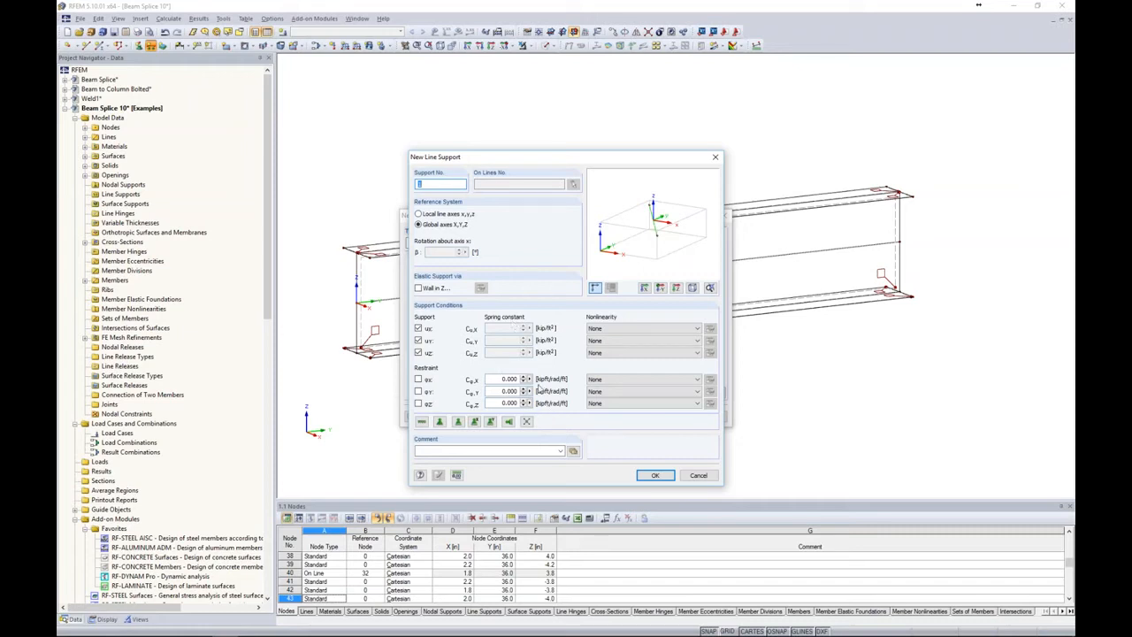
pyautogui.click(607, 330)
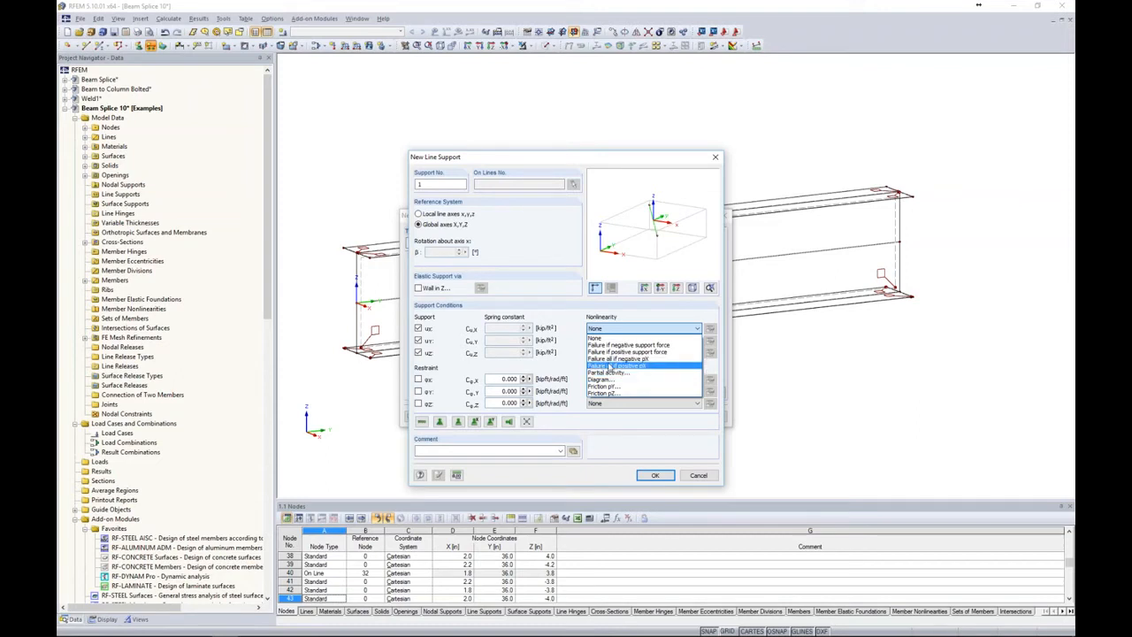
pyautogui.click(588, 338)
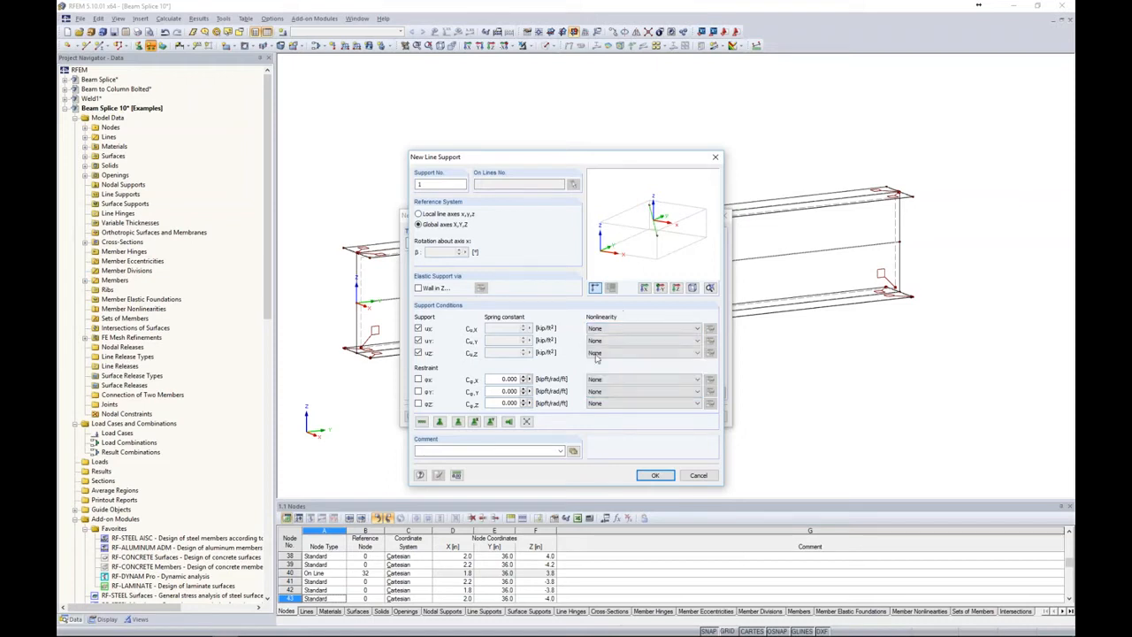
pyautogui.click(697, 476)
# - Apply the hinged global line support to the web and flange end lines at both outer ends of the spliced beam
pyautogui.click(669, 417)
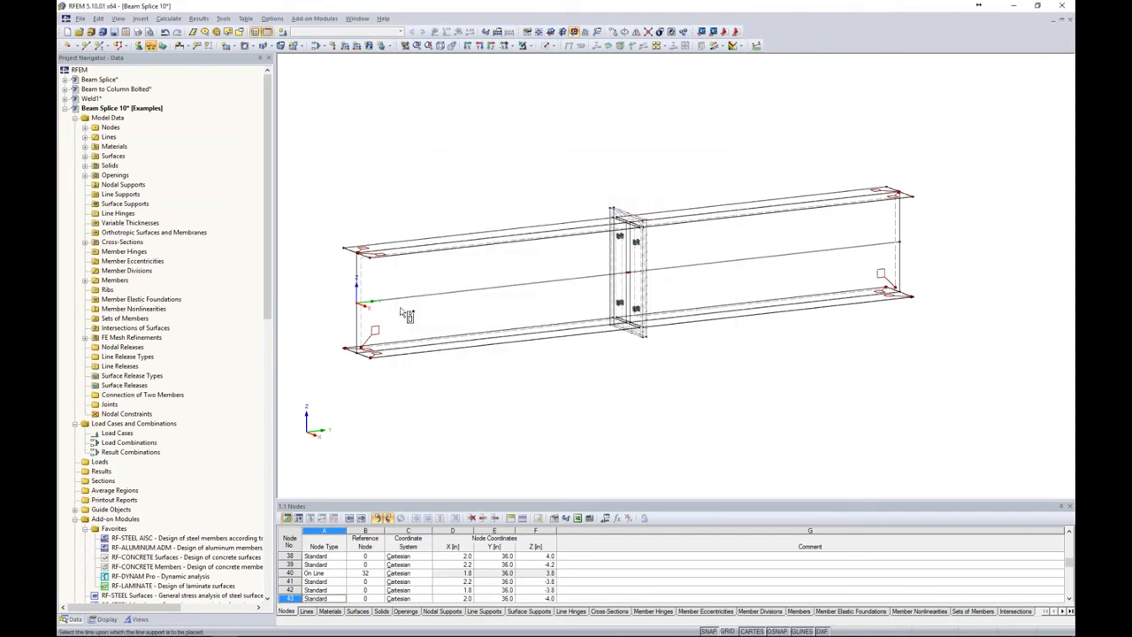
pyautogui.moveTo(324, 206); pyautogui.dragTo(408, 377)
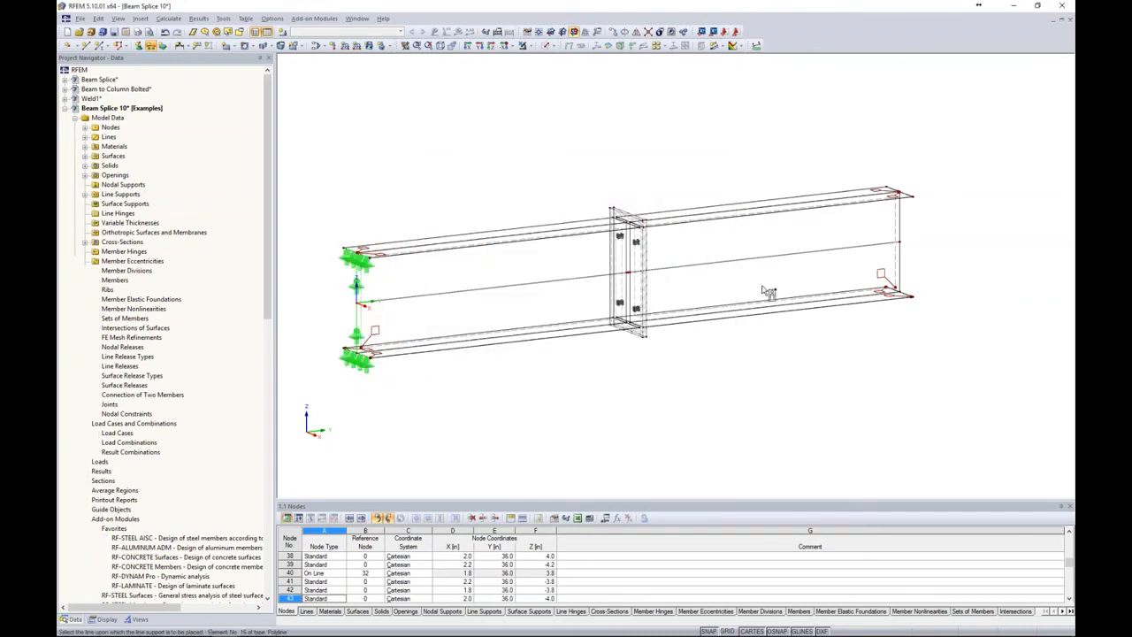
pyautogui.moveTo(853, 133); pyautogui.dragTo(950, 342)
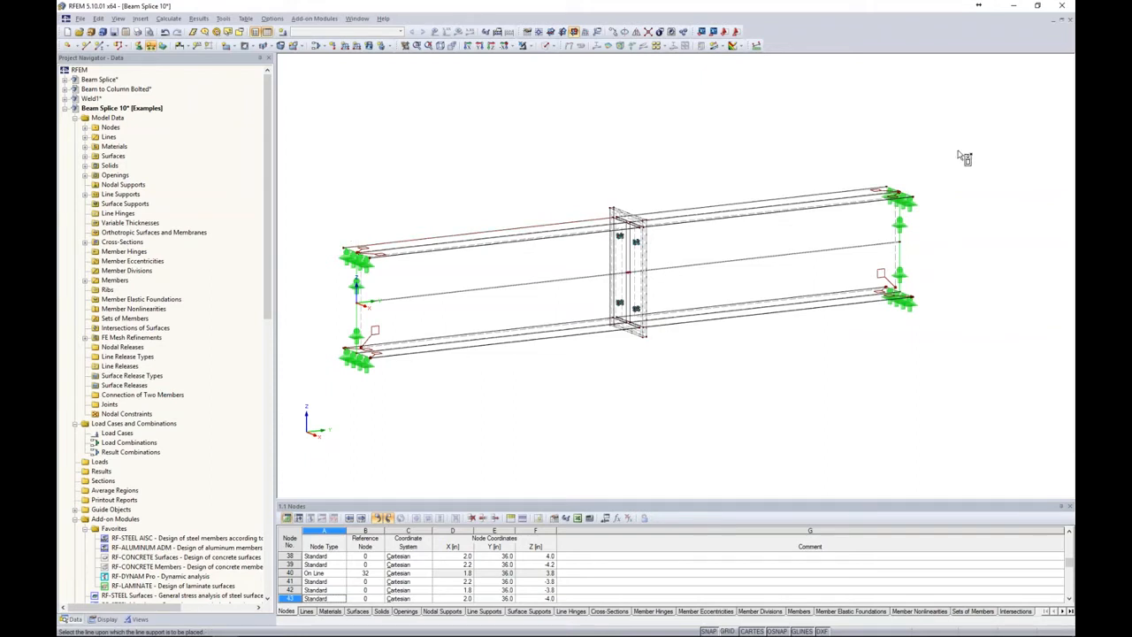
pyautogui.press('Escape')
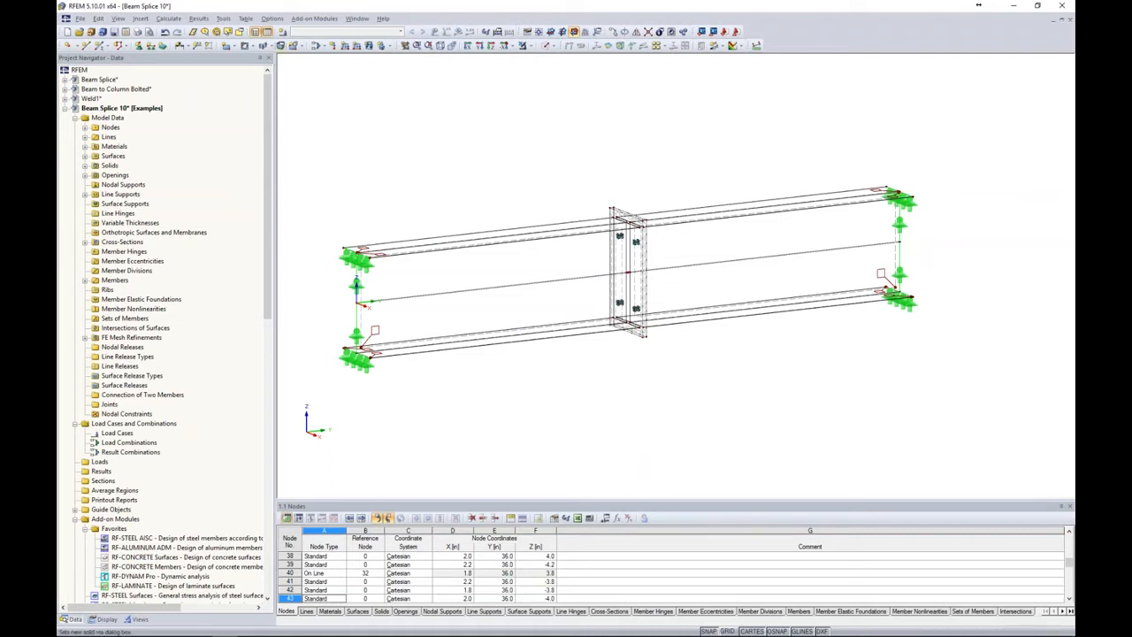
# - Create load case LC1 with the description Dead
pyautogui.click(282, 33)
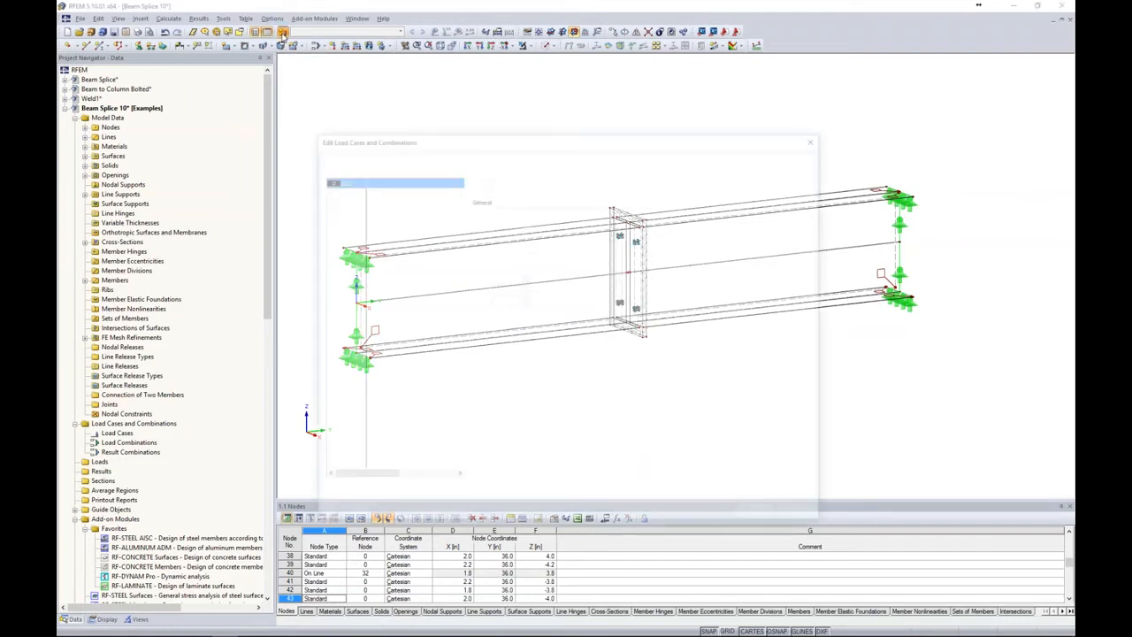
pyautogui.write('Dea')
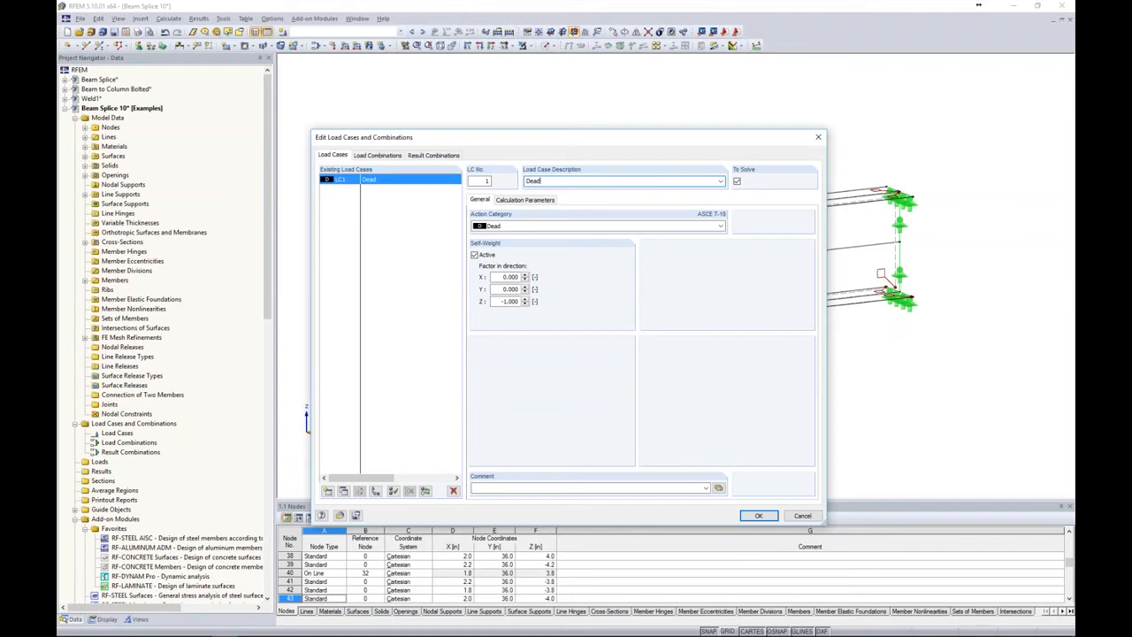
pyautogui.write('d')
pyautogui.click(758, 516)
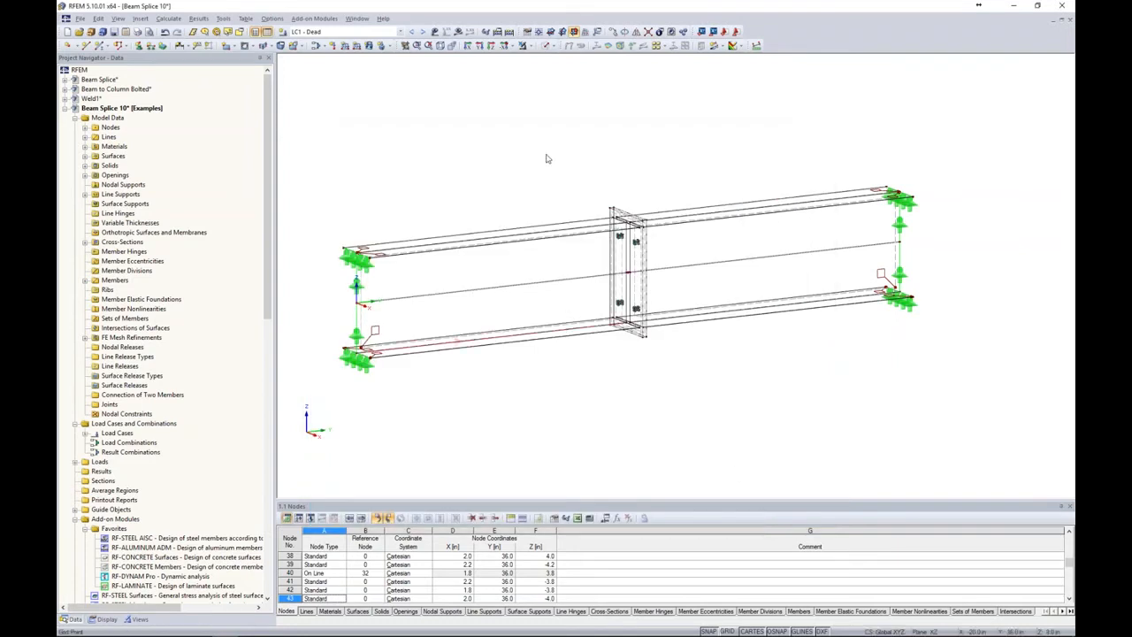
# - Place a uniform line load of -50 kip/ft in global ZL on the top web line of the first beam
pyautogui.keyDown('ctrl'); pyautogui.moveTo(536, 153); pyautogui.dragTo(529, 182, button='middle'); pyautogui.keyUp('ctrl')
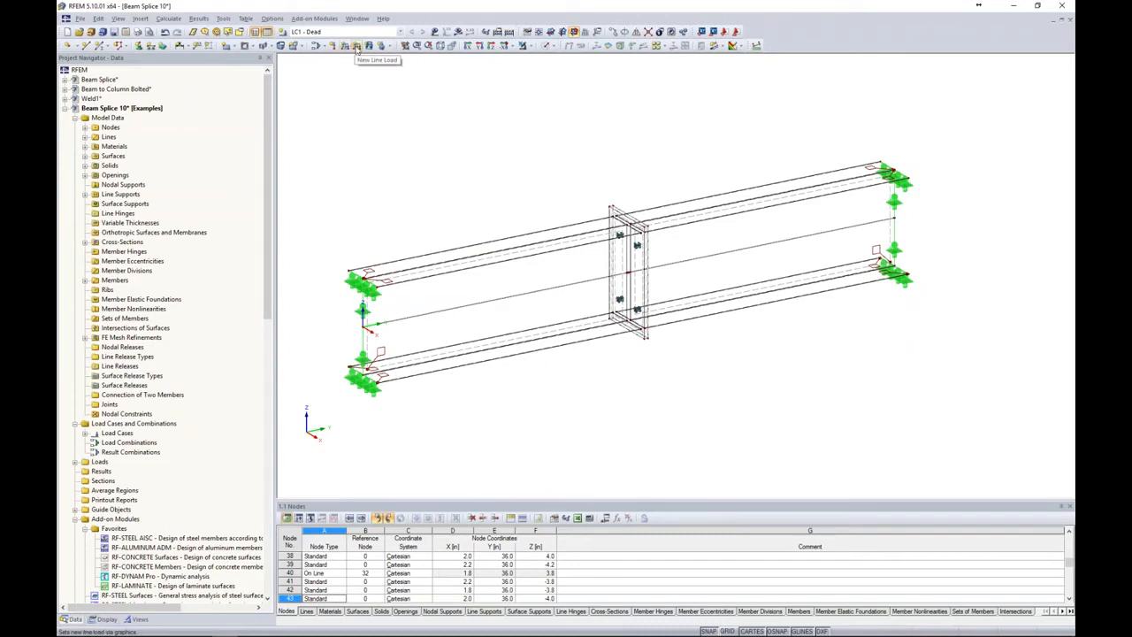
pyautogui.click(356, 47)
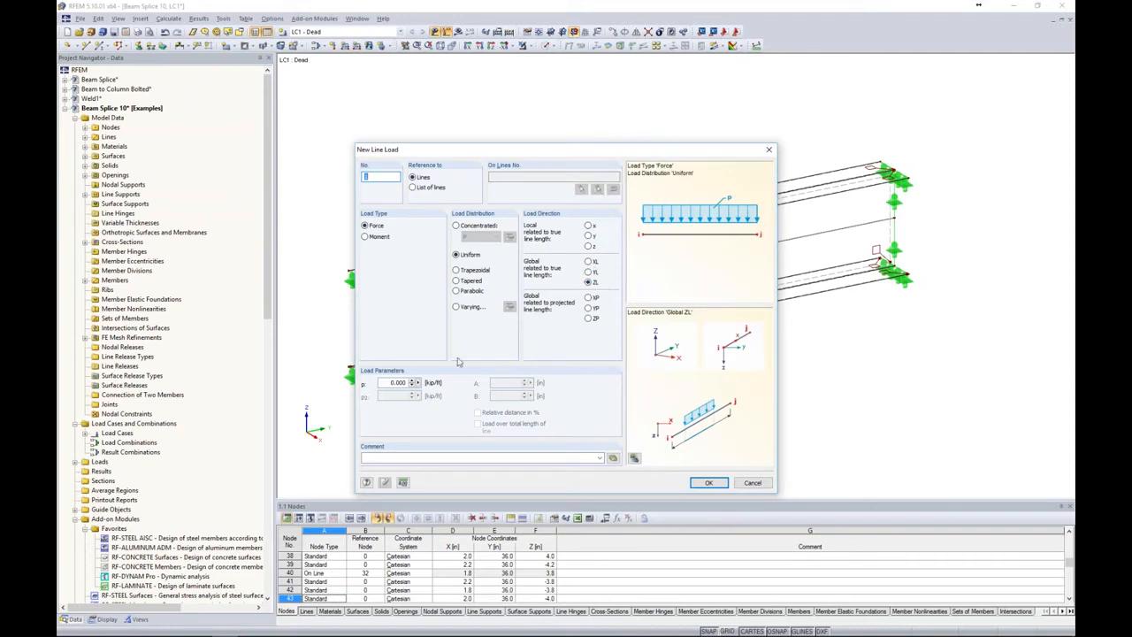
pyautogui.moveTo(387, 384); pyautogui.dragTo(427, 383)
pyautogui.write('-50')
pyautogui.click(709, 482)
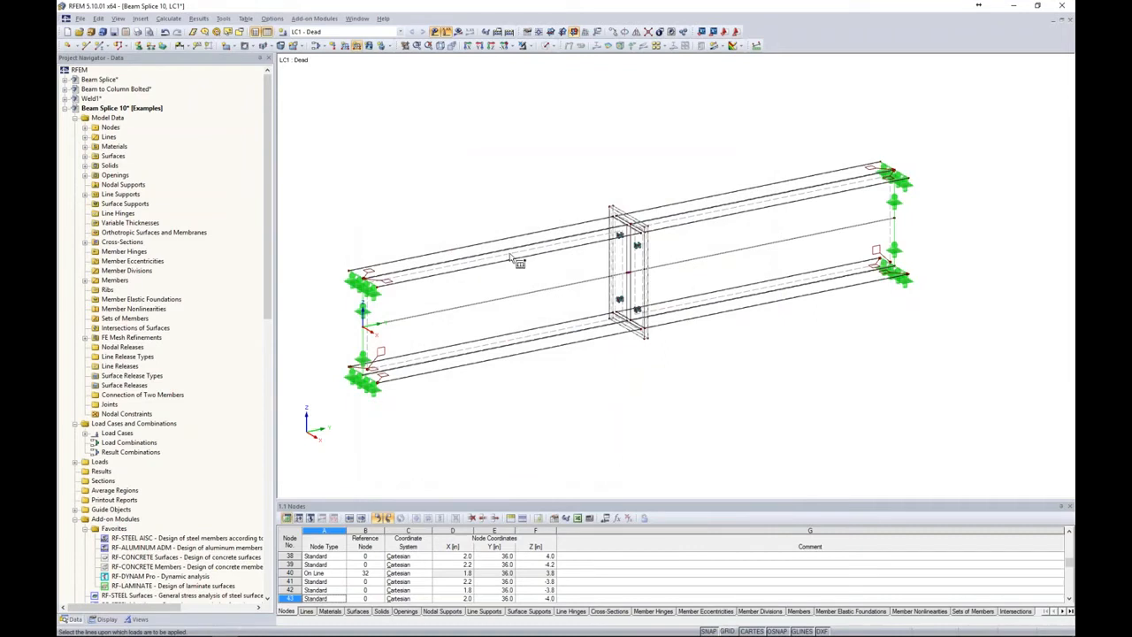
pyautogui.click(508, 241)
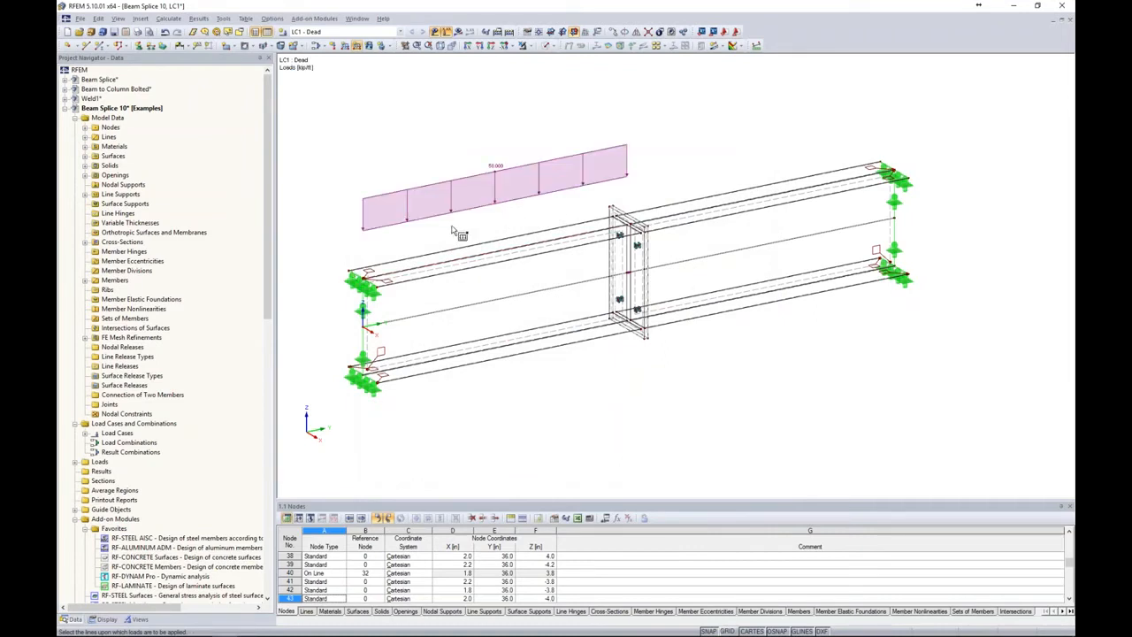
pyautogui.rightClick(519, 98)
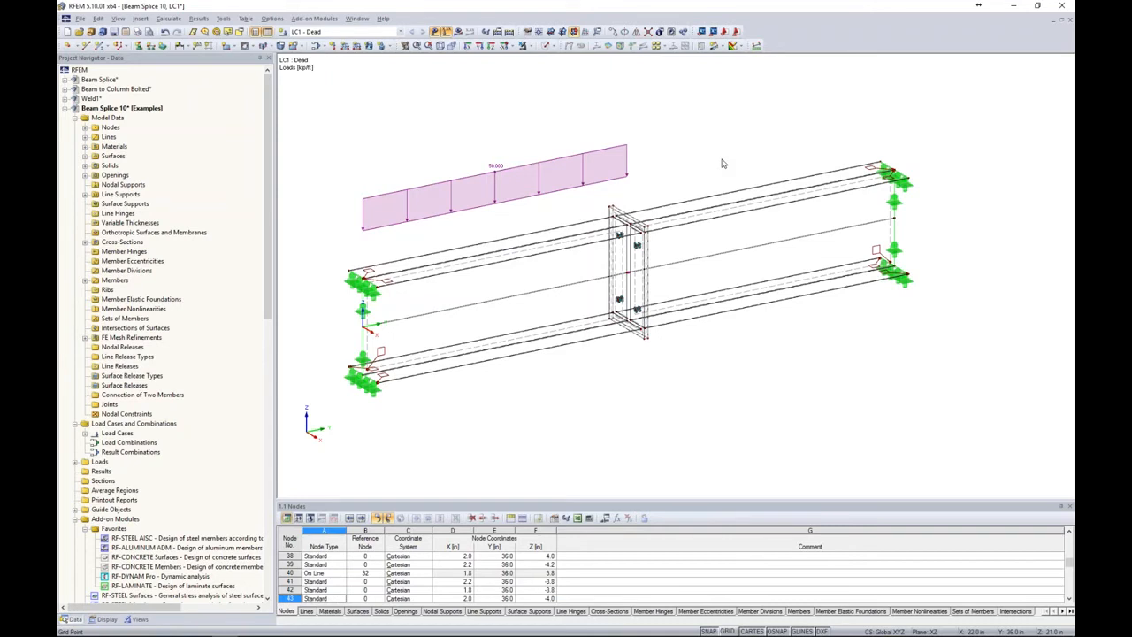
# - Review the global FE mesh settings, including the target length of finite elements, and keep them
pyautogui.click(167, 20)
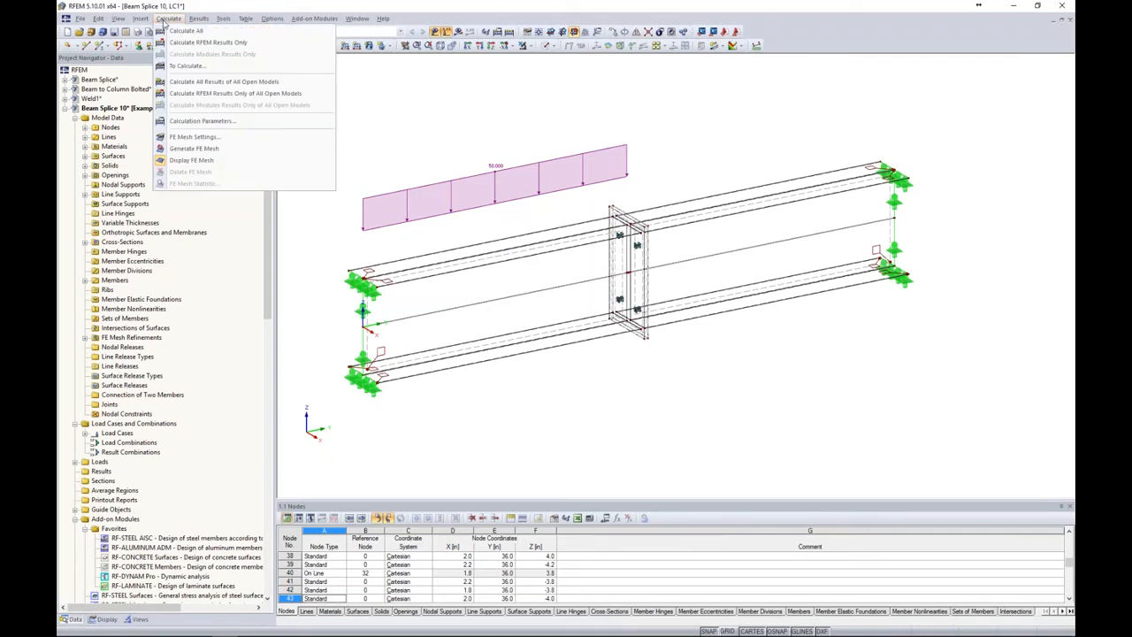
pyautogui.click(190, 138)
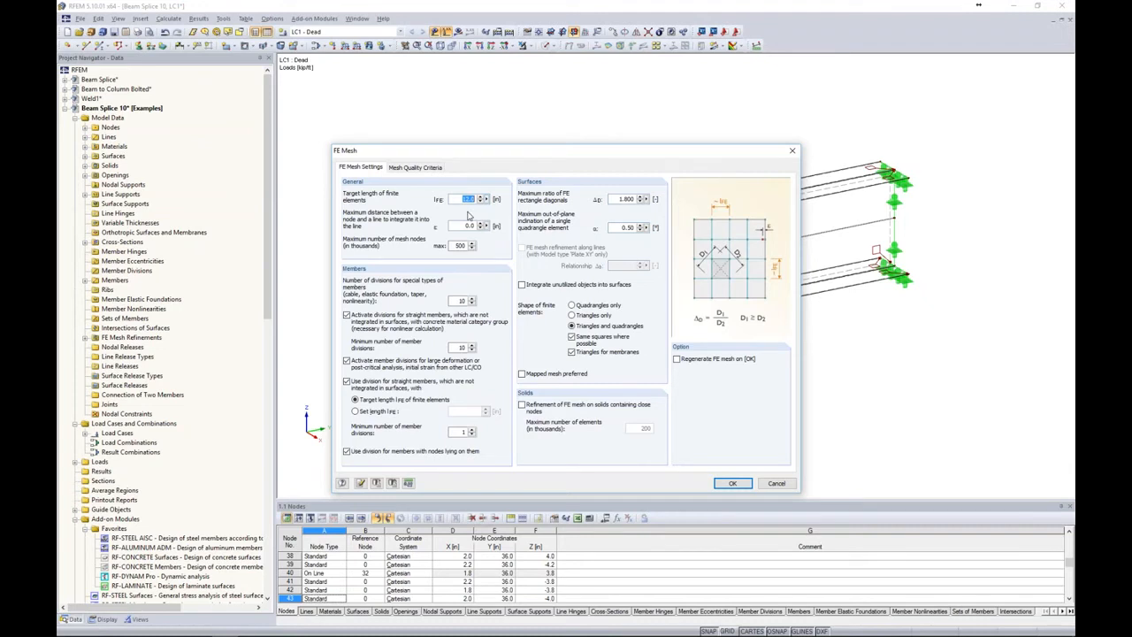
pyautogui.moveTo(410, 148); pyautogui.dragTo(564, 100)
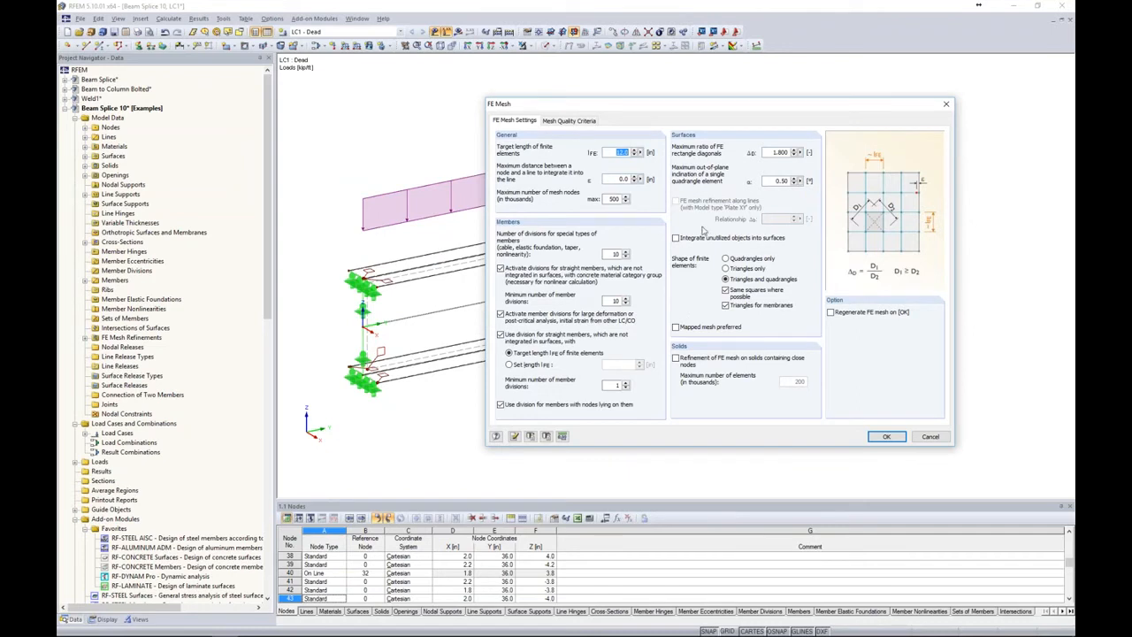
pyautogui.click(886, 436)
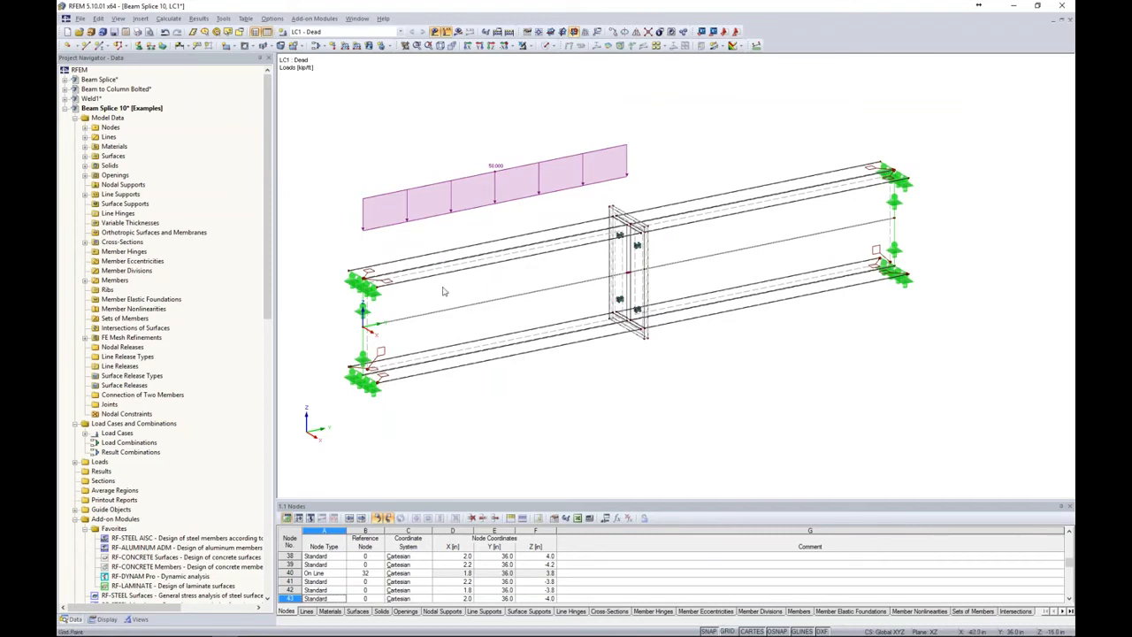
# - Check the target FE length of the surface mesh refinement on the first beam's top flange
pyautogui.scroll(4, 444, 291)
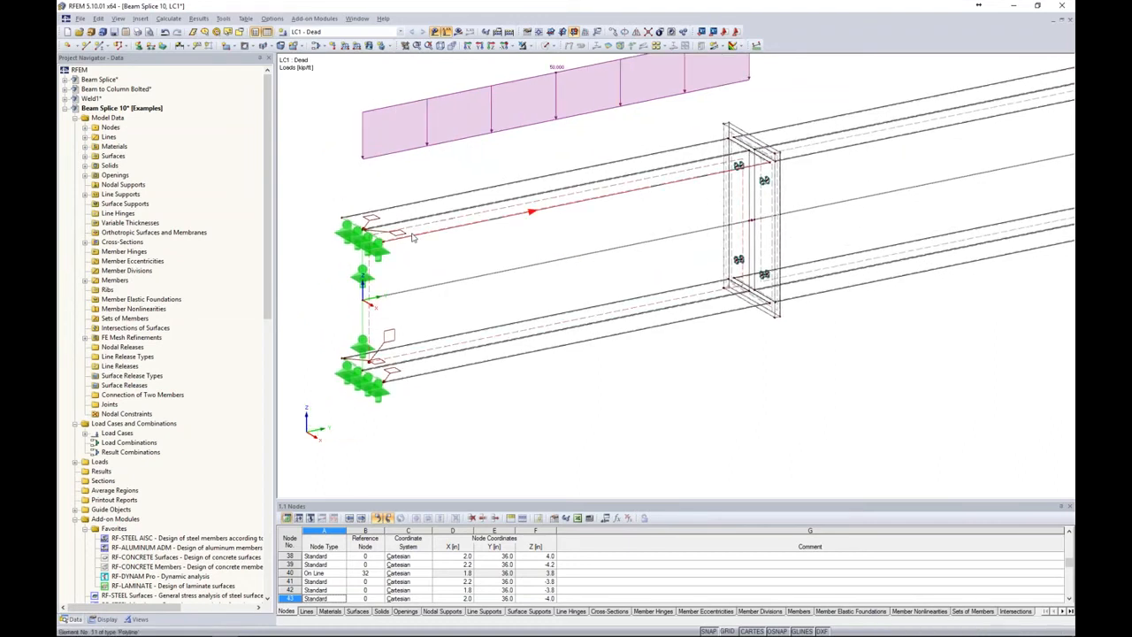
pyautogui.scroll(2, 381, 223)
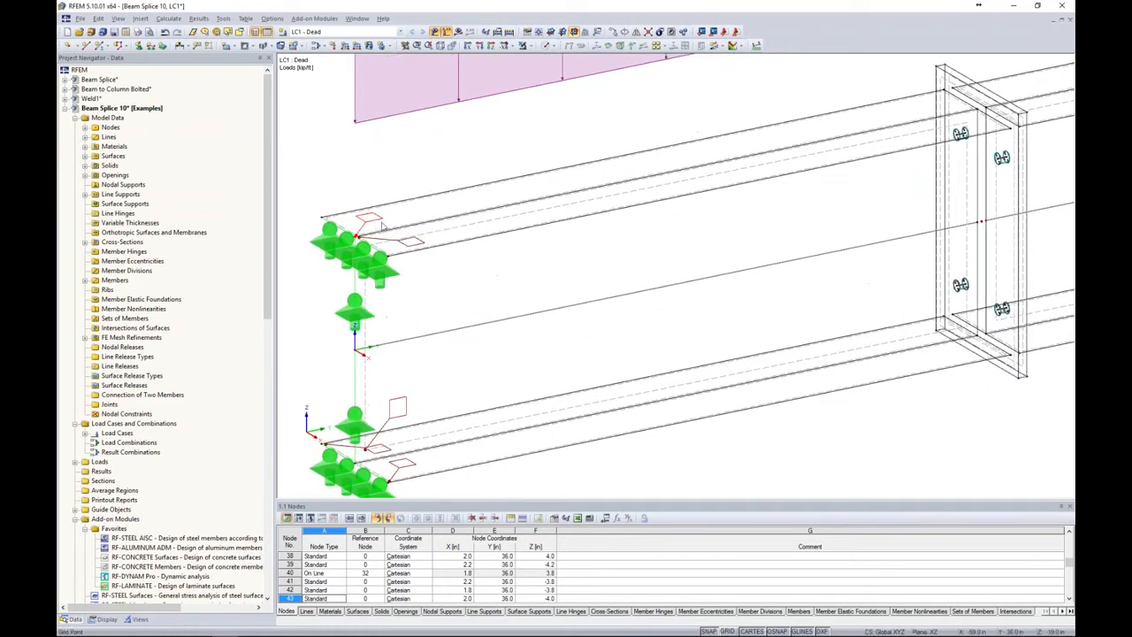
pyautogui.doubleClick(378, 225)
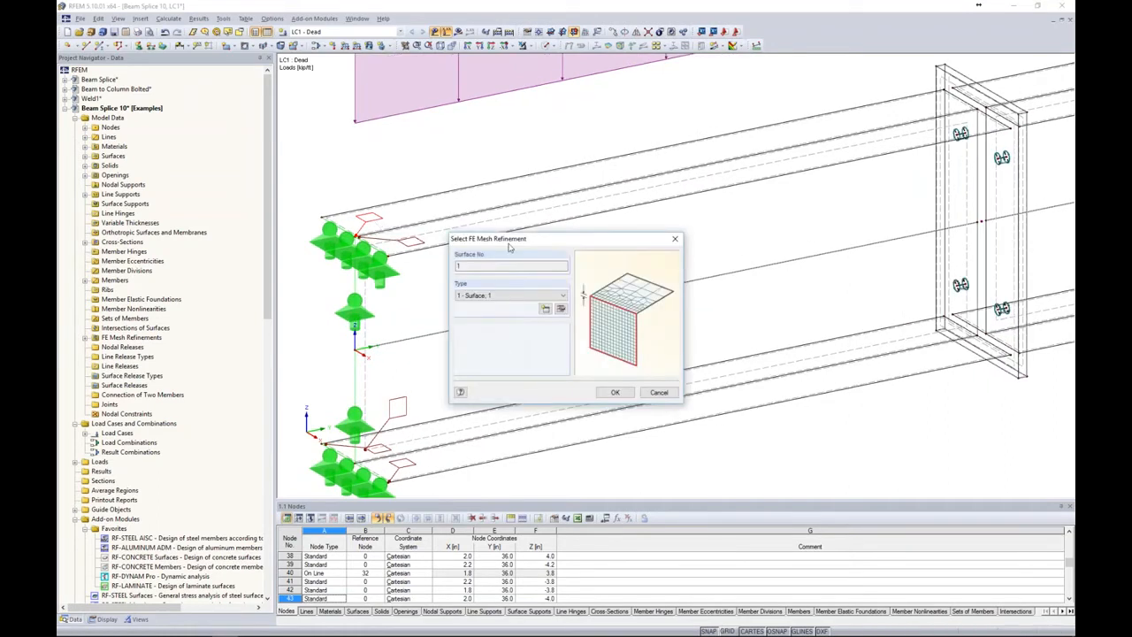
pyautogui.click(562, 310)
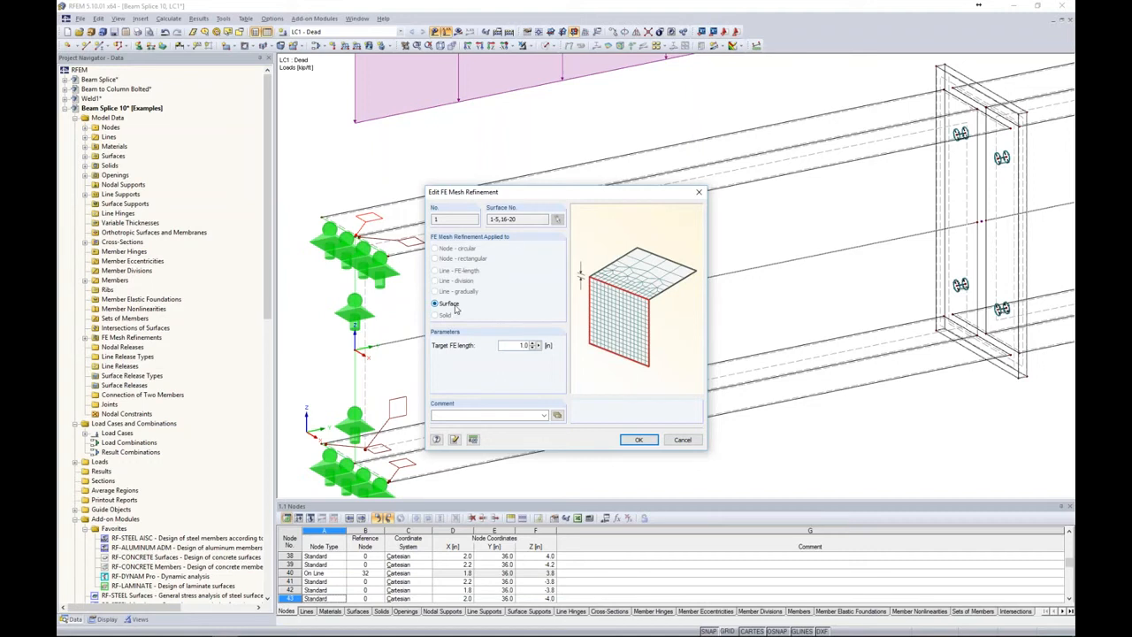
pyautogui.doubleClick(525, 345)
pyautogui.click(682, 437)
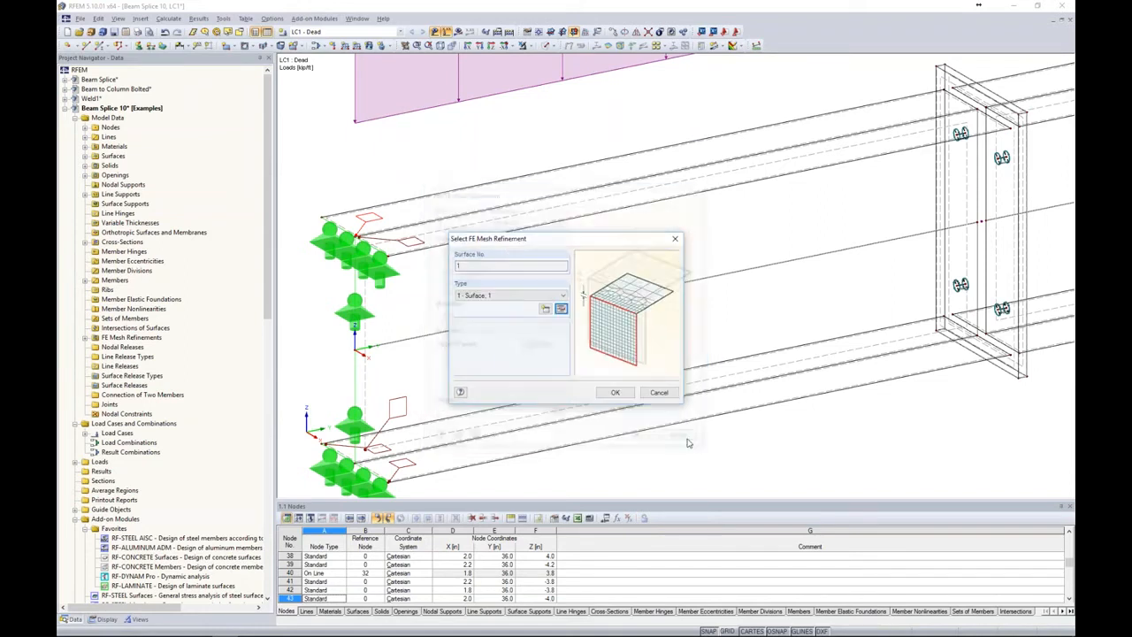
# - Generate the FE mesh and inspect it on the beams, the end plates and around the bolt holes
pyautogui.click(168, 18)
pyautogui.click(191, 150)
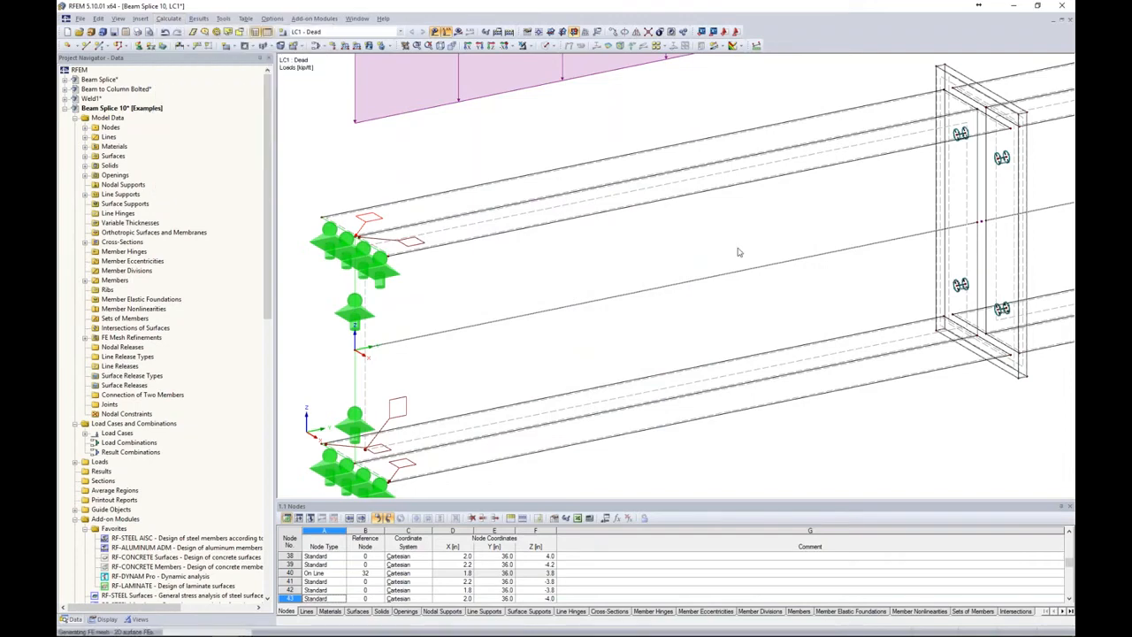
pyautogui.scroll(-3, 525, 238)
pyautogui.moveTo(884, 230); pyautogui.dragTo(767, 245, button='middle')
pyautogui.scroll(5, 630, 286)
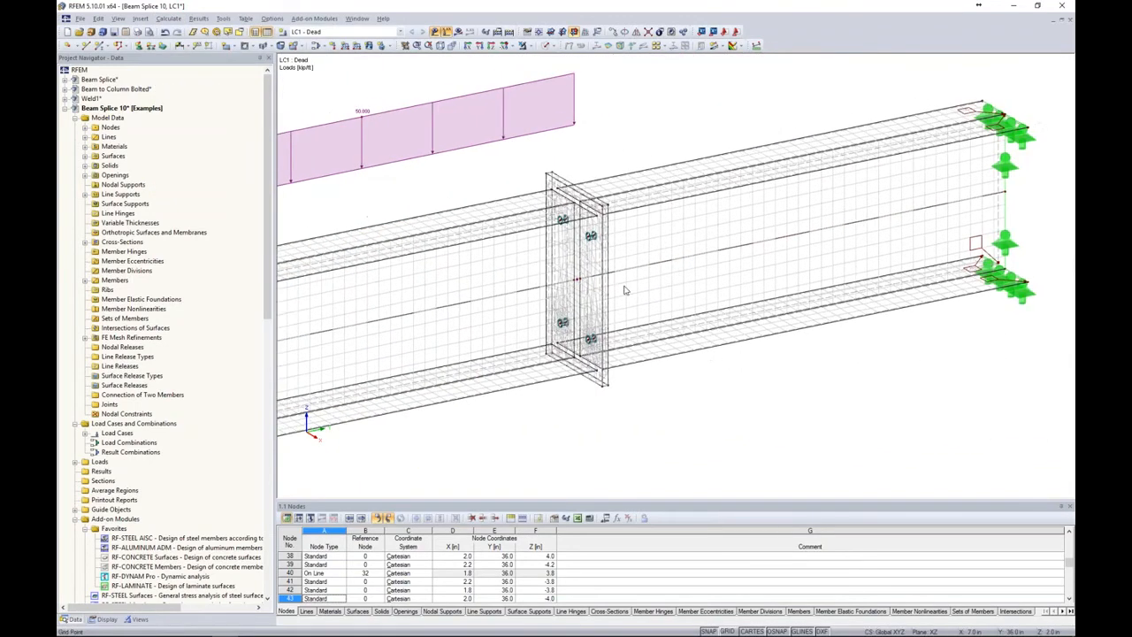
pyautogui.scroll(4, 654, 284)
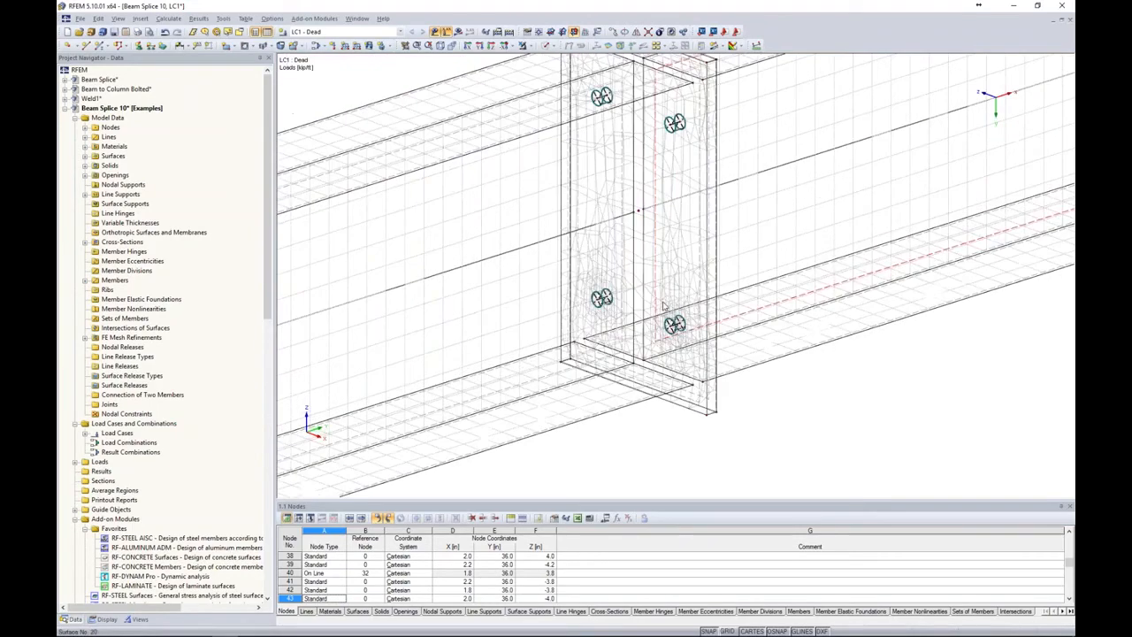
pyautogui.scroll(-6, 672, 322)
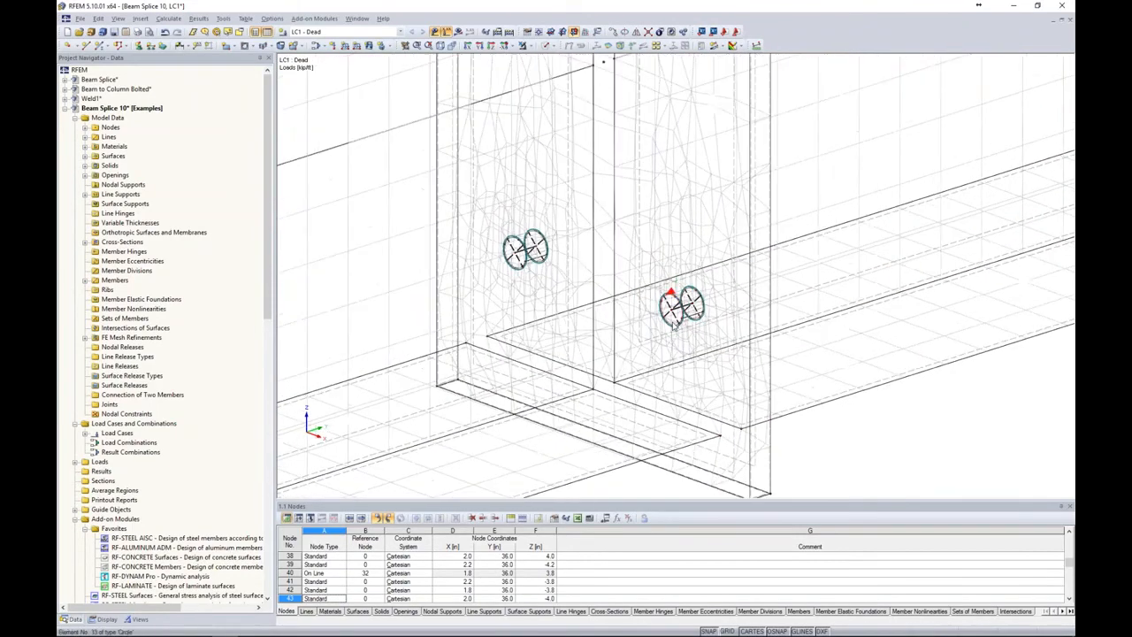
pyautogui.scroll(-3, 672, 314)
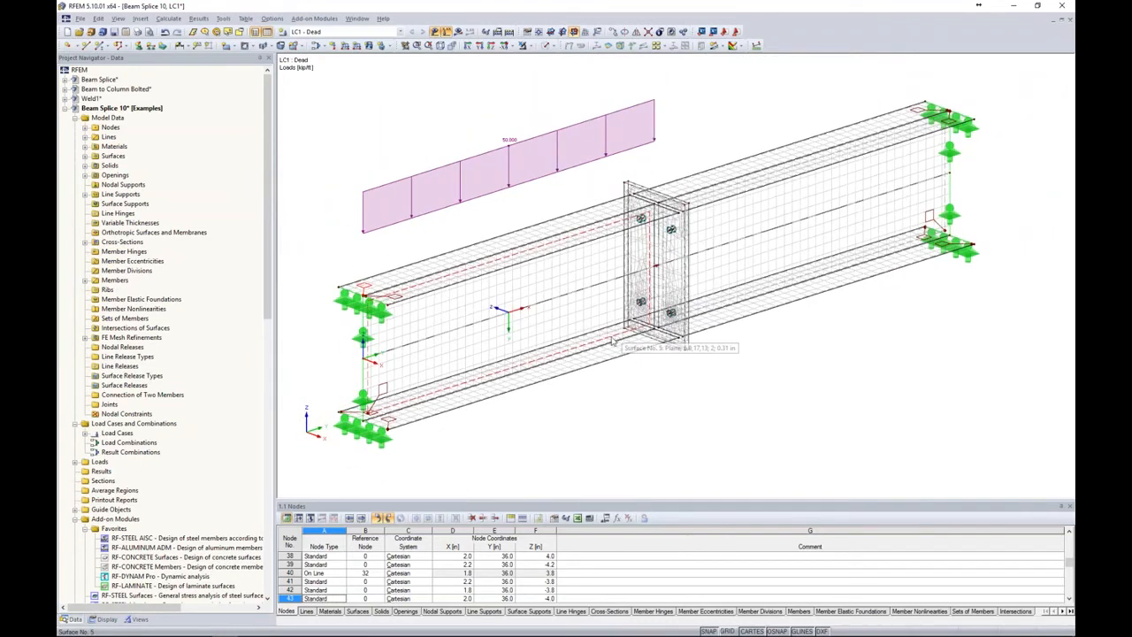
# - Delete the existing surface FE mesh refinement from the model
pyautogui.keyDown('ctrl'); pyautogui.moveTo(665, 381); pyautogui.dragTo(626, 382, button='middle'); pyautogui.keyUp('ctrl')
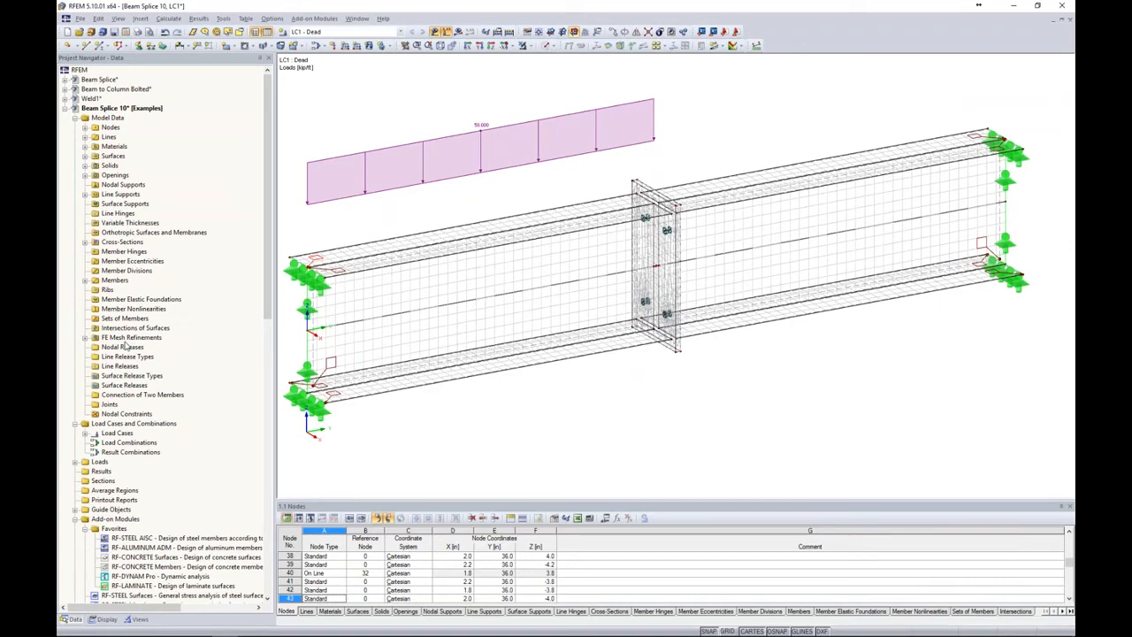
pyautogui.click(85, 337)
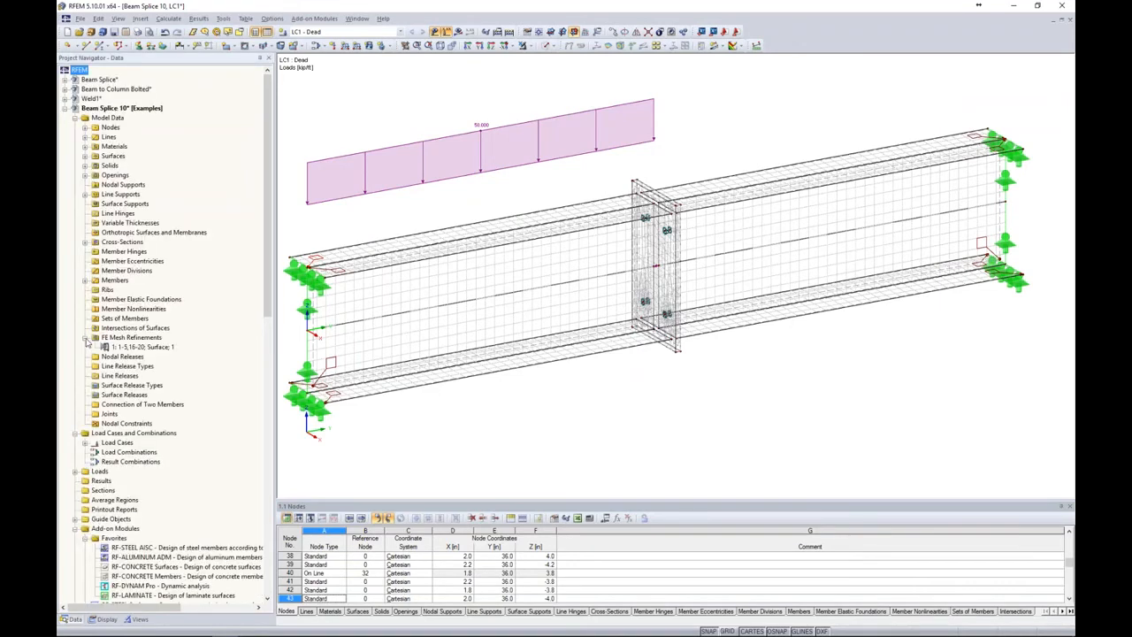
pyautogui.click(132, 347)
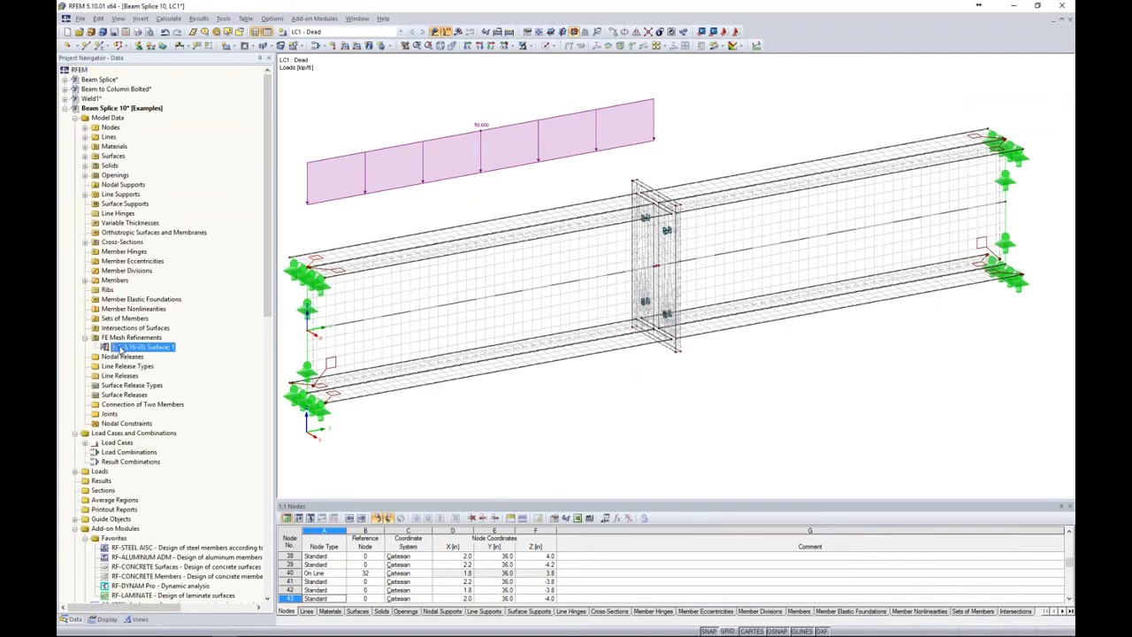
pyautogui.press('Delete')
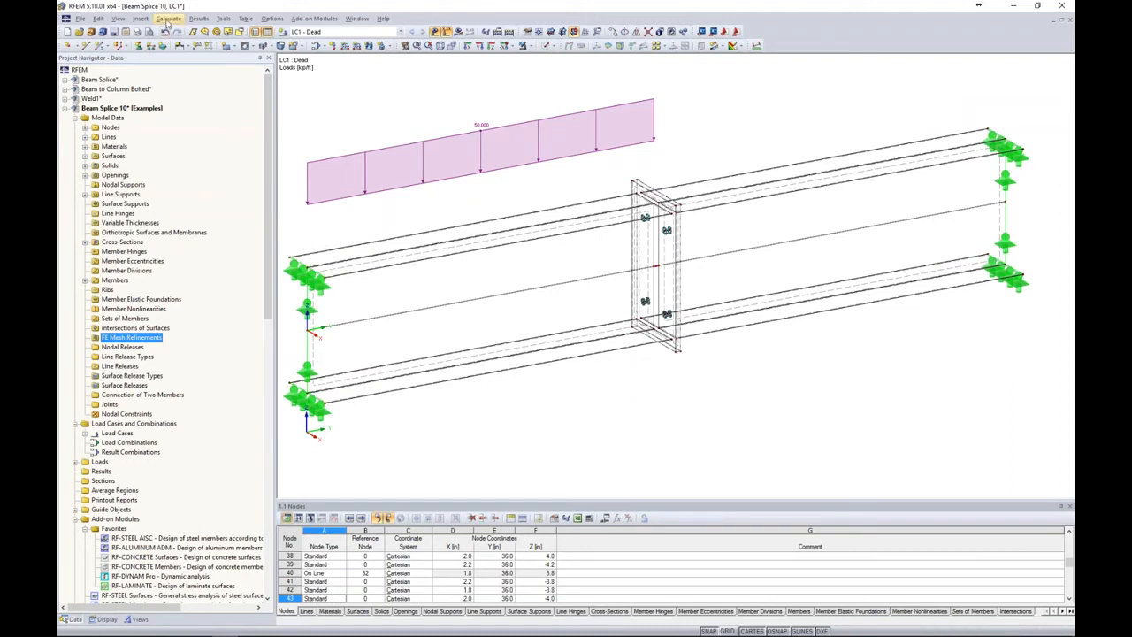
# - Enable regeneration of the FE mesh on confirming the mesh settings, regenerate it, and inspect the mesh around the end plates and along the beams
pyautogui.click(168, 19)
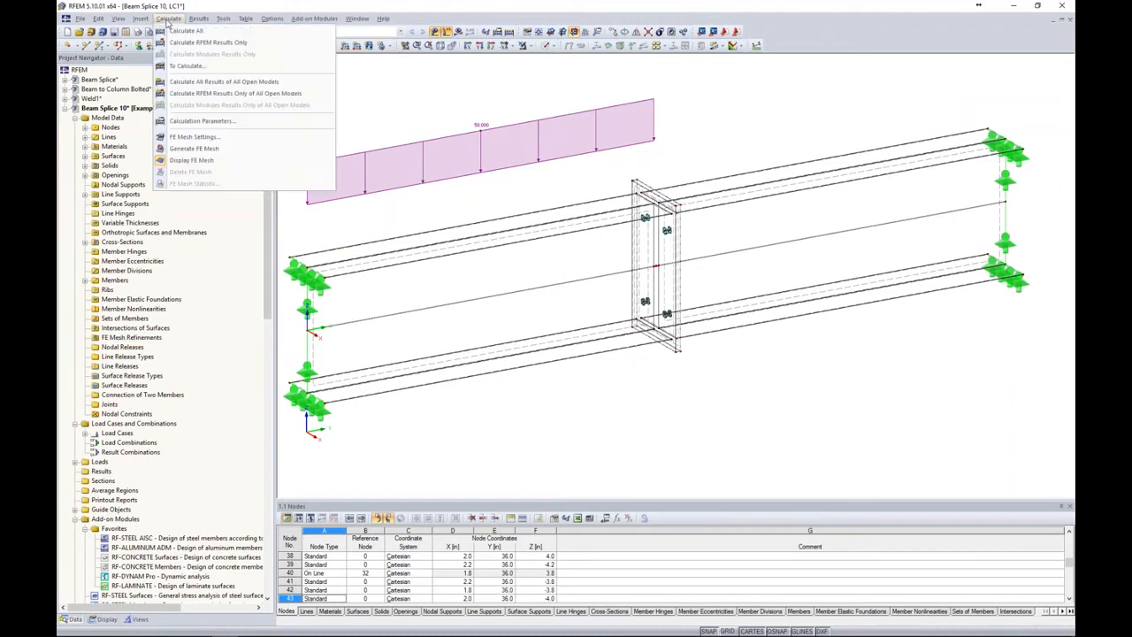
pyautogui.click(196, 137)
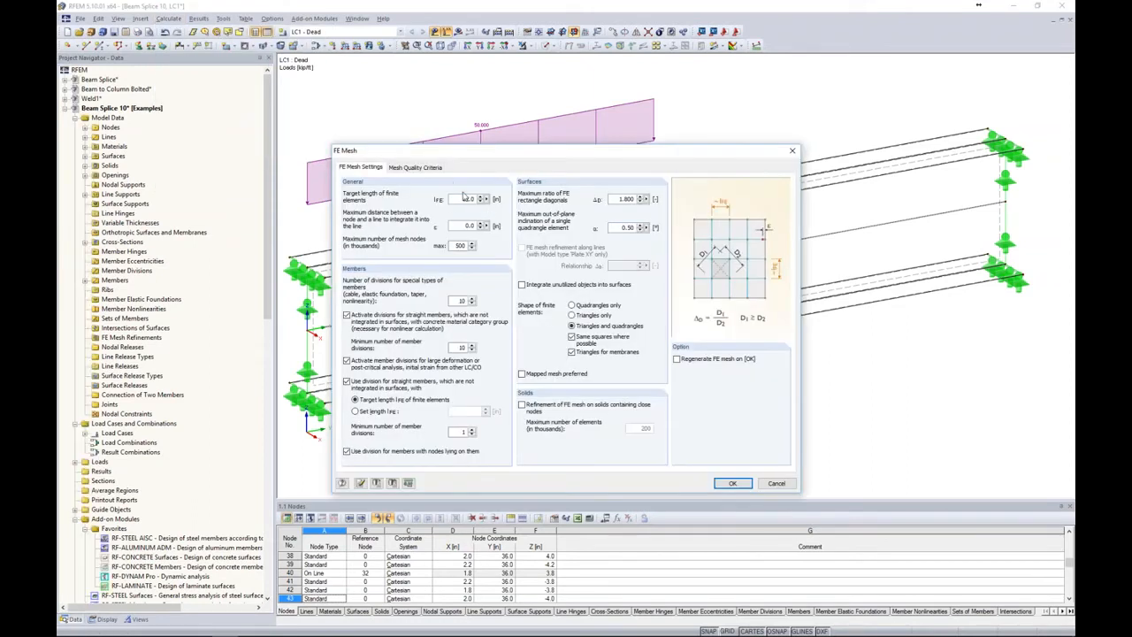
pyautogui.click(677, 360)
pyautogui.click(733, 484)
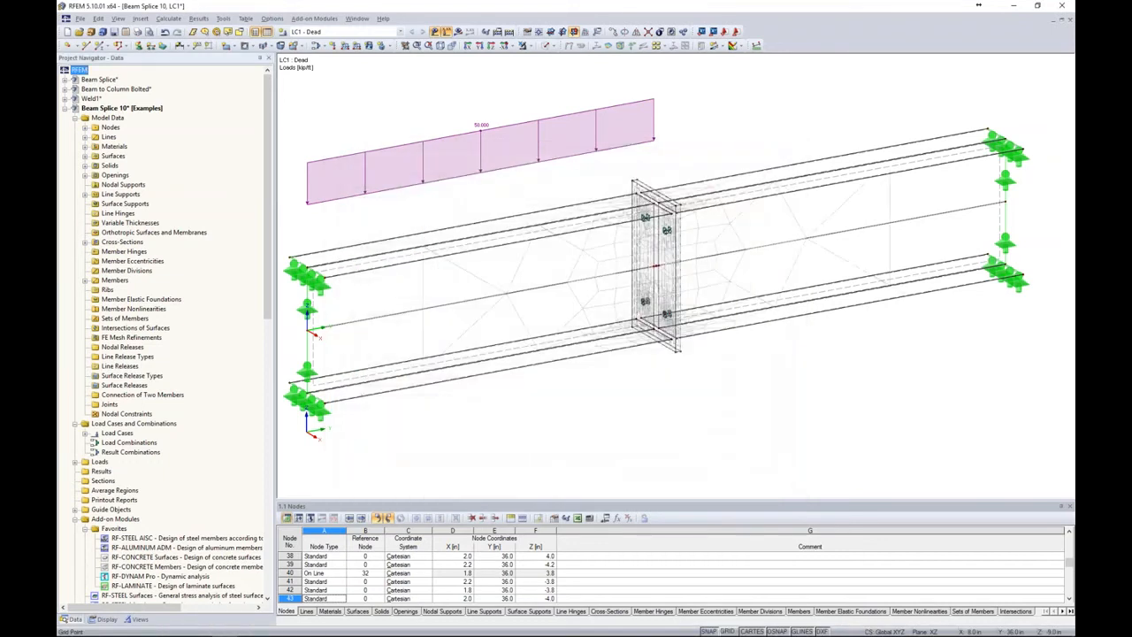
pyautogui.keyDown('ctrl'); pyautogui.moveTo(682, 389); pyautogui.dragTo(644, 368, button='middle'); pyautogui.keyUp('ctrl')
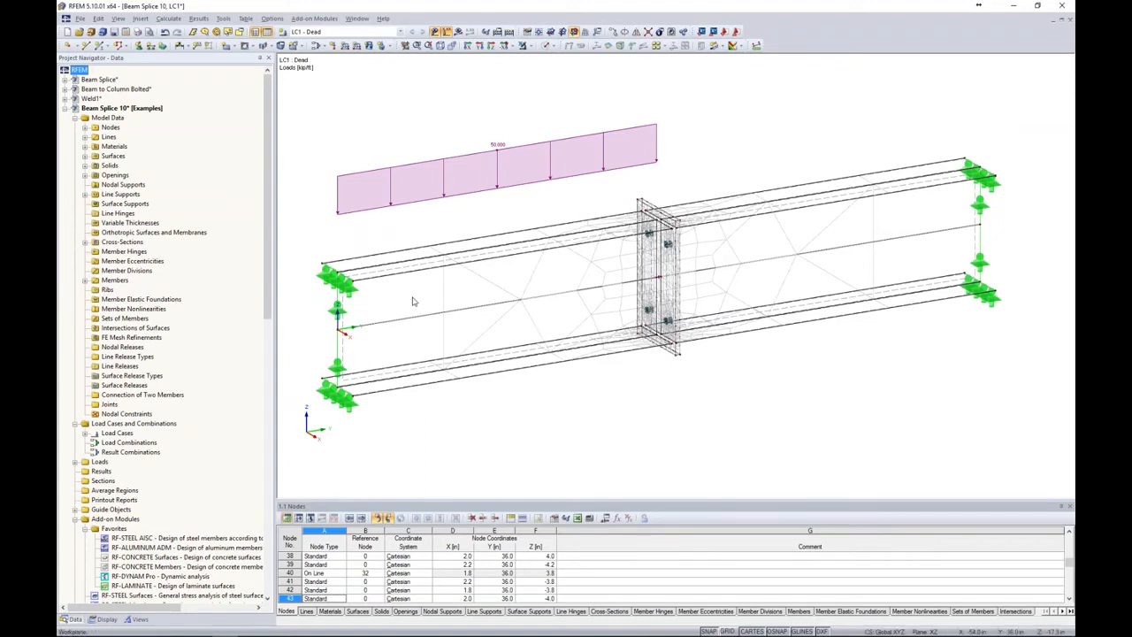
pyautogui.keyDown('ctrl'); pyautogui.moveTo(655, 331); pyautogui.dragTo(675, 327, button='middle'); pyautogui.keyUp('ctrl')
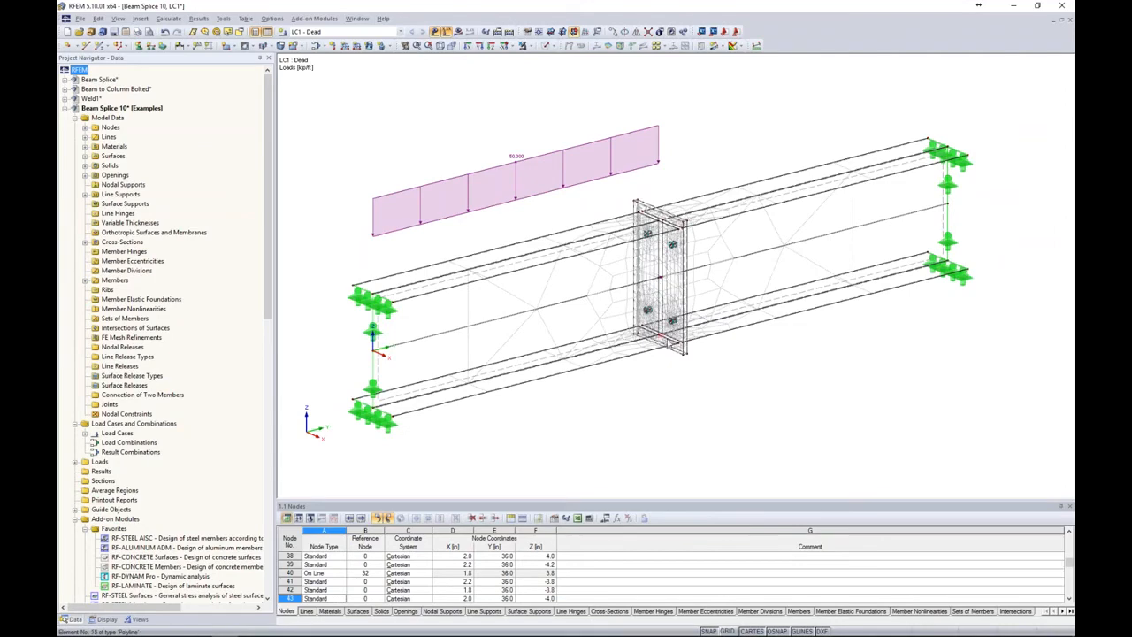
pyautogui.scroll(3, 674, 329)
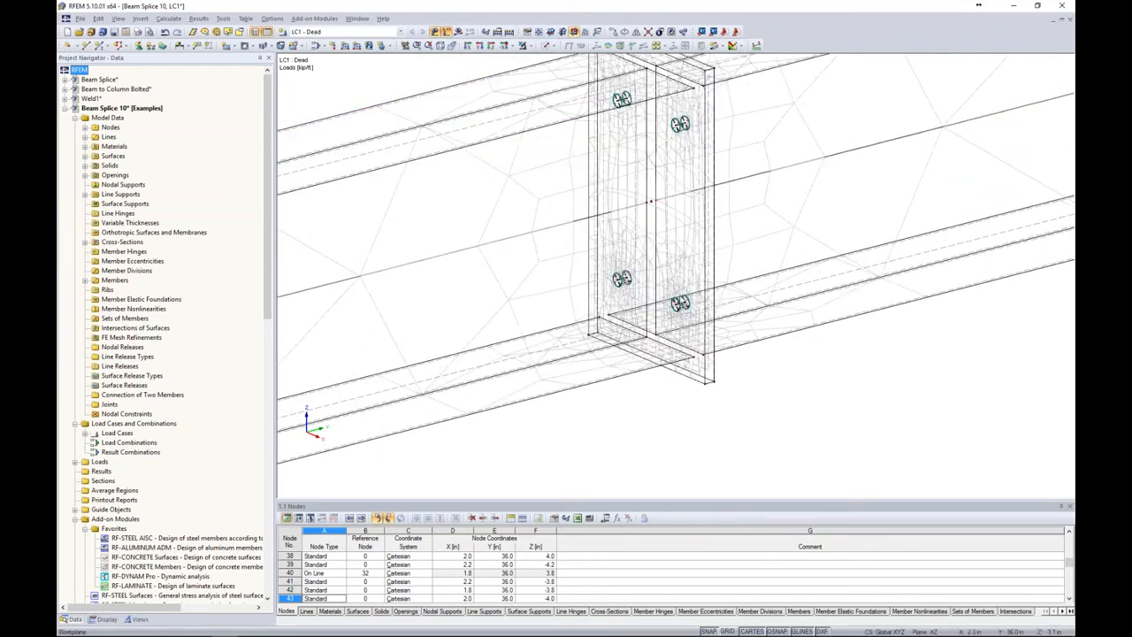
pyautogui.scroll(4, 679, 303)
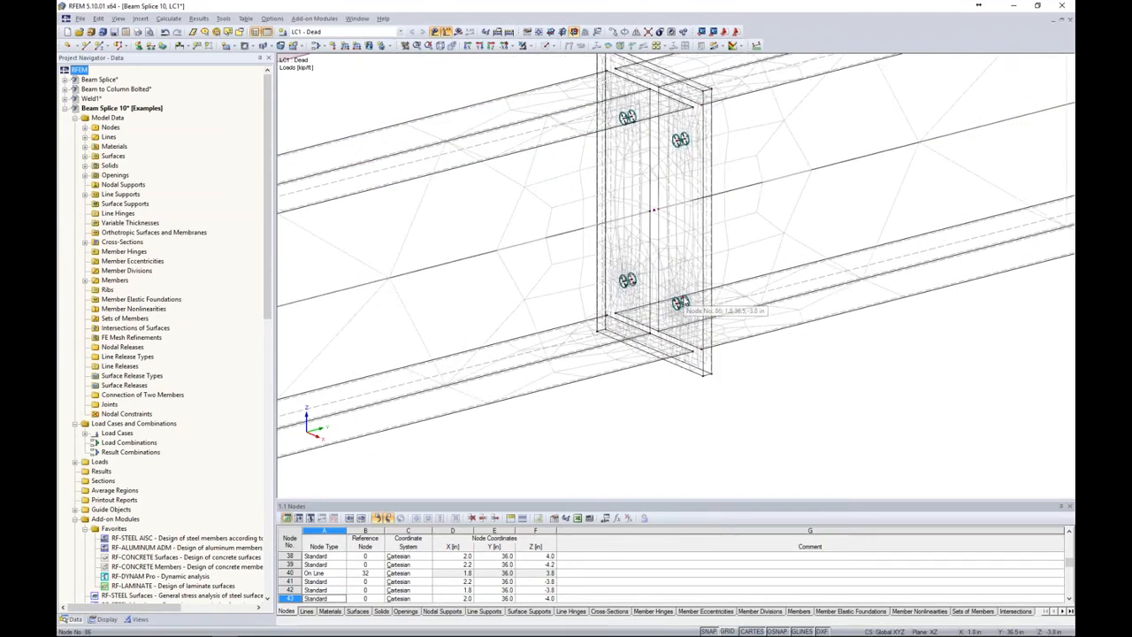
pyautogui.scroll(-6, 699, 336)
pyautogui.keyDown('ctrl'); pyautogui.moveTo(702, 381); pyautogui.dragTo(614, 377, button='middle'); pyautogui.keyUp('ctrl')
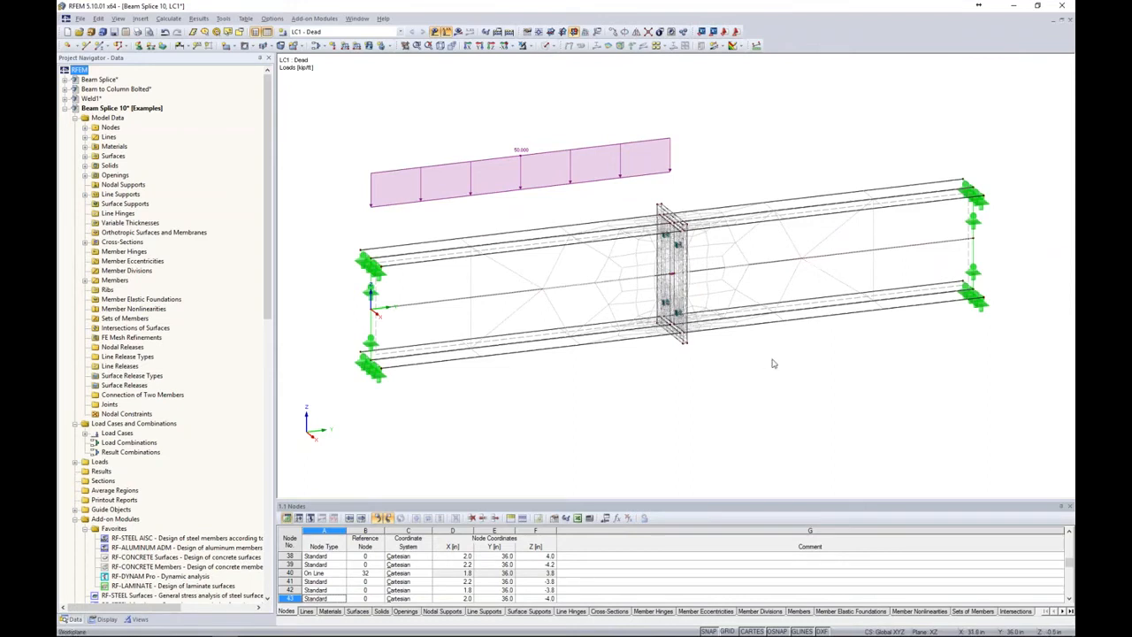
pyautogui.keyDown('ctrl'); pyautogui.moveTo(774, 359); pyautogui.dragTo(796, 365, button='middle'); pyautogui.keyUp('ctrl')
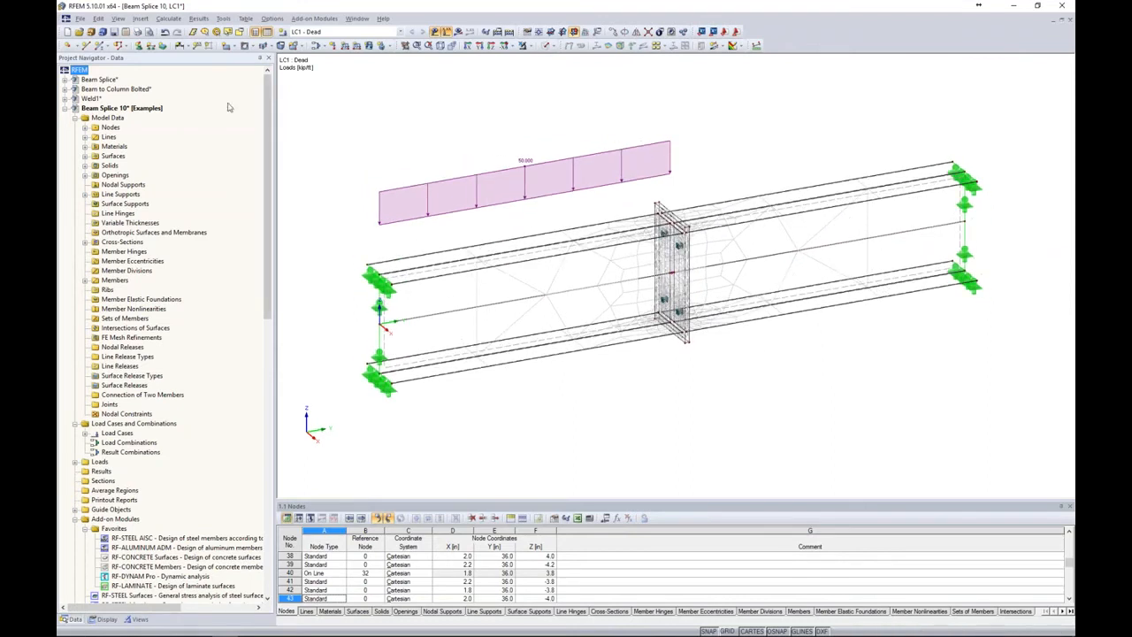
# - Set the global target length of finite elements to 1 in and regenerate the FE mesh
pyautogui.click(168, 18)
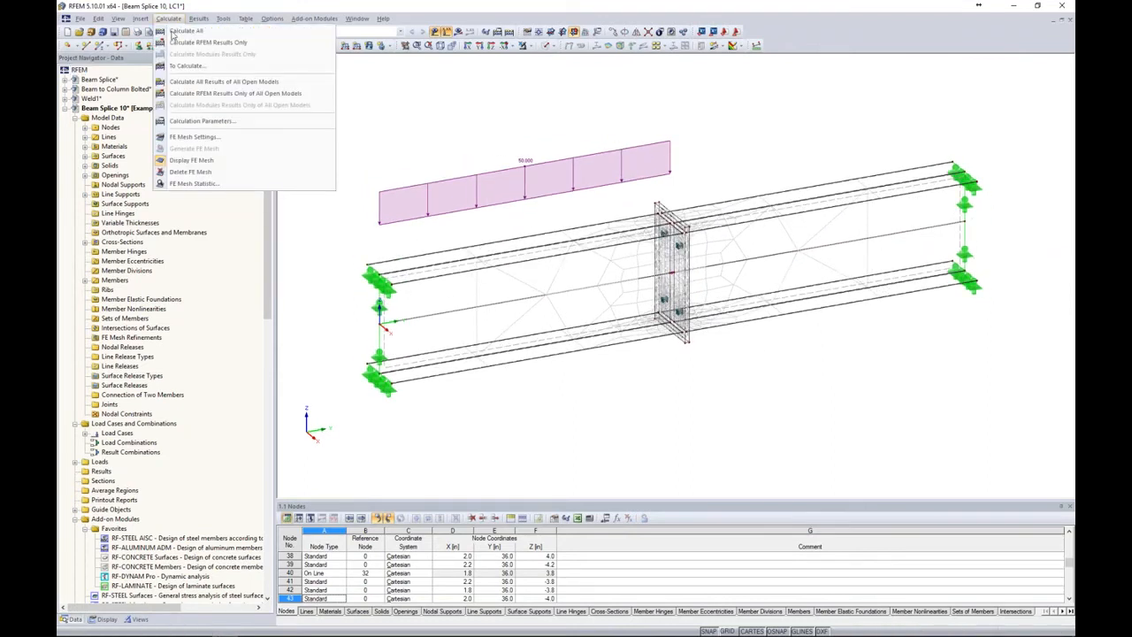
pyautogui.click(185, 141)
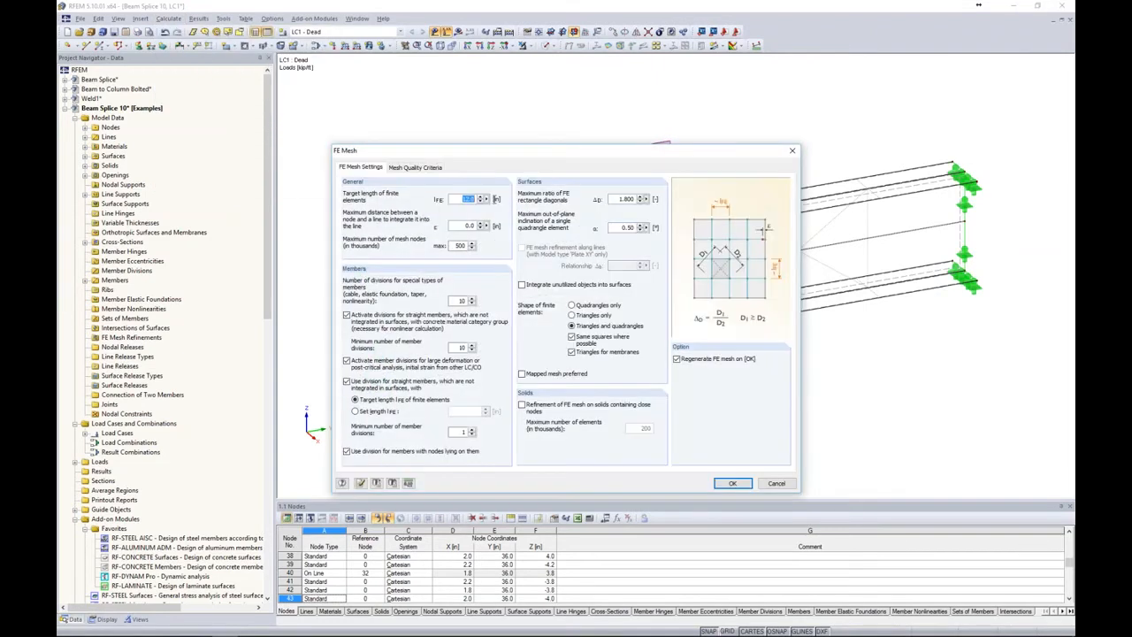
pyautogui.write('1')
pyautogui.click(733, 483)
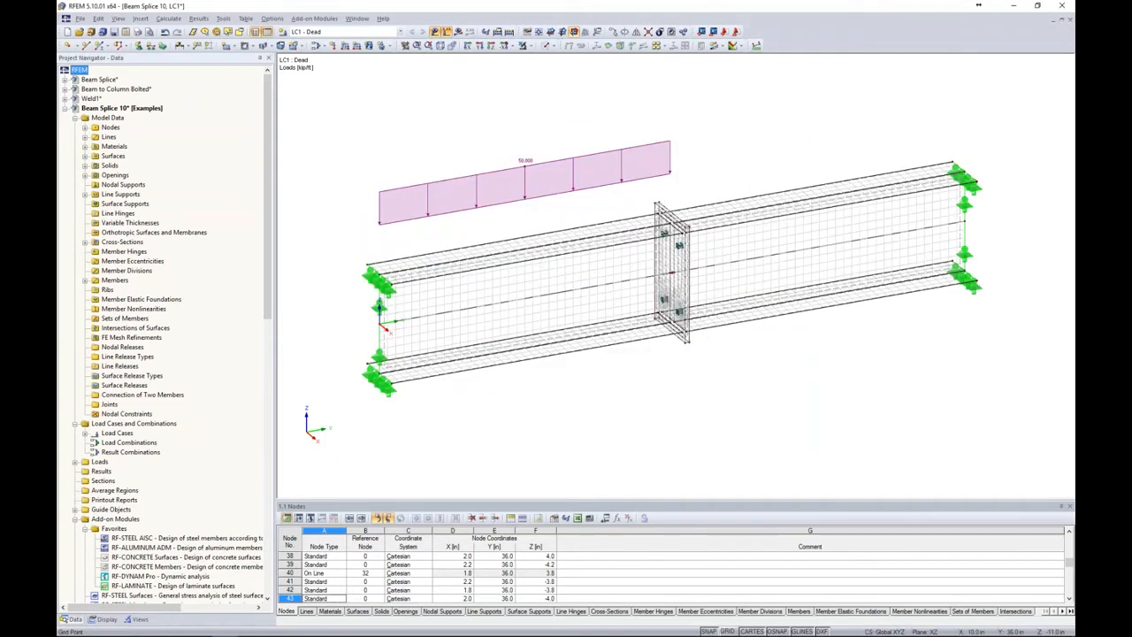
pyautogui.scroll(5, 677, 284)
pyautogui.scroll(-5, 676, 283)
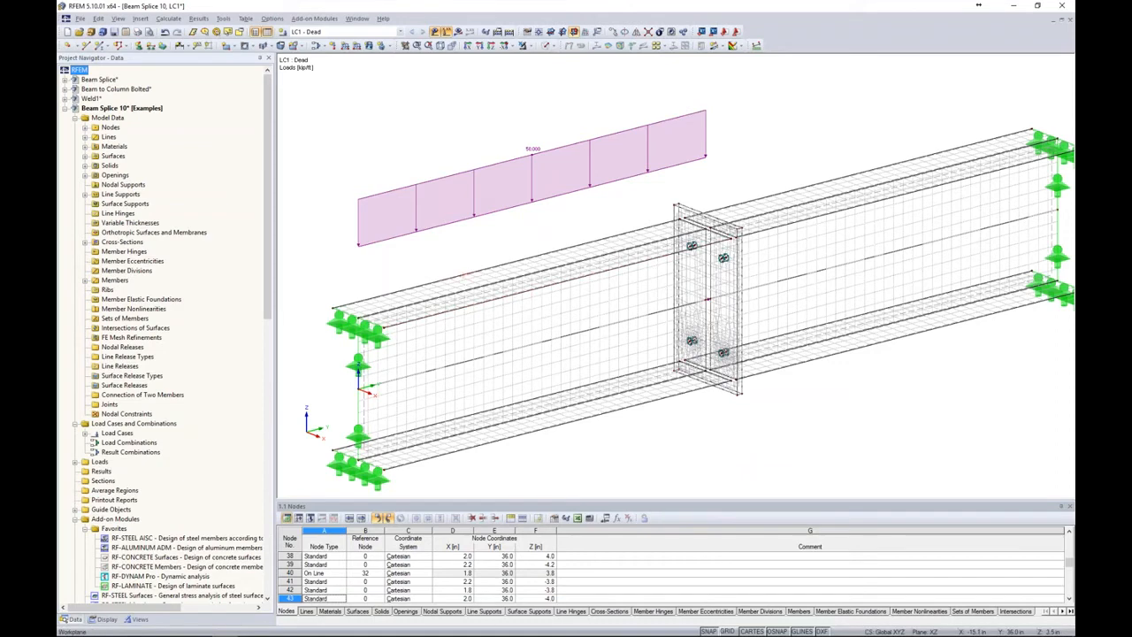
pyautogui.scroll(-3, 750, 382)
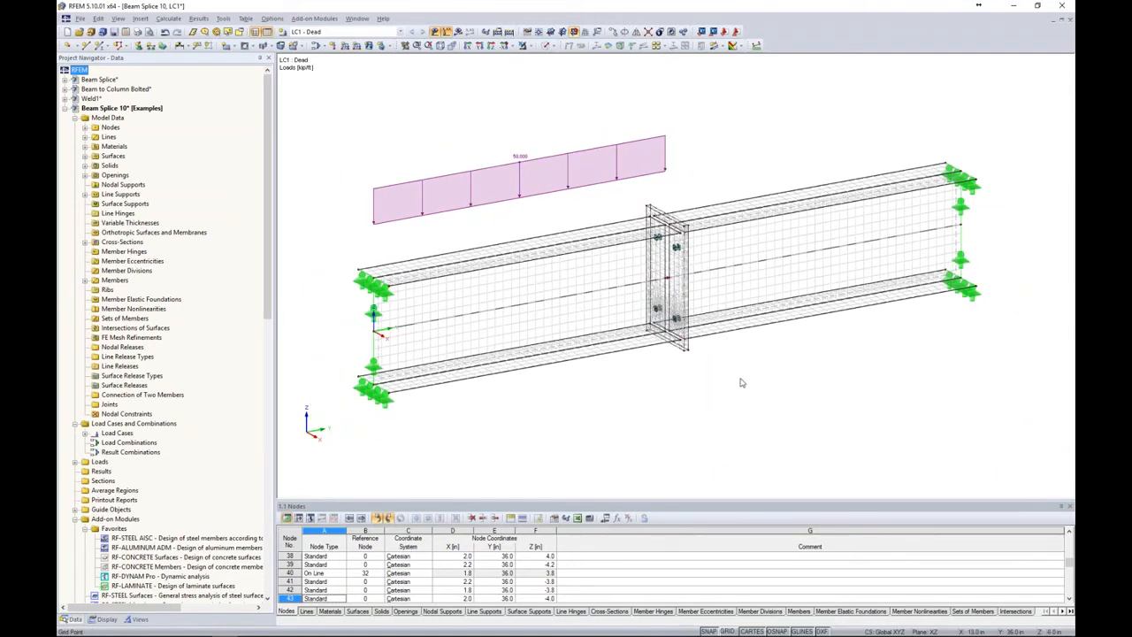
# - Add a Line - FE-length mesh refinement to line 33, the edge of a lower bolt hole, with a target FE length of 0.1 in
pyautogui.scroll(8, 673, 322)
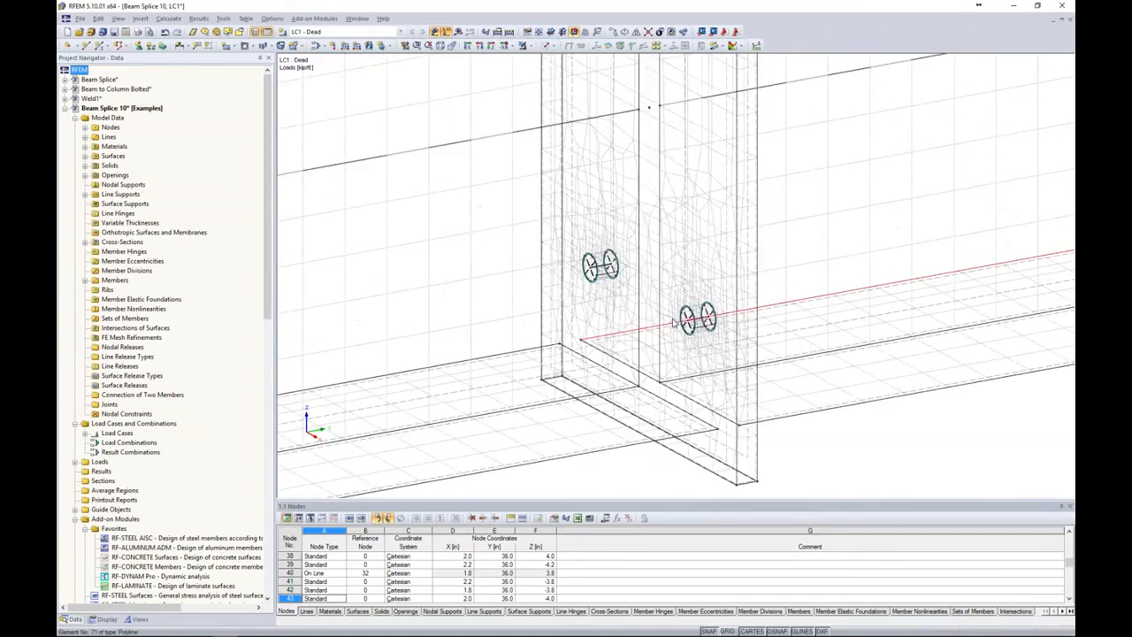
pyautogui.scroll(5, 730, 320)
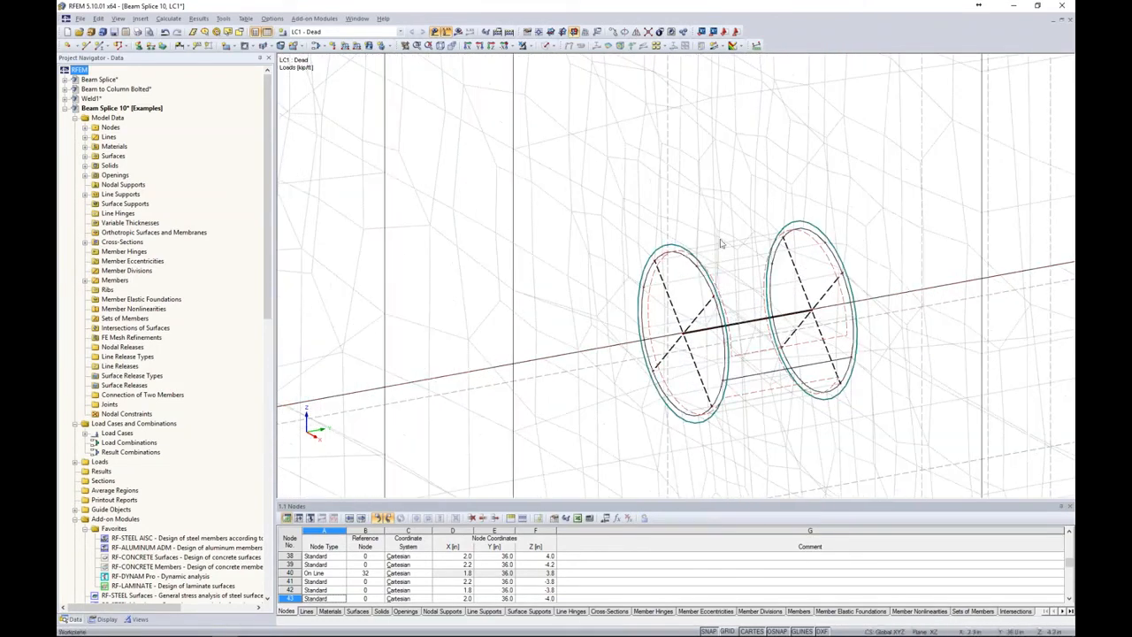
pyautogui.scroll(2, 756, 242)
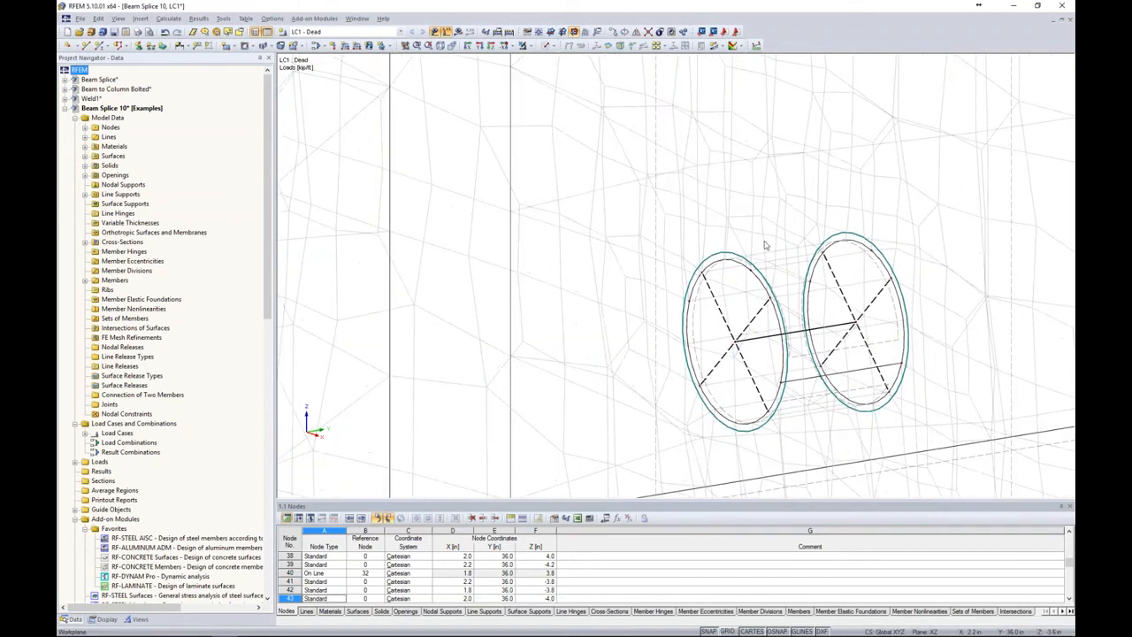
pyautogui.rightClick(706, 273)
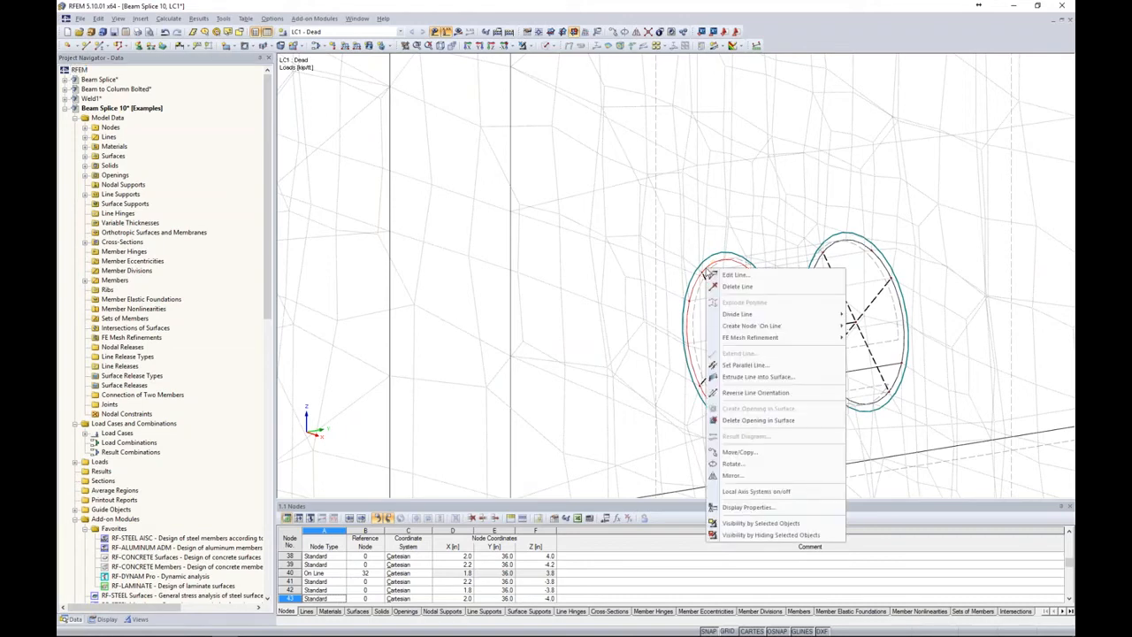
pyautogui.moveTo(743, 340)
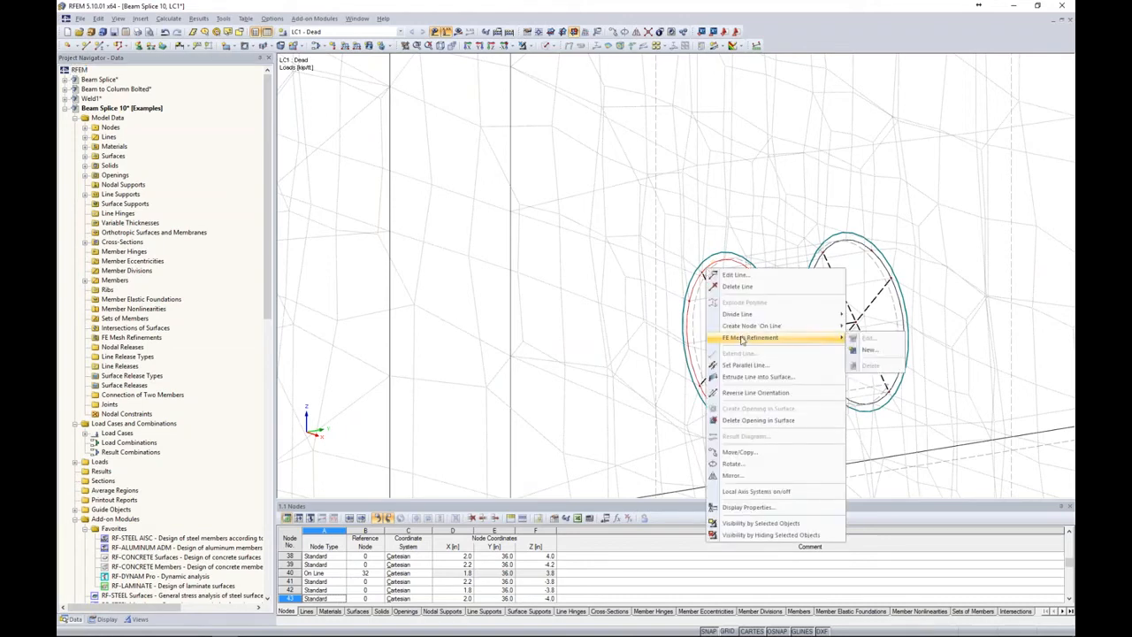
pyautogui.click(869, 350)
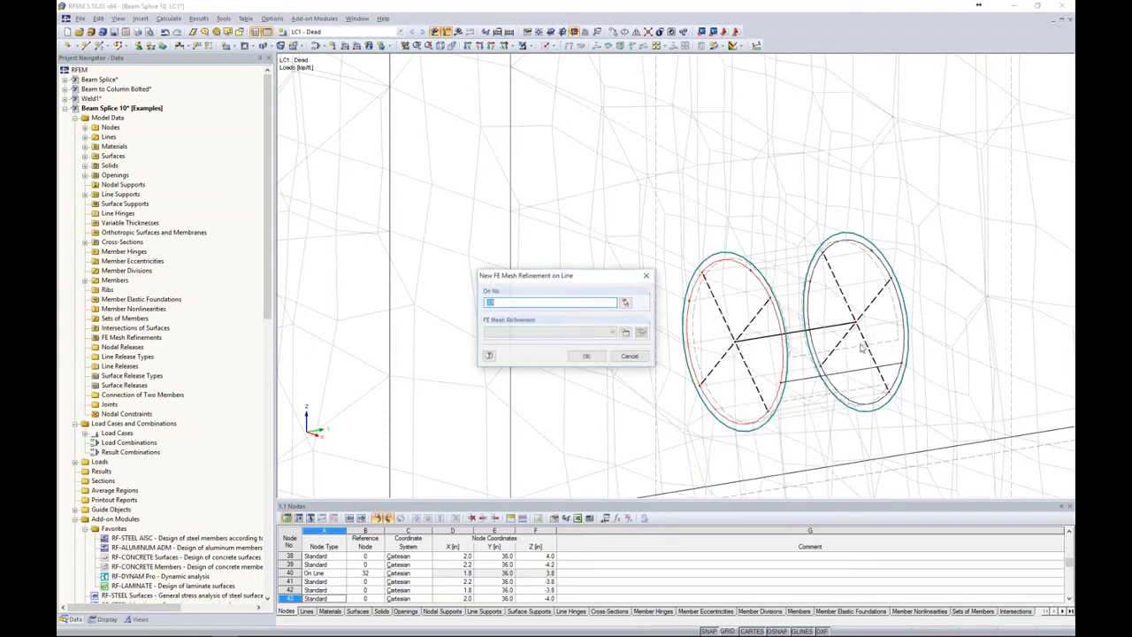
pyautogui.click(627, 332)
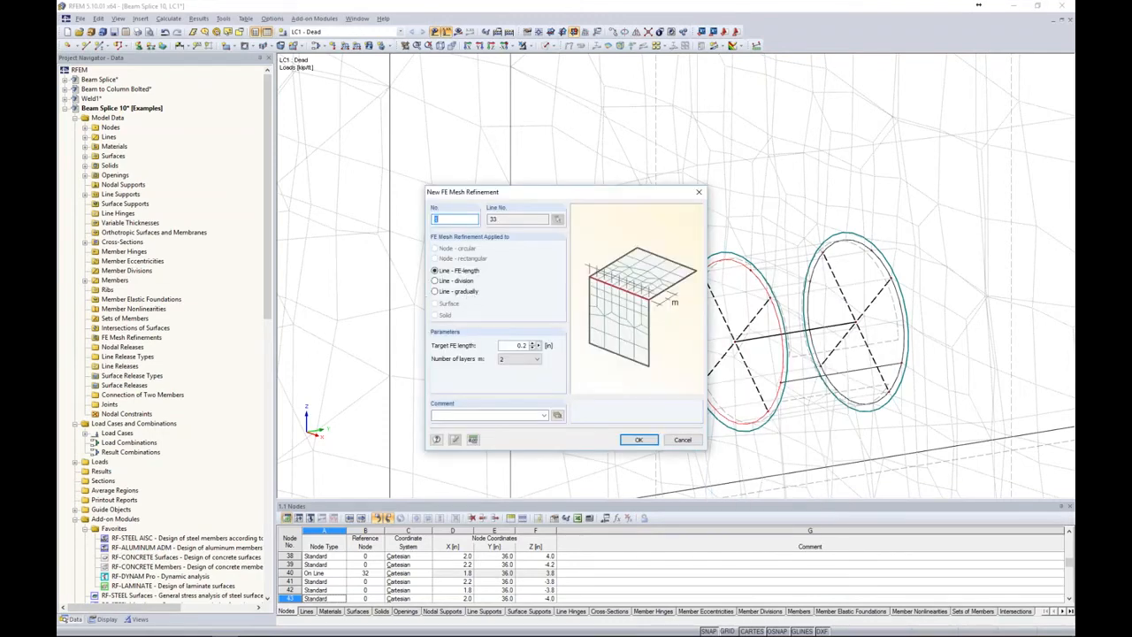
pyautogui.moveTo(501, 195); pyautogui.dragTo(439, 174)
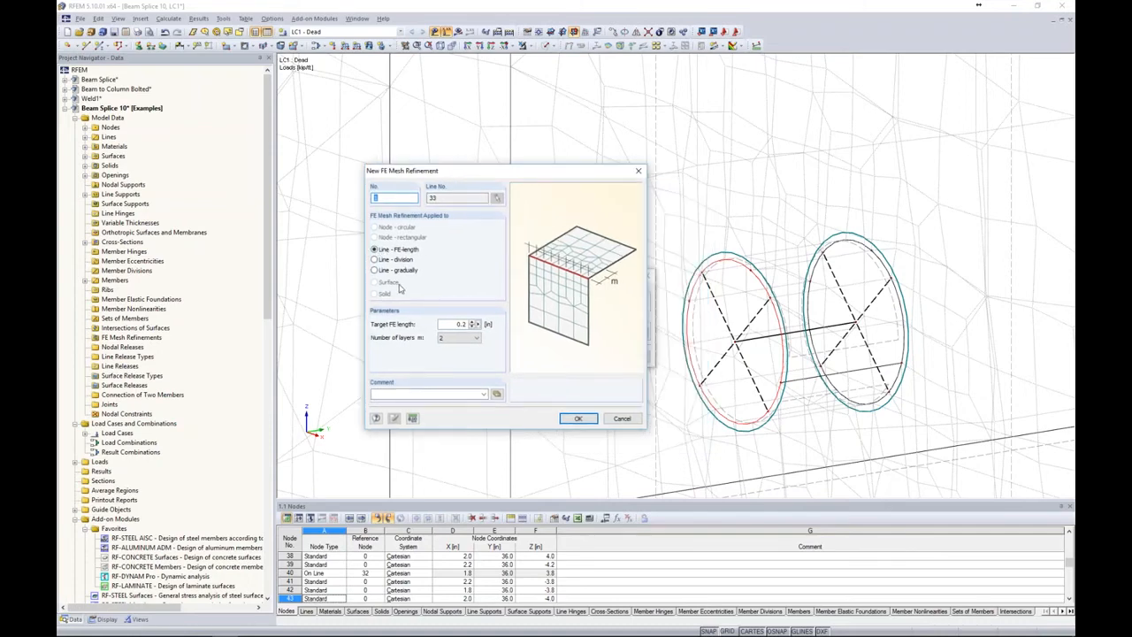
pyautogui.doubleClick(455, 325)
pyautogui.click(478, 339)
pyautogui.click(456, 362)
pyautogui.click(578, 419)
pyautogui.click(586, 357)
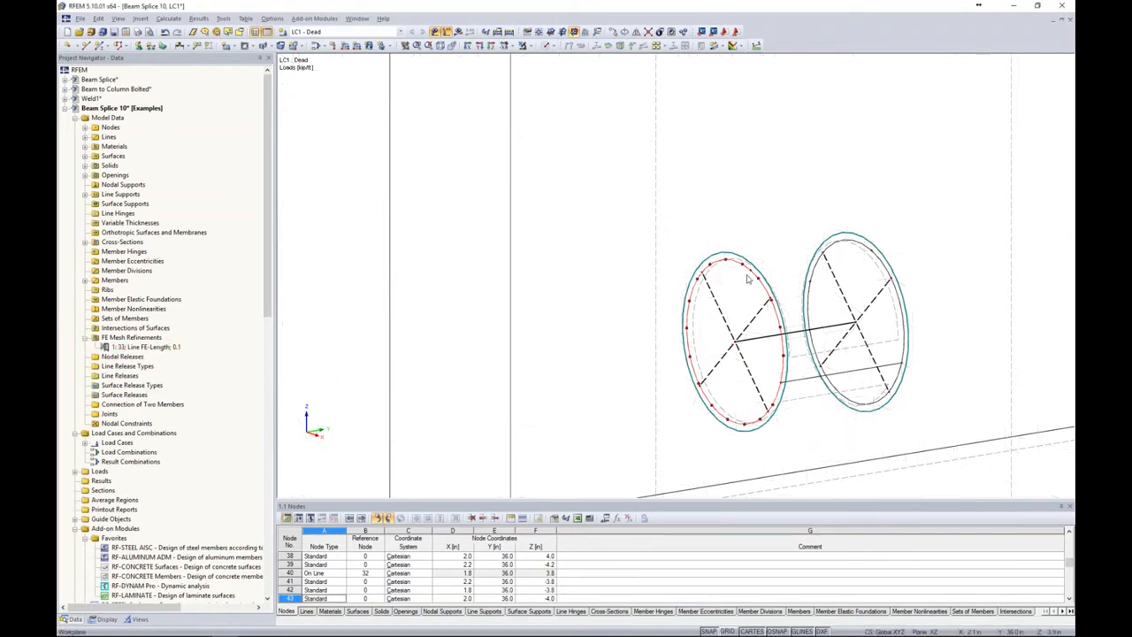
# - Generate the FE mesh again and inspect the refinement around the lower bolt hole and across the splice
pyautogui.scroll(2, 740, 280)
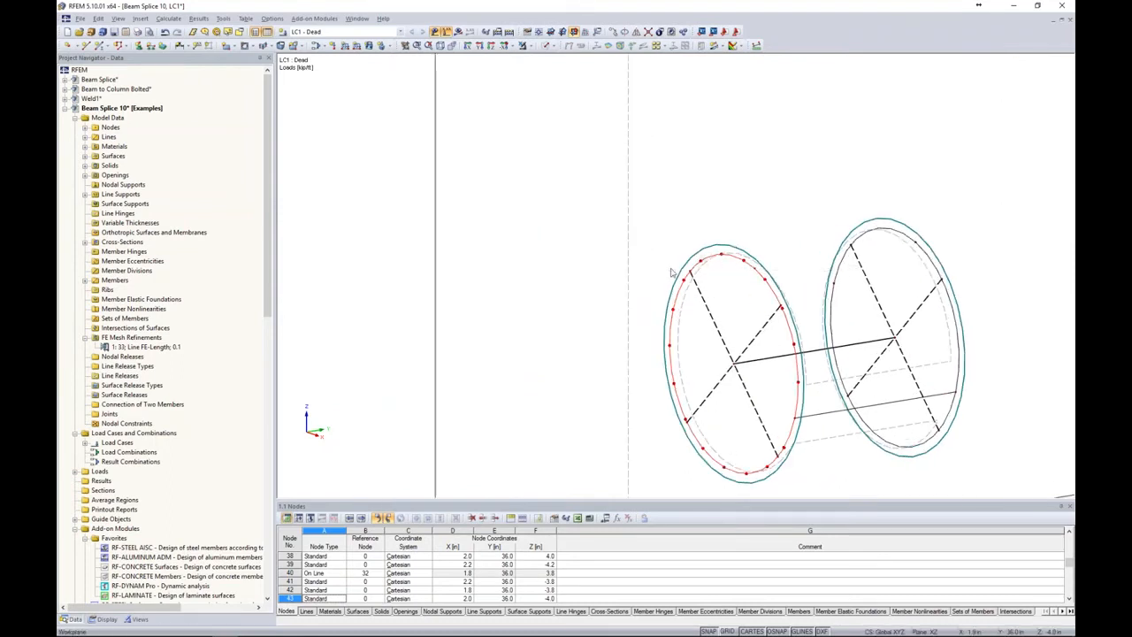
pyautogui.scroll(-2, 597, 272)
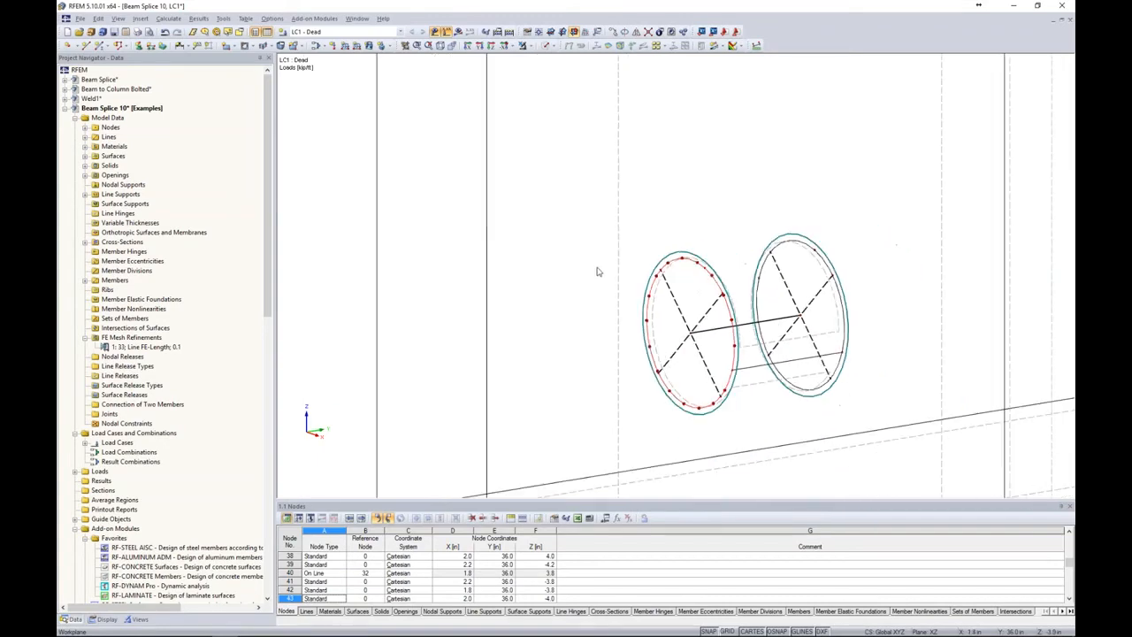
pyautogui.click(168, 17)
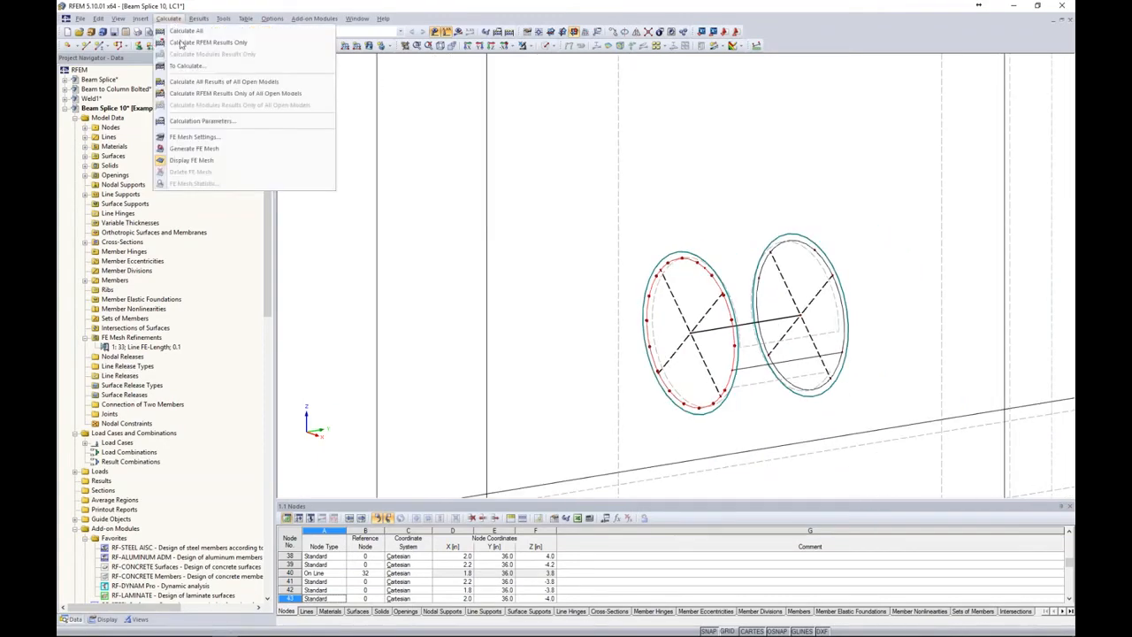
pyautogui.click(187, 150)
pyautogui.scroll(-1, 659, 274)
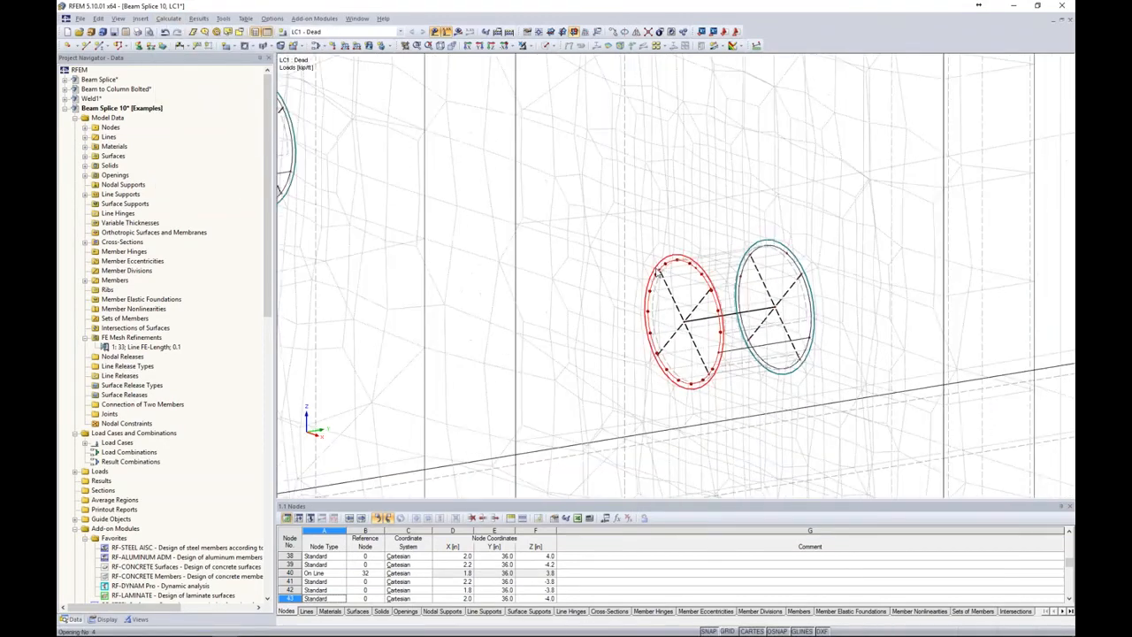
pyautogui.scroll(-2, 659, 275)
pyautogui.moveTo(659, 301); pyautogui.dragTo(773, 290, button='middle')
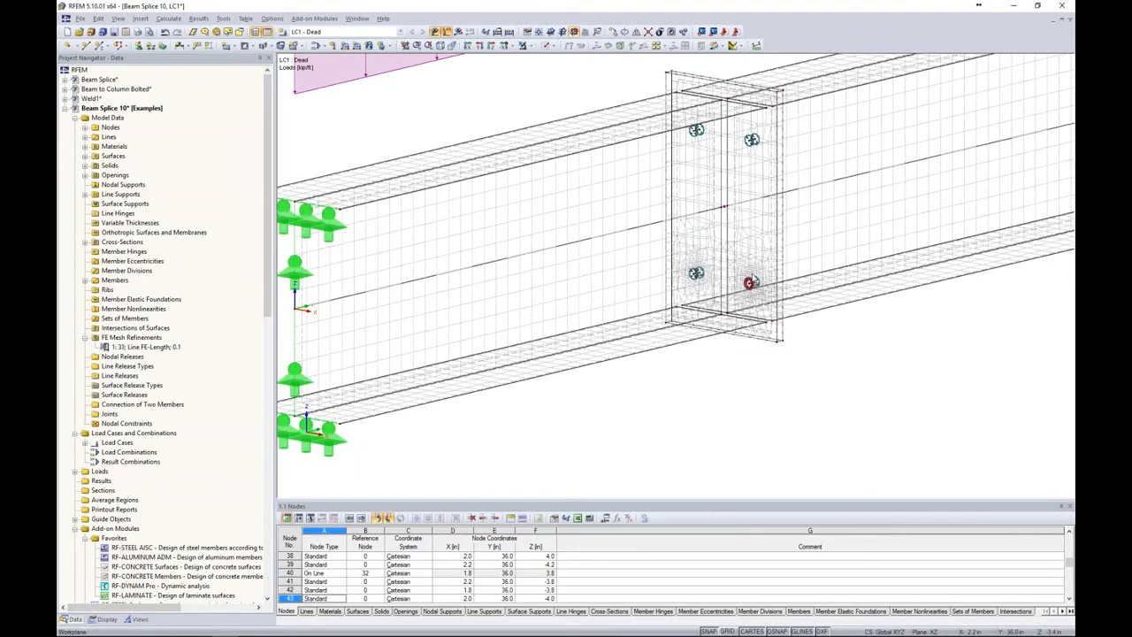
pyautogui.scroll(-2, 750, 281)
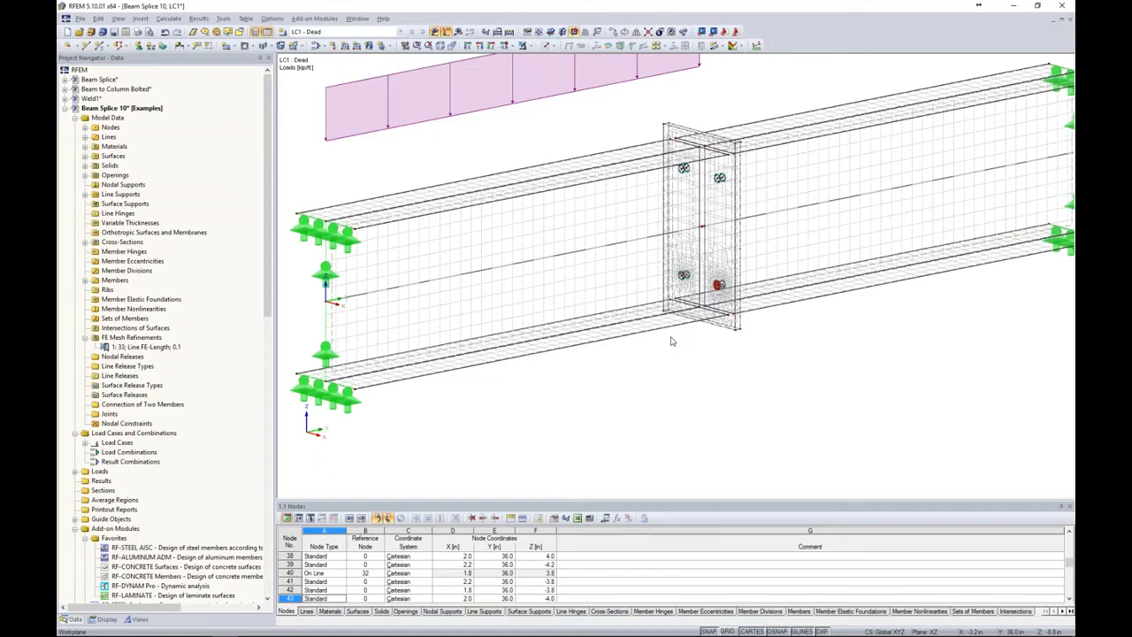
pyautogui.scroll(-3, 672, 342)
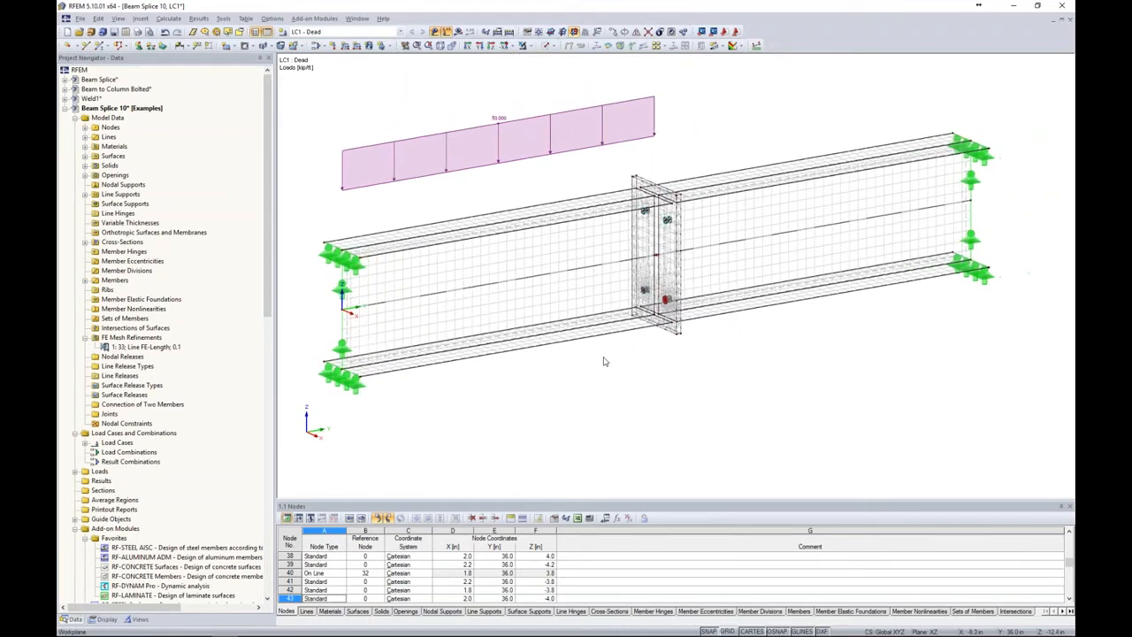
# - Calculate the results of LC1 - Dead and turn on smooth color transition for the global deformation display
pyautogui.click(458, 31)
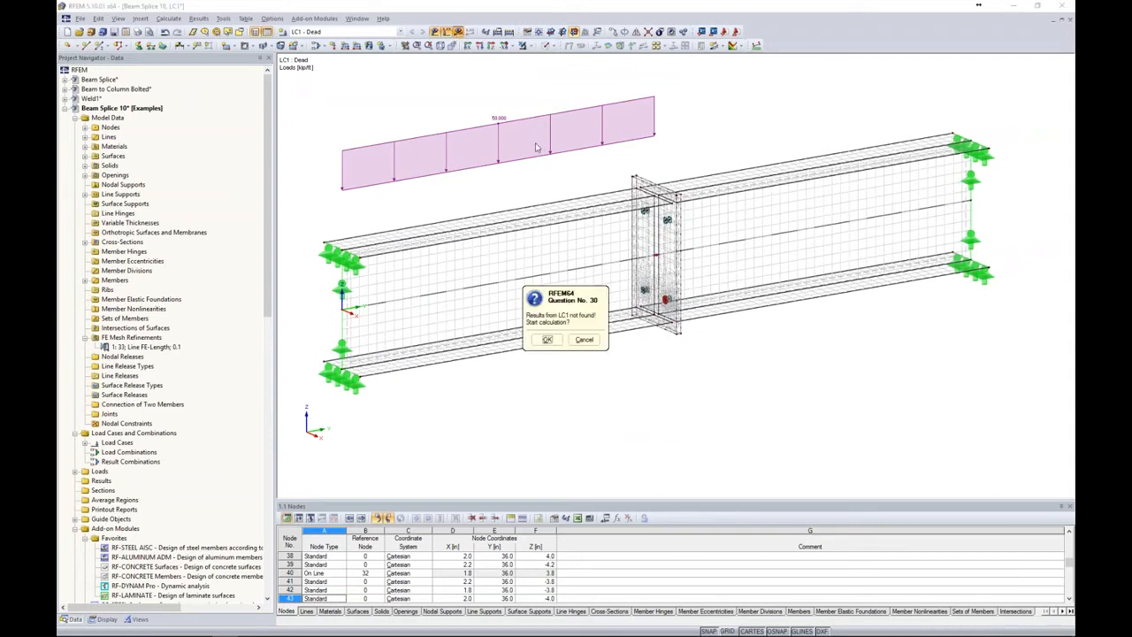
pyautogui.click(547, 341)
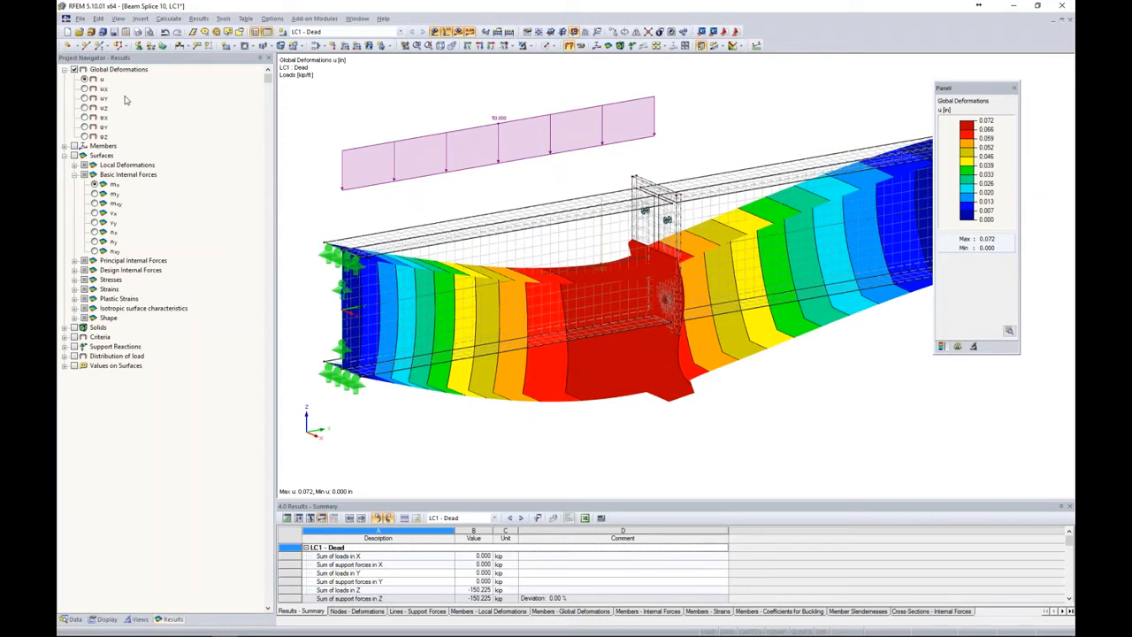
pyautogui.click(1008, 333)
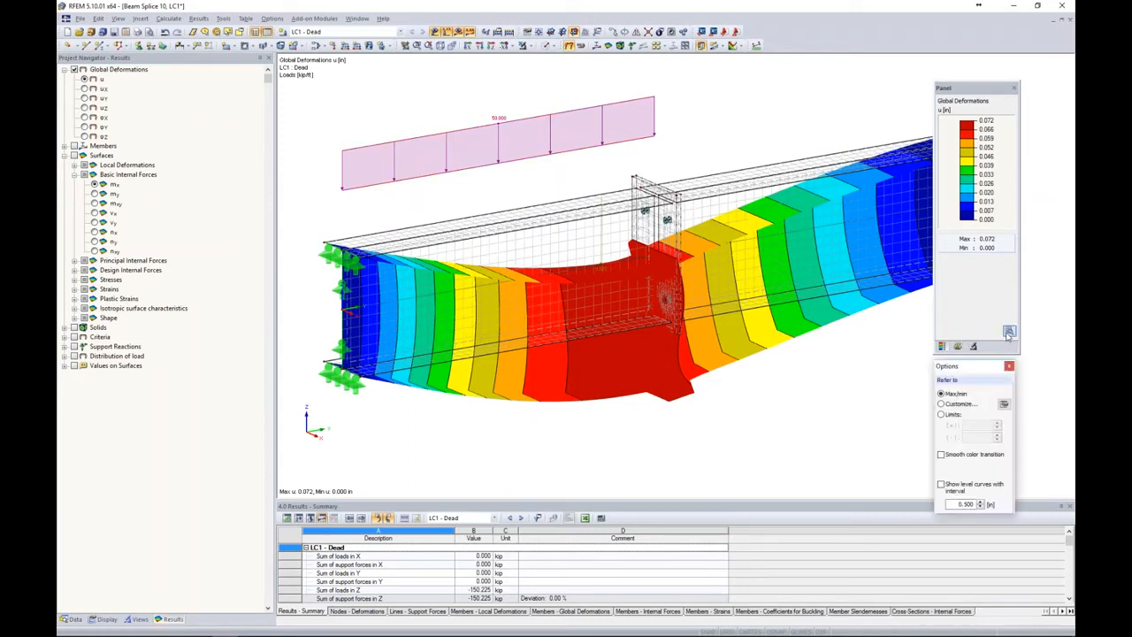
pyautogui.click(942, 455)
pyautogui.click(1009, 365)
# - Display the outlines of deformed surfaces in the deformation results and inspect the deformed end plates at the splice
pyautogui.keyDown('ctrl'); pyautogui.moveTo(835, 335); pyautogui.dragTo(670, 356, button='middle'); pyautogui.keyUp('ctrl')
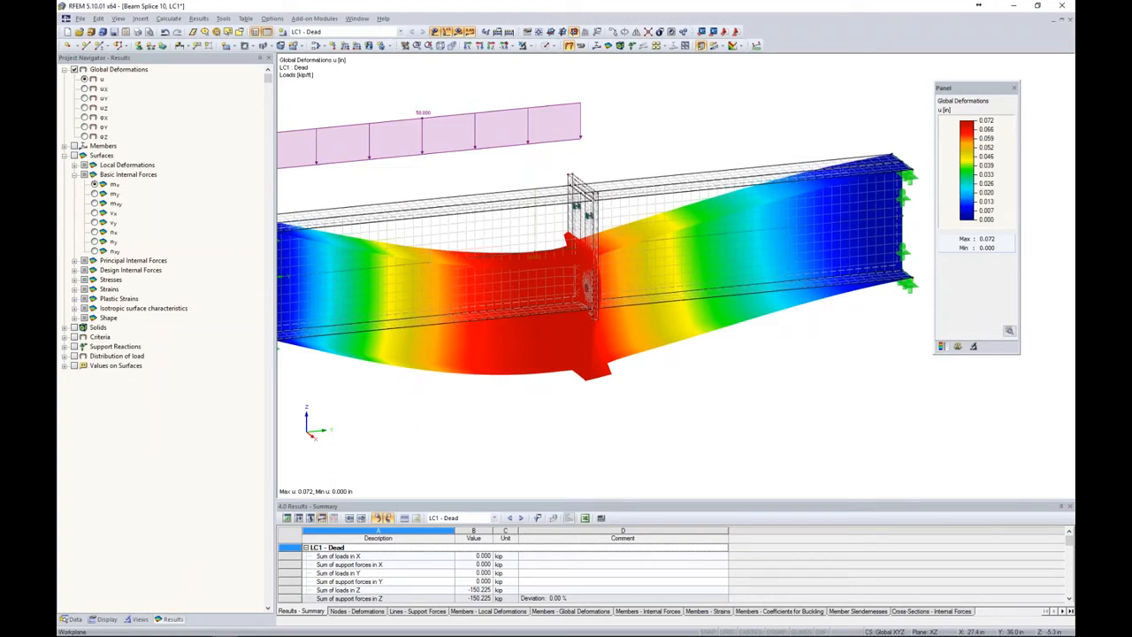
pyautogui.keyDown('ctrl'); pyautogui.moveTo(545, 411); pyautogui.dragTo(641, 371, button='middle'); pyautogui.keyUp('ctrl')
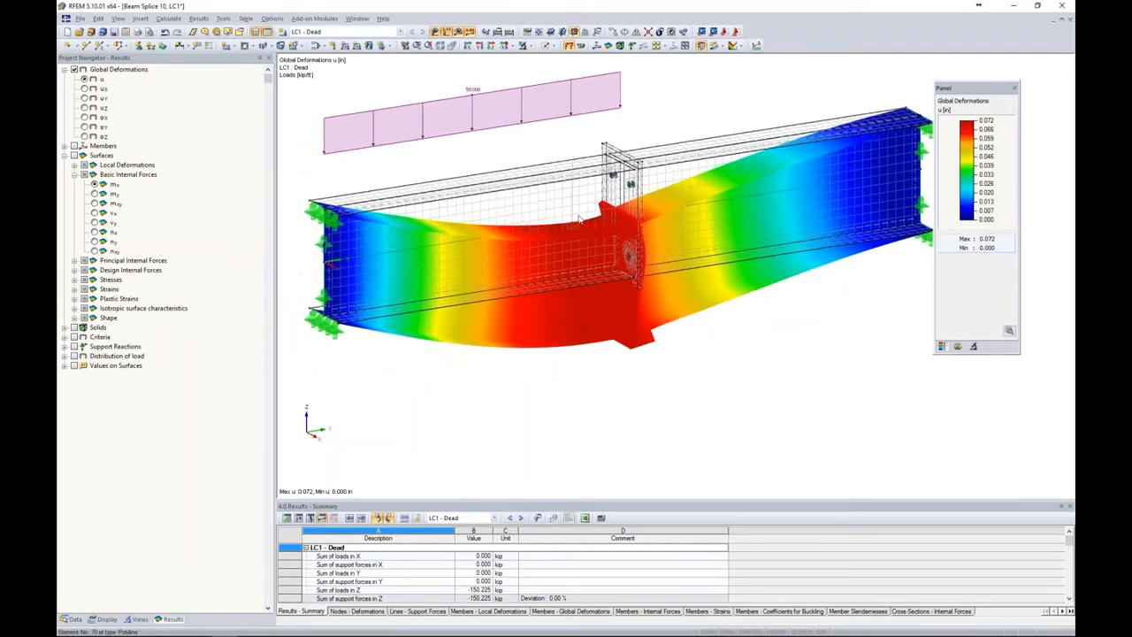
pyautogui.keyDown('ctrl'); pyautogui.moveTo(565, 364); pyautogui.dragTo(571, 380); pyautogui.keyUp('ctrl')
pyautogui.click(107, 618)
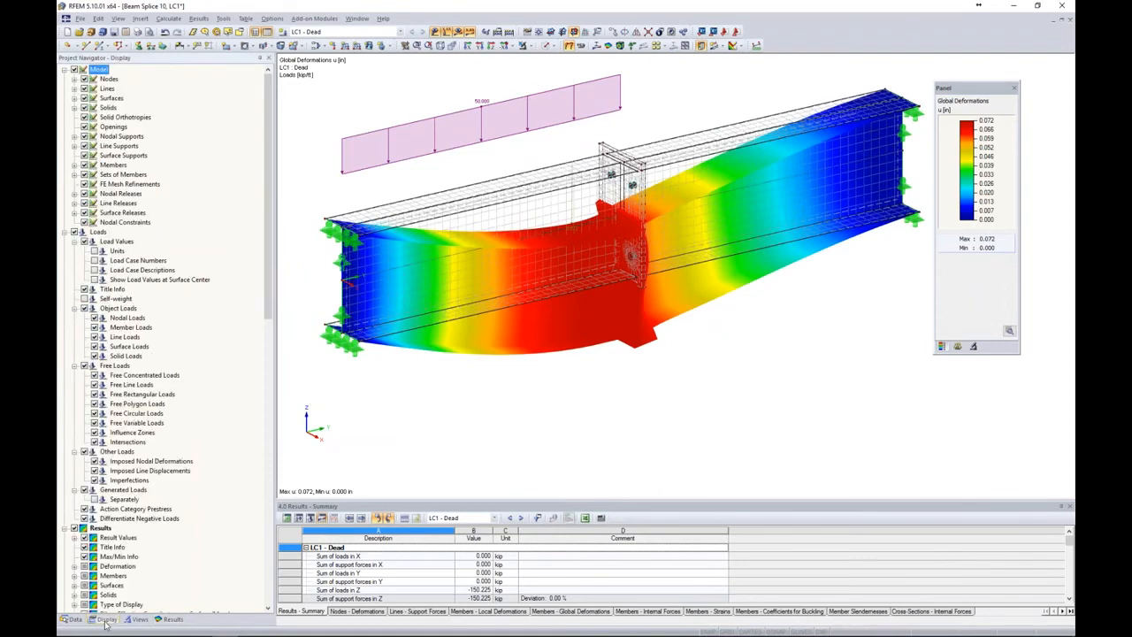
pyautogui.scroll(-7, 112, 399)
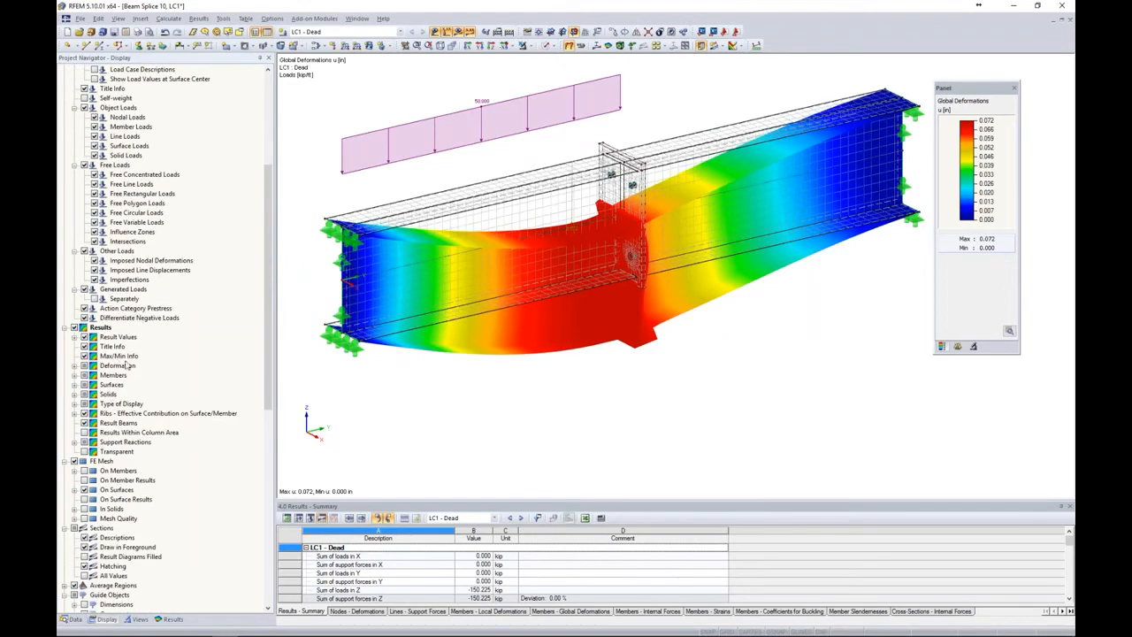
pyautogui.click(75, 366)
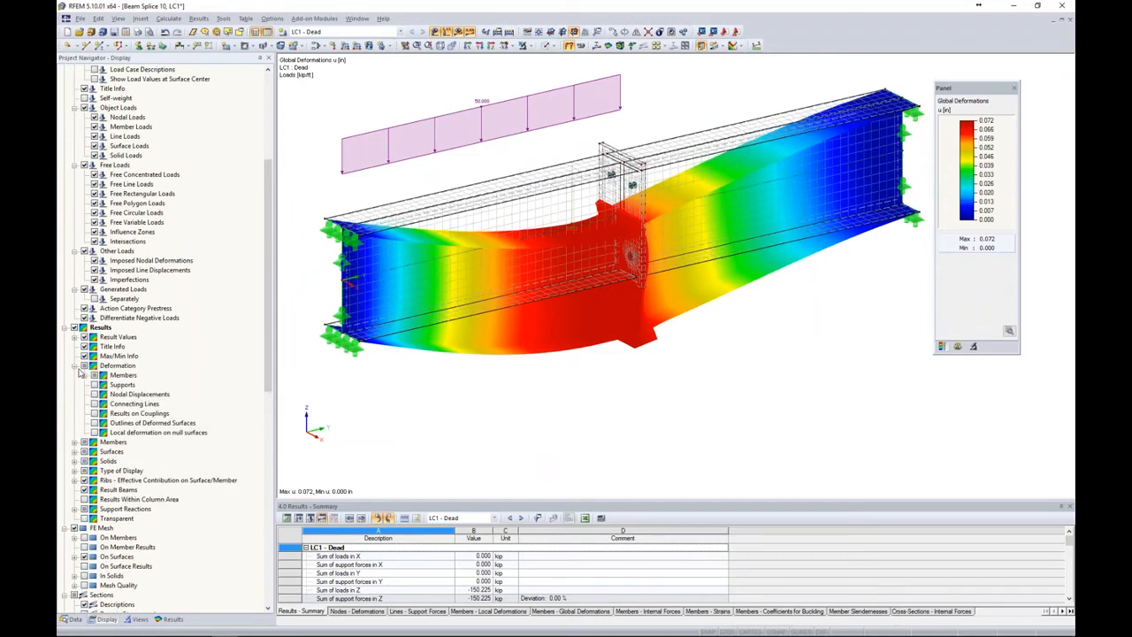
pyautogui.click(93, 423)
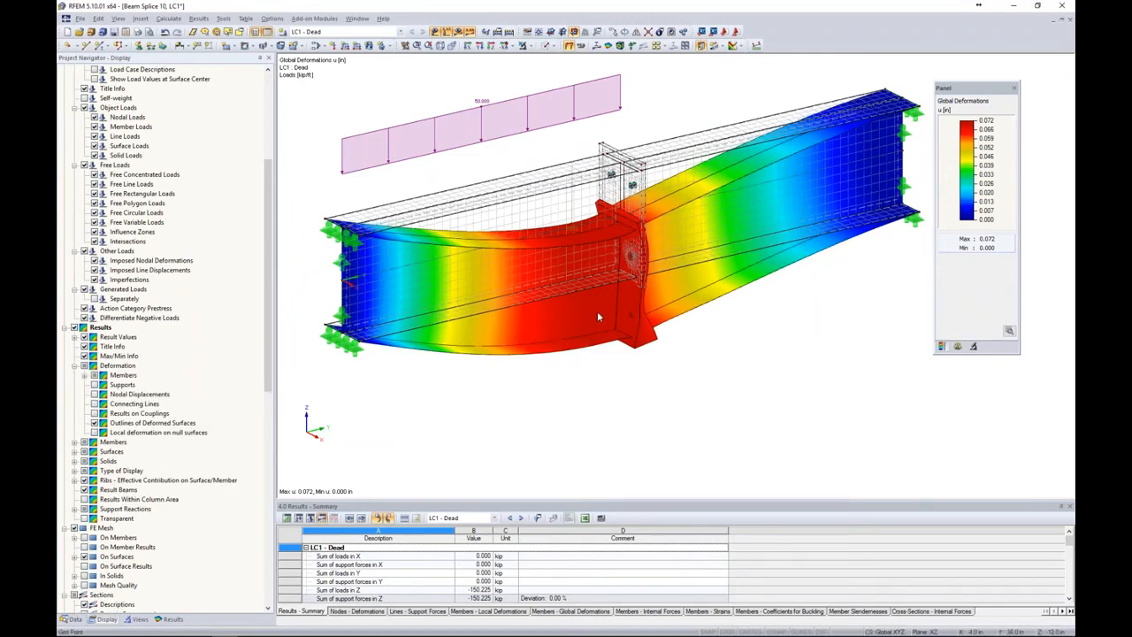
pyautogui.scroll(3, 597, 311)
pyautogui.moveTo(598, 378)
pyautogui.keyDown('ctrl'); pyautogui.mouseDown(button='middle')
pyautogui.moveTo(770, 374)
pyautogui.moveTo(770, 359)
pyautogui.moveTo(599, 381)
pyautogui.mouseUp(button='middle'); pyautogui.keyUp('ctrl')
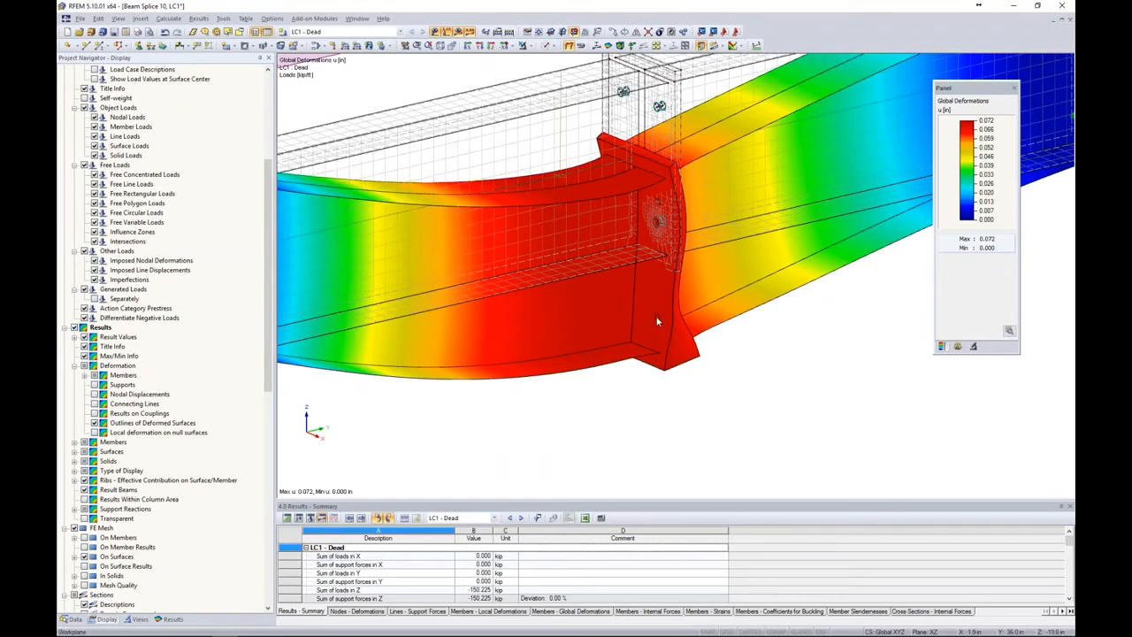
pyautogui.scroll(-4, 655, 324)
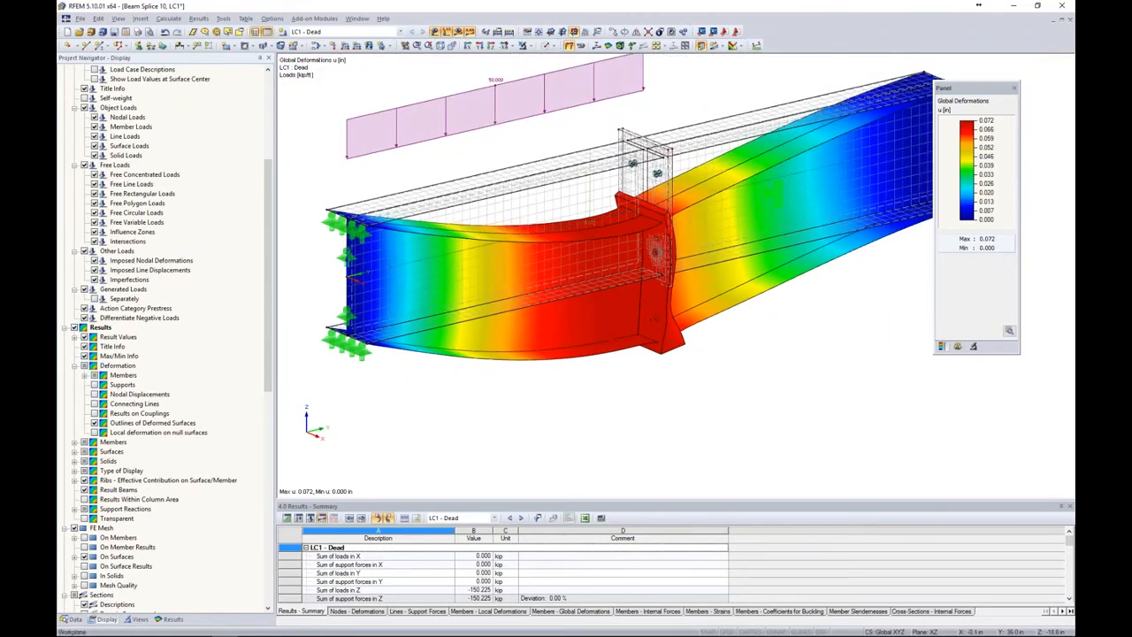
pyautogui.scroll(3, 600, 366)
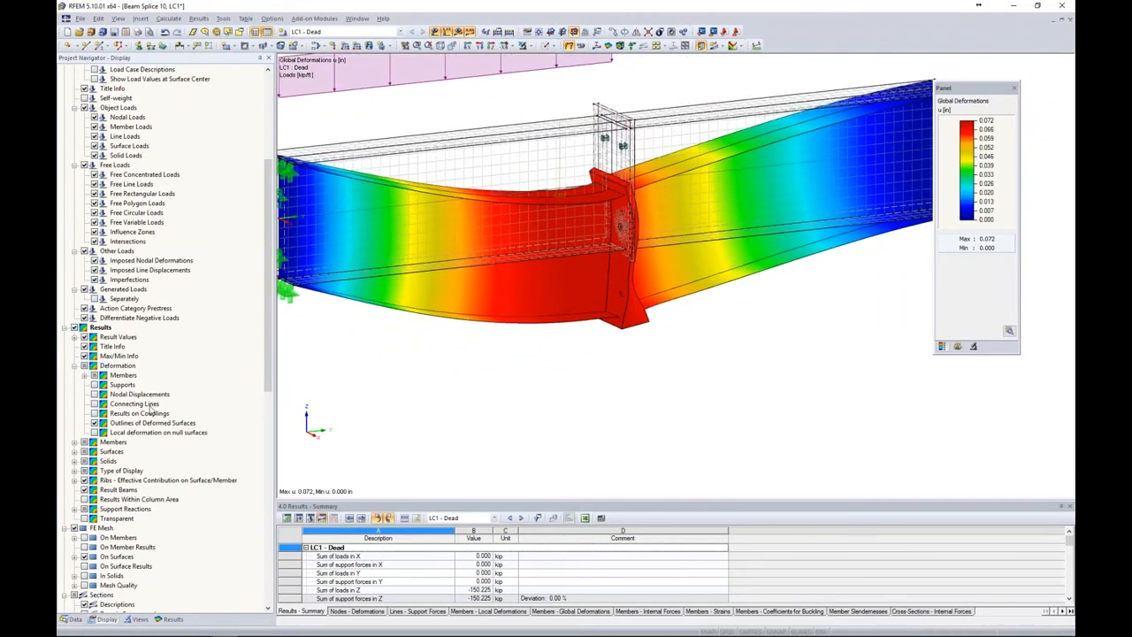
# - Remove the contact solids from the results display and inspect the gap between the deformed end plates at the splice
pyautogui.click(74, 463)
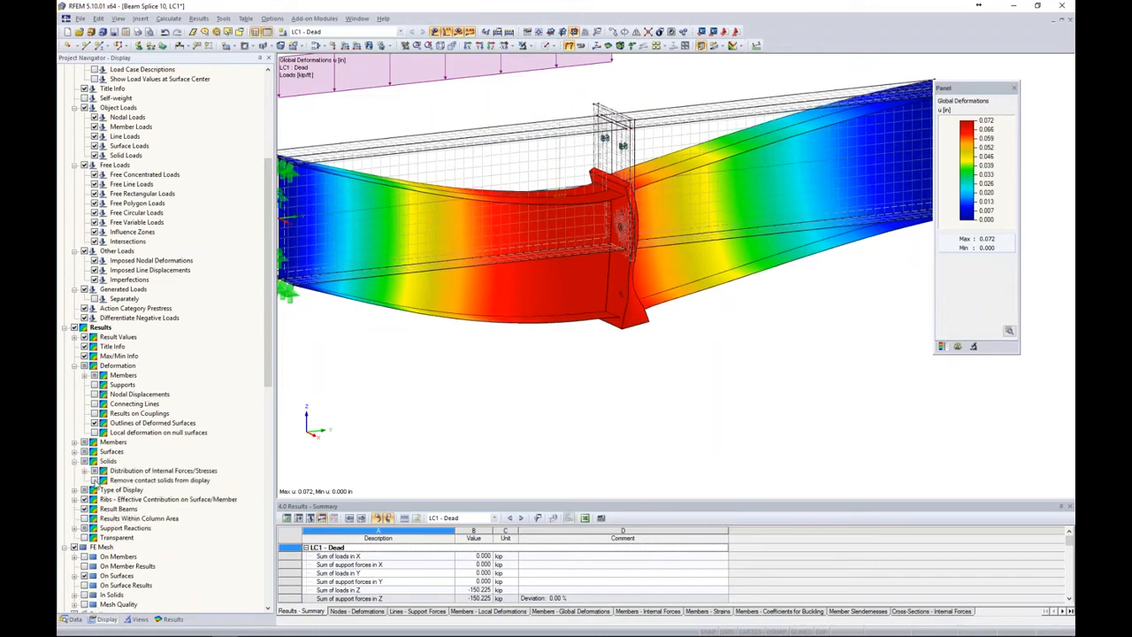
pyautogui.click(94, 480)
pyautogui.keyDown('ctrl'); pyautogui.moveTo(541, 385); pyautogui.dragTo(588, 356, button='middle'); pyautogui.keyUp('ctrl')
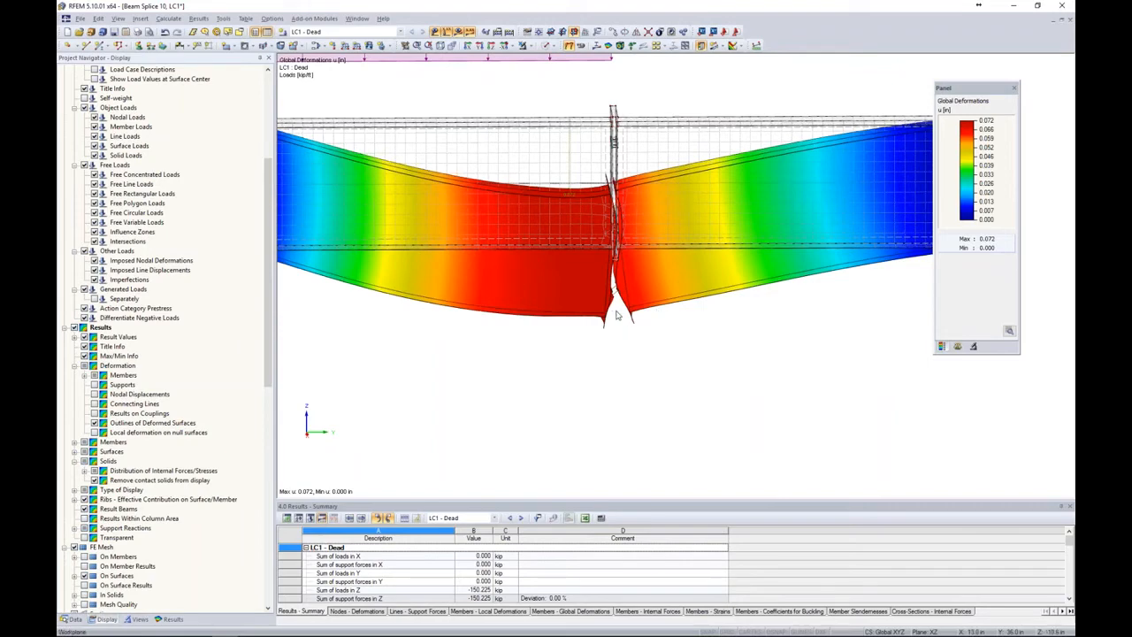
pyautogui.scroll(2, 616, 315)
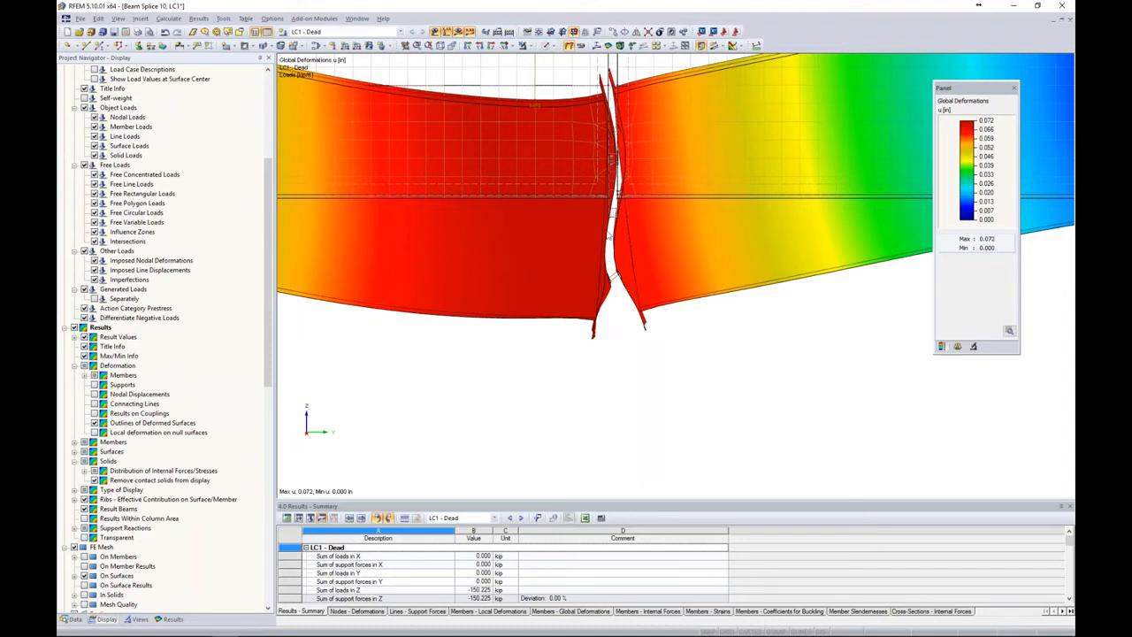
pyautogui.moveTo(634, 350); pyautogui.dragTo(662, 376, button='middle')
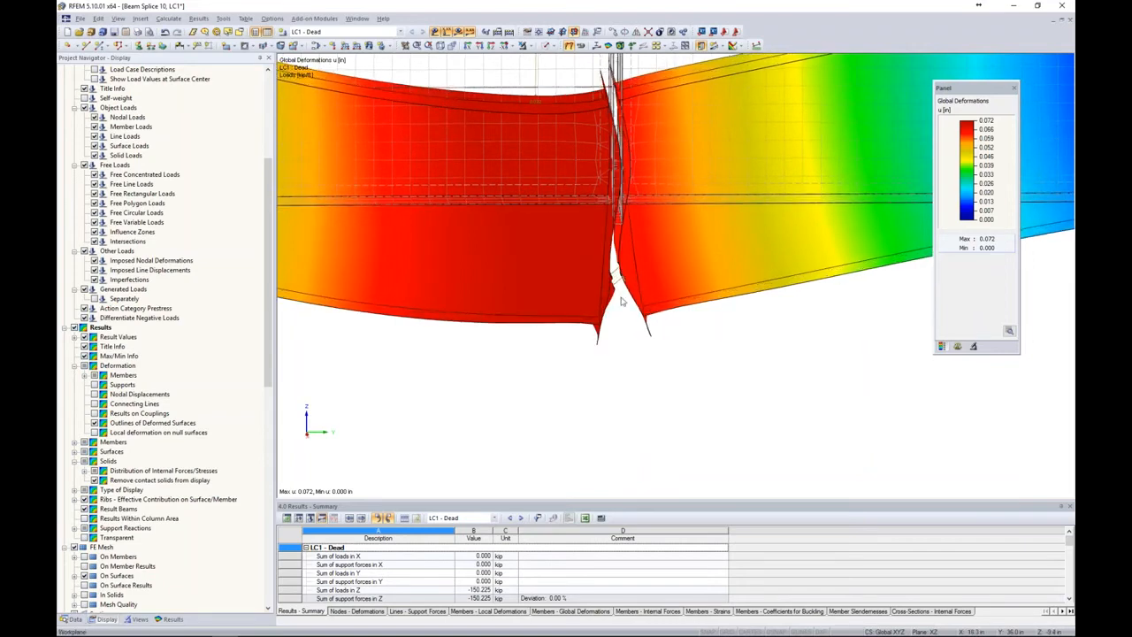
pyautogui.scroll(3, 622, 302)
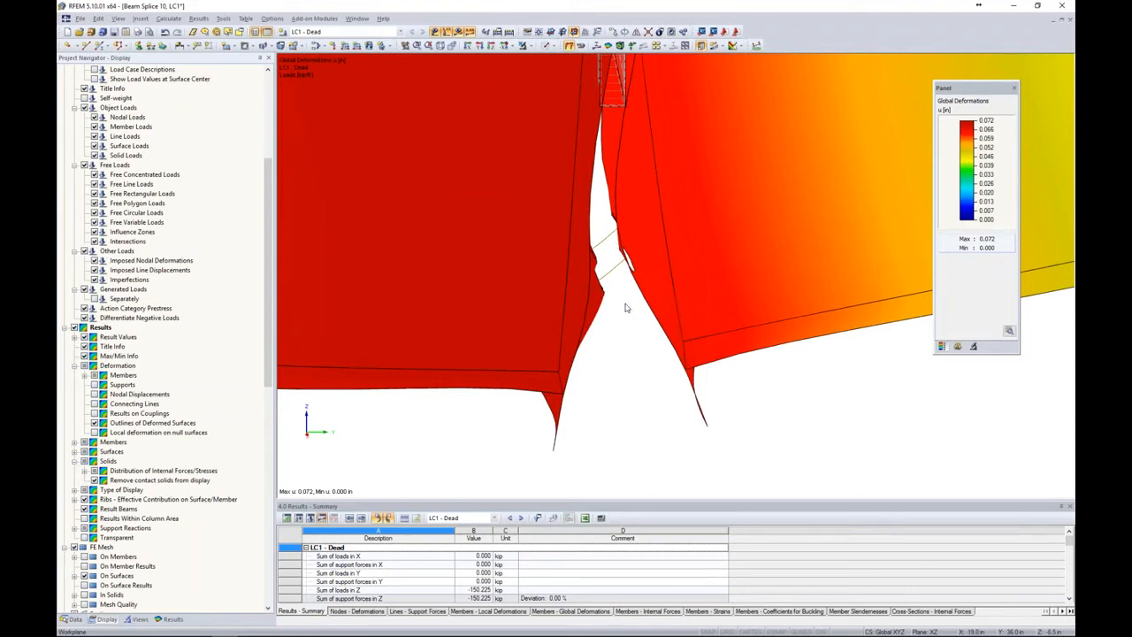
pyautogui.scroll(-4, 625, 307)
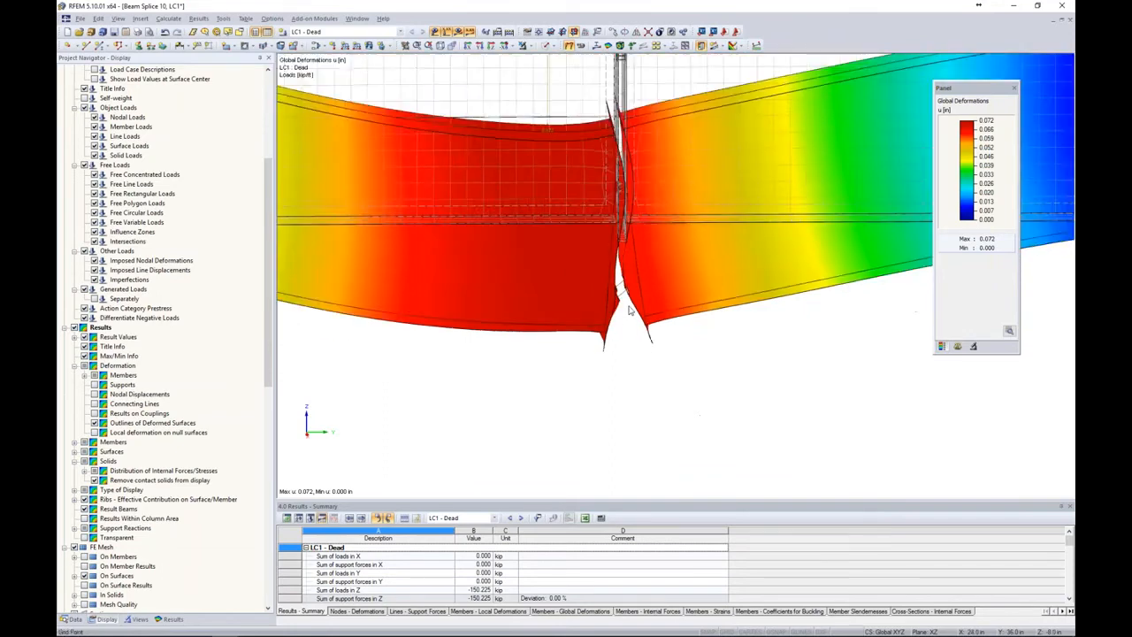
pyautogui.keyDown('ctrl'); pyautogui.moveTo(640, 351); pyautogui.dragTo(708, 405, button='middle'); pyautogui.keyUp('ctrl')
# - View the basic internal forces mx, my and vx on the beam surfaces for load case LC1
pyautogui.click(168, 619)
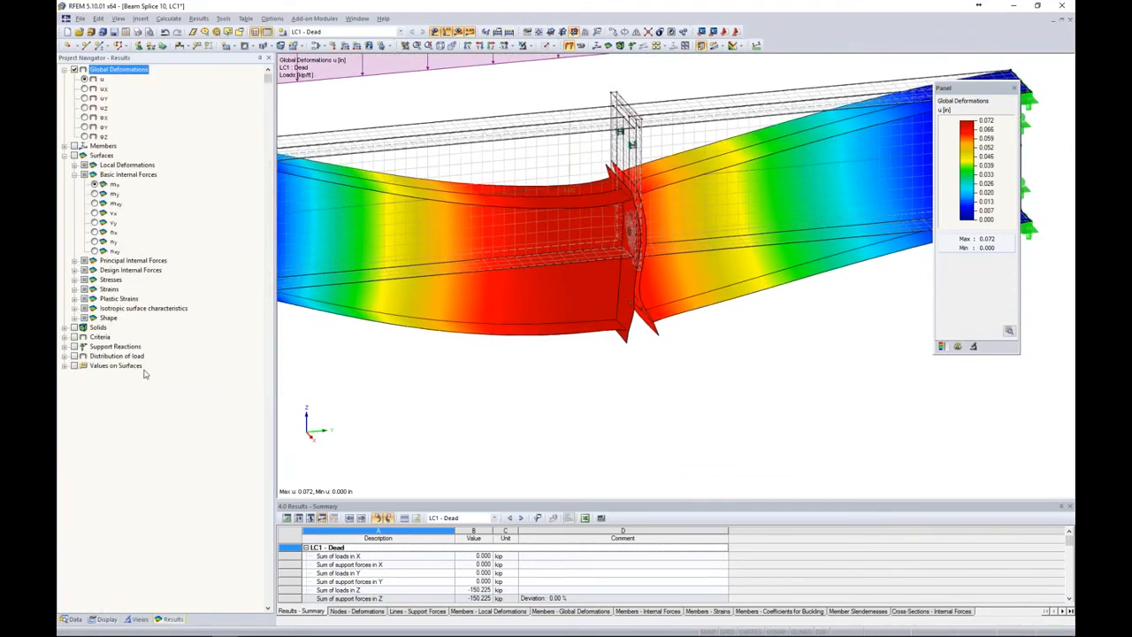
pyautogui.click(93, 184)
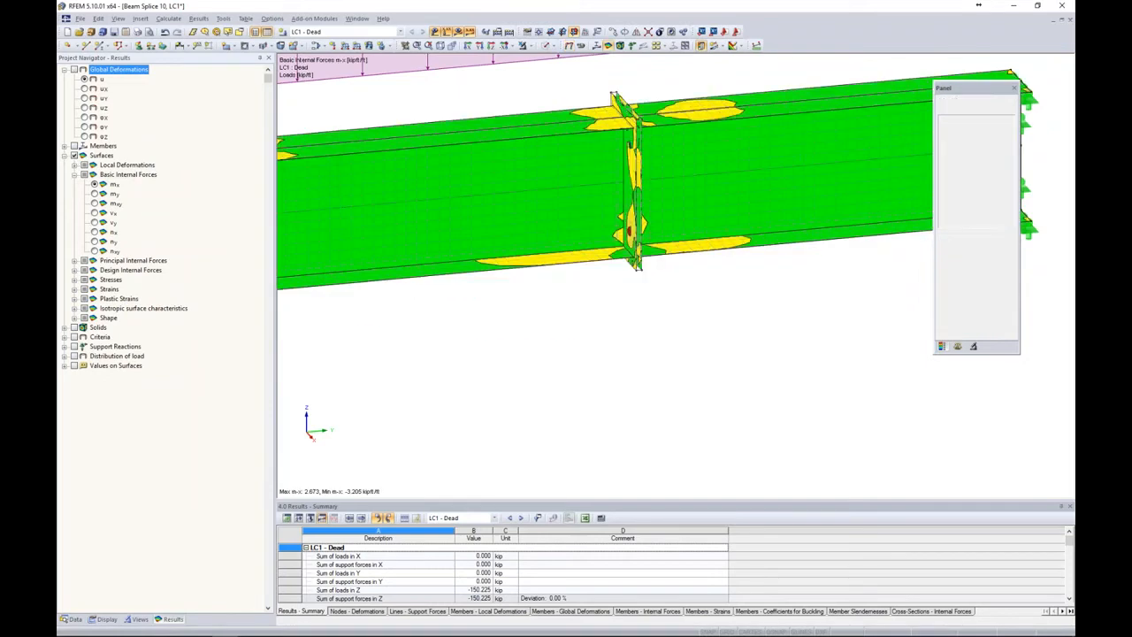
pyautogui.click(94, 193)
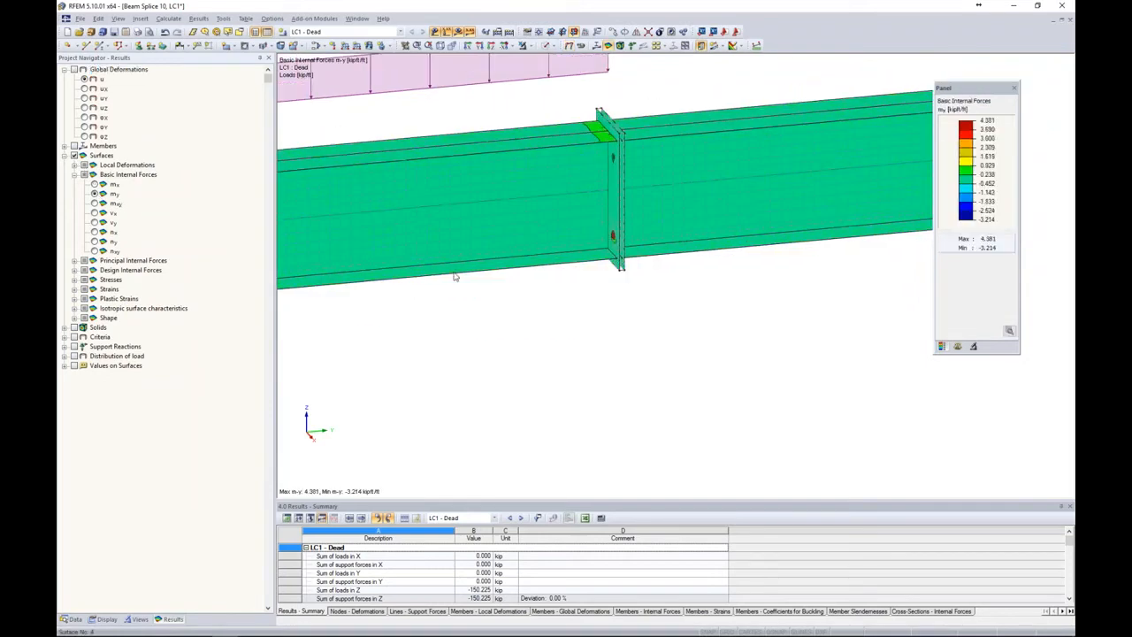
pyautogui.click(94, 213)
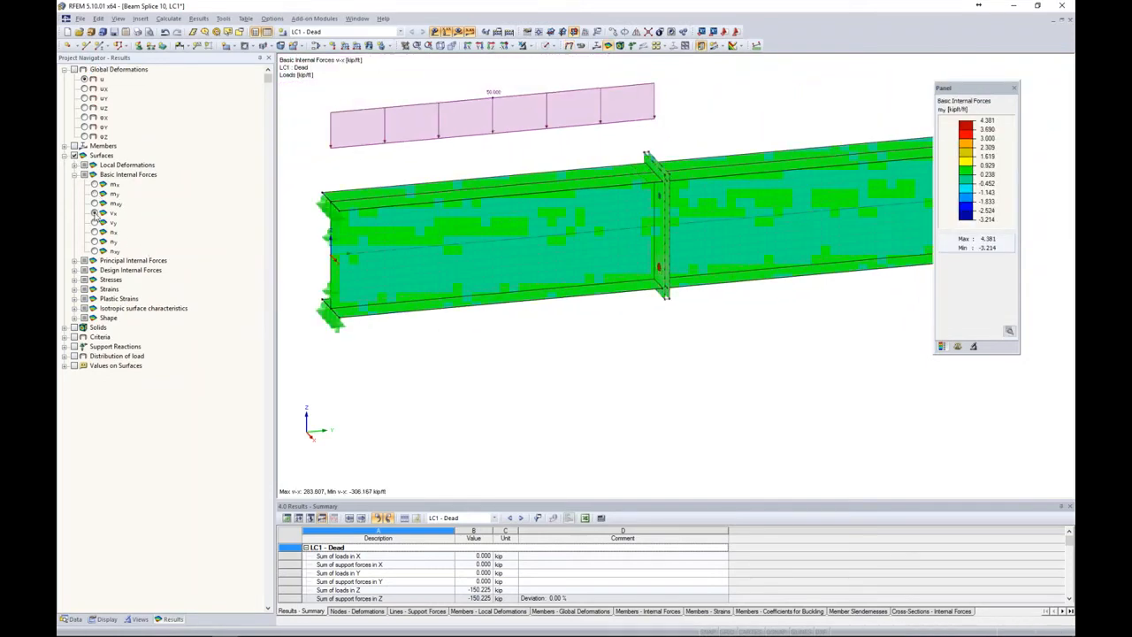
# - Display the maximum von Mises equivalent stress on the surfaces of the whole beam
pyautogui.click(74, 282)
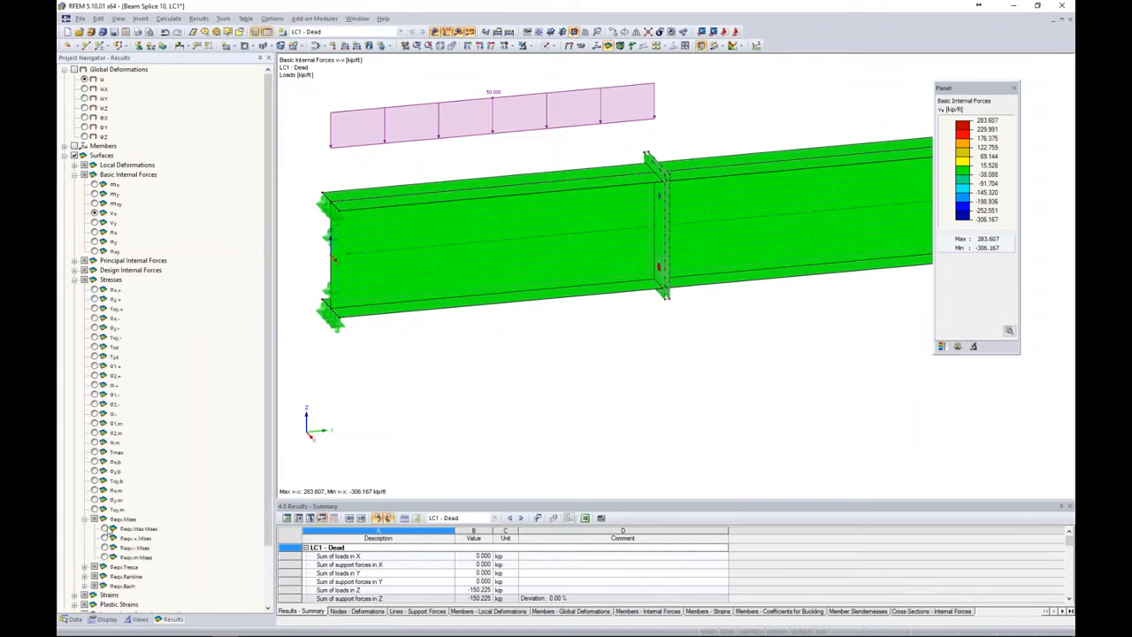
pyautogui.click(104, 529)
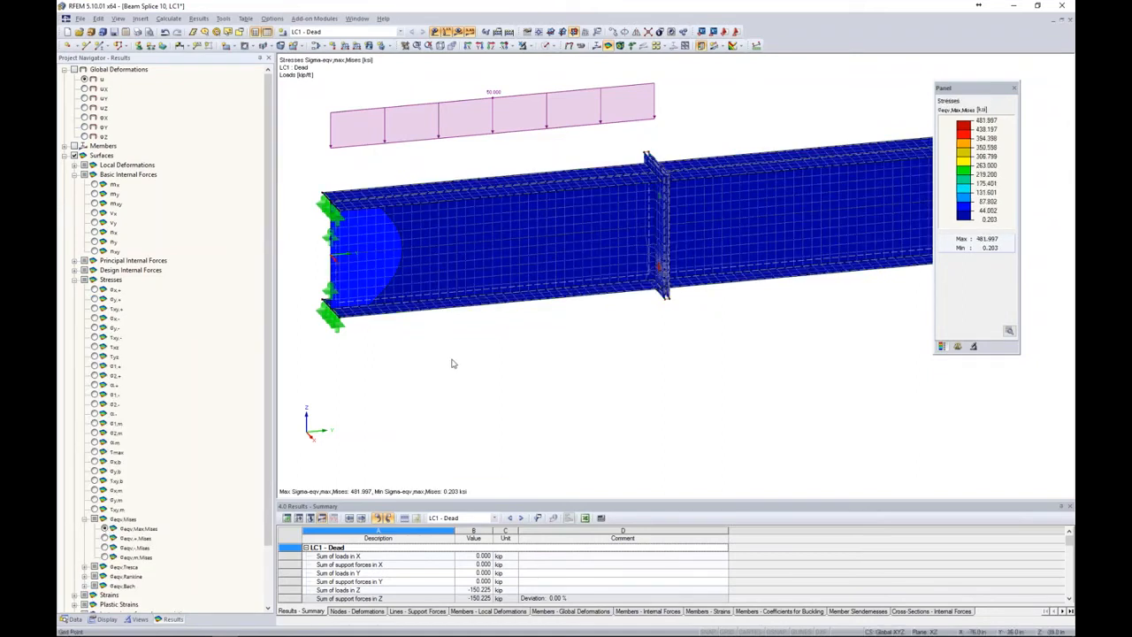
pyautogui.keyDown('ctrl'); pyautogui.moveTo(573, 345); pyautogui.dragTo(619, 341, button='middle'); pyautogui.keyUp('ctrl')
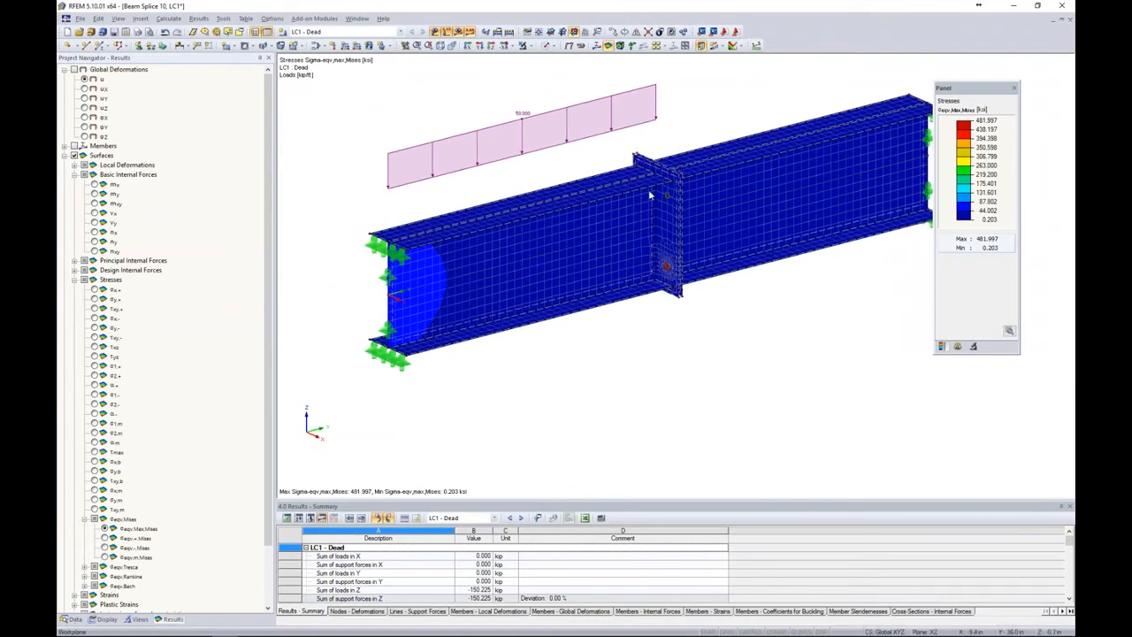
pyautogui.moveTo(675, 320); pyautogui.dragTo(631, 352, button='middle')
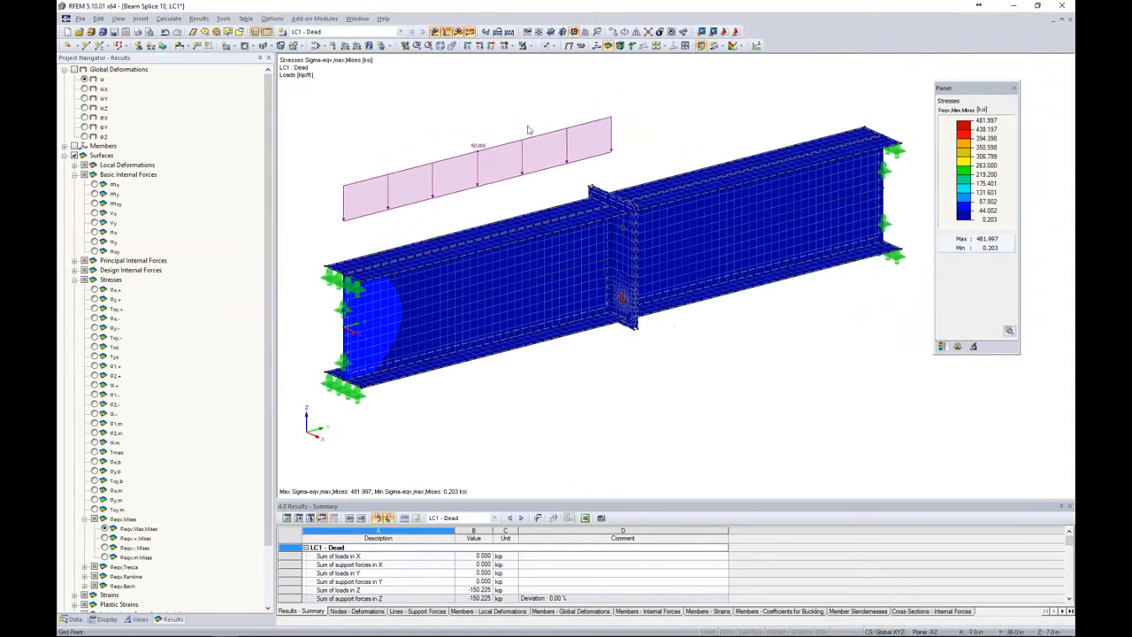
# - Hide the loads and isolate the splice end plates with their bolt holes so only they show stresses
pyautogui.click(434, 32)
pyautogui.moveTo(561, 150); pyautogui.dragTo(669, 382)
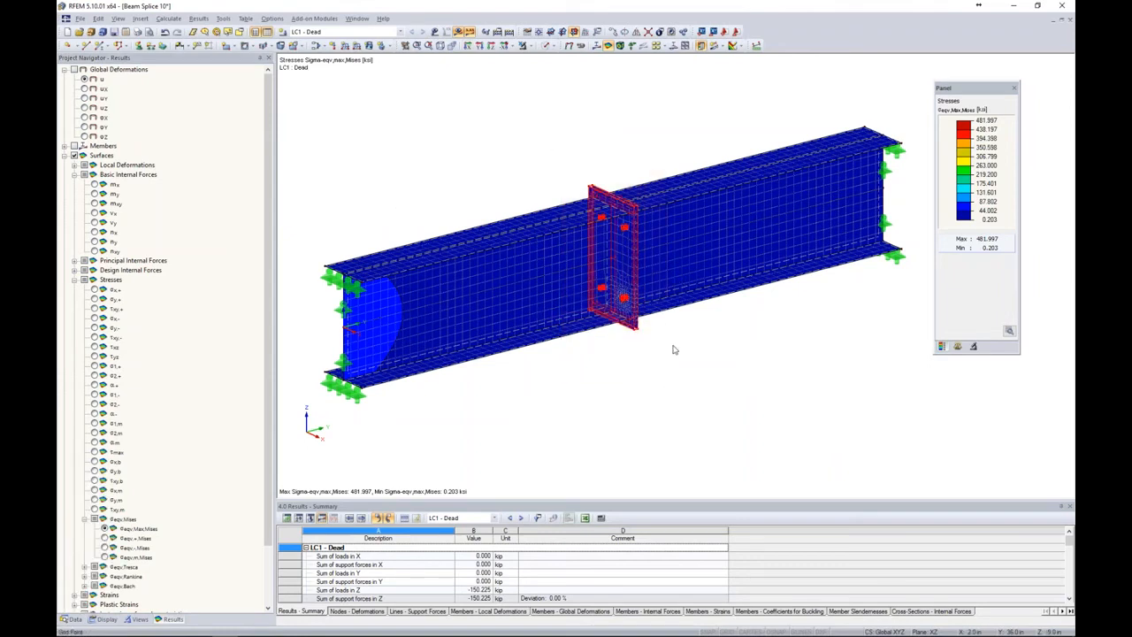
pyautogui.click(525, 46)
pyautogui.click(568, 59)
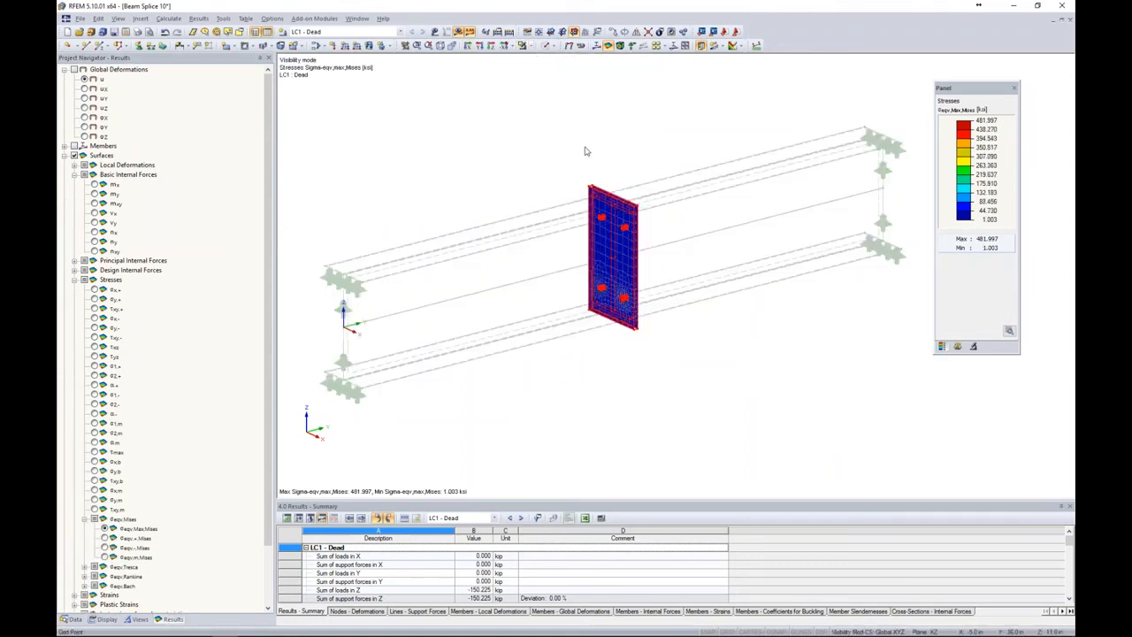
pyautogui.keyDown('ctrl'); pyautogui.moveTo(619, 367); pyautogui.dragTo(661, 350, button='middle'); pyautogui.keyUp('ctrl')
pyautogui.scroll(5, 635, 303)
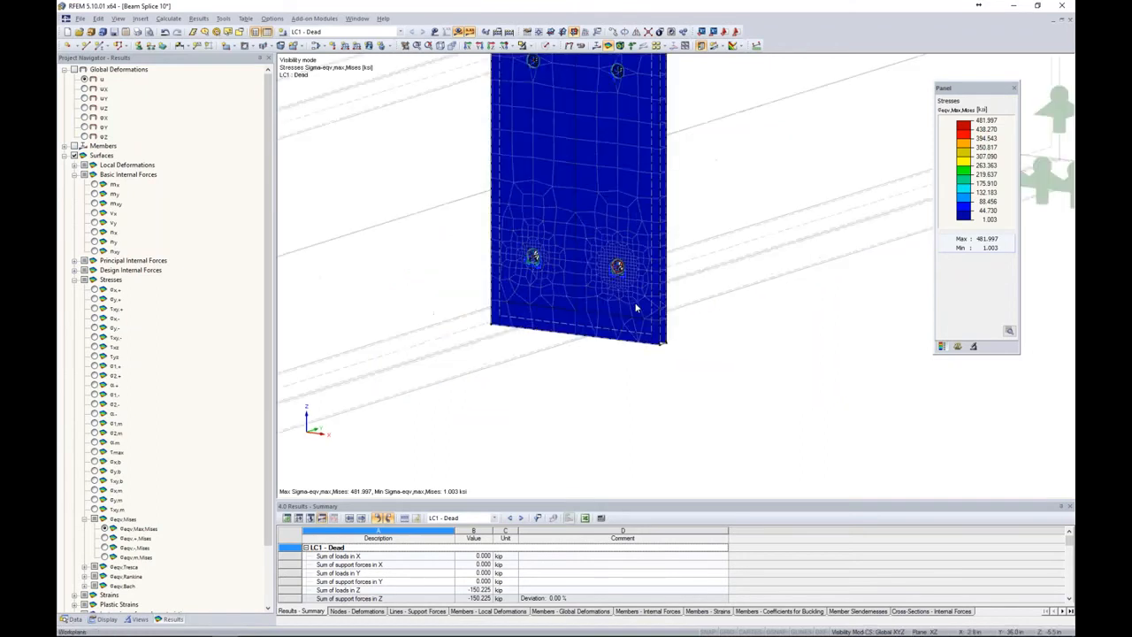
pyautogui.scroll(-1, 635, 305)
pyautogui.moveTo(634, 305); pyautogui.dragTo(627, 341, button='middle')
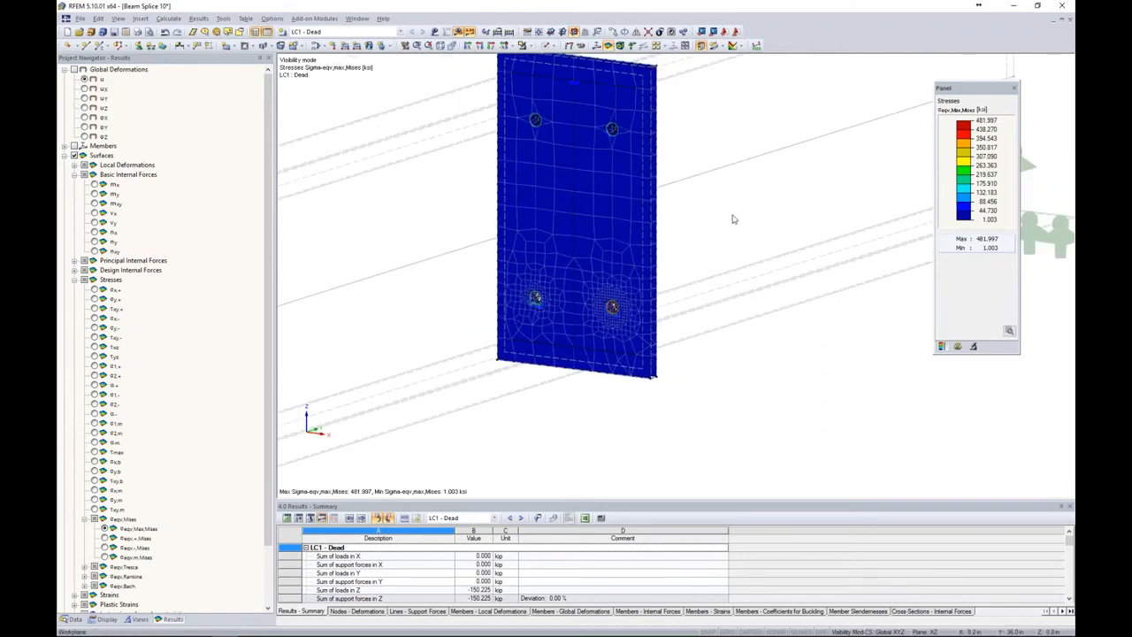
# - Set the distribution of internal forces and stresses on surfaces to Constant on Elements
pyautogui.click(106, 619)
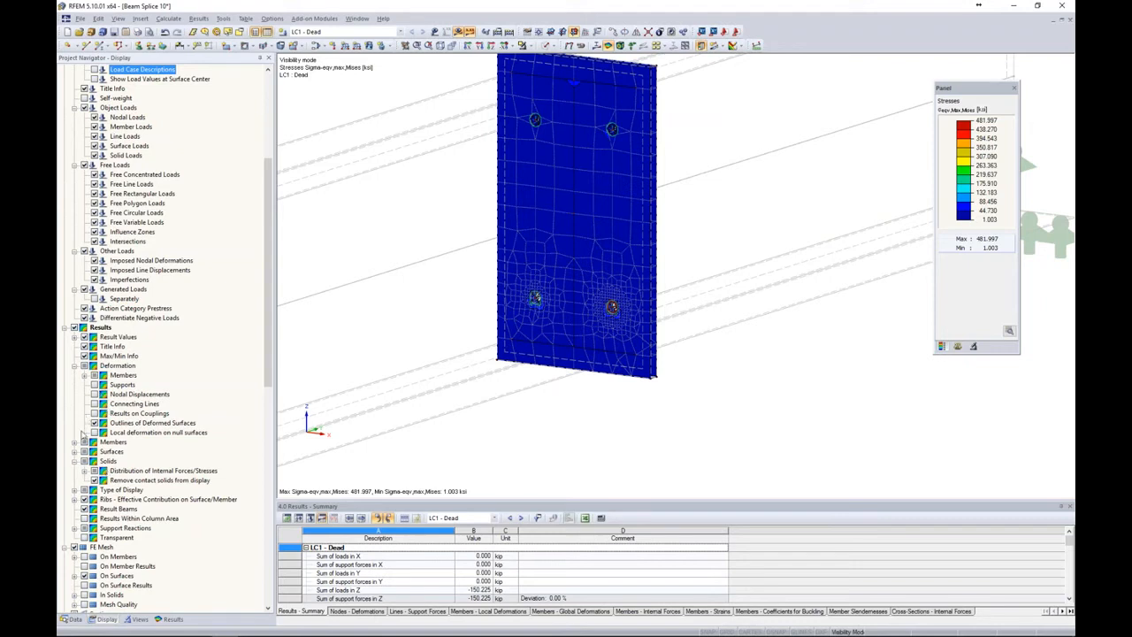
pyautogui.click(74, 451)
pyautogui.click(85, 461)
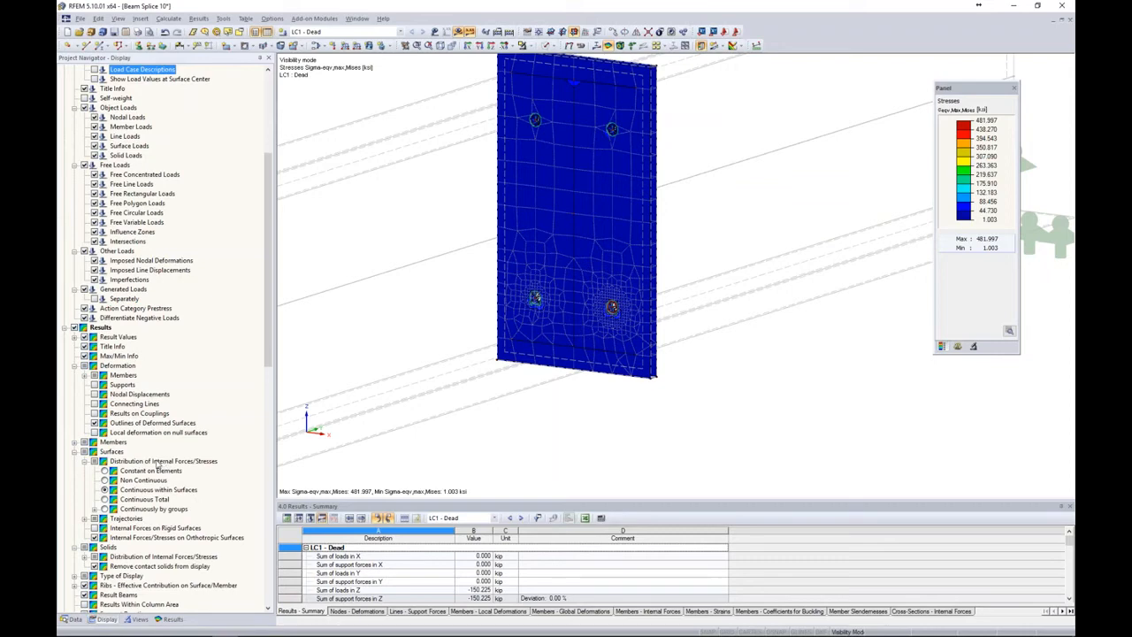
pyautogui.click(105, 471)
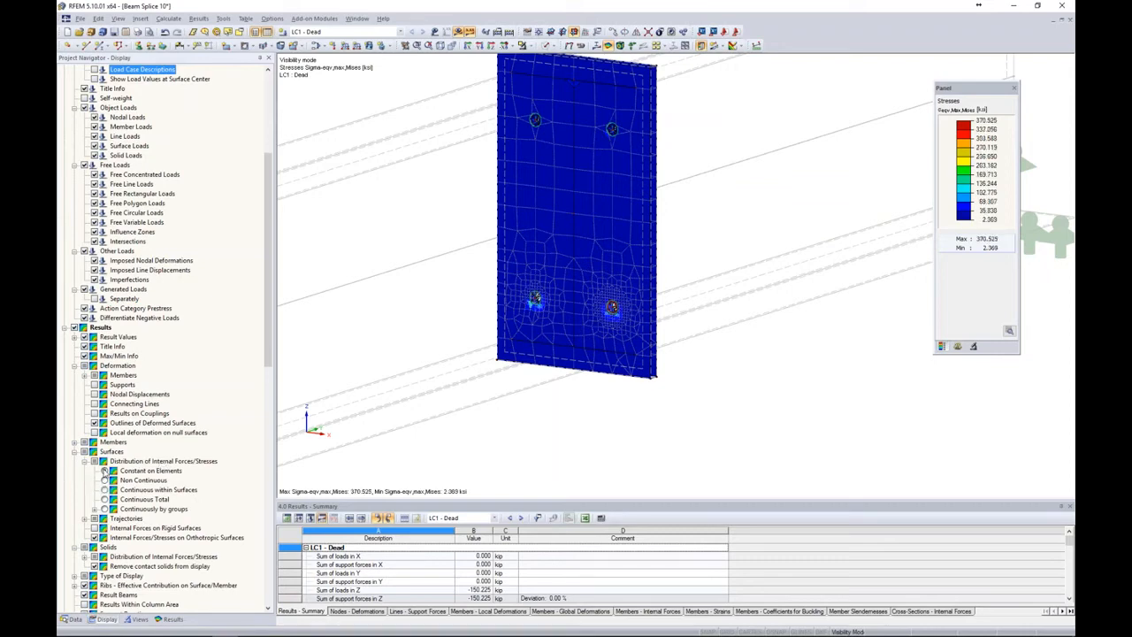
# - Examine the element stresses around the lower bolt holes of the end plate, especially along the bottom edge of the hole
pyautogui.scroll(6, 612, 309)
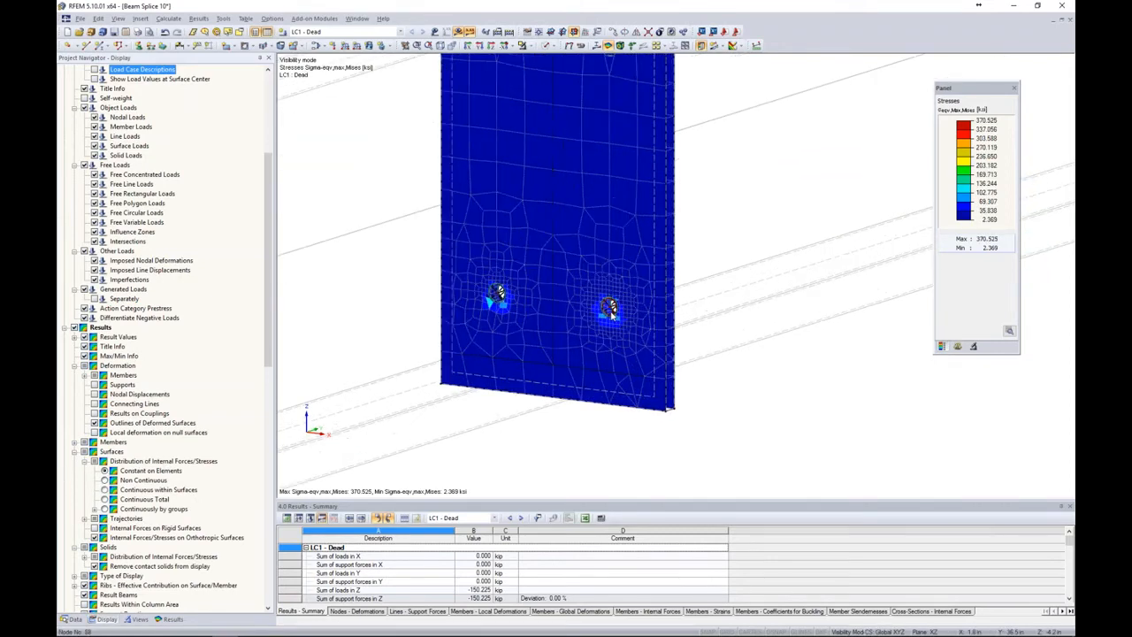
pyautogui.scroll(1, 612, 317)
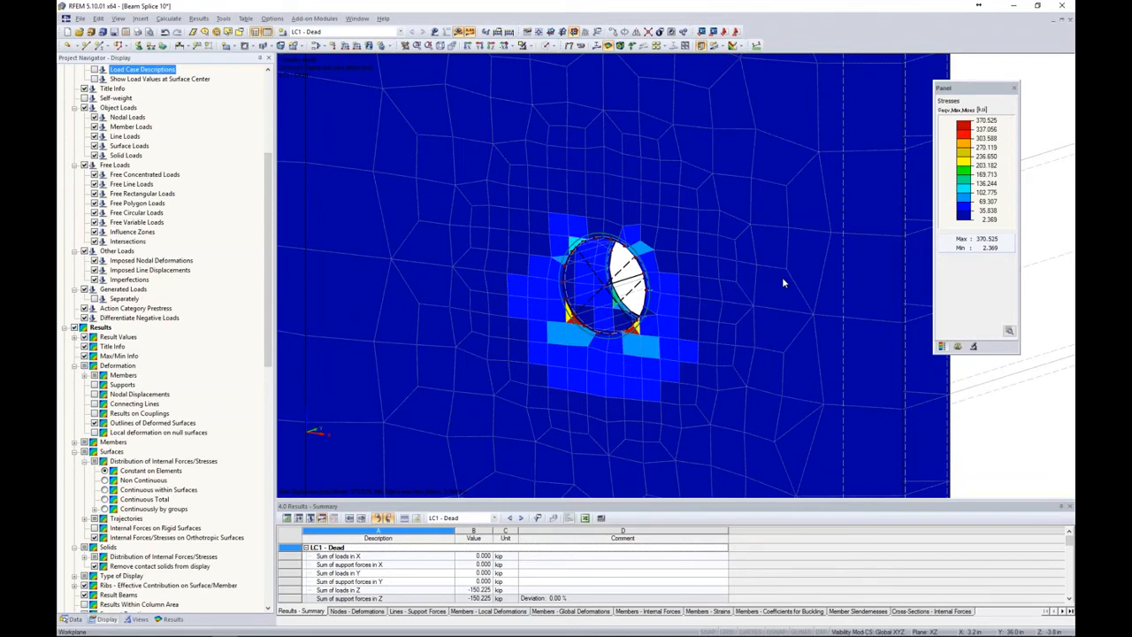
pyautogui.scroll(-1, 648, 363)
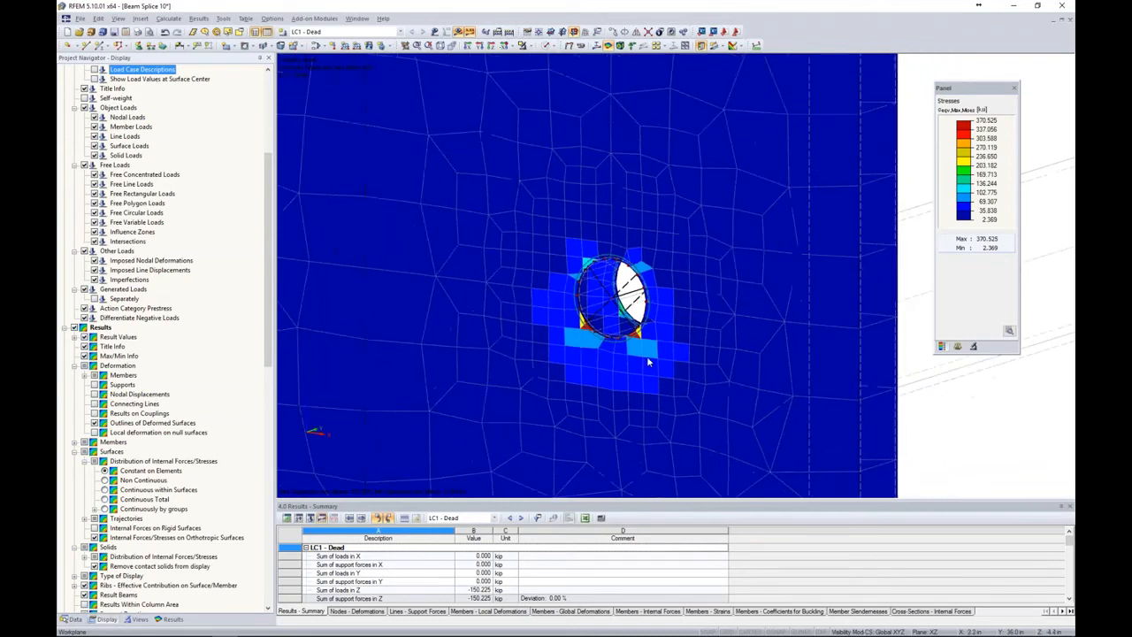
pyautogui.scroll(-2, 659, 358)
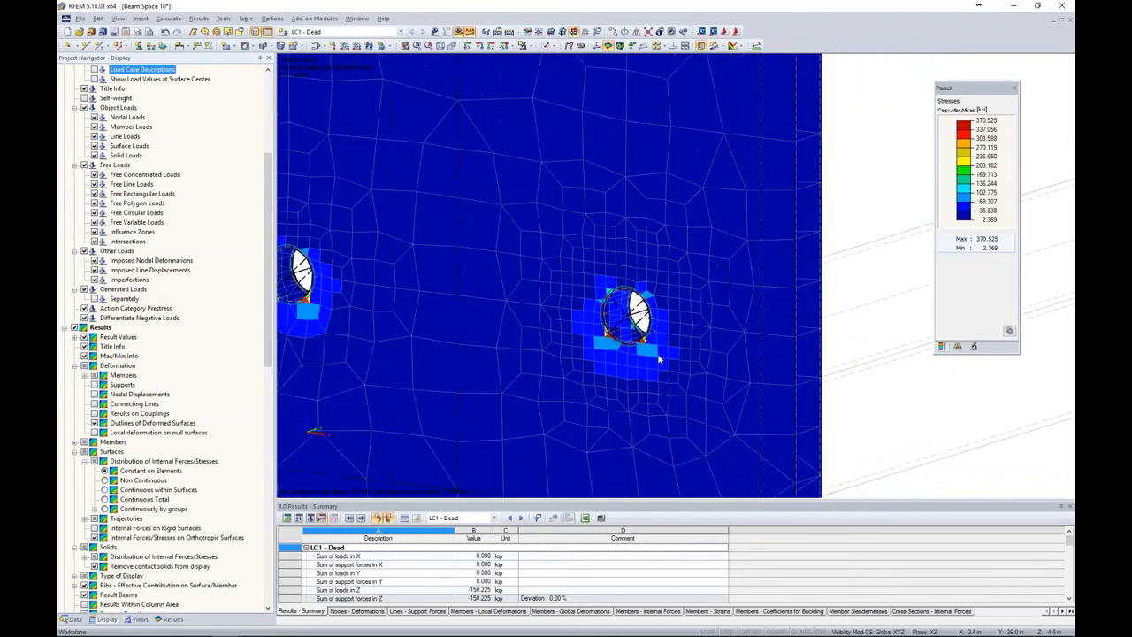
pyautogui.scroll(1, 659, 359)
pyautogui.scroll(2, 651, 358)
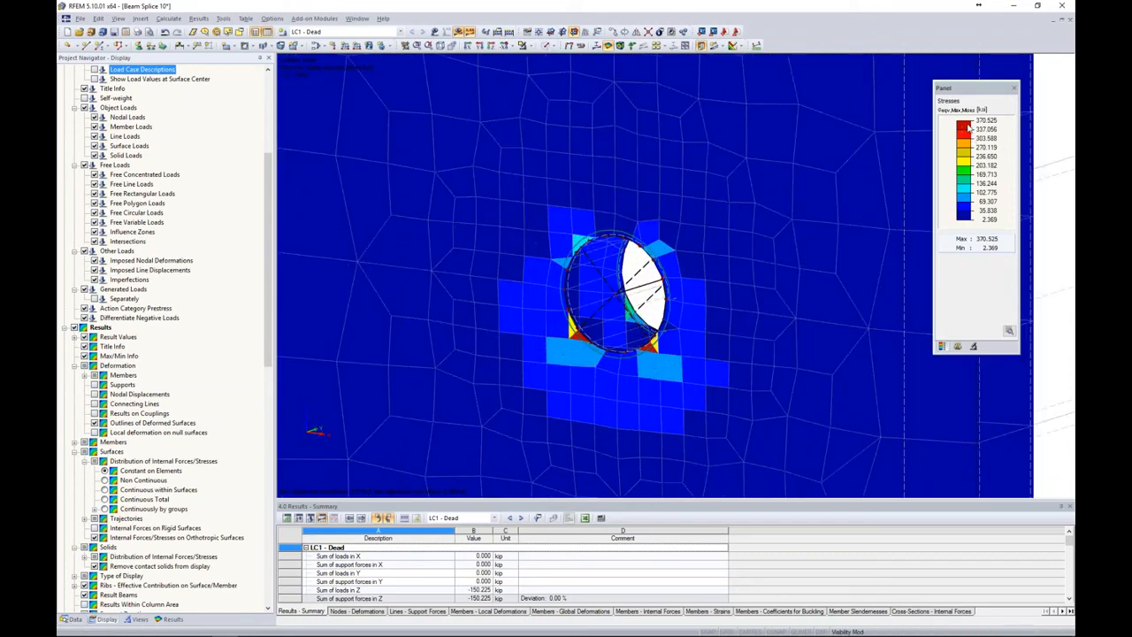
pyautogui.scroll(2, 665, 334)
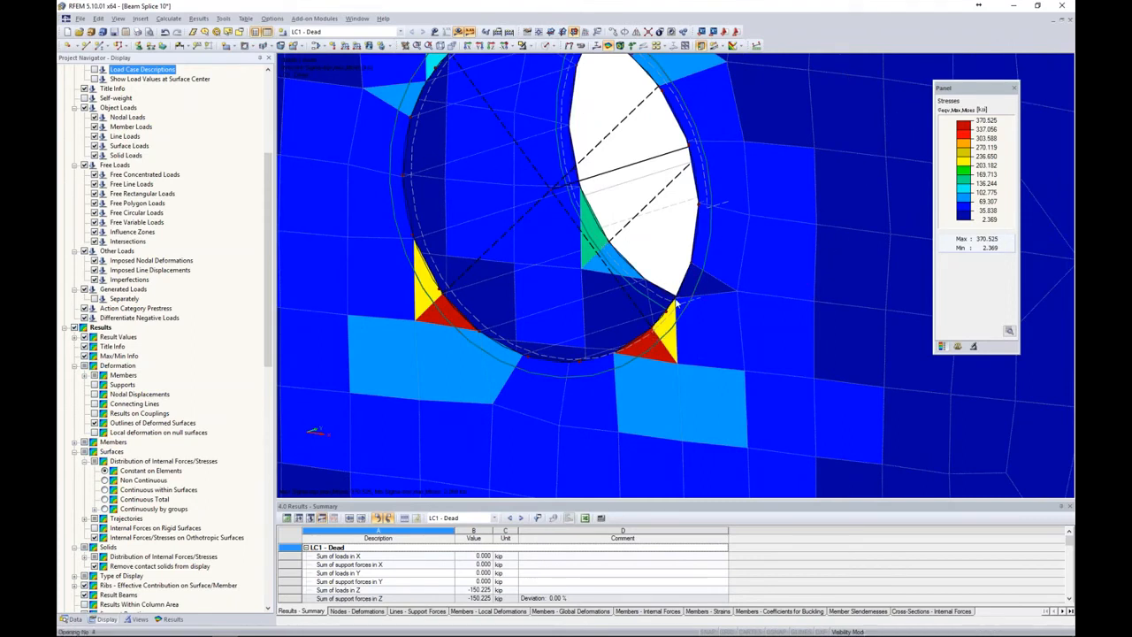
pyautogui.click(662, 333)
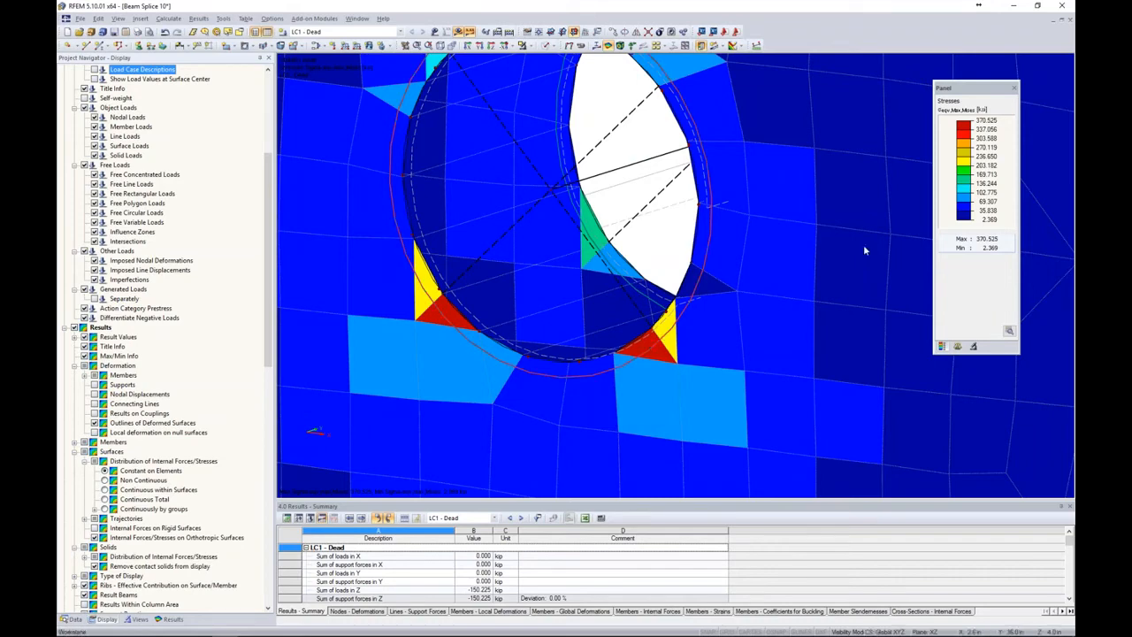
pyautogui.scroll(-3, 890, 259)
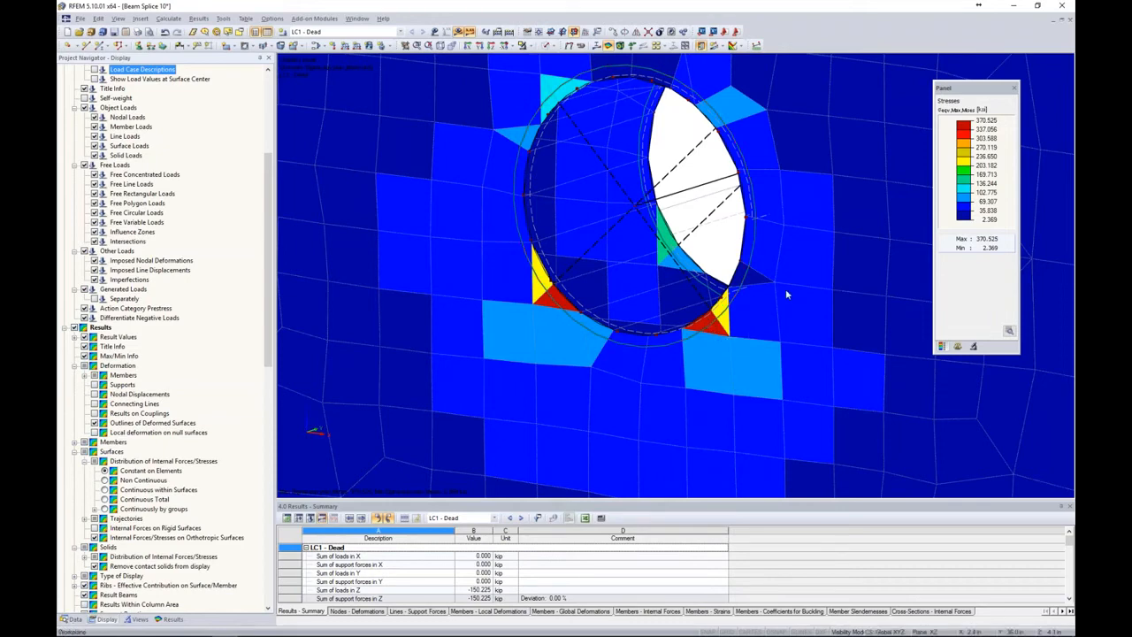
# - Set the stress color scale's maximum to 50 ksi, refill the intermediate values, and inspect the stresses around the lower bolt holes
pyautogui.doubleClick(967, 131)
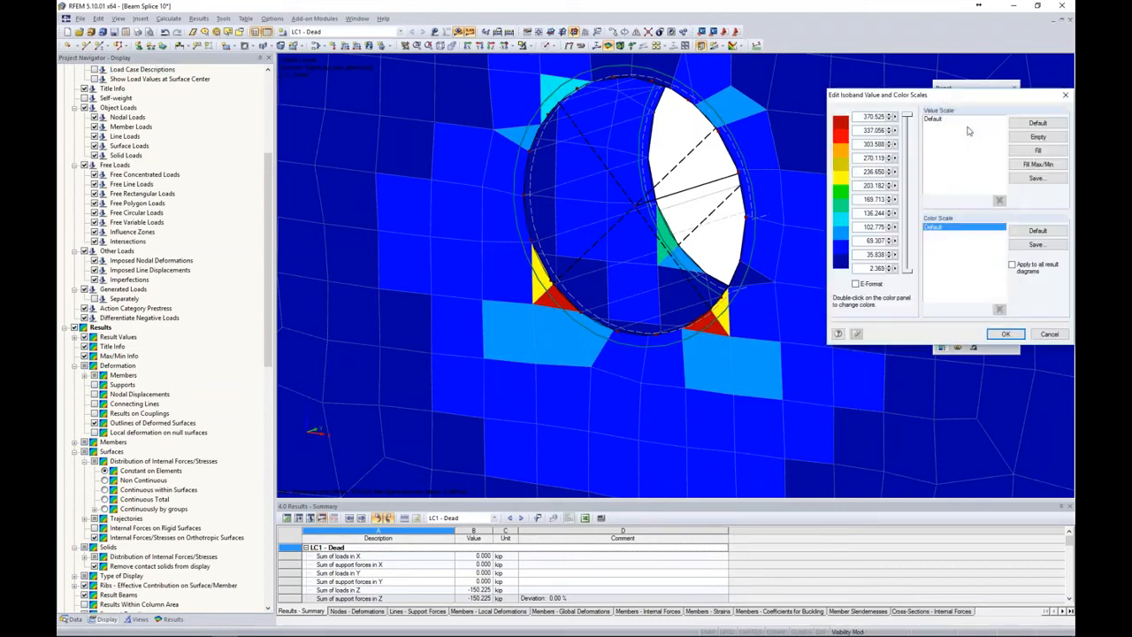
pyautogui.doubleClick(844, 144)
pyautogui.write('50')
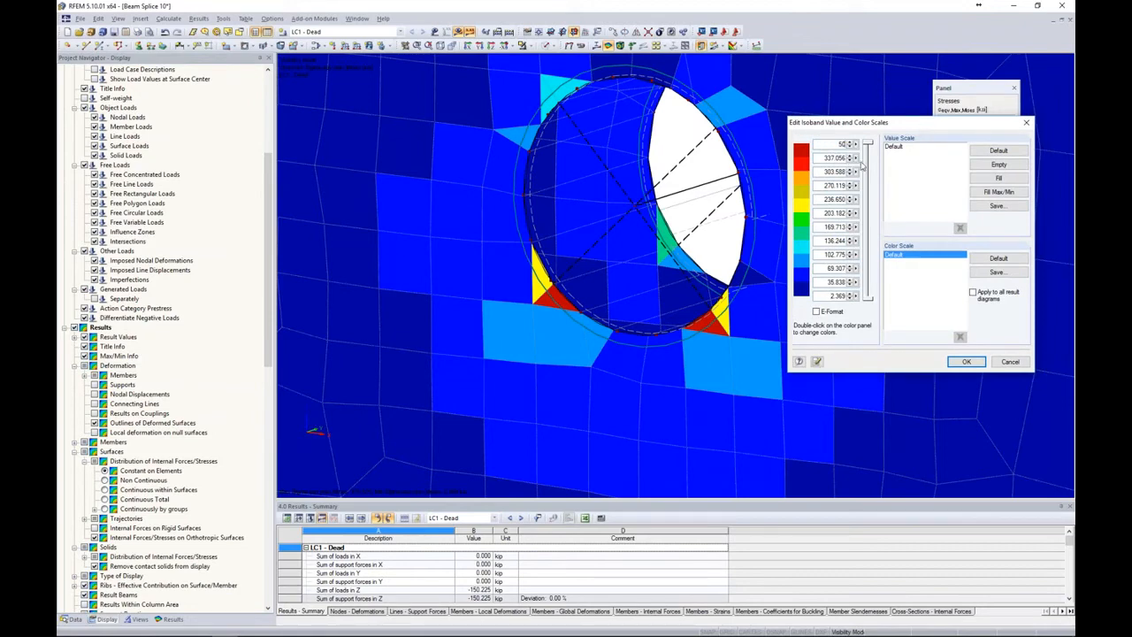
pyautogui.click(986, 181)
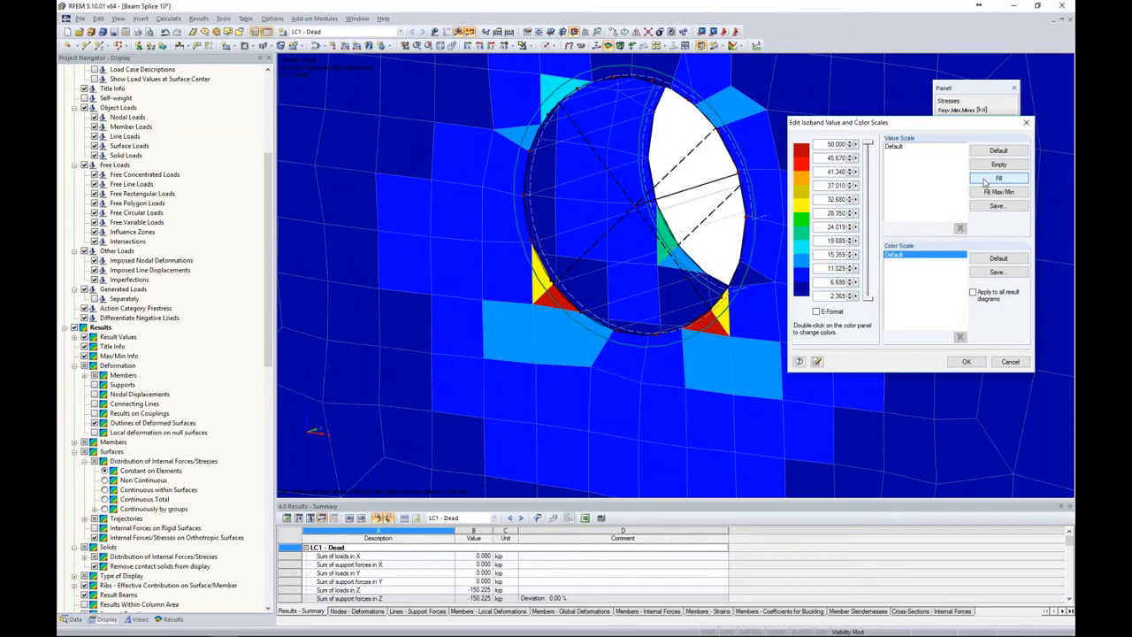
pyautogui.click(966, 362)
pyautogui.scroll(-5, 736, 248)
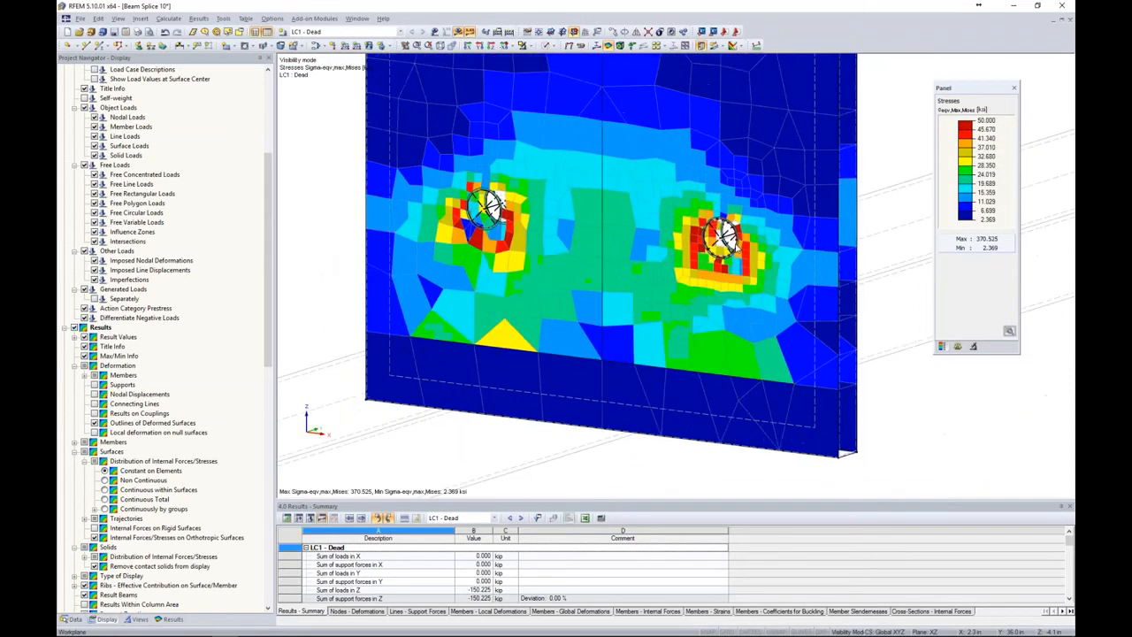
pyautogui.scroll(-1, 727, 239)
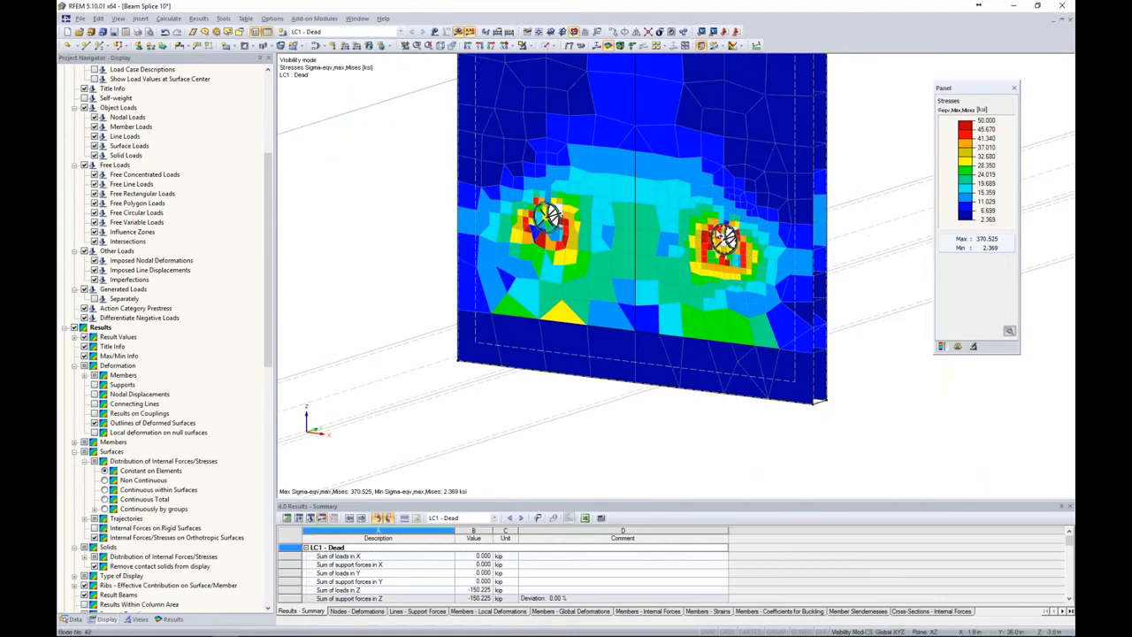
pyautogui.scroll(4, 722, 237)
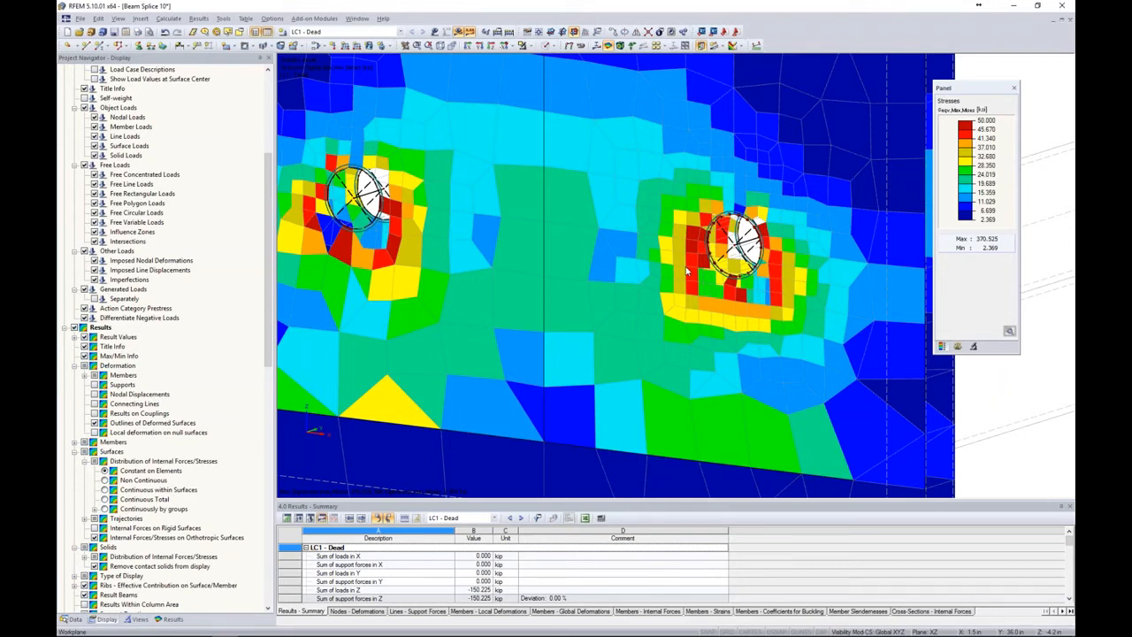
# - Turn off the surface results and display the member results of the bolts at the splice plates
pyautogui.scroll(-5, 699, 226)
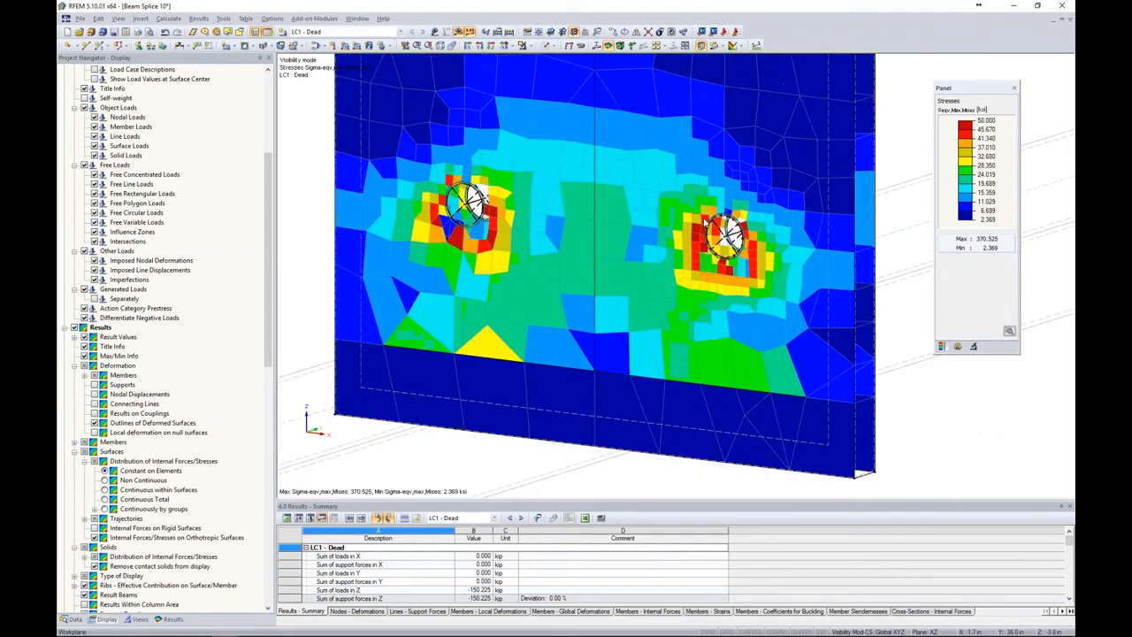
pyautogui.scroll(-6, 705, 221)
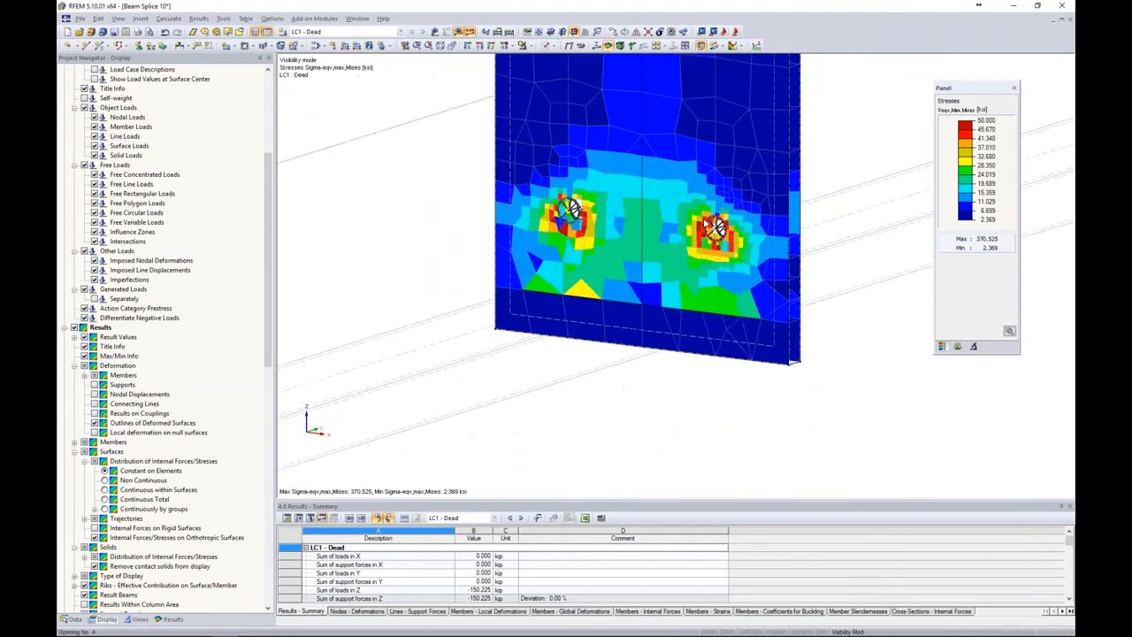
pyautogui.scroll(-3, 774, 228)
pyautogui.keyDown('ctrl'); pyautogui.moveTo(789, 210); pyautogui.dragTo(676, 306, button='middle'); pyautogui.keyUp('ctrl')
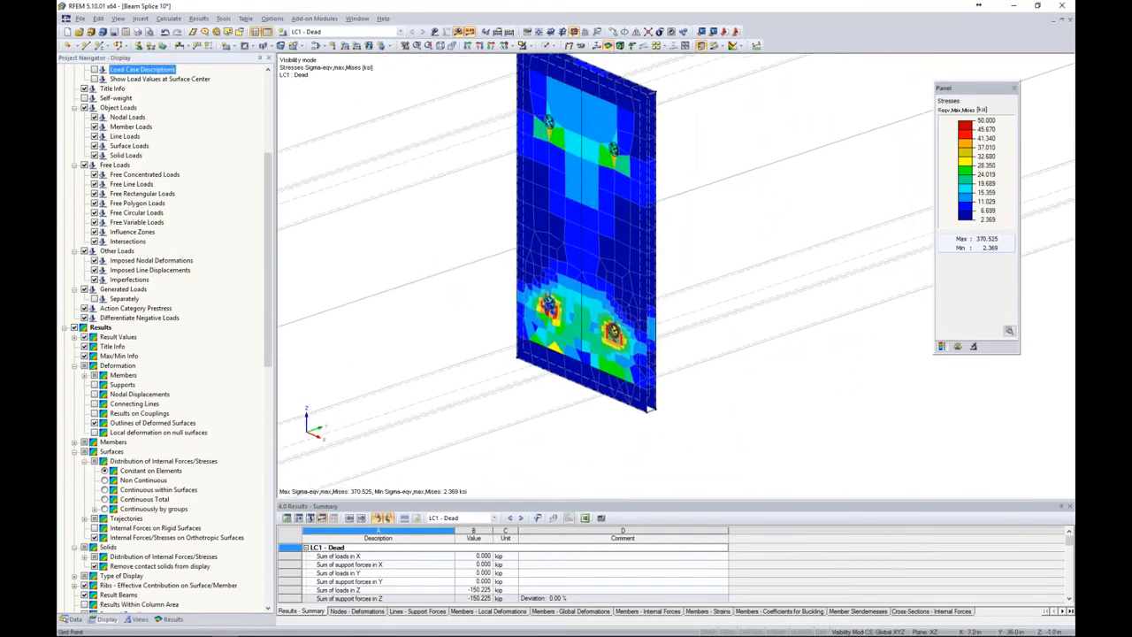
pyautogui.click(164, 619)
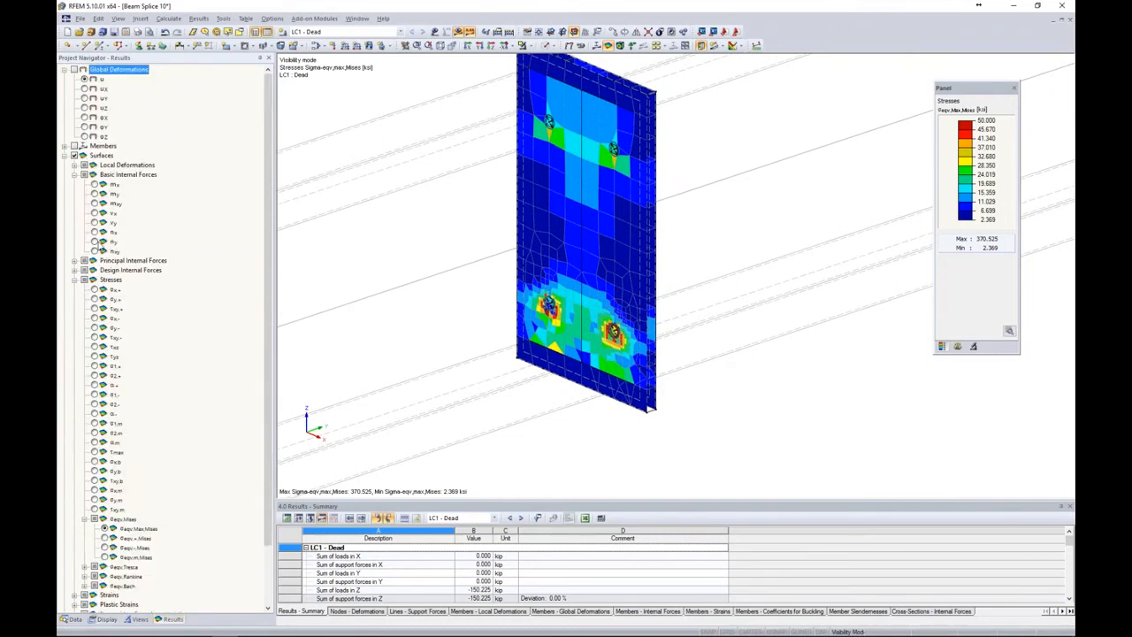
pyautogui.click(74, 156)
pyautogui.click(74, 146)
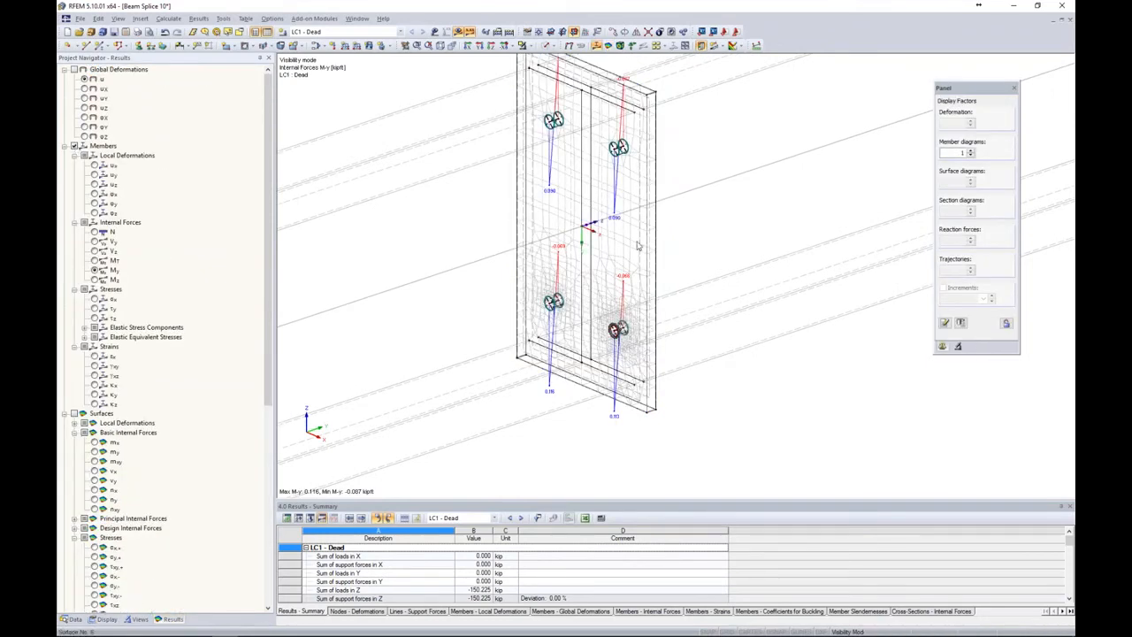
pyautogui.moveTo(711, 273); pyautogui.dragTo(742, 303, button='middle')
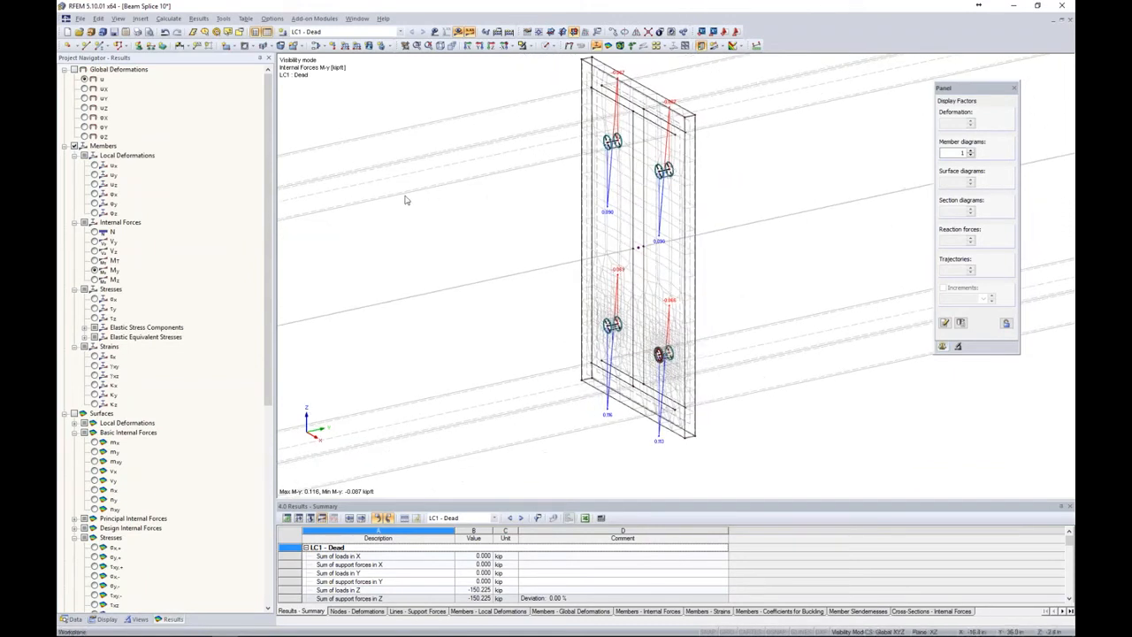
# - Review the bolts' axial force N and their shear forces Vy and Vz in turn
pyautogui.click(94, 232)
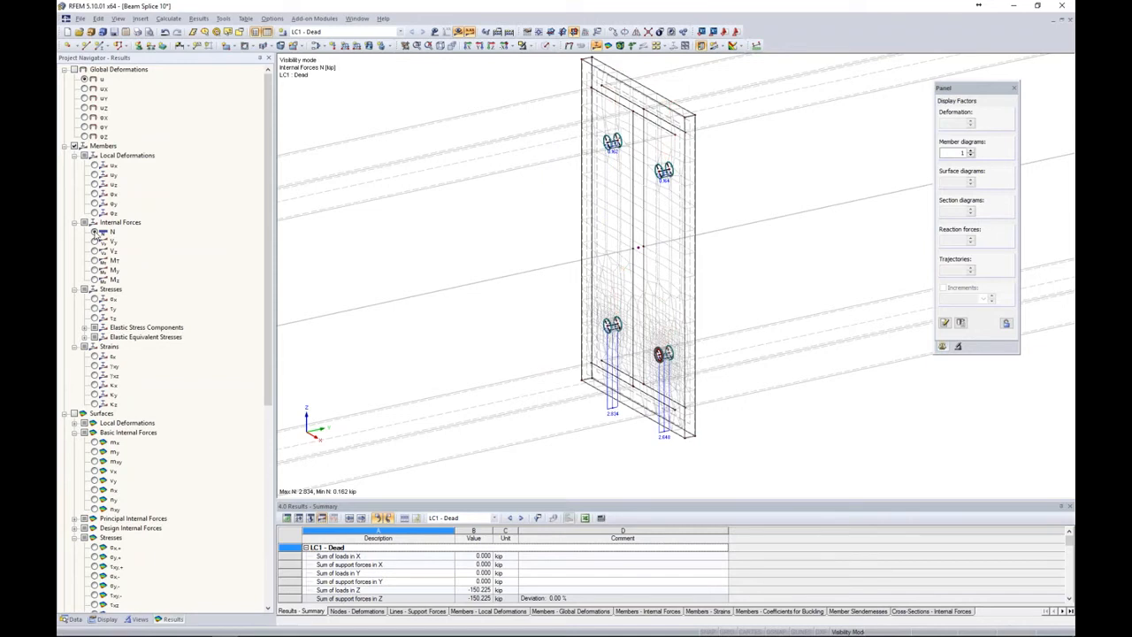
pyautogui.moveTo(651, 348); pyautogui.dragTo(679, 310, button='middle')
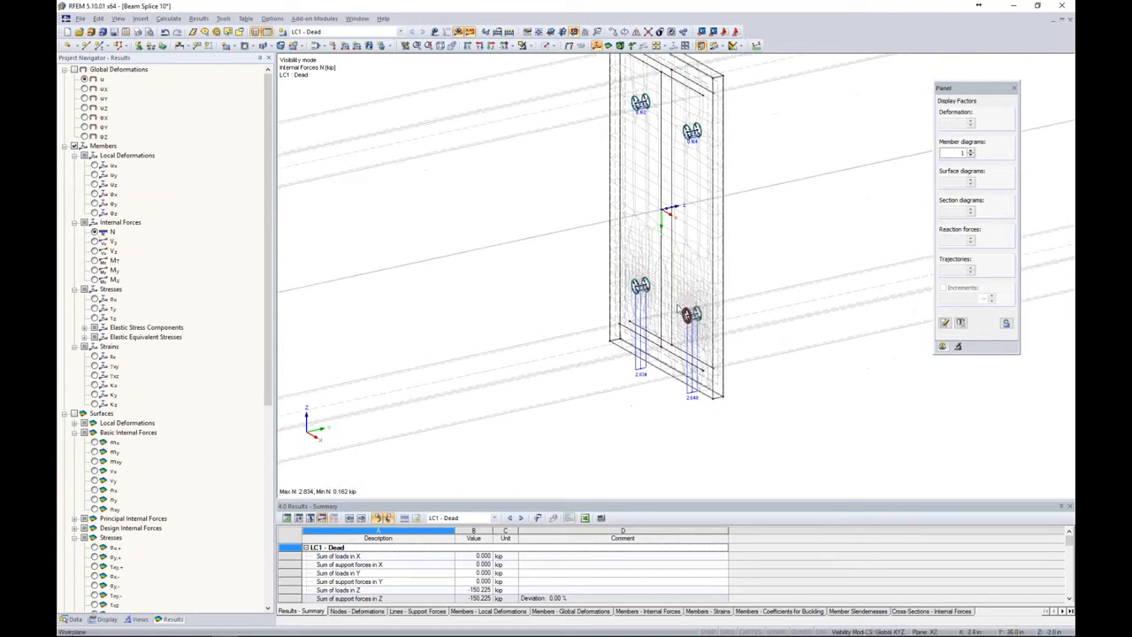
pyautogui.scroll(2, 681, 314)
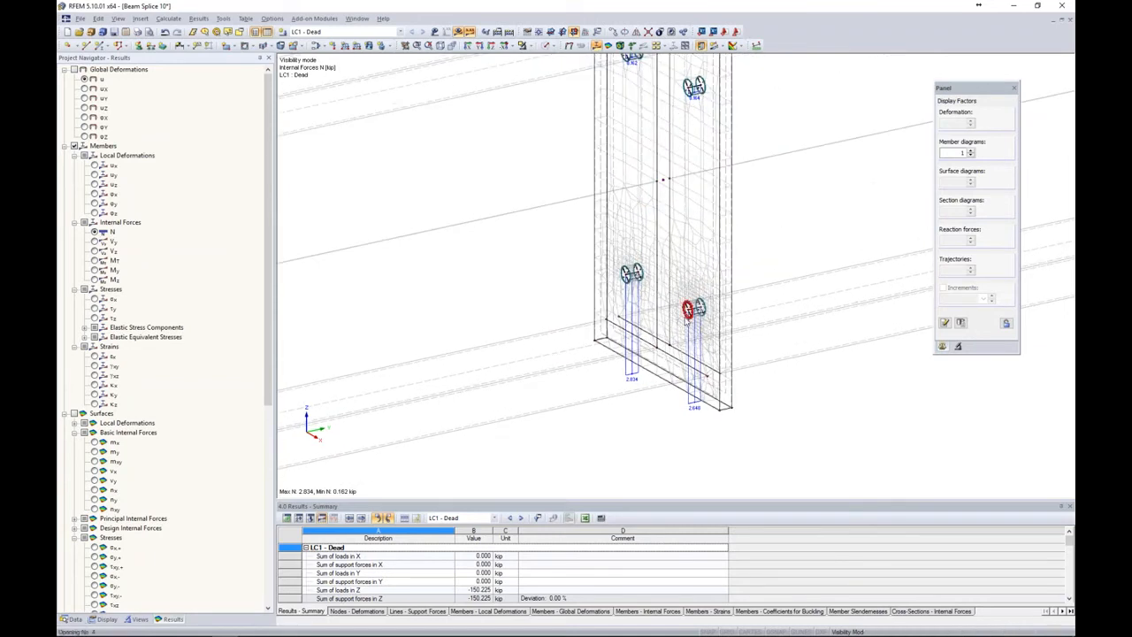
pyautogui.moveTo(748, 303); pyautogui.dragTo(749, 338, button='middle')
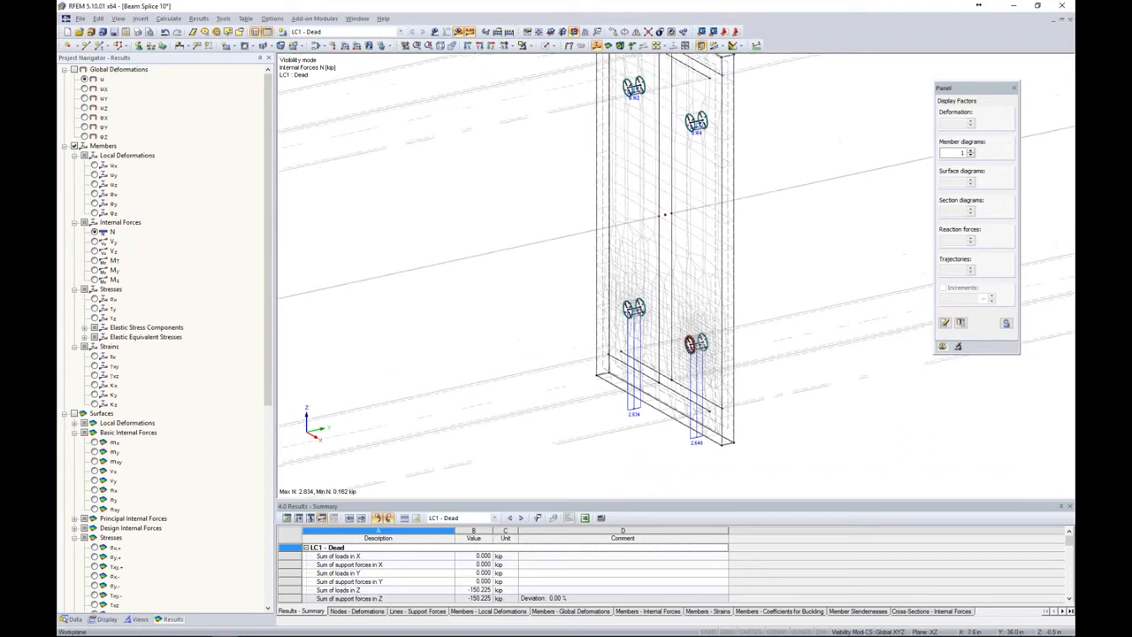
pyautogui.click(95, 242)
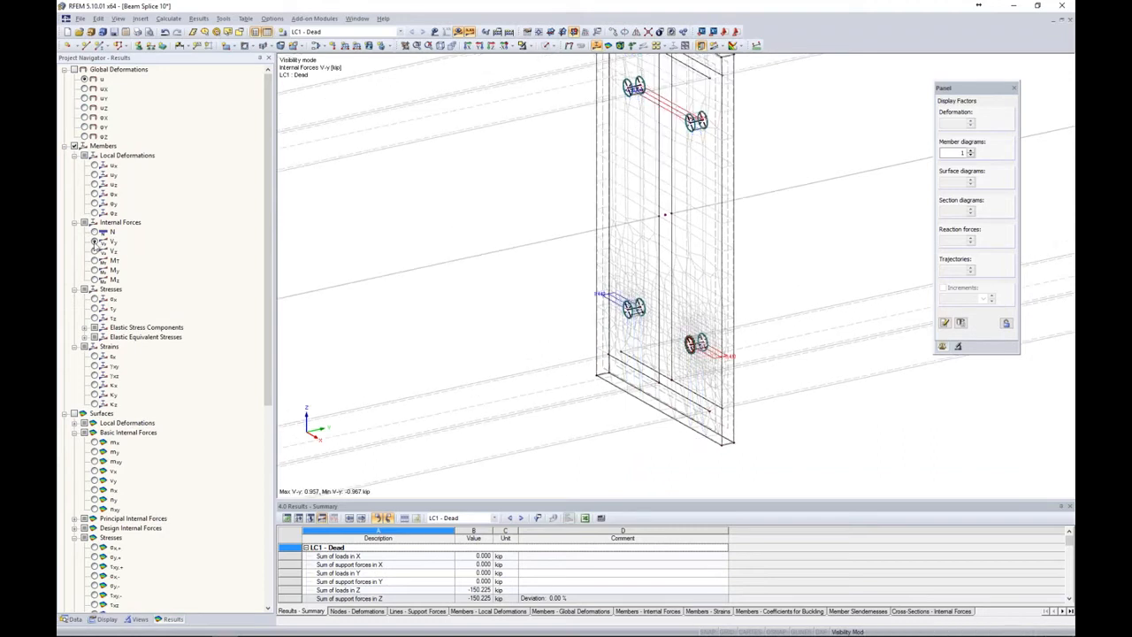
pyautogui.click(95, 252)
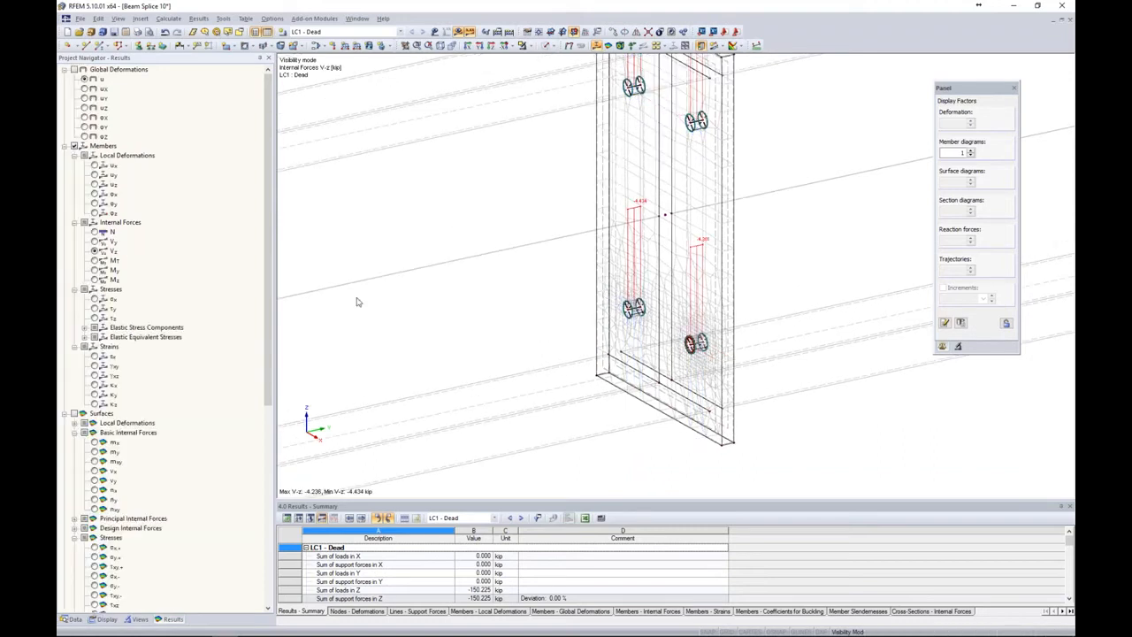
# - Check the result diagram of a lower bolt member with axial force N added, then close the diagram
pyautogui.scroll(6, 696, 354)
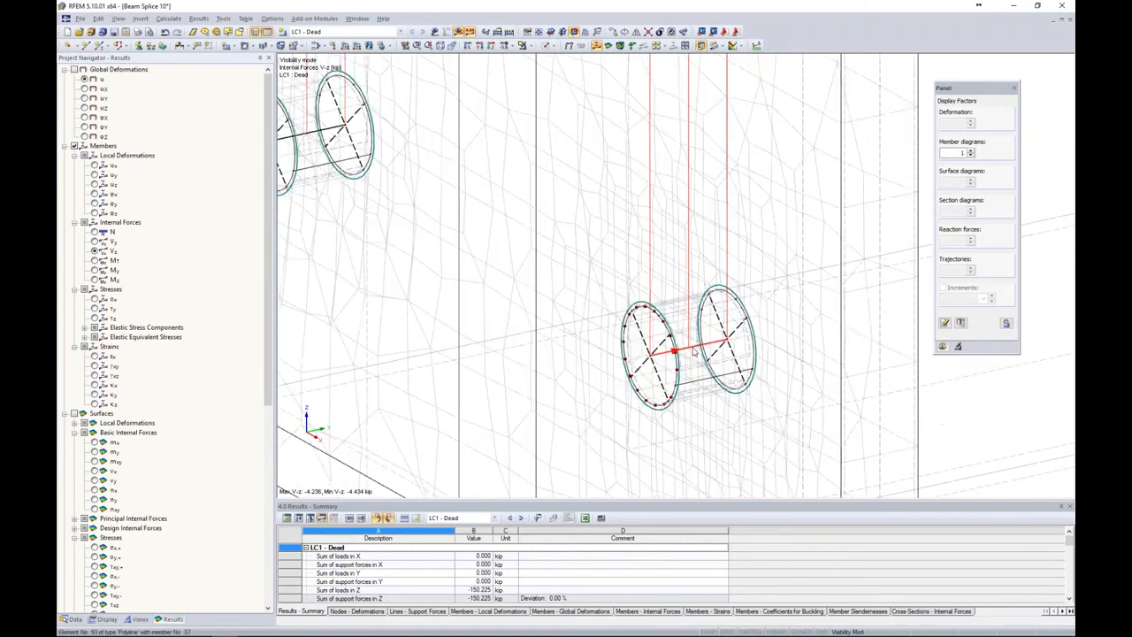
pyautogui.rightClick(695, 353)
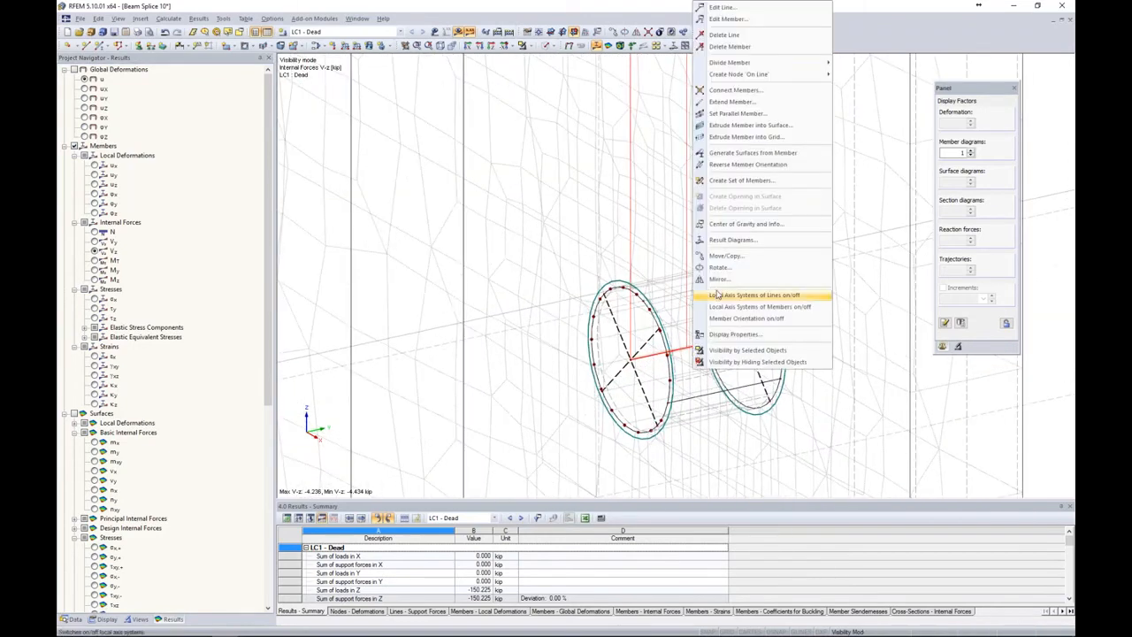
pyautogui.click(719, 257)
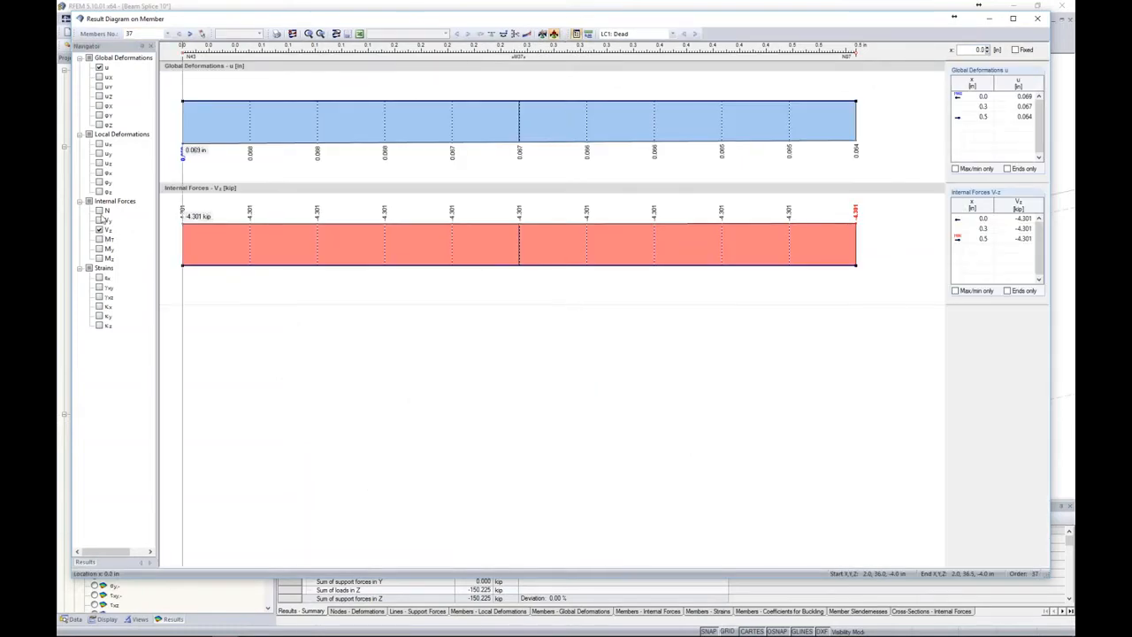
pyautogui.click(99, 210)
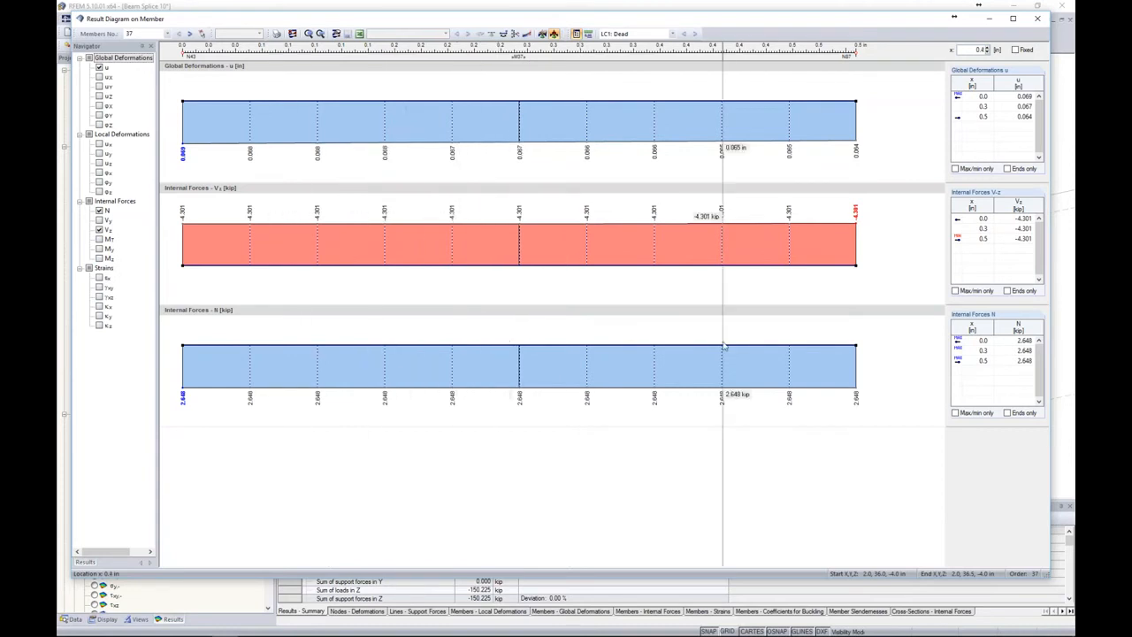
pyautogui.click(1038, 20)
# - Switch to the open Beam to Column Bolted model and look over the beam, column and line load
pyautogui.scroll(2, 805, 247)
pyautogui.scroll(-6, 805, 247)
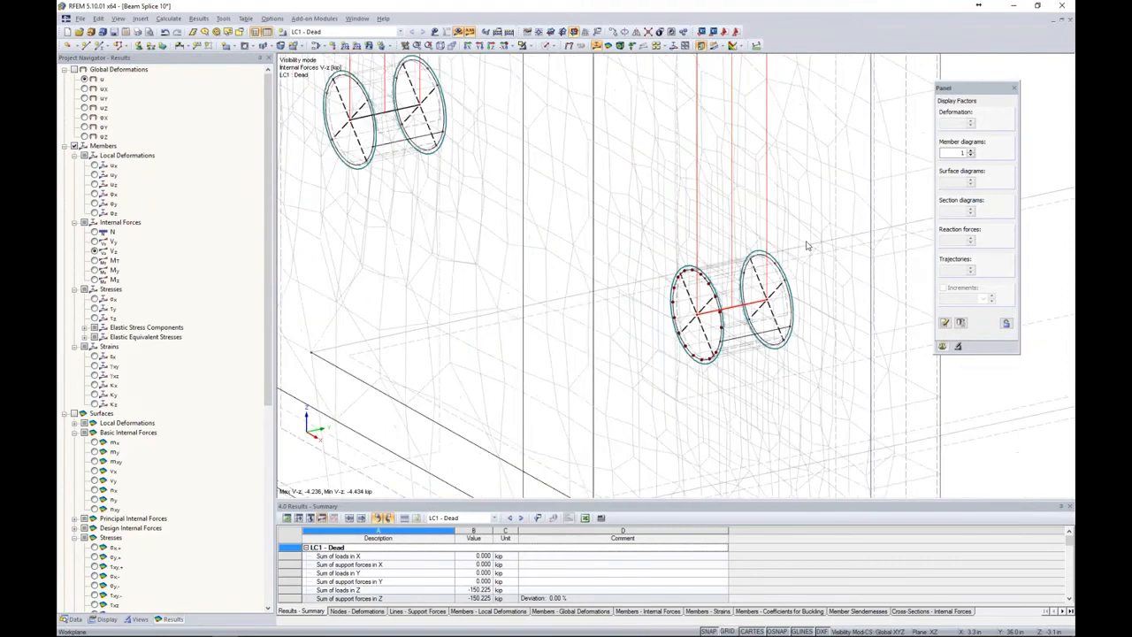
pyautogui.scroll(-2, 801, 248)
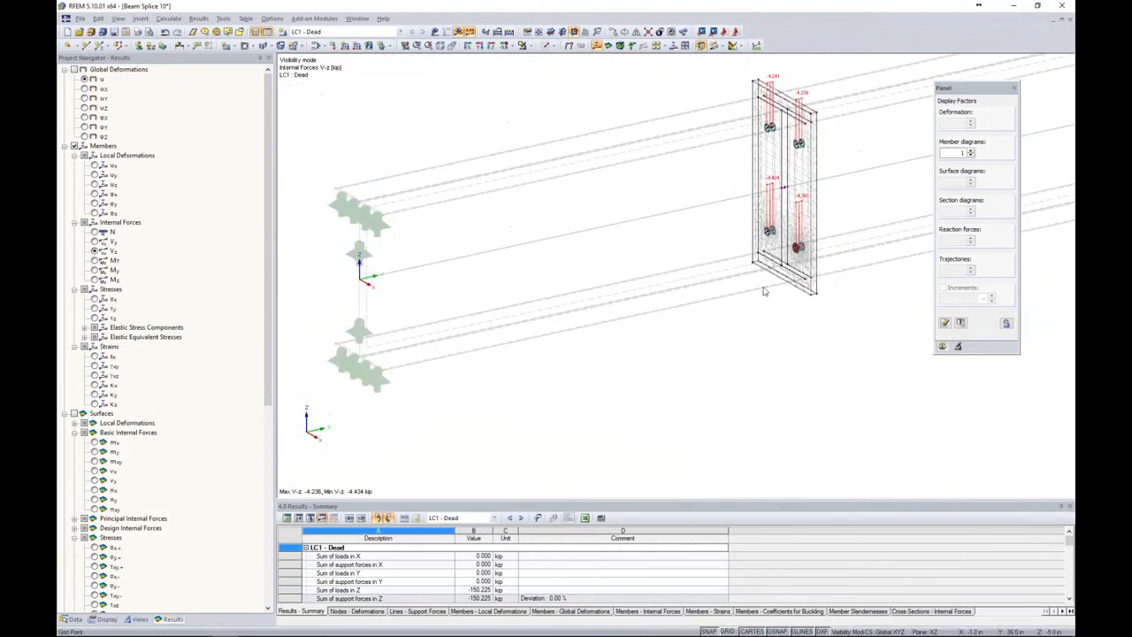
pyautogui.scroll(-3, 682, 359)
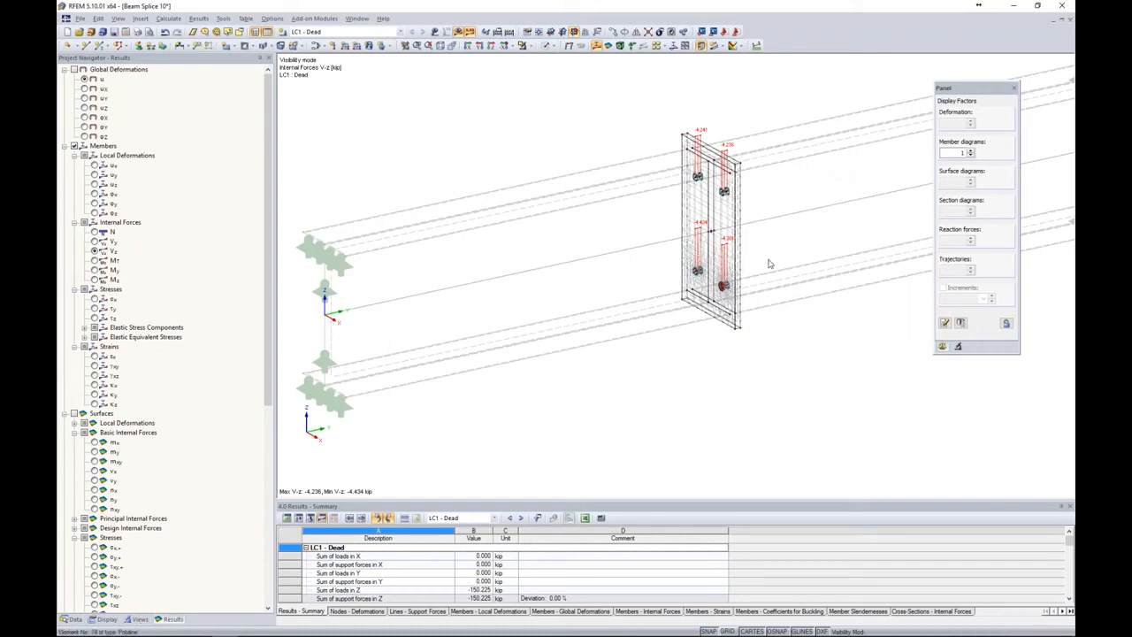
pyautogui.click(357, 17)
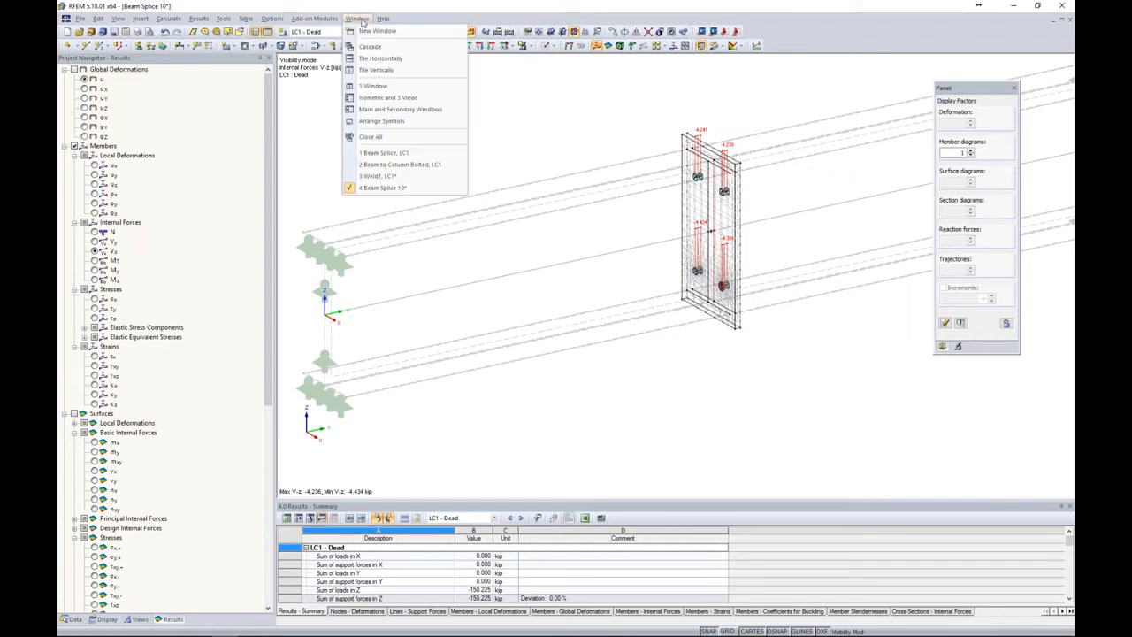
pyautogui.click(433, 166)
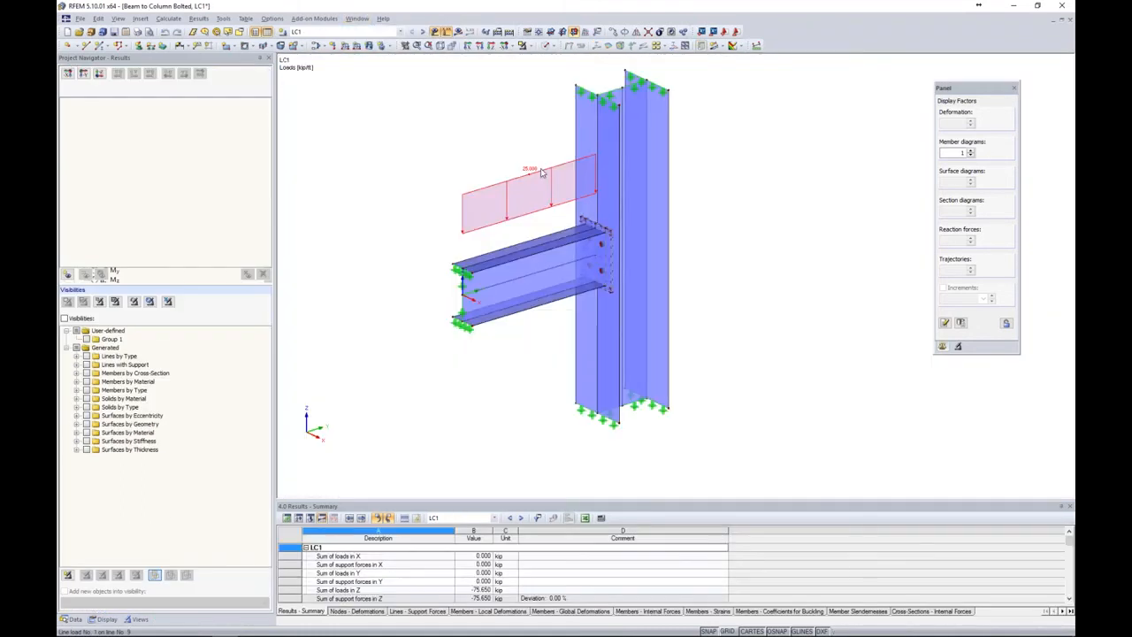
pyautogui.scroll(3, 741, 225)
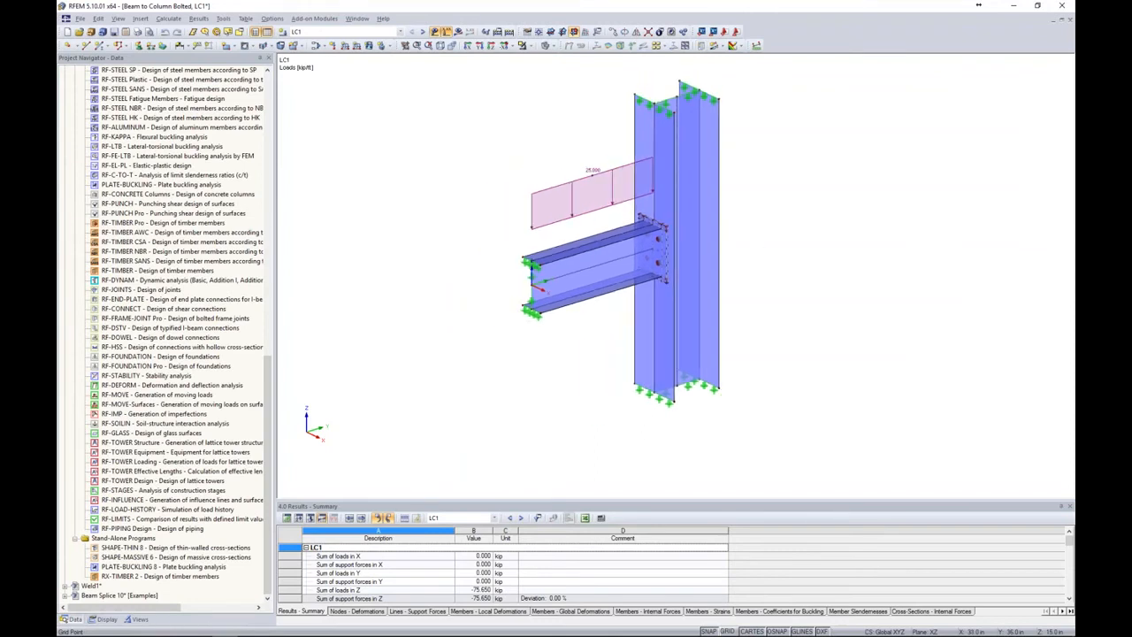
pyautogui.scroll(1, 625, 250)
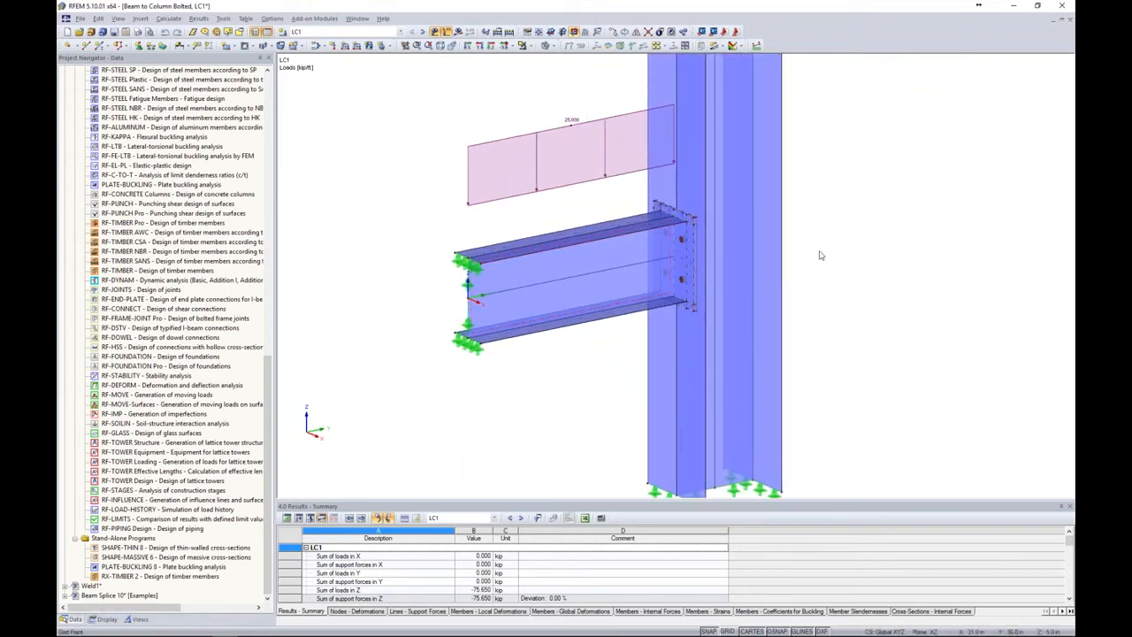
pyautogui.scroll(-2, 835, 250)
pyautogui.moveTo(835, 250); pyautogui.dragTo(782, 274, button='middle')
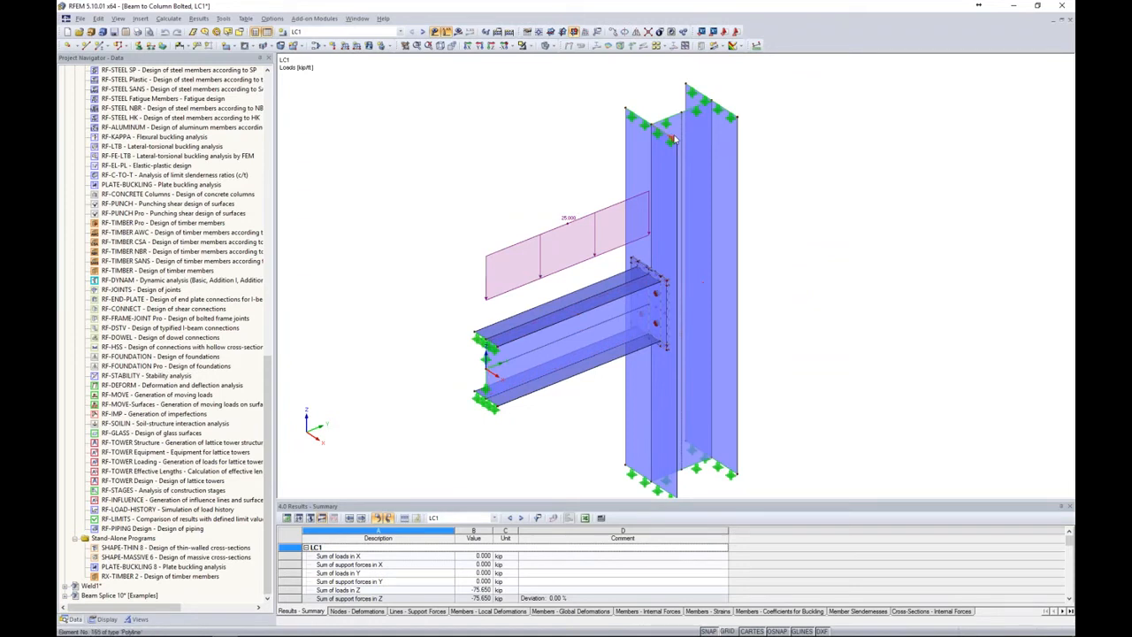
# - Select the end-plate connection at the column, hide the loads, and isolate the selected objects
pyautogui.keyDown('ctrl'); pyautogui.moveTo(655, 112); pyautogui.dragTo(827, 260, button='middle'); pyautogui.keyUp('ctrl')
pyautogui.scroll(5, 786, 267)
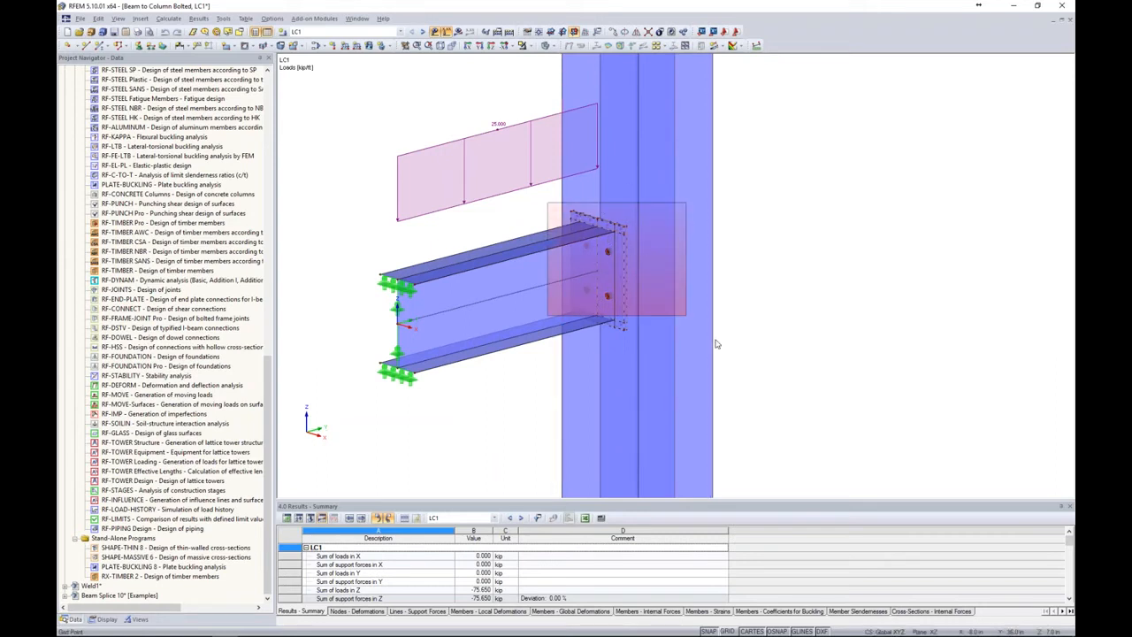
pyautogui.click(591, 247)
pyautogui.click(434, 32)
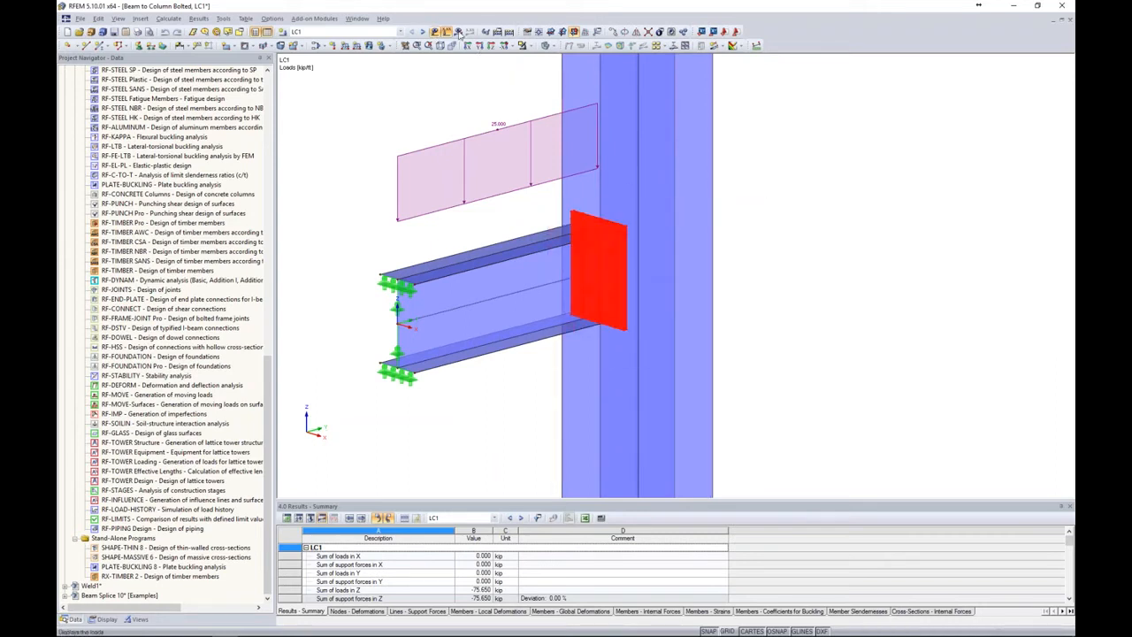
pyautogui.click(527, 46)
pyautogui.click(544, 58)
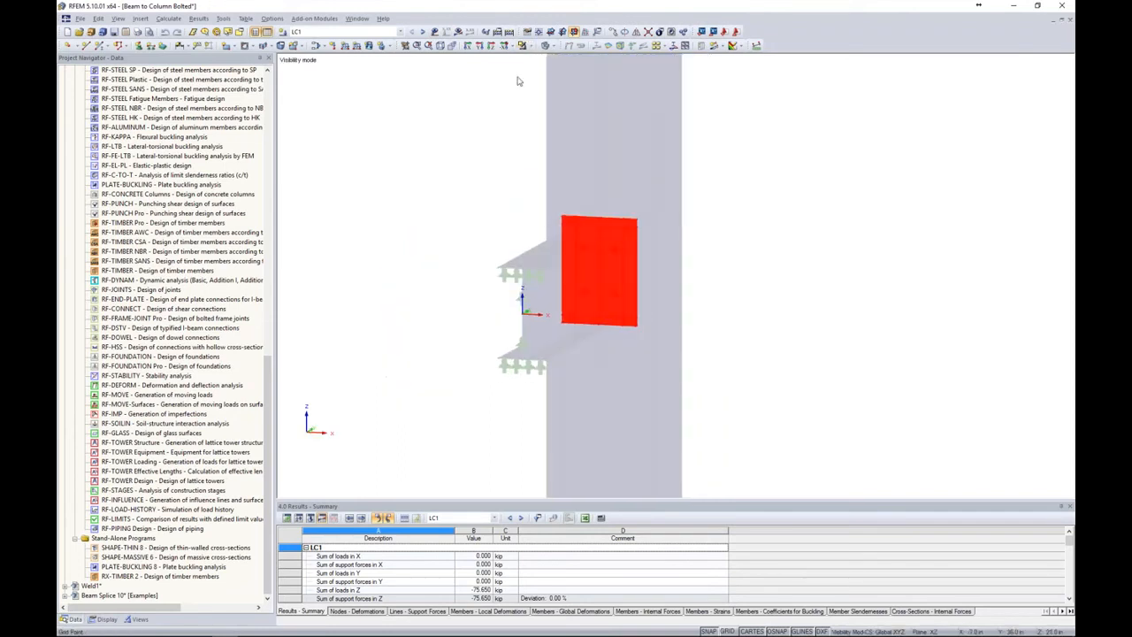
# - Show the isolated connection as a wireframe viewed straight onto the XZ plane and clear the selection
pyautogui.click(553, 47)
pyautogui.click(555, 59)
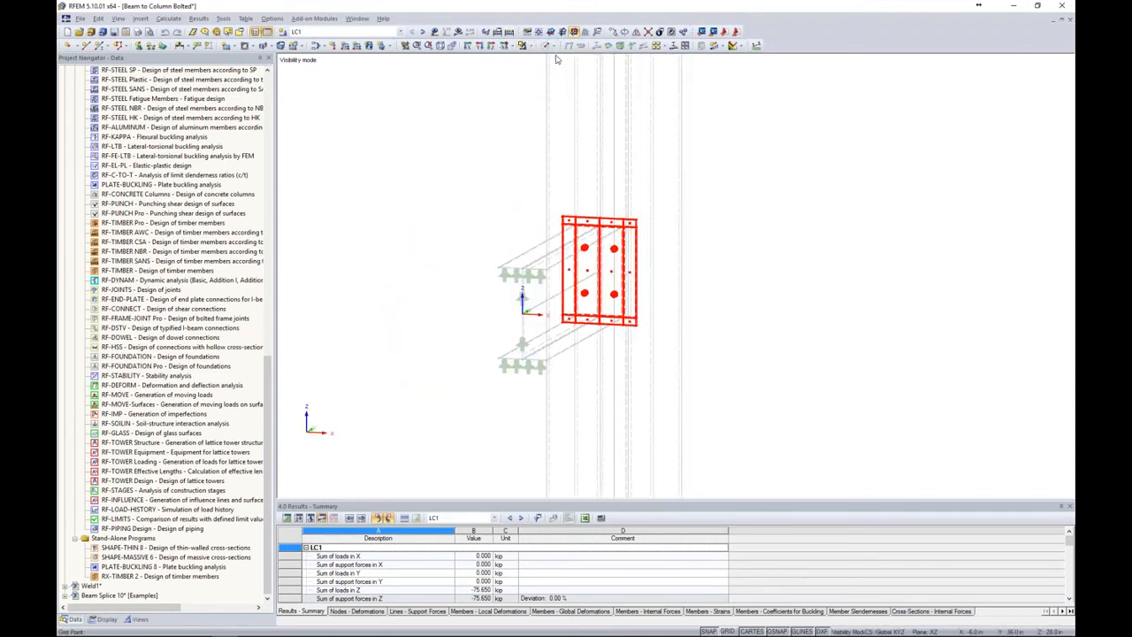
pyautogui.click(479, 47)
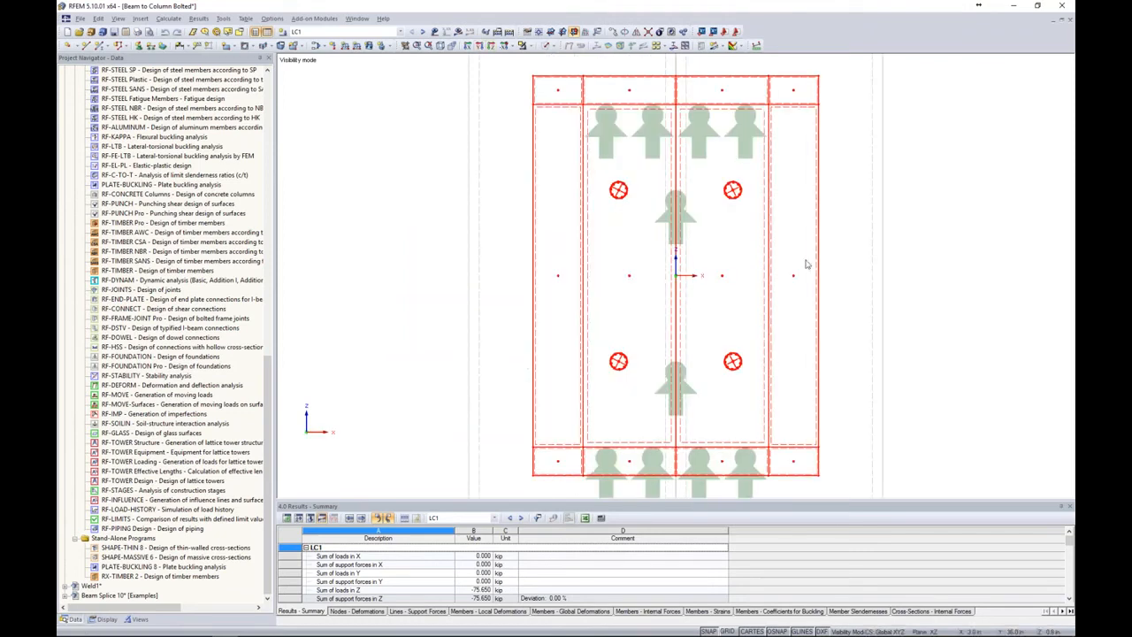
pyautogui.click(897, 275)
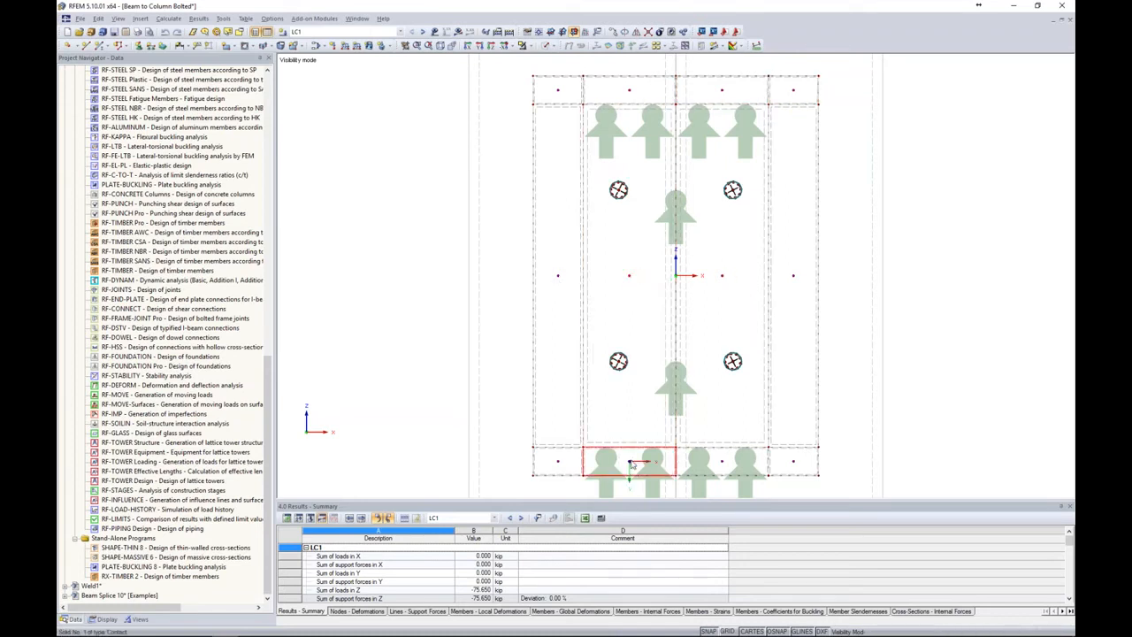
# - Open the contact settings of the two contact solids along the connection's upper edge
pyautogui.keyDown('ctrl'); pyautogui.moveTo(863, 288); pyautogui.dragTo(869, 239, button='middle'); pyautogui.keyUp('ctrl')
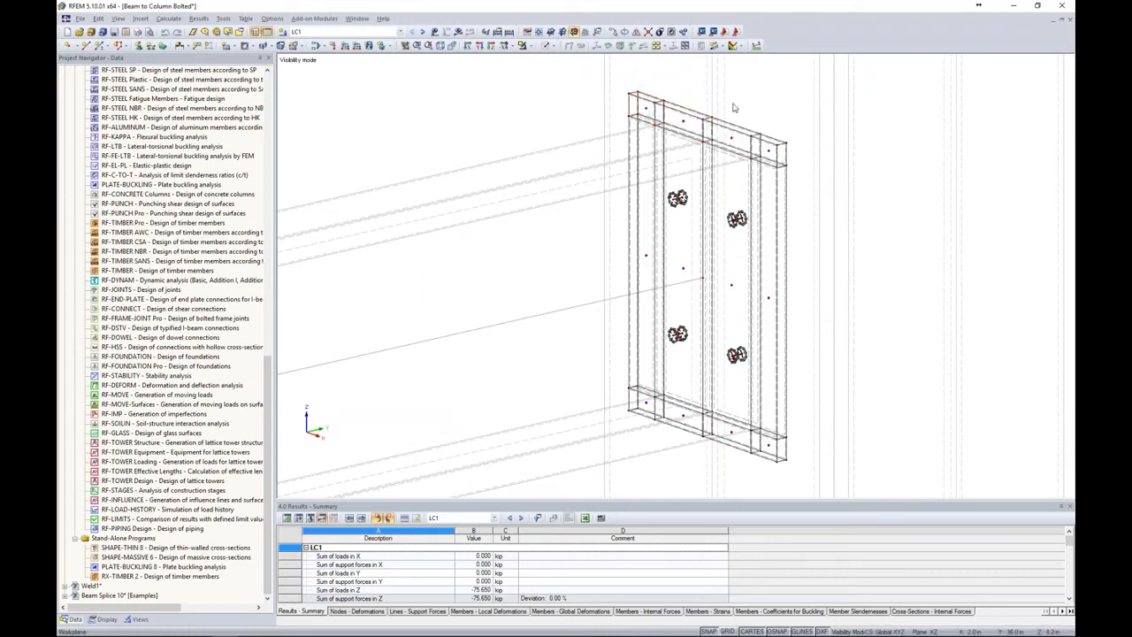
pyautogui.scroll(2, 718, 107)
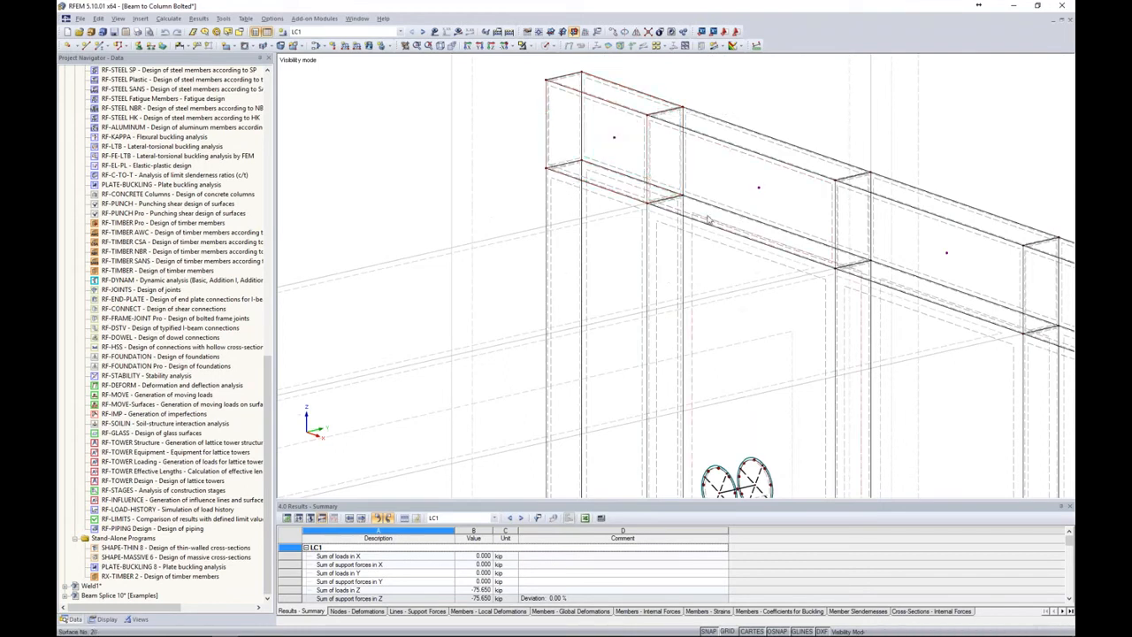
pyautogui.scroll(-3, 708, 219)
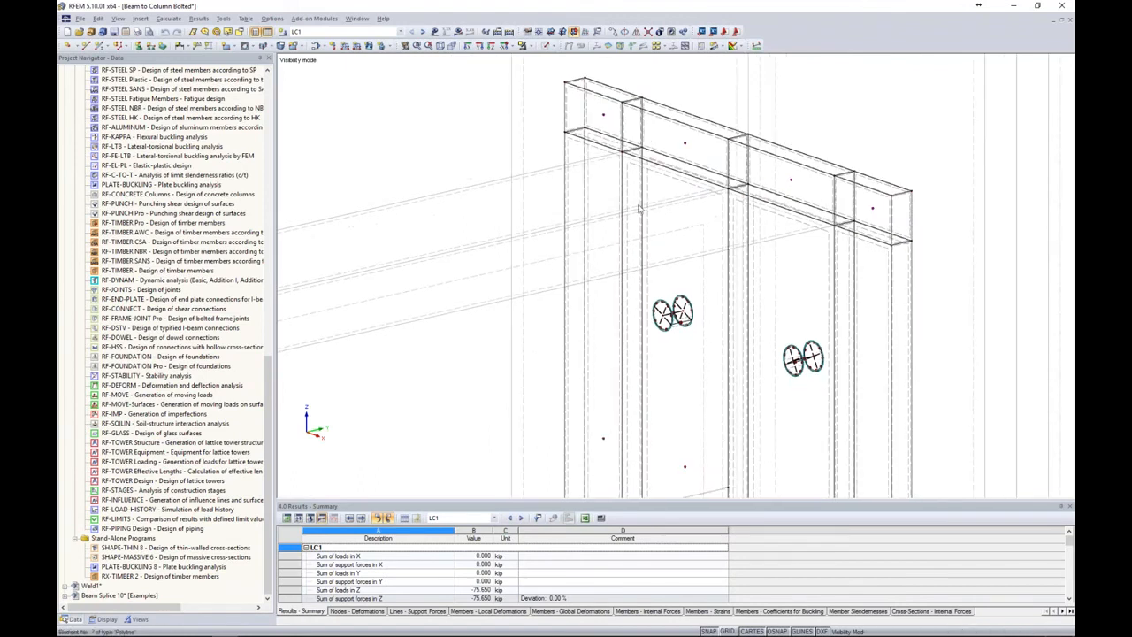
pyautogui.doubleClick(688, 148)
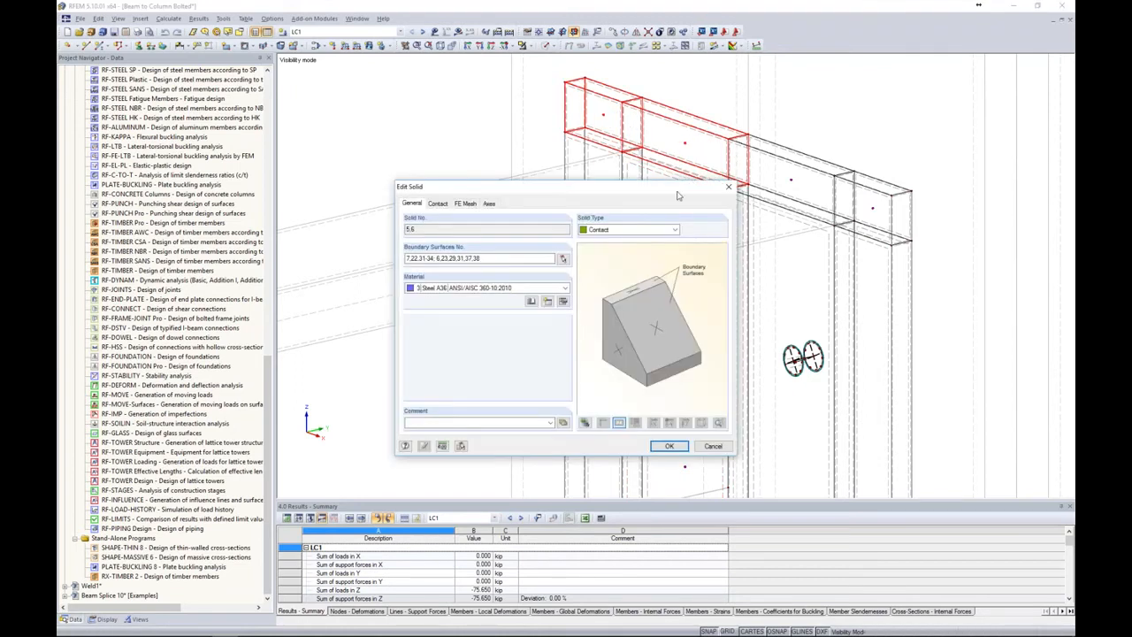
pyautogui.click(437, 203)
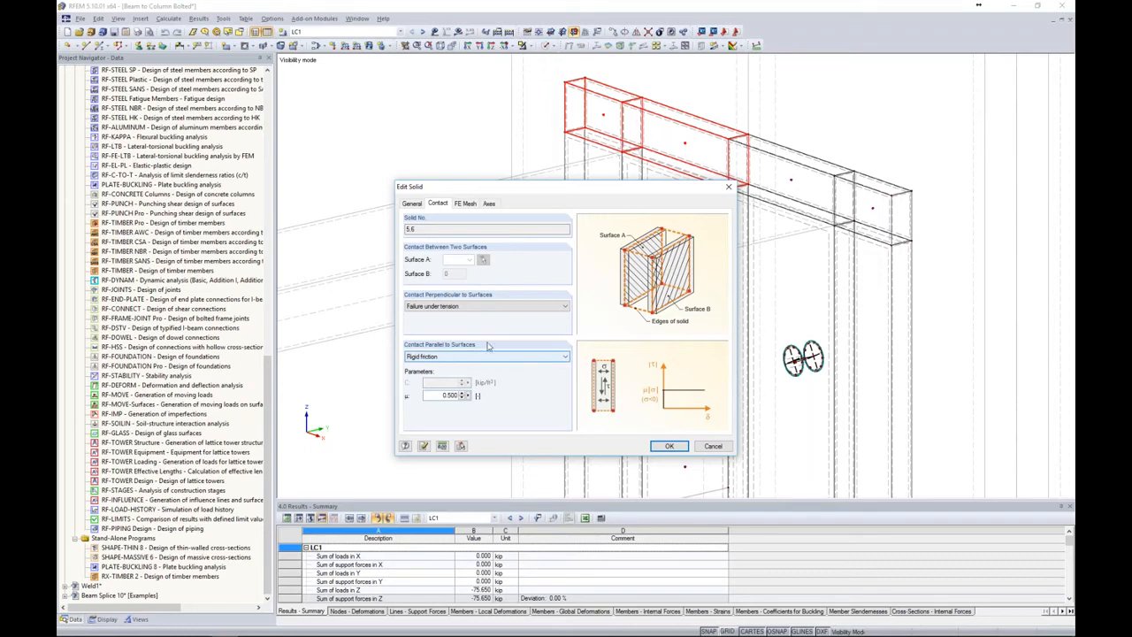
# - Close the contact solid settings unchanged, clear the selection, and end the visibility mode to show the whole model
pyautogui.click(711, 447)
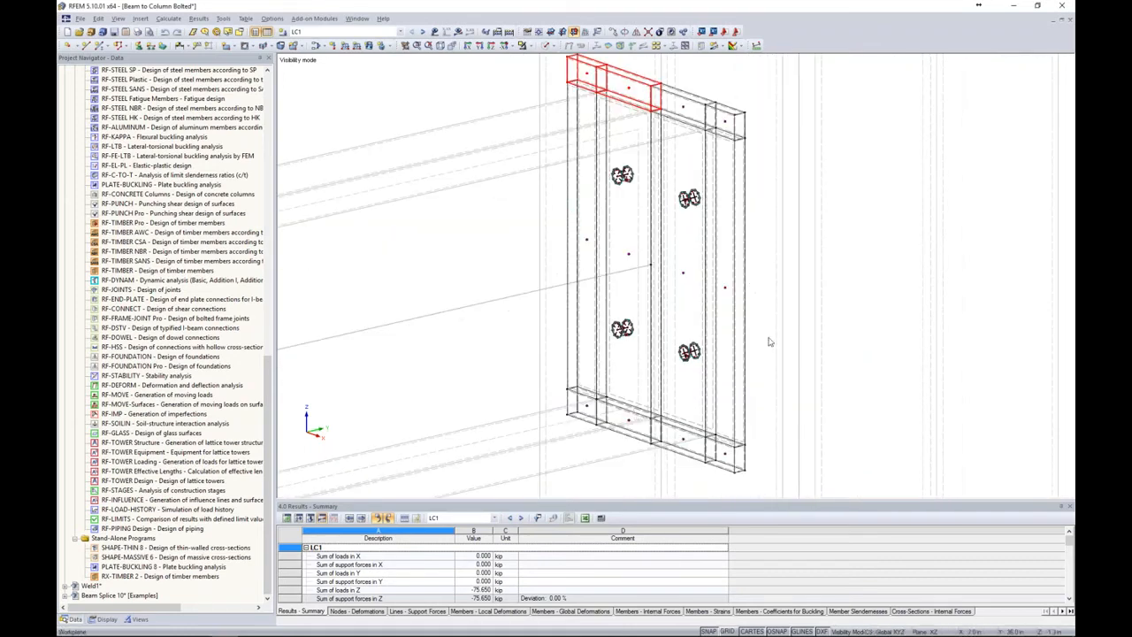
pyautogui.click(769, 342)
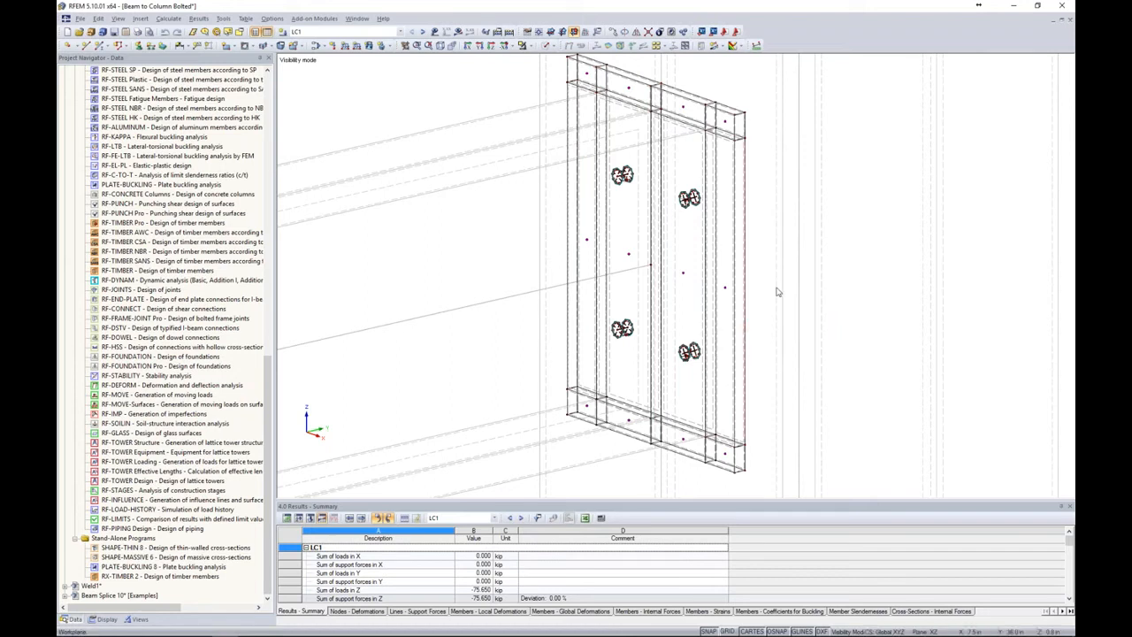
pyautogui.scroll(-3, 750, 346)
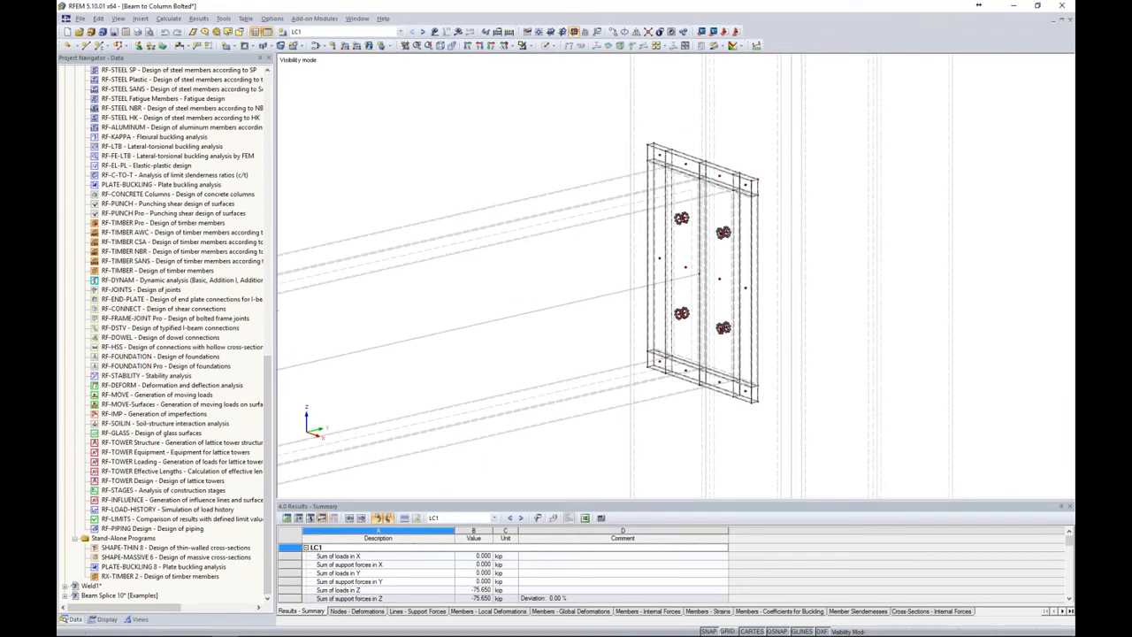
pyautogui.click(528, 46)
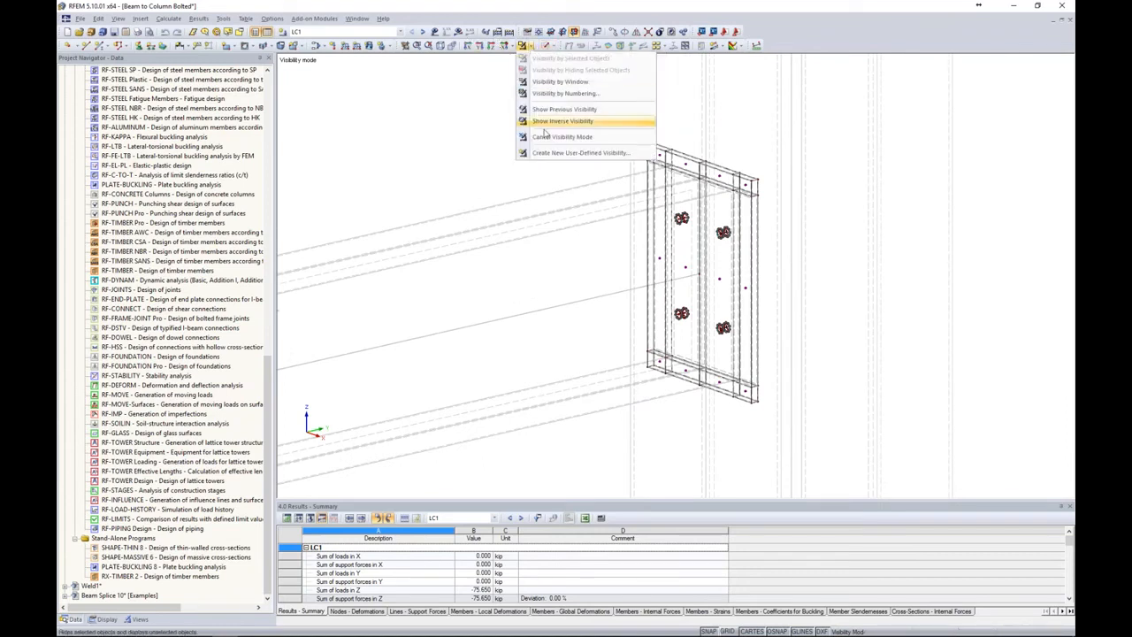
pyautogui.click(548, 137)
# - Display the LC1 global deformations of the whole beam-to-column model together with its loads
pyautogui.click(460, 33)
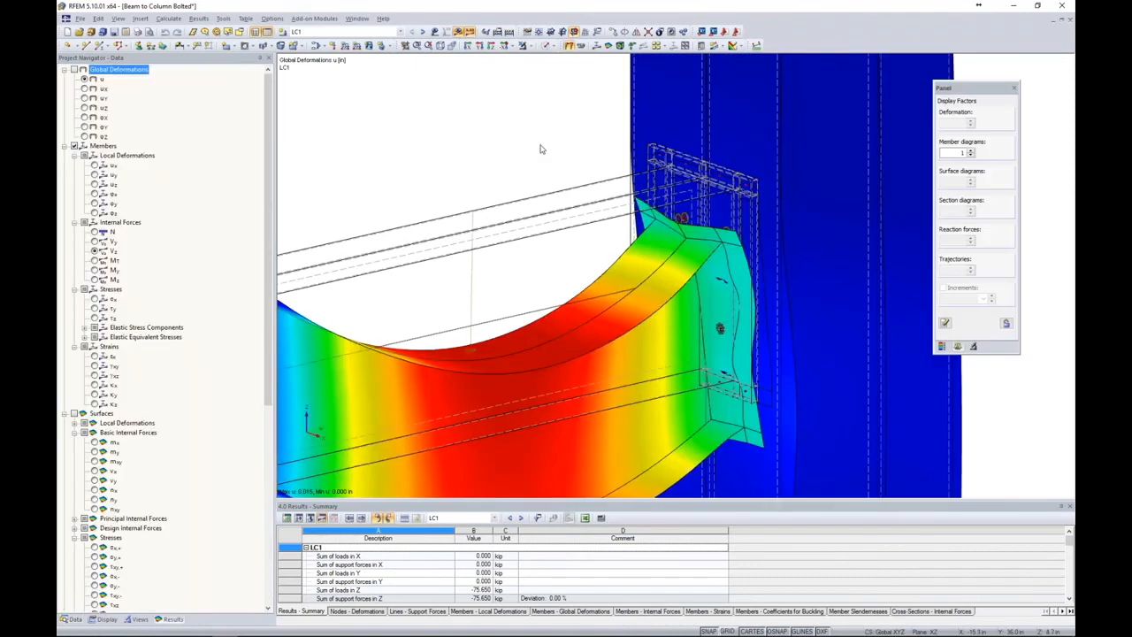
pyautogui.scroll(-3, 538, 147)
pyautogui.scroll(2, 538, 147)
pyautogui.scroll(2, 537, 148)
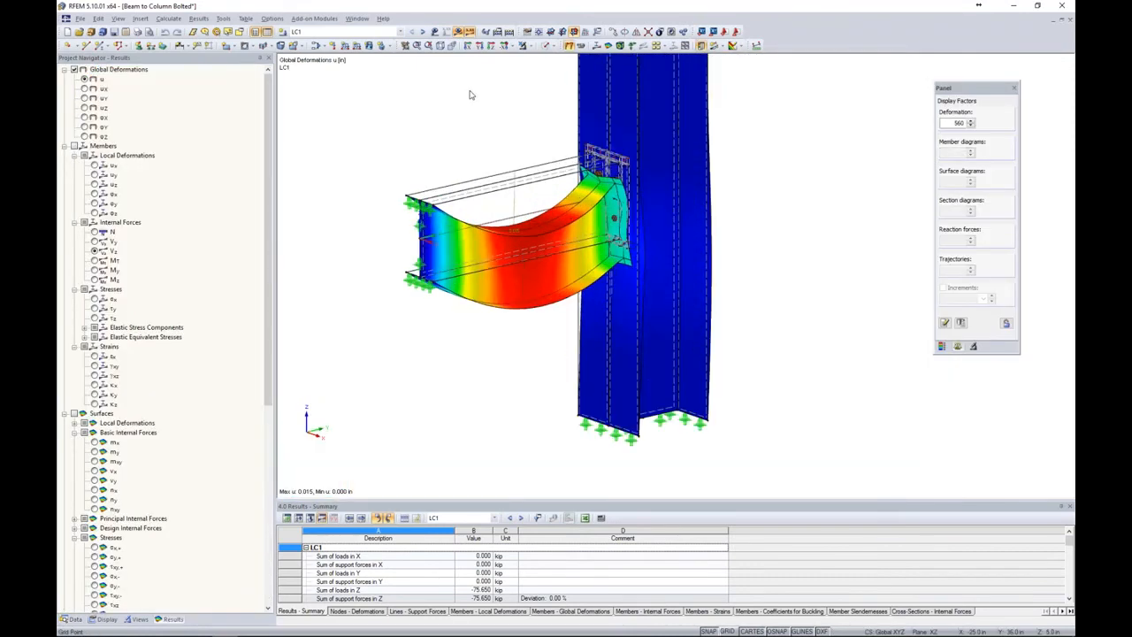
pyautogui.click(436, 33)
# - Examine from the side how the deformed end plate and the column flange separate and bear against each other along the connection
pyautogui.moveTo(523, 150); pyautogui.dragTo(385, 167, button='middle')
pyautogui.keyDown('ctrl'); pyautogui.moveTo(697, 273); pyautogui.dragTo(624, 227, button='middle'); pyautogui.keyUp('ctrl')
pyautogui.scroll(4, 546, 237)
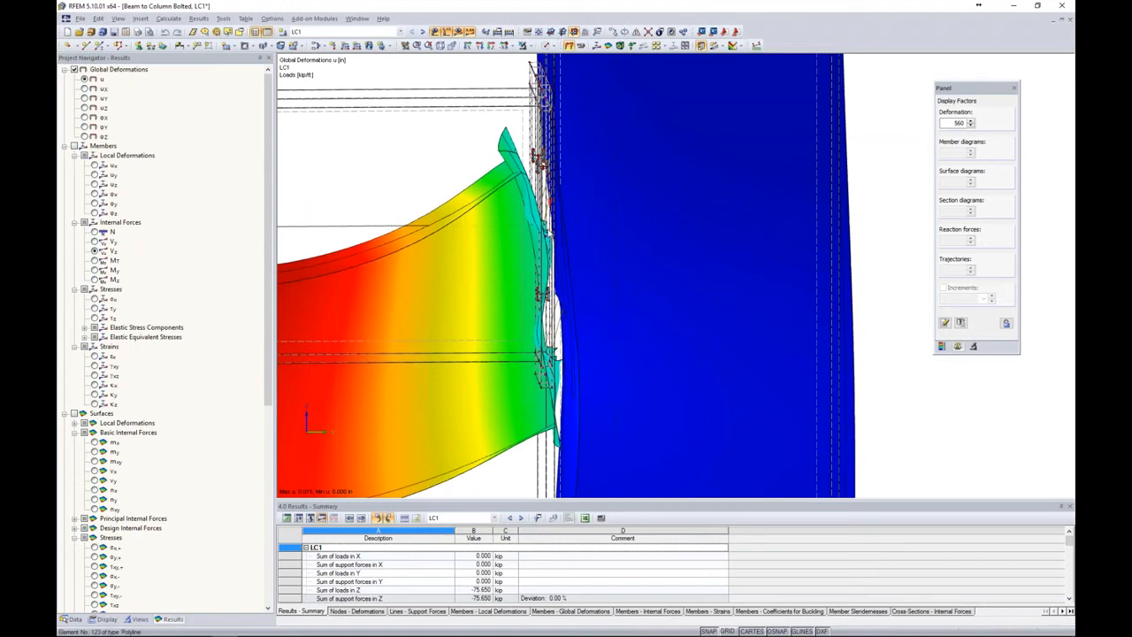
pyautogui.keyDown('ctrl'); pyautogui.moveTo(904, 383); pyautogui.dragTo(907, 313, button='middle'); pyautogui.keyUp('ctrl')
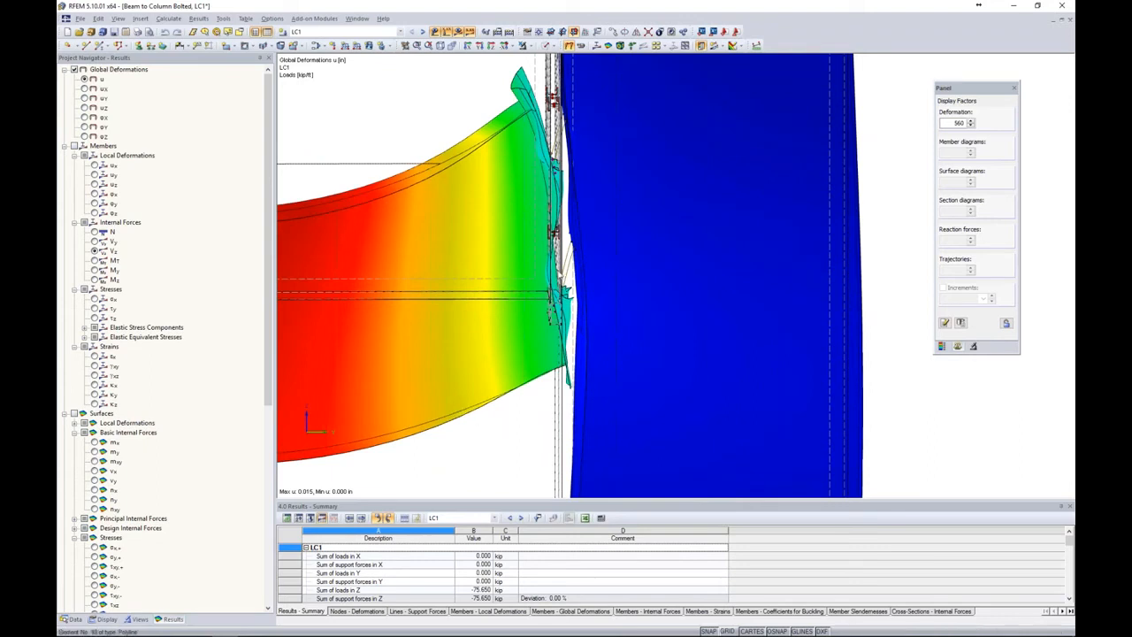
pyautogui.scroll(2, 569, 270)
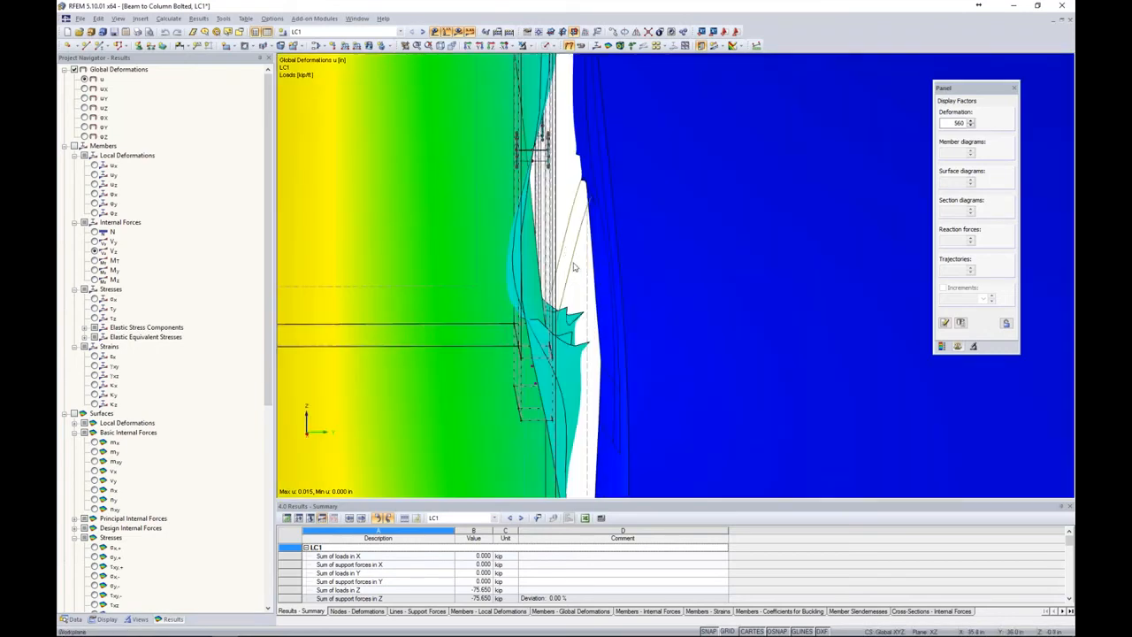
pyautogui.scroll(-3, 577, 279)
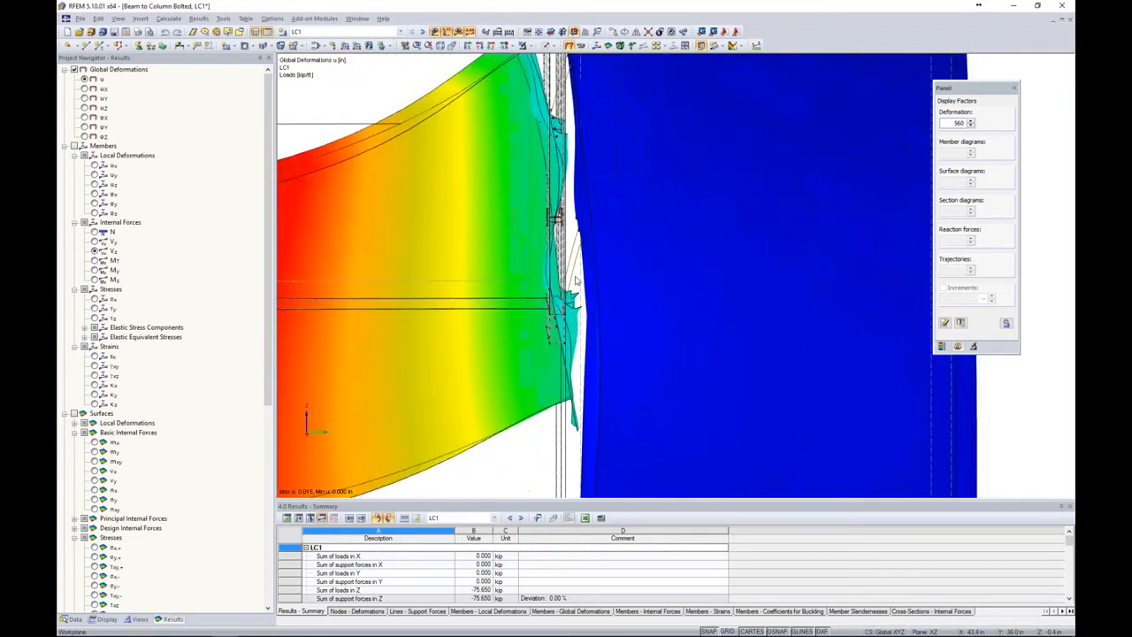
pyautogui.scroll(-9, 577, 280)
pyautogui.moveTo(561, 366); pyautogui.dragTo(722, 387, button='middle')
pyautogui.moveTo(589, 219); pyautogui.dragTo(633, 220, button='middle')
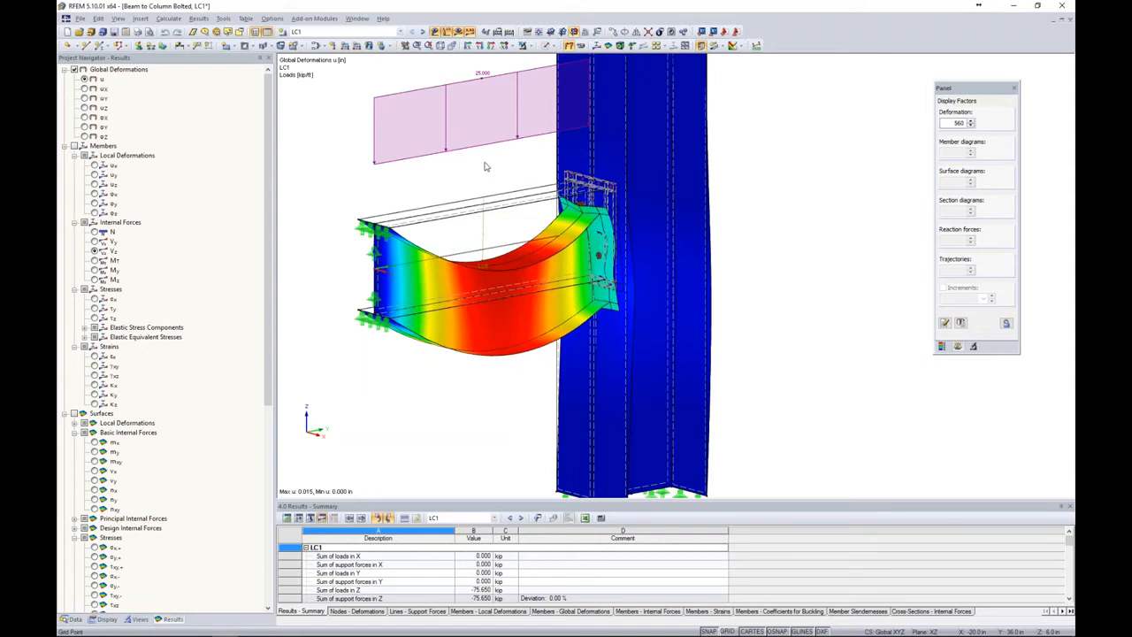
# - Switch to the open Weld1 model and check the solid type and material of its end plate solid
pyautogui.click(357, 17)
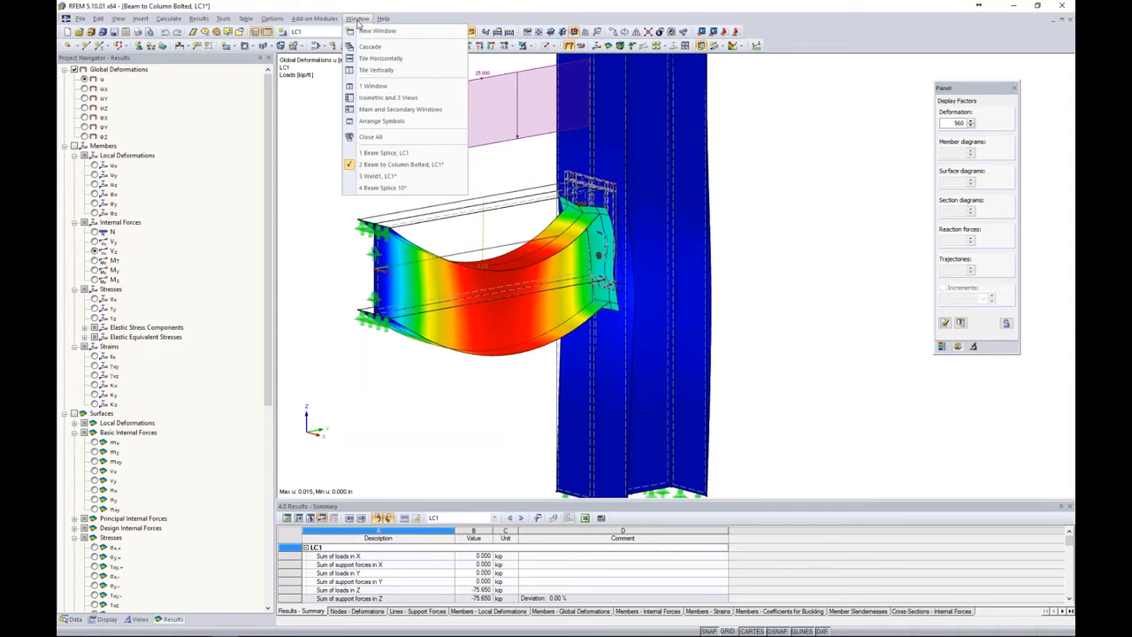
pyautogui.click(376, 176)
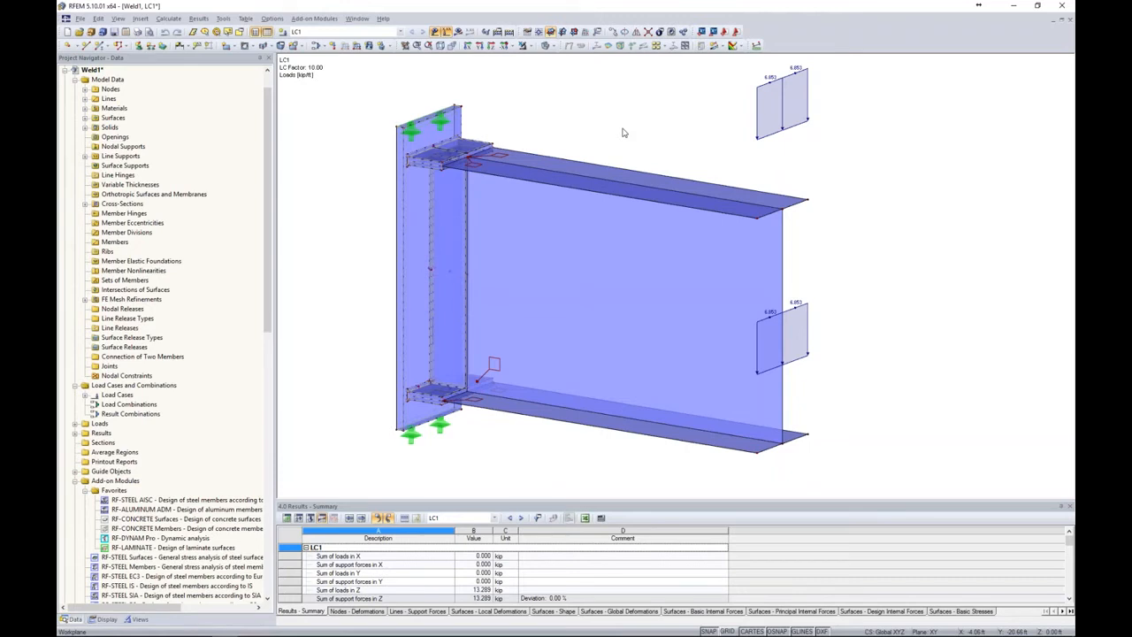
pyautogui.moveTo(571, 138); pyautogui.dragTo(577, 133, button='middle')
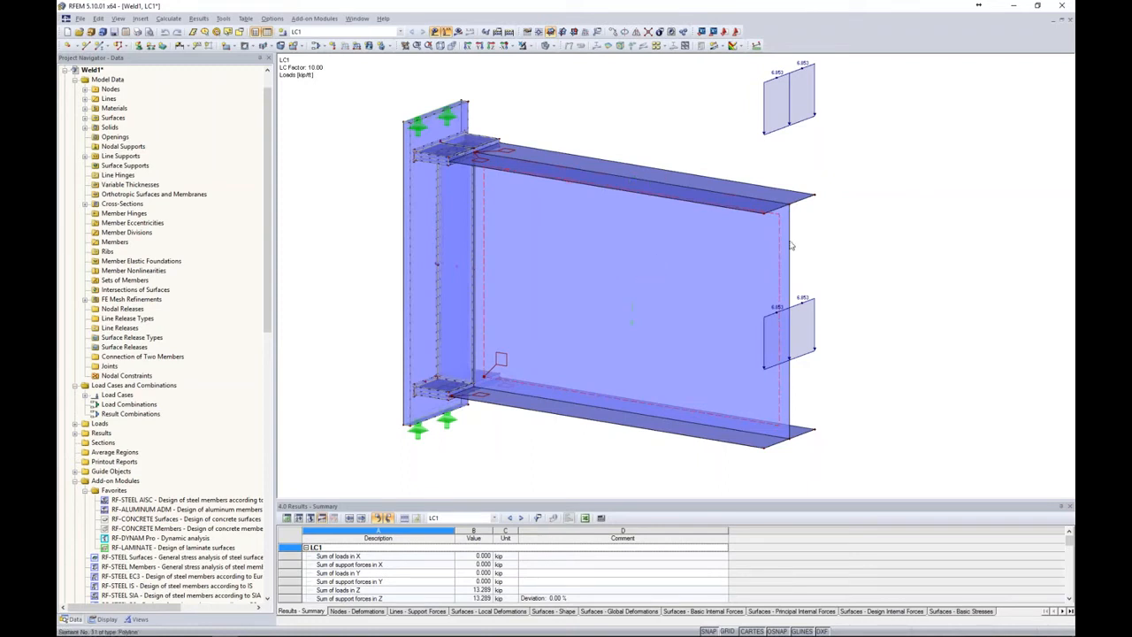
pyautogui.keyDown('ctrl'); pyautogui.moveTo(641, 275); pyautogui.dragTo(942, 241, button='middle'); pyautogui.keyUp('ctrl')
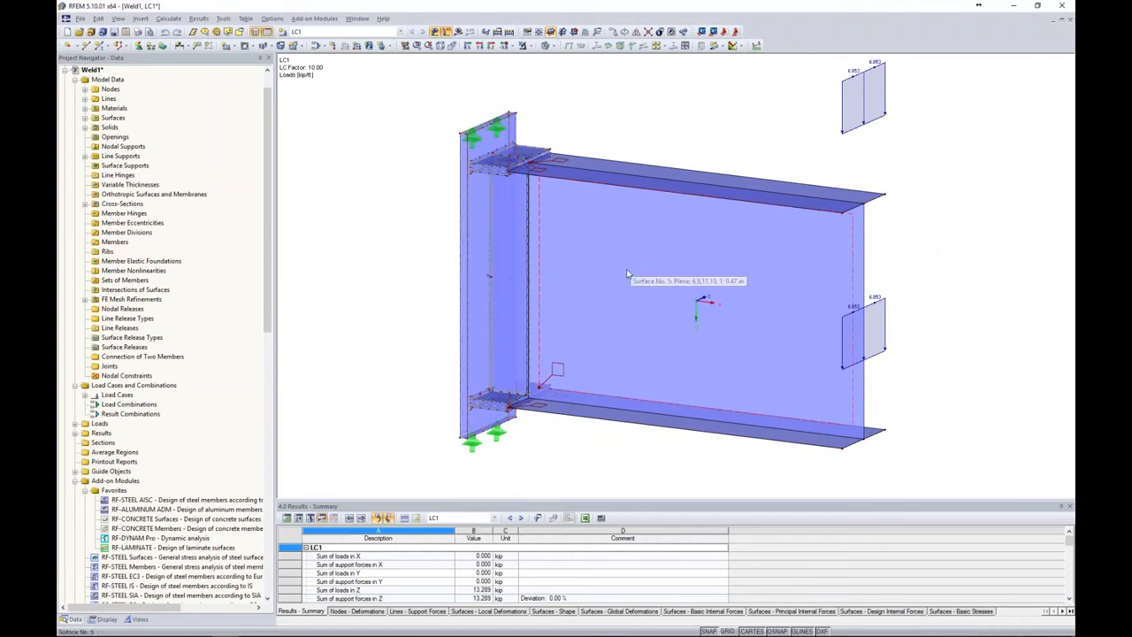
pyautogui.doubleClick(473, 259)
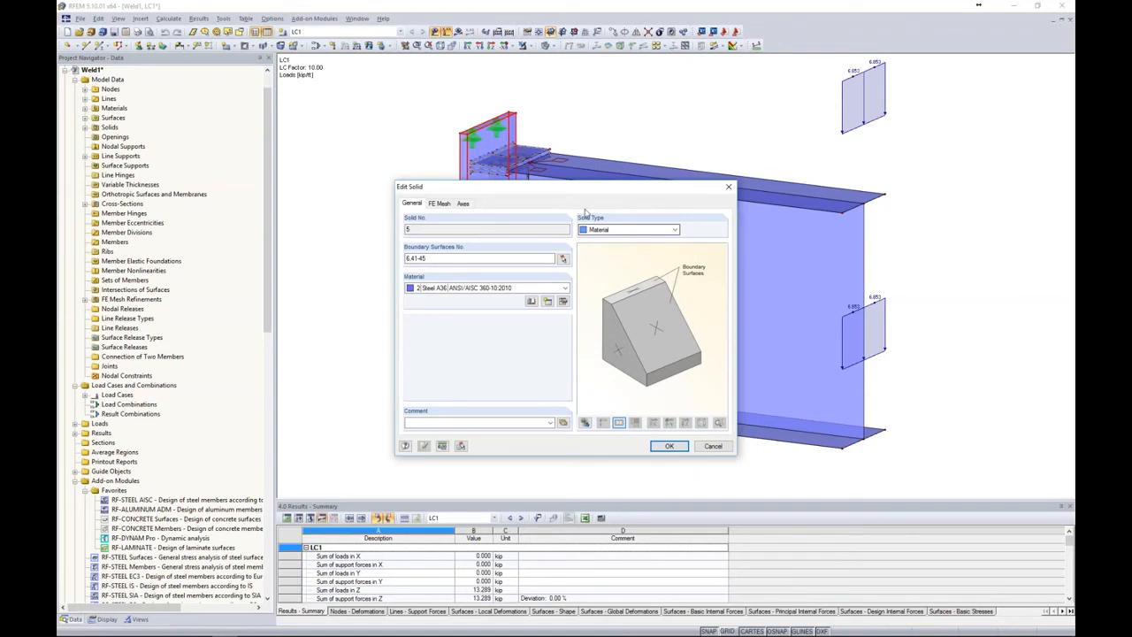
pyautogui.click(704, 447)
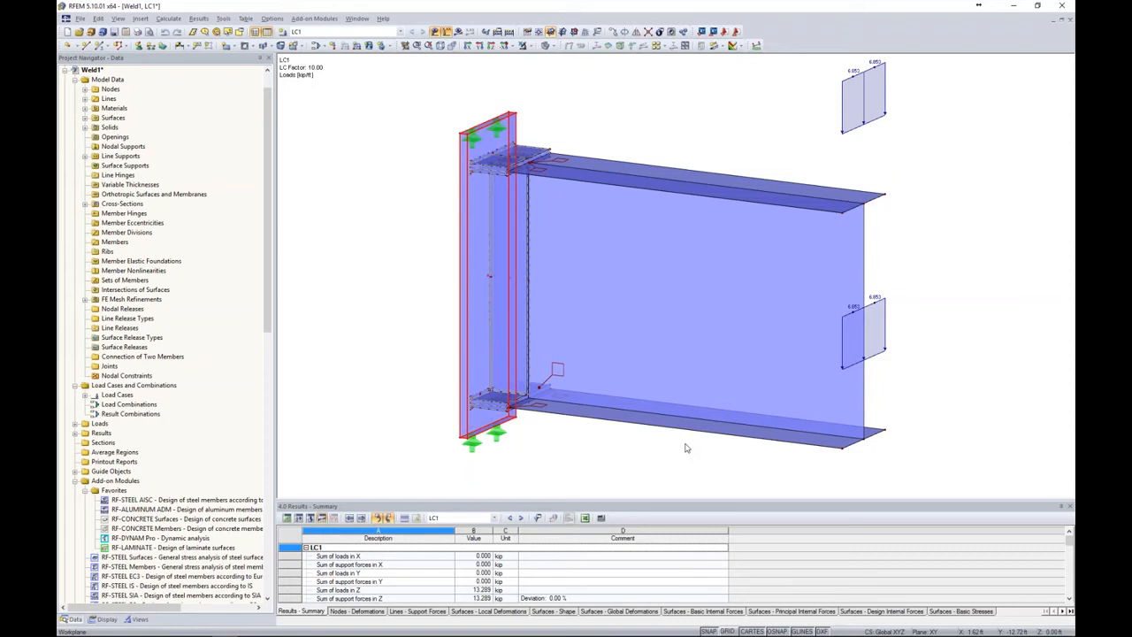
# - Restrict the display to the user-defined Welds visibility at the end plate
pyautogui.keyDown('ctrl'); pyautogui.moveTo(649, 124); pyautogui.dragTo(507, 154, button='middle'); pyautogui.keyUp('ctrl')
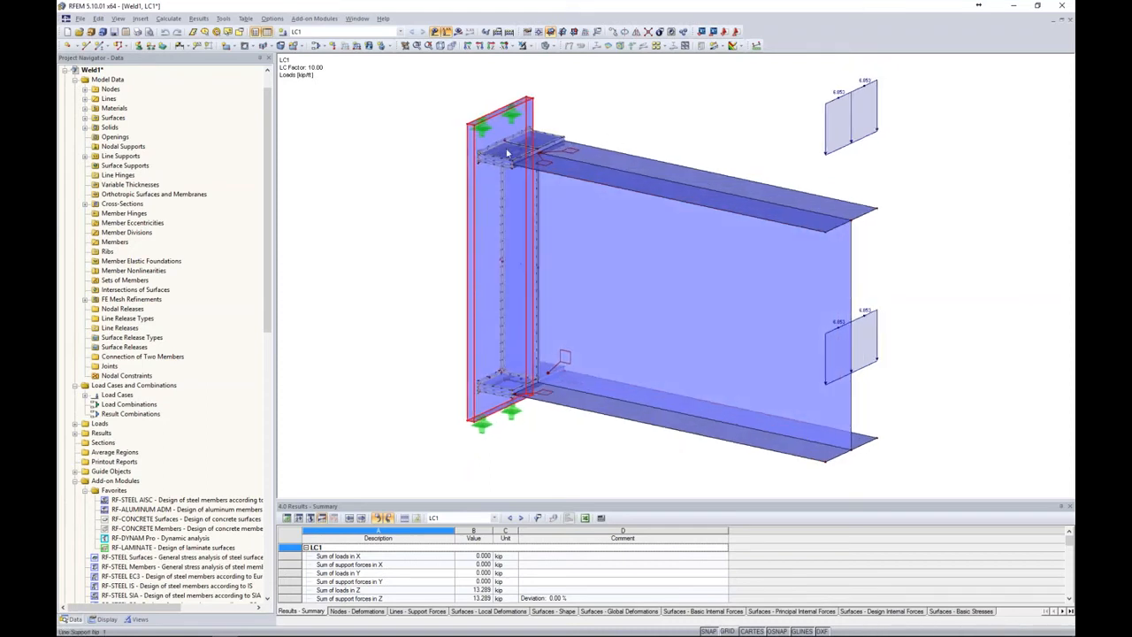
pyautogui.scroll(2, 495, 159)
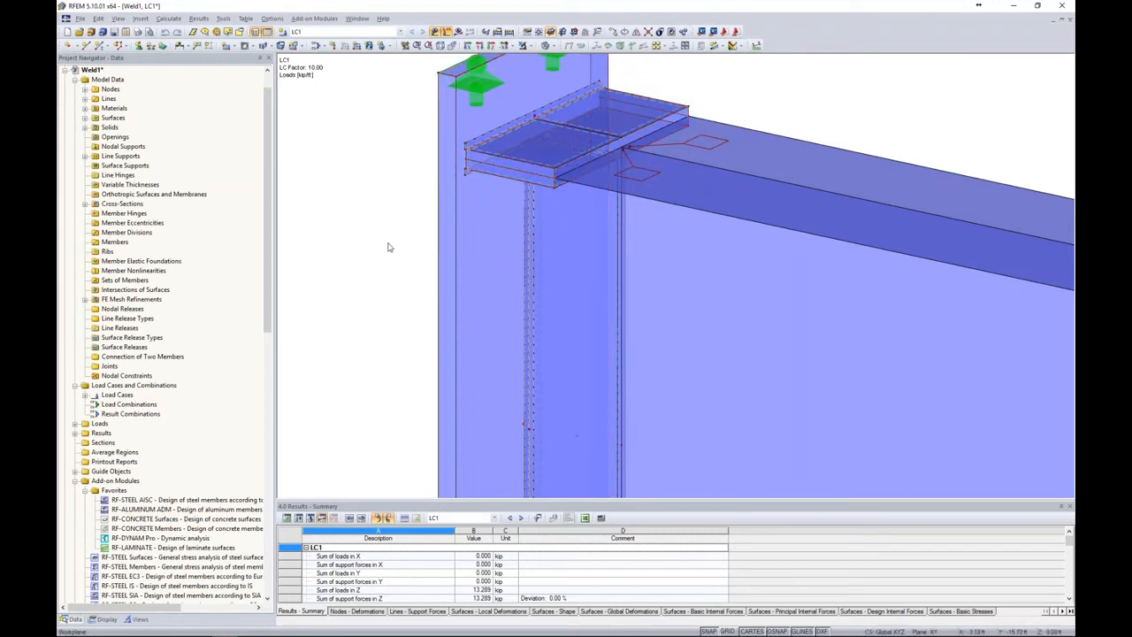
pyautogui.click(139, 619)
pyautogui.click(106, 329)
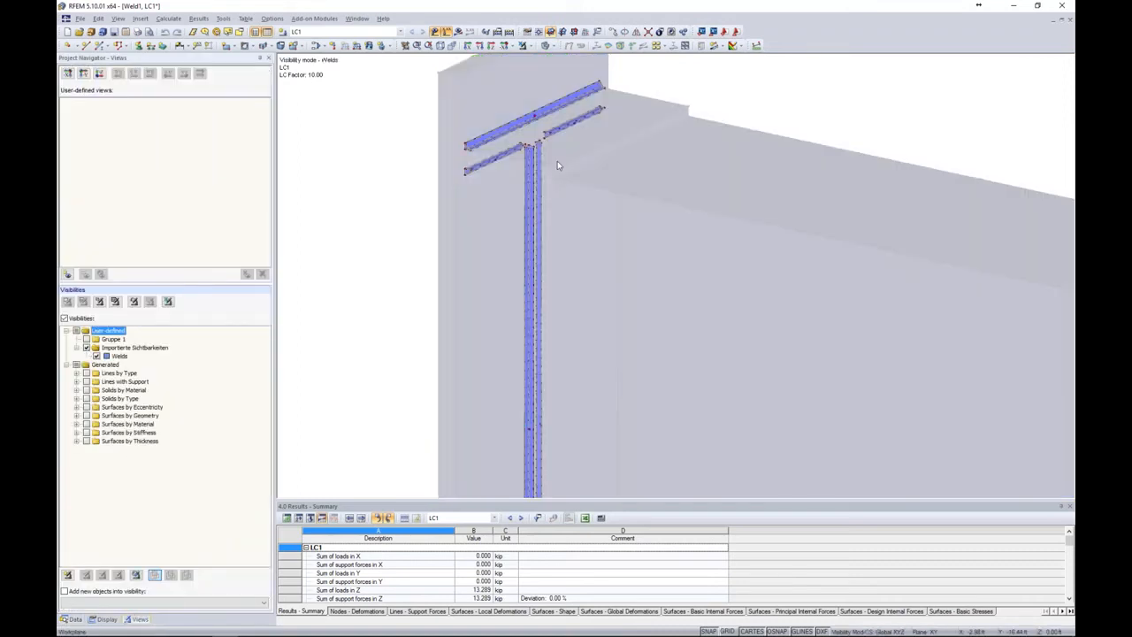
# - Check the solid type and material of the long weld solid along the beam's top flange, leaving its settings unchanged
pyautogui.scroll(3, 478, 149)
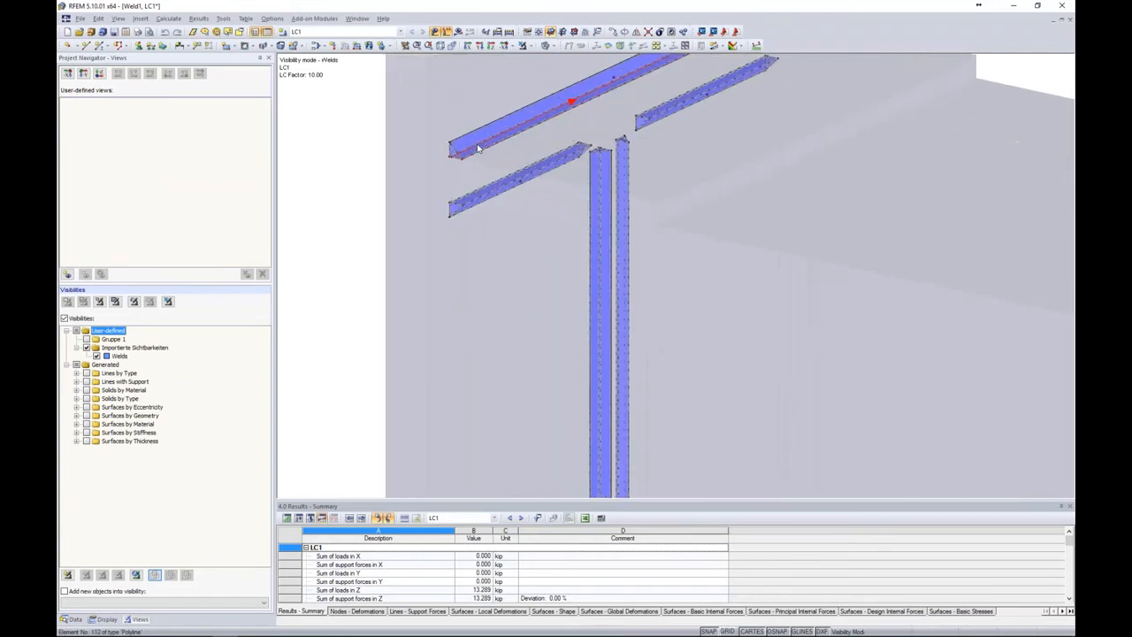
pyautogui.scroll(3, 478, 149)
pyautogui.keyDown('ctrl'); pyautogui.moveTo(477, 239); pyautogui.dragTo(513, 235, button='middle'); pyautogui.keyUp('ctrl')
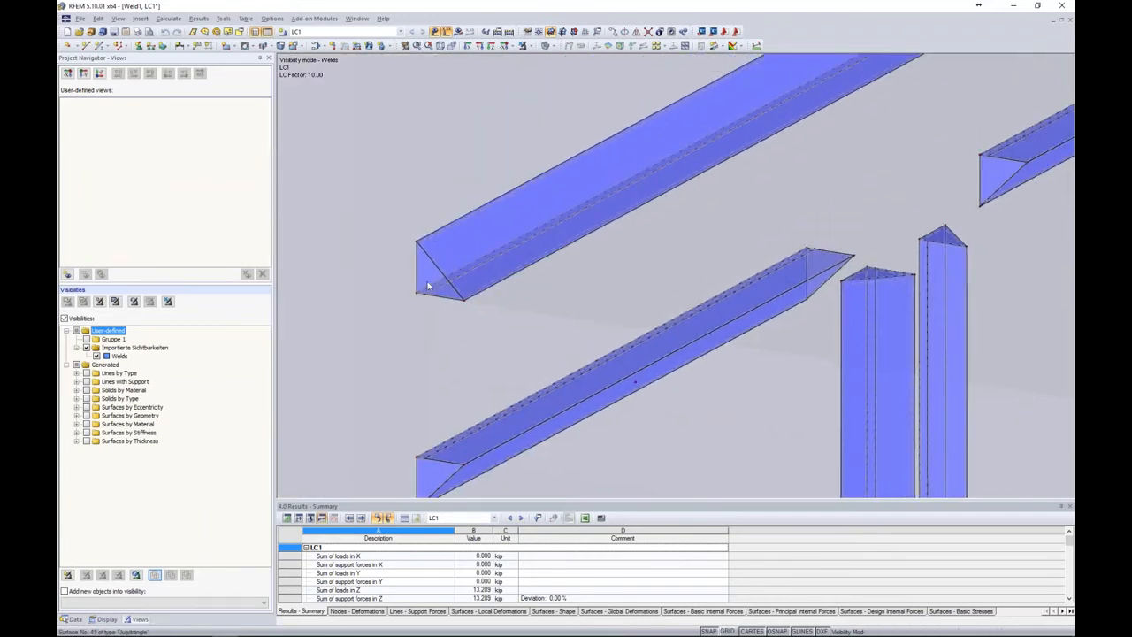
pyautogui.scroll(-2, 672, 275)
pyautogui.scroll(-3, 671, 276)
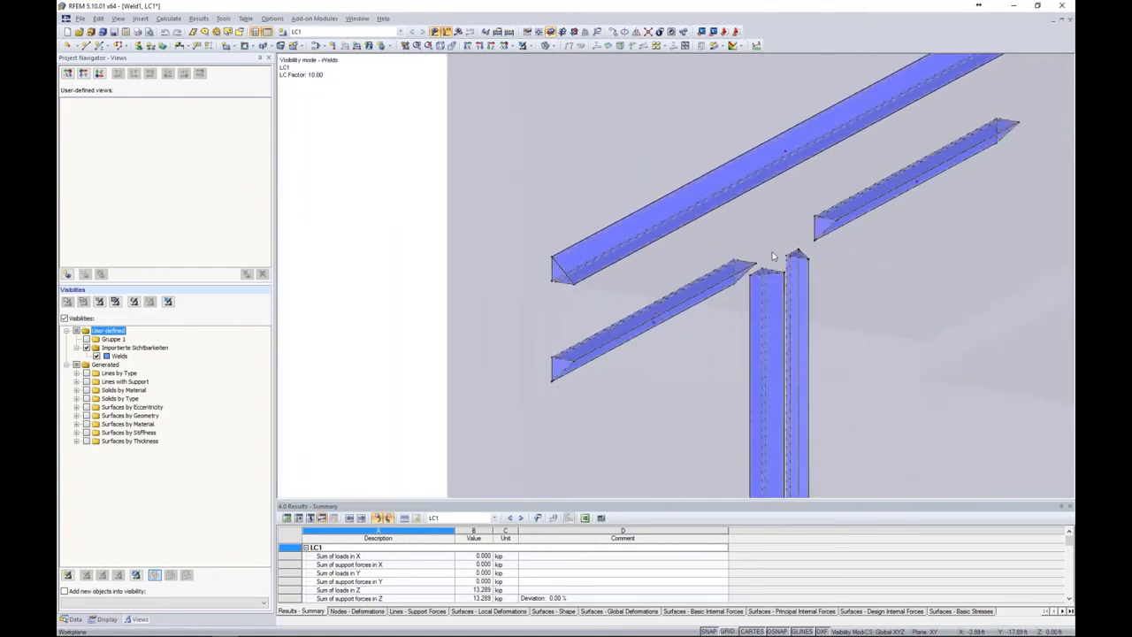
pyautogui.scroll(-2, 522, 256)
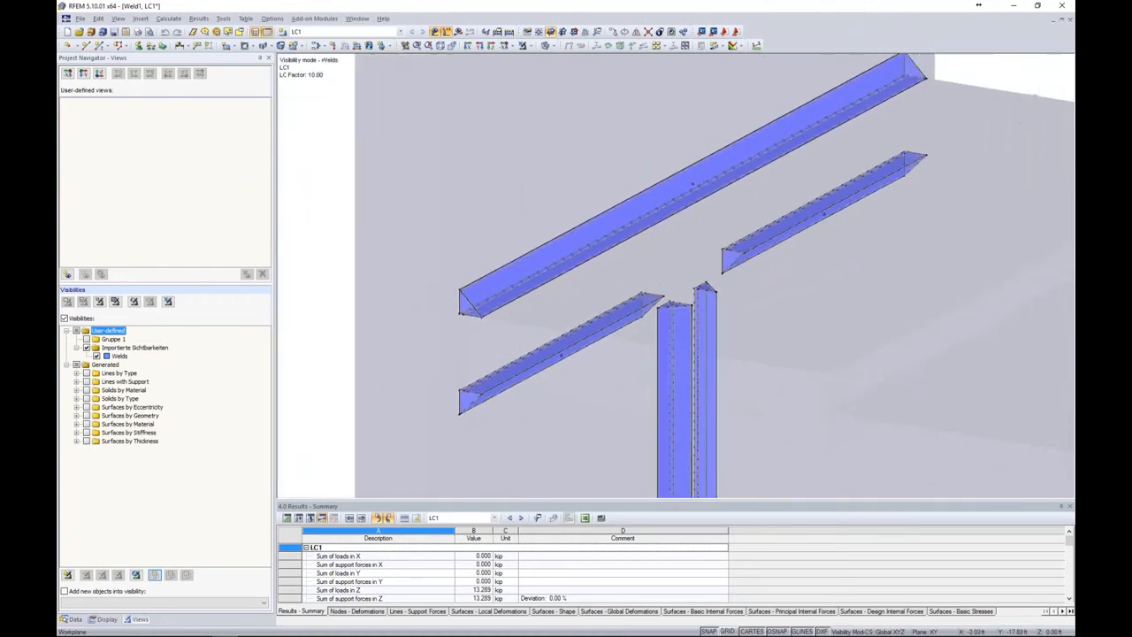
pyautogui.doubleClick(695, 189)
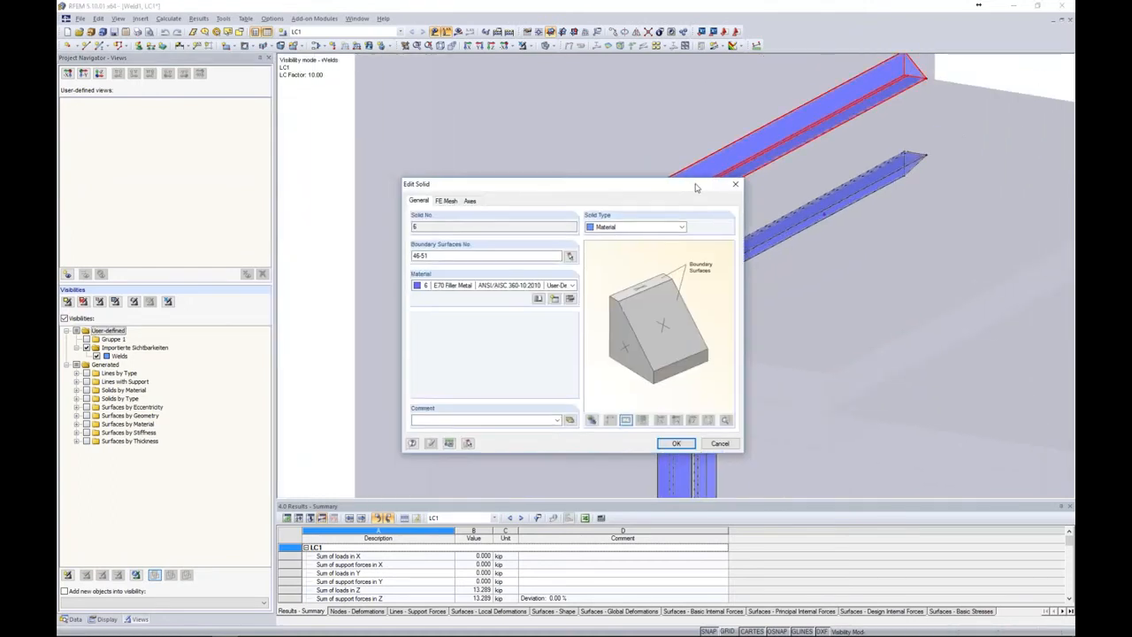
pyautogui.moveTo(697, 187); pyautogui.dragTo(874, 137)
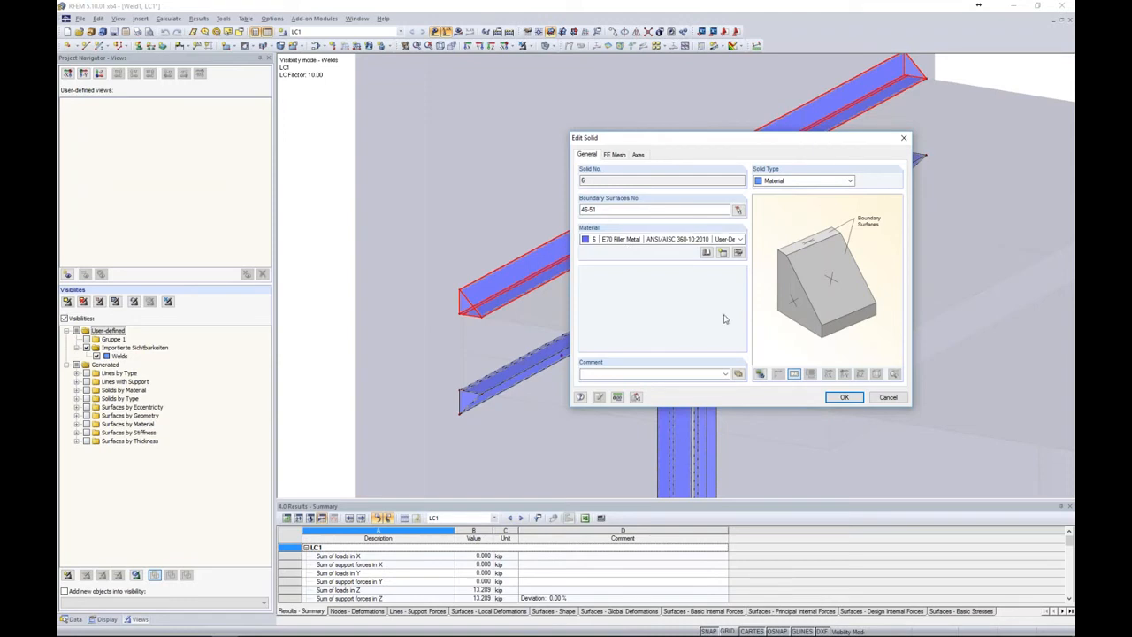
pyautogui.click(885, 397)
pyautogui.keyDown('ctrl'); pyautogui.moveTo(746, 316); pyautogui.dragTo(756, 339, button='middle'); pyautogui.keyUp('ctrl')
pyautogui.click(429, 194)
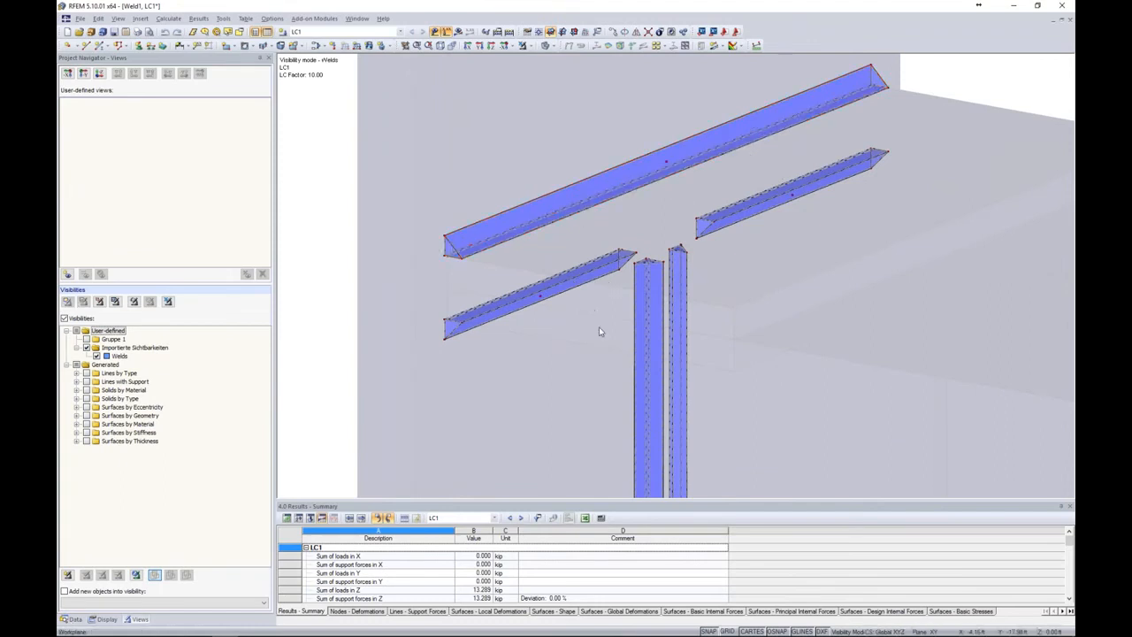
# - Look over the vertical web welds along their length and end the visibility mode to show the full welded connection
pyautogui.scroll(-1, 600, 329)
pyautogui.moveTo(616, 375); pyautogui.dragTo(615, 172, button='middle')
pyautogui.scroll(-4, 616, 173)
pyautogui.keyDown('ctrl'); pyautogui.moveTo(678, 220); pyautogui.dragTo(635, 263, button='middle'); pyautogui.keyUp('ctrl')
pyautogui.moveTo(644, 418); pyautogui.dragTo(647, 165, button='middle')
pyautogui.scroll(-2, 650, 177)
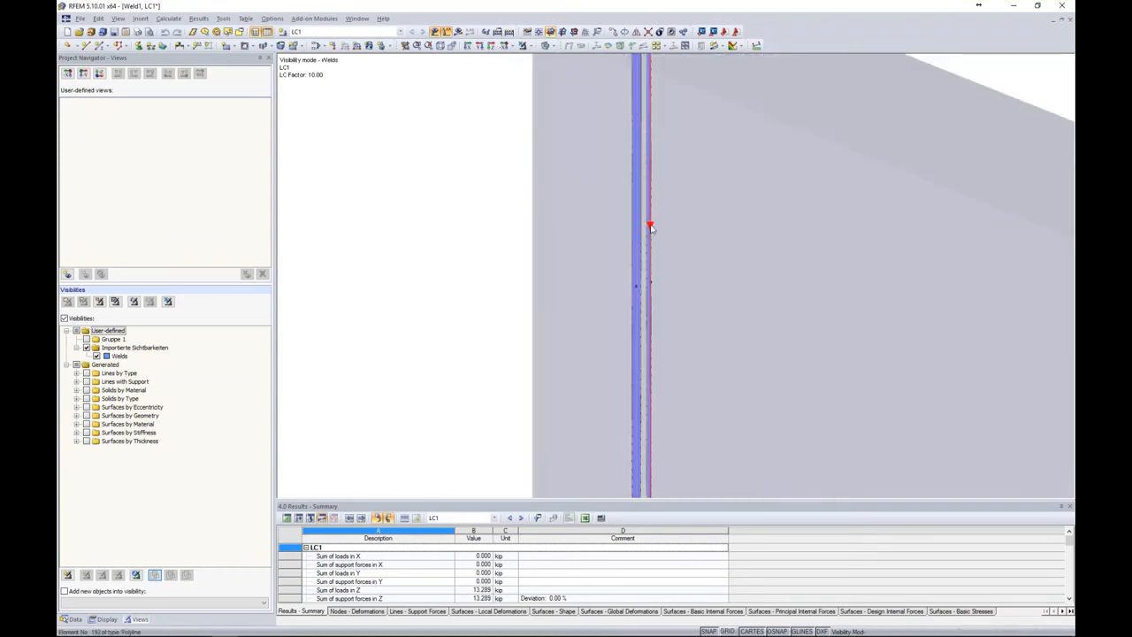
pyautogui.scroll(-3, 683, 300)
pyautogui.keyDown('ctrl'); pyautogui.moveTo(683, 300); pyautogui.dragTo(759, 341, button='middle'); pyautogui.keyUp('ctrl')
pyautogui.moveTo(587, 237); pyautogui.dragTo(535, 245, button='middle')
pyautogui.click(524, 46)
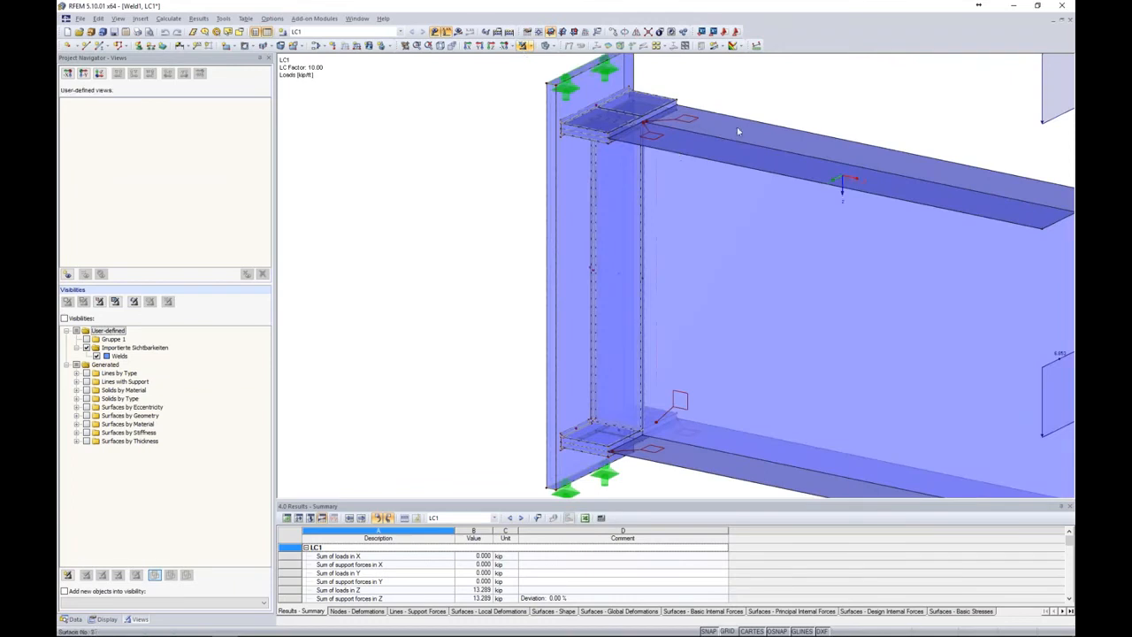
# - Check the solid type and material of the beam-end solid at the top flange, and look over its transition to the beam surfaces
pyautogui.moveTo(803, 95); pyautogui.dragTo(693, 135, button='middle')
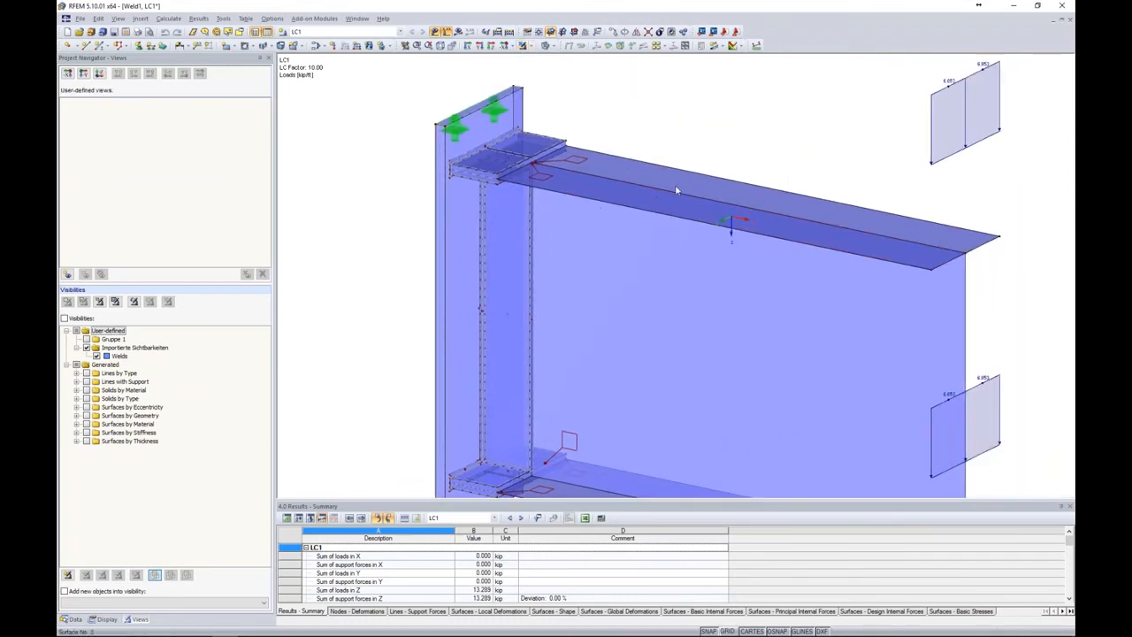
pyautogui.keyDown('ctrl'); pyautogui.moveTo(623, 133); pyautogui.dragTo(640, 142, button='middle'); pyautogui.keyUp('ctrl')
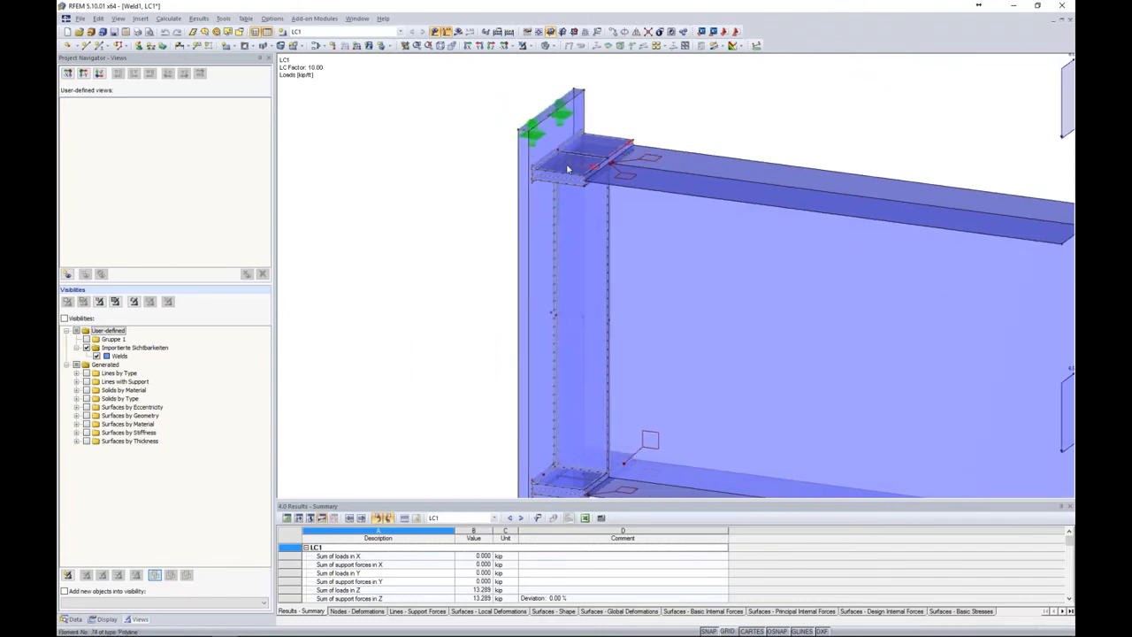
pyautogui.scroll(5, 534, 172)
pyautogui.keyDown('ctrl'); pyautogui.moveTo(534, 172); pyautogui.dragTo(511, 228, button='middle'); pyautogui.keyUp('ctrl')
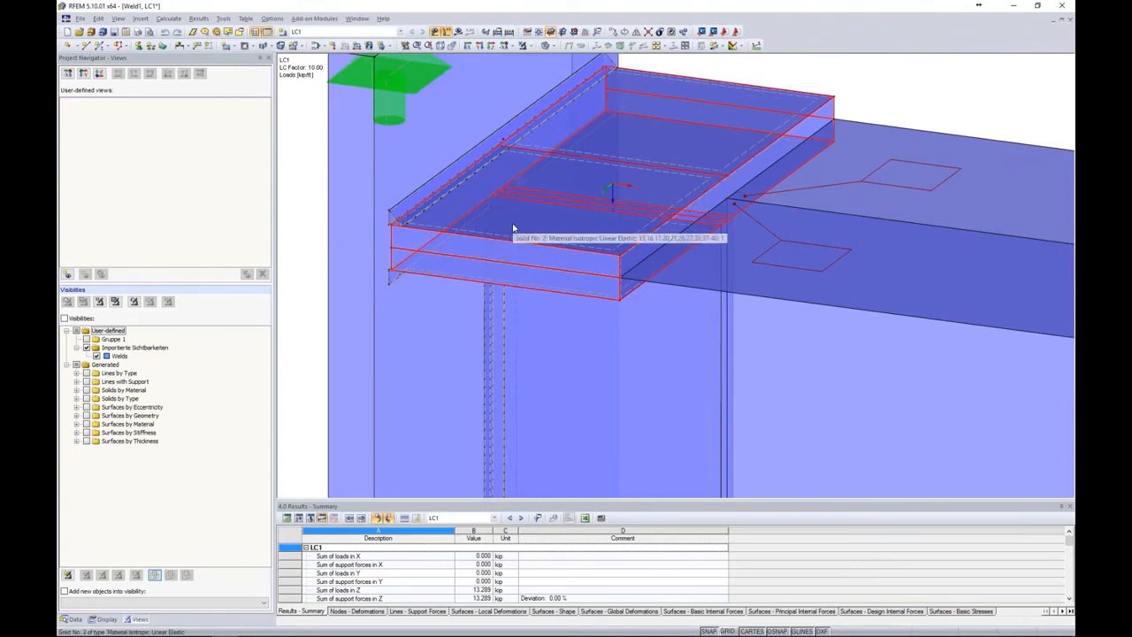
pyautogui.doubleClick(514, 228)
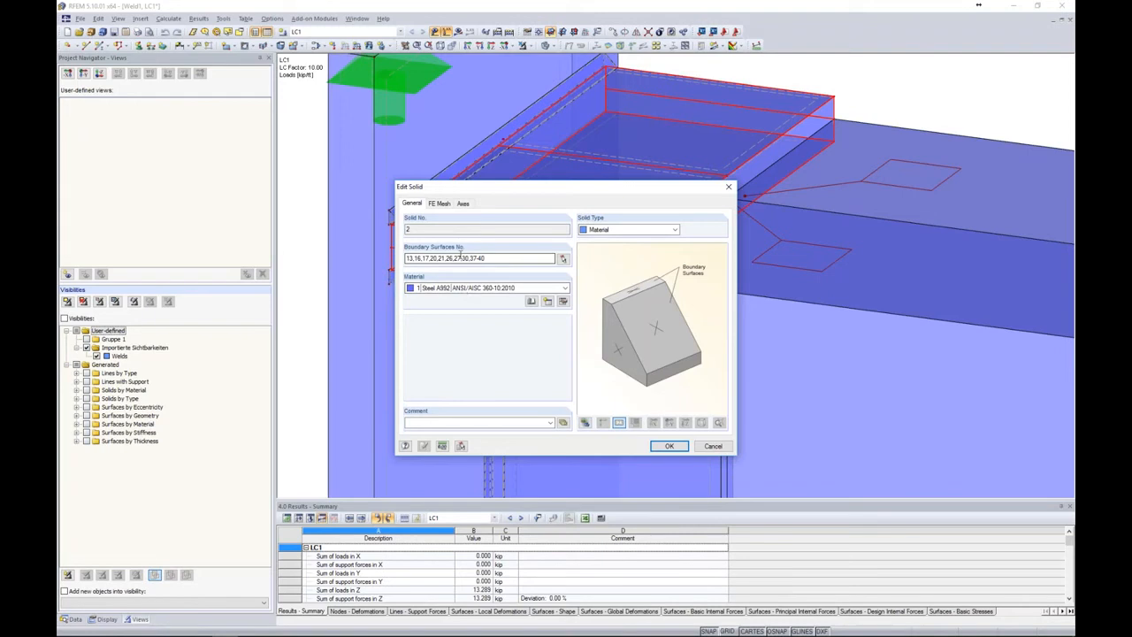
pyautogui.click(713, 445)
pyautogui.scroll(-4, 725, 234)
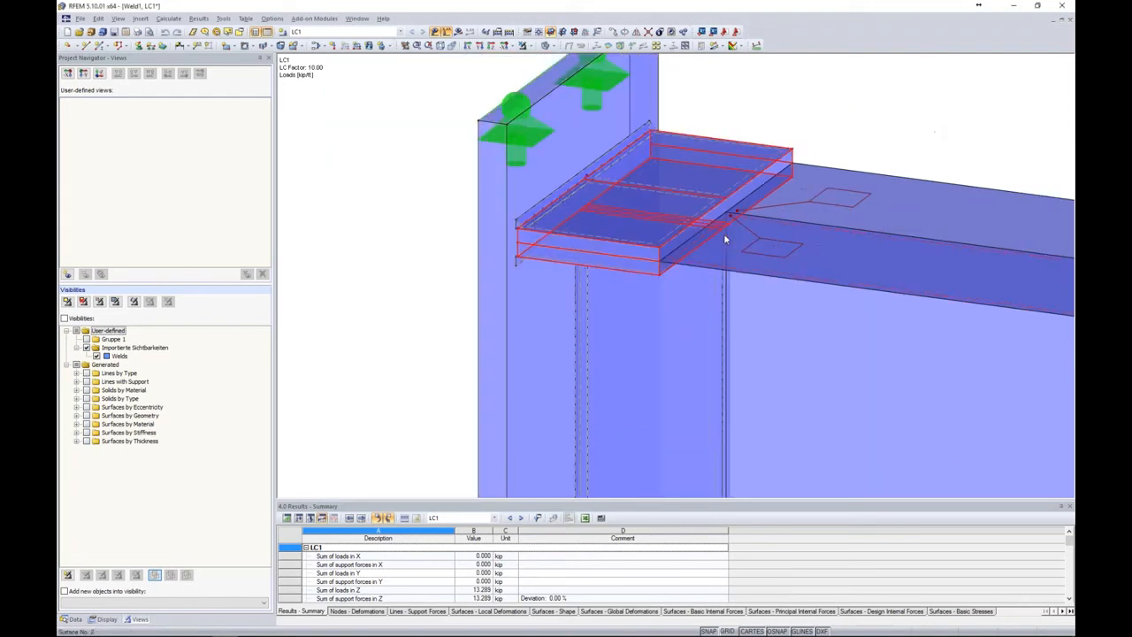
pyautogui.scroll(-2, 767, 262)
pyautogui.moveTo(768, 263); pyautogui.dragTo(600, 198, button='middle')
pyautogui.moveTo(717, 246); pyautogui.dragTo(649, 241, button='middle')
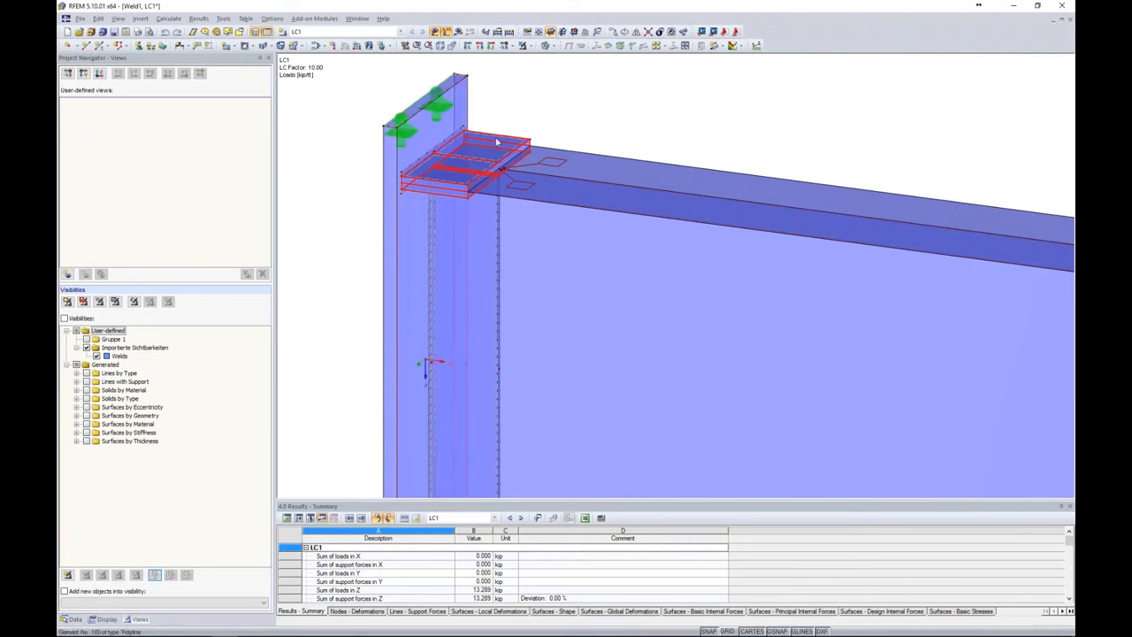
# - Display the LC1 results on the full welded connection and review the available surface stress types
pyautogui.scroll(4, 336, 185)
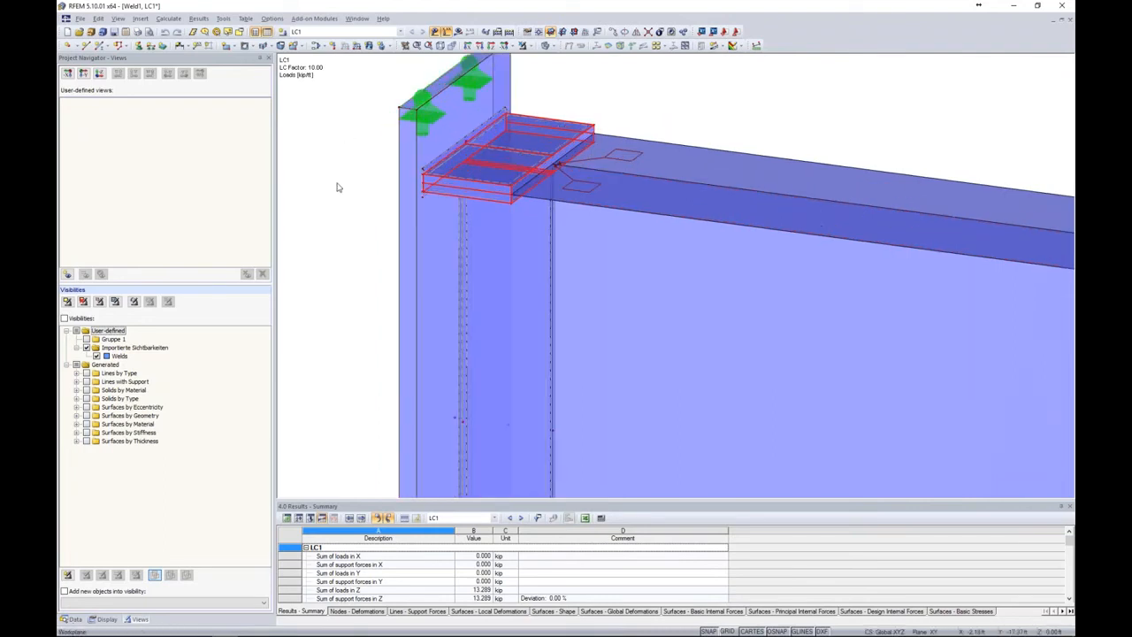
pyautogui.scroll(2, 352, 187)
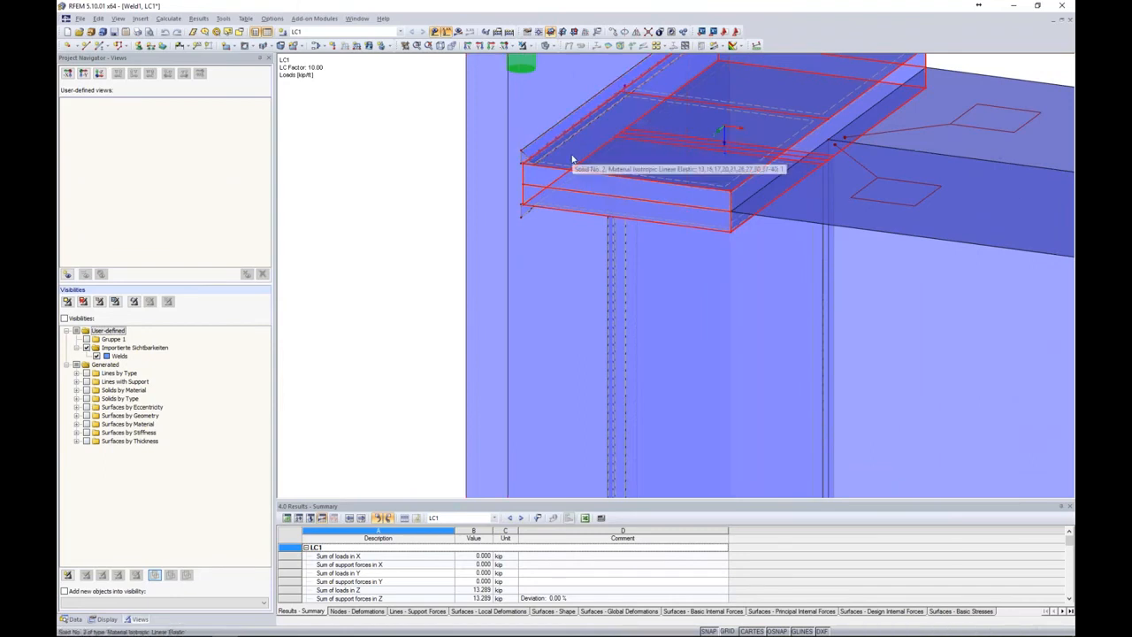
pyautogui.scroll(-5, 574, 159)
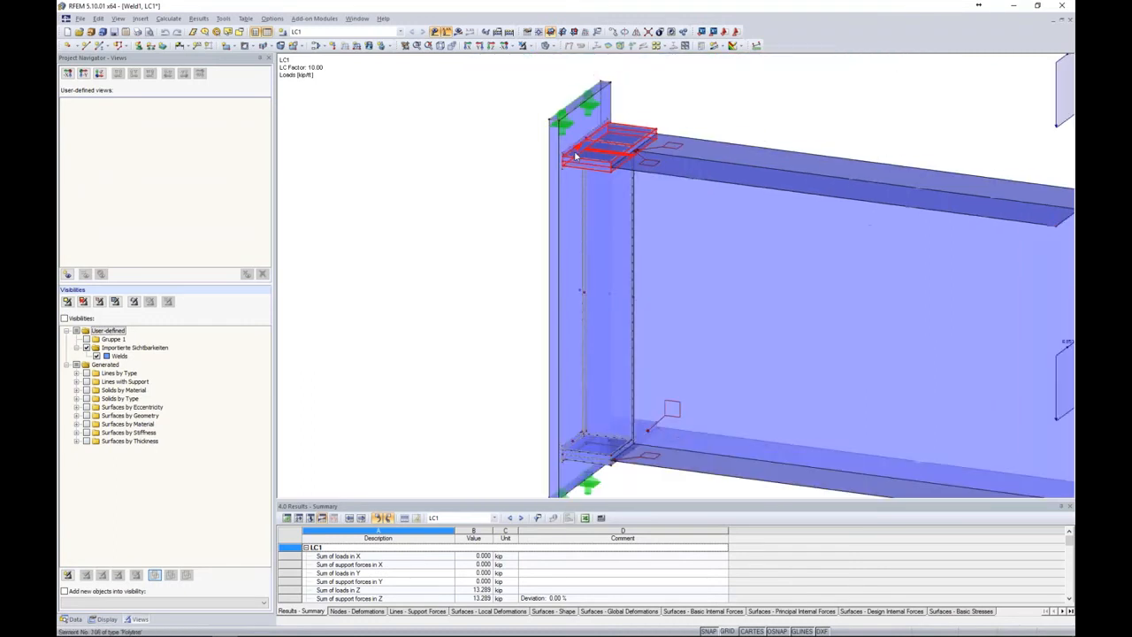
pyautogui.keyDown('ctrl'); pyautogui.moveTo(810, 127); pyautogui.dragTo(716, 158, button='middle'); pyautogui.keyUp('ctrl')
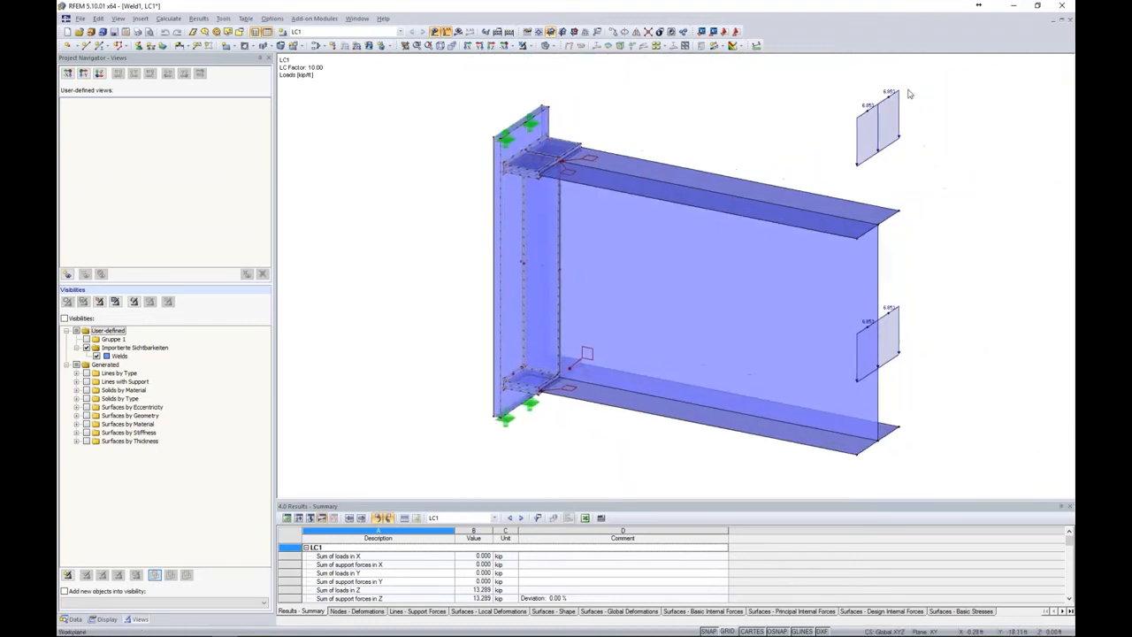
pyautogui.click(459, 32)
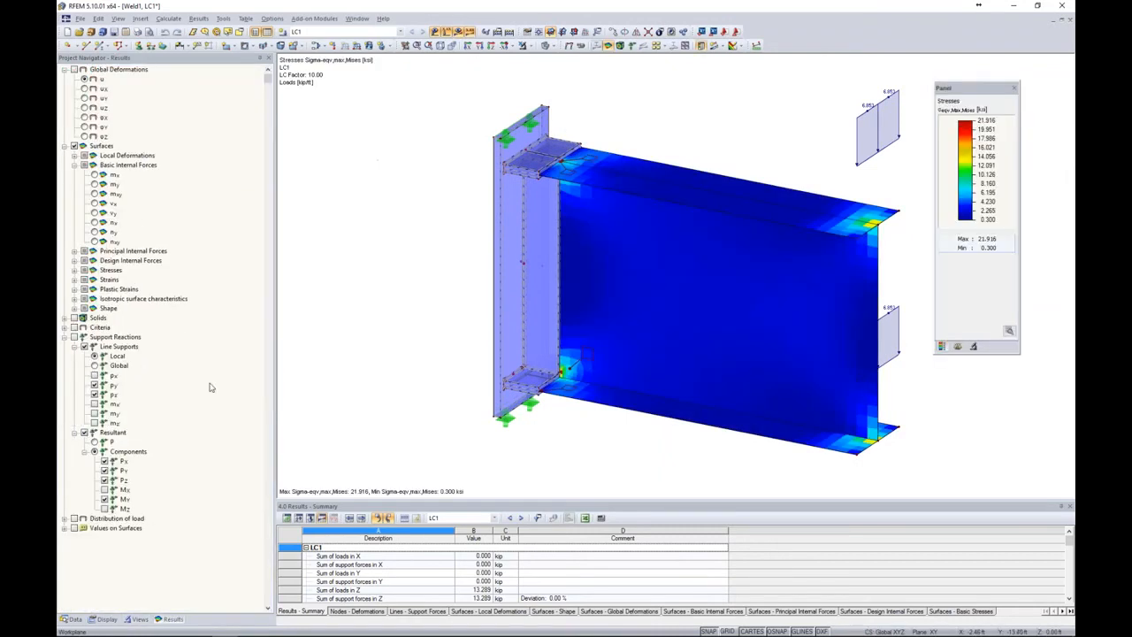
pyautogui.click(74, 270)
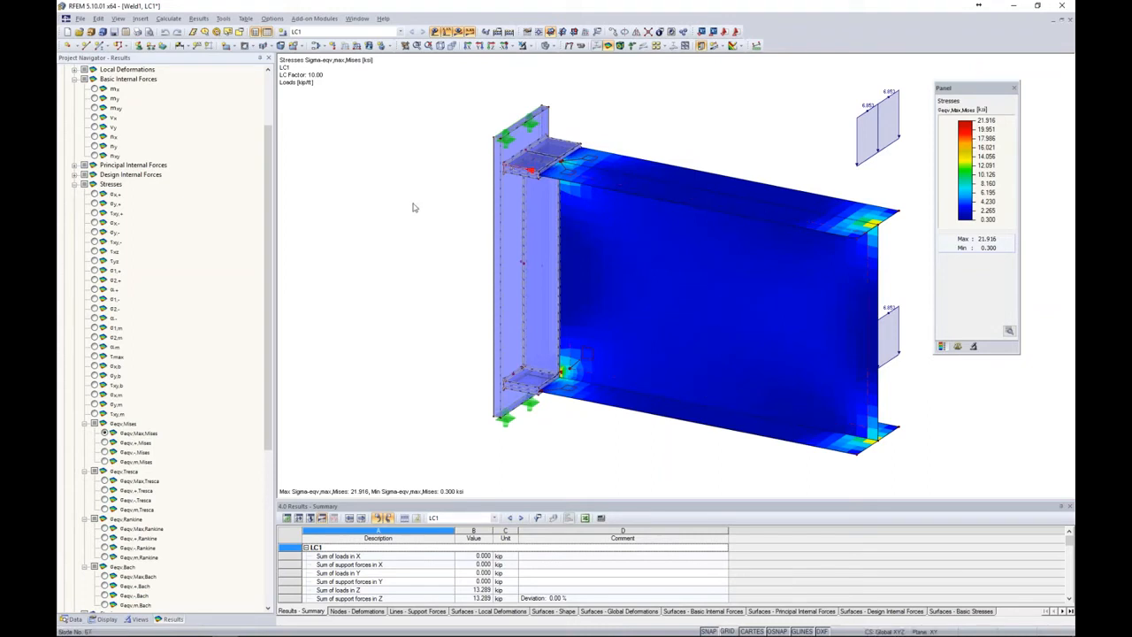
pyautogui.click(74, 184)
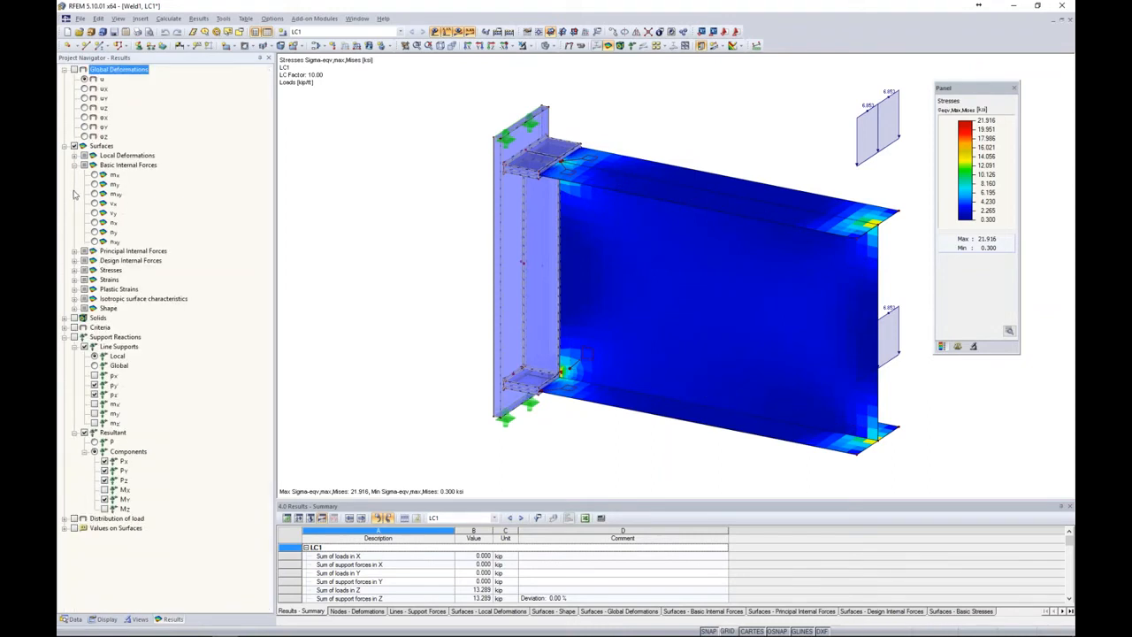
# - Show the equivalent Mises stresses on the solids, restricted to the user-defined Welds visibility around the top flange
pyautogui.click(66, 318)
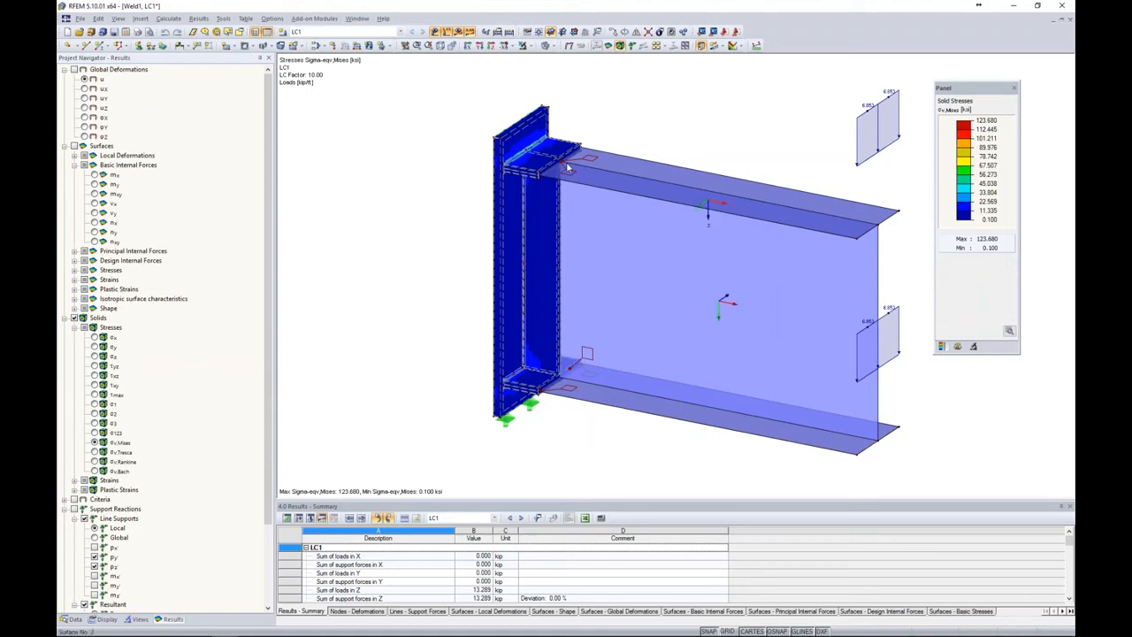
pyautogui.keyDown('ctrl'); pyautogui.moveTo(677, 123); pyautogui.dragTo(658, 123, button='middle'); pyautogui.keyUp('ctrl')
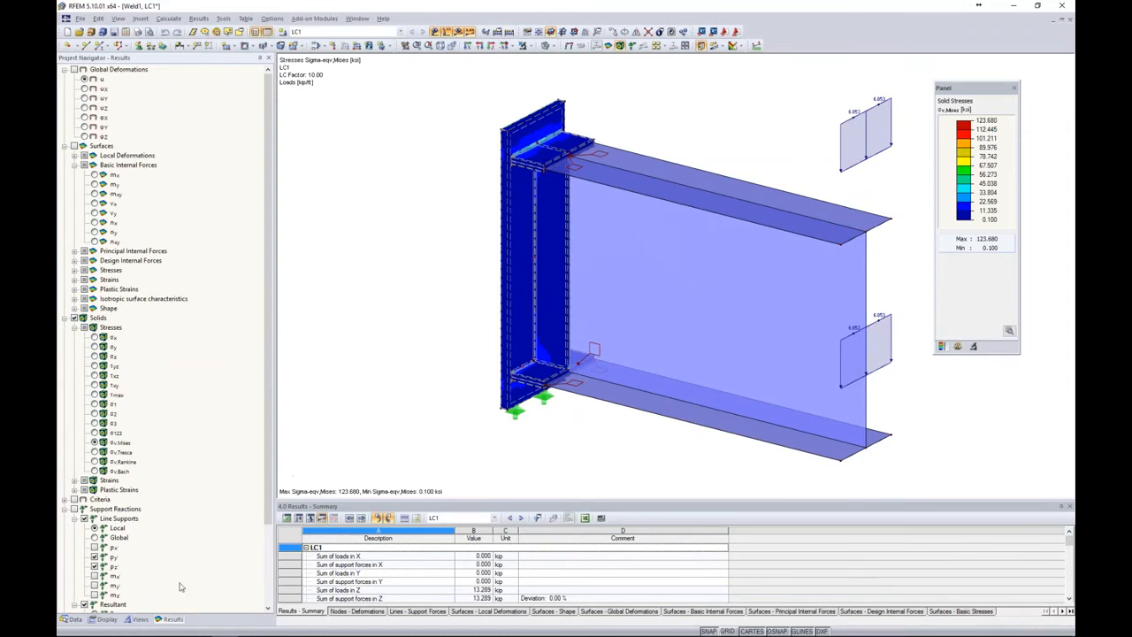
pyautogui.click(141, 619)
pyautogui.click(85, 349)
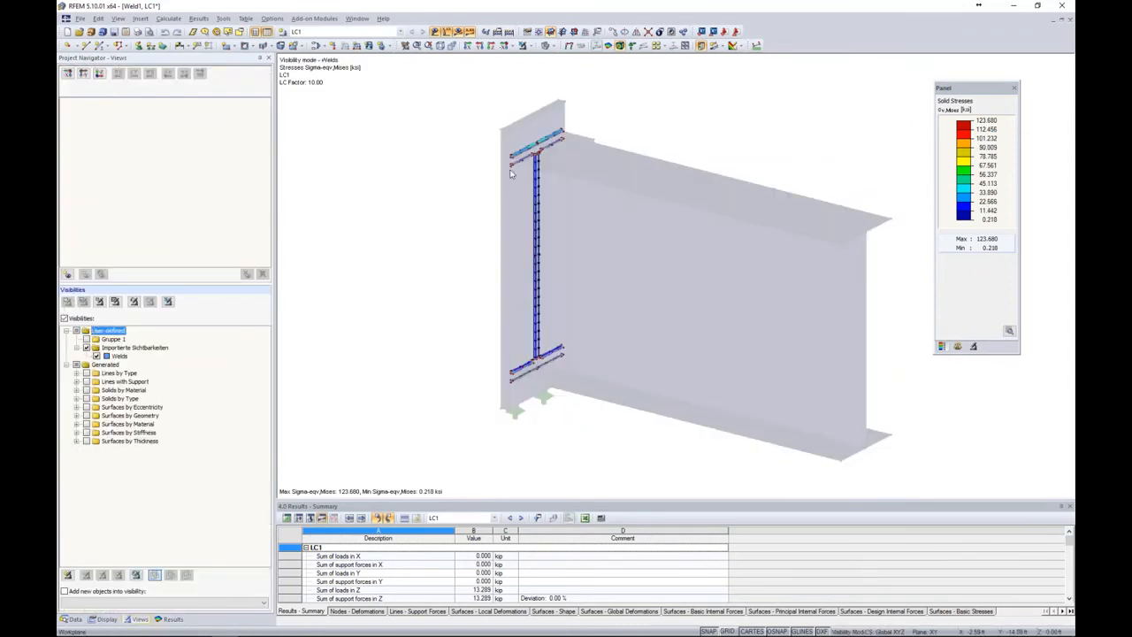
pyautogui.scroll(5, 510, 173)
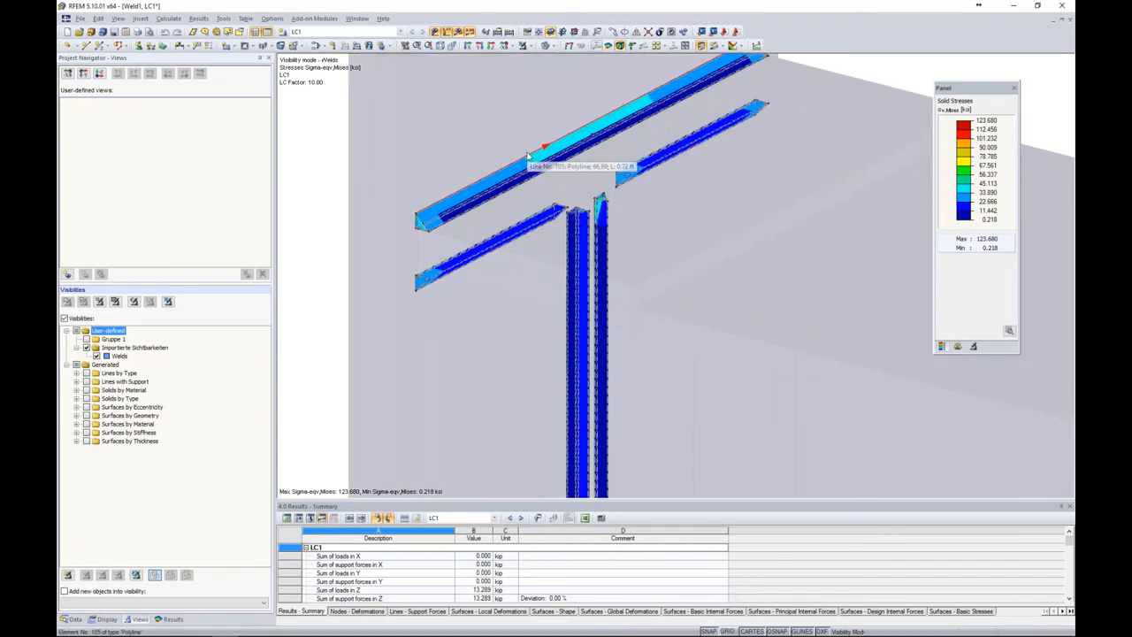
pyautogui.moveTo(529, 159); pyautogui.dragTo(549, 226, button='middle')
pyautogui.moveTo(955, 91); pyautogui.dragTo(926, 90)
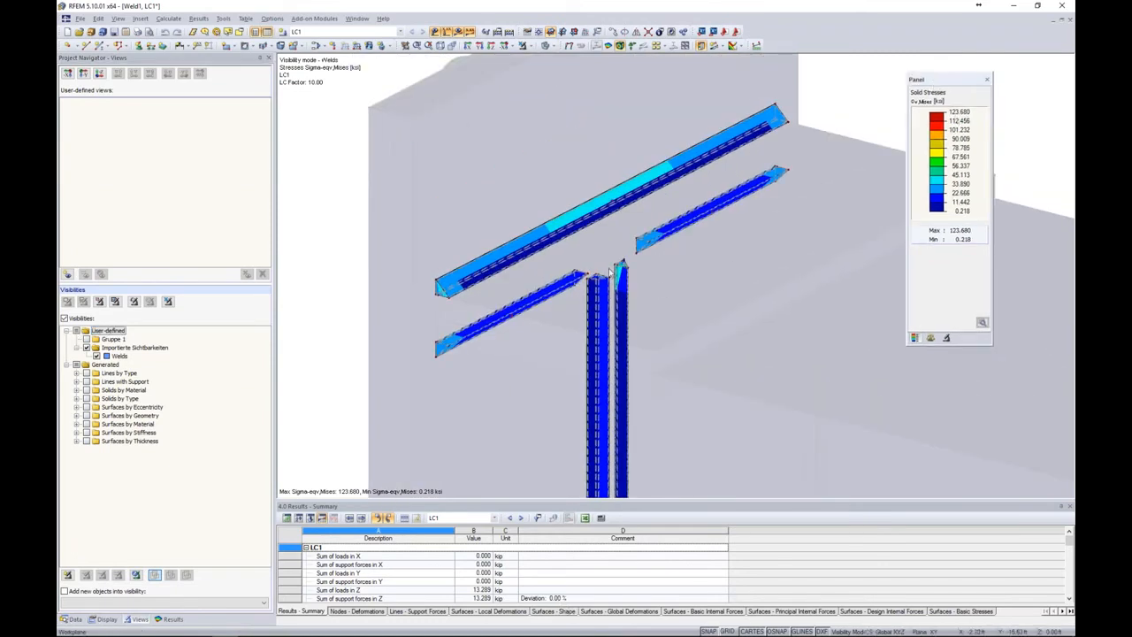
# - Examine the Mises stress concentrations at the upper ends of the vertical web welds and along the top flange welds
pyautogui.scroll(5, 609, 276)
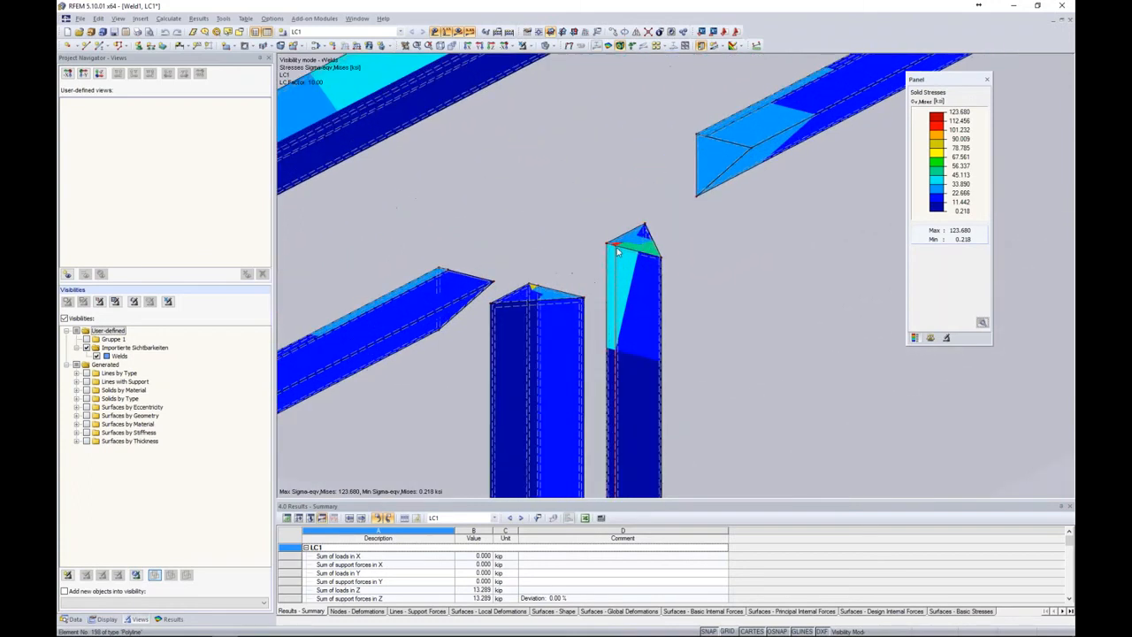
pyautogui.scroll(3, 617, 253)
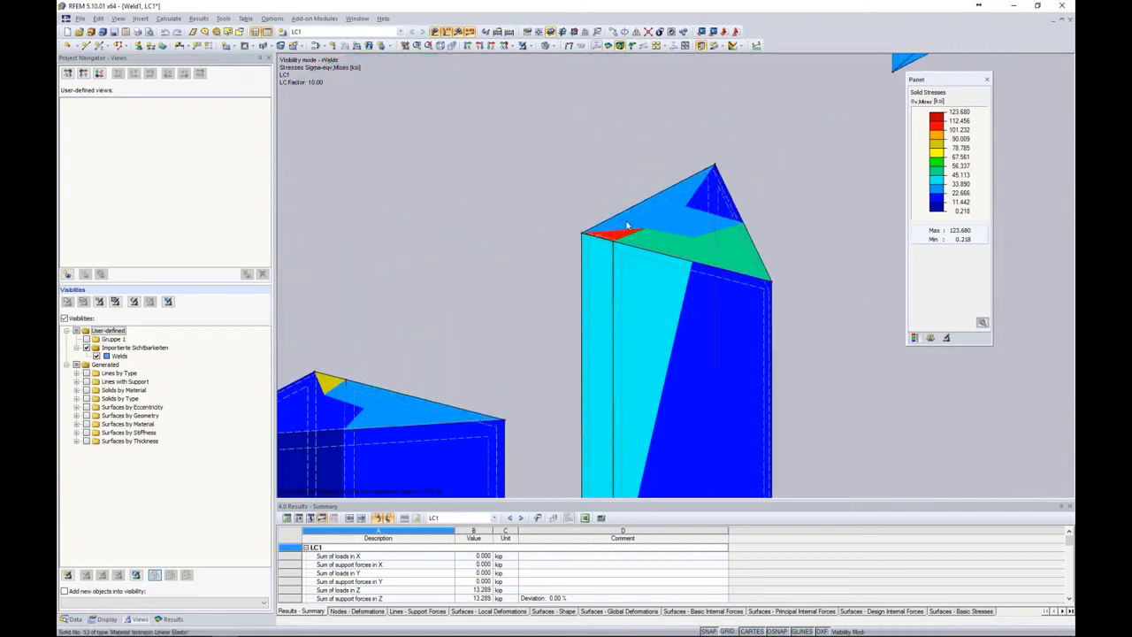
pyautogui.click(617, 243)
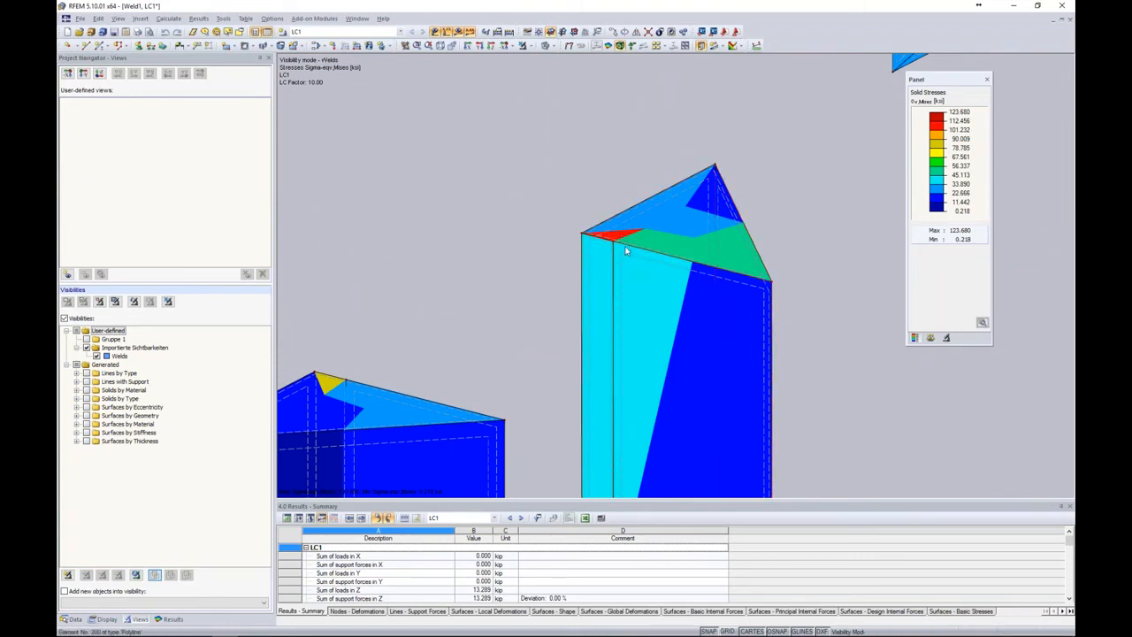
pyautogui.scroll(-2, 625, 252)
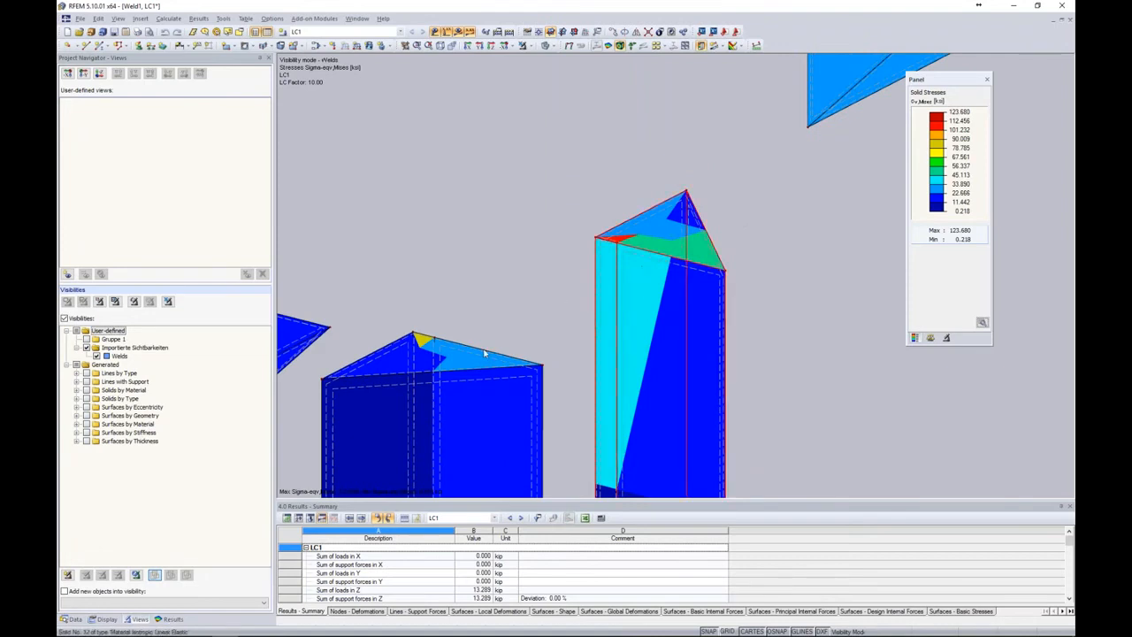
pyautogui.scroll(-5, 578, 284)
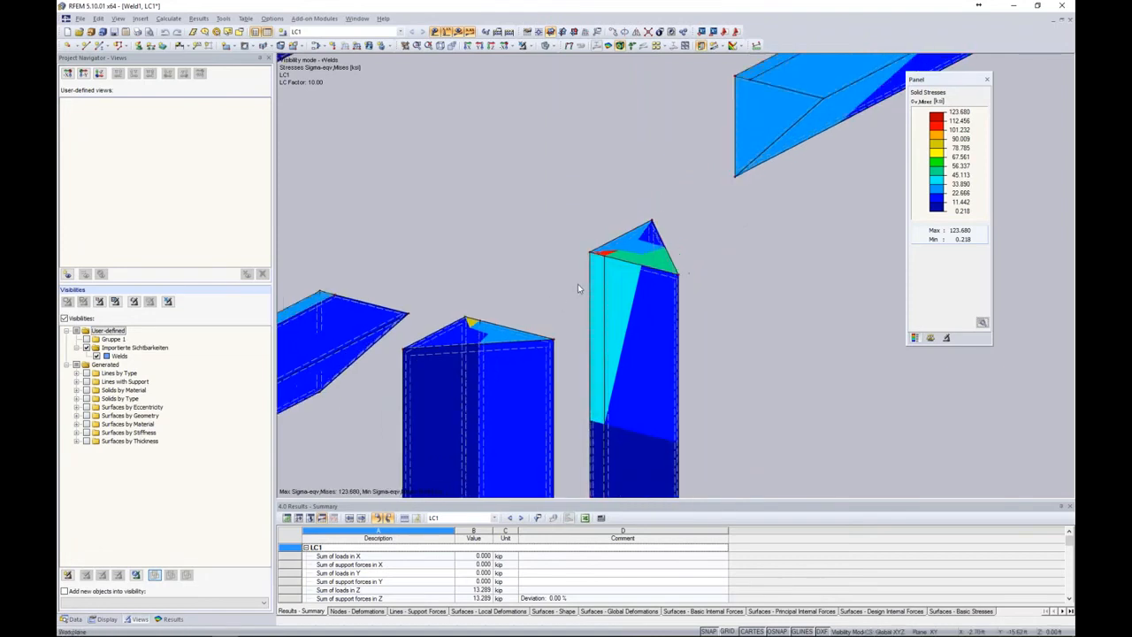
pyautogui.scroll(-2, 544, 322)
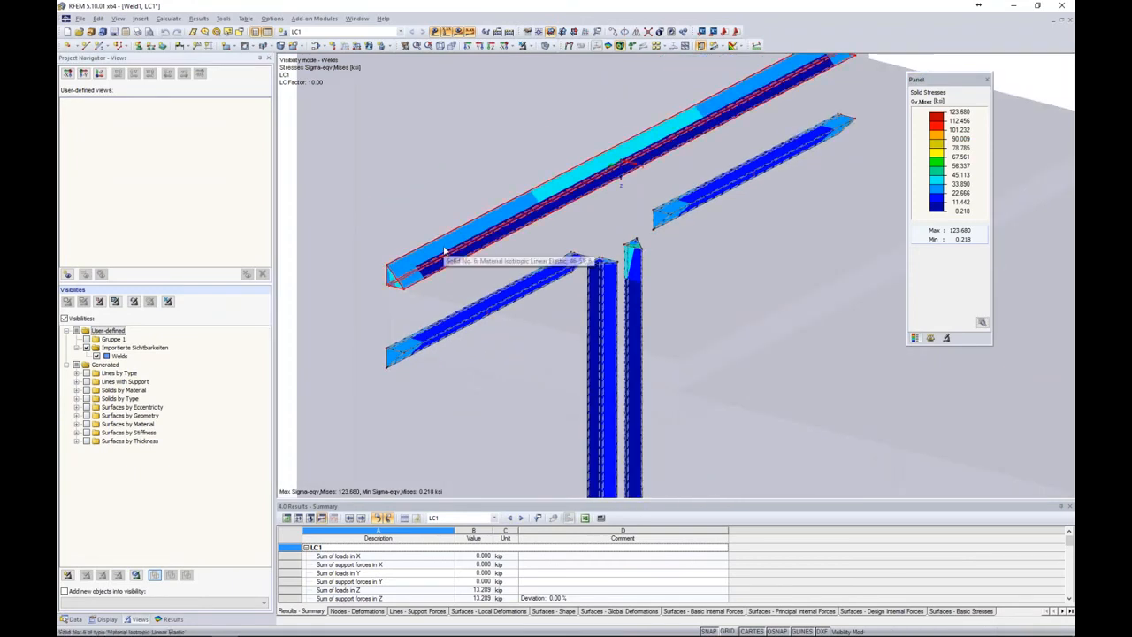
# - Review the stress and strain result types available for the solids
pyautogui.click(170, 618)
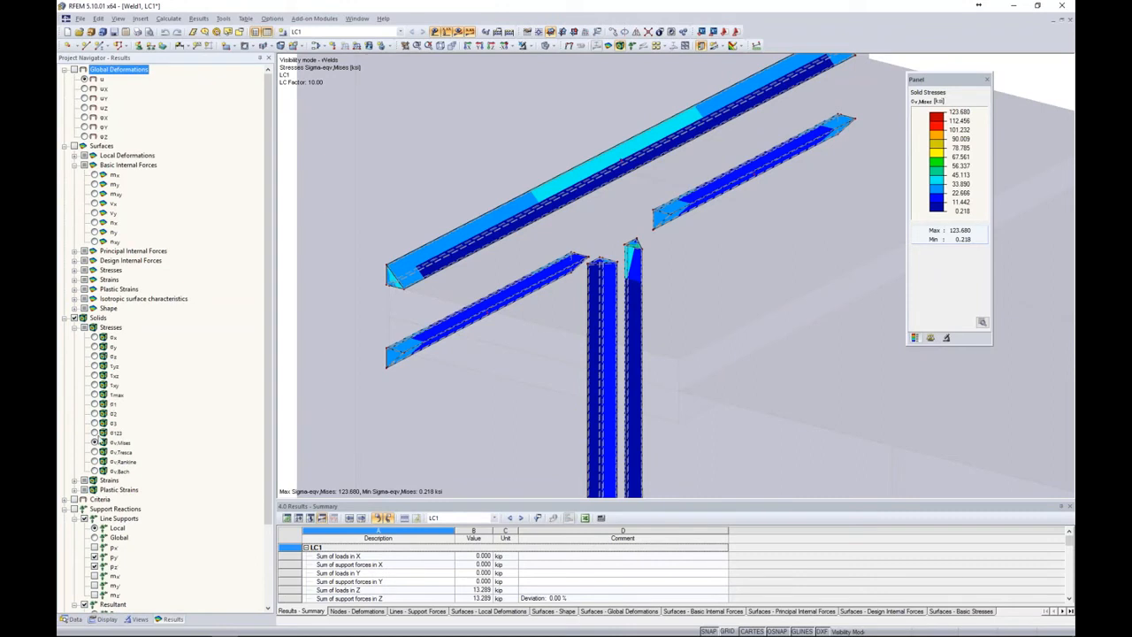
pyautogui.click(75, 481)
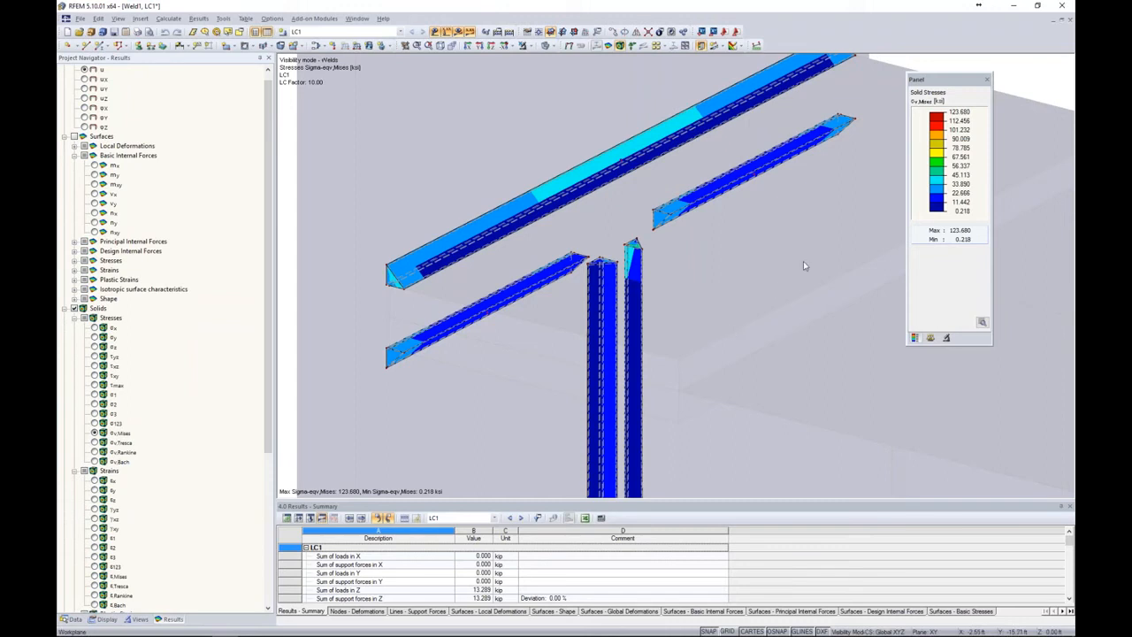
pyautogui.scroll(-3, 770, 261)
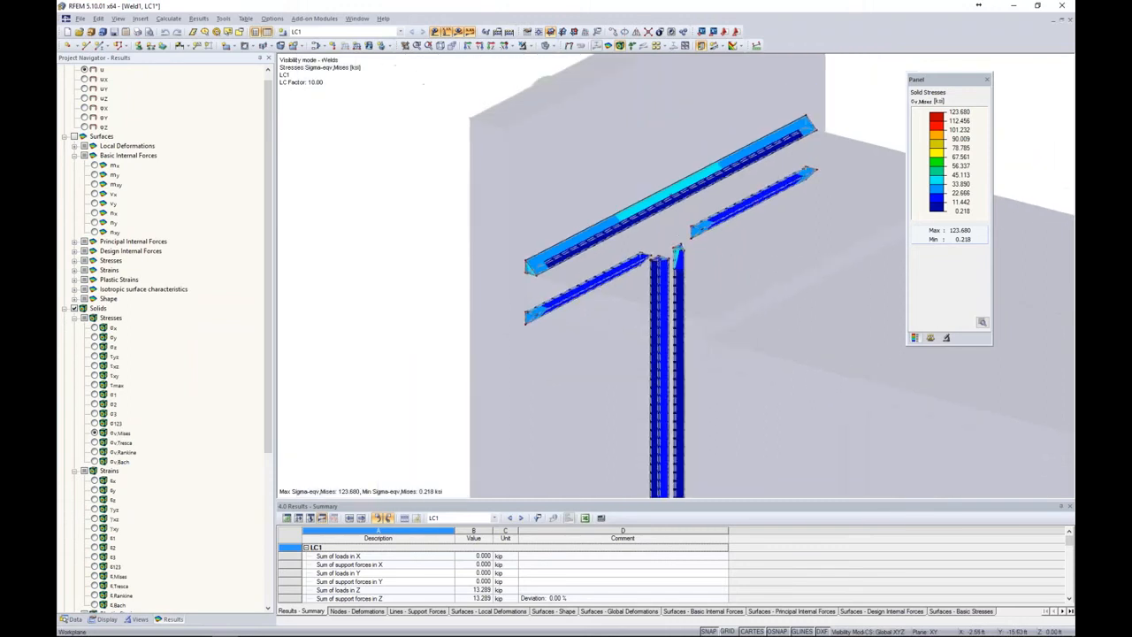
pyautogui.scroll(-2, 630, 250)
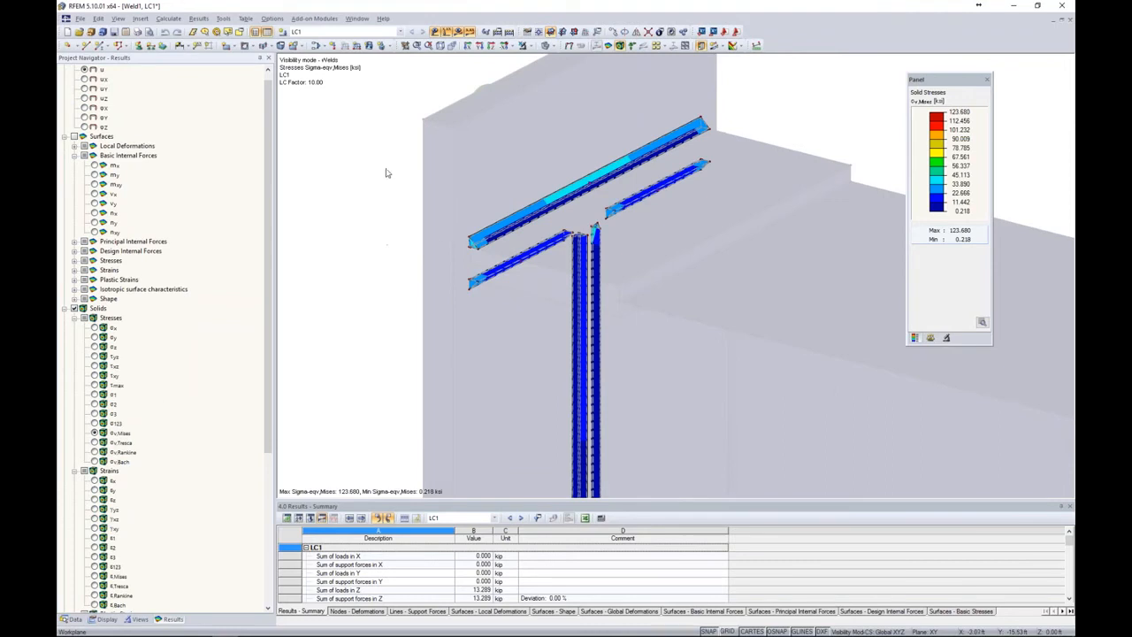
# - End the Welds visibility, isolate the end-plate solid and display its equivalent Mises stresses
pyautogui.click(523, 46)
pyautogui.scroll(-5, 498, 147)
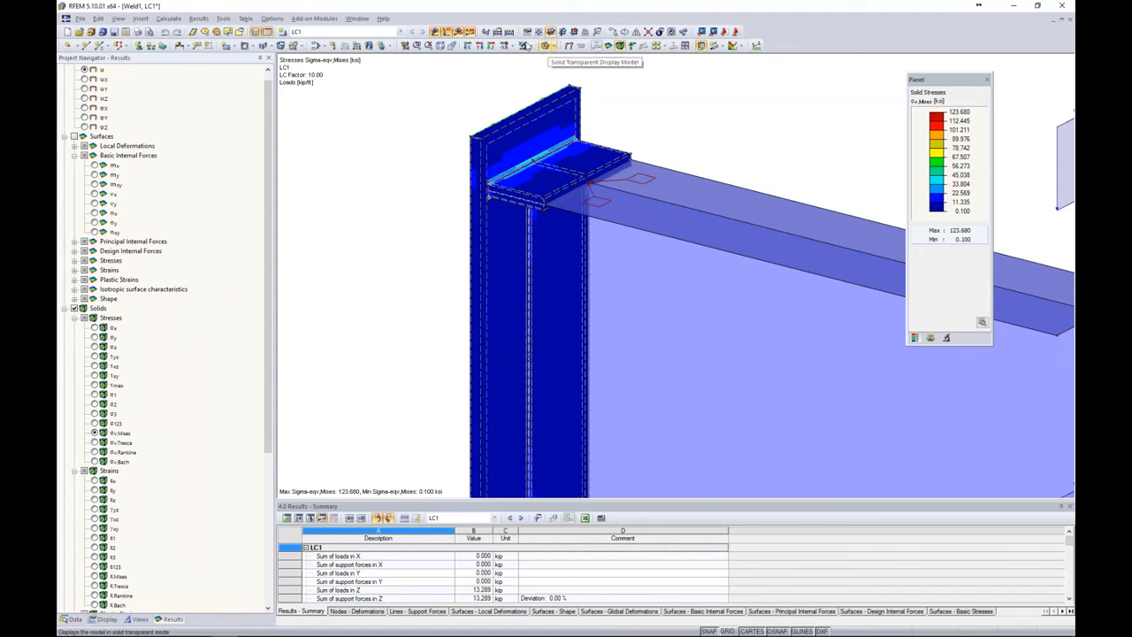
pyautogui.click(466, 34)
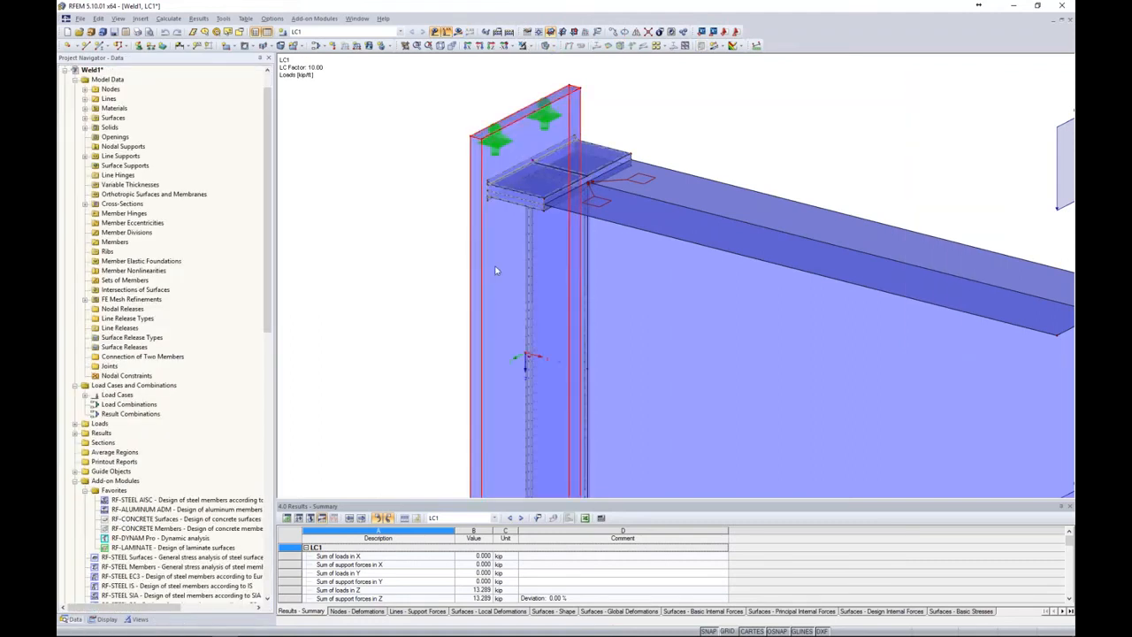
pyautogui.click(524, 45)
pyautogui.click(534, 63)
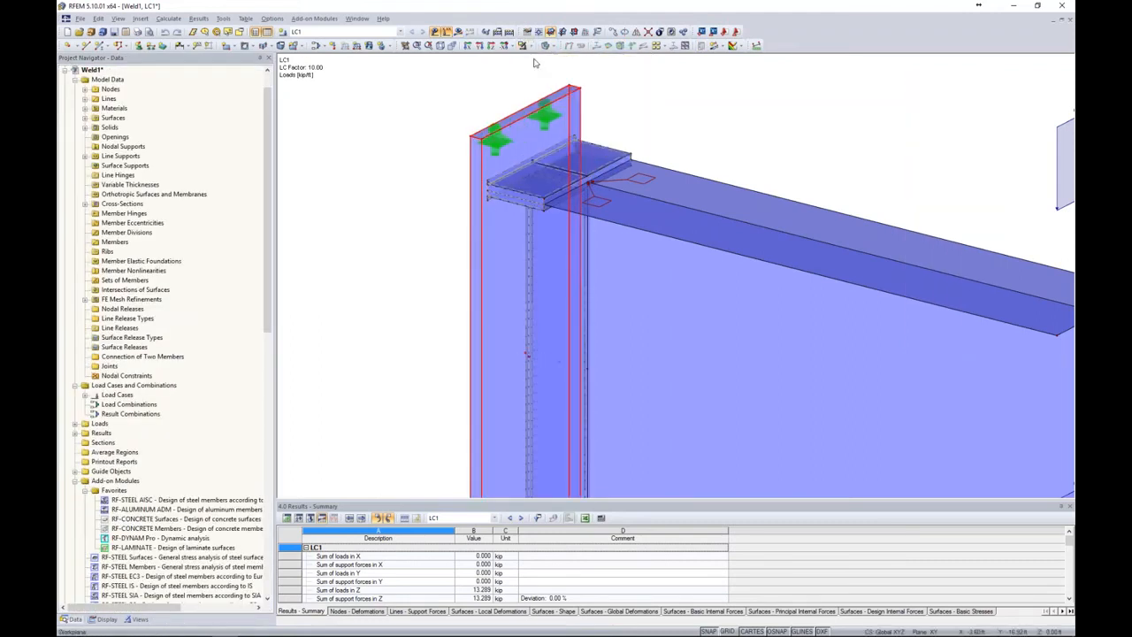
pyautogui.click(457, 32)
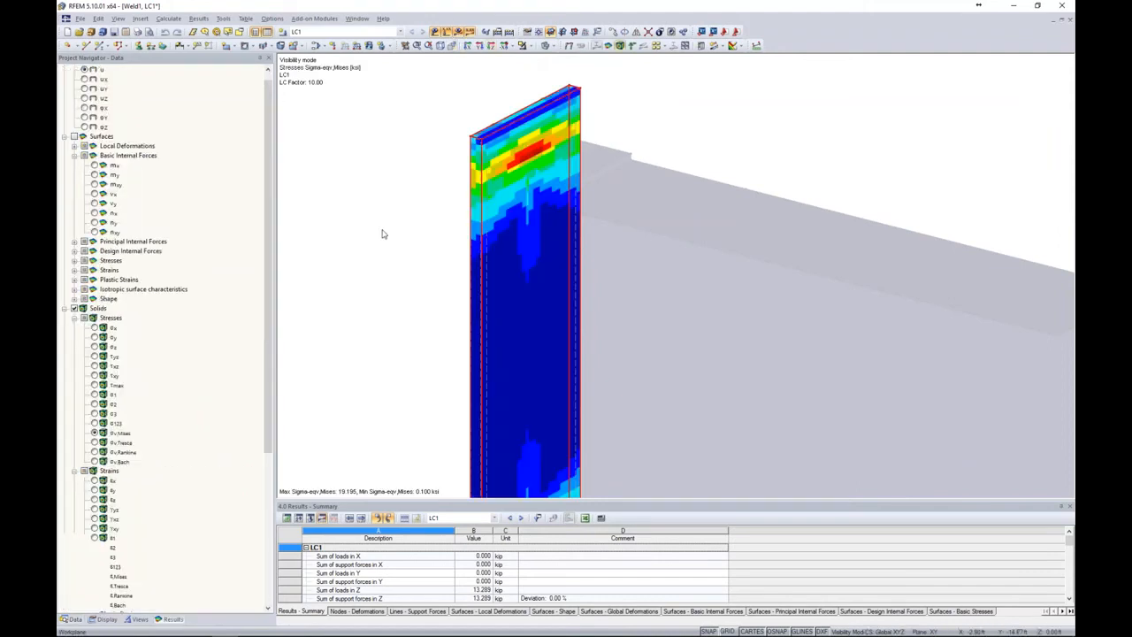
# - Examine the Mises stress distribution over the end plate's face and through its thickness
pyautogui.scroll(-4, 419, 296)
pyautogui.moveTo(405, 307); pyautogui.dragTo(375, 235, button='middle')
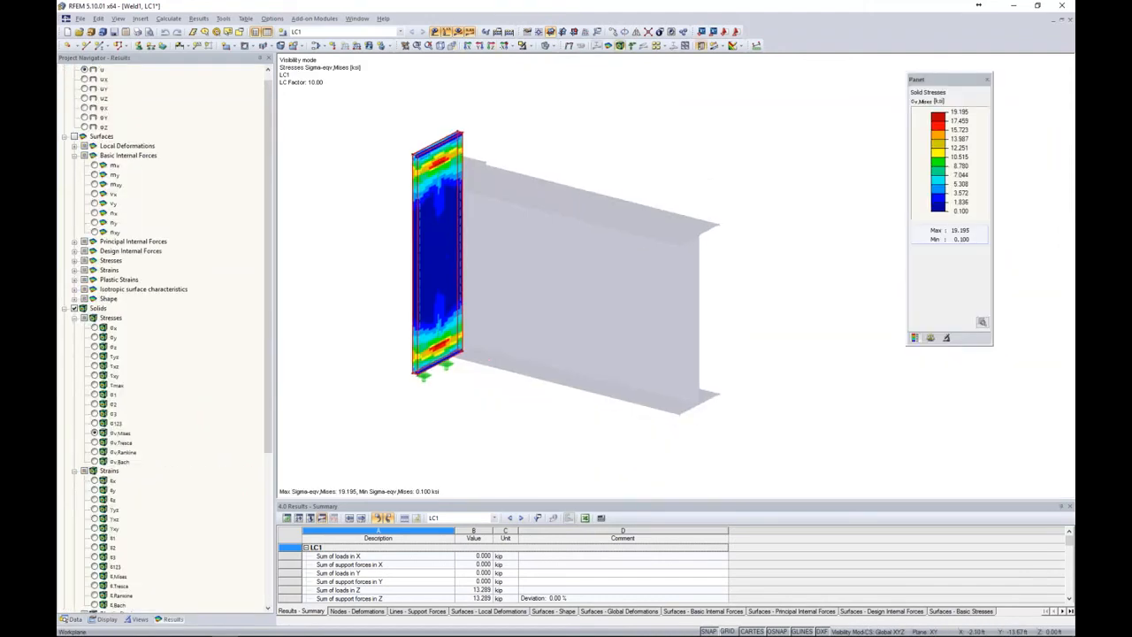
pyautogui.scroll(3, 399, 205)
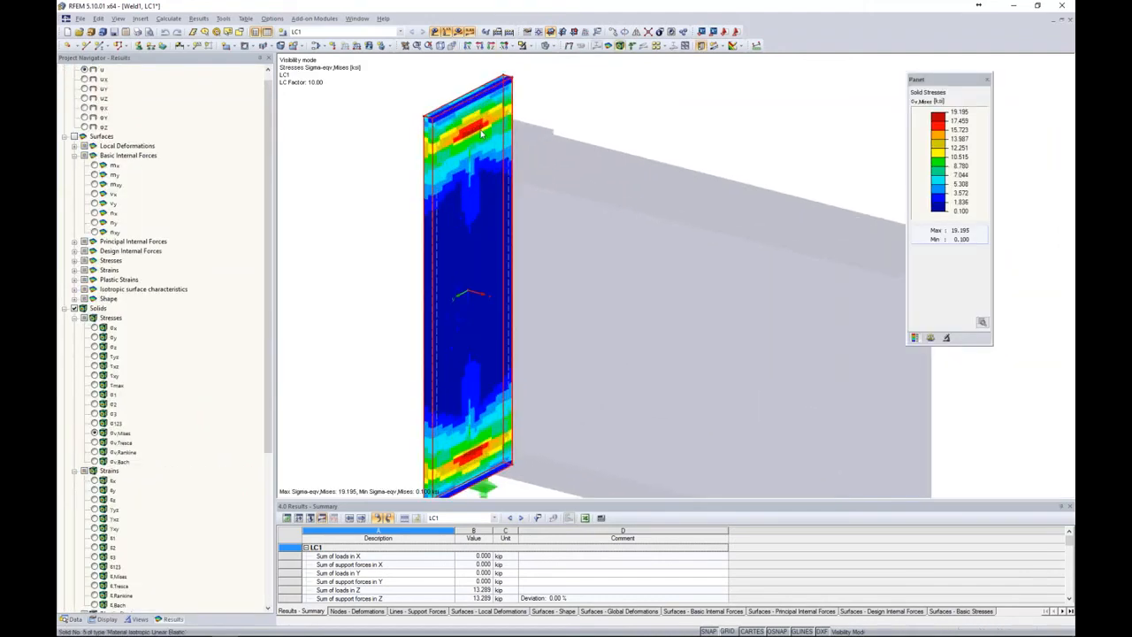
pyautogui.scroll(4, 494, 119)
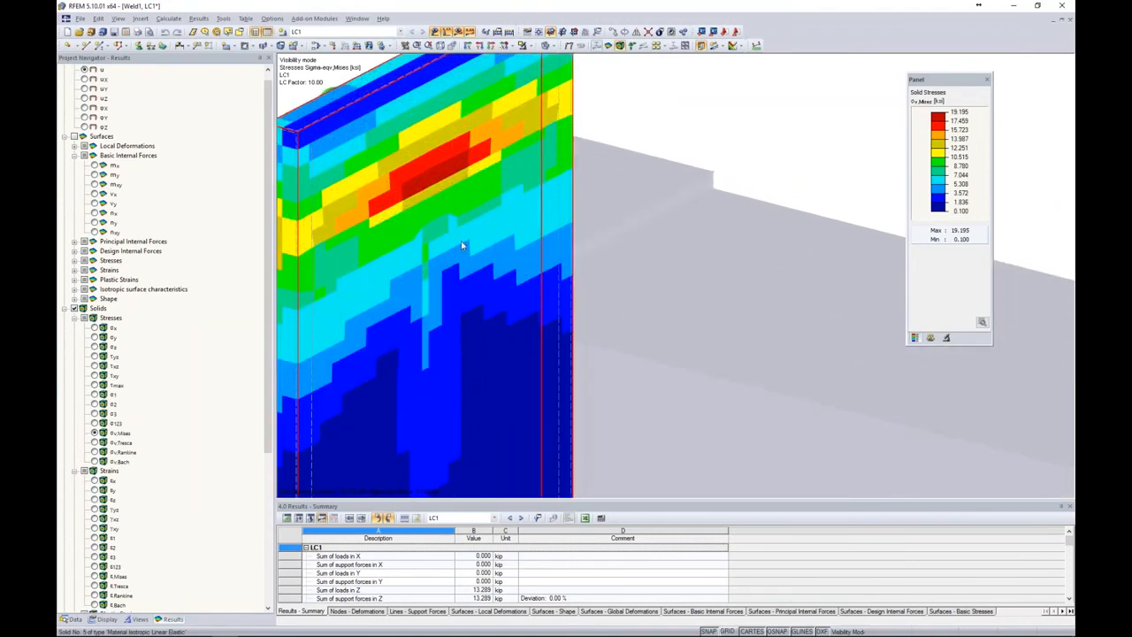
pyautogui.keyDown('ctrl'); pyautogui.moveTo(463, 245); pyautogui.dragTo(431, 175, button='middle'); pyautogui.keyUp('ctrl')
pyautogui.scroll(-5, 431, 175)
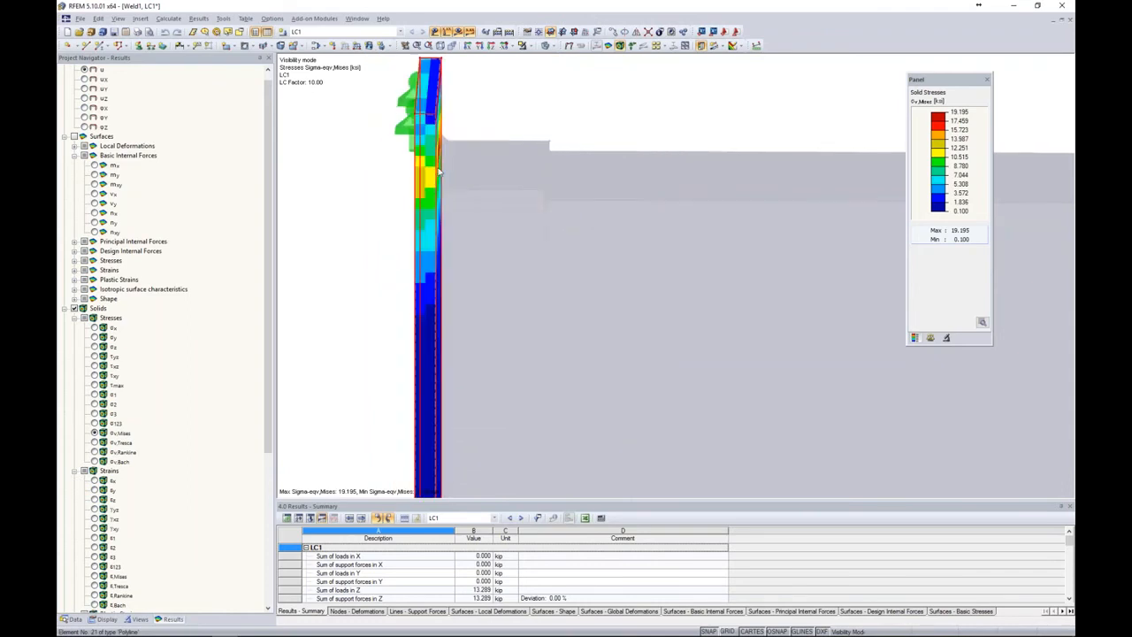
pyautogui.keyDown('ctrl'); pyautogui.moveTo(485, 309); pyautogui.dragTo(478, 265, button='middle'); pyautogui.keyUp('ctrl')
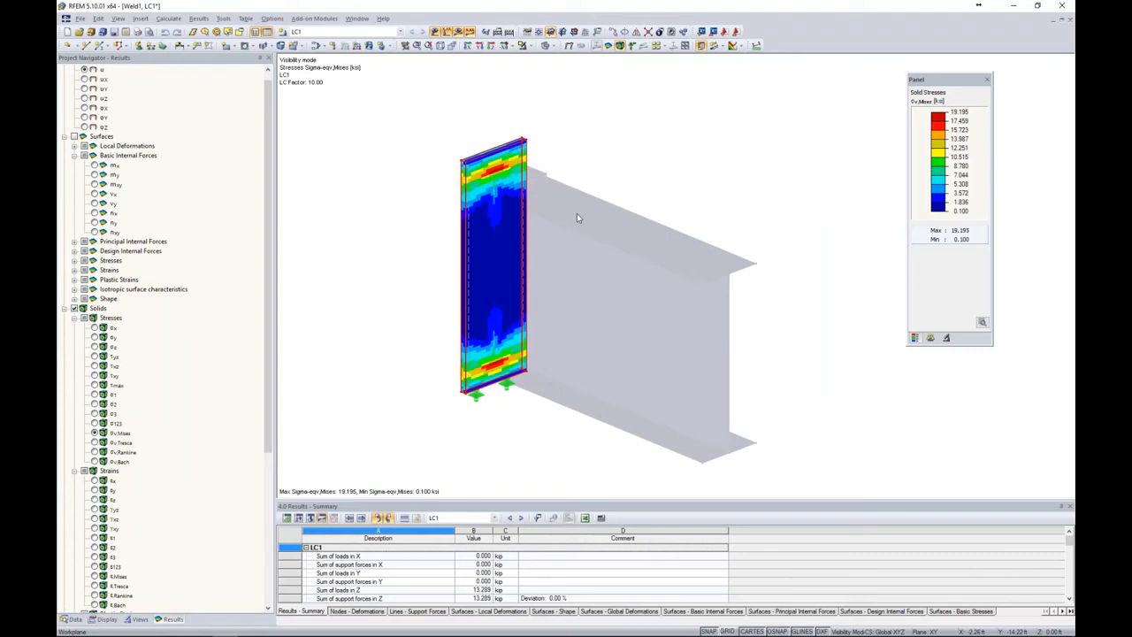
pyautogui.click(634, 168)
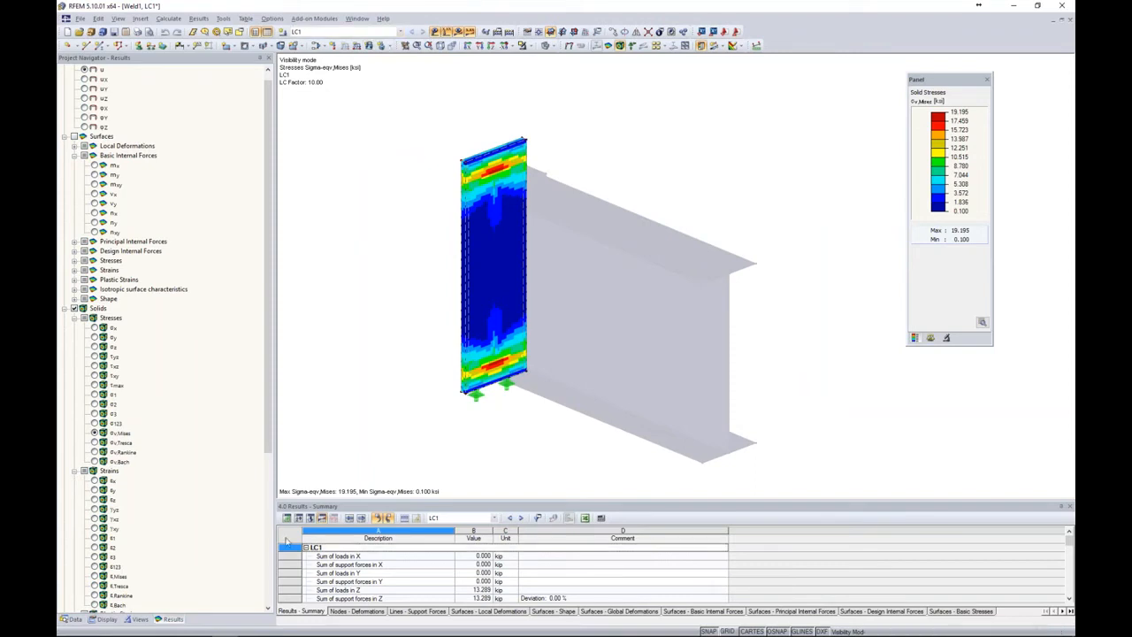
# - Switch to the Tie Rod - Start model and review the tapered rod solid's type, boundary surfaces and material
pyautogui.moveTo(270, 626)
pyautogui.click(200, 633)
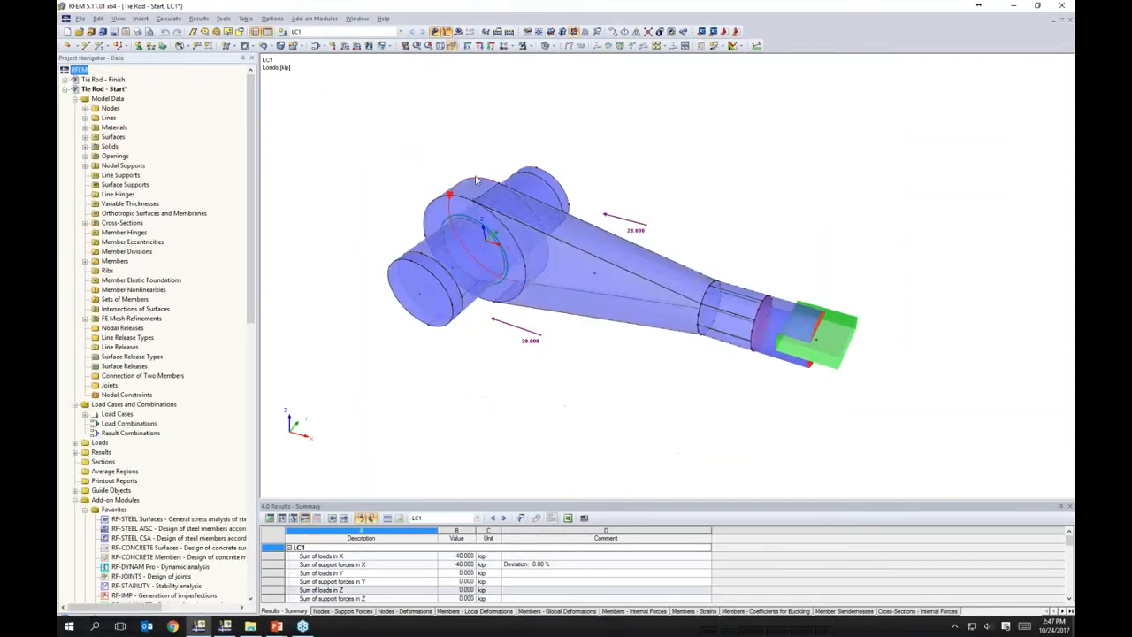
pyautogui.keyDown('ctrl'); pyautogui.moveTo(670, 169); pyautogui.dragTo(683, 174, button='middle'); pyautogui.keyUp('ctrl')
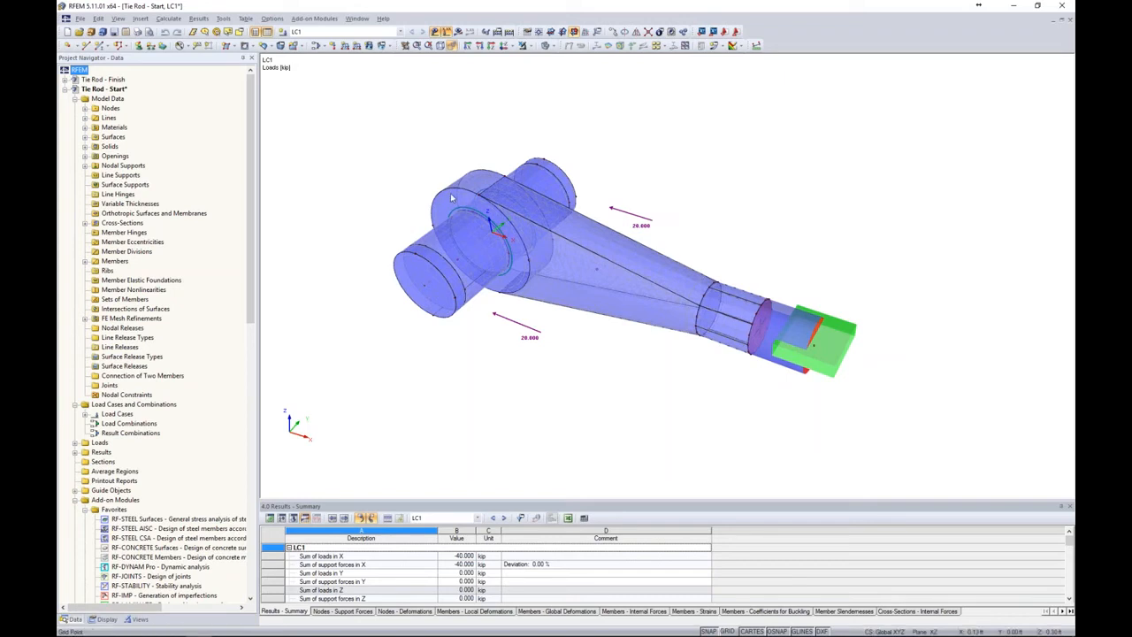
pyautogui.doubleClick(599, 273)
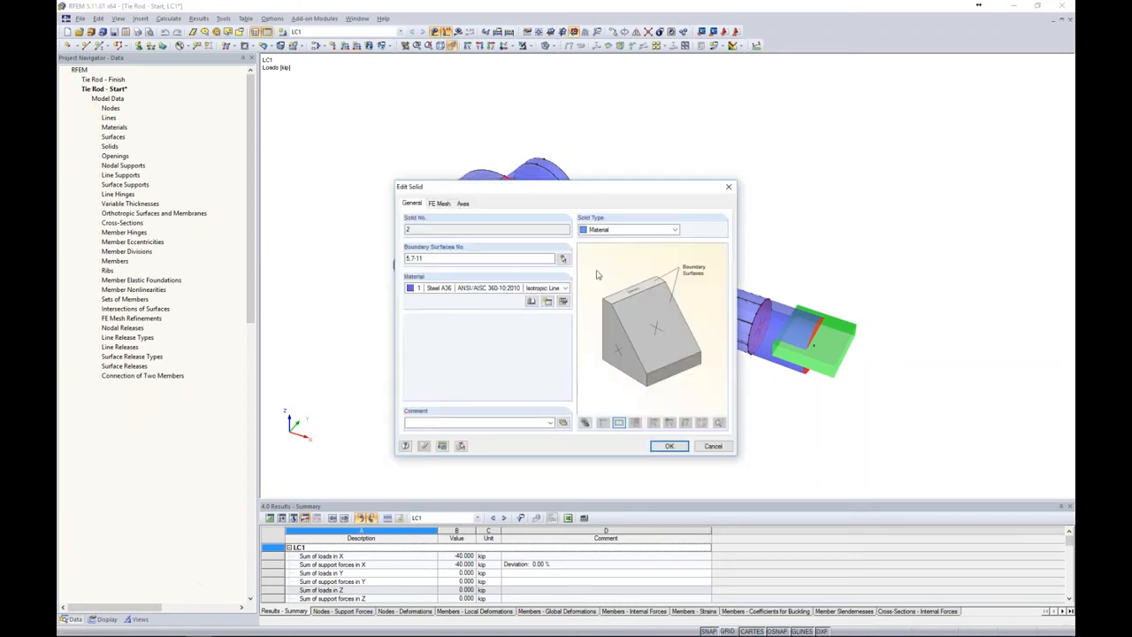
pyautogui.moveTo(596, 176); pyautogui.dragTo(806, 129)
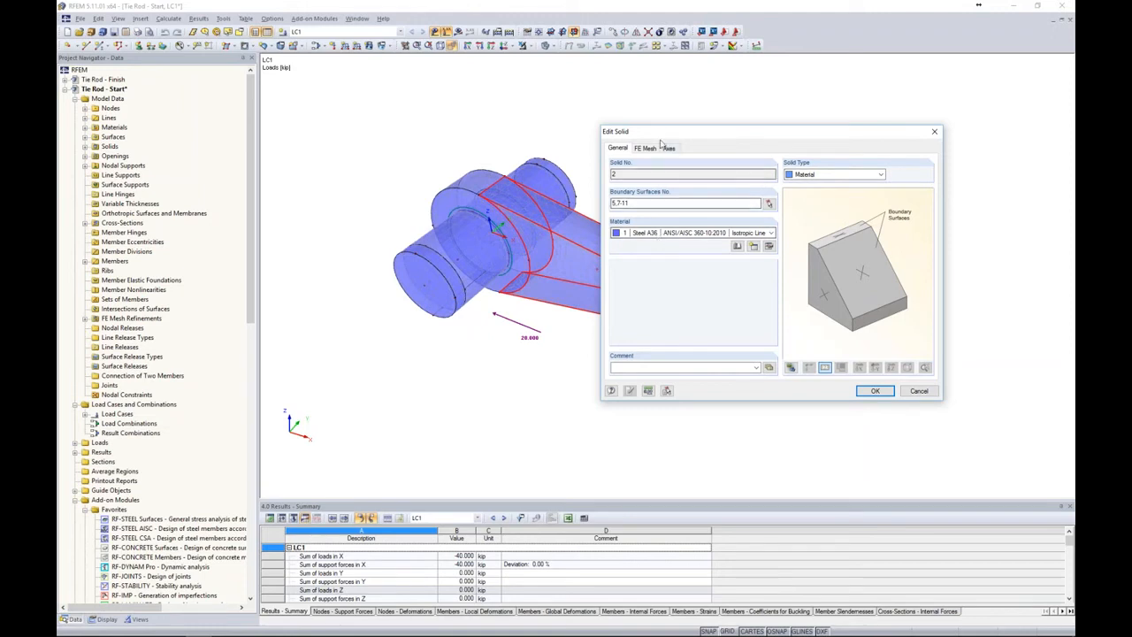
pyautogui.moveTo(661, 131); pyautogui.dragTo(748, 116)
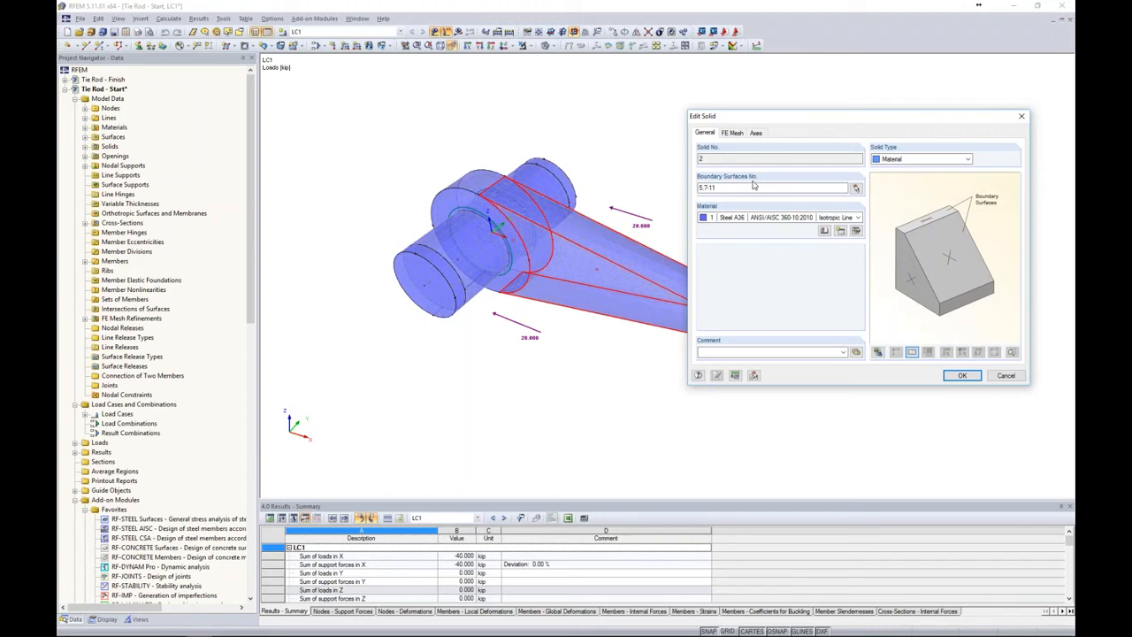
pyautogui.click(1006, 376)
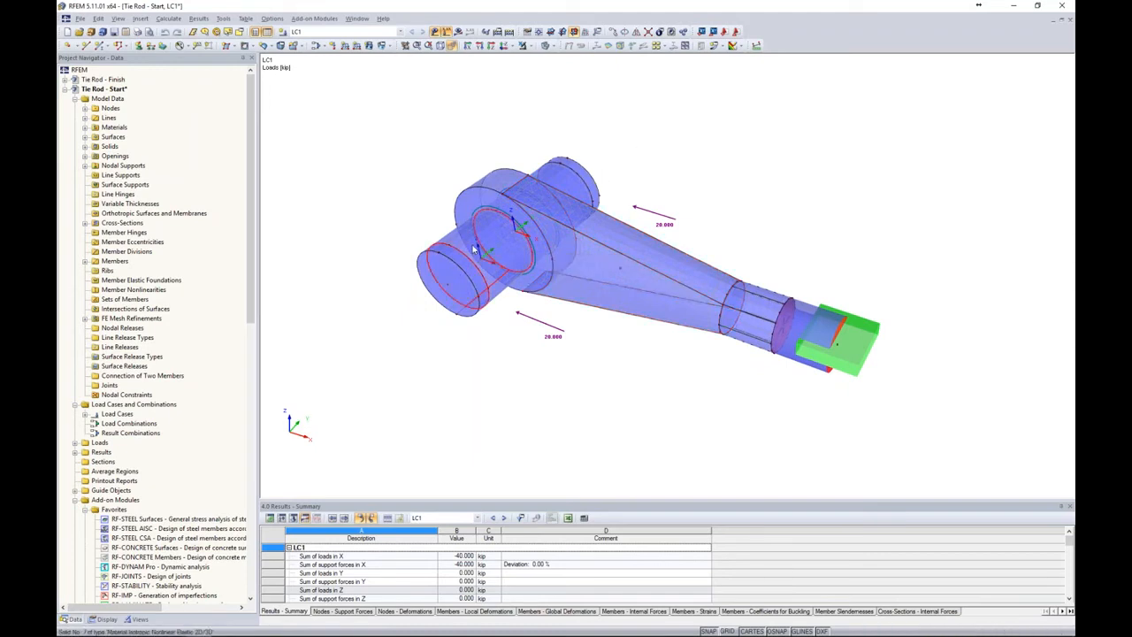
# - Display the tie rod as a wireframe and review the global FE mesh settings without changing them
pyautogui.keyDown('ctrl'); pyautogui.moveTo(687, 171); pyautogui.dragTo(689, 189, button='middle'); pyautogui.keyUp('ctrl')
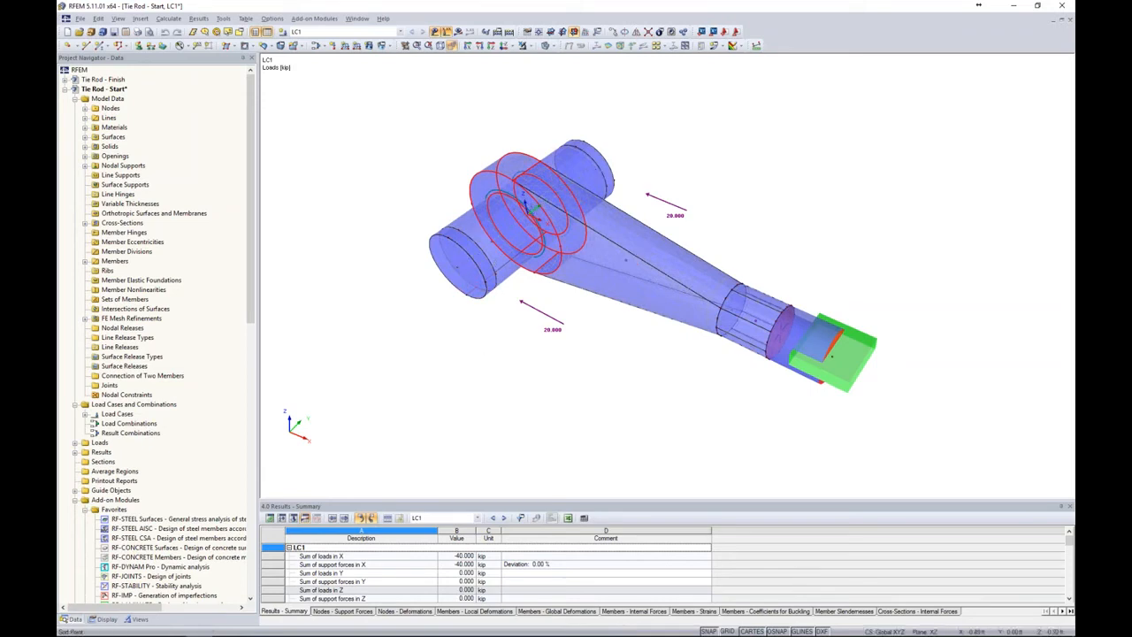
pyautogui.keyDown('ctrl'); pyautogui.moveTo(384, 278); pyautogui.dragTo(496, 332, button='middle'); pyautogui.keyUp('ctrl')
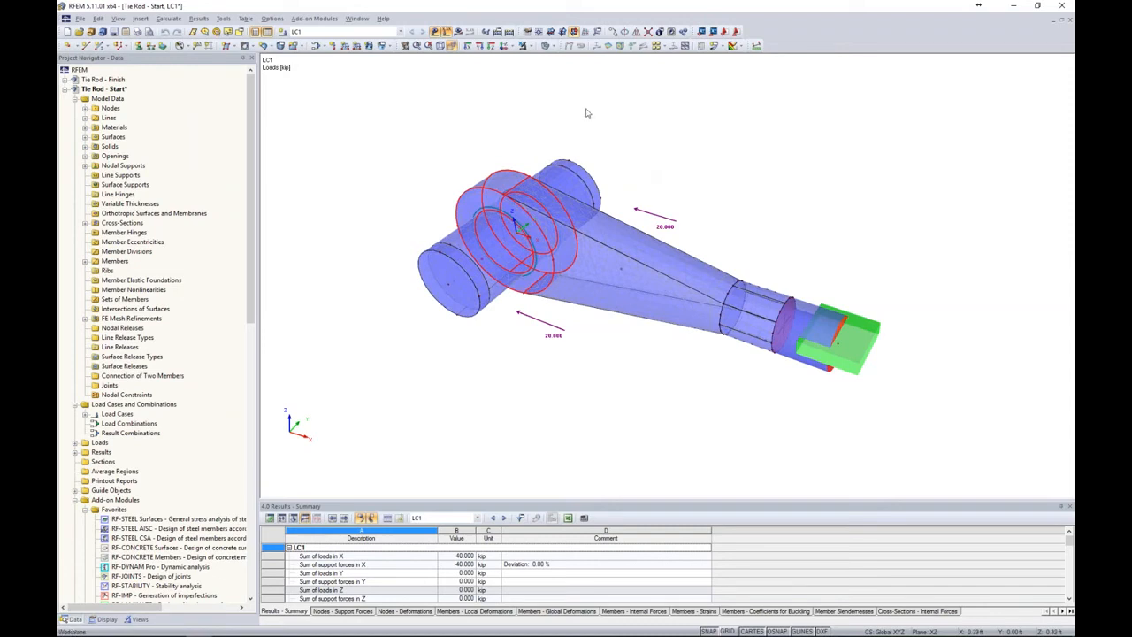
pyautogui.click(547, 45)
pyautogui.click(559, 60)
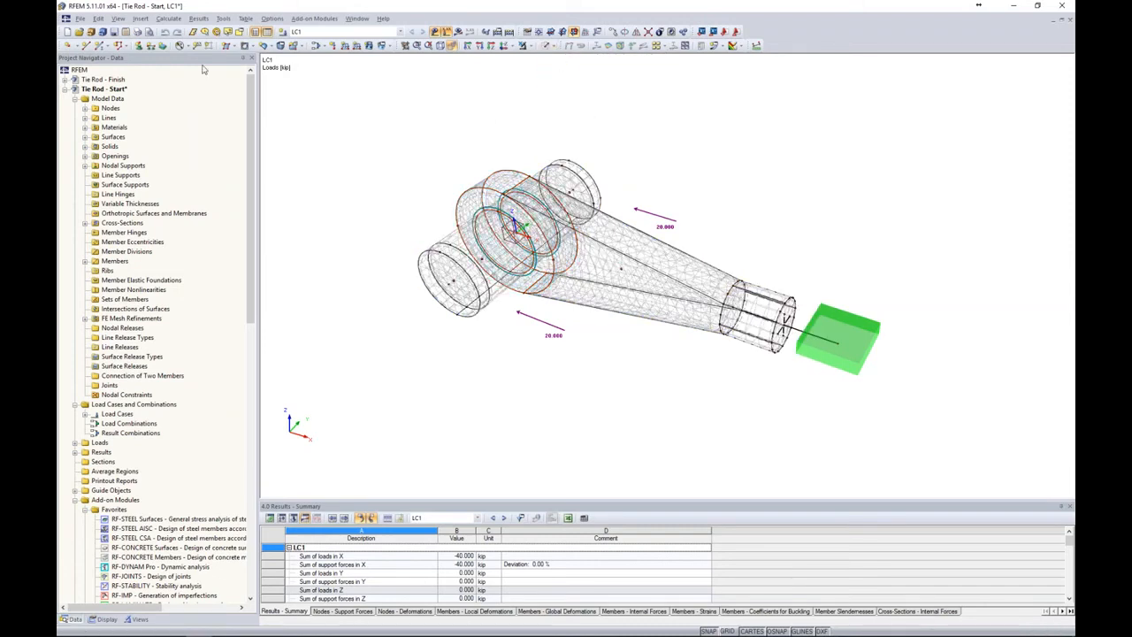
pyautogui.click(169, 18)
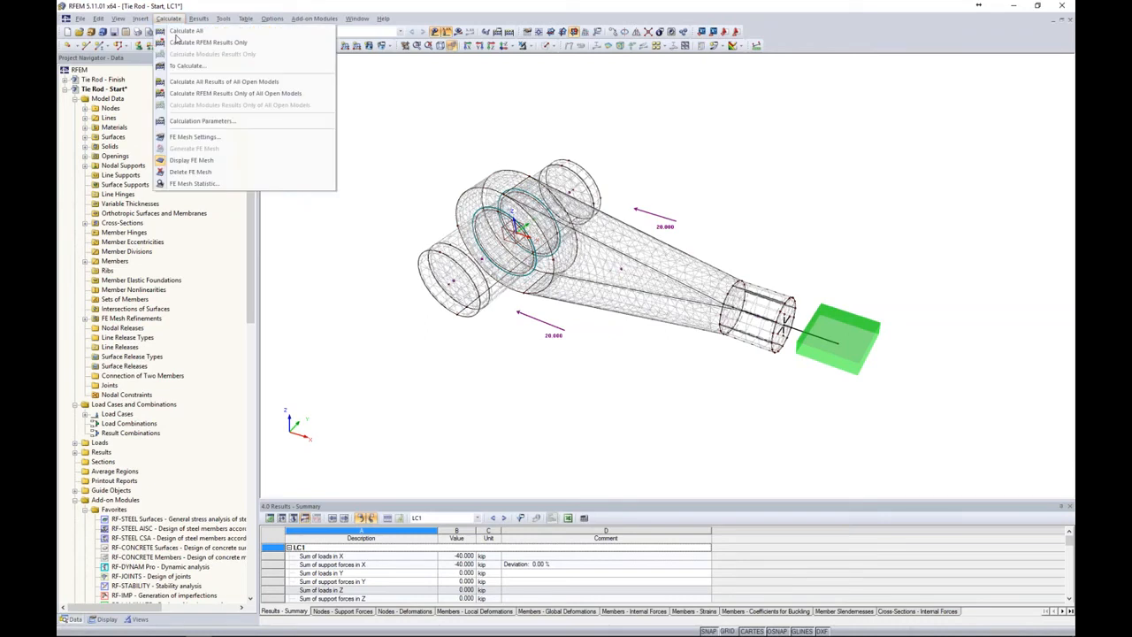
pyautogui.click(186, 137)
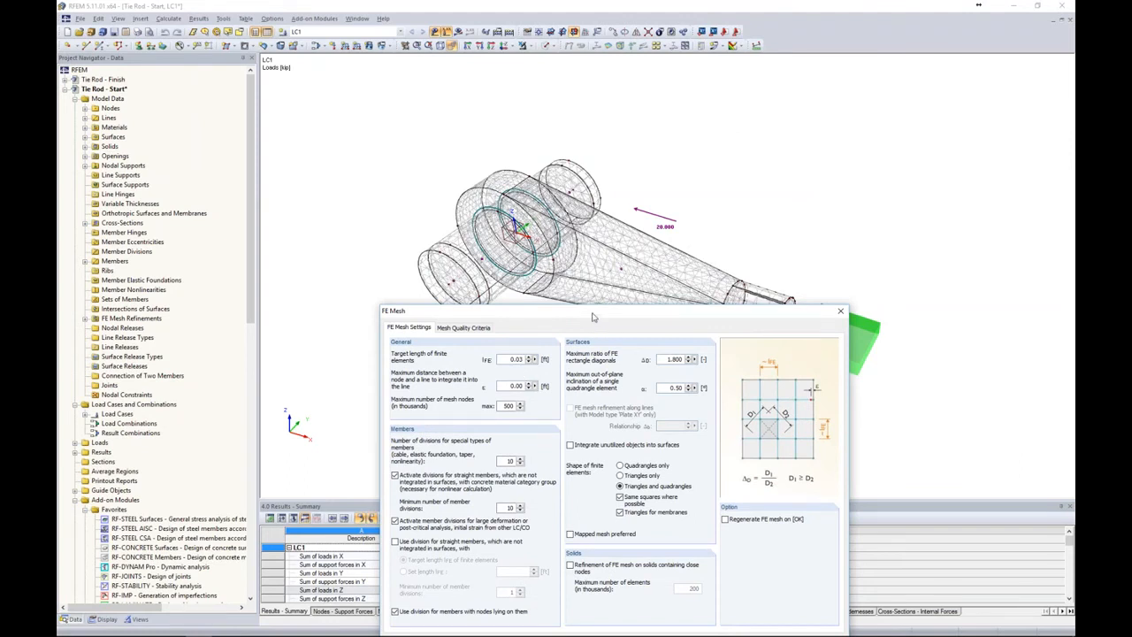
pyautogui.click(799, 503)
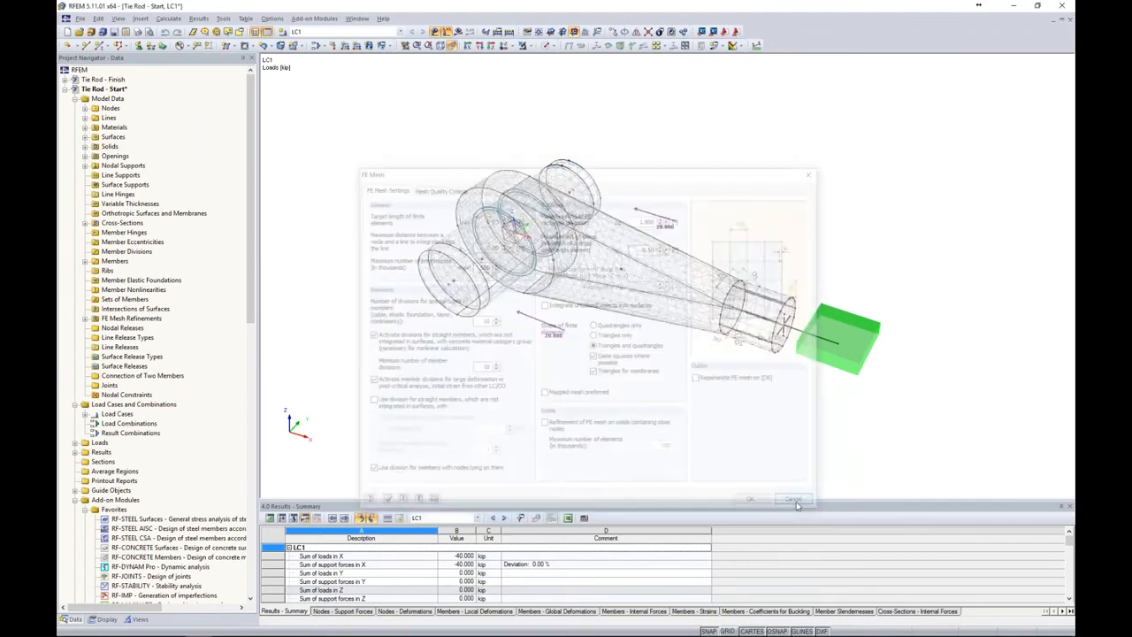
# - Inspect the target FE length of the mesh refinement assigned to the pin solid at the ring's centre
pyautogui.scroll(5, 522, 230)
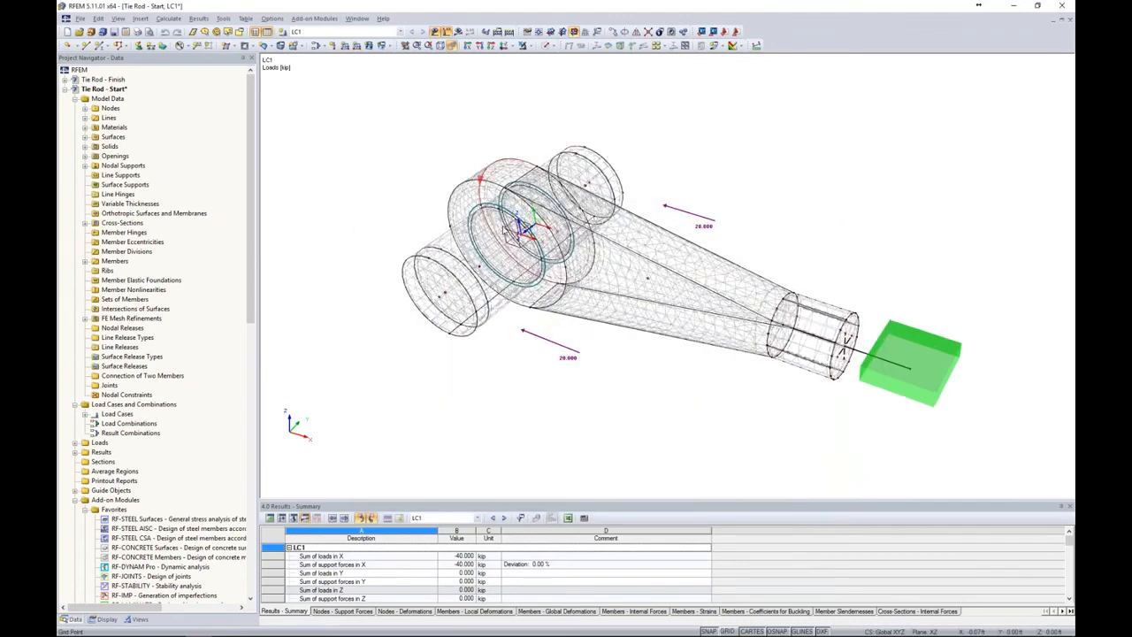
pyautogui.scroll(2, 527, 235)
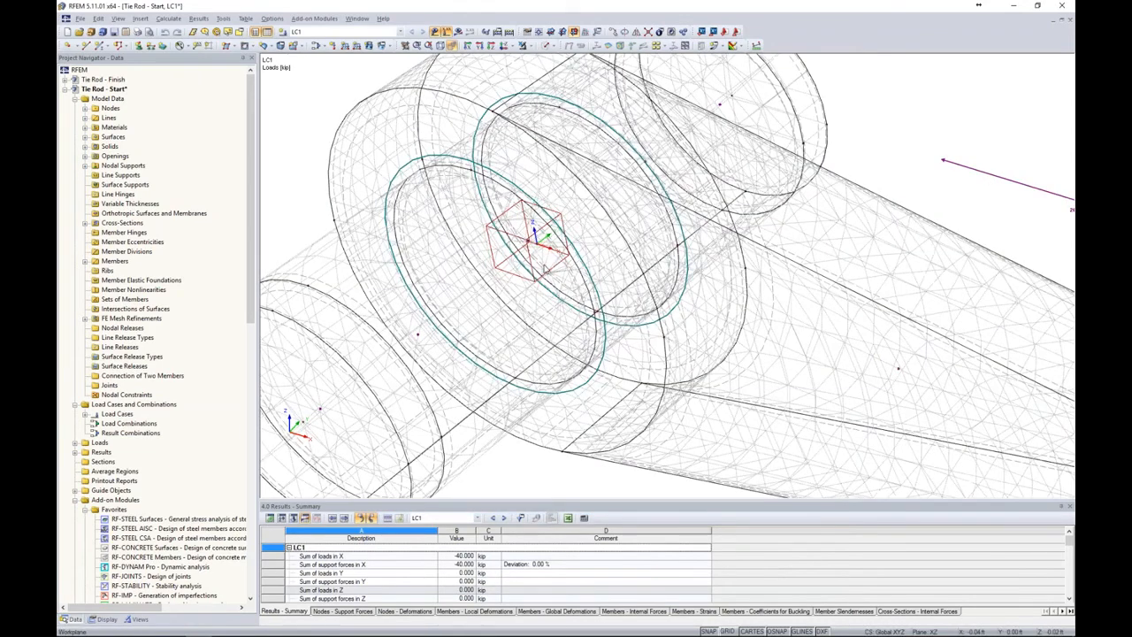
pyautogui.doubleClick(510, 240)
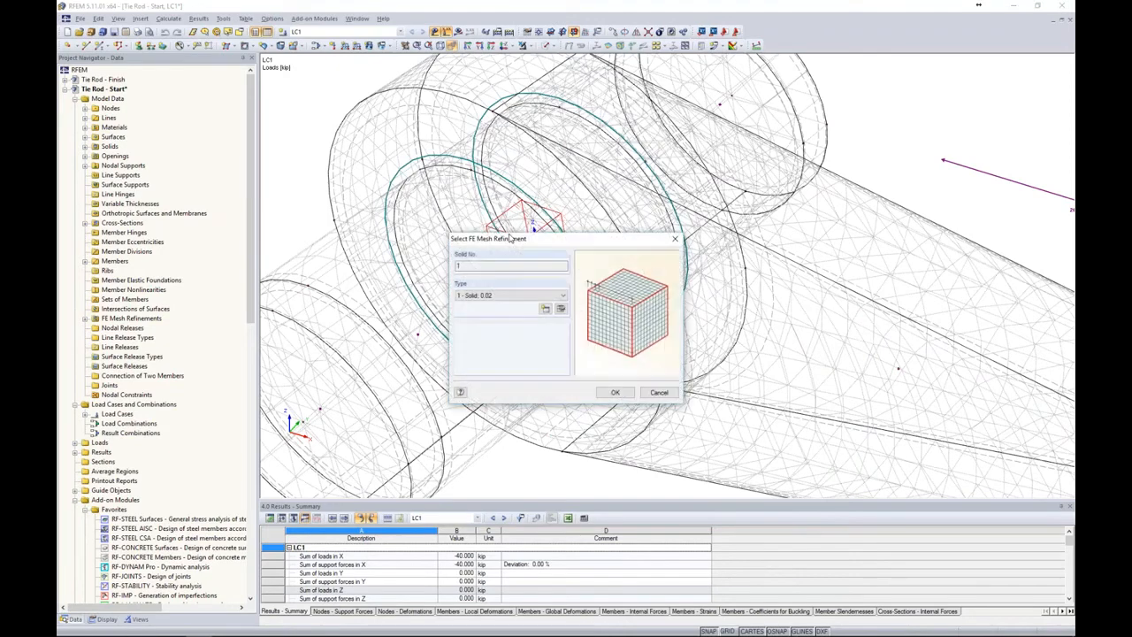
pyautogui.click(561, 308)
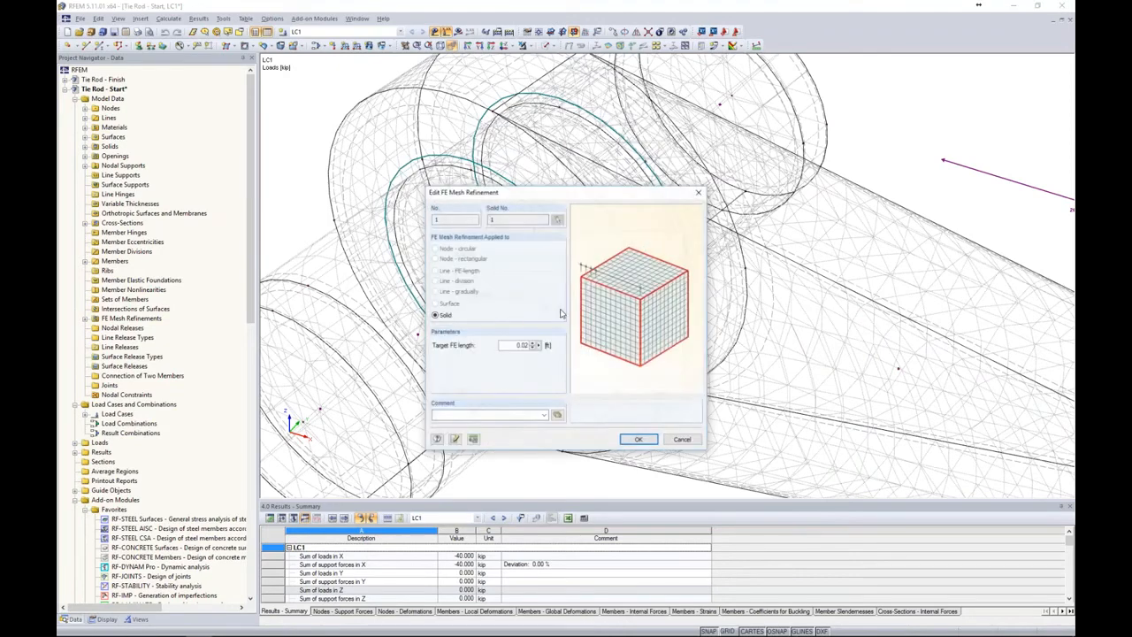
pyautogui.click(446, 321)
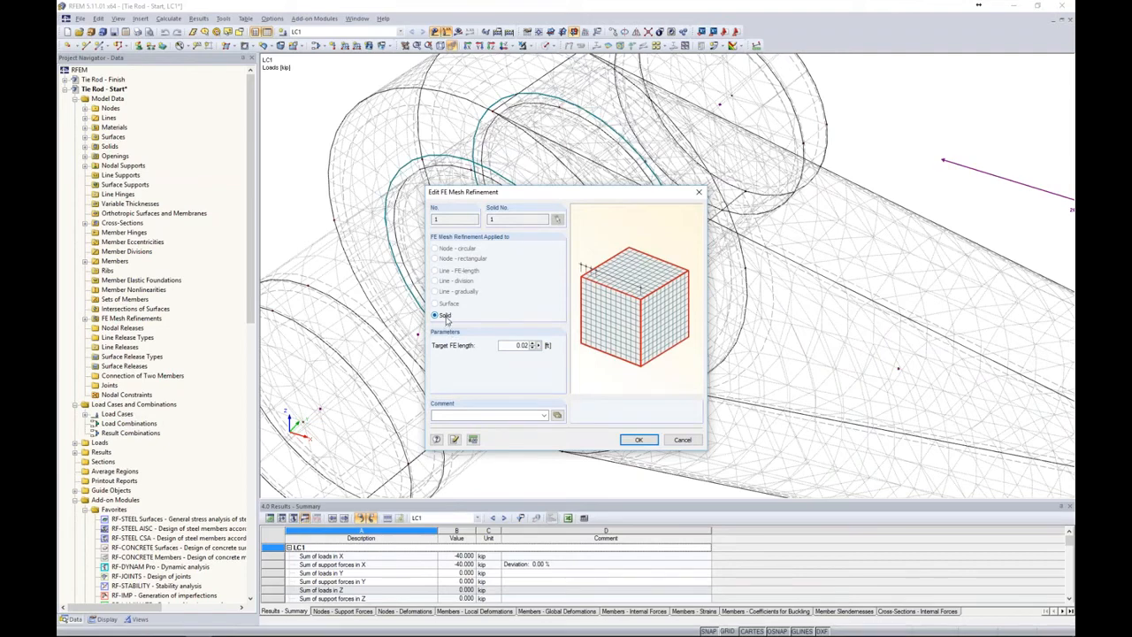
pyautogui.doubleClick(522, 345)
pyautogui.click(683, 440)
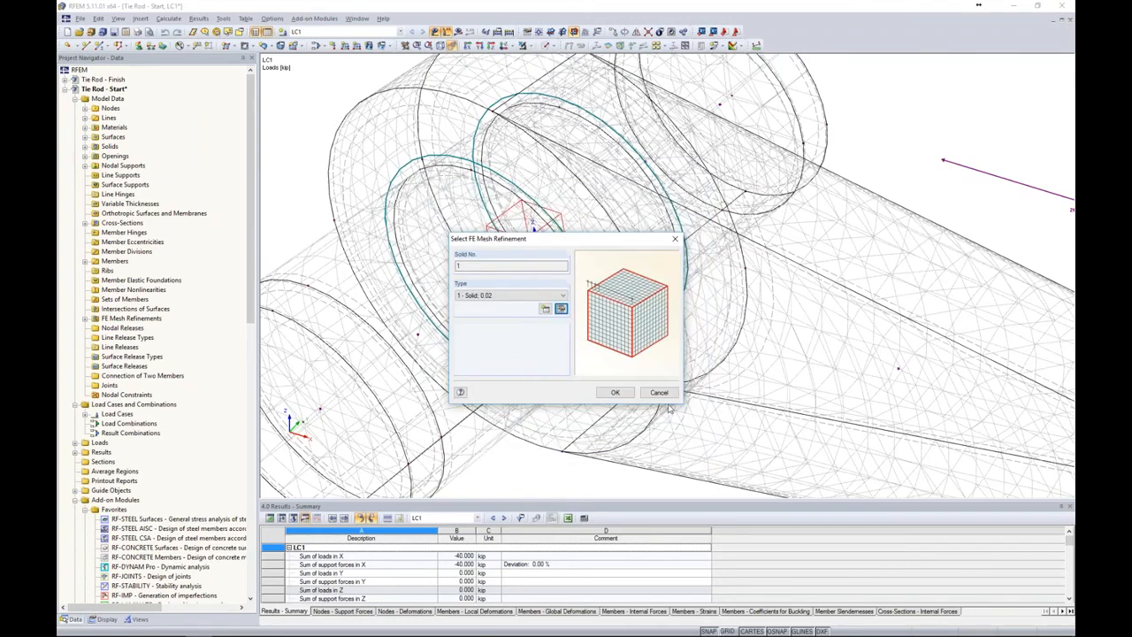
pyautogui.click(659, 391)
pyautogui.scroll(-2, 531, 275)
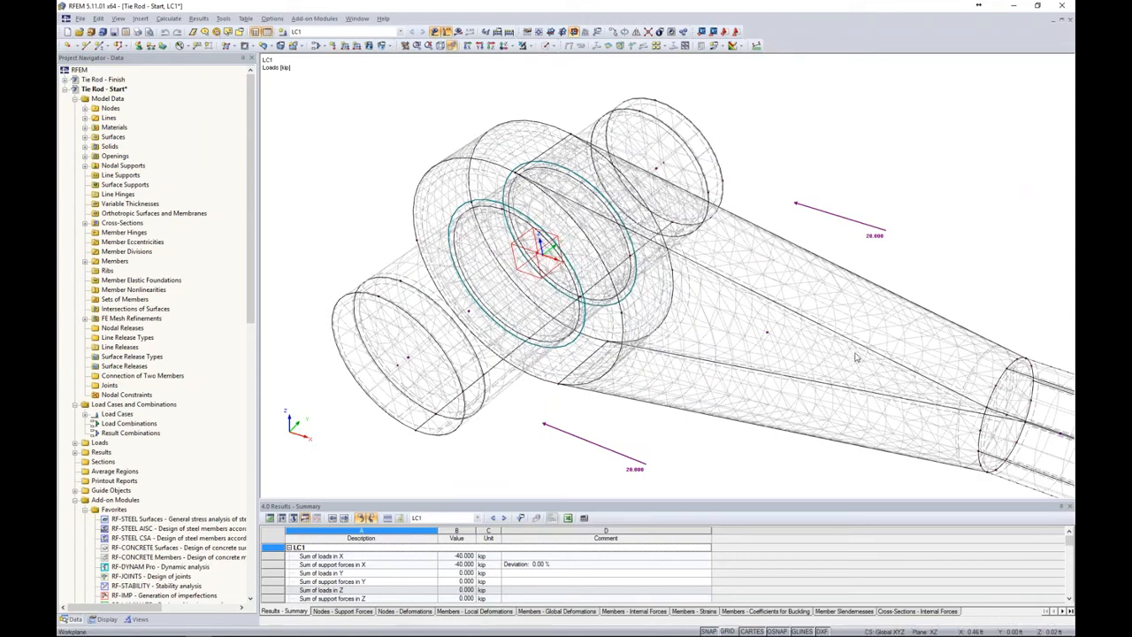
pyautogui.scroll(-1, 411, 134)
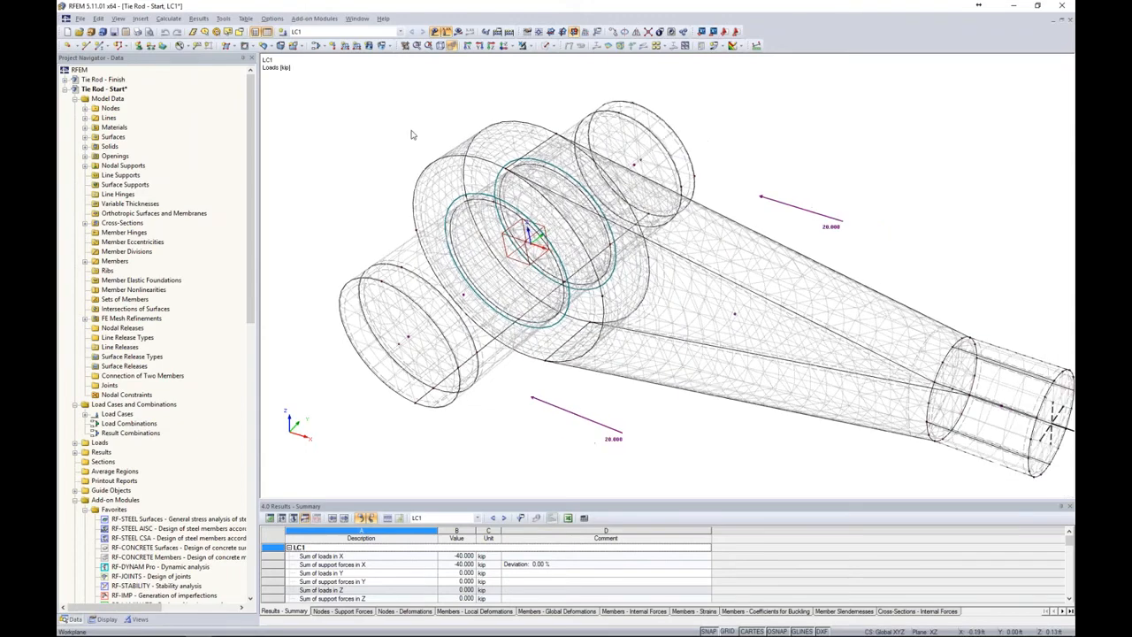
pyautogui.scroll(-1, 410, 134)
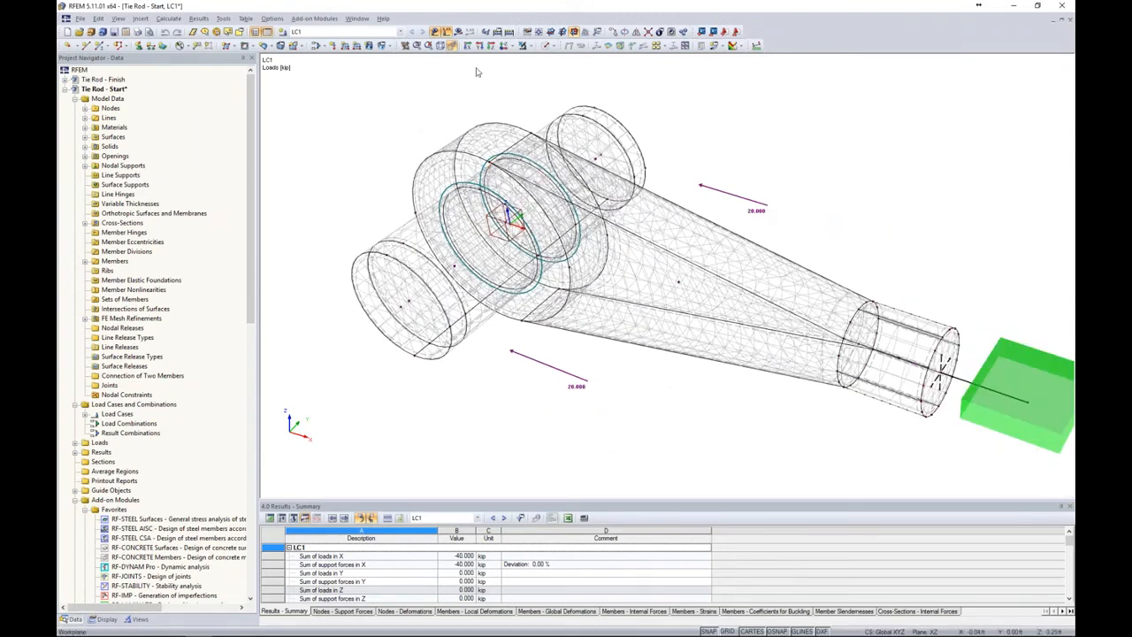
# - Restore the transparent solid rendering and display the tie rod's global deformations u, viewed from the side
pyautogui.click(555, 50)
pyautogui.click(561, 90)
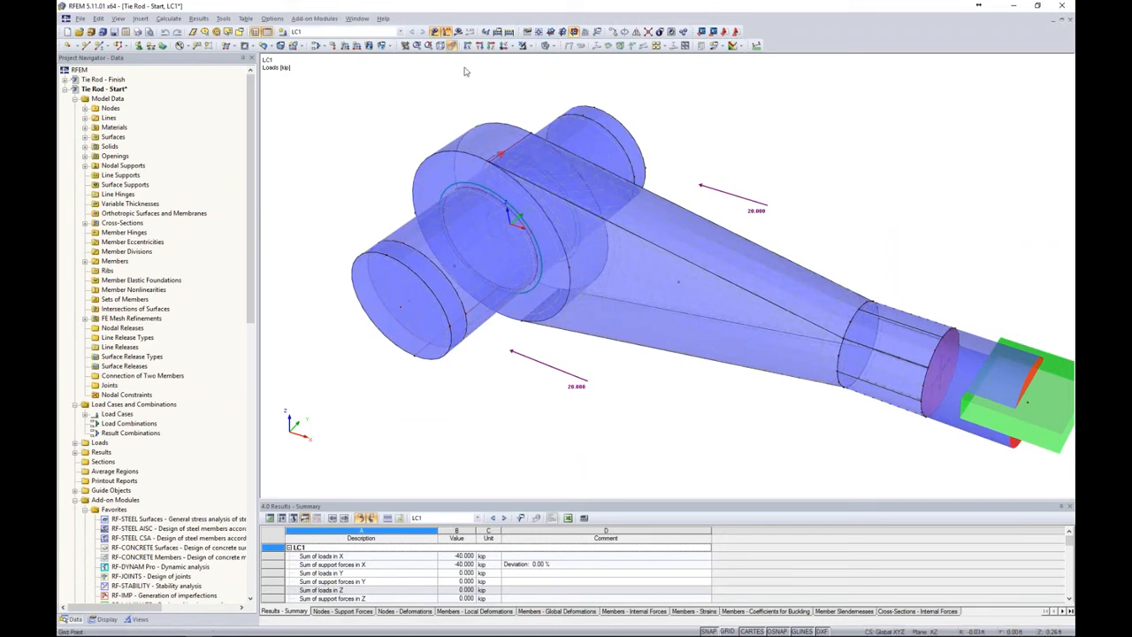
pyautogui.click(457, 33)
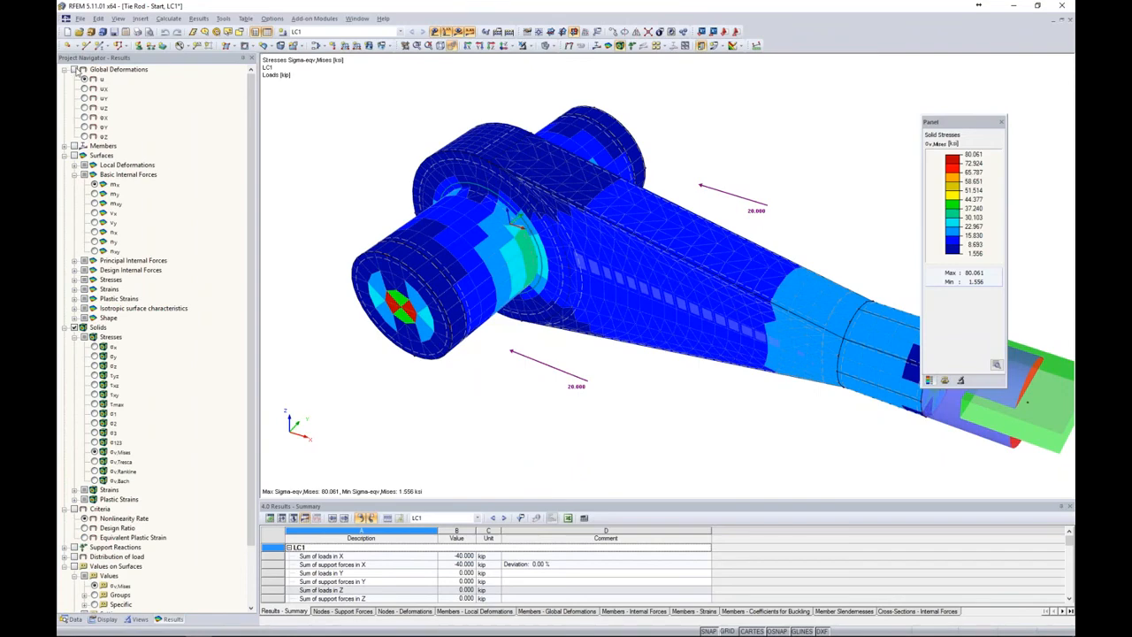
pyautogui.click(77, 70)
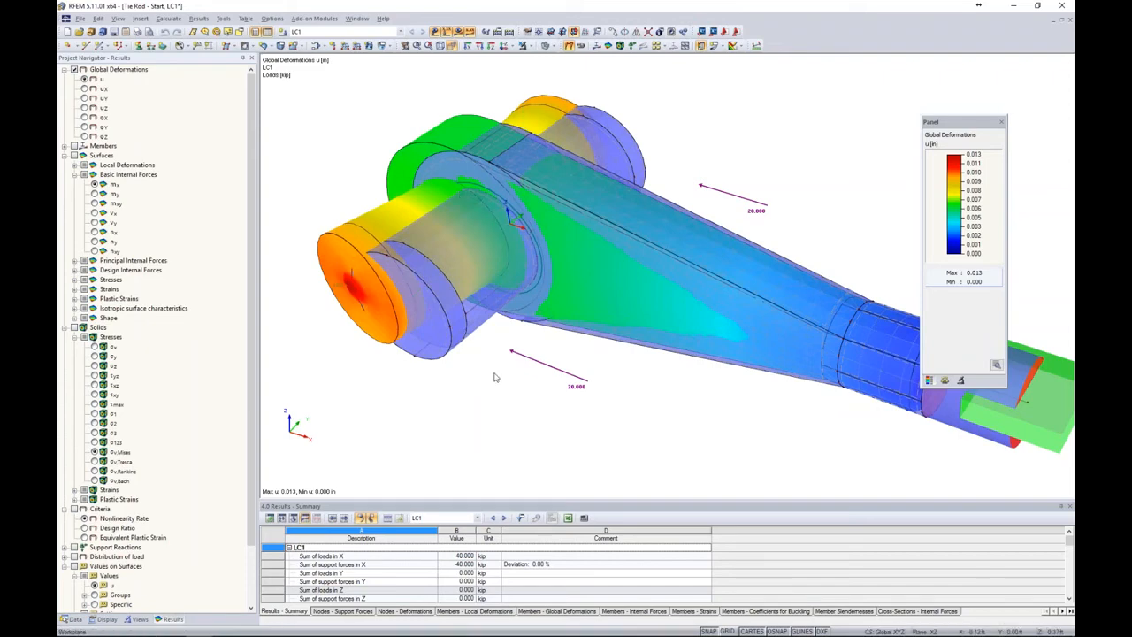
pyautogui.keyDown('ctrl'); pyautogui.moveTo(497, 387); pyautogui.dragTo(712, 210, button='middle'); pyautogui.keyUp('ctrl')
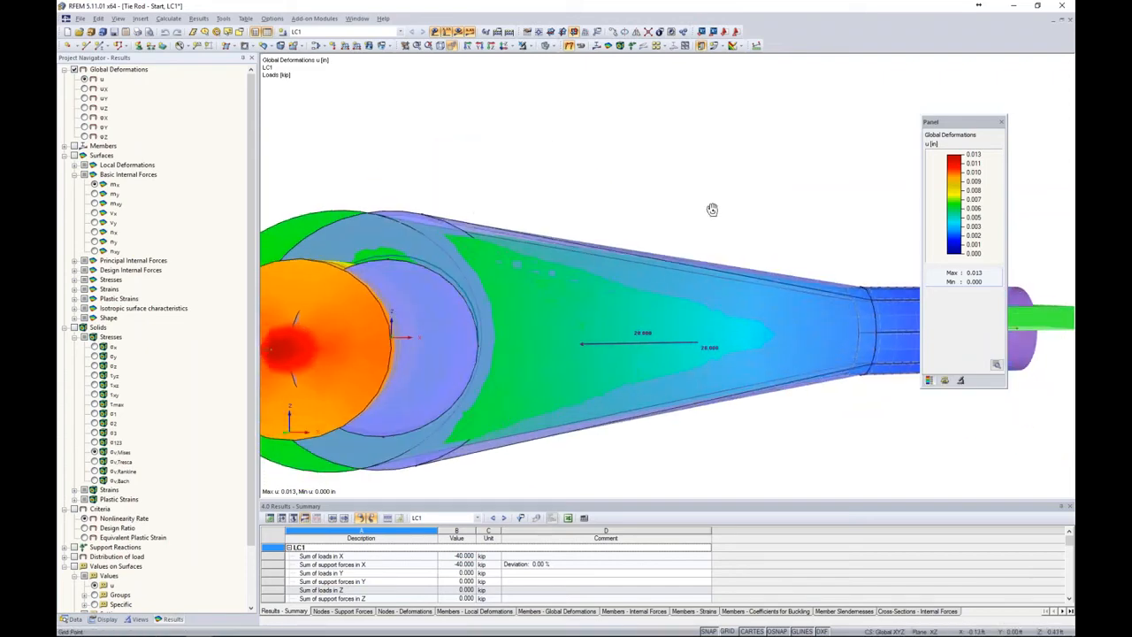
pyautogui.moveTo(553, 182); pyautogui.dragTo(671, 112, button='middle')
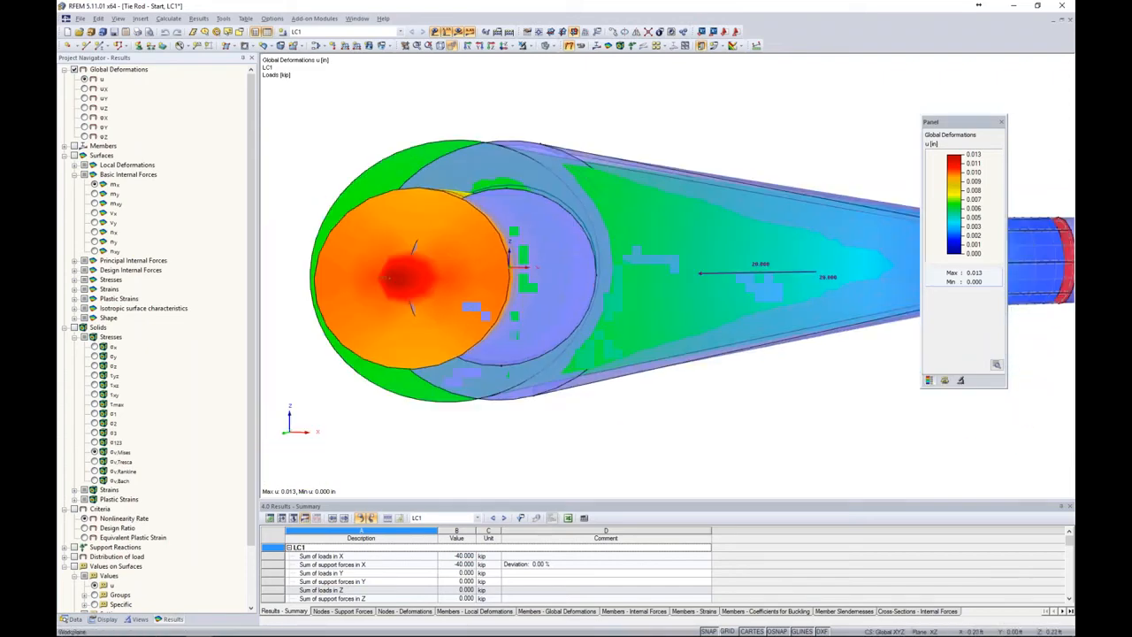
# - Render the undeformed model as a wireframe and examine the deformed pin and ring from the side and obliquely
pyautogui.click(555, 47)
pyautogui.click(559, 58)
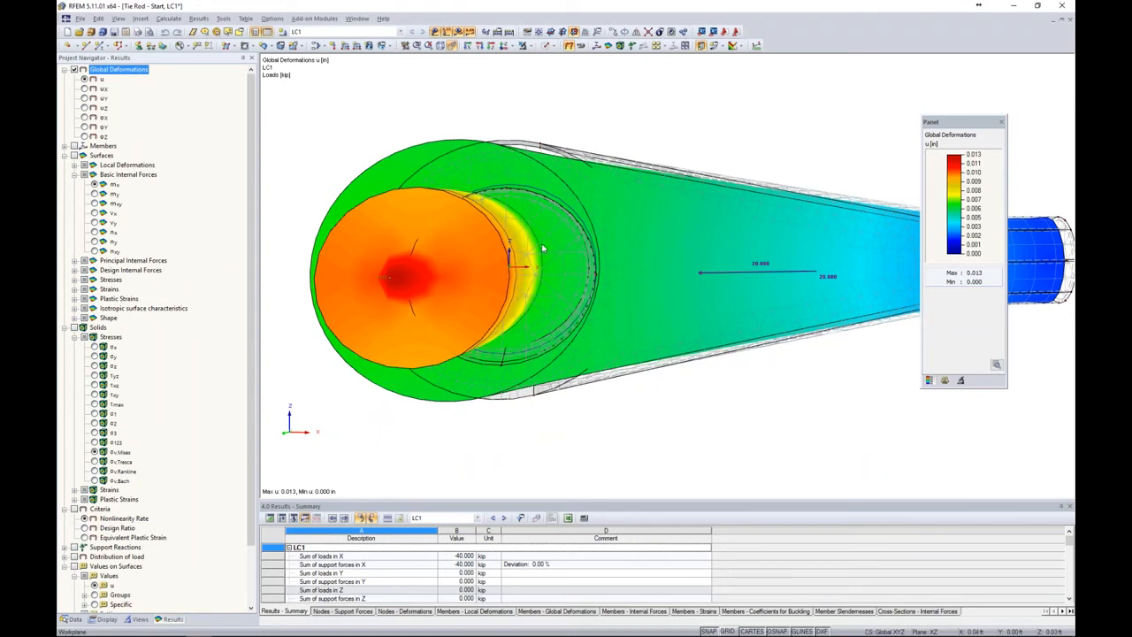
pyautogui.keyDown('ctrl'); pyautogui.moveTo(523, 265); pyautogui.dragTo(575, 267, button='middle'); pyautogui.keyUp('ctrl')
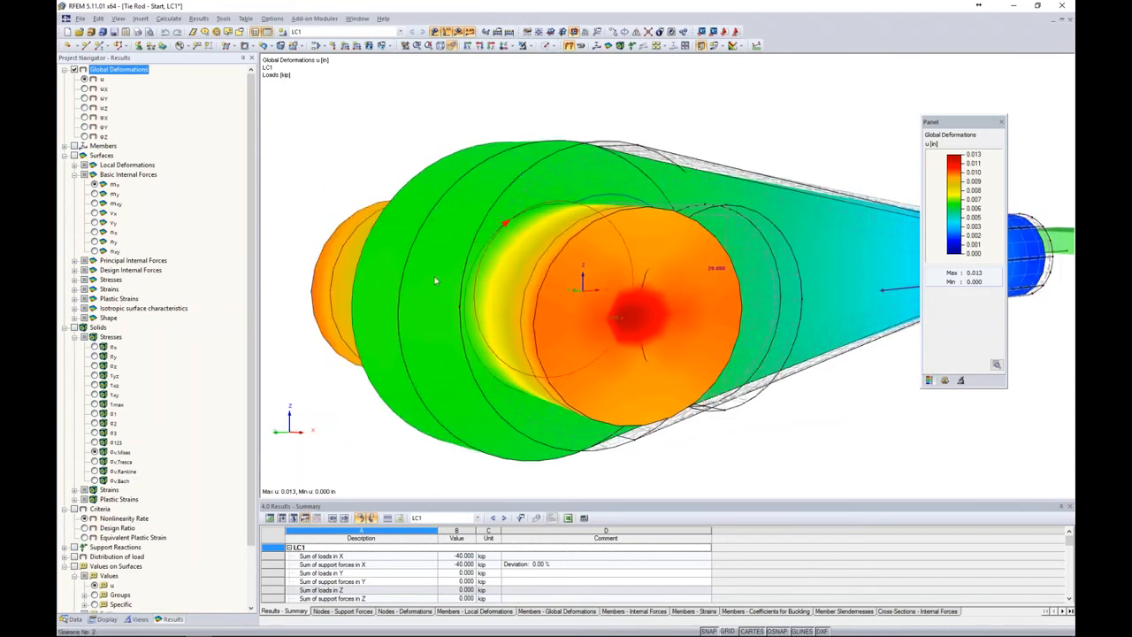
pyautogui.scroll(-4, 458, 205)
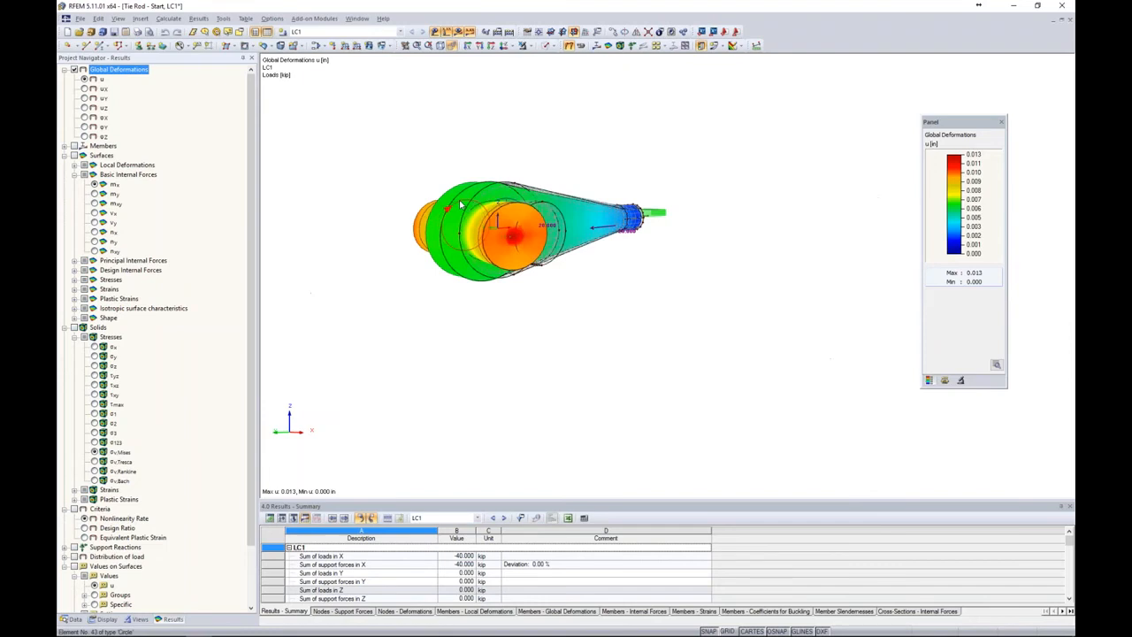
pyautogui.keyDown('ctrl'); pyautogui.moveTo(458, 283); pyautogui.dragTo(500, 252, button='middle'); pyautogui.keyUp('ctrl')
pyautogui.scroll(5, 511, 256)
pyautogui.scroll(-3, 510, 257)
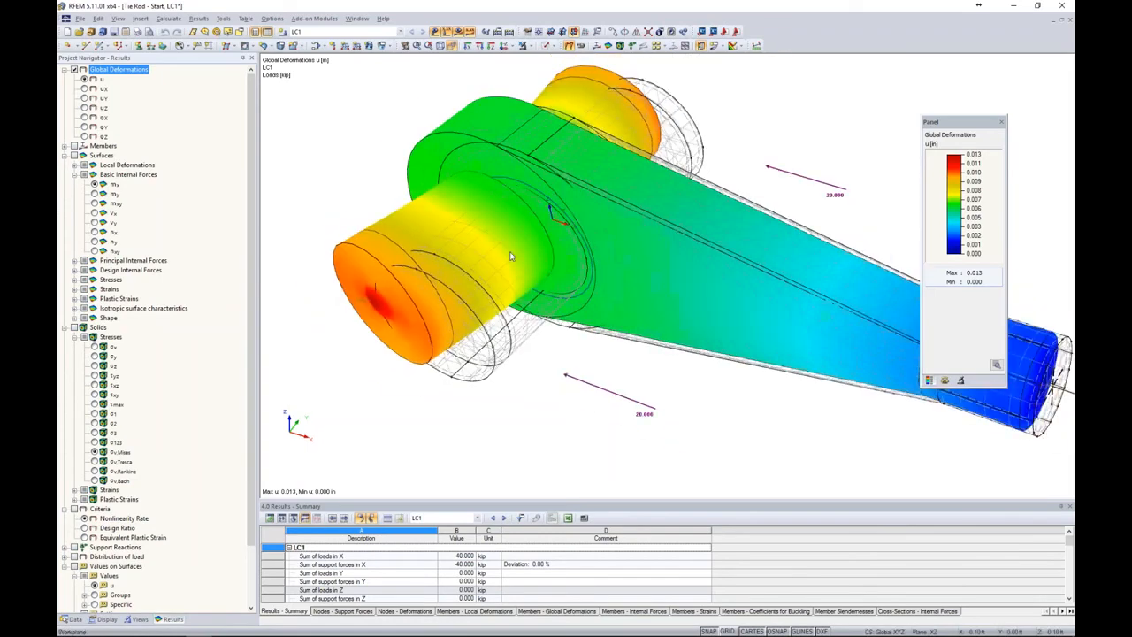
pyautogui.scroll(-1, 663, 106)
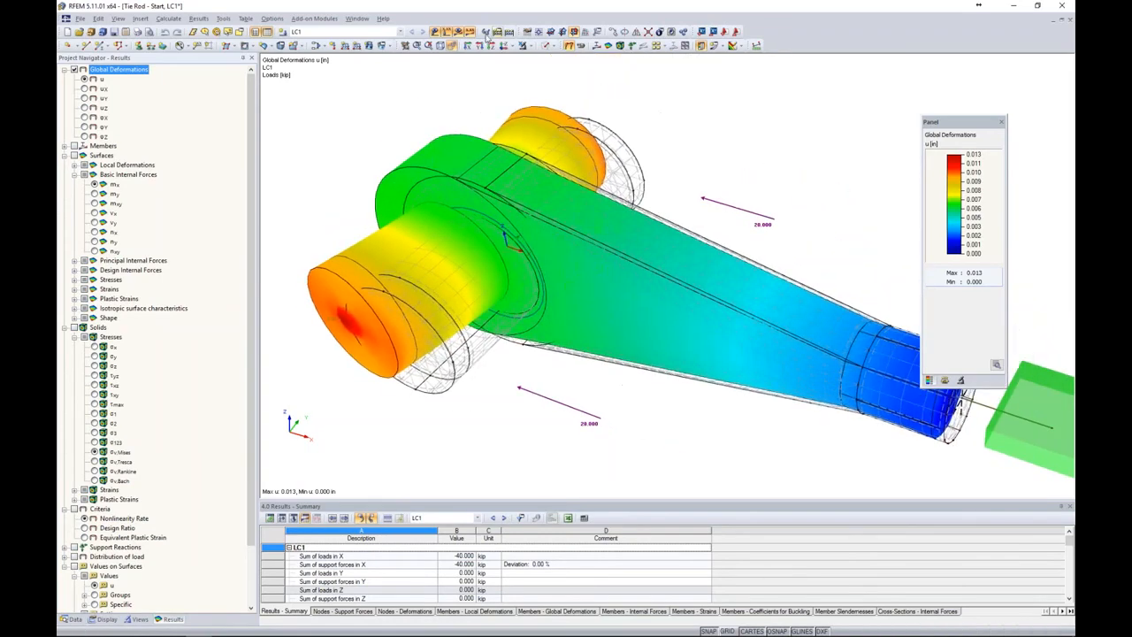
# - Hide the deformation results and return the tie rod to transparent solid rendering
pyautogui.click(457, 32)
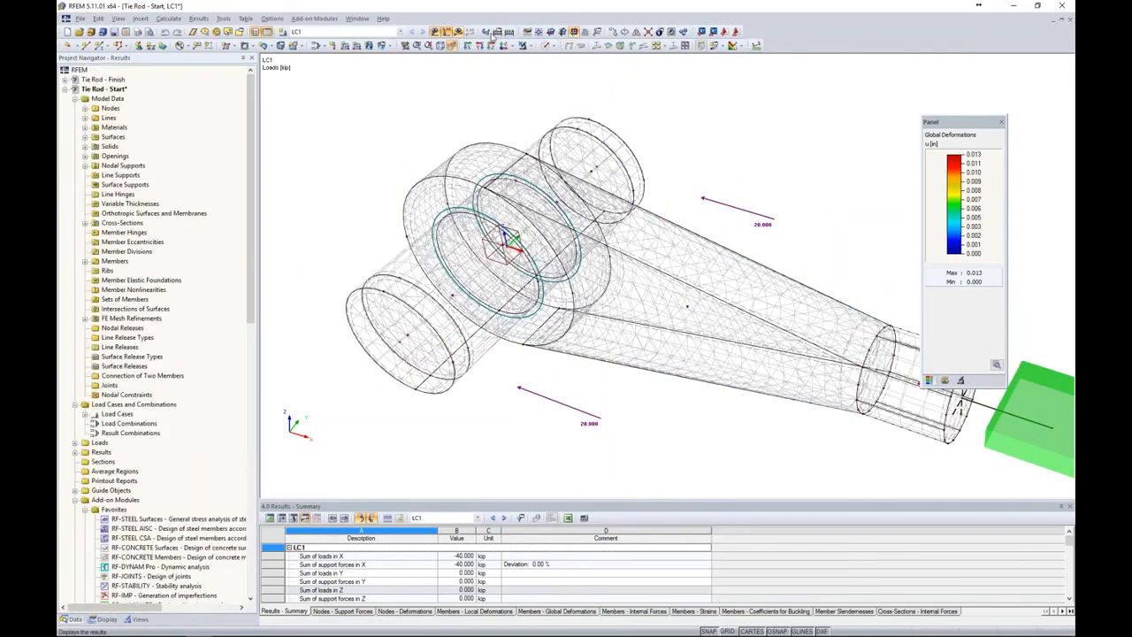
pyautogui.click(546, 46)
pyautogui.click(559, 87)
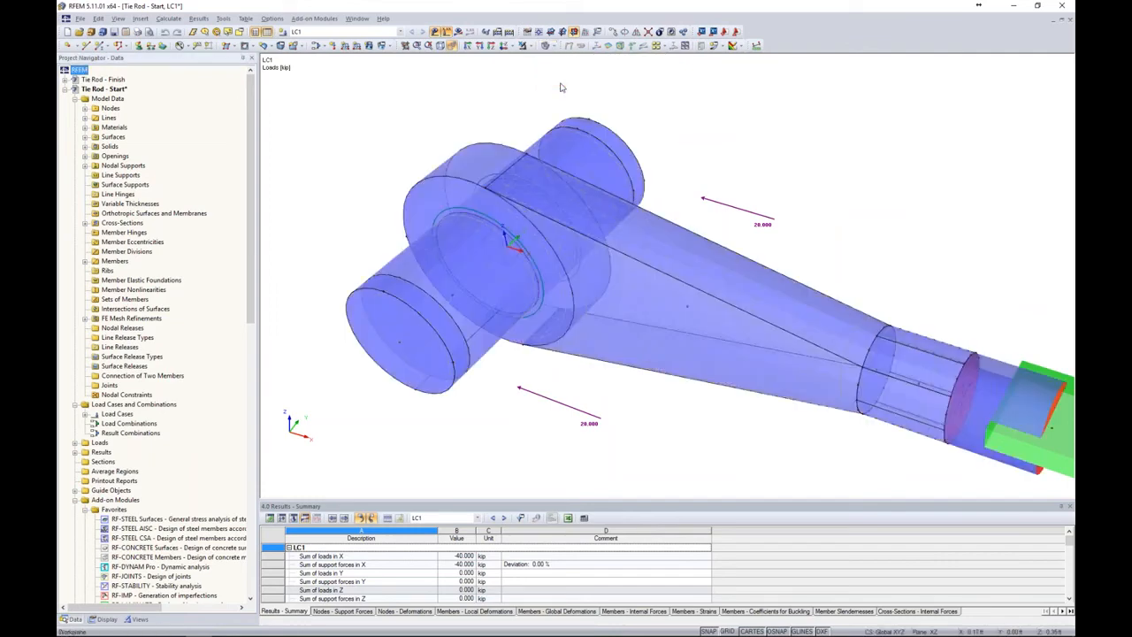
pyautogui.click(106, 619)
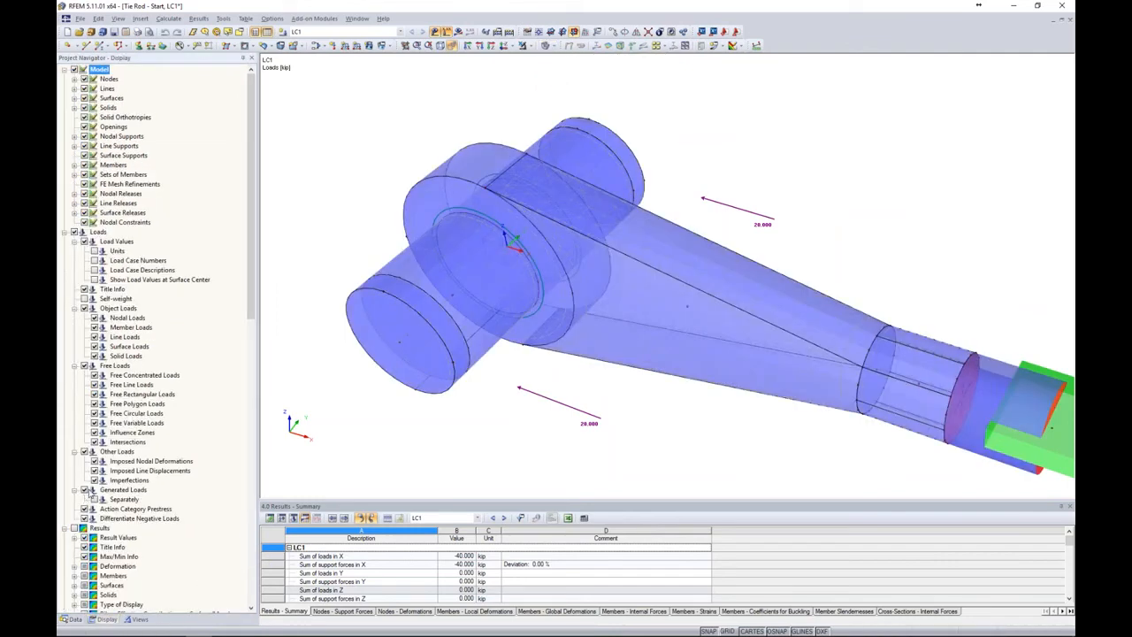
pyautogui.scroll(-5, 144, 493)
pyautogui.scroll(-5, 144, 494)
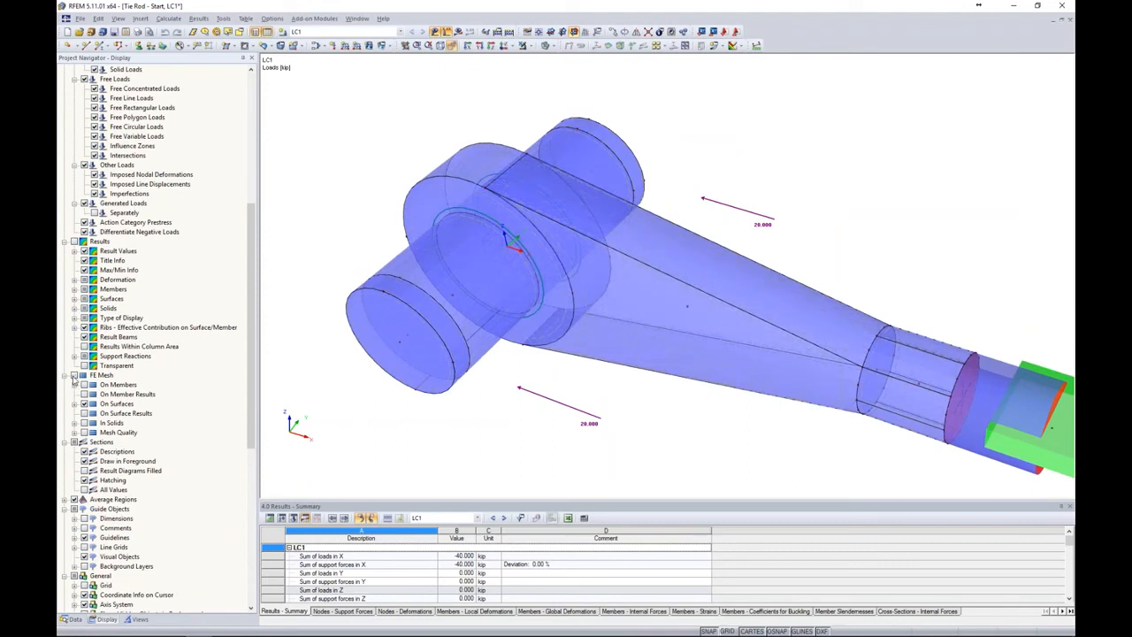
pyautogui.click(77, 620)
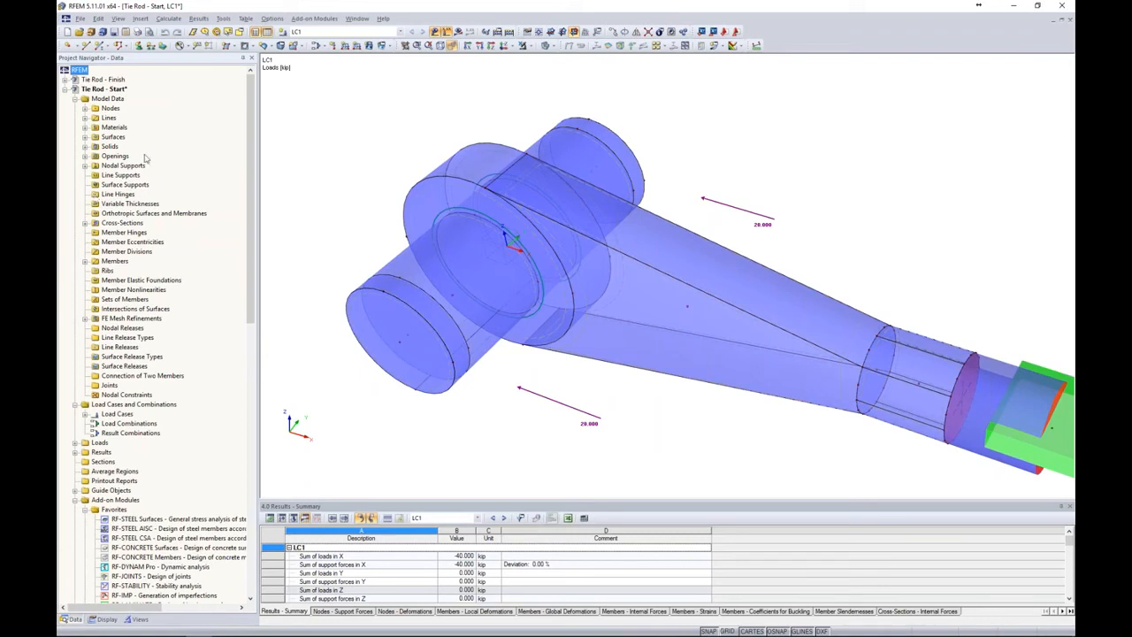
# - Check which faces of the tie rod surfaces 1 and 2 in the model's surface list correspond to
pyautogui.click(85, 137)
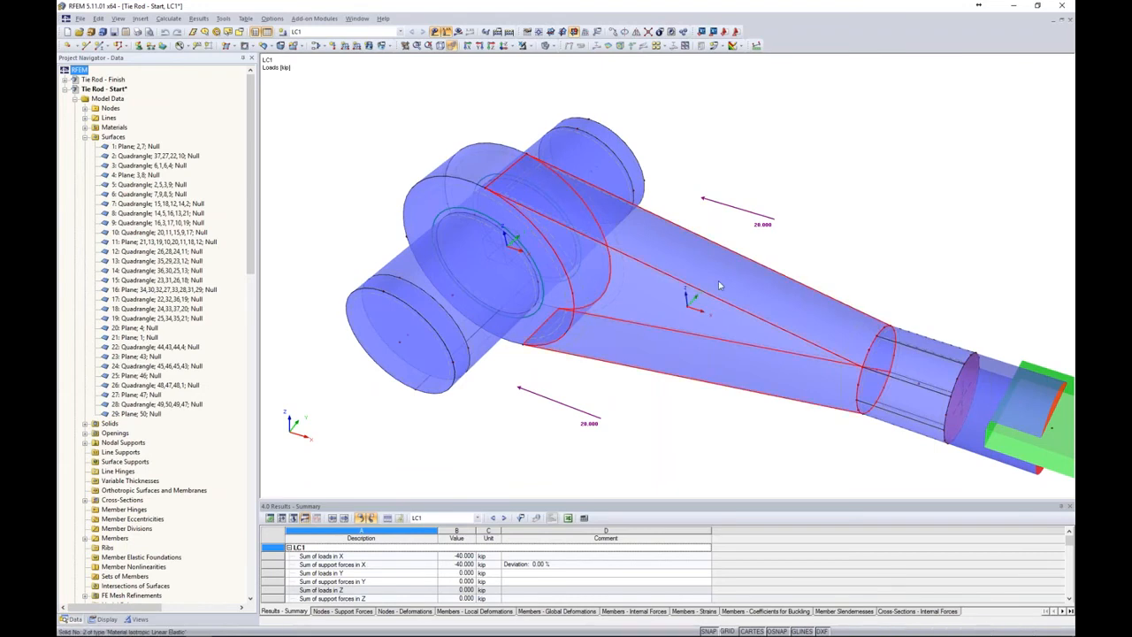
pyautogui.click(584, 190)
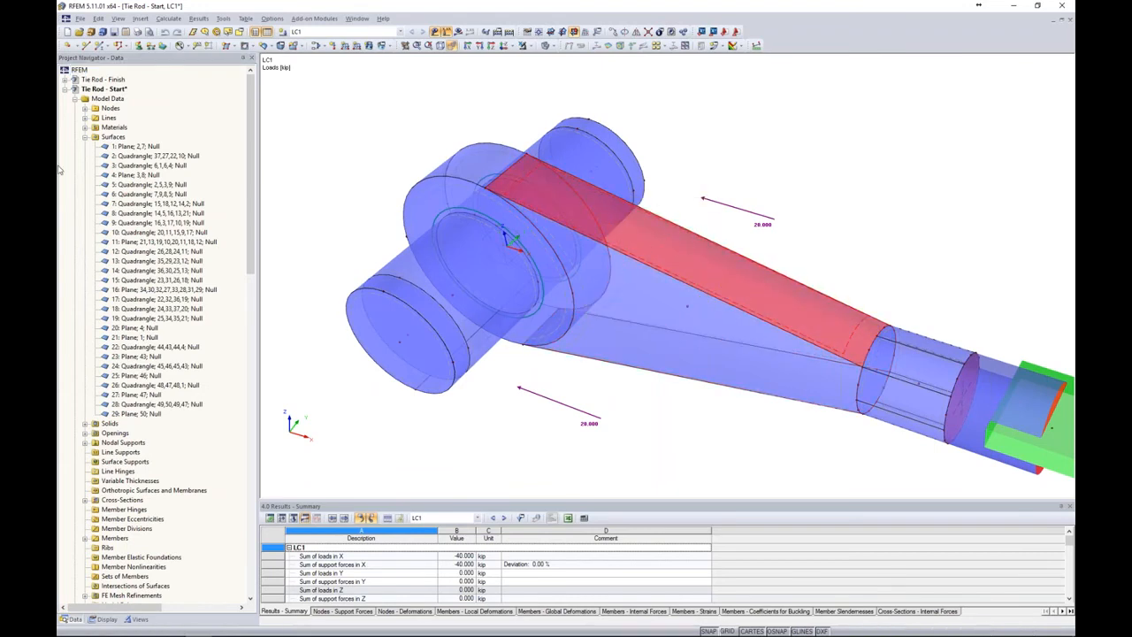
pyautogui.click(121, 146)
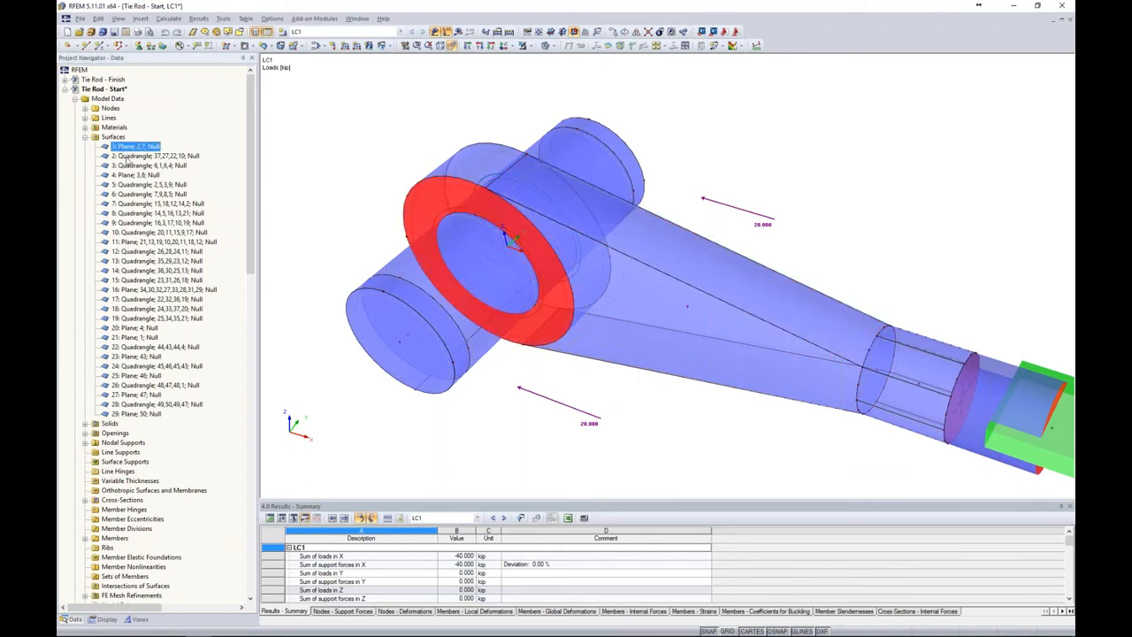
pyautogui.click(126, 157)
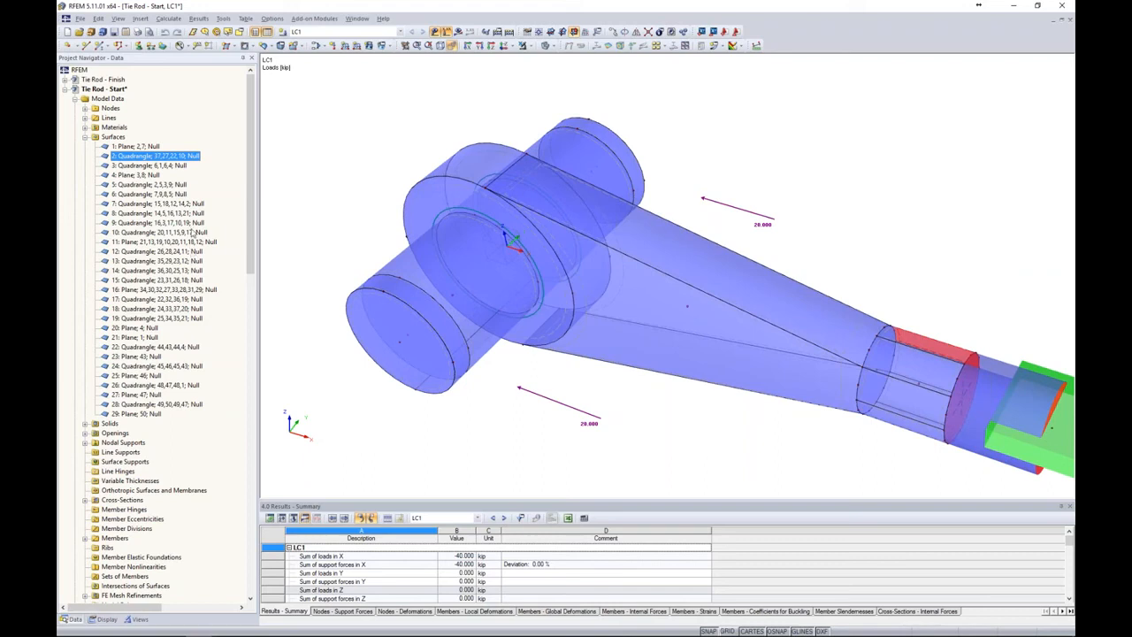
# - Isolate surface 3, the cylindrical contact surface between the pin and the ring, using visibility by selected objects
pyautogui.click(146, 167)
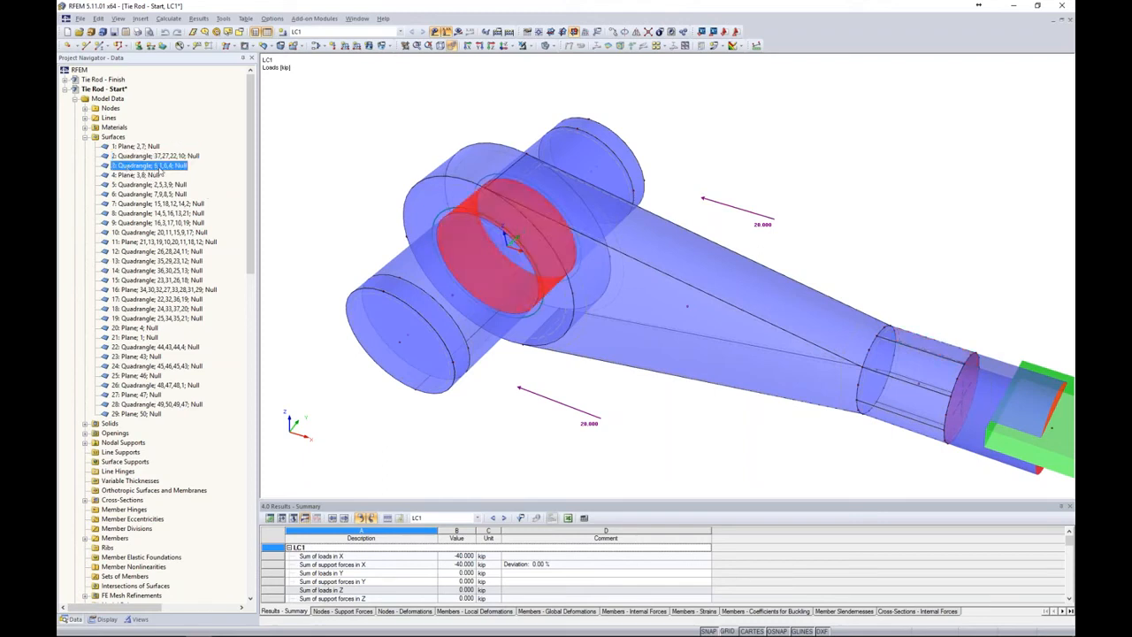
pyautogui.keyDown('ctrl'); pyautogui.moveTo(507, 424); pyautogui.dragTo(536, 285, button='middle'); pyautogui.keyUp('ctrl')
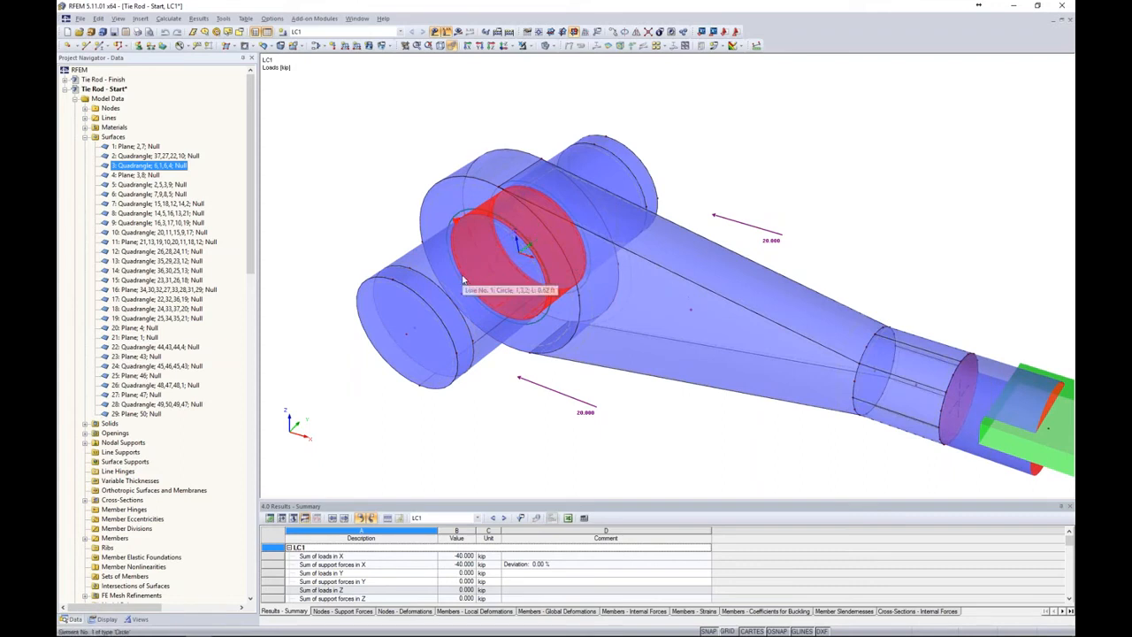
pyautogui.click(522, 45)
pyautogui.click(537, 58)
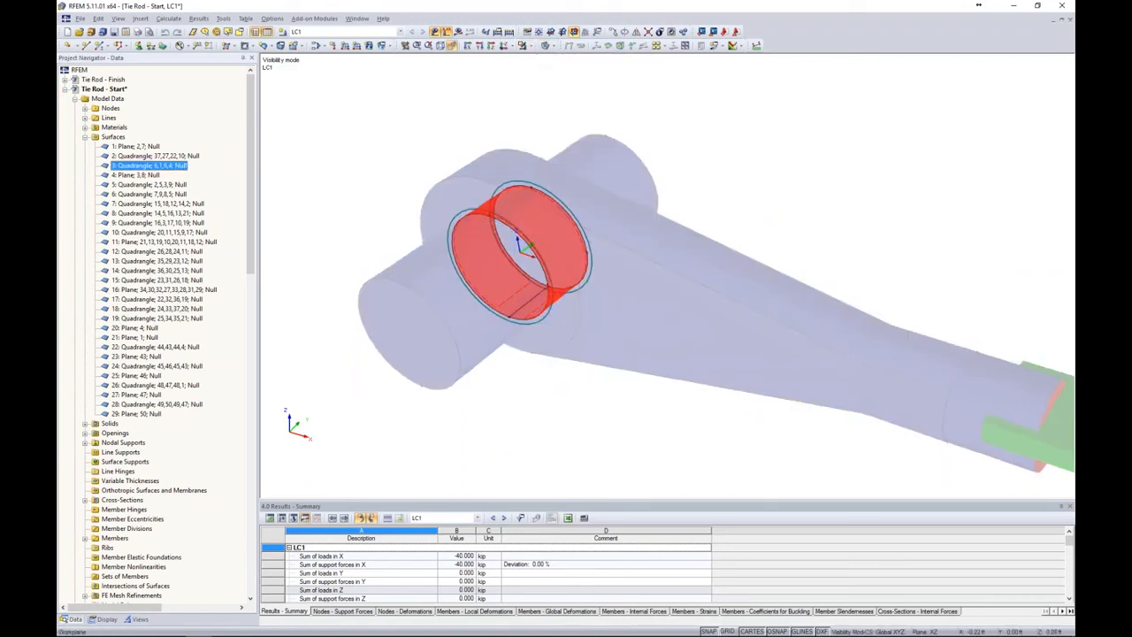
# - Turn on the local axis system of the isolated cylindrical surface and examine its axis directions from an oblique view
pyautogui.scroll(8, 542, 198)
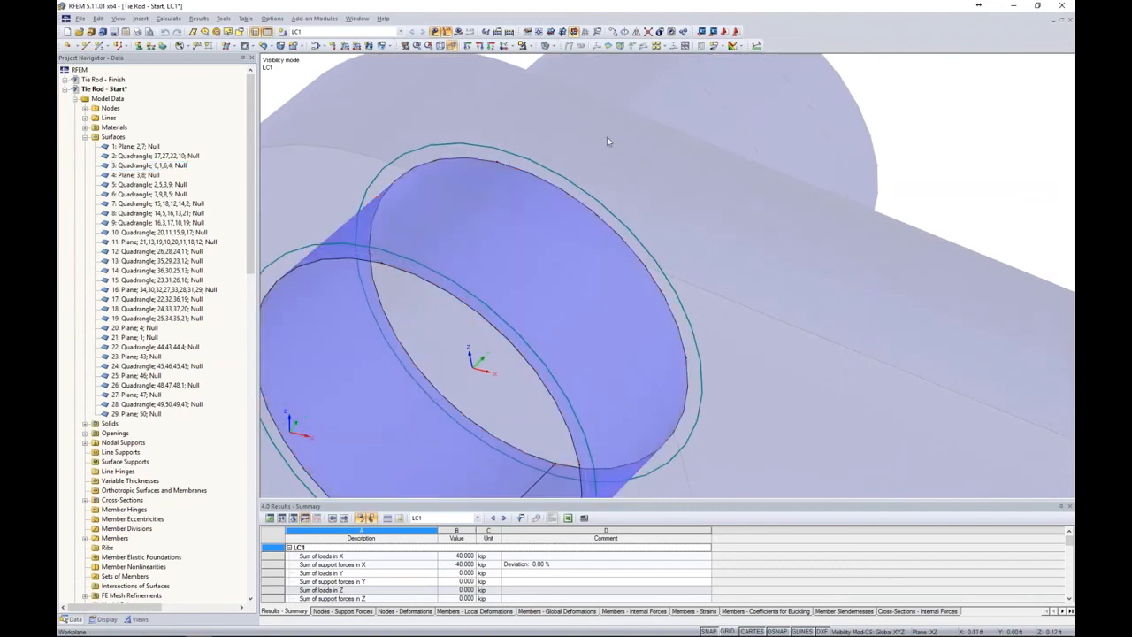
pyautogui.rightClick(554, 200)
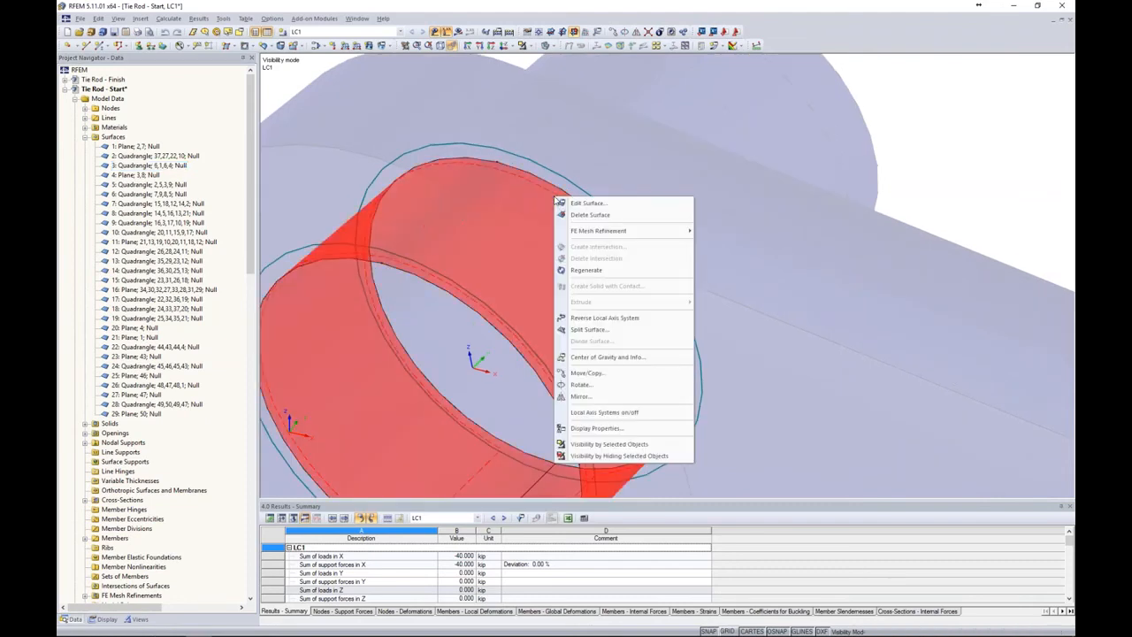
pyautogui.click(582, 411)
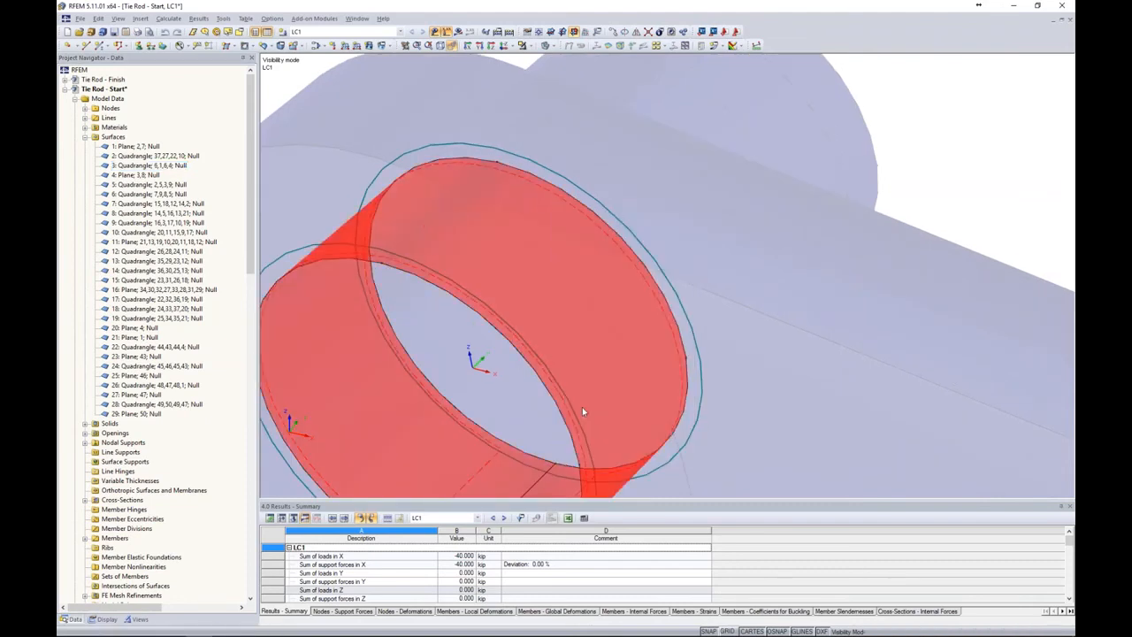
pyautogui.click(643, 192)
pyautogui.keyDown('ctrl'); pyautogui.moveTo(649, 211); pyautogui.dragTo(523, 152, button='middle'); pyautogui.keyUp('ctrl')
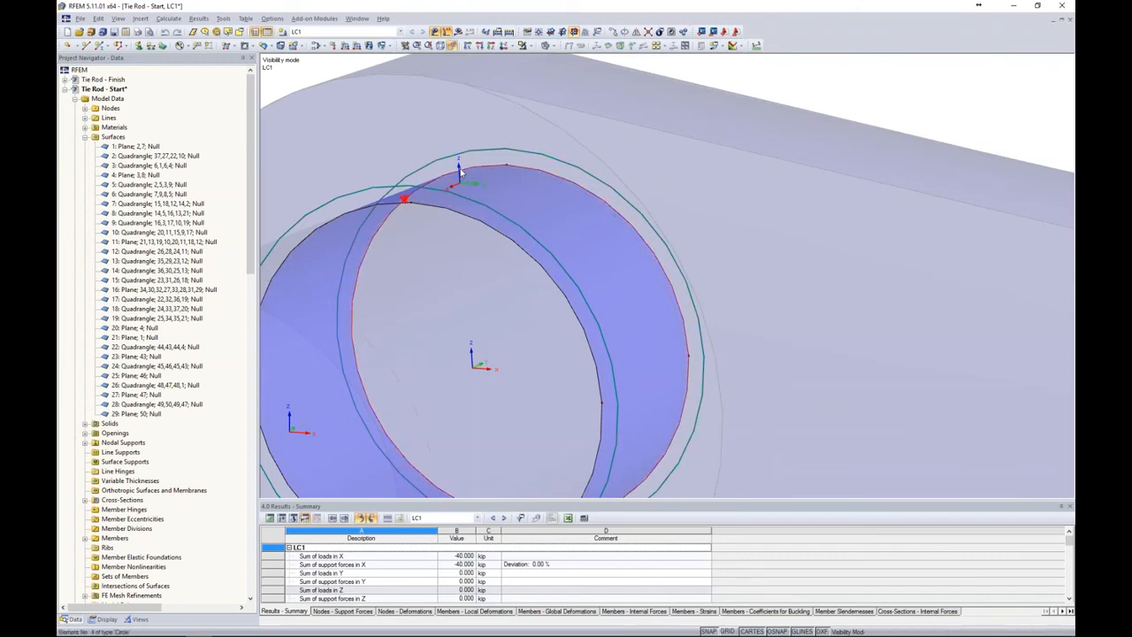
pyautogui.scroll(-2, 459, 172)
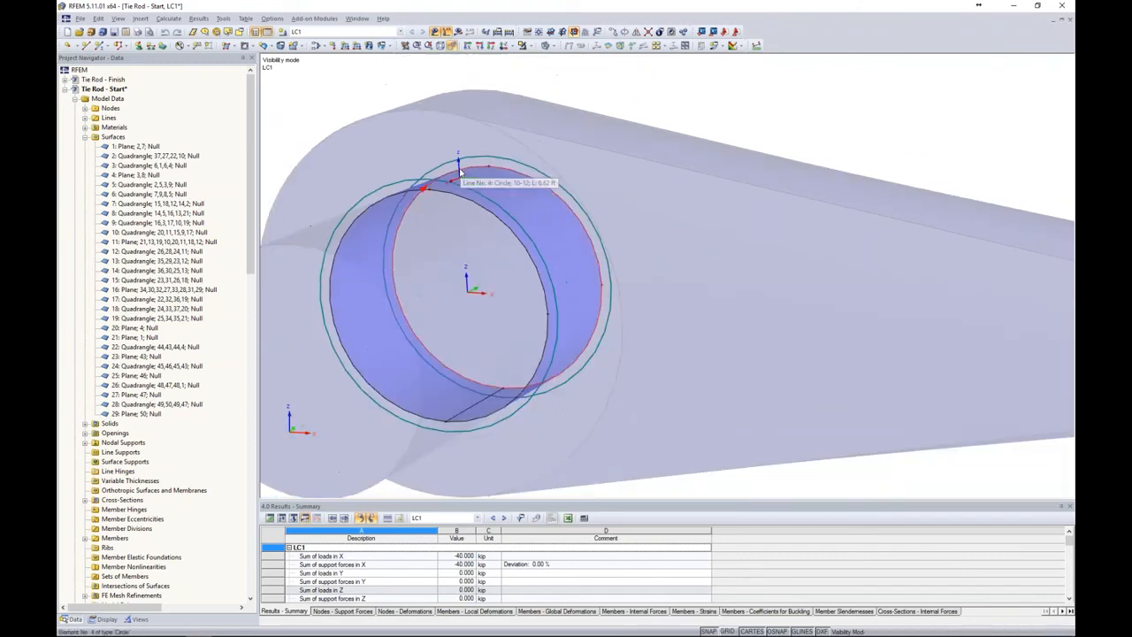
pyautogui.moveTo(459, 172)
pyautogui.keyDown('ctrl'); pyautogui.mouseDown(button='middle')
pyautogui.moveTo(530, 194)
pyautogui.moveTo(438, 168)
pyautogui.mouseUp(button='middle'); pyautogui.keyUp('ctrl')
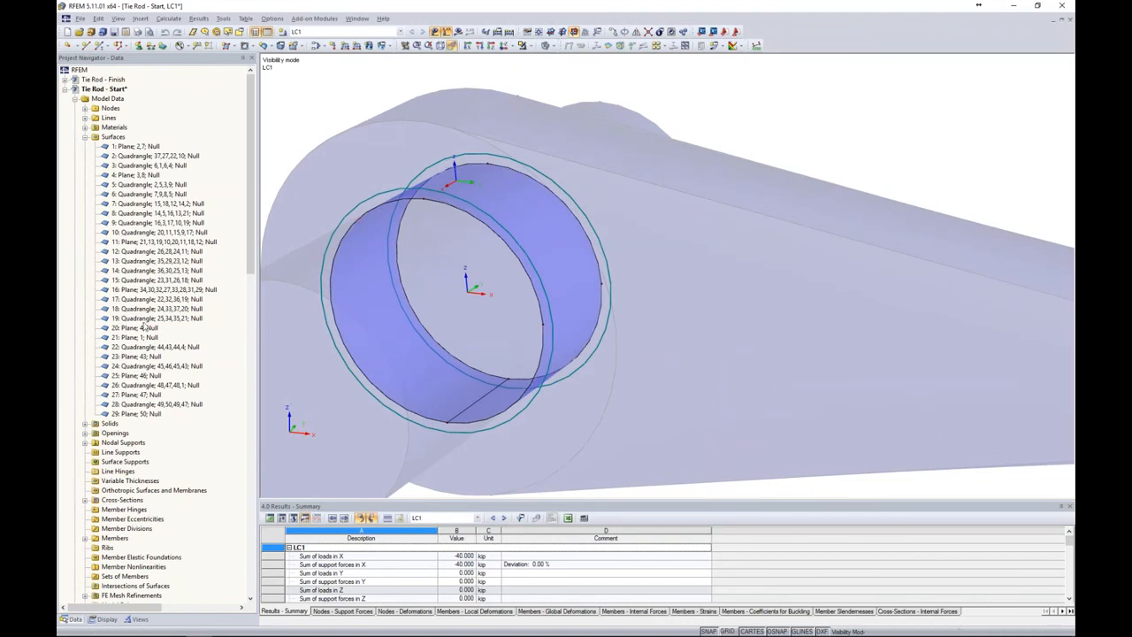
# - Start a new surface release and assign it to surface 3, the cylindrical contact surface
pyautogui.scroll(-8, 135, 309)
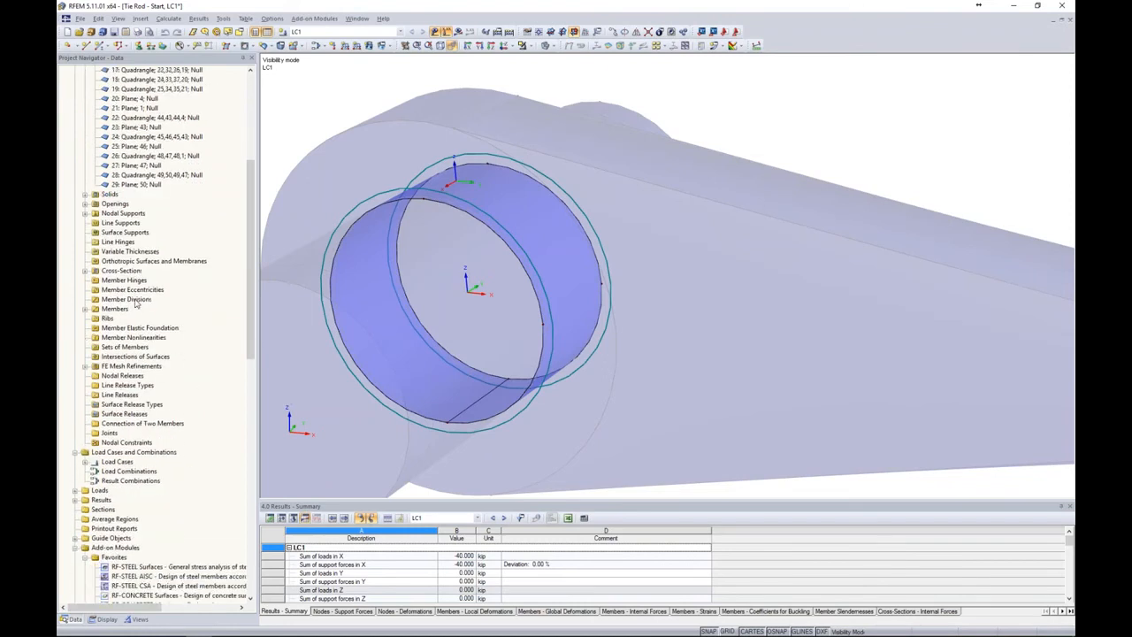
pyautogui.scroll(-1, 135, 303)
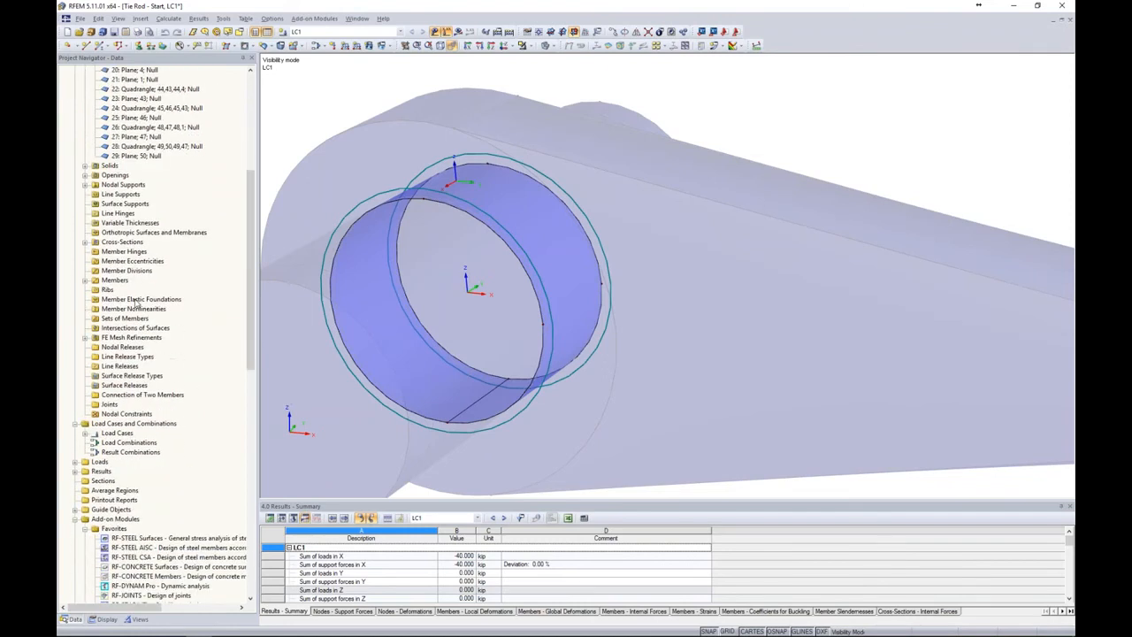
pyautogui.rightClick(119, 386)
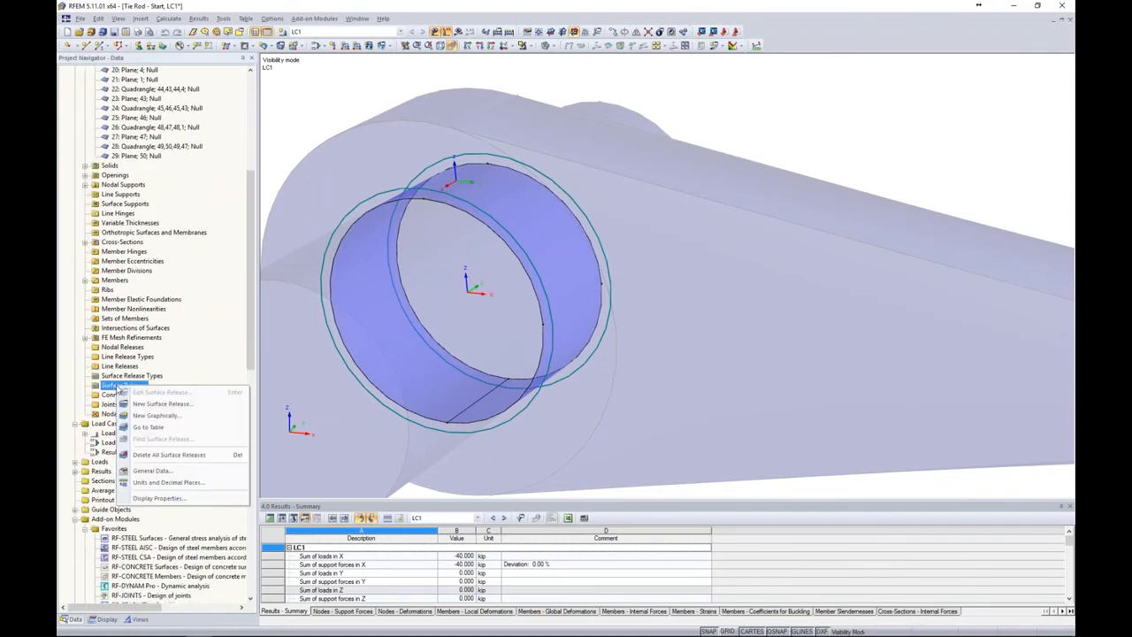
pyautogui.click(148, 404)
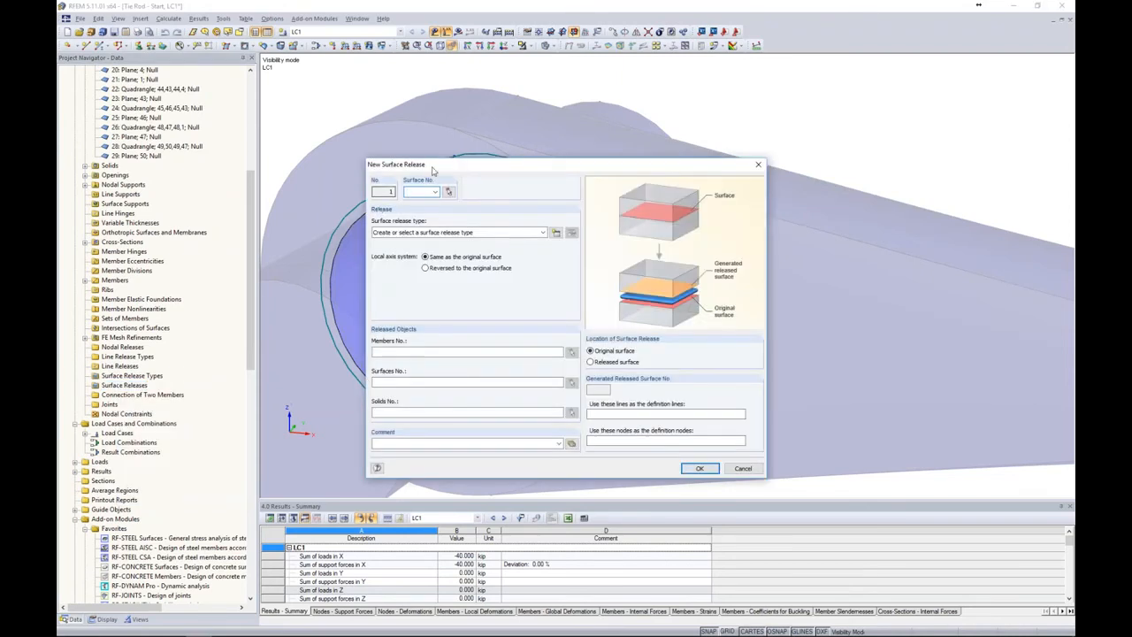
pyautogui.moveTo(443, 166); pyautogui.dragTo(679, 155)
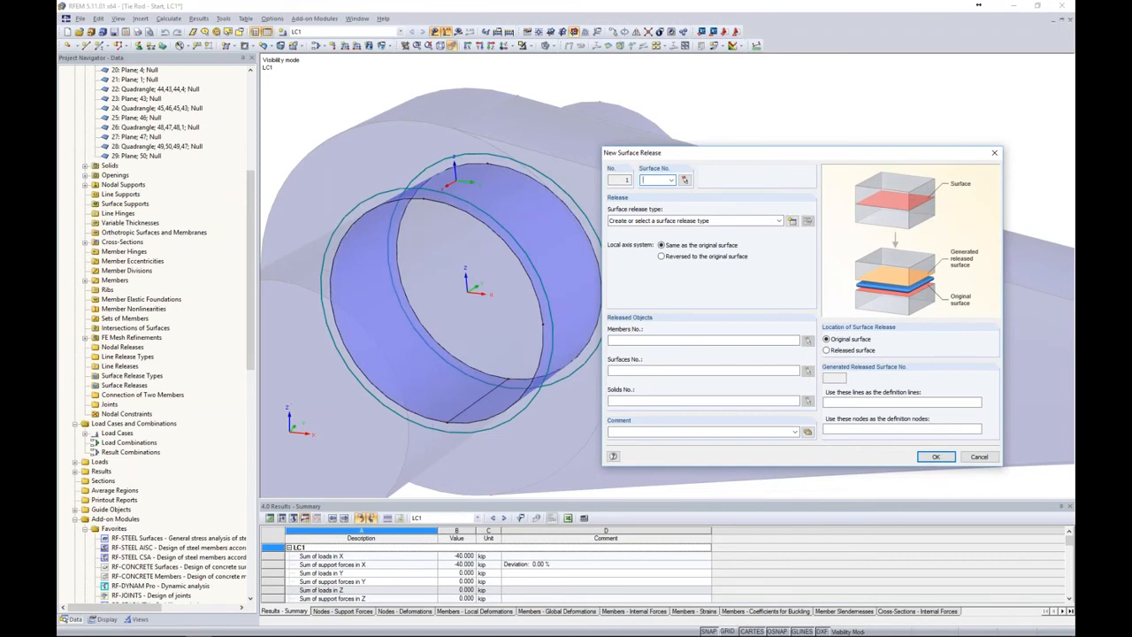
pyautogui.click(682, 180)
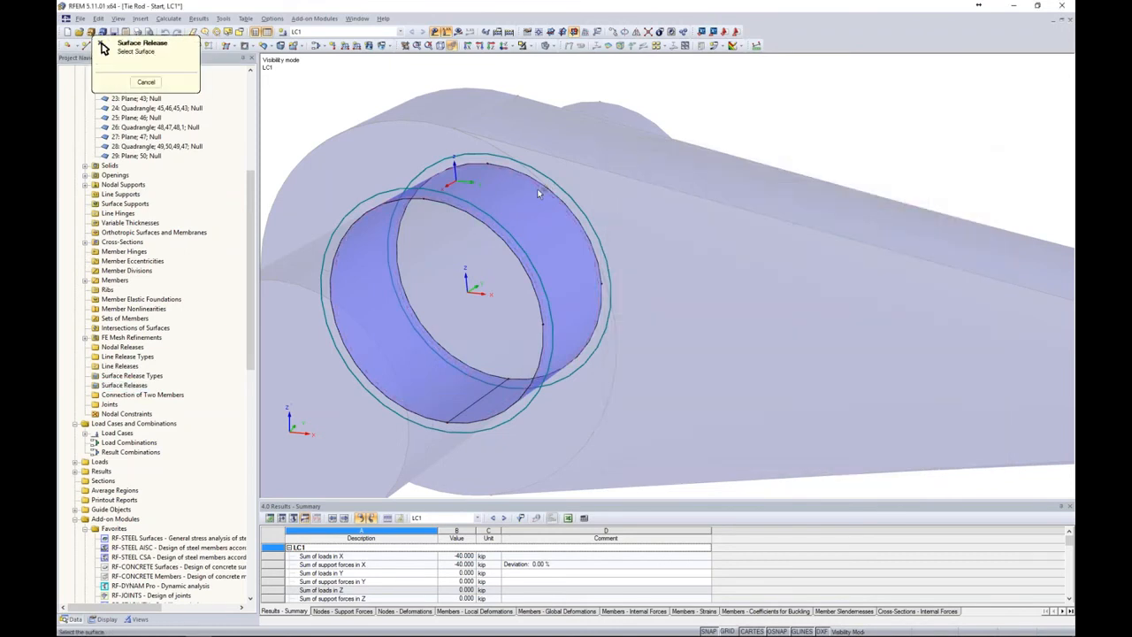
pyautogui.click(556, 220)
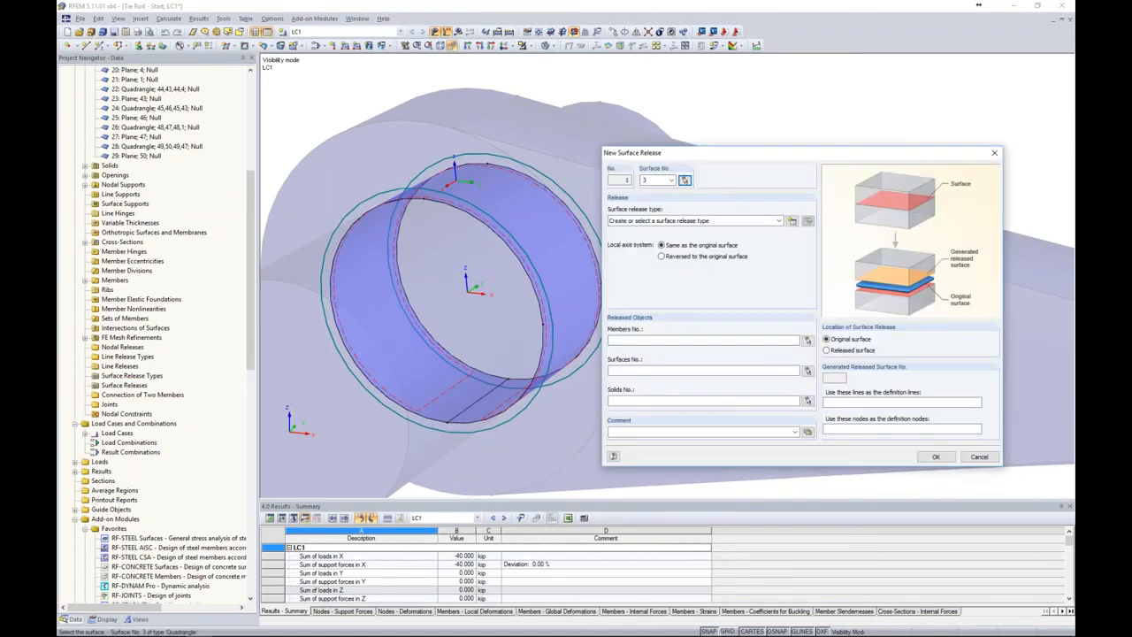
pyautogui.click(670, 181)
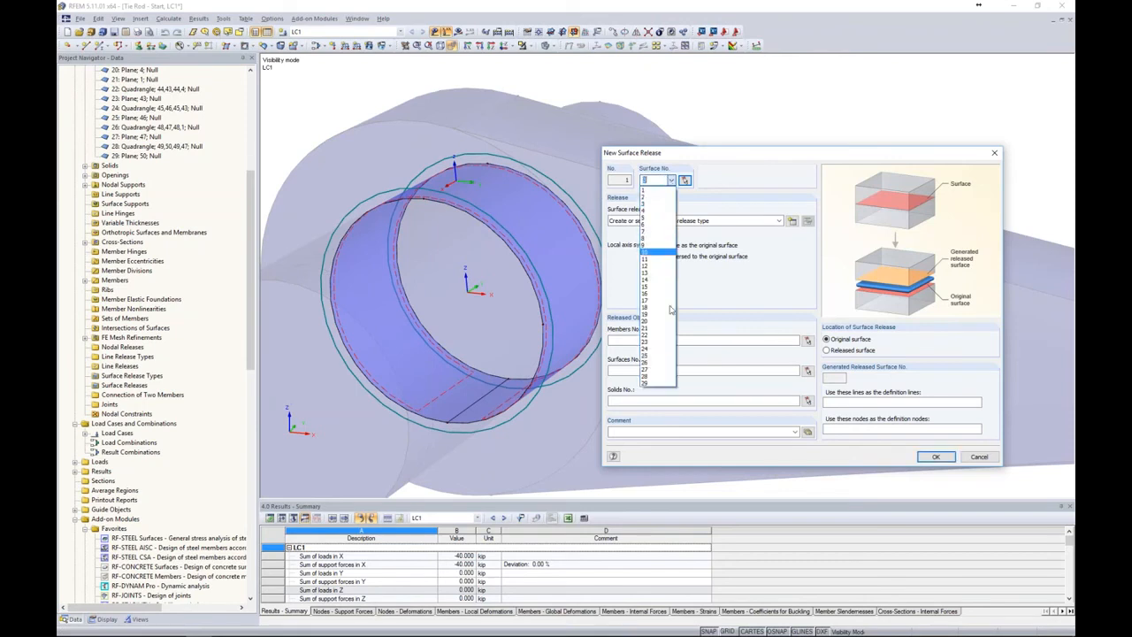
pyautogui.click(655, 203)
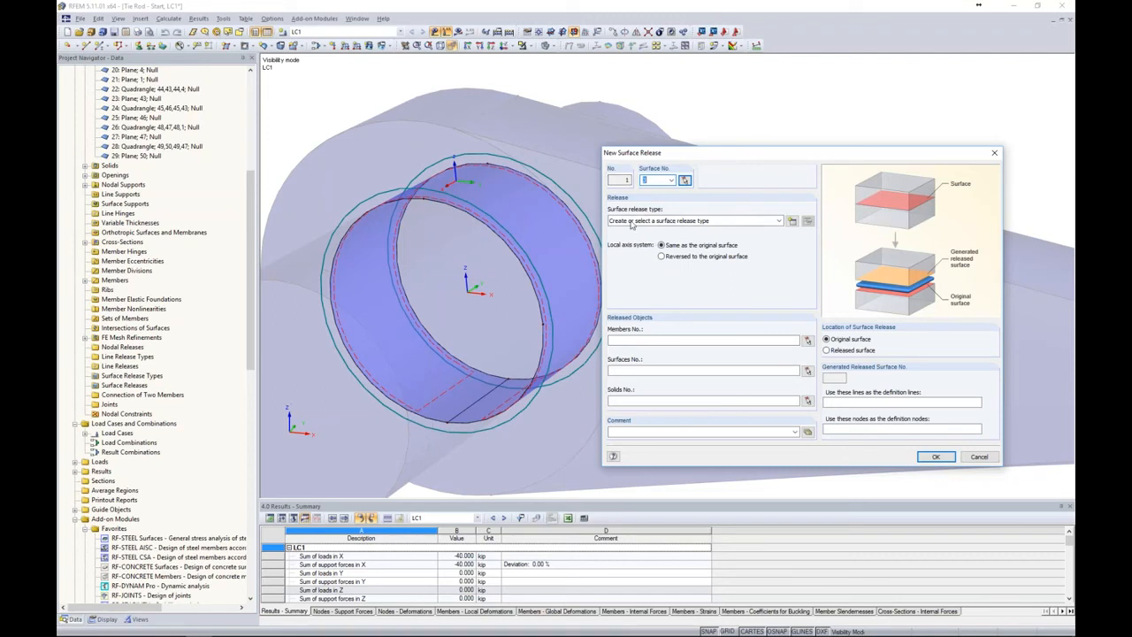
# - Define a new surface release type releasing ux, uy and uz, with spring constants of 0.01 kip/ft³ for ux and uy
pyautogui.click(792, 221)
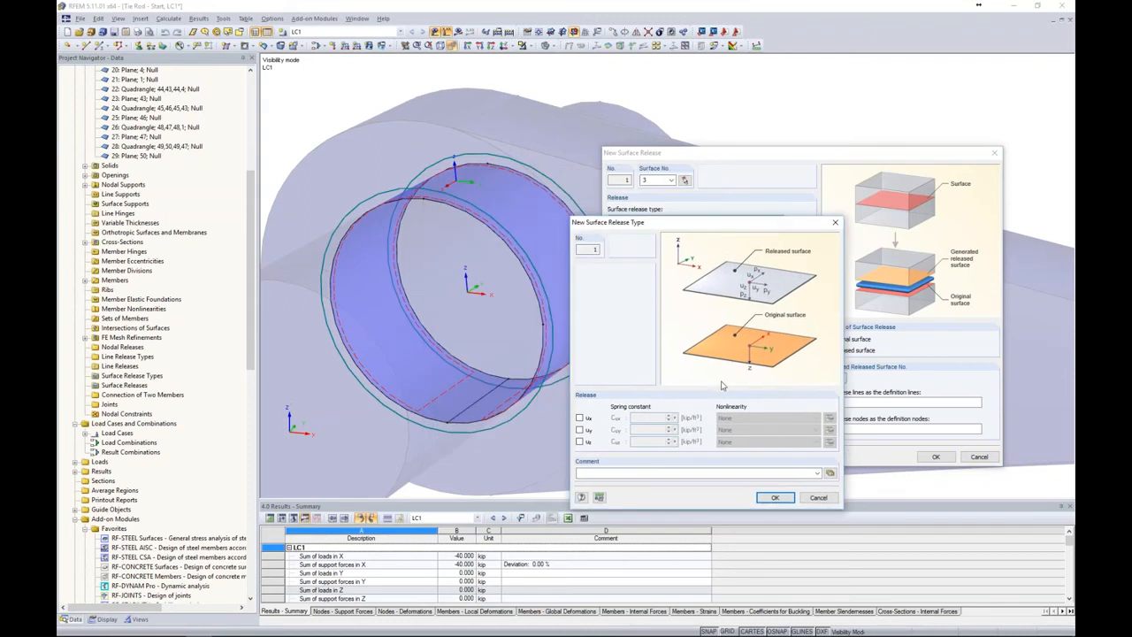
pyautogui.click(580, 418)
pyautogui.click(580, 429)
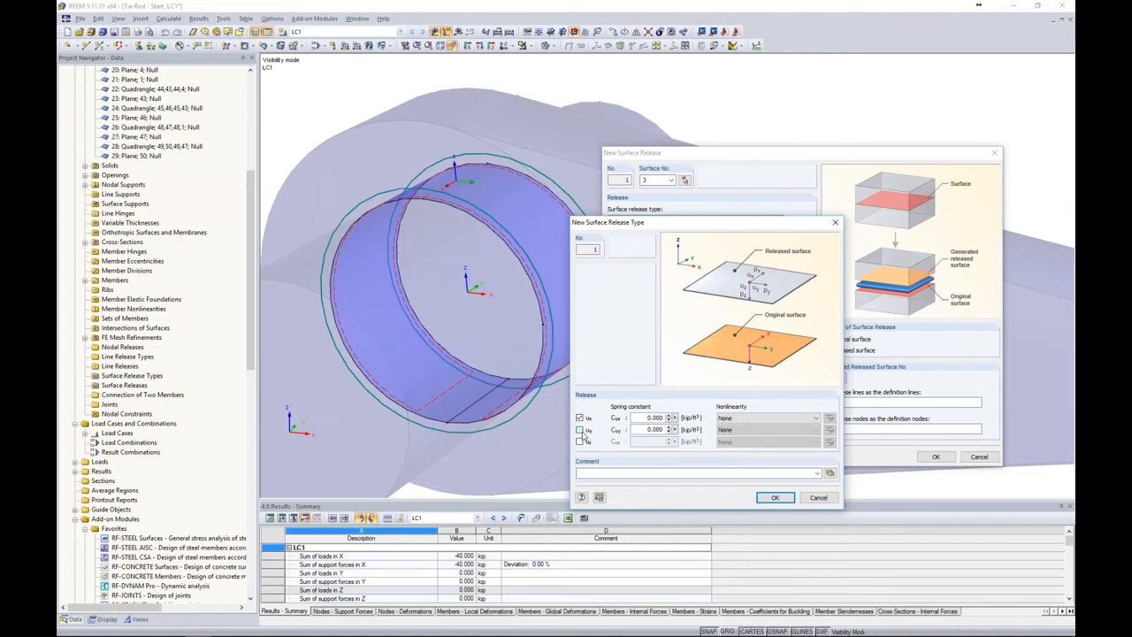
pyautogui.click(579, 442)
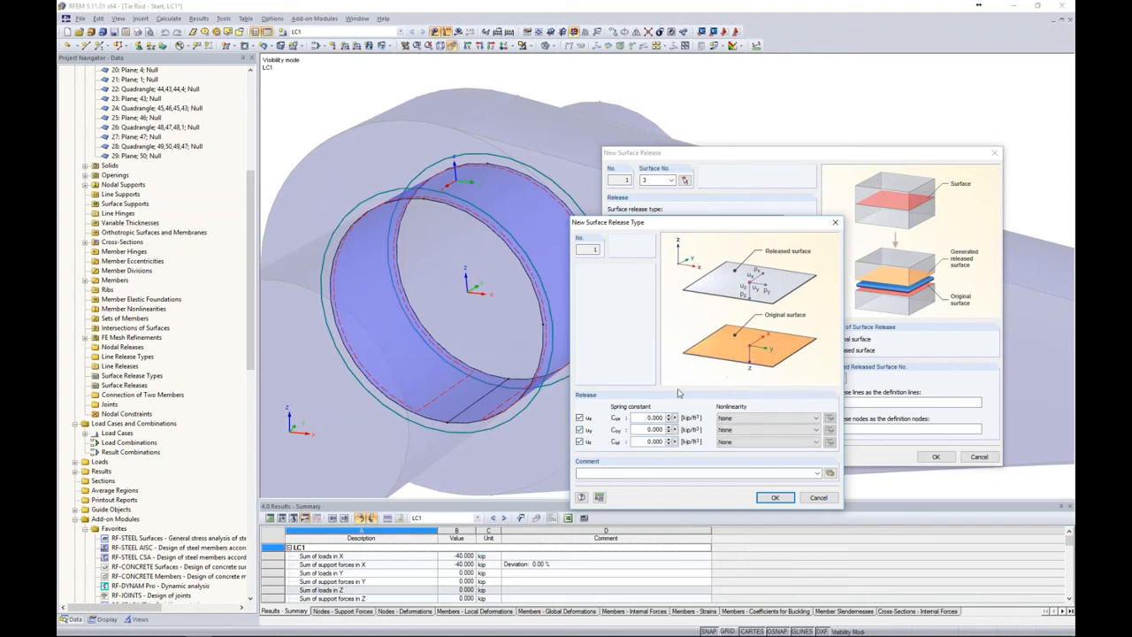
pyautogui.doubleClick(657, 417)
pyautogui.write('0.01')
pyautogui.doubleClick(650, 430)
pyautogui.write('0.01')
# - Set the uz nonlinearity of the surface release type to Fixed if positive pz and accept the release type
pyautogui.click(805, 442)
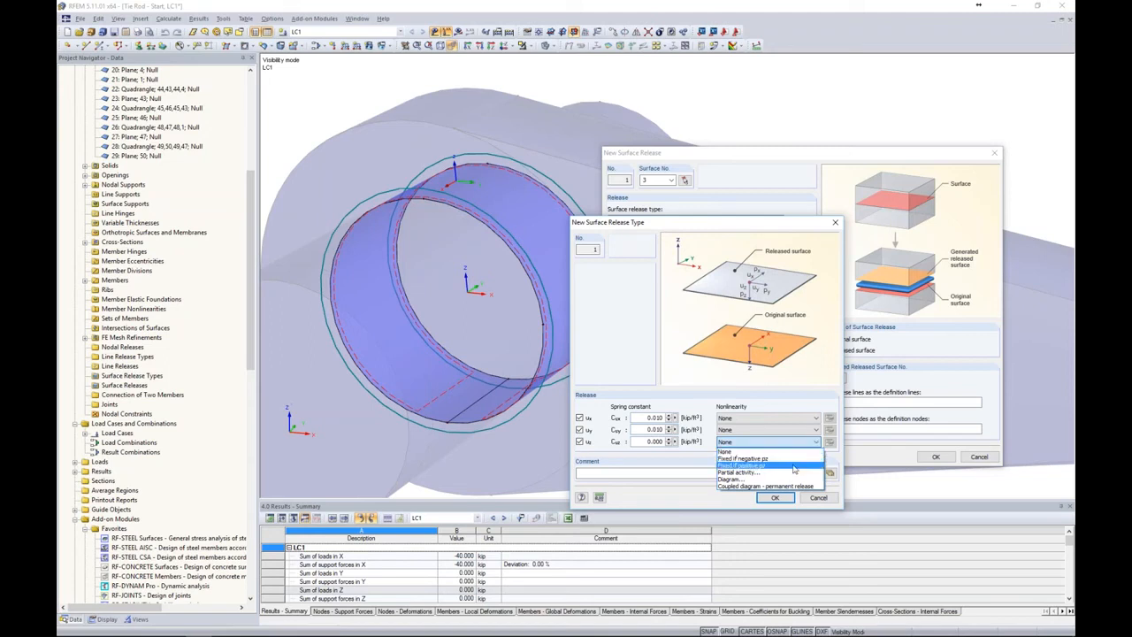
pyautogui.click(794, 465)
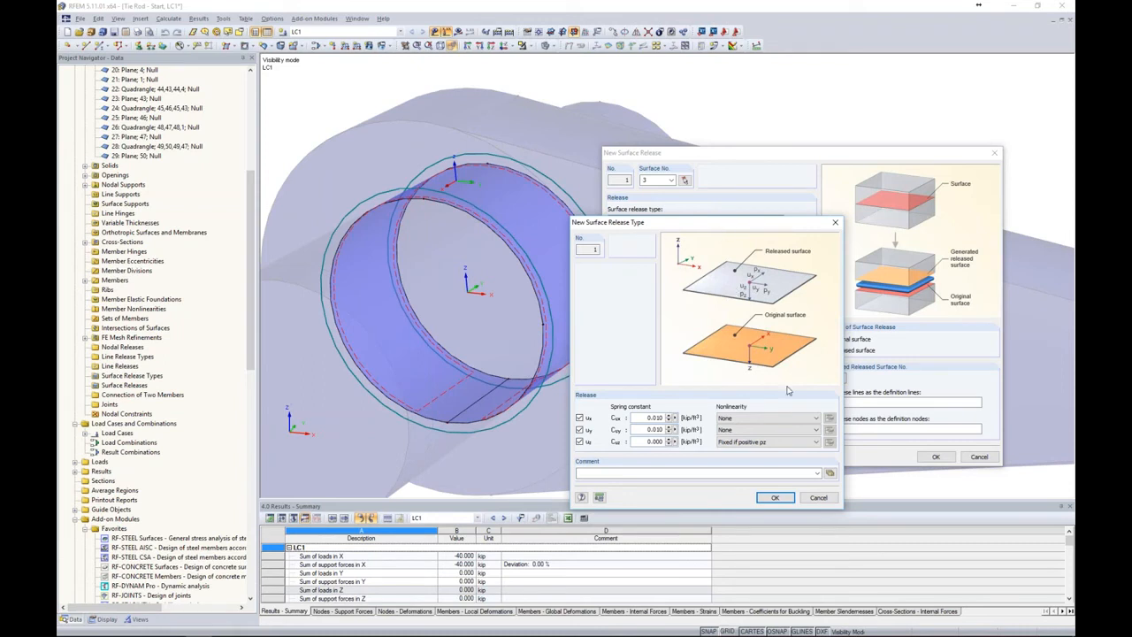
pyautogui.click(775, 497)
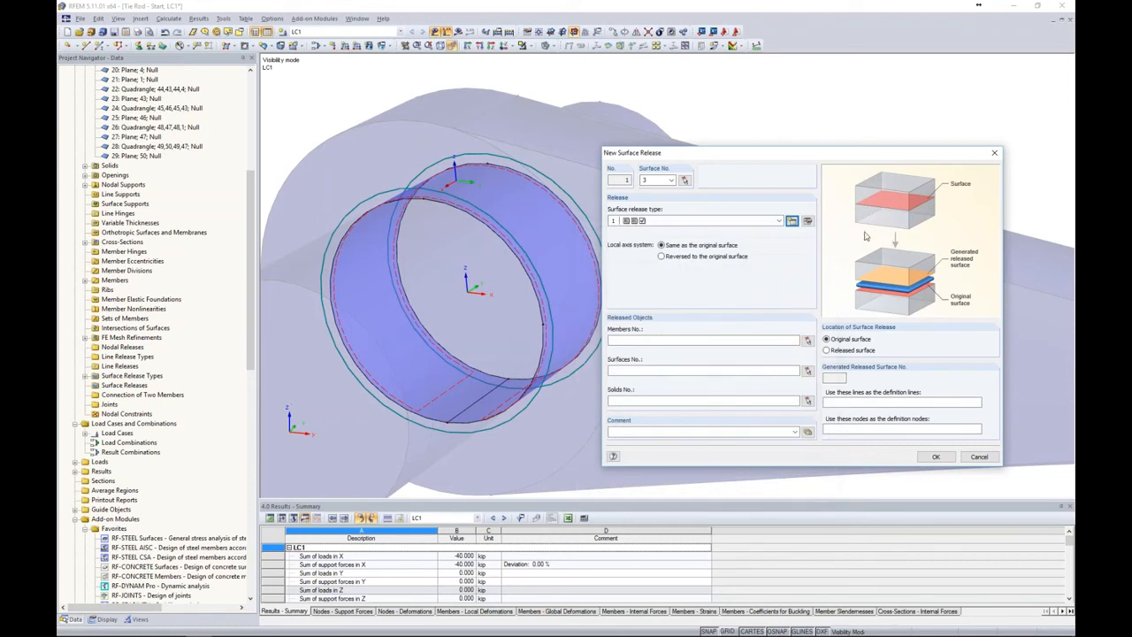
# - Cancel visibility mode, pick solids 5 and 7 as the released solids, and accept the surface release with deletion of existing results
pyautogui.moveTo(788, 158); pyautogui.dragTo(776, 144)
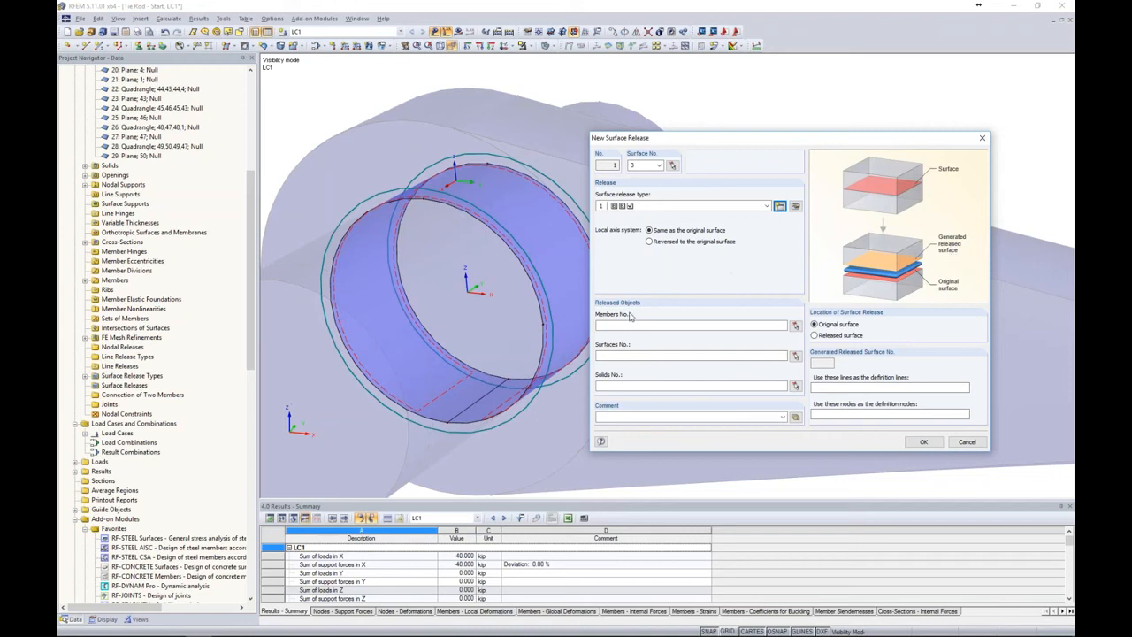
pyautogui.click(795, 388)
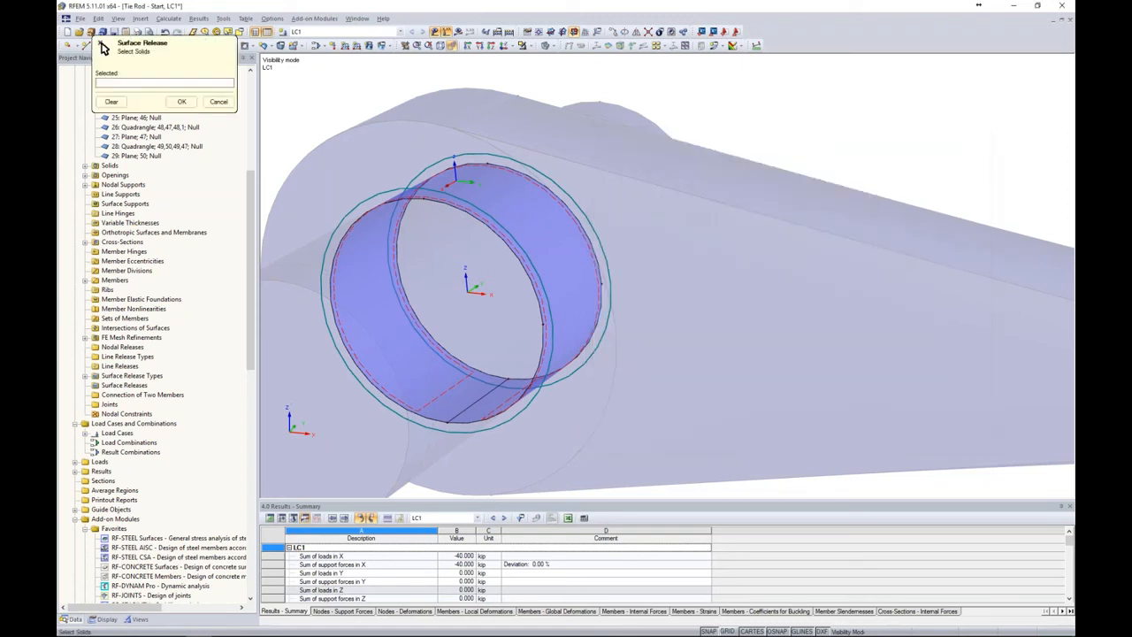
pyautogui.click(541, 46)
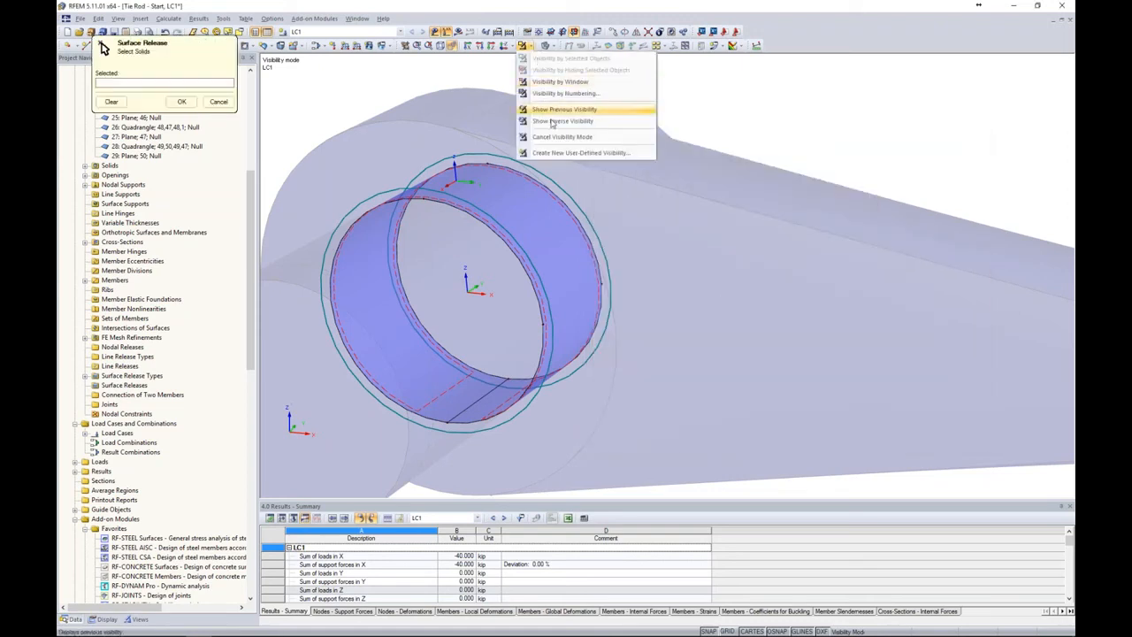
pyautogui.click(579, 139)
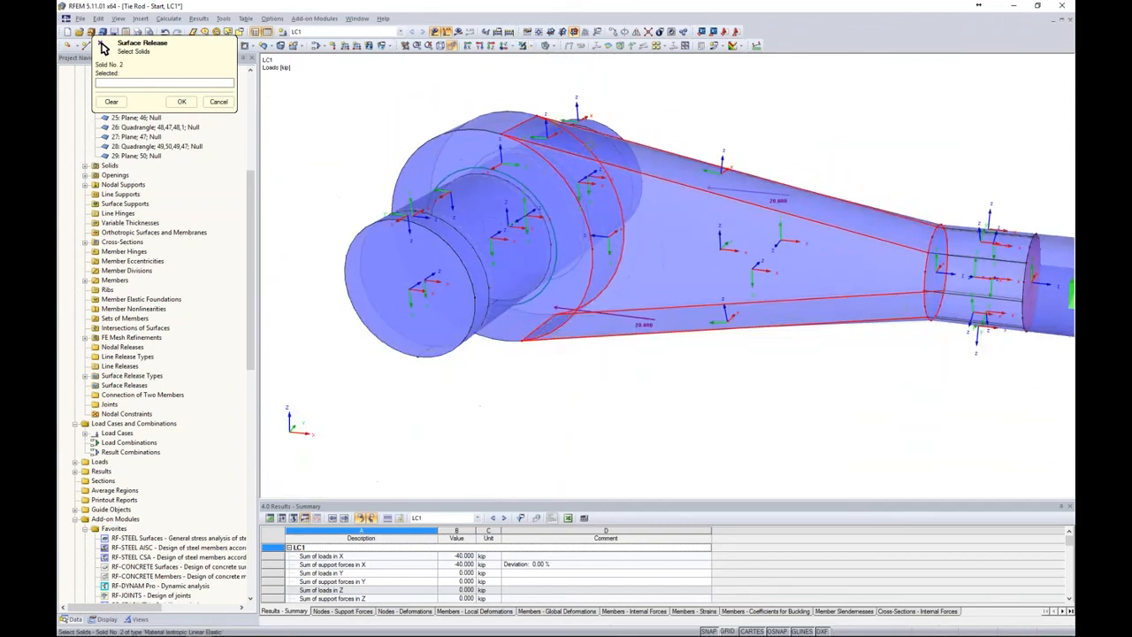
pyautogui.click(475, 192)
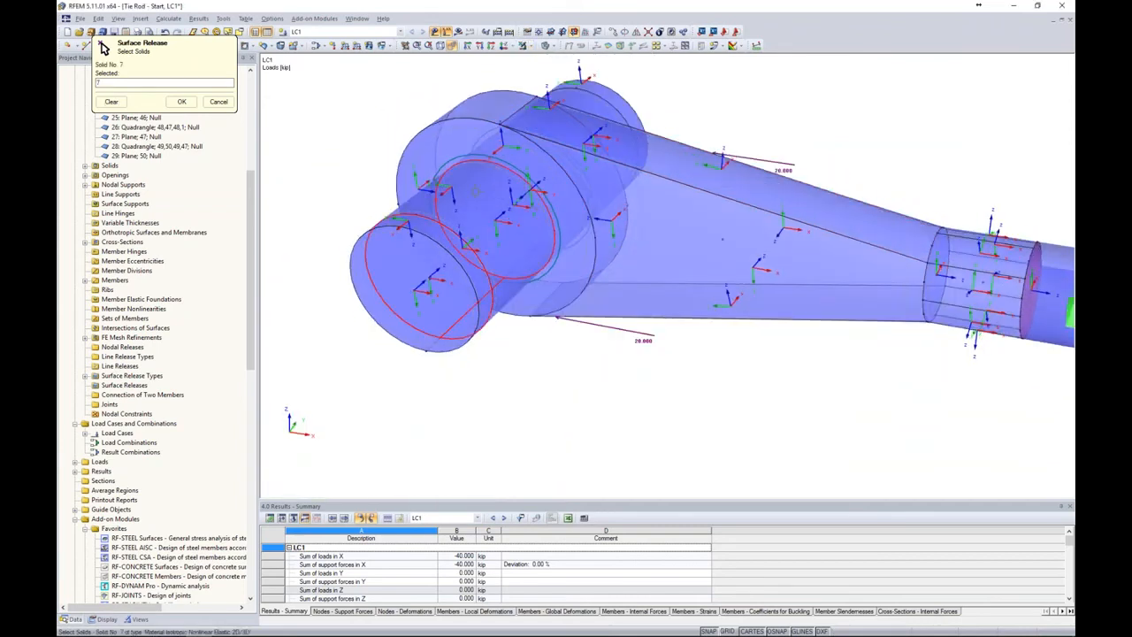
pyautogui.keyDown('ctrl'); pyautogui.moveTo(693, 94); pyautogui.dragTo(599, 132, button='middle'); pyautogui.keyUp('ctrl')
pyautogui.click(599, 131)
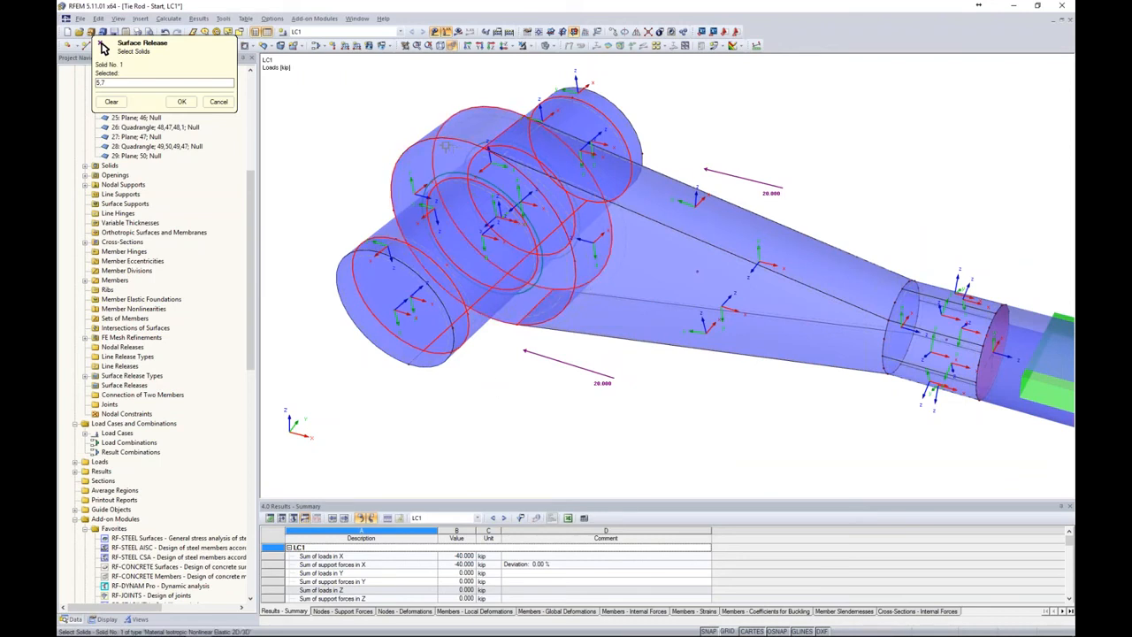
pyautogui.click(181, 101)
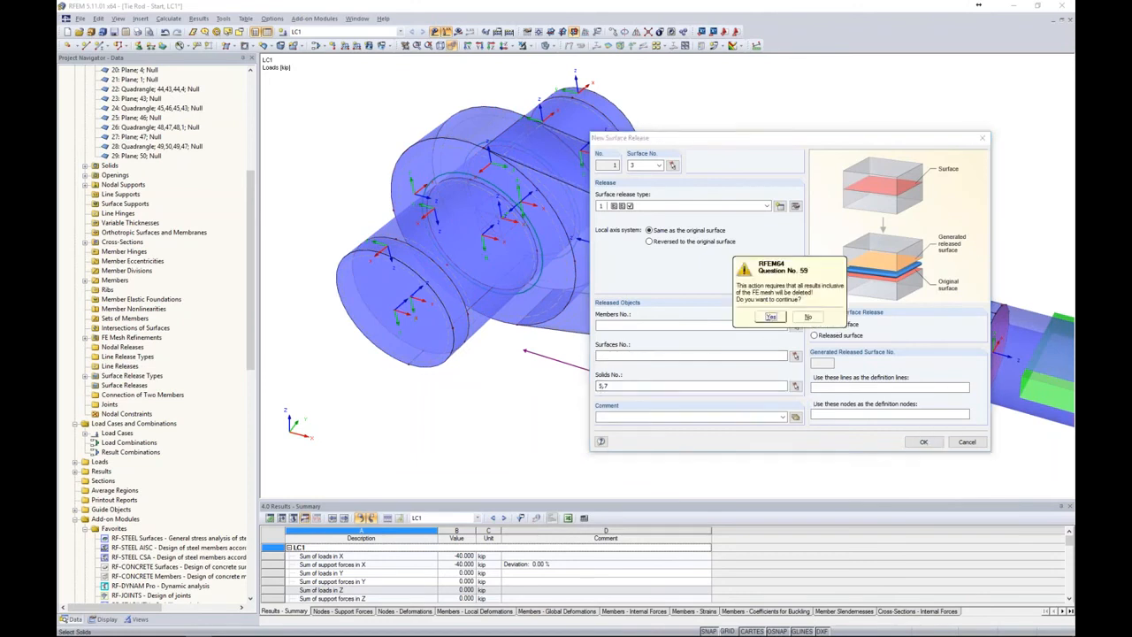
pyautogui.press('Return')
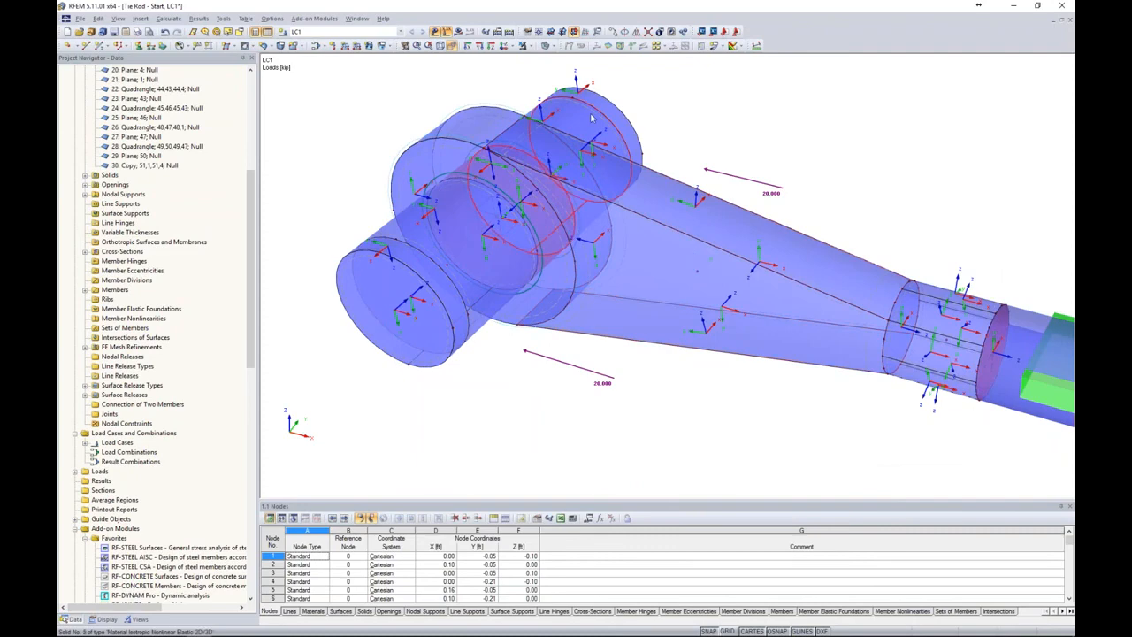
# - Turn off the local axis system display on the pin's cylindrical surface
pyautogui.scroll(3, 589, 108)
pyautogui.scroll(2, 590, 108)
pyautogui.click(592, 113)
pyautogui.rightClick(591, 118)
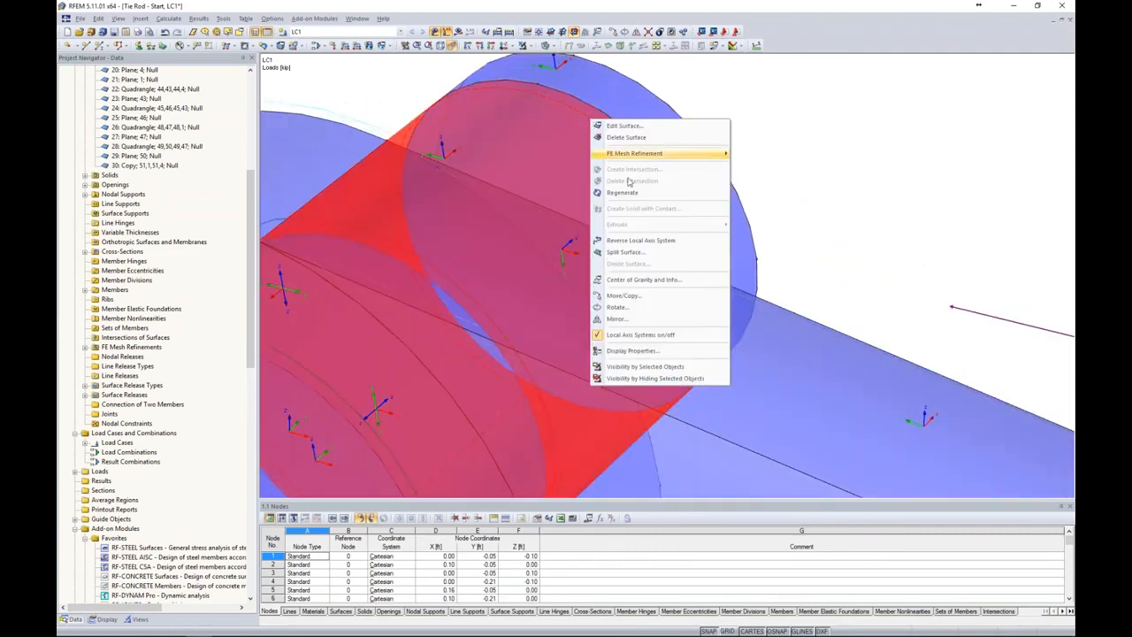
pyautogui.click(628, 334)
pyautogui.click(815, 212)
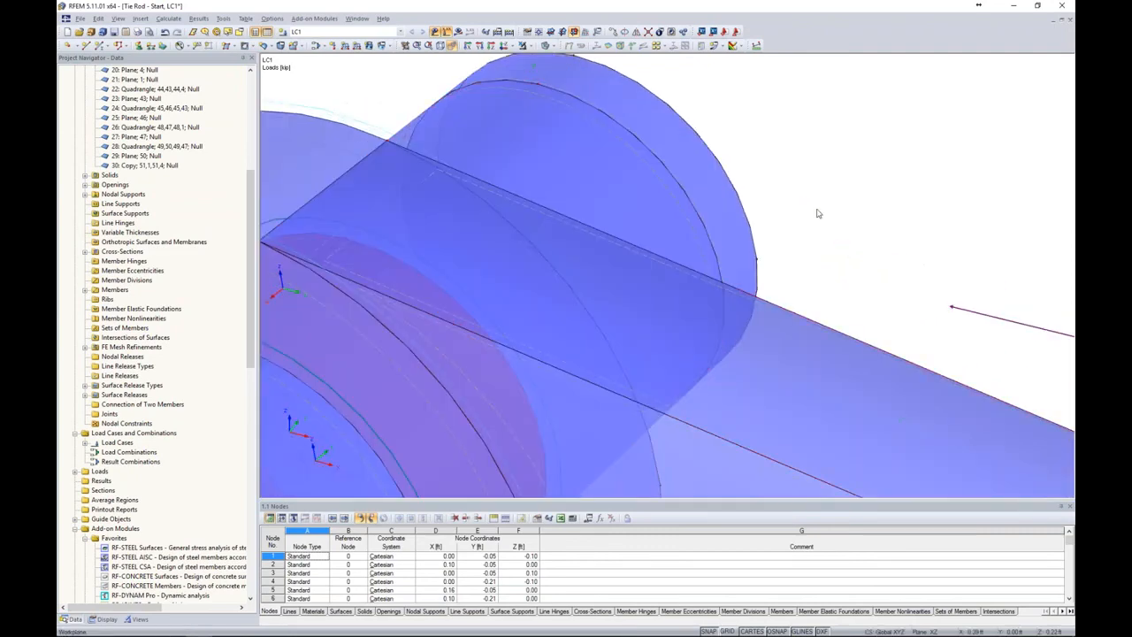
pyautogui.scroll(-3, 817, 211)
pyautogui.scroll(-3, 817, 212)
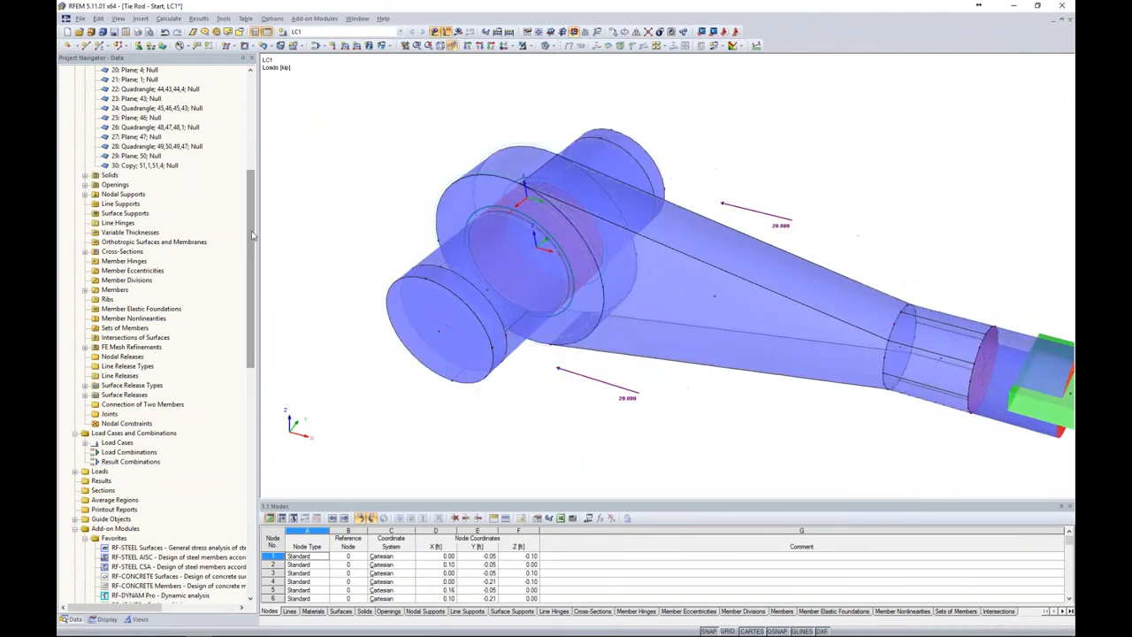
# - Identify the pin's inner solid within the ring and add solid 4 to the surface release's released solids
pyautogui.moveTo(251, 203); pyautogui.dragTo(250, 108)
pyautogui.click(85, 137)
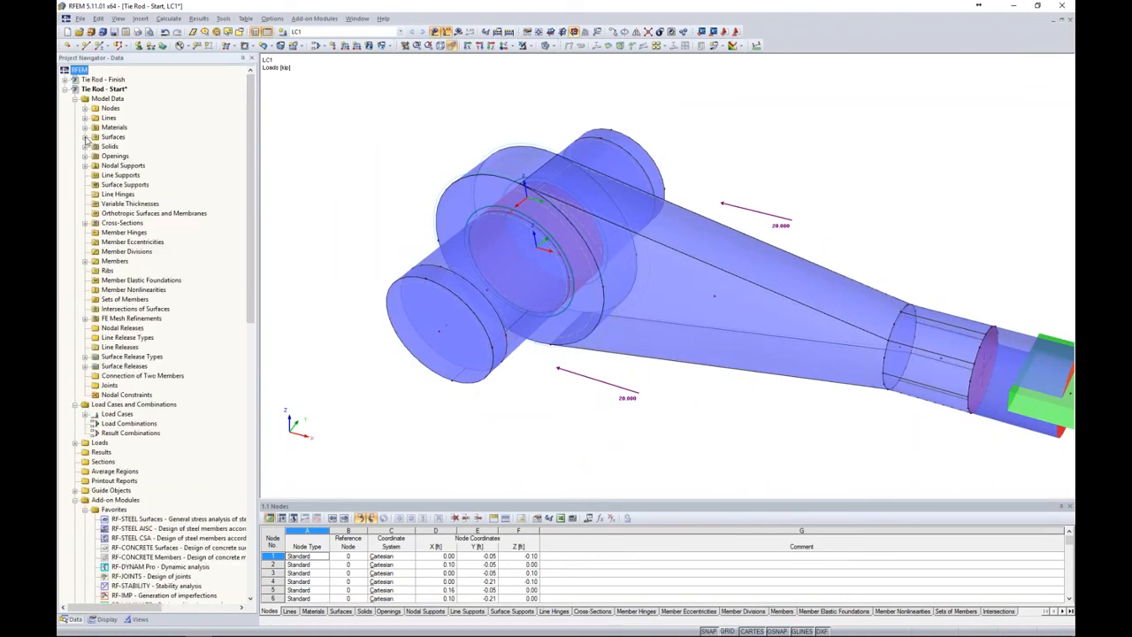
pyautogui.click(85, 147)
pyautogui.click(115, 156)
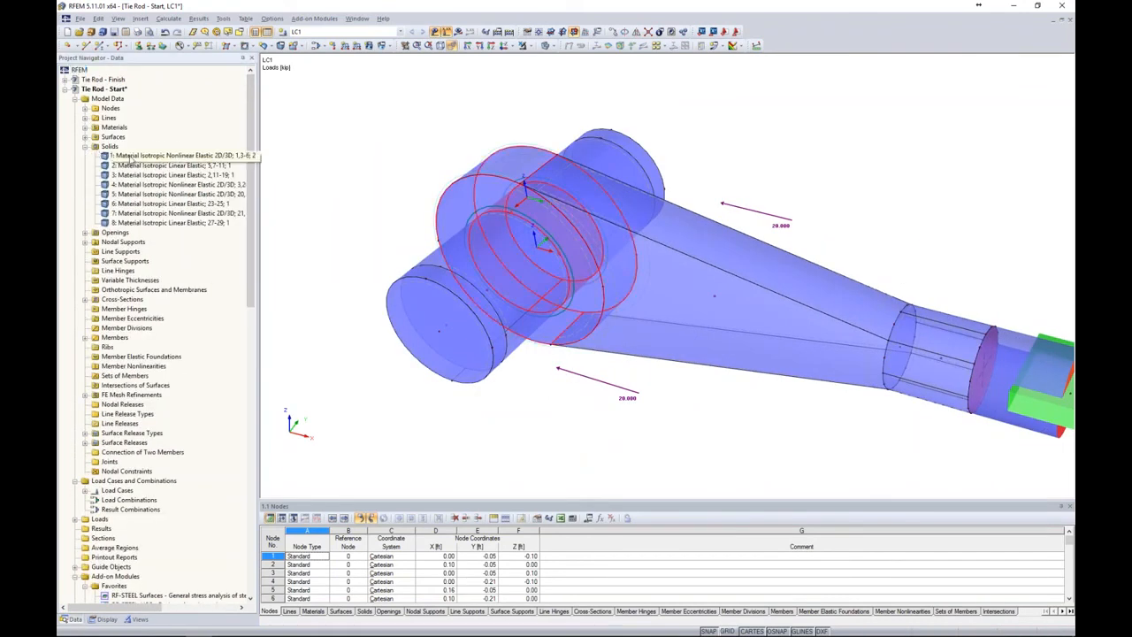
pyautogui.click(135, 166)
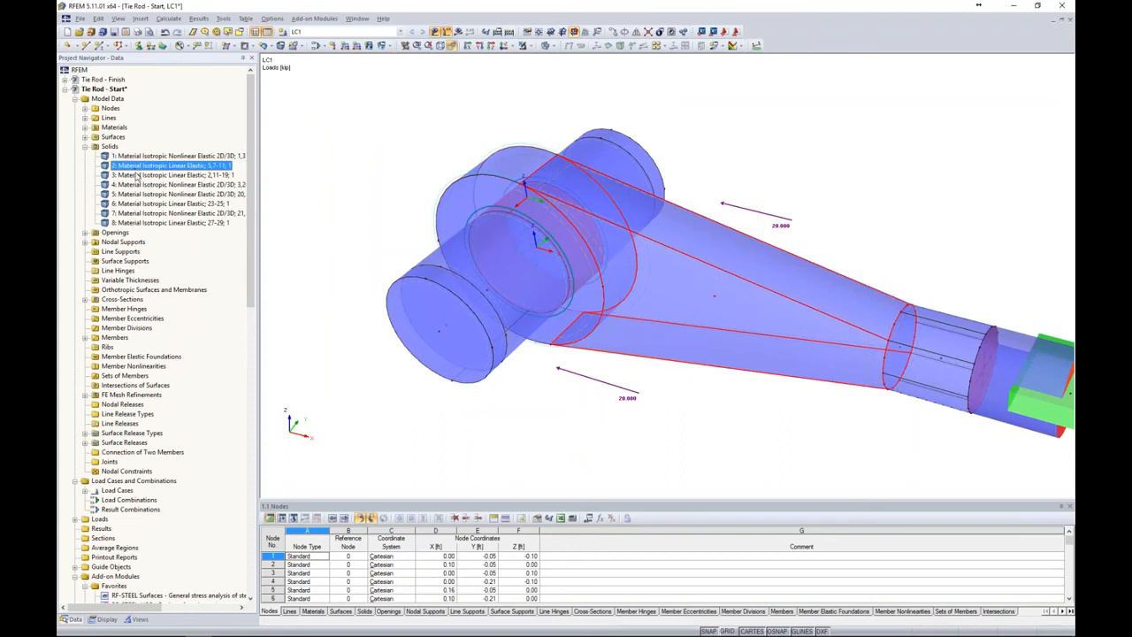
pyautogui.click(136, 176)
pyautogui.click(138, 184)
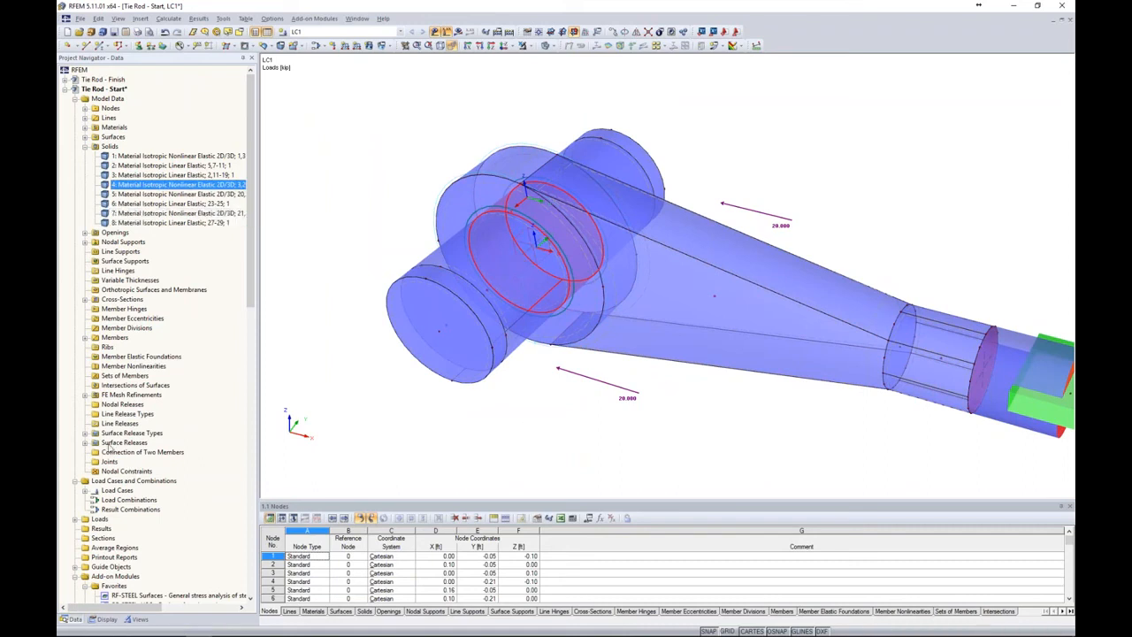
pyautogui.click(85, 442)
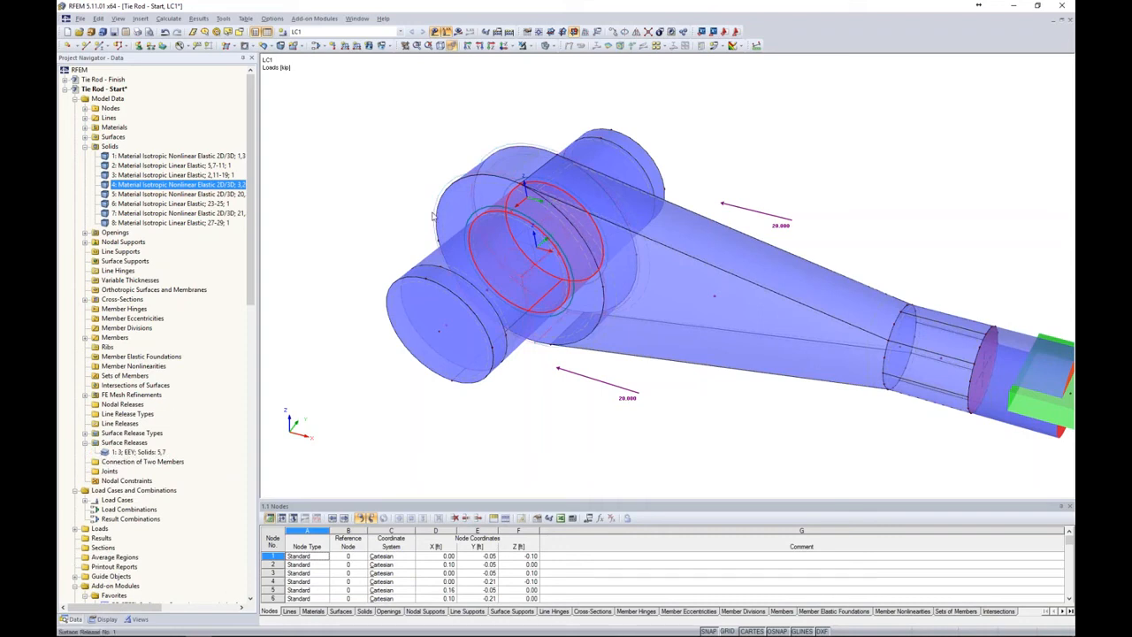
pyautogui.doubleClick(433, 215)
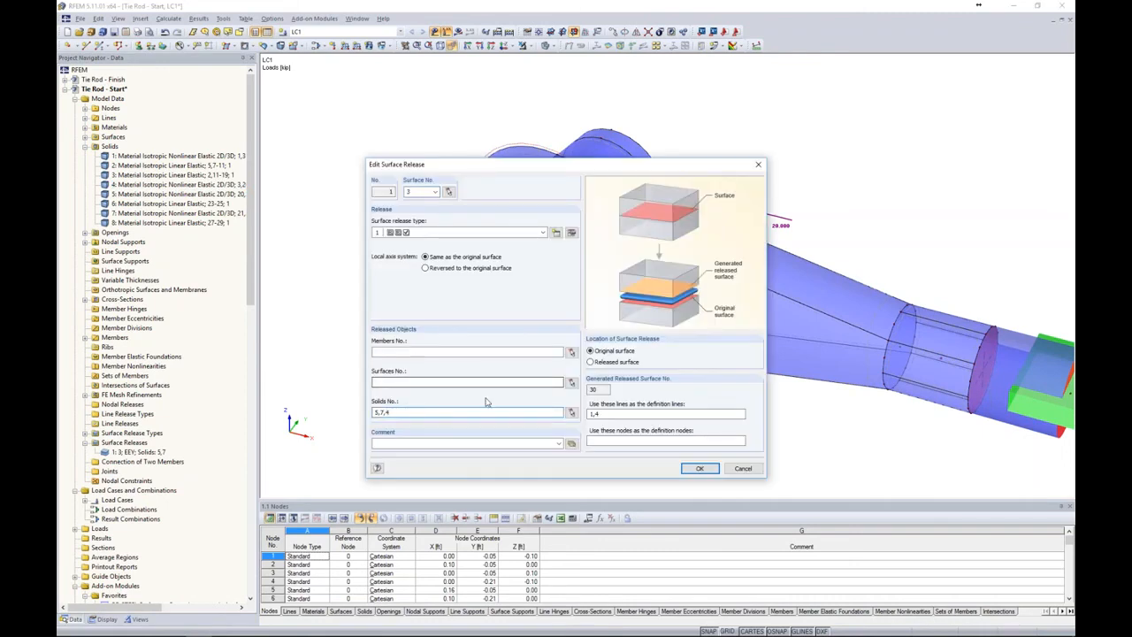
pyautogui.click(698, 469)
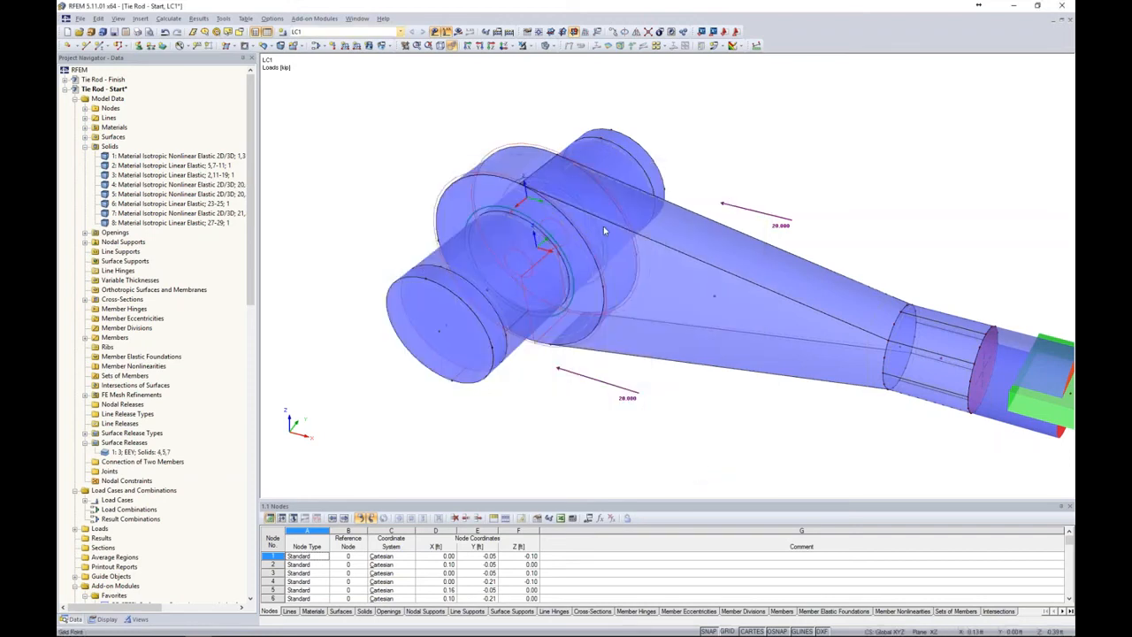
# - Calculate load case LC1 and display its global deformations u
pyautogui.click(458, 32)
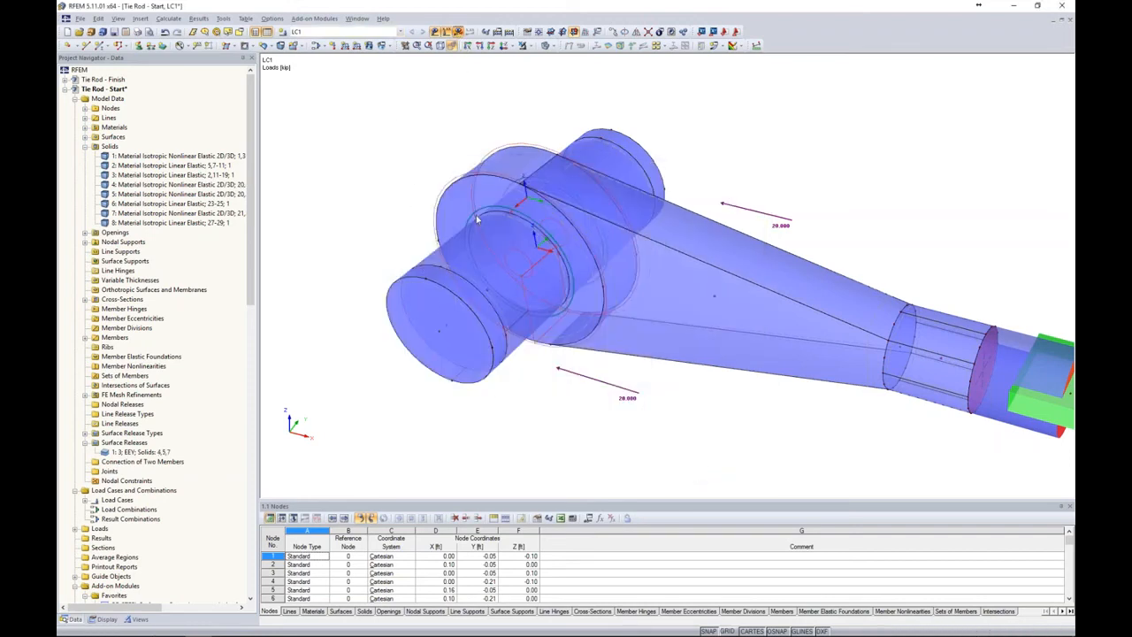
pyautogui.click(547, 340)
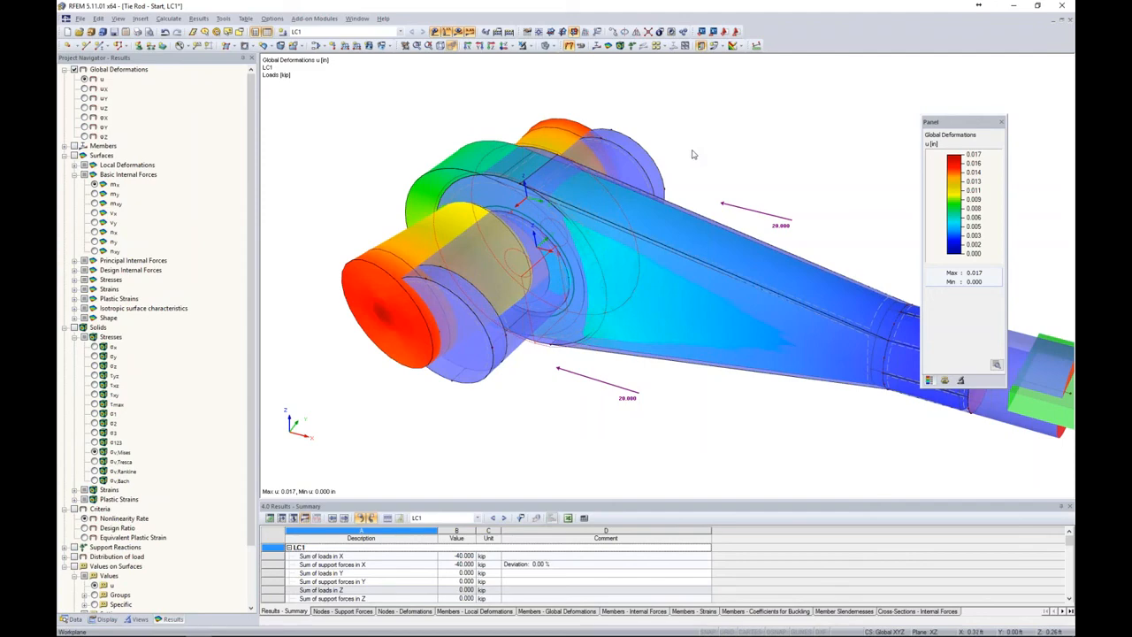
pyautogui.keyDown('ctrl'); pyautogui.moveTo(544, 249); pyautogui.dragTo(667, 306, button='middle'); pyautogui.keyUp('ctrl')
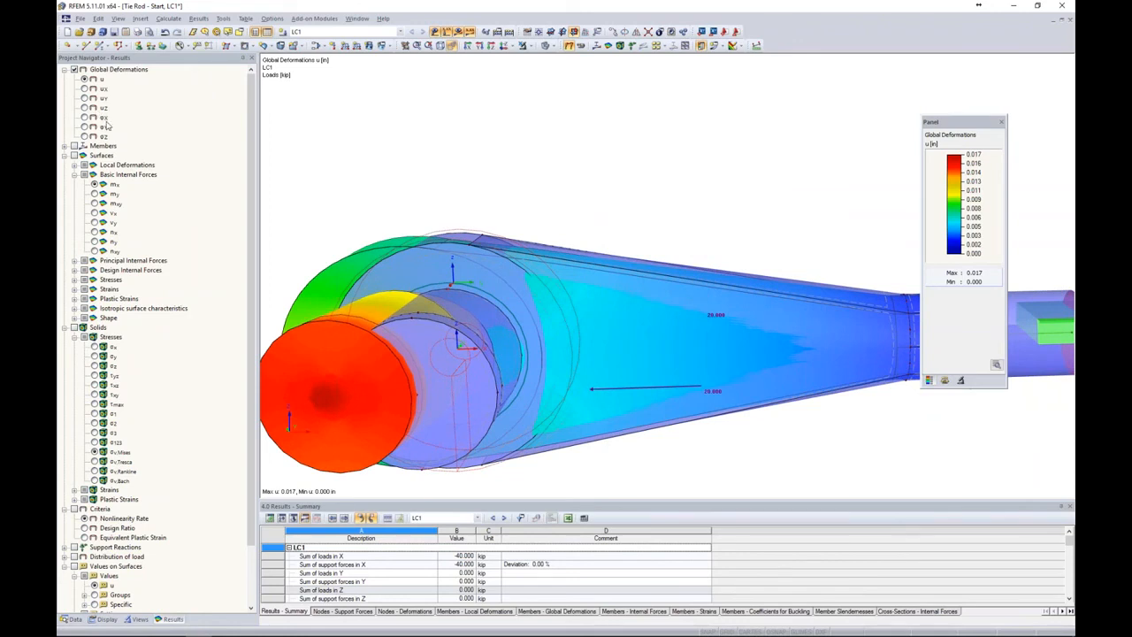
# - Switch the undeformed model to wireframe display and examine the deformed contact between pin and ring from the side and obliquely
pyautogui.keyDown('ctrl'); pyautogui.moveTo(492, 171); pyautogui.dragTo(585, 87, button='middle'); pyautogui.keyUp('ctrl')
pyautogui.click(545, 45)
pyautogui.click(575, 62)
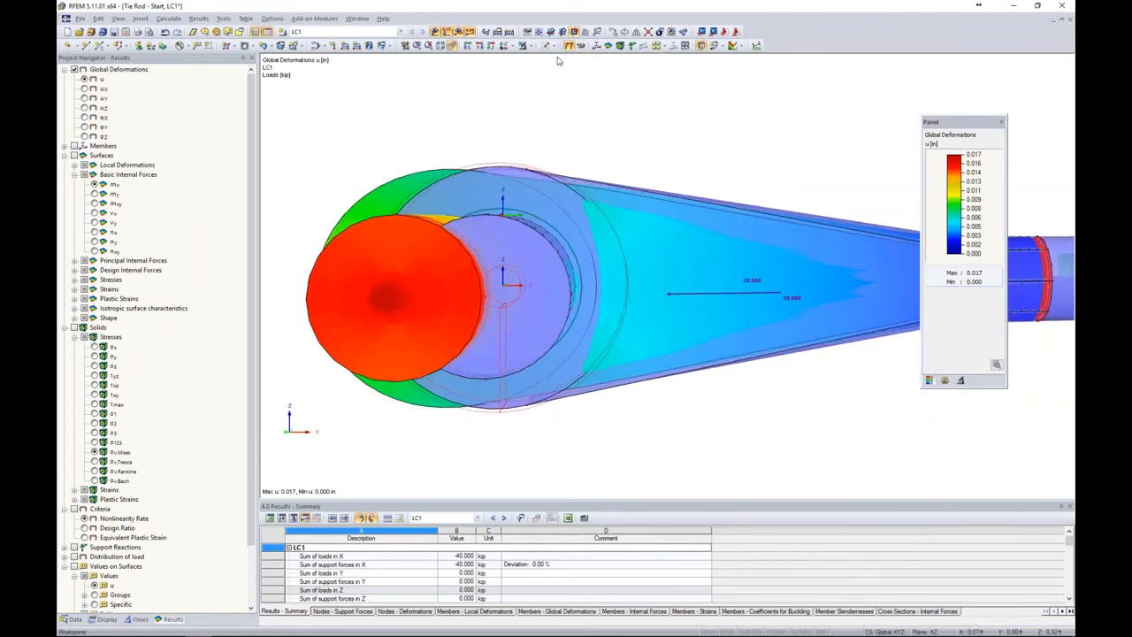
pyautogui.keyDown('ctrl'); pyautogui.moveTo(563, 82); pyautogui.dragTo(591, 134, button='middle'); pyautogui.keyUp('ctrl')
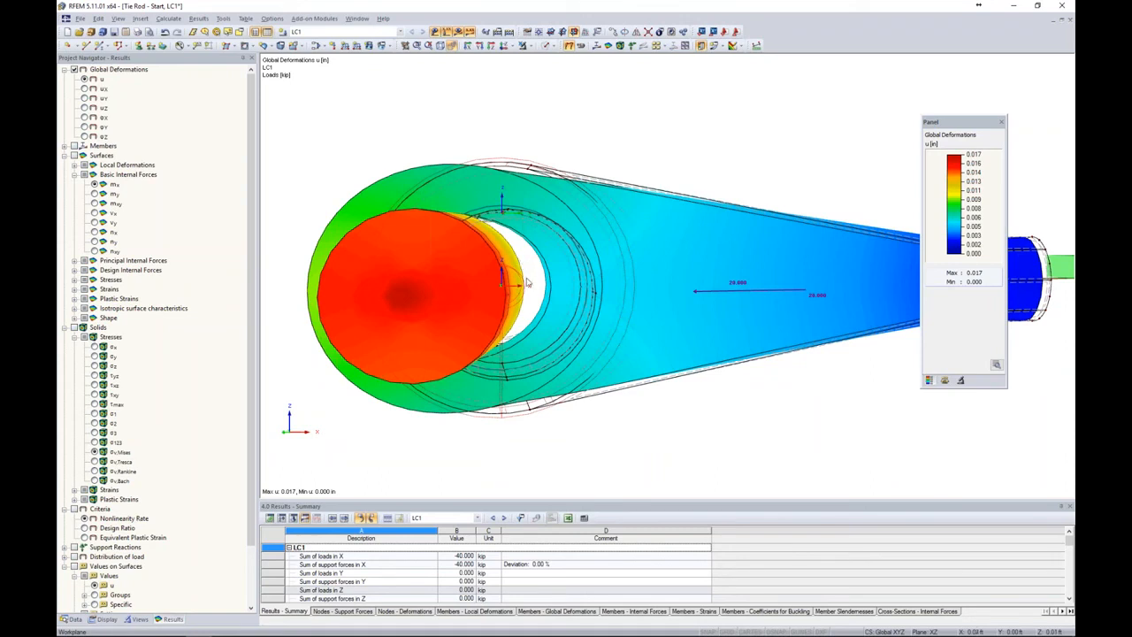
pyautogui.keyDown('ctrl'); pyautogui.moveTo(423, 364); pyautogui.dragTo(433, 330, button='middle'); pyautogui.keyUp('ctrl')
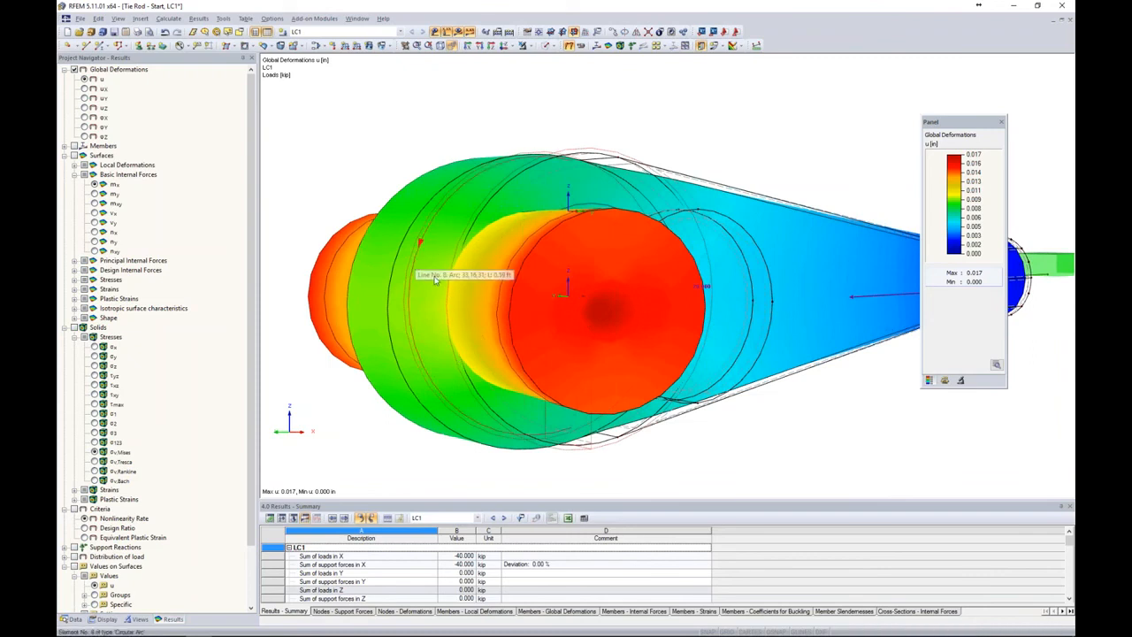
pyautogui.scroll(-3, 508, 258)
pyautogui.keyDown('ctrl'); pyautogui.moveTo(519, 253); pyautogui.dragTo(605, 395, button='middle'); pyautogui.keyUp('ctrl')
pyautogui.scroll(4, 512, 301)
pyautogui.scroll(-2, 512, 301)
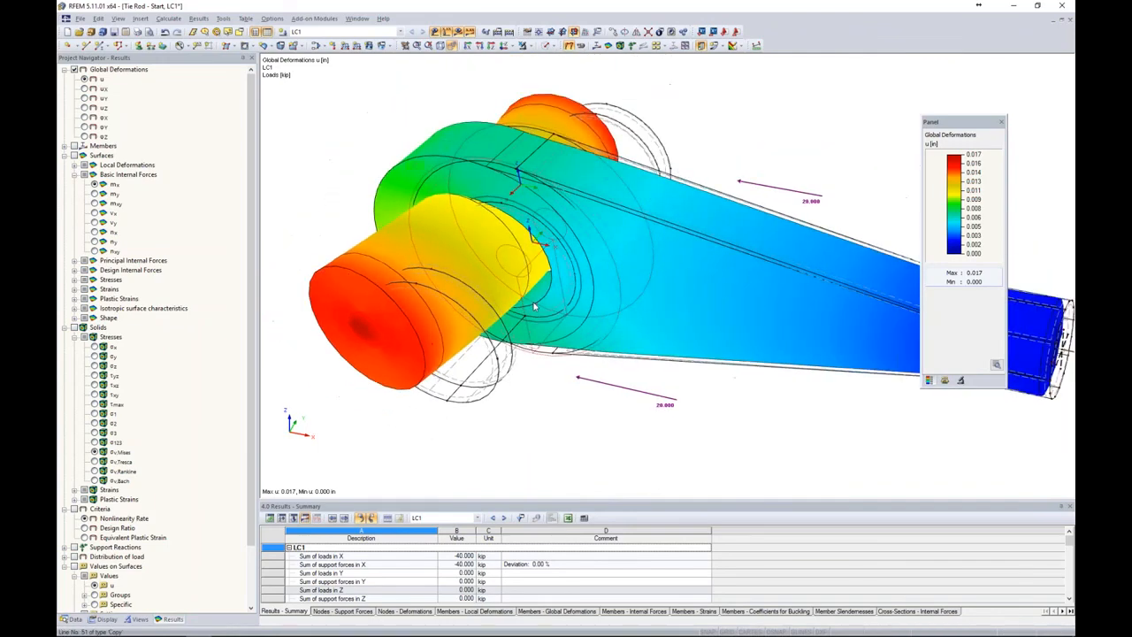
# - Display the von Mises solid stresses, isolate the Bolt visibility group, and examine the pin's stress distribution from both sides
pyautogui.click(74, 328)
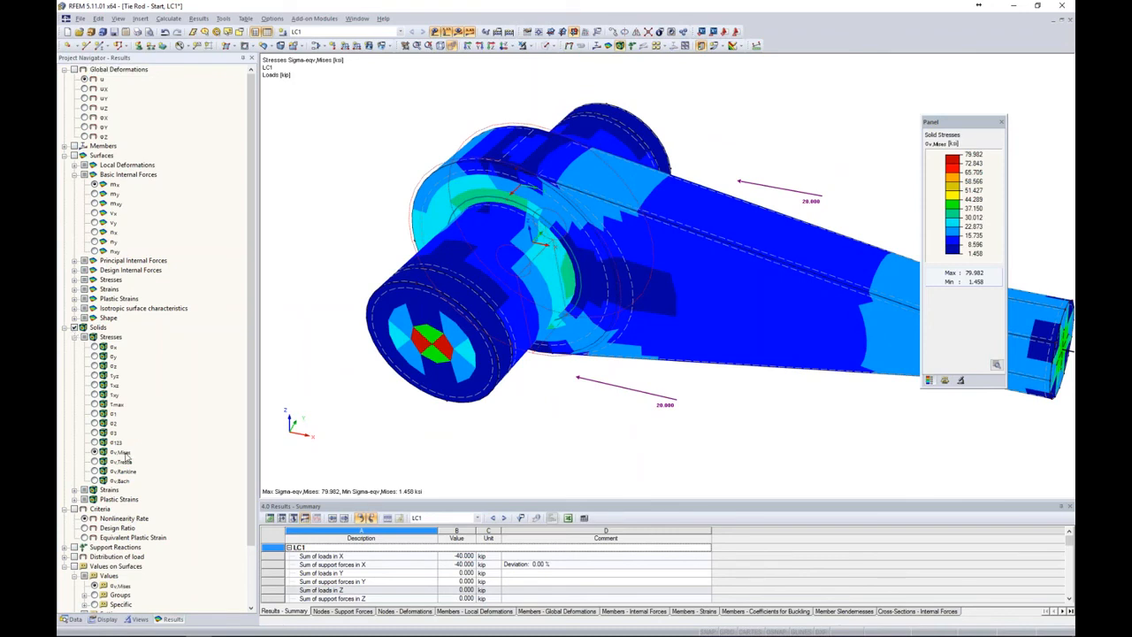
pyautogui.click(139, 621)
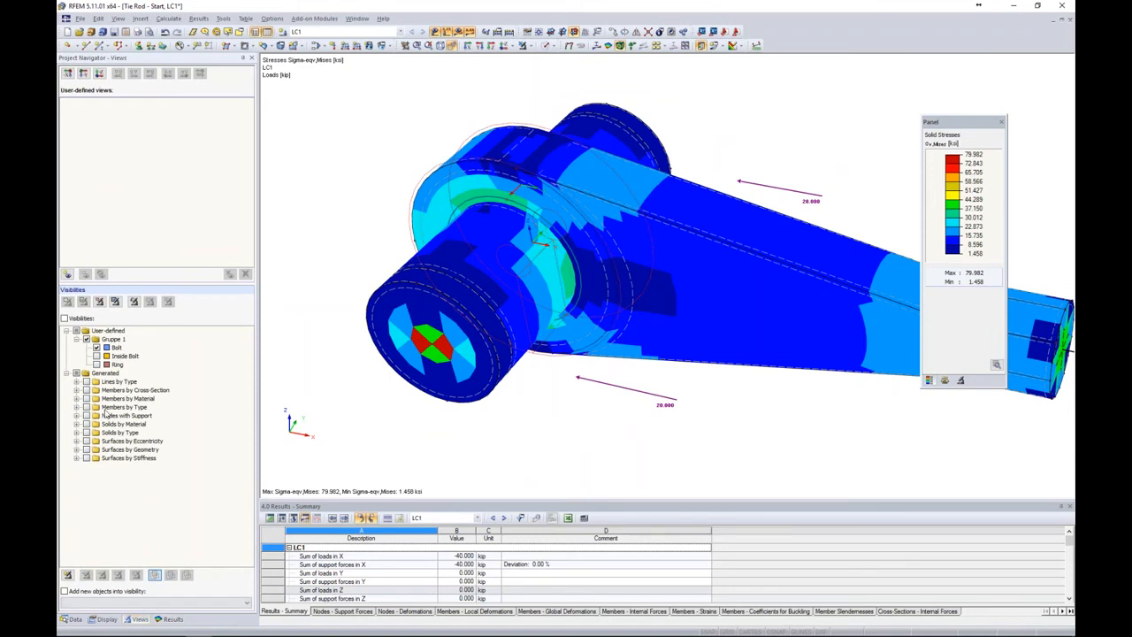
pyautogui.click(96, 347)
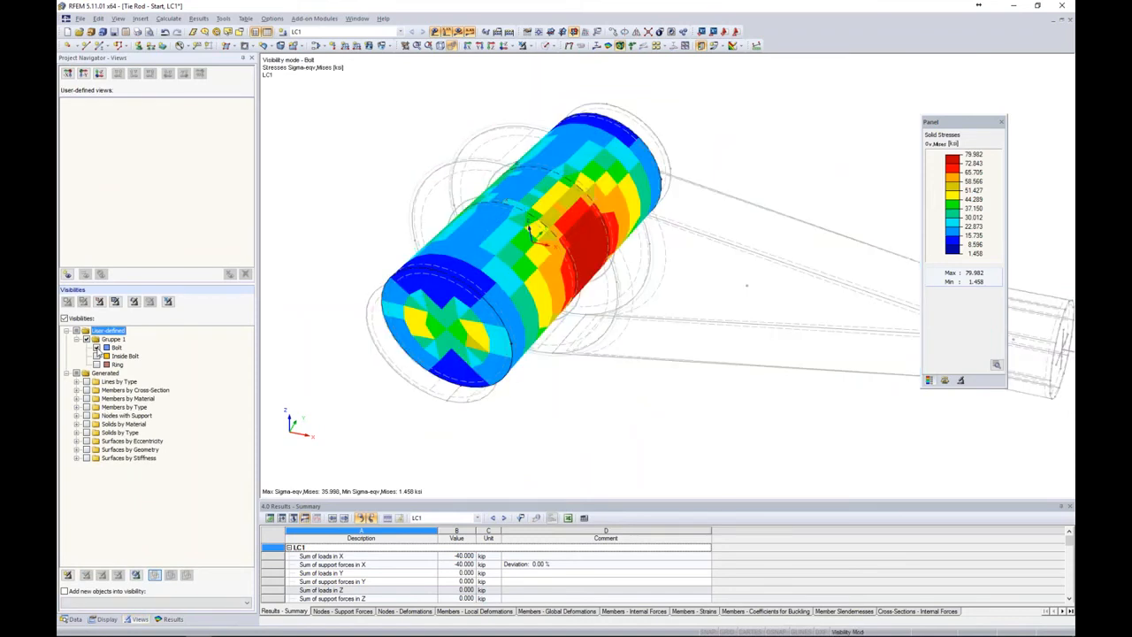
pyautogui.keyDown('ctrl'); pyautogui.moveTo(566, 357); pyautogui.dragTo(535, 305, button='middle'); pyautogui.keyUp('ctrl')
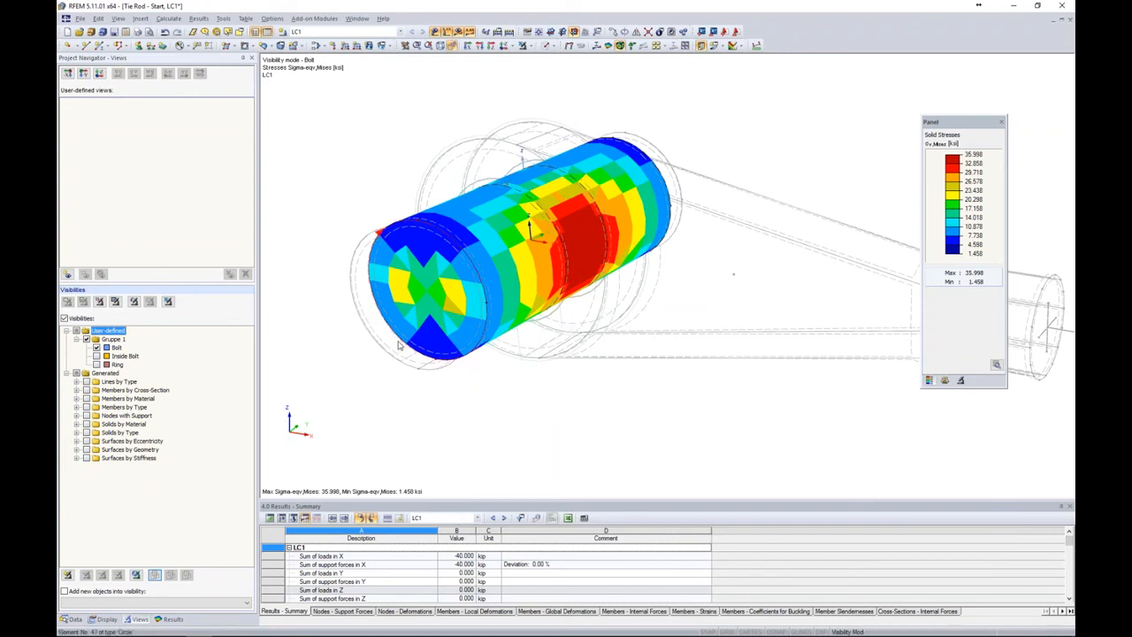
pyautogui.keyDown('ctrl'); pyautogui.moveTo(399, 345); pyautogui.dragTo(736, 352, button='middle'); pyautogui.keyUp('ctrl')
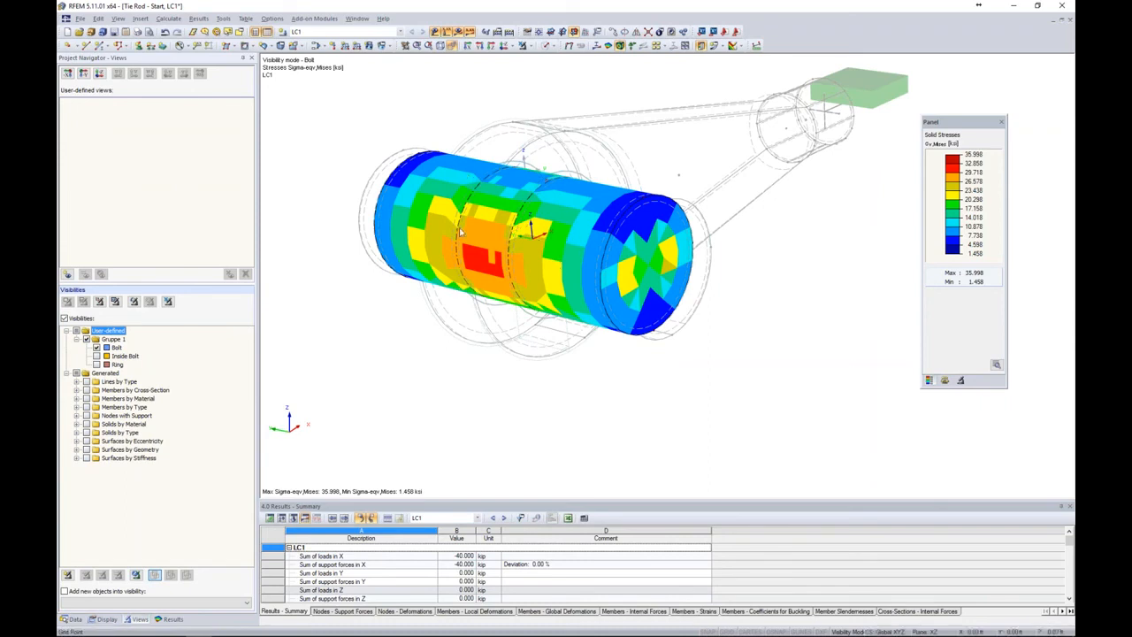
pyautogui.keyDown('ctrl'); pyautogui.moveTo(623, 323); pyautogui.dragTo(554, 251, button='middle'); pyautogui.keyUp('ctrl')
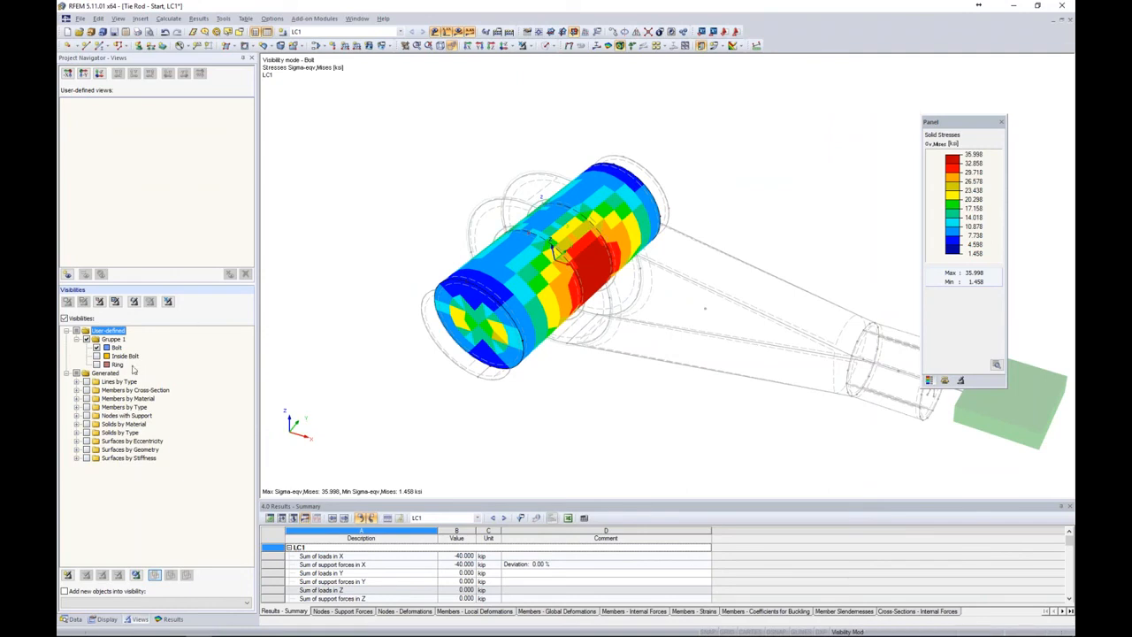
# - Isolate the Ring visibility group in place of Bolt and examine the von Mises stresses around its inner face
pyautogui.click(97, 364)
pyautogui.click(97, 348)
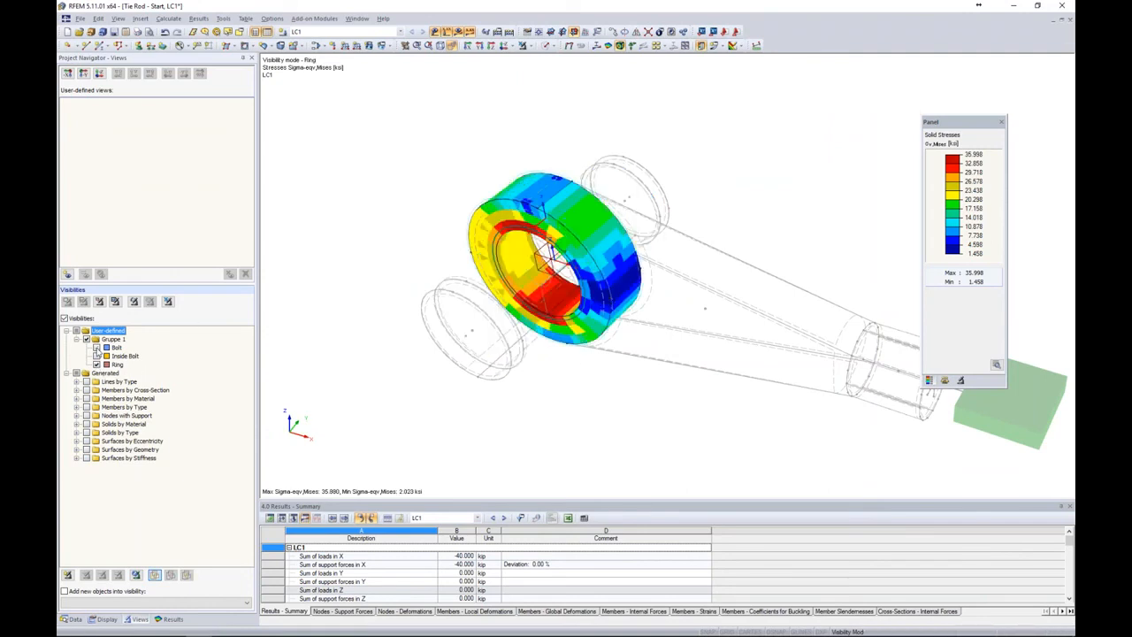
pyautogui.keyDown('ctrl'); pyautogui.moveTo(584, 357); pyautogui.dragTo(796, 248, button='middle'); pyautogui.keyUp('ctrl')
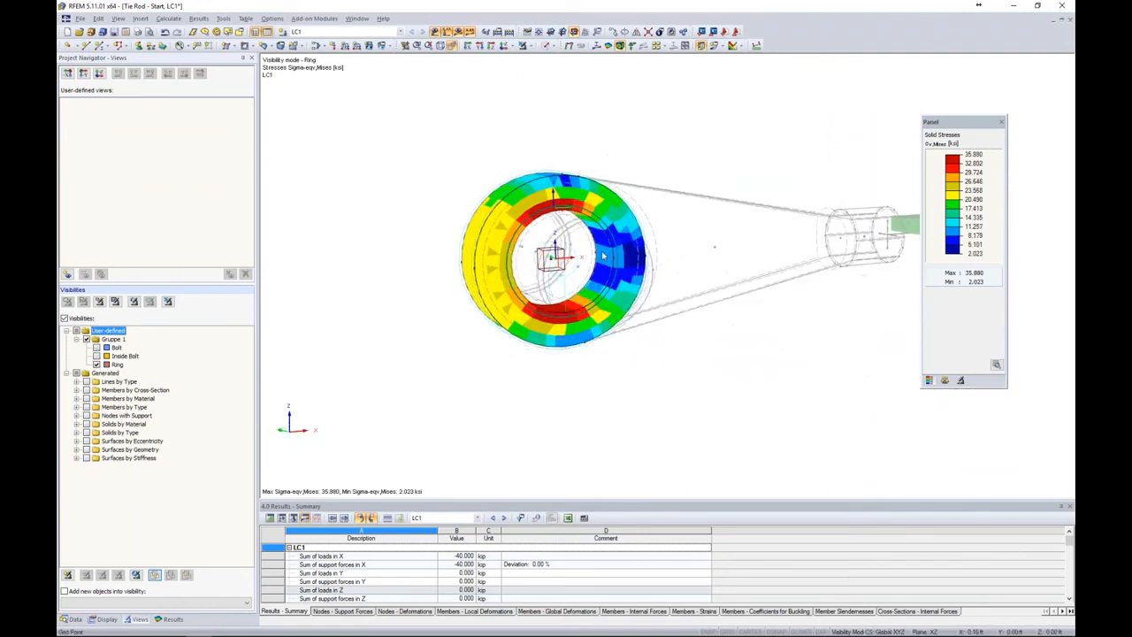
pyautogui.scroll(3, 605, 255)
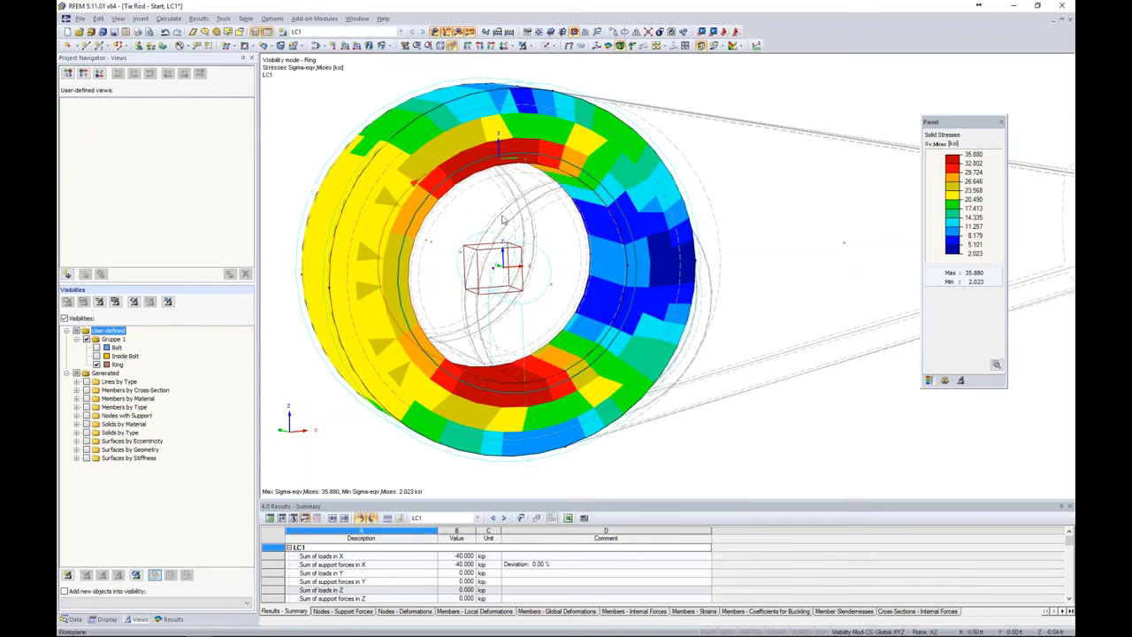
pyautogui.scroll(-3, 563, 286)
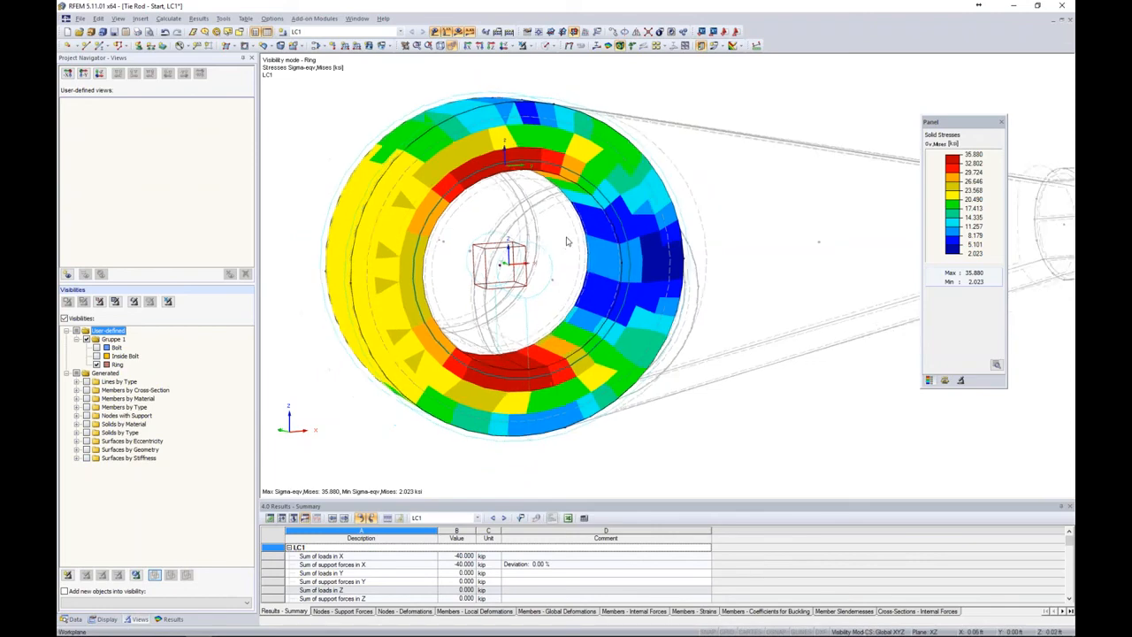
# - Examine the ring's von Mises stresses obliquely, then isolate the Bolt visibility group in place of Ring and examine the pin
pyautogui.keyDown('ctrl'); pyautogui.moveTo(563, 286); pyautogui.dragTo(512, 333, button='middle'); pyautogui.keyUp('ctrl')
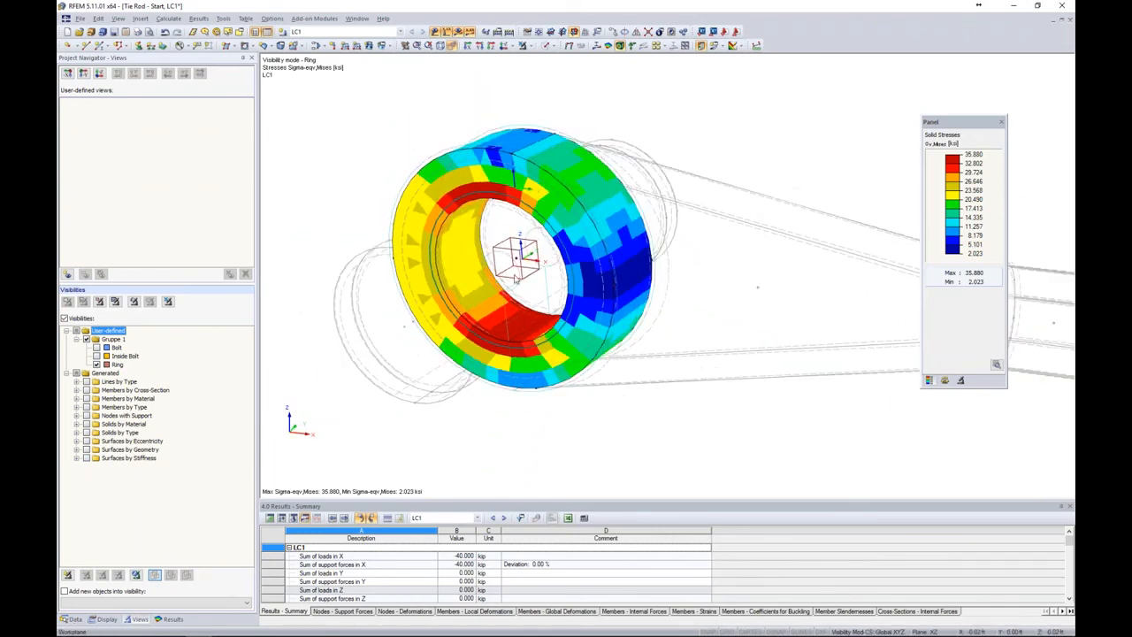
pyautogui.scroll(-2, 516, 278)
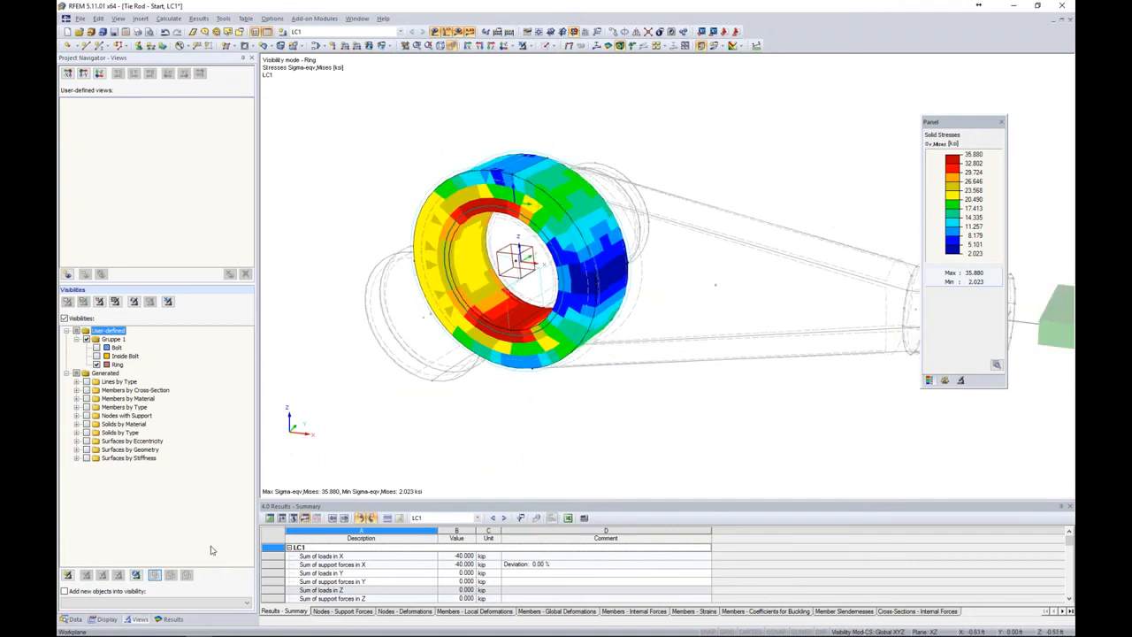
pyautogui.click(168, 619)
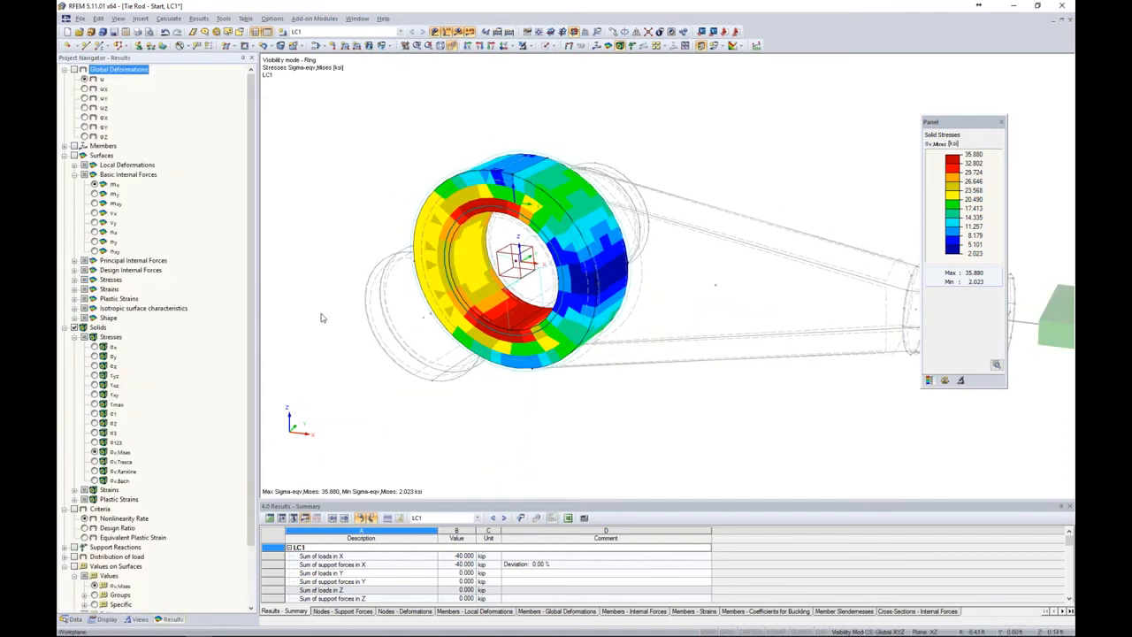
pyautogui.click(138, 619)
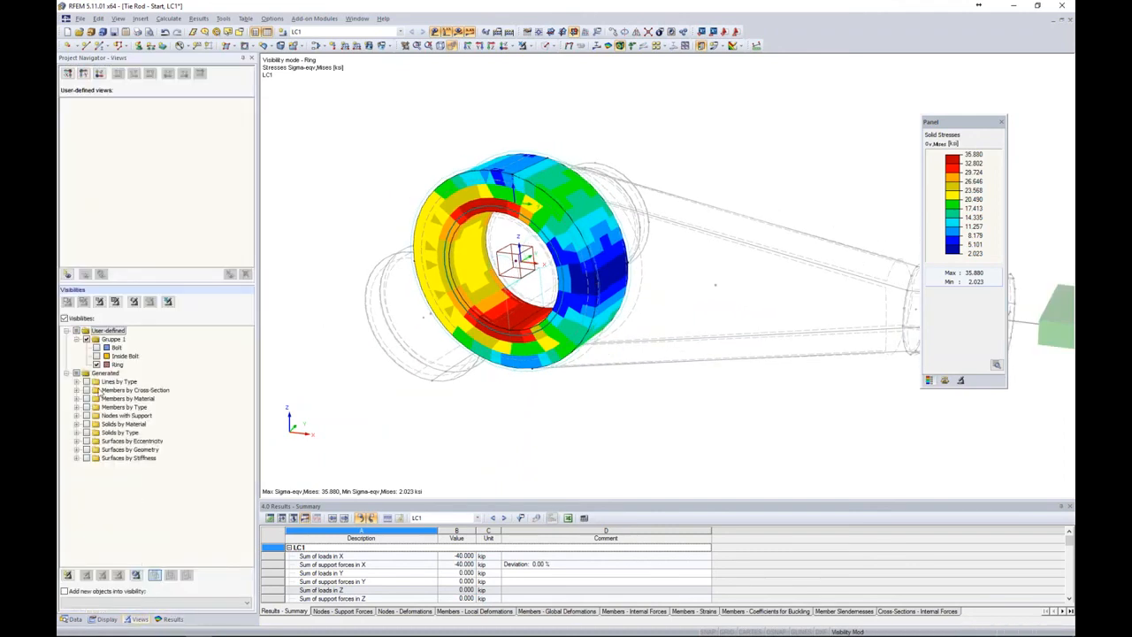
pyautogui.click(97, 347)
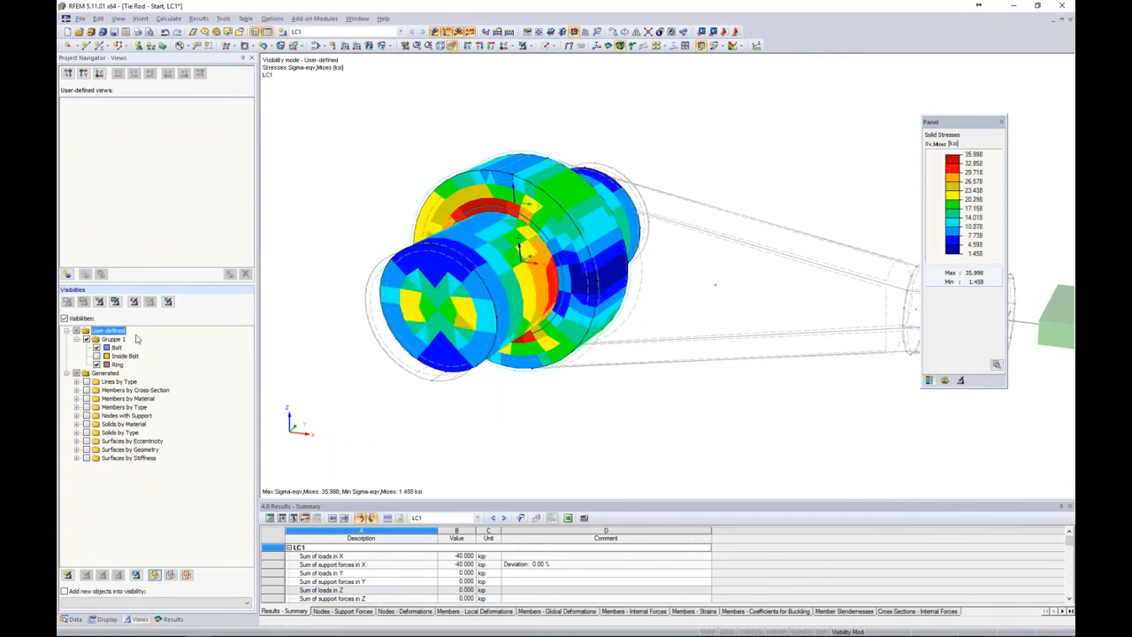
pyautogui.click(96, 364)
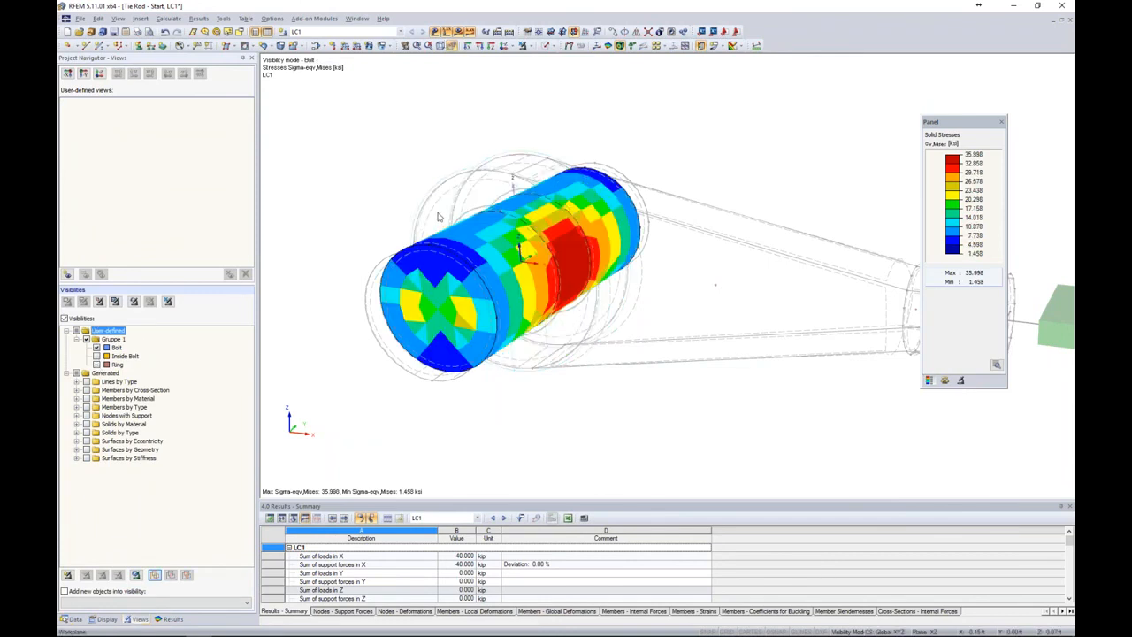
pyautogui.scroll(-1, 440, 217)
pyautogui.keyDown('ctrl'); pyautogui.moveTo(526, 304); pyautogui.dragTo(411, 310, button='middle'); pyautogui.keyUp('ctrl')
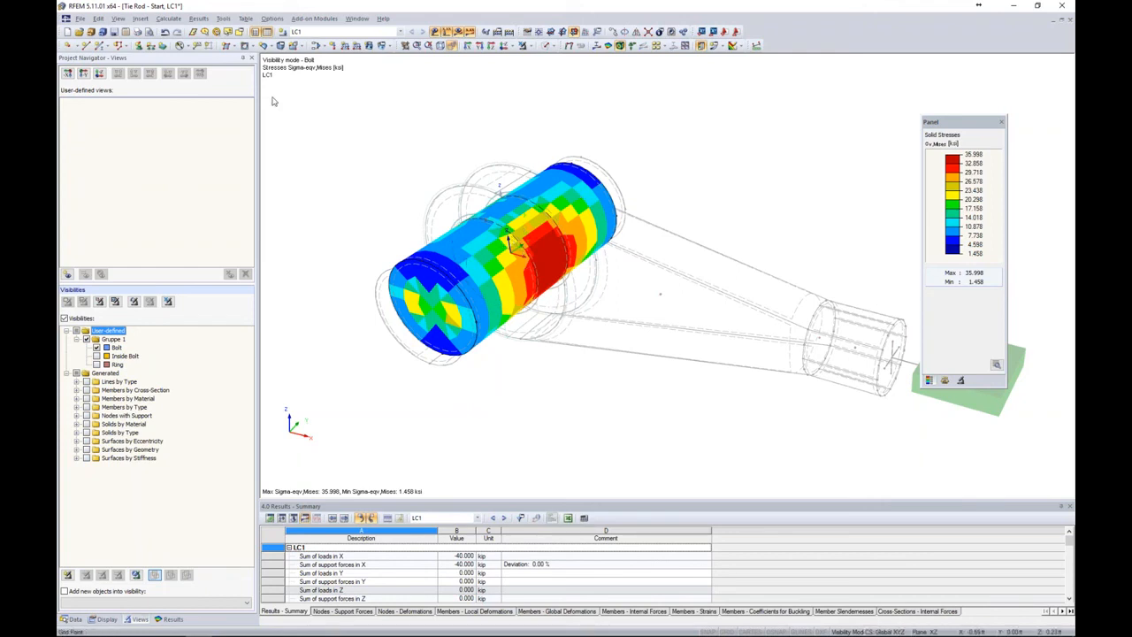
# - Cut the pin with a clipping plane in the X-Z plane and invert the clipping side
pyautogui.click(141, 19)
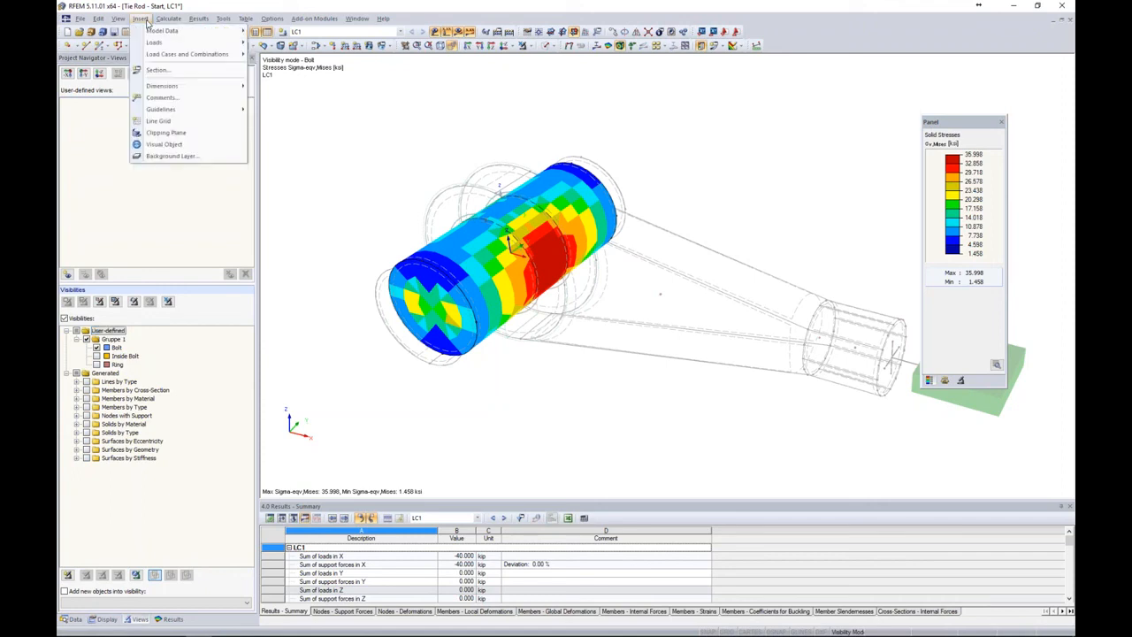
pyautogui.click(166, 132)
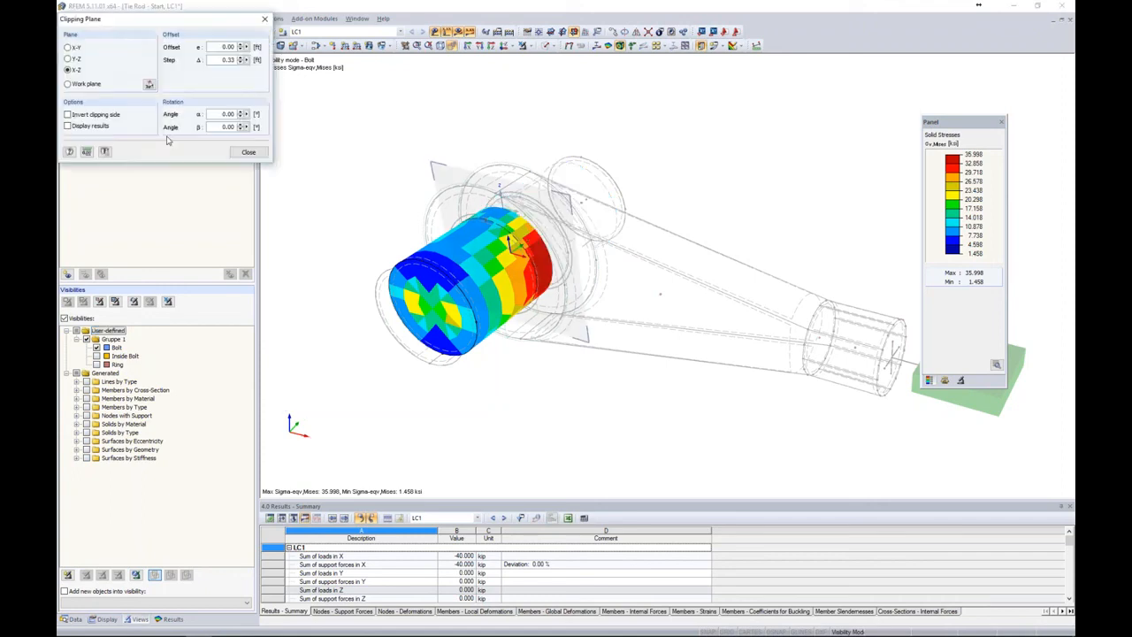
pyautogui.moveTo(202, 25); pyautogui.dragTo(272, 51)
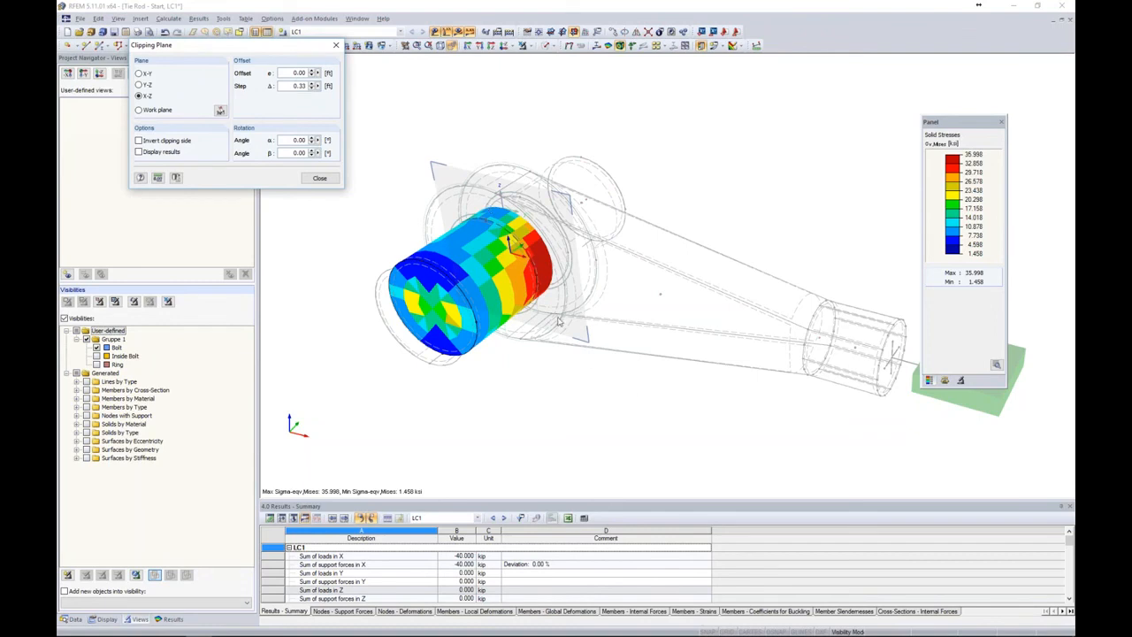
pyautogui.click(138, 140)
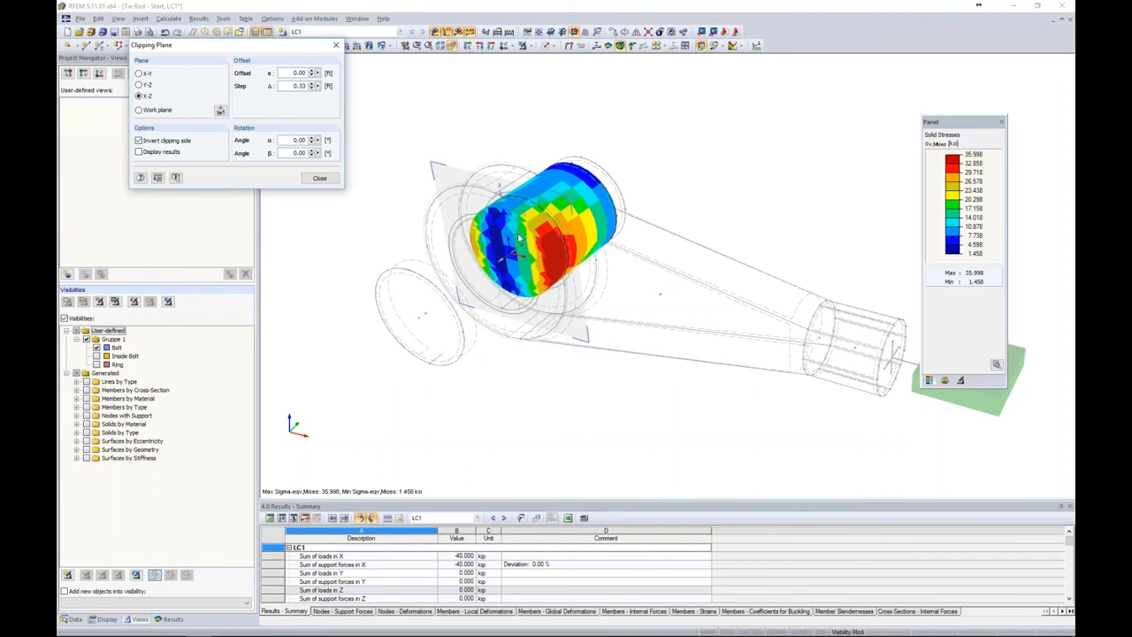
# - Set the clipping plane step to 0.05 ft, shift its offset both ways through the pin, return it to 0.00, and close the clipping view
pyautogui.doubleClick(300, 86)
pyautogui.write('0.0')
pyautogui.click(314, 71)
pyautogui.click(314, 71)
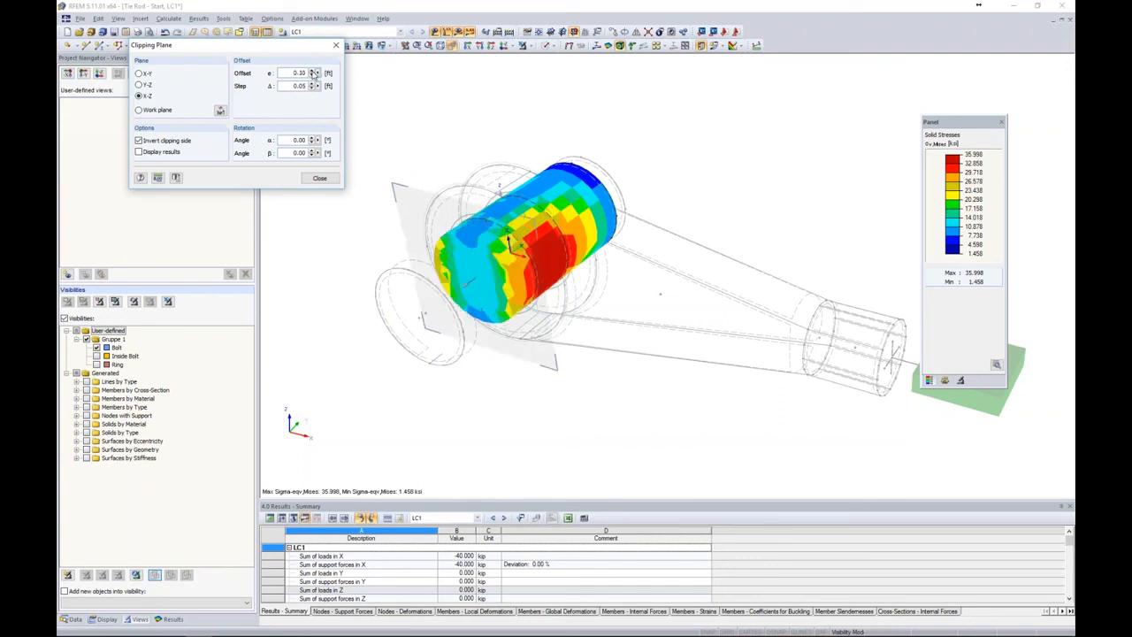
pyautogui.click(314, 70)
pyautogui.click(314, 75)
pyautogui.click(314, 75)
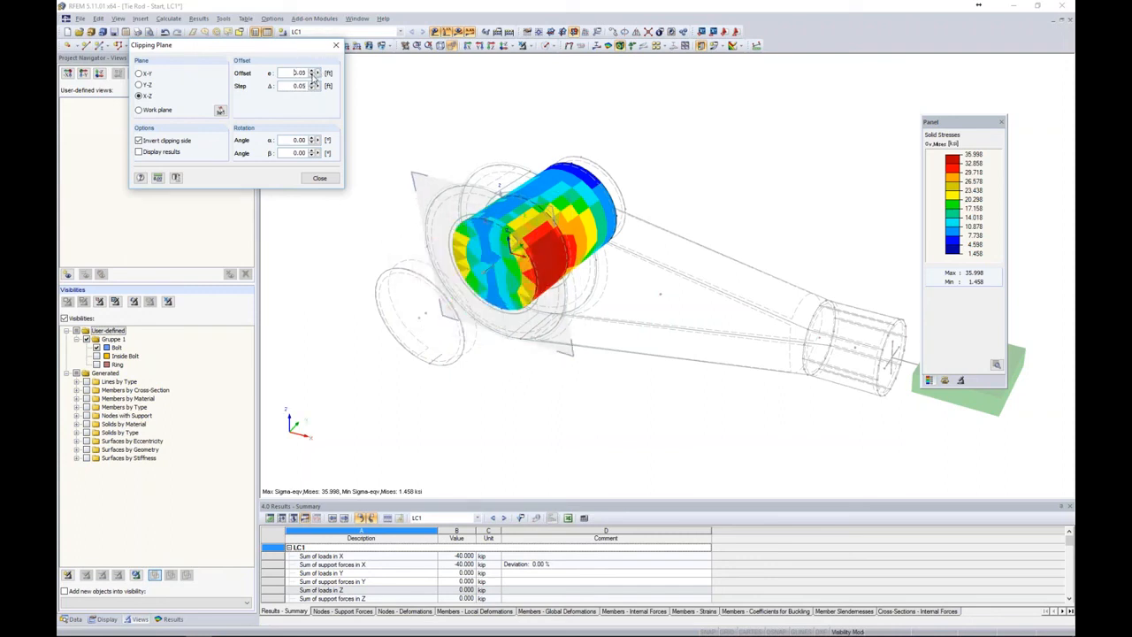
pyautogui.click(314, 75)
pyautogui.click(314, 76)
pyautogui.click(314, 76)
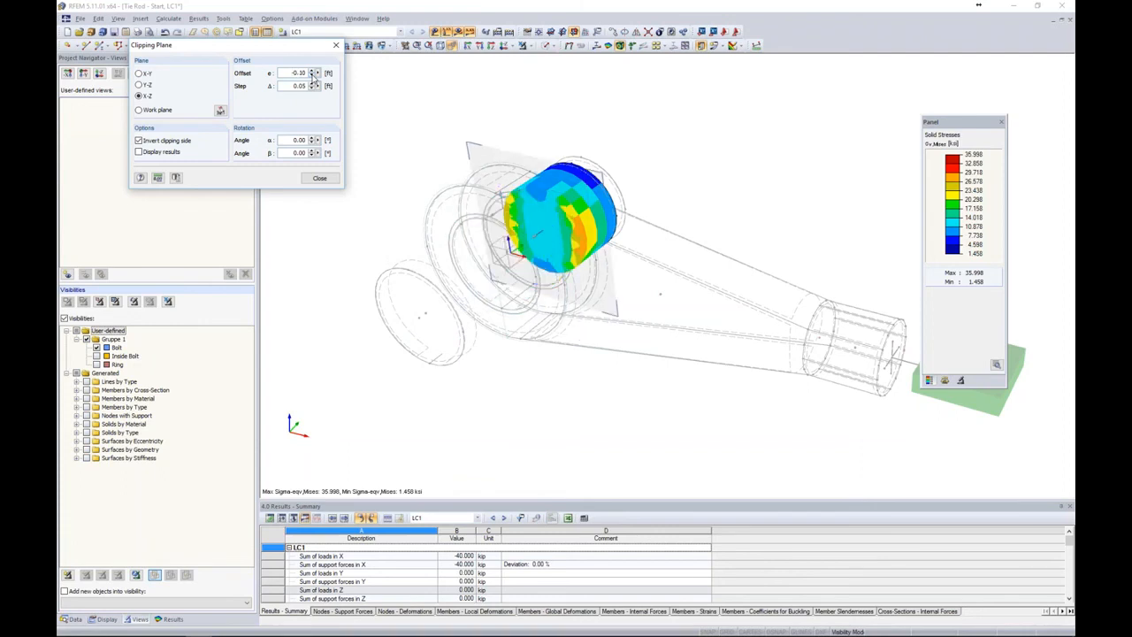
pyautogui.click(314, 71)
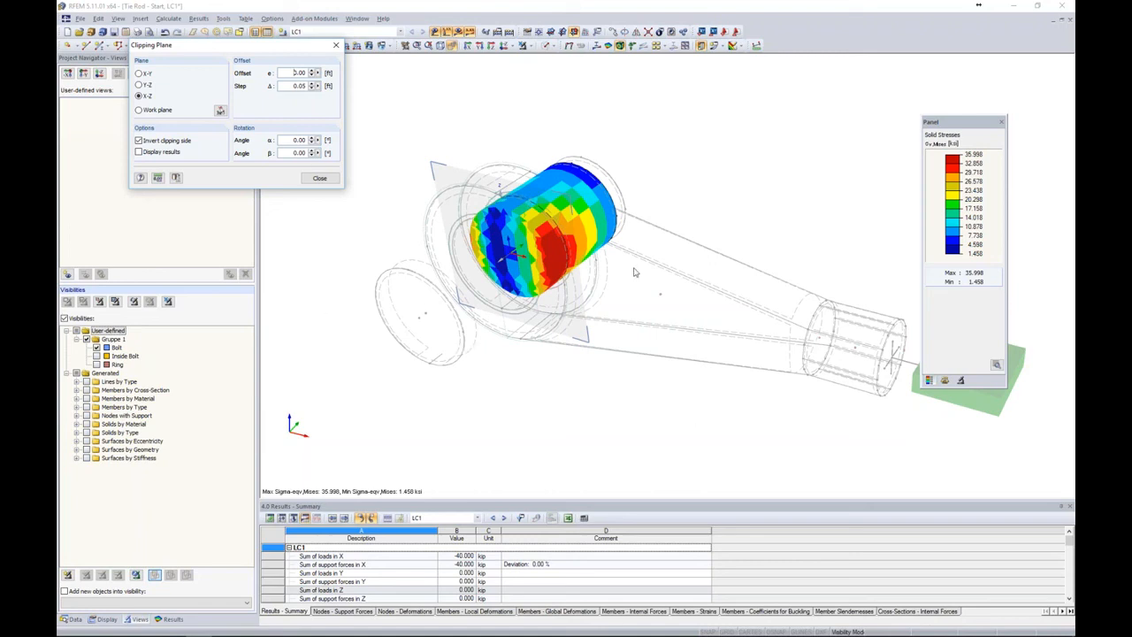
pyautogui.click(319, 177)
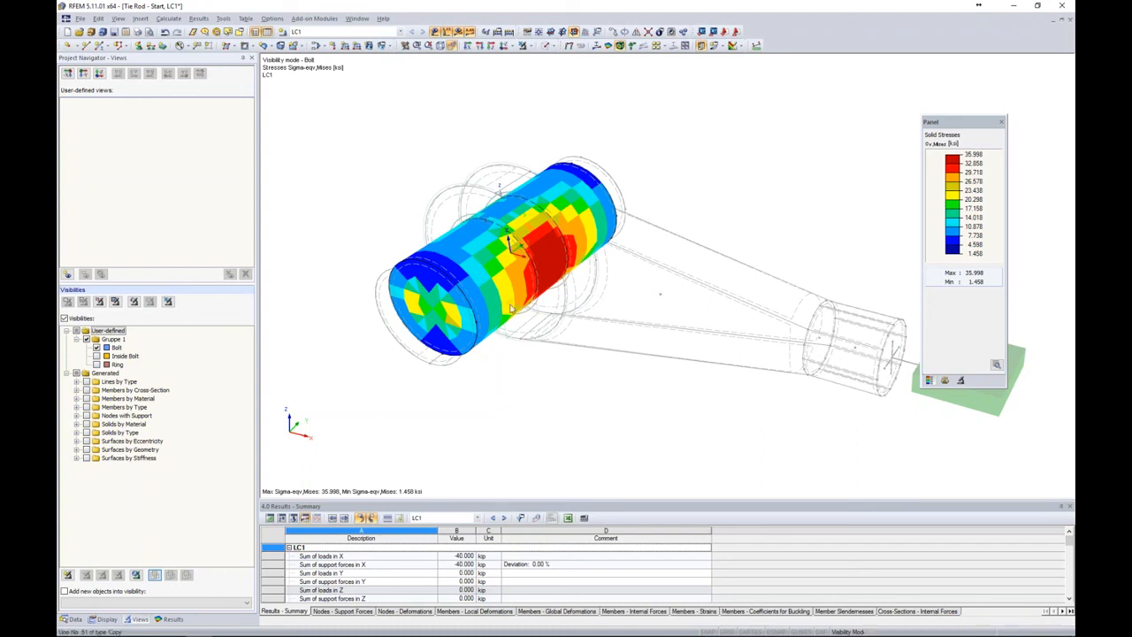
# - Cancel the visibility mode, hide the results, and display the full tie rod as a transparent solid model
pyautogui.click(69, 619)
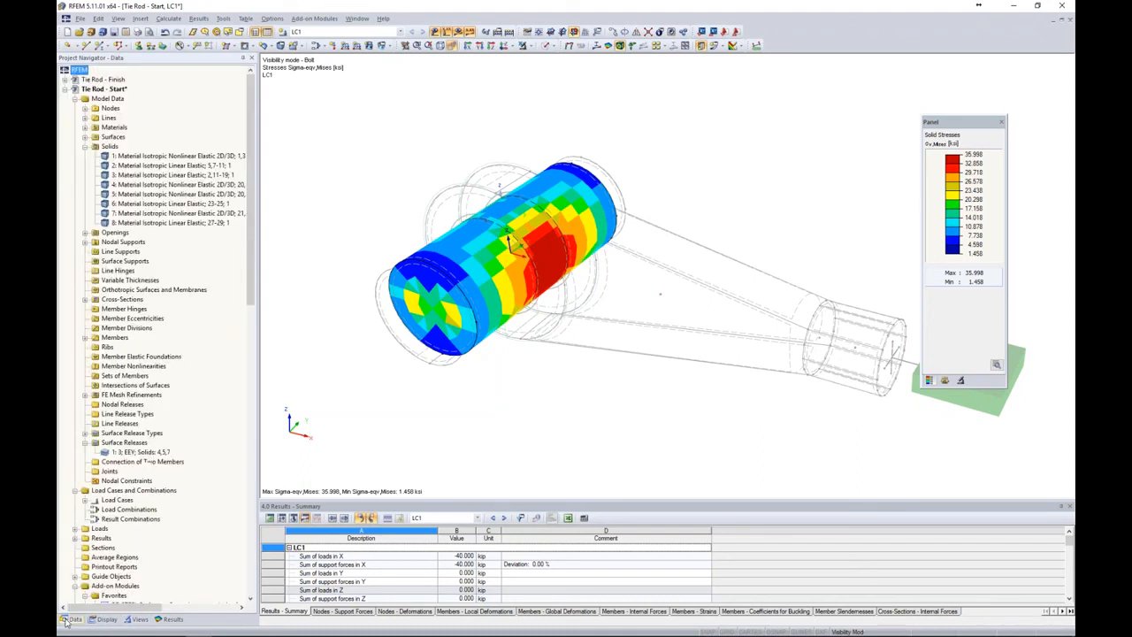
pyautogui.click(523, 46)
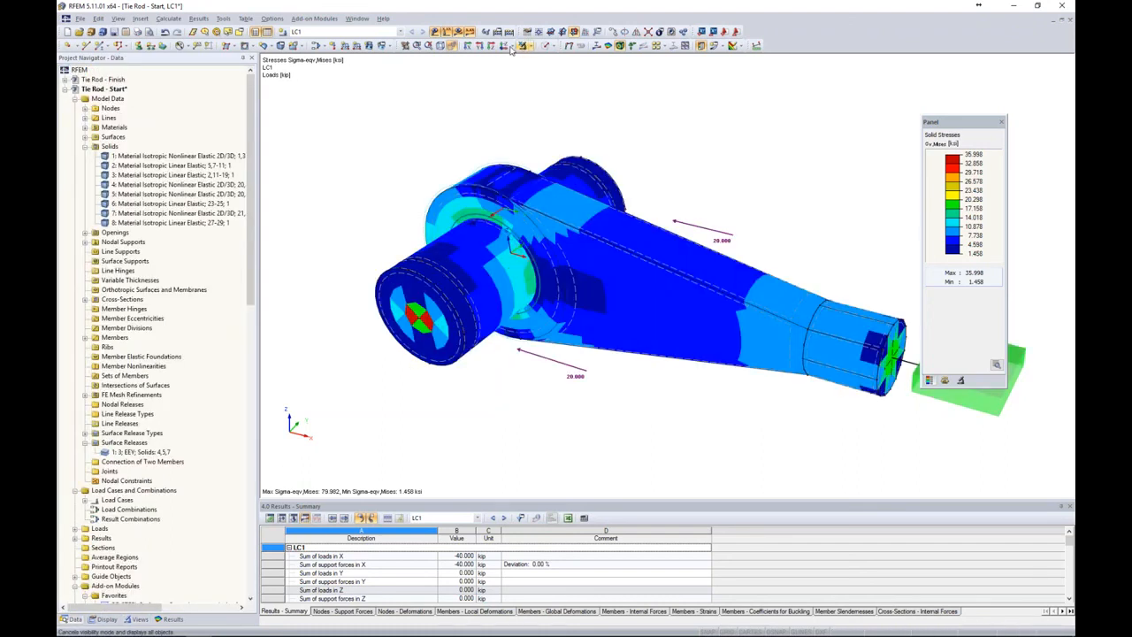
pyautogui.click(459, 32)
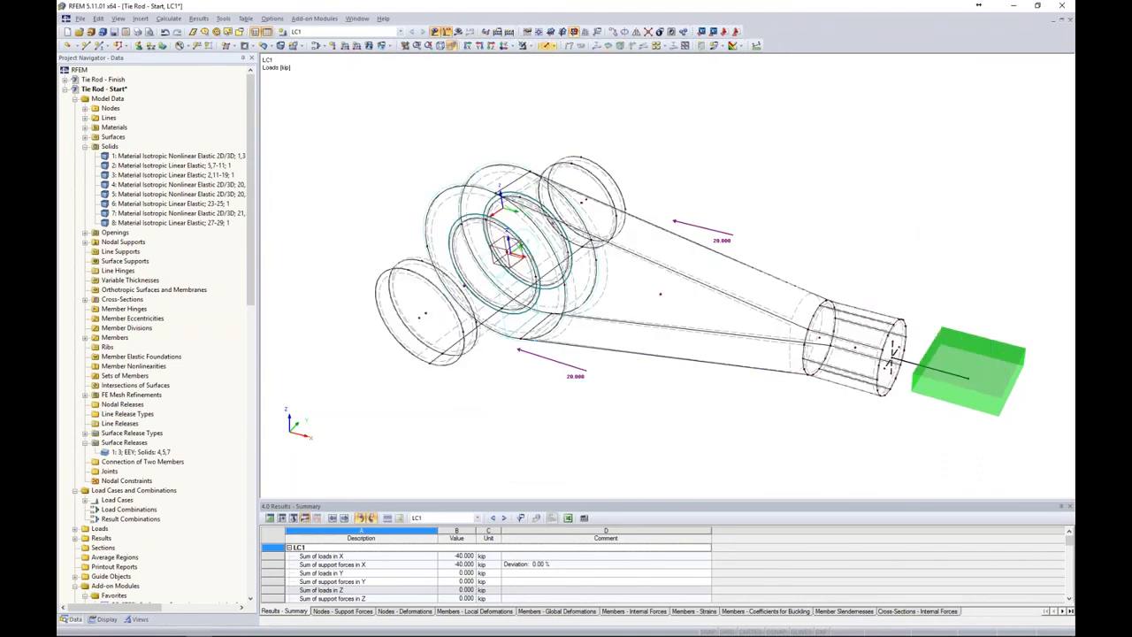
pyautogui.click(546, 46)
pyautogui.click(557, 88)
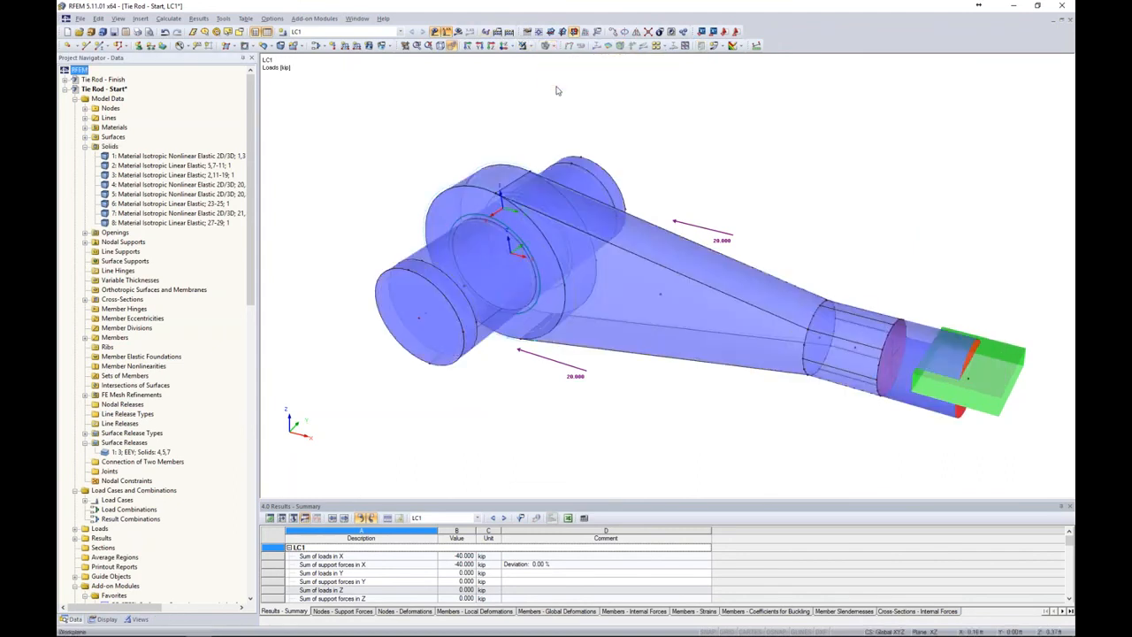
# - Open material 1, Steel A36, from the model data, review its available material models, and leave it without changes
pyautogui.click(85, 147)
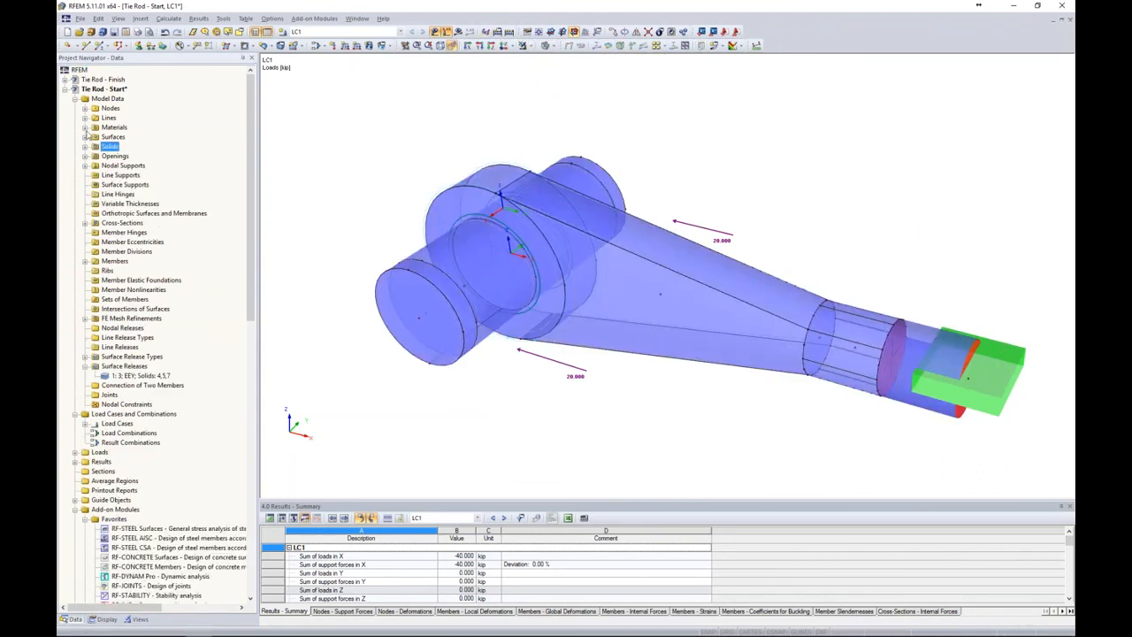
pyautogui.click(85, 127)
pyautogui.click(125, 138)
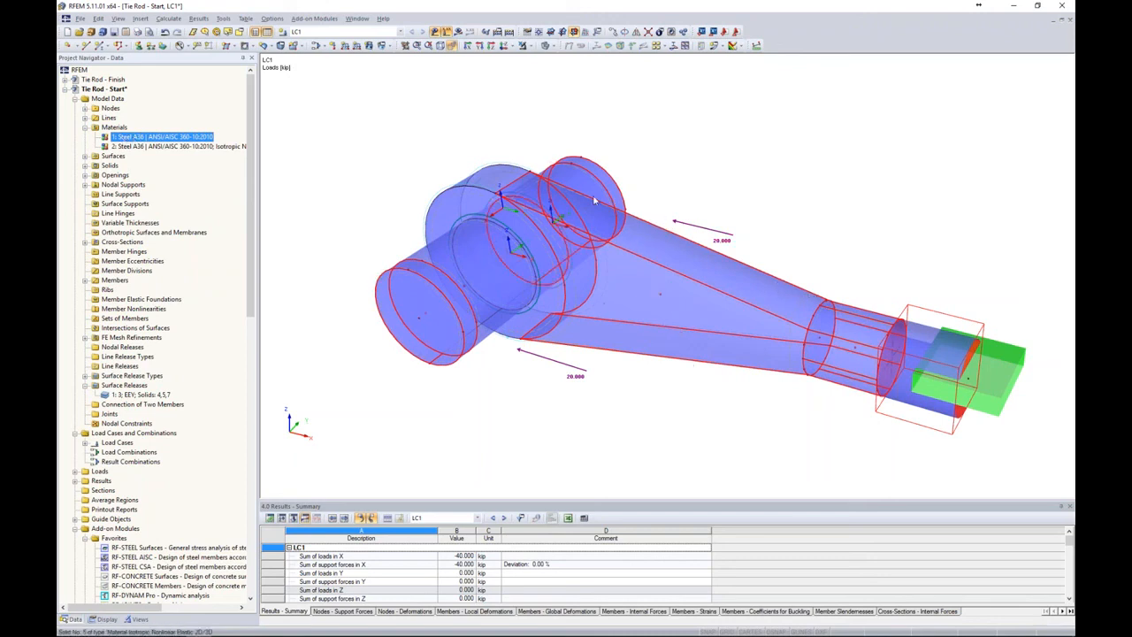
pyautogui.doubleClick(153, 137)
pyautogui.moveTo(608, 189); pyautogui.dragTo(733, 145)
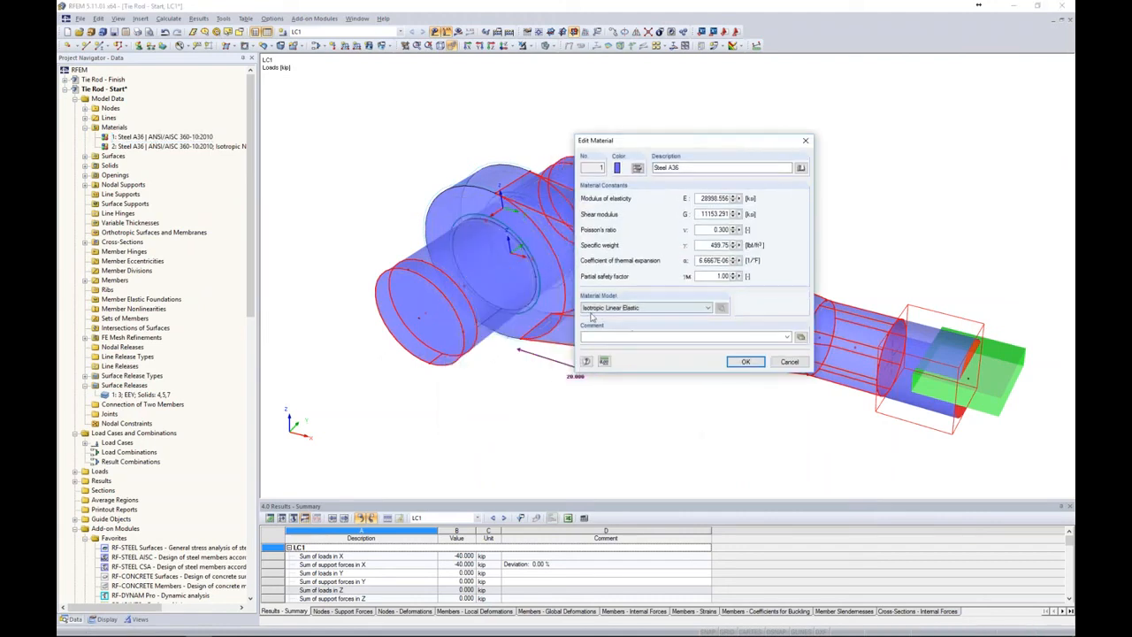
pyautogui.click(635, 310)
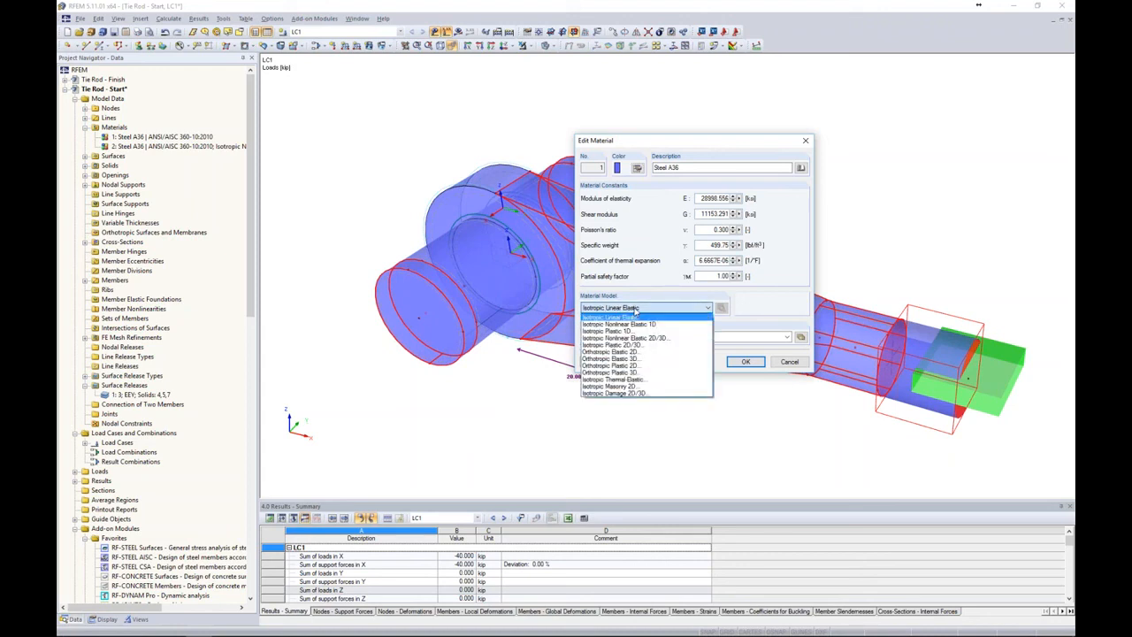
pyautogui.click(659, 293)
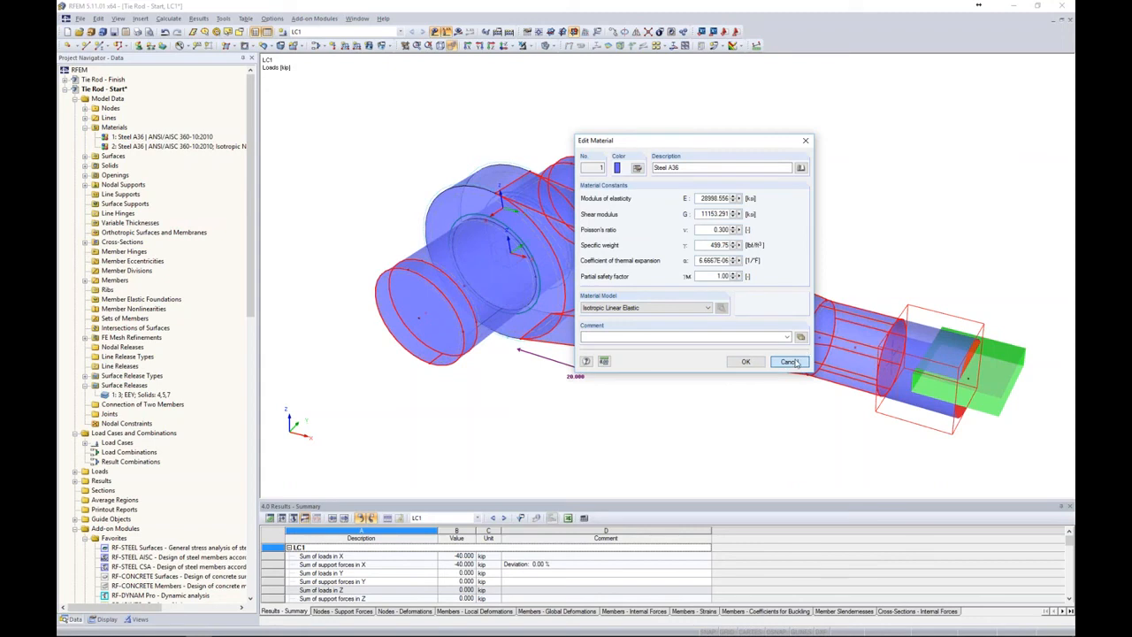
pyautogui.press('Escape')
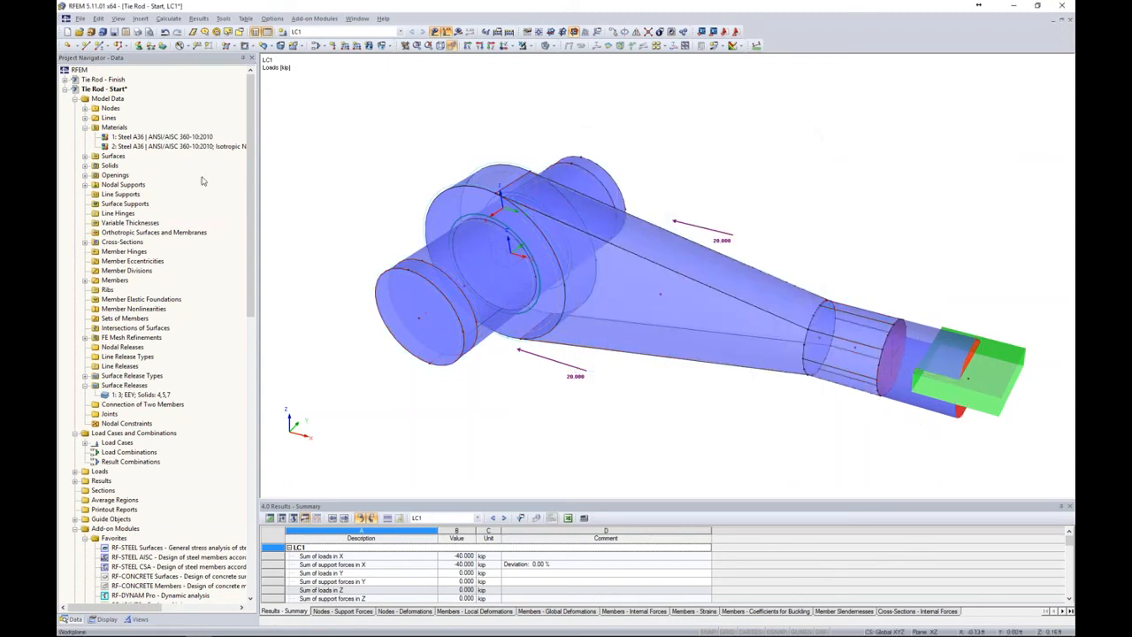
# - Review material 2's Isotropic Nonlinear Elastic 2D/3D model, including its yield strength settings, and leave it without changes
pyautogui.click(150, 146)
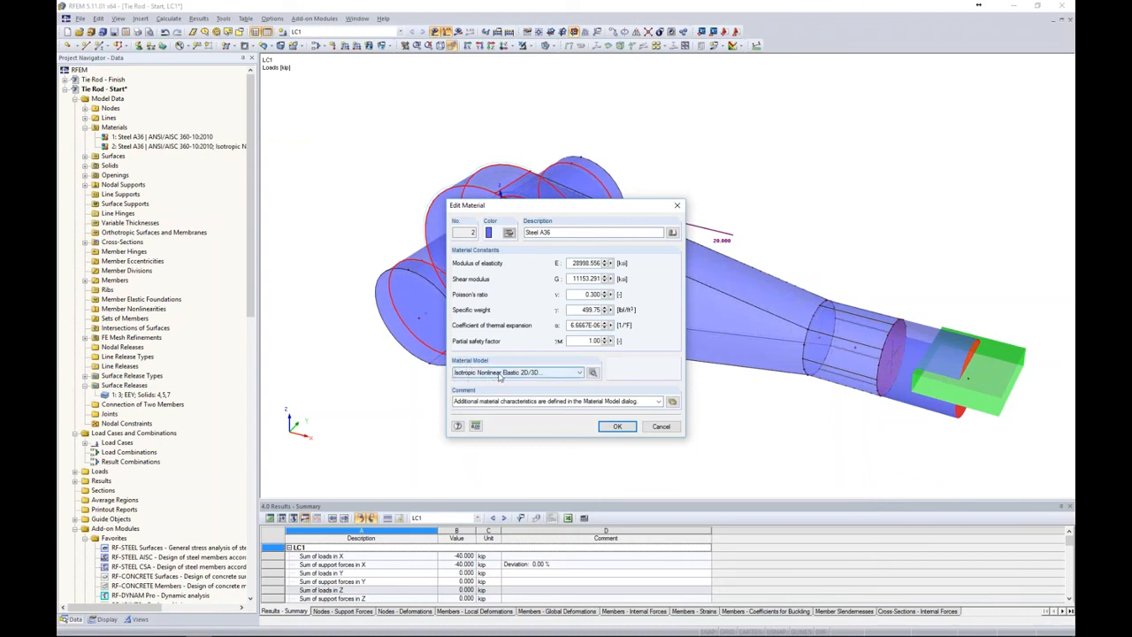
pyautogui.click(501, 375)
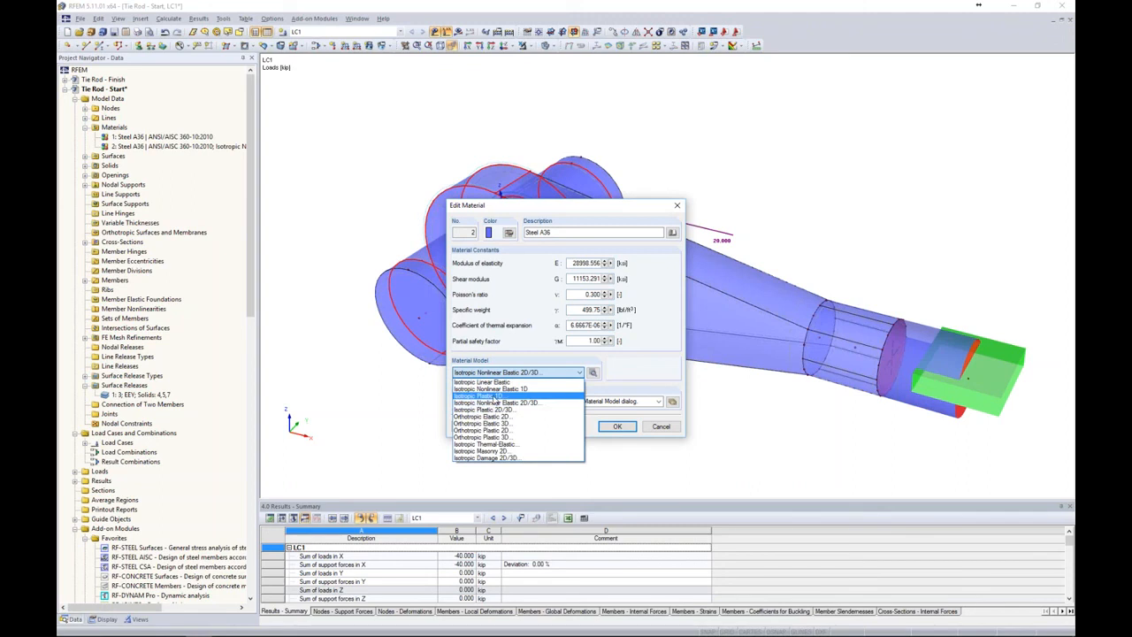
pyautogui.click(630, 377)
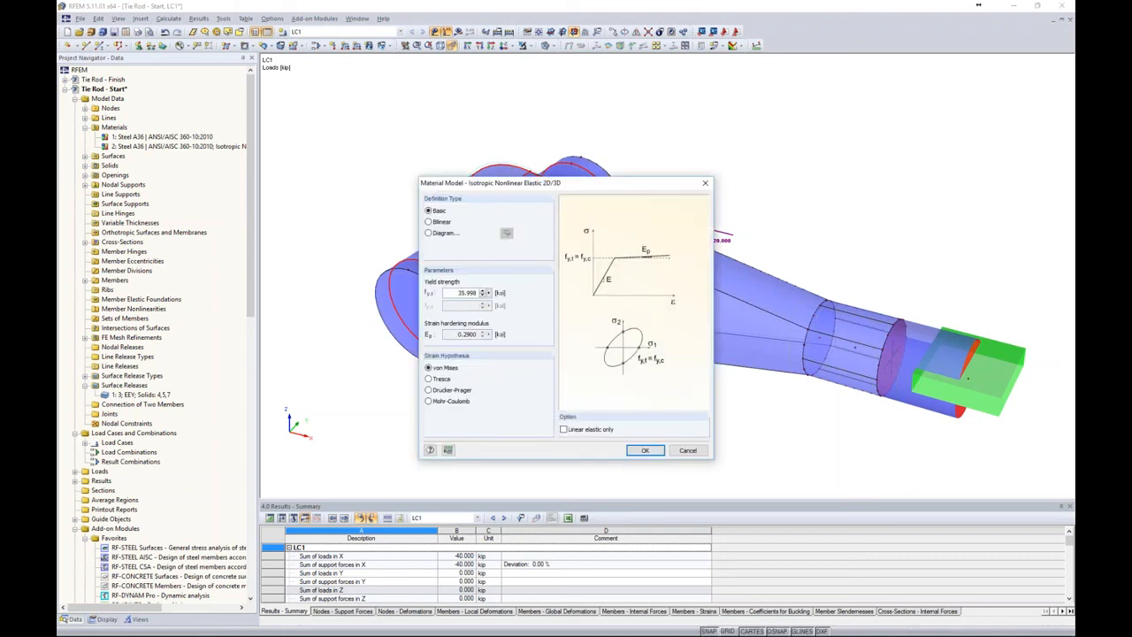
pyautogui.doubleClick(456, 293)
pyautogui.click(691, 450)
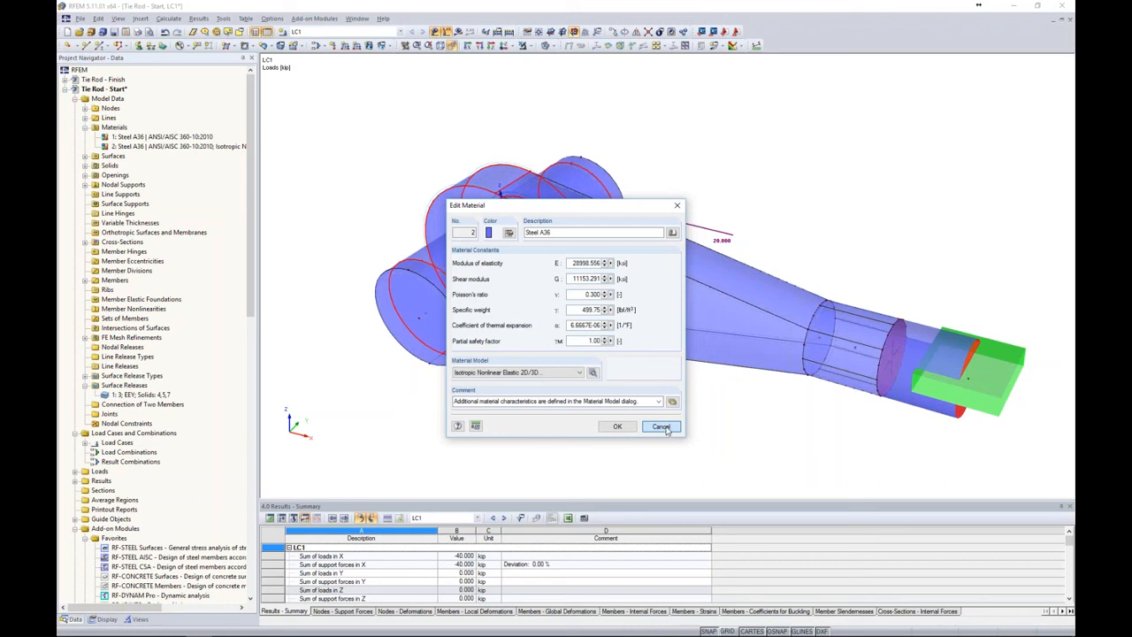
pyautogui.click(662, 426)
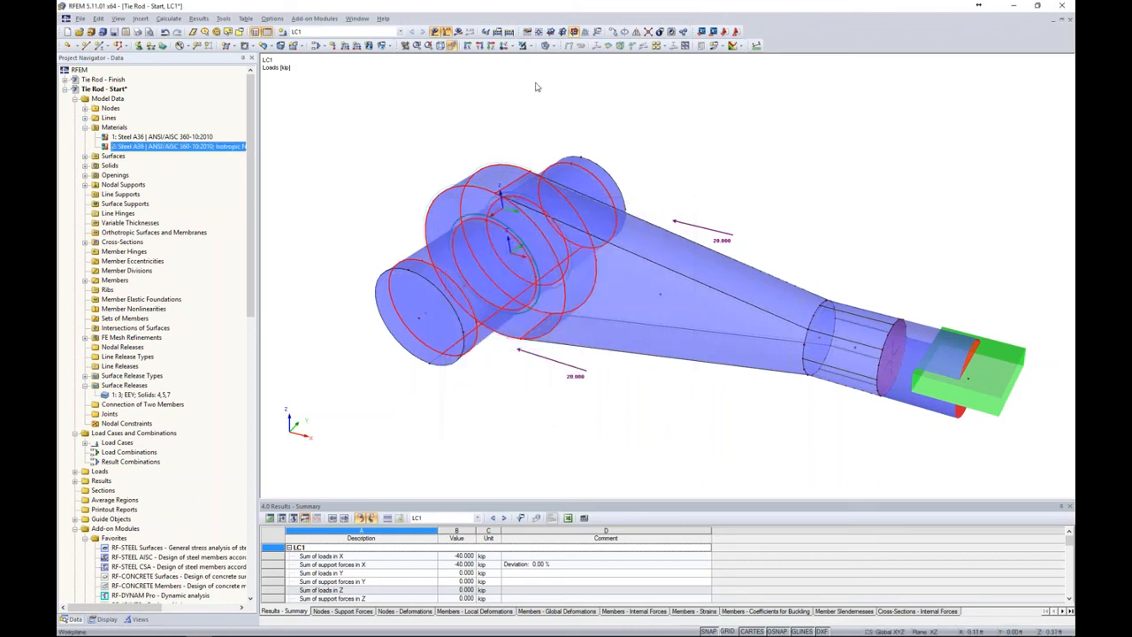
# - Redisplay the von Mises solid stresses, isolate the Bolt visibility group, and show the surrounding model as wireframe
pyautogui.click(457, 32)
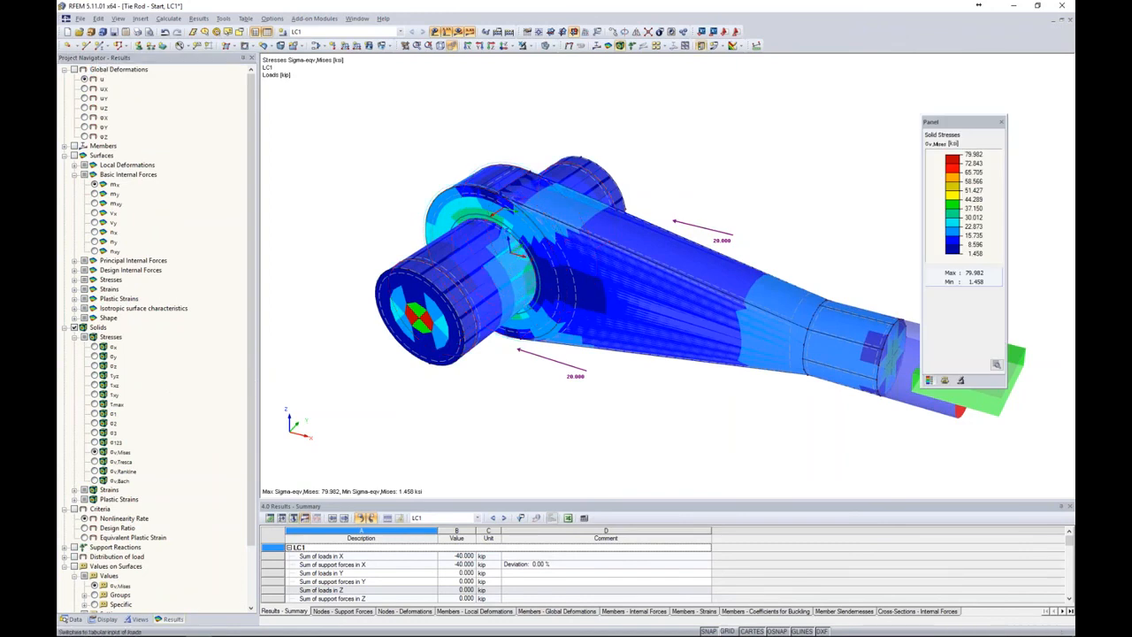
pyautogui.click(139, 618)
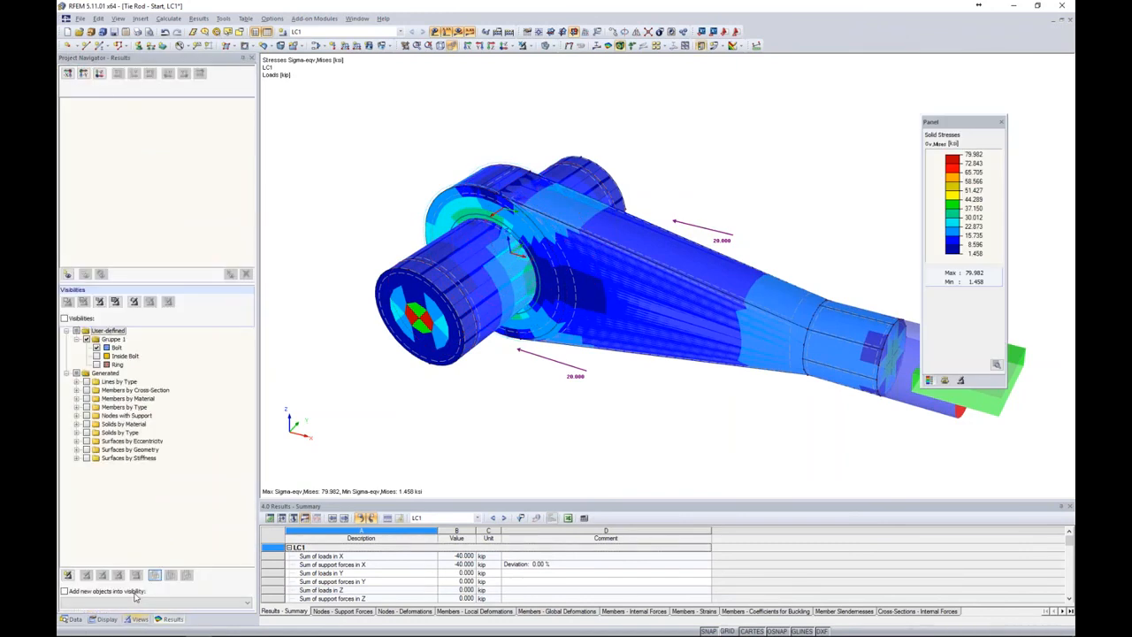
pyautogui.click(96, 348)
pyautogui.click(96, 347)
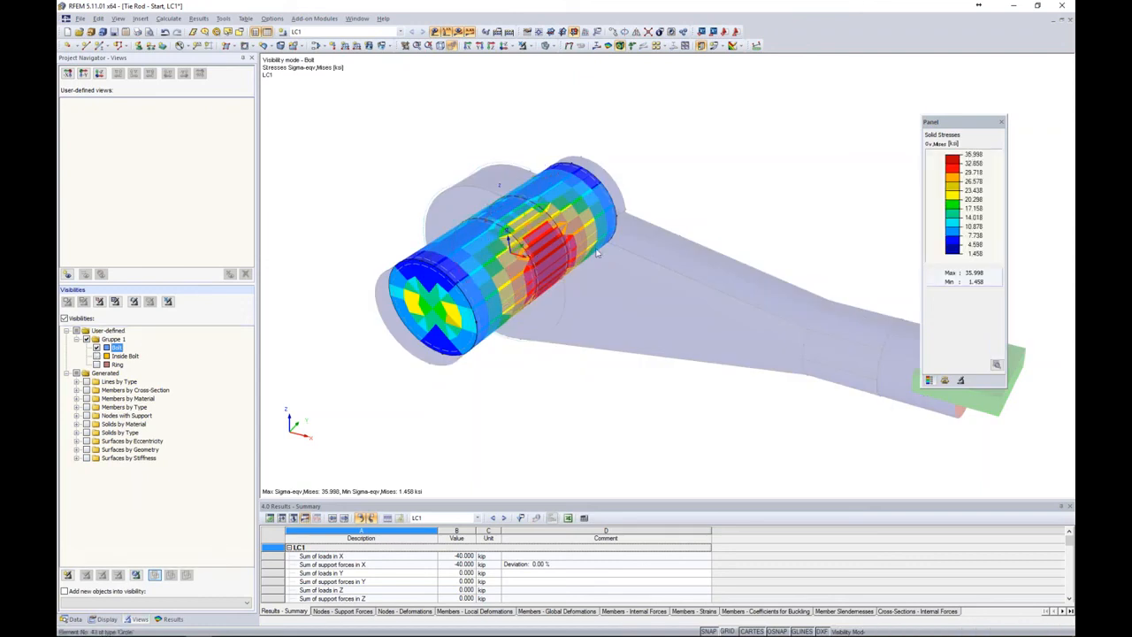
pyautogui.keyDown('ctrl'); pyautogui.moveTo(581, 298); pyautogui.dragTo(587, 279, button='middle'); pyautogui.keyUp('ctrl')
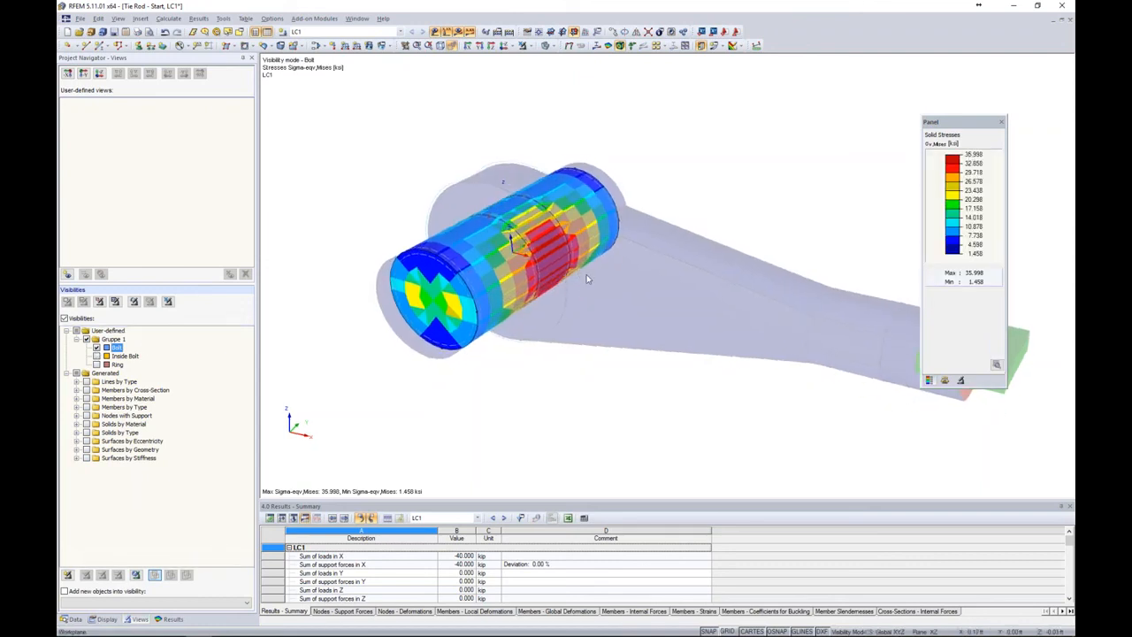
pyautogui.click(552, 46)
pyautogui.click(558, 57)
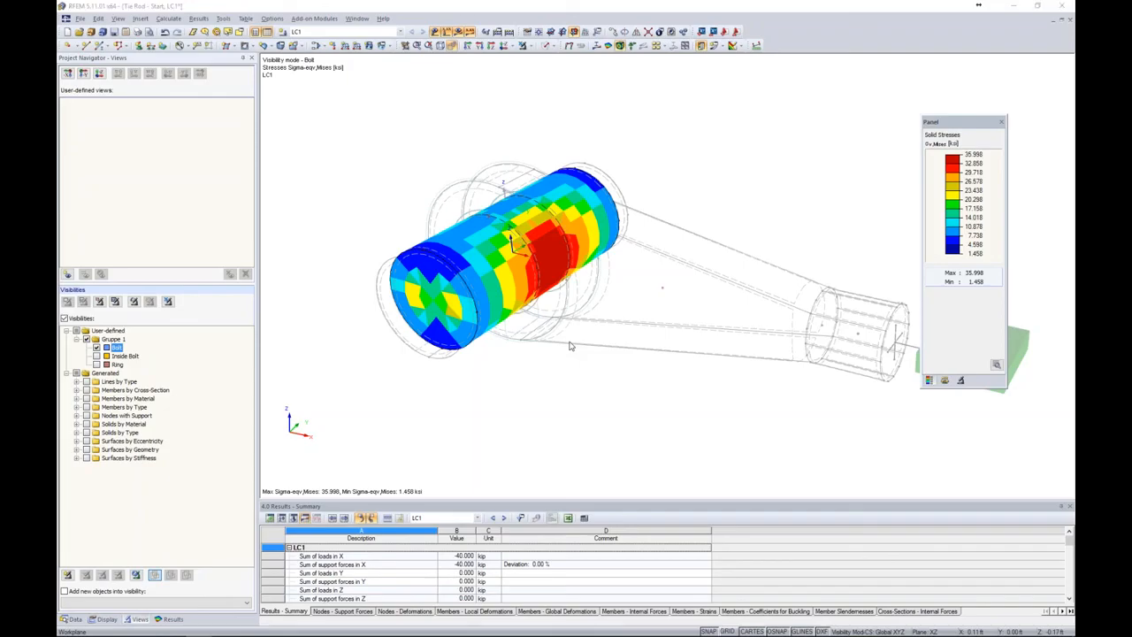
# - Switch to the presentation window showing the Contact Solids slide
pyautogui.press('super+Tab')
pyautogui.click(469, 418)
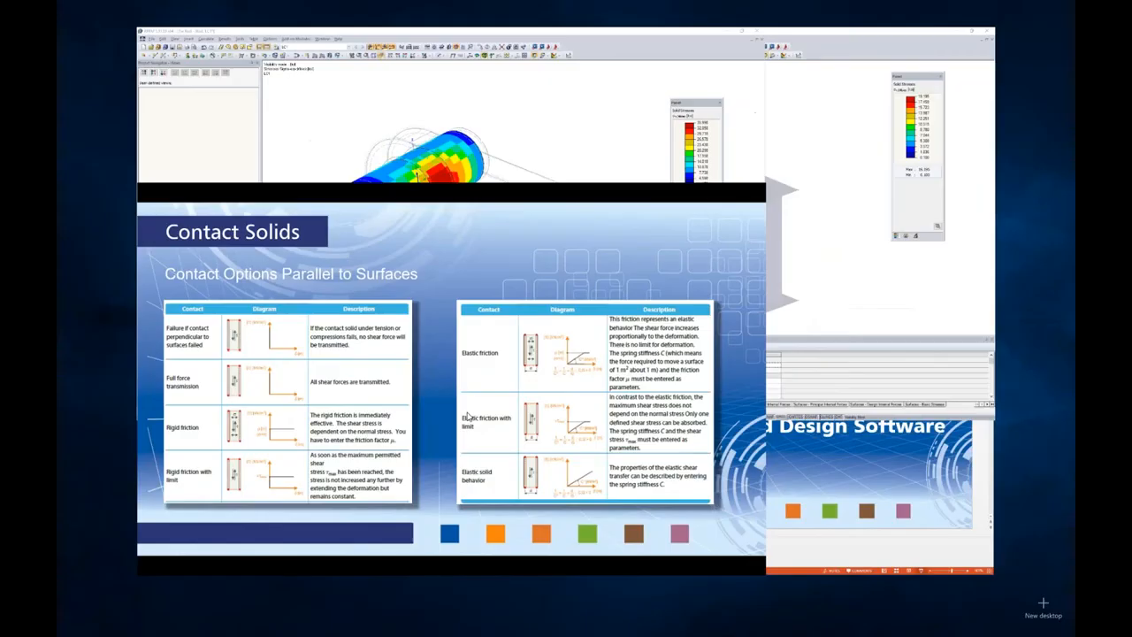